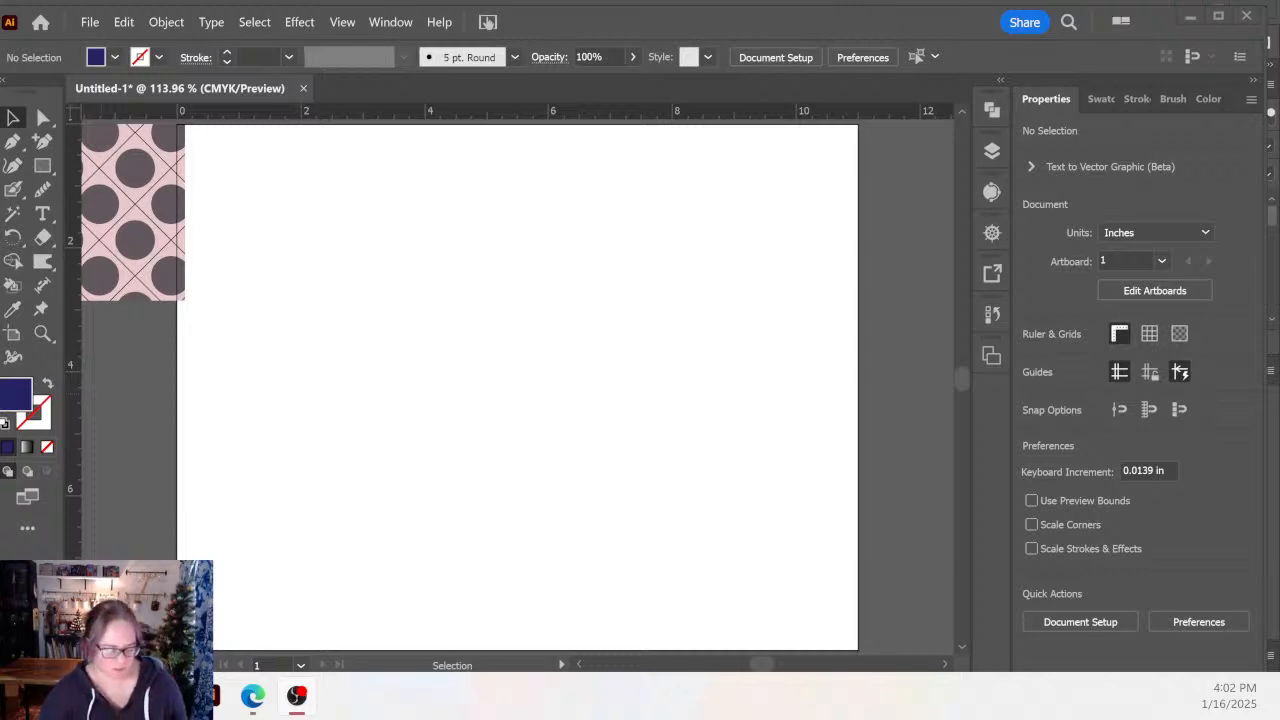
Switch to Photoshop and select the ornamental frame and pineapple sketch layers together.
key("alt+Tab")
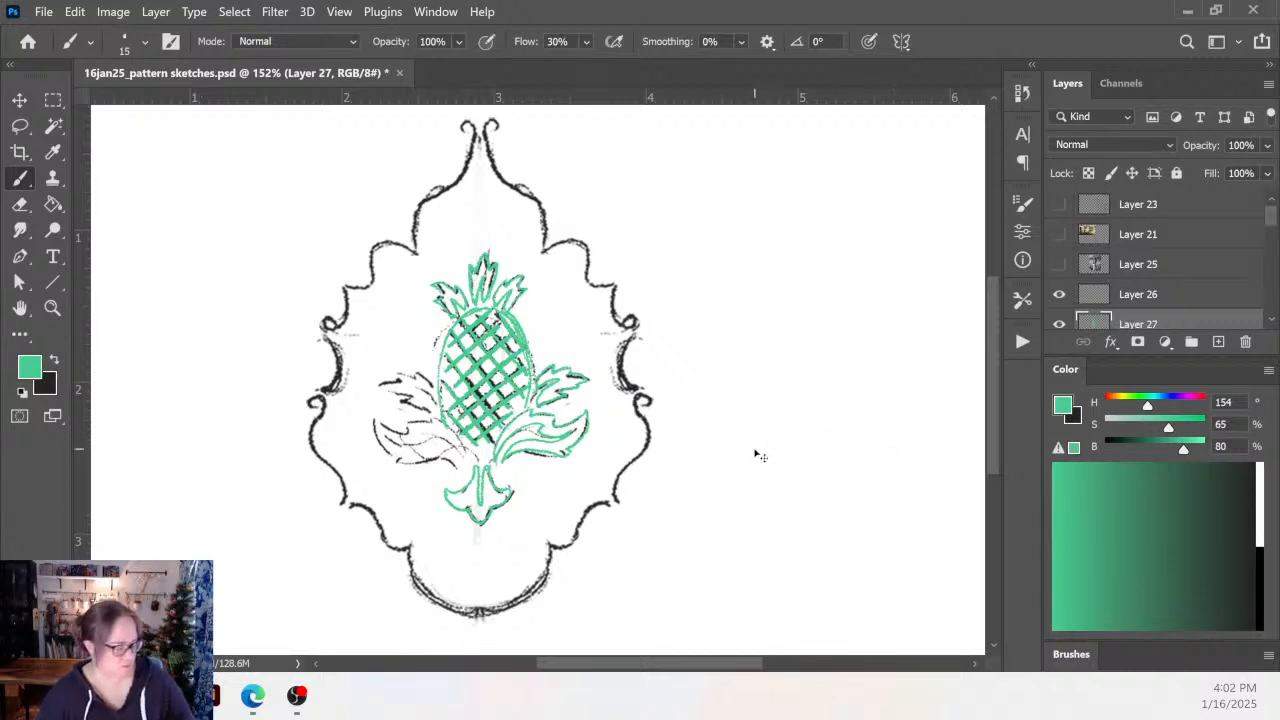
scroll(760, 455, "down", 1)
key("z")
scroll(449, 357, "down", 1)
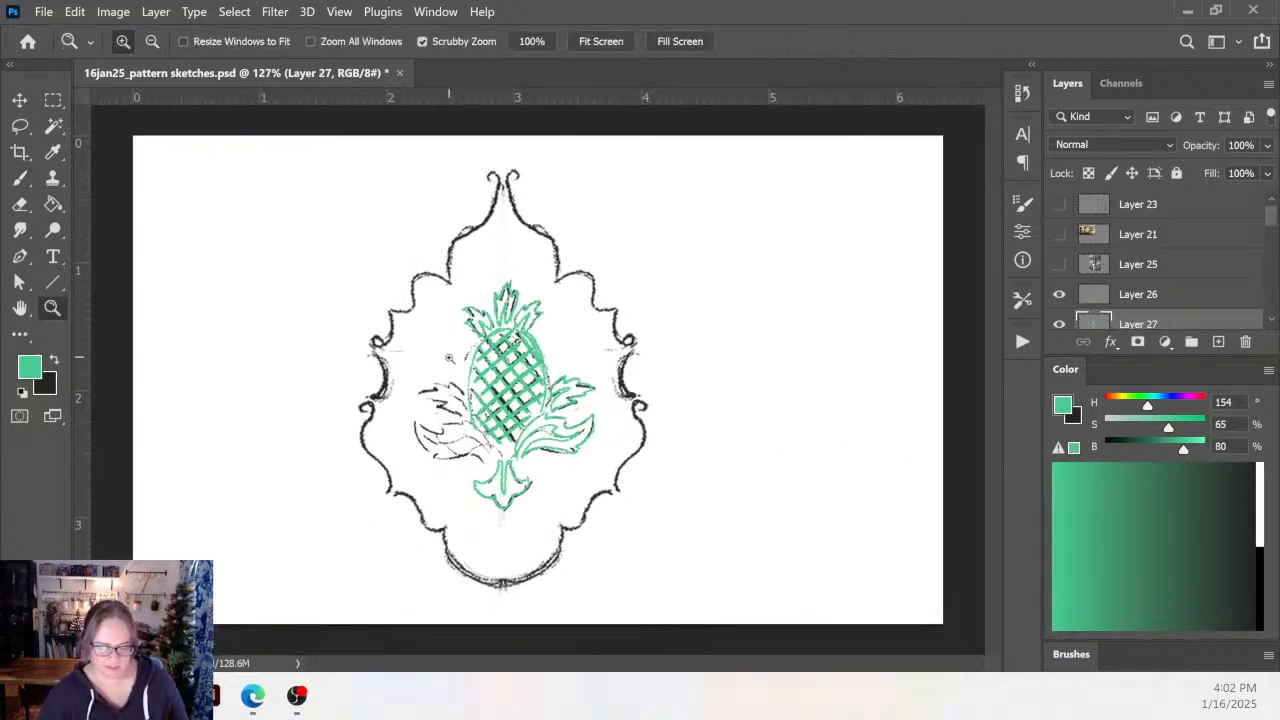
scroll(449, 357, "up", 8)
scroll(449, 363, "down", 10)
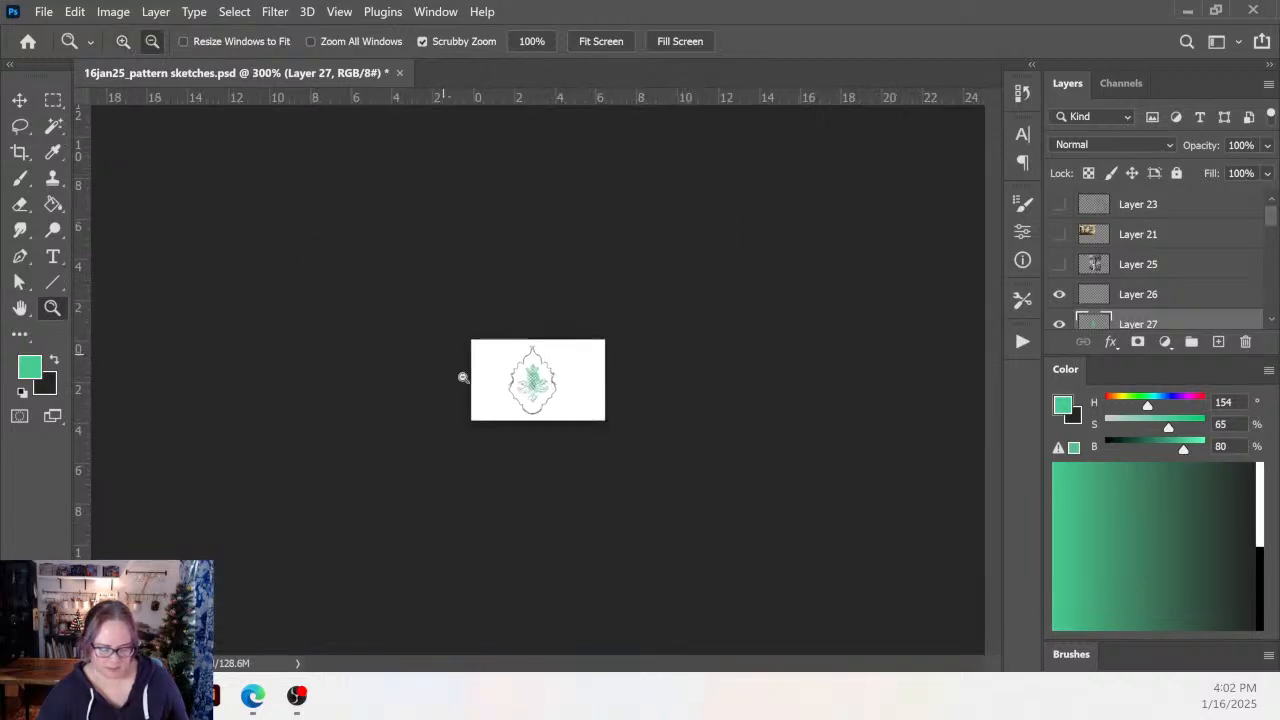
scroll(463, 374, "up", 3)
key("v")
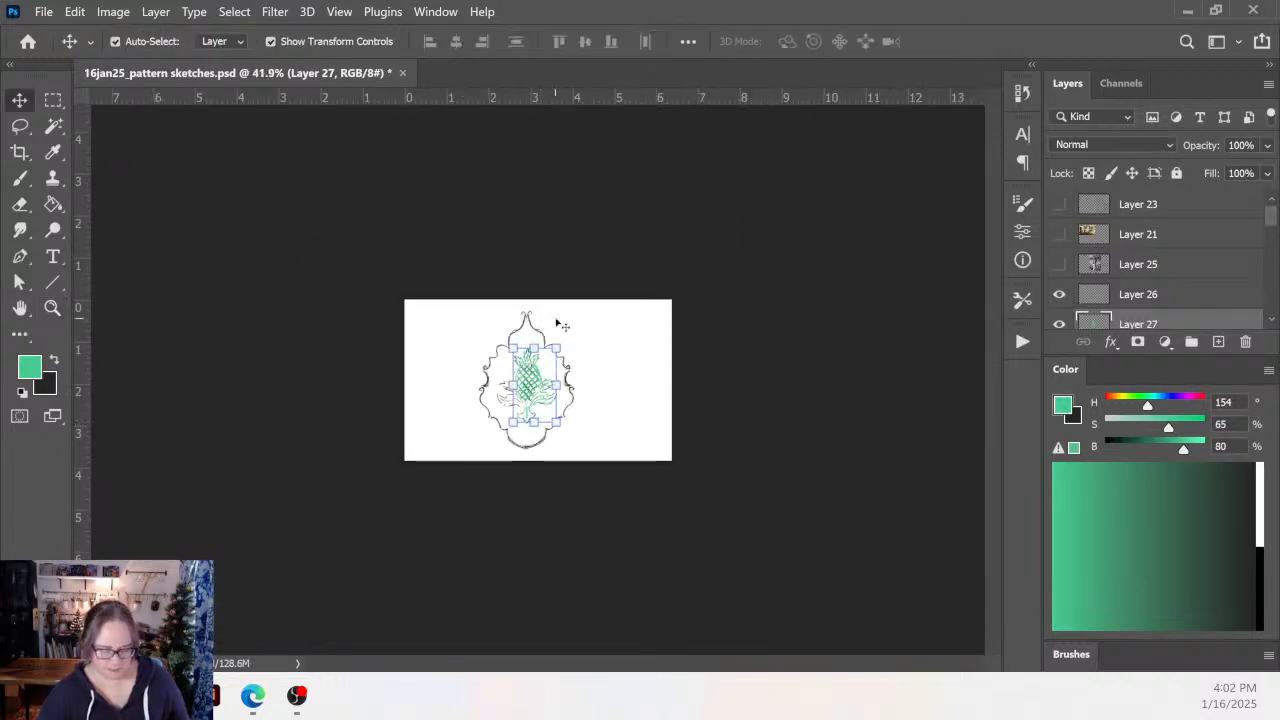
left_click_drag(447, 296, 625, 410)
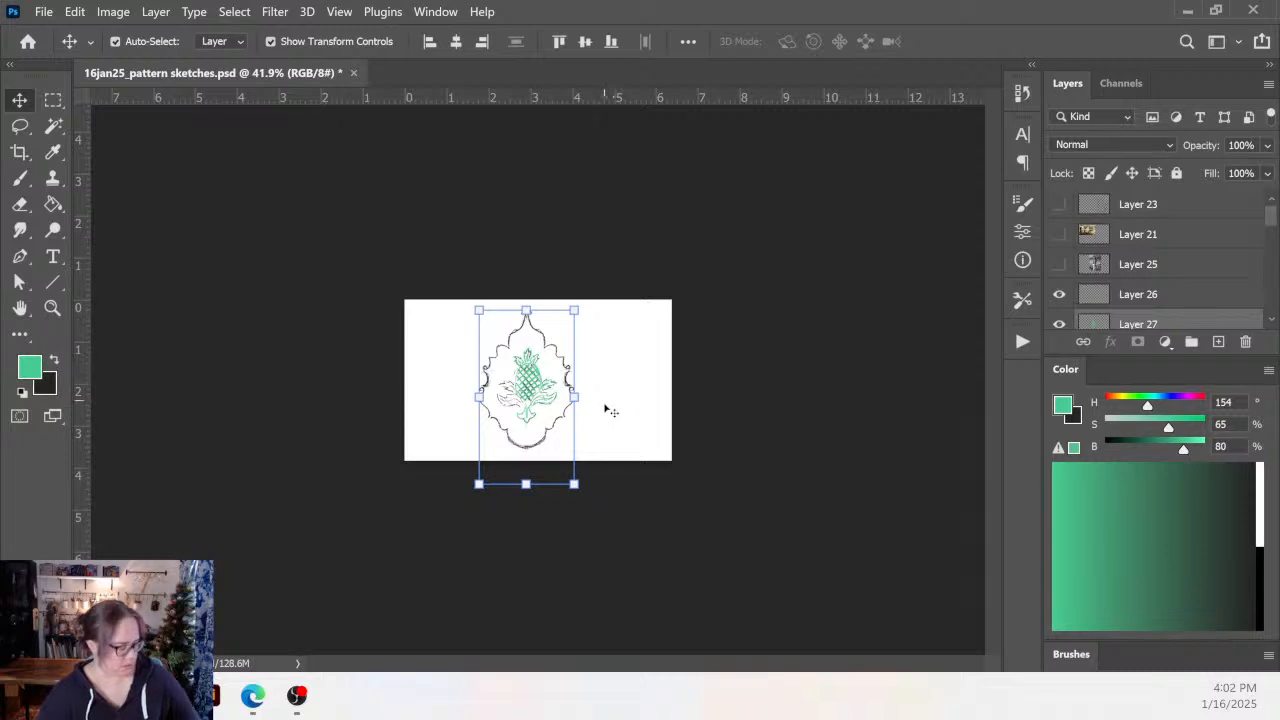
Scale the selected pineapple motif to about 55% and reposition it in the lower-left part of the canvas.
scroll(606, 408, "up", 5)
mouse_move(628, 205)
left_mouse_down()
mouse_move(580, 240)
mouse_move(505, 355)
left_mouse_up()
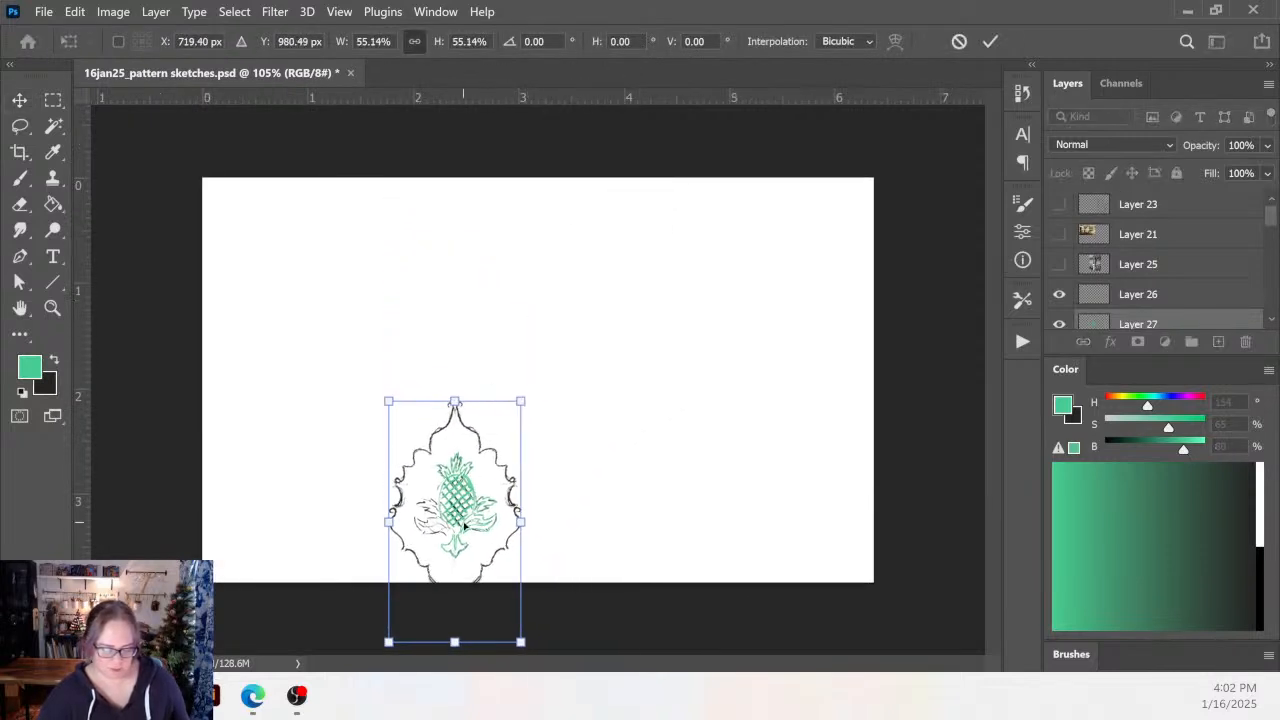
mouse_move(465, 497)
left_mouse_down()
mouse_move(369, 410)
mouse_move(344, 408)
left_mouse_up()
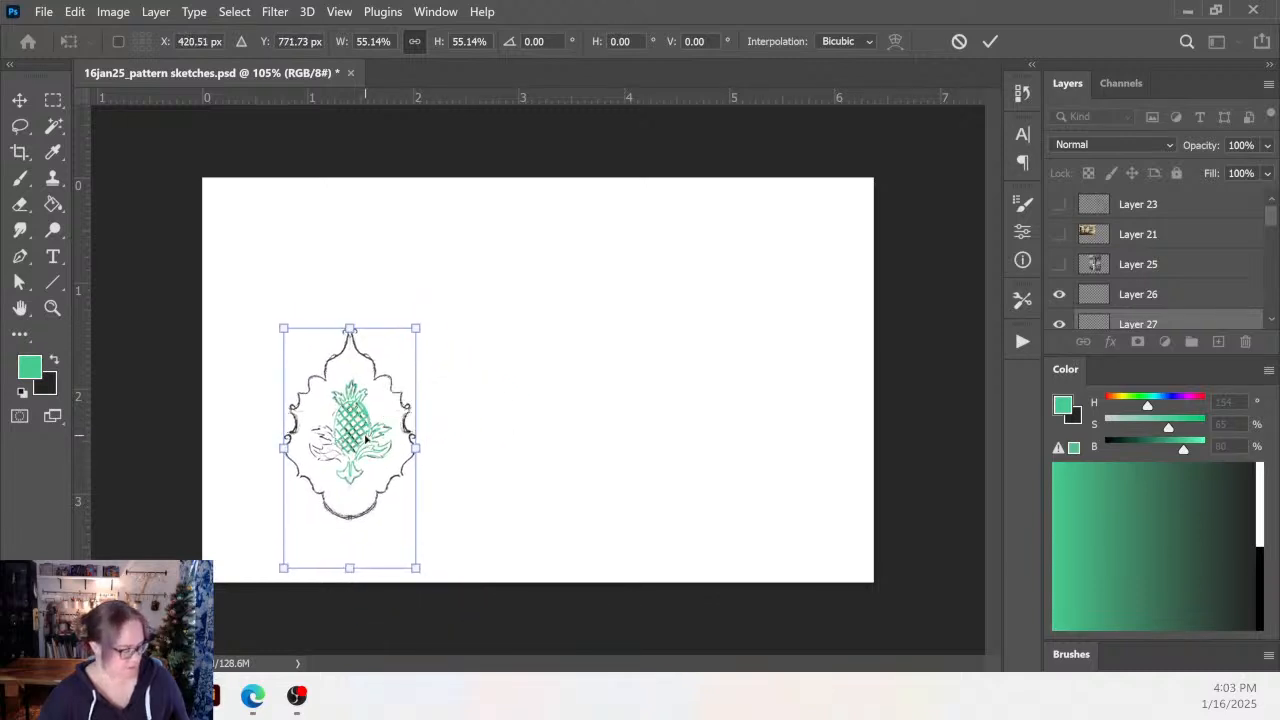
left_click_drag(376, 283, 374, 293)
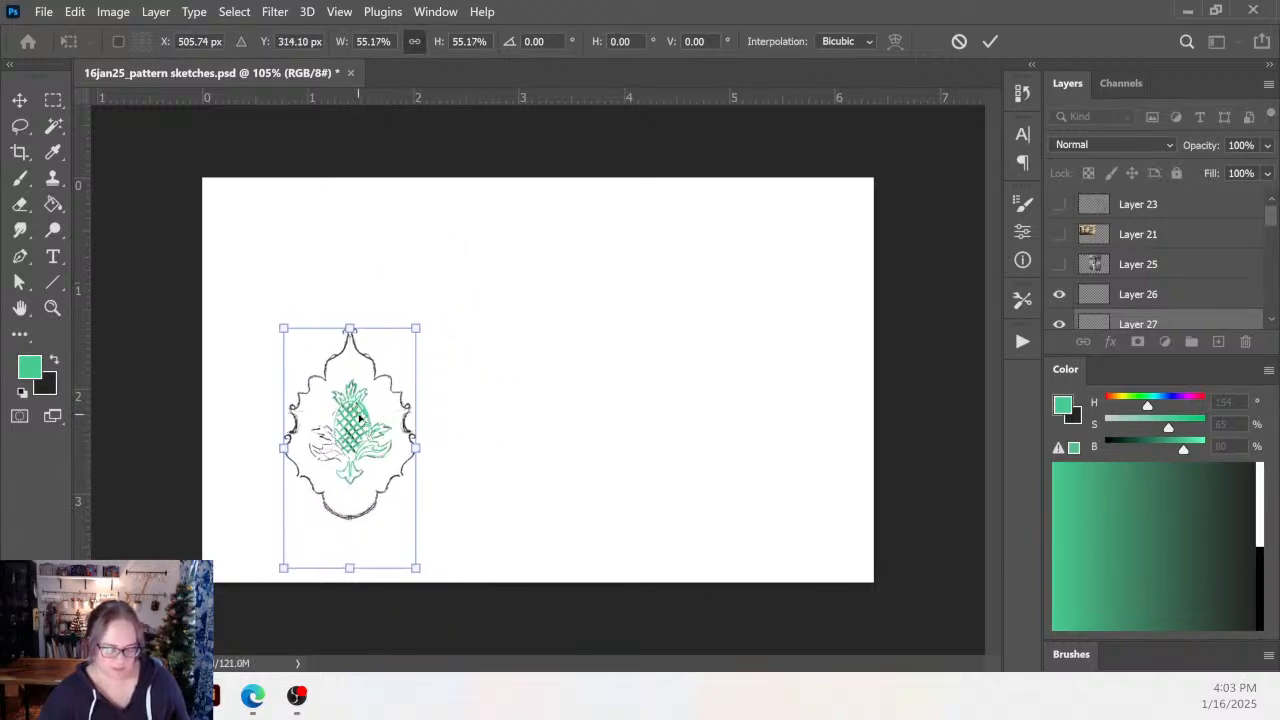
left_click_drag(364, 418, 355, 334)
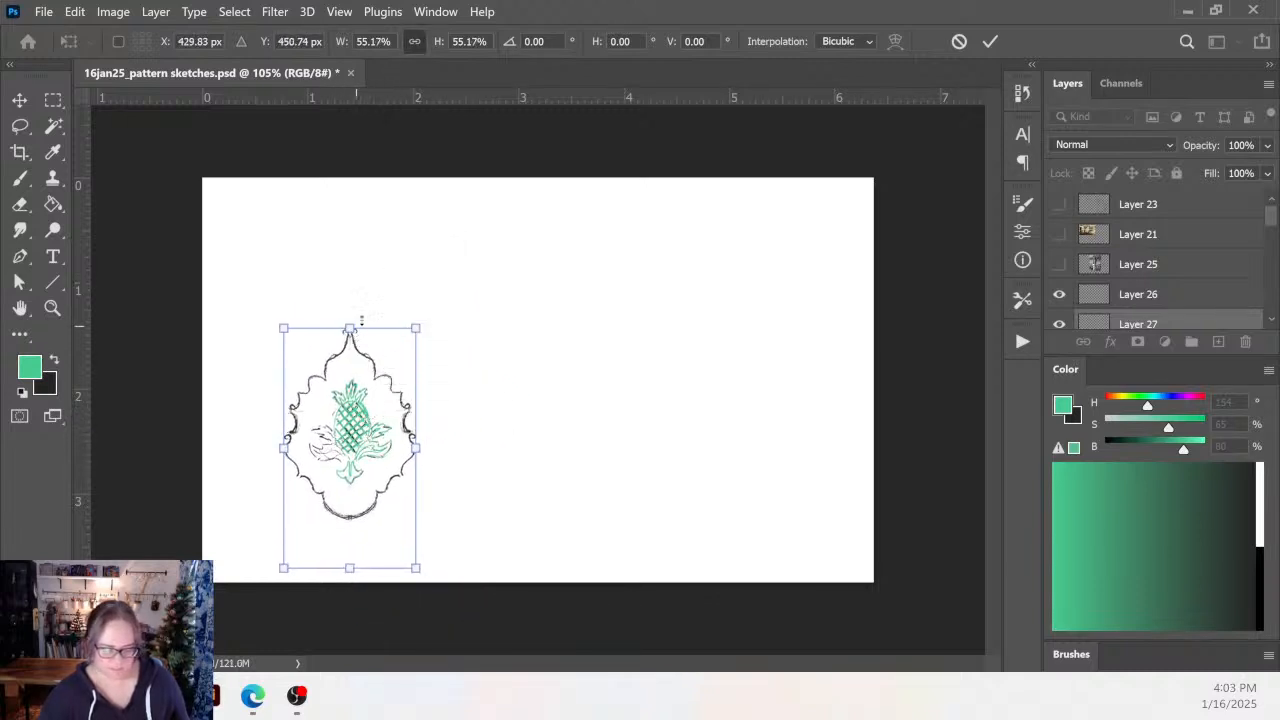
left_click(990, 41)
Duplicate the motif directly above itself, then copy the stacked pair to the right as a half-drop column.
left_click_drag(355, 418, 365, 237)
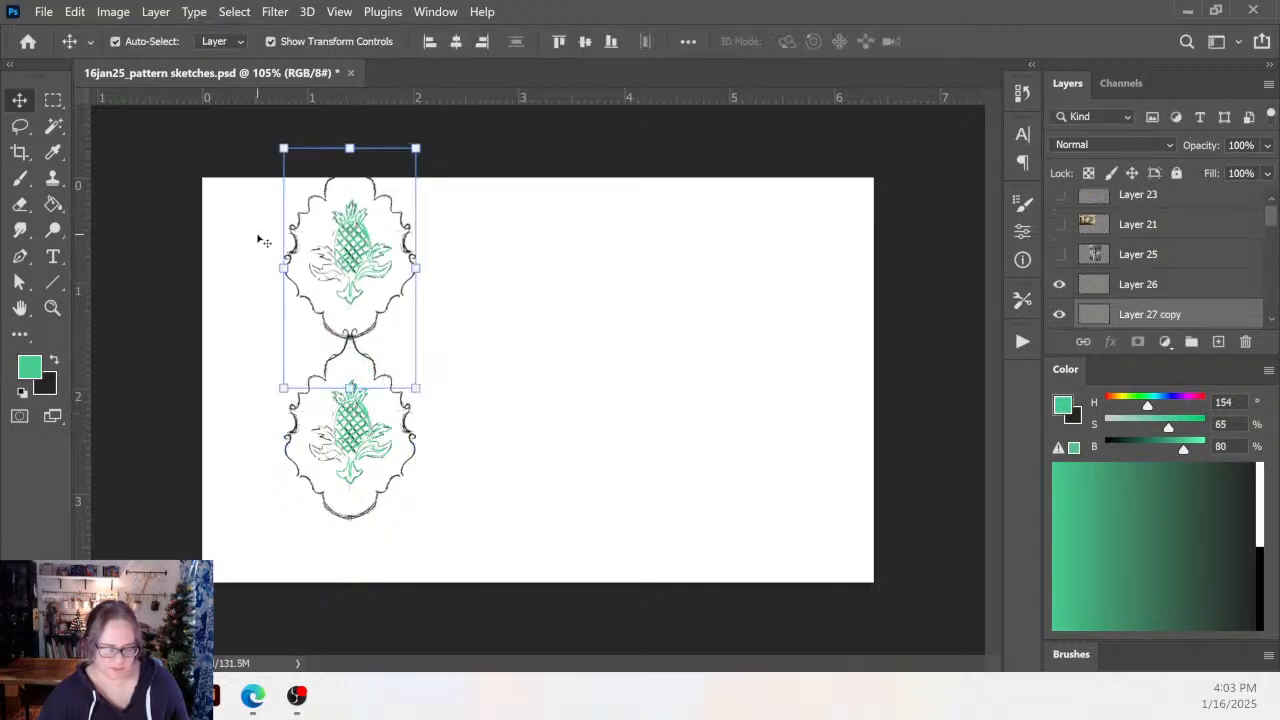
left_click_drag(257, 236, 395, 480)
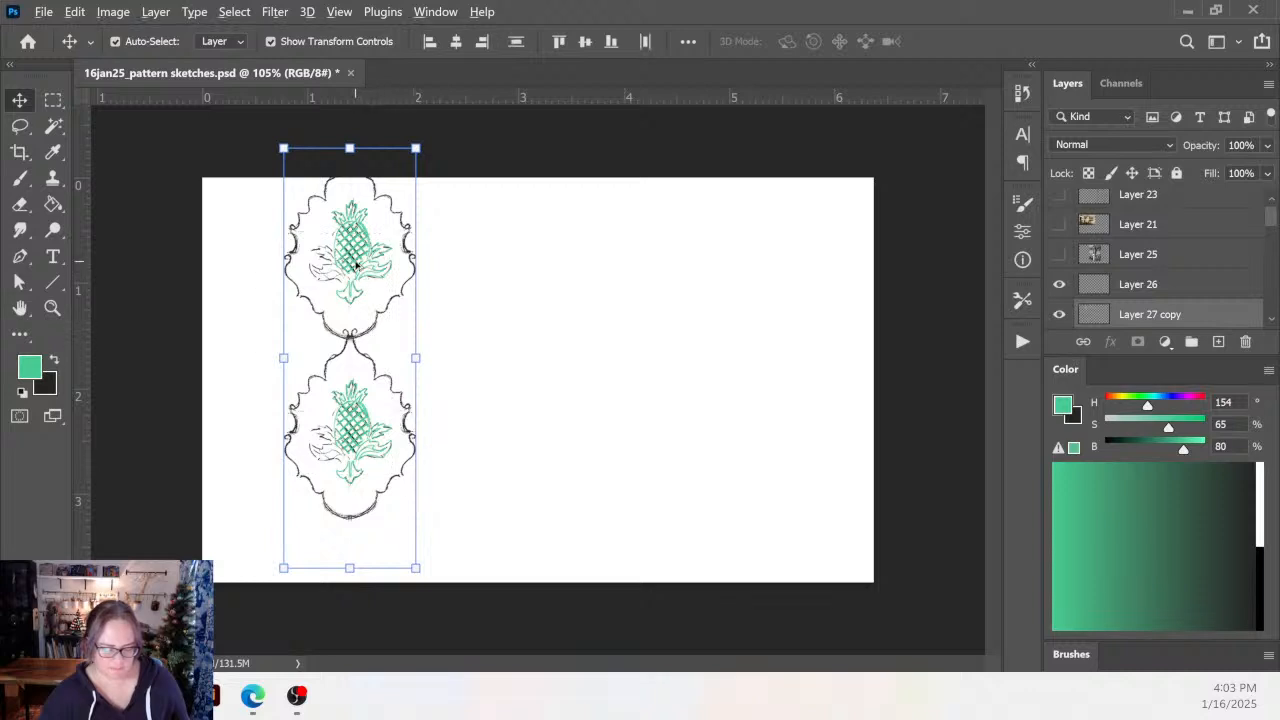
left_click_drag(362, 268, 472, 349)
left_click(597, 388)
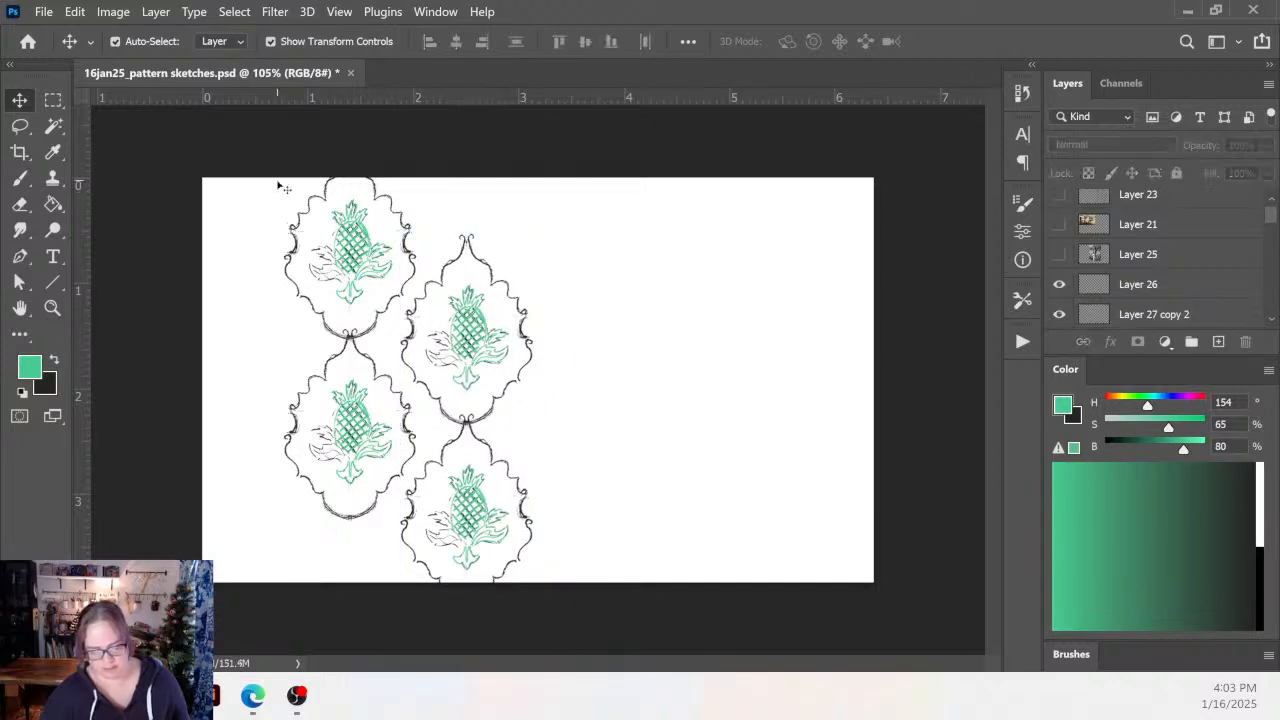
Select all four motifs and copy them to the right to extend the half-drop repeat.
left_click_drag(277, 183, 535, 595)
left_click_drag(491, 337, 708, 318)
left_click_drag(877, 409, 877, 409)
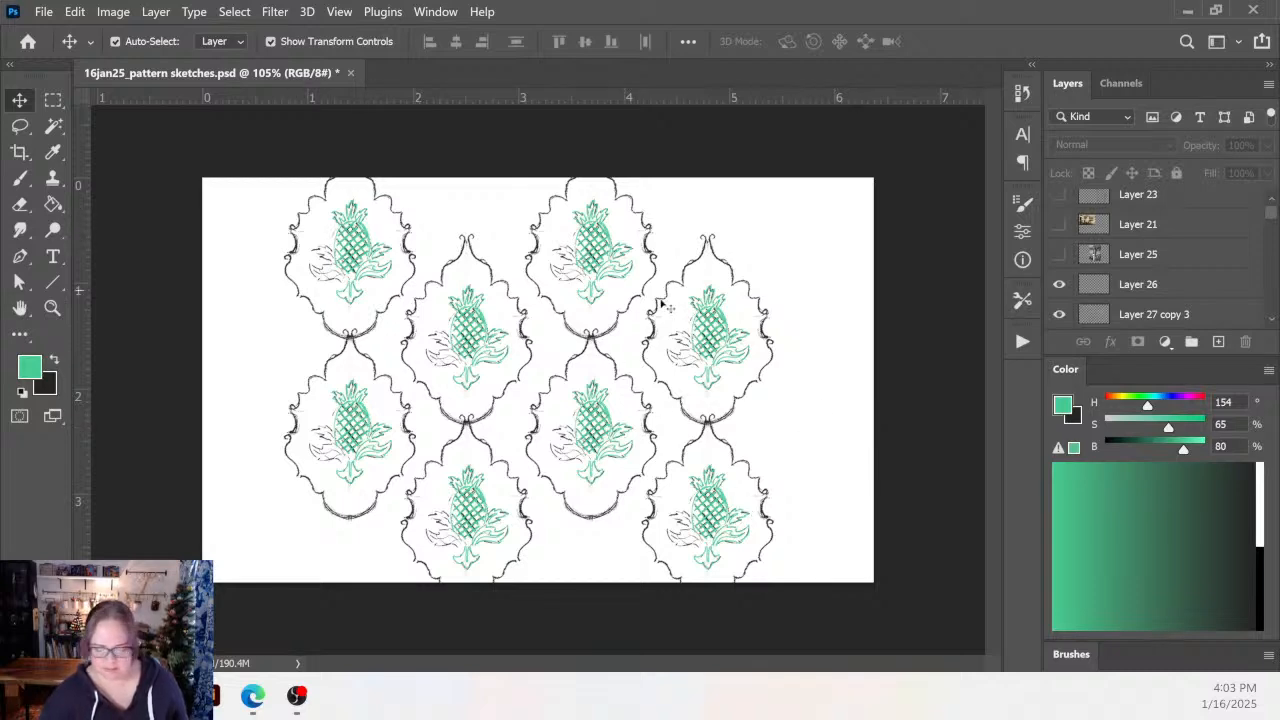
Switch to Illustrator and place the image 16jan25_pattern sketches 1.jpg on the artboard.
left_click(209, 696)
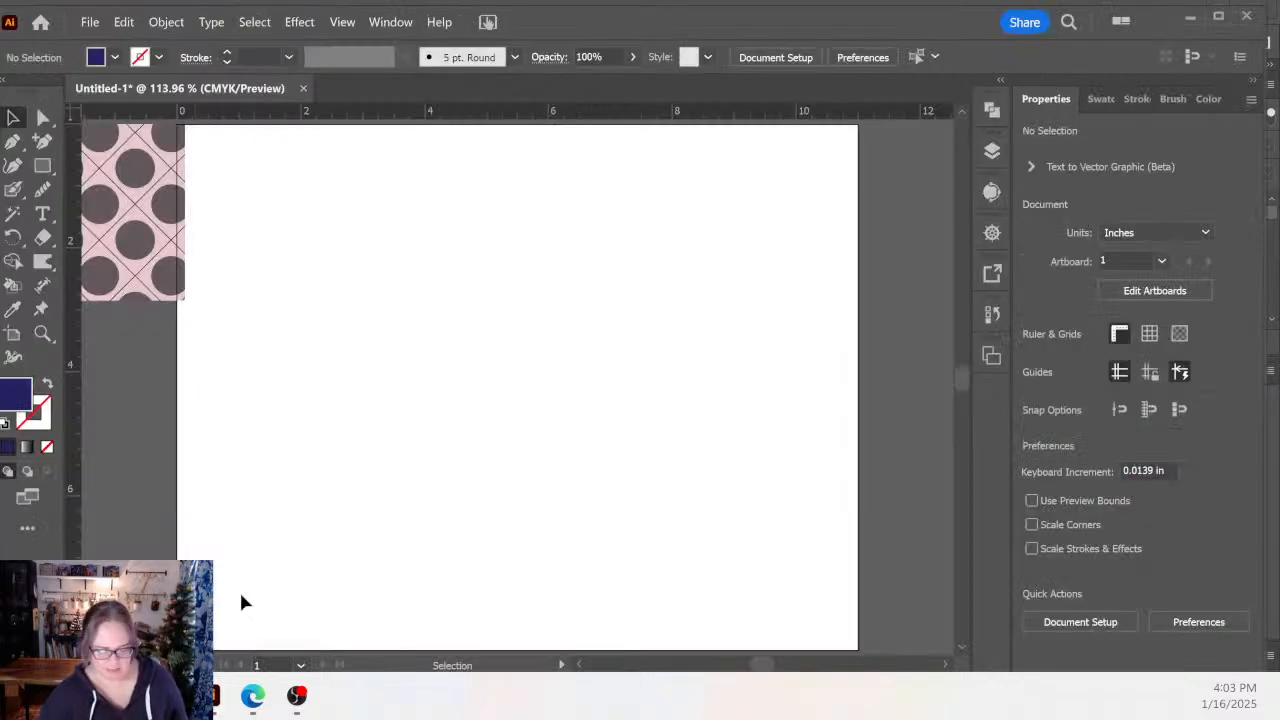
left_click(91, 21)
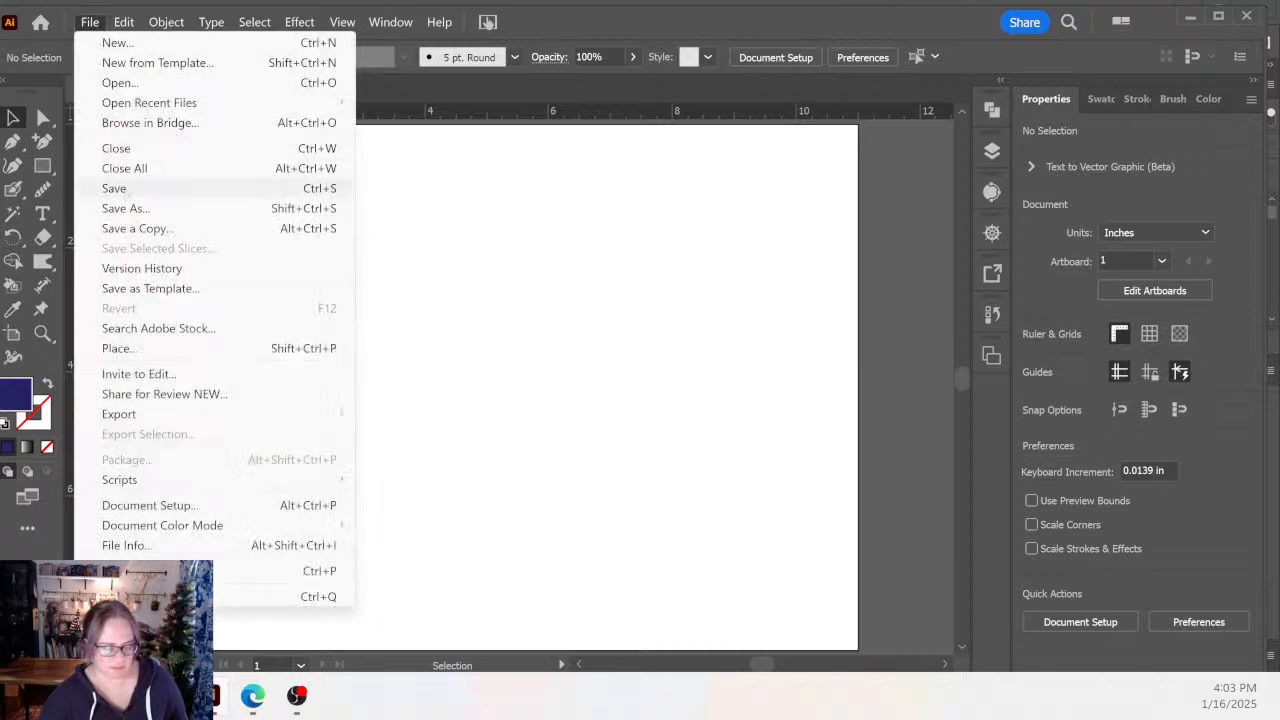
left_click(140, 348)
left_click(455, 165)
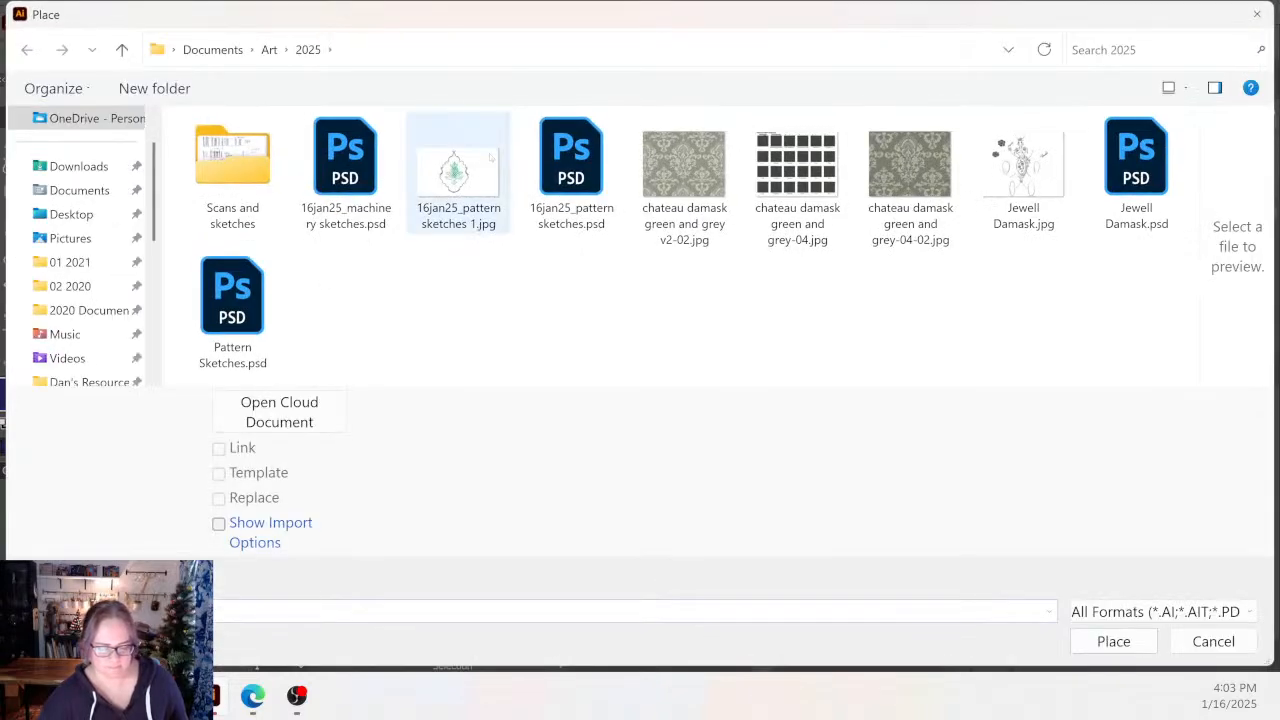
left_click(1113, 641)
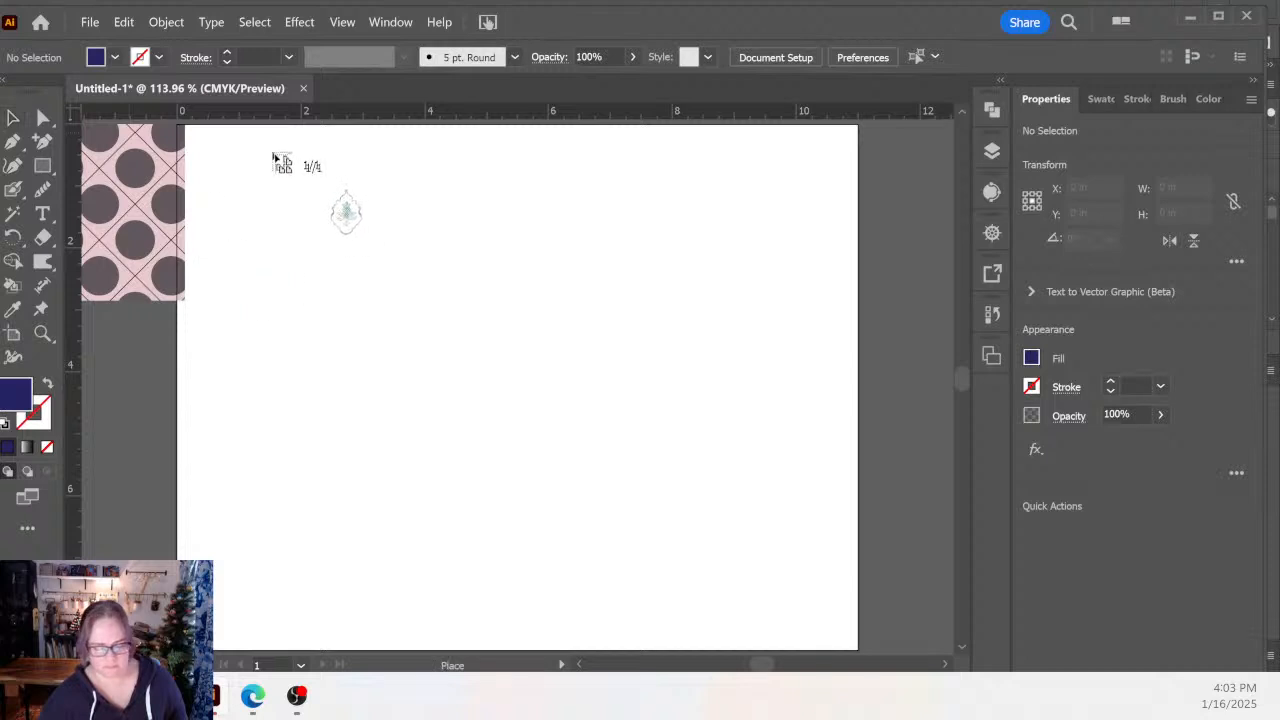
mouse_move(271, 152)
left_mouse_down()
mouse_move(806, 600)
mouse_move(760, 500)
mouse_move(835, 543)
left_mouse_up()
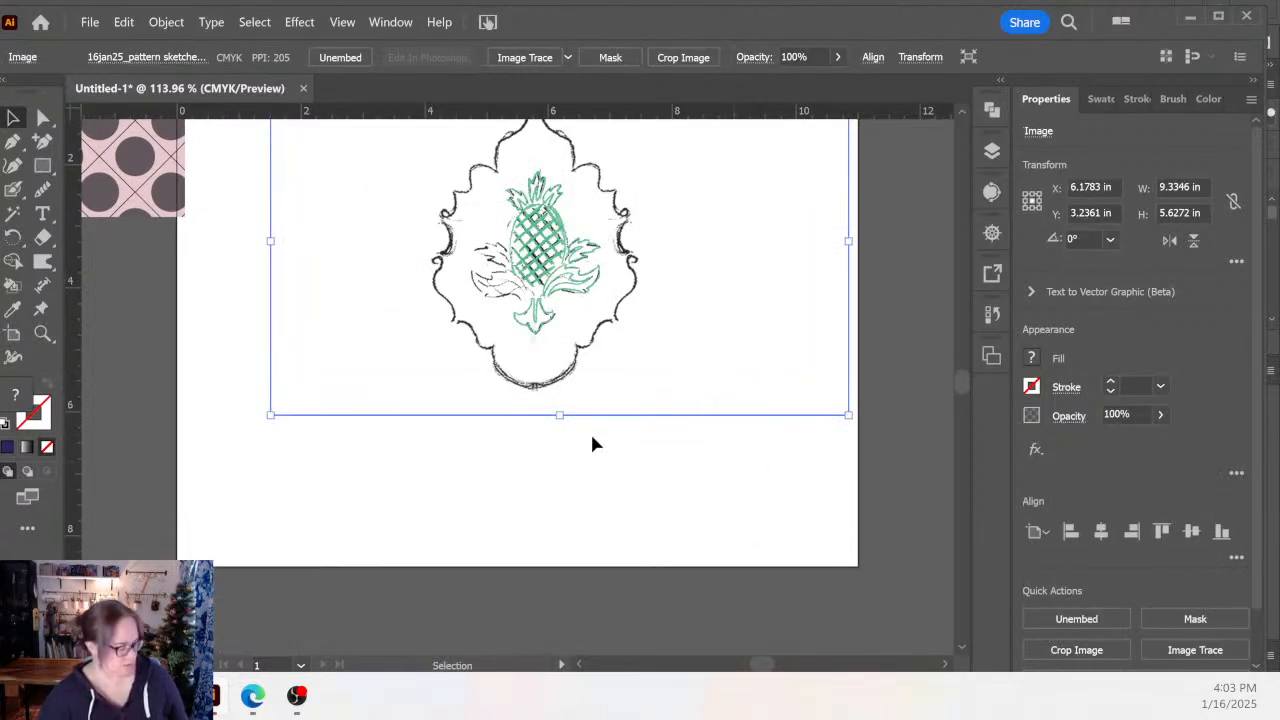
Enlarge the placed sketch to about 12.3 by 7.4 in and reposition it over the artboard.
left_click(273, 418)
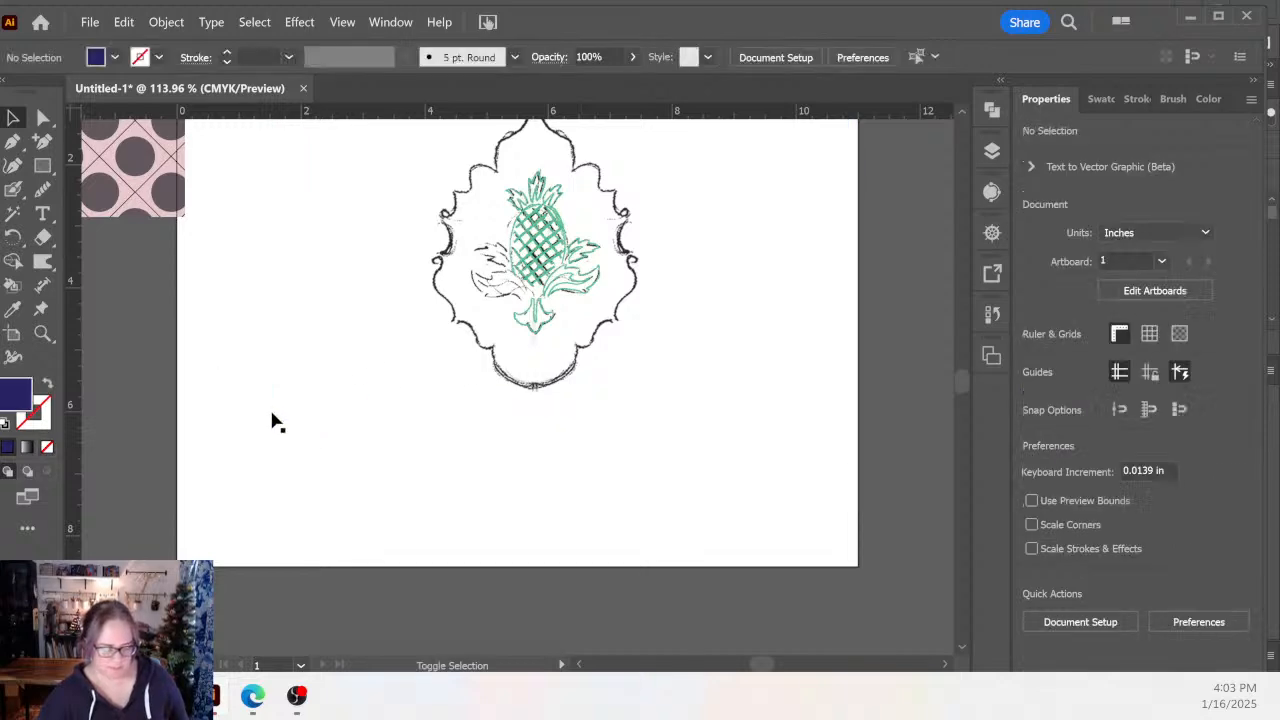
left_click(563, 390)
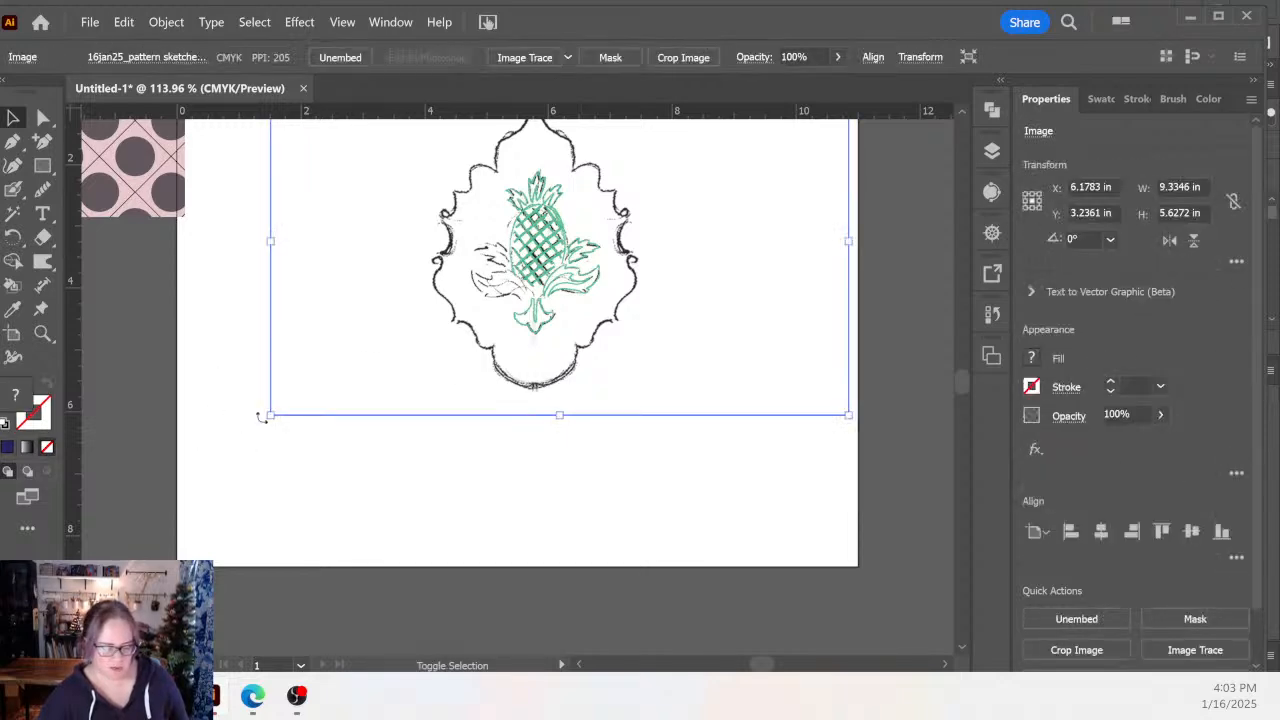
left_click_drag(262, 418, 280, 598)
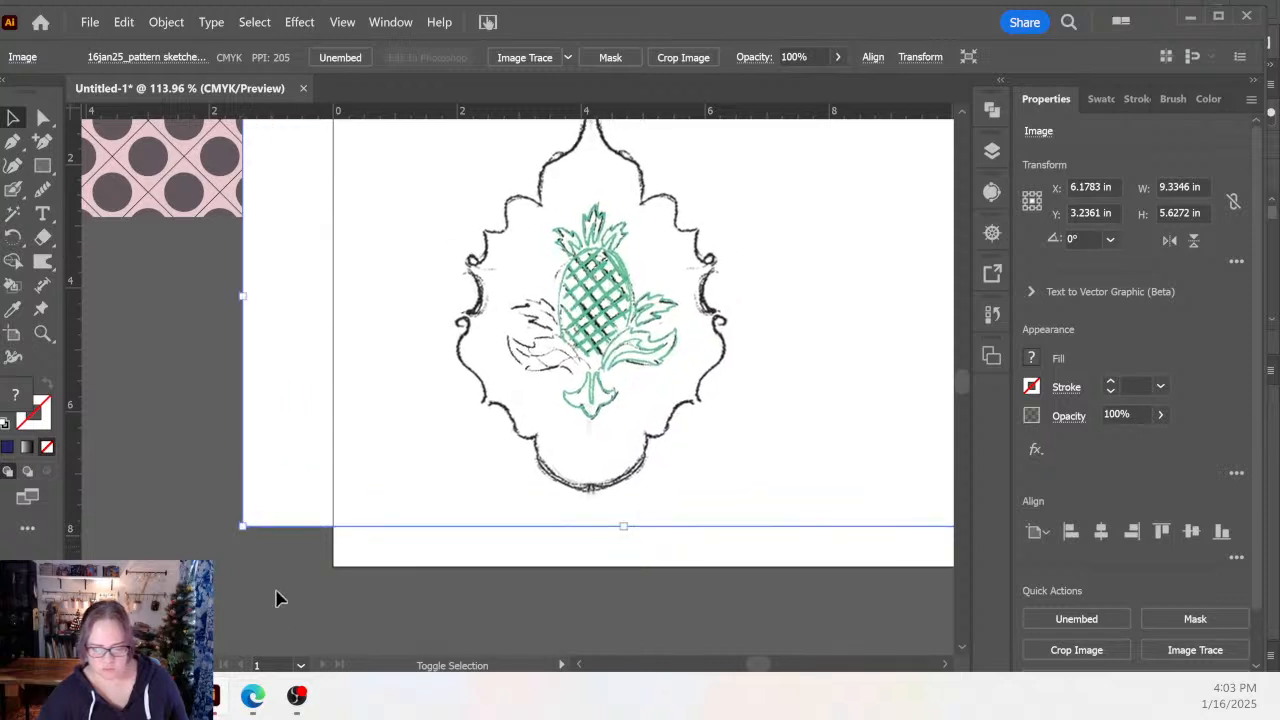
left_click_drag(614, 343, 734, 373)
Lower the placed sketch's opacity to 40%.
left_click(1138, 414)
scroll(1138, 414, "down", 6)
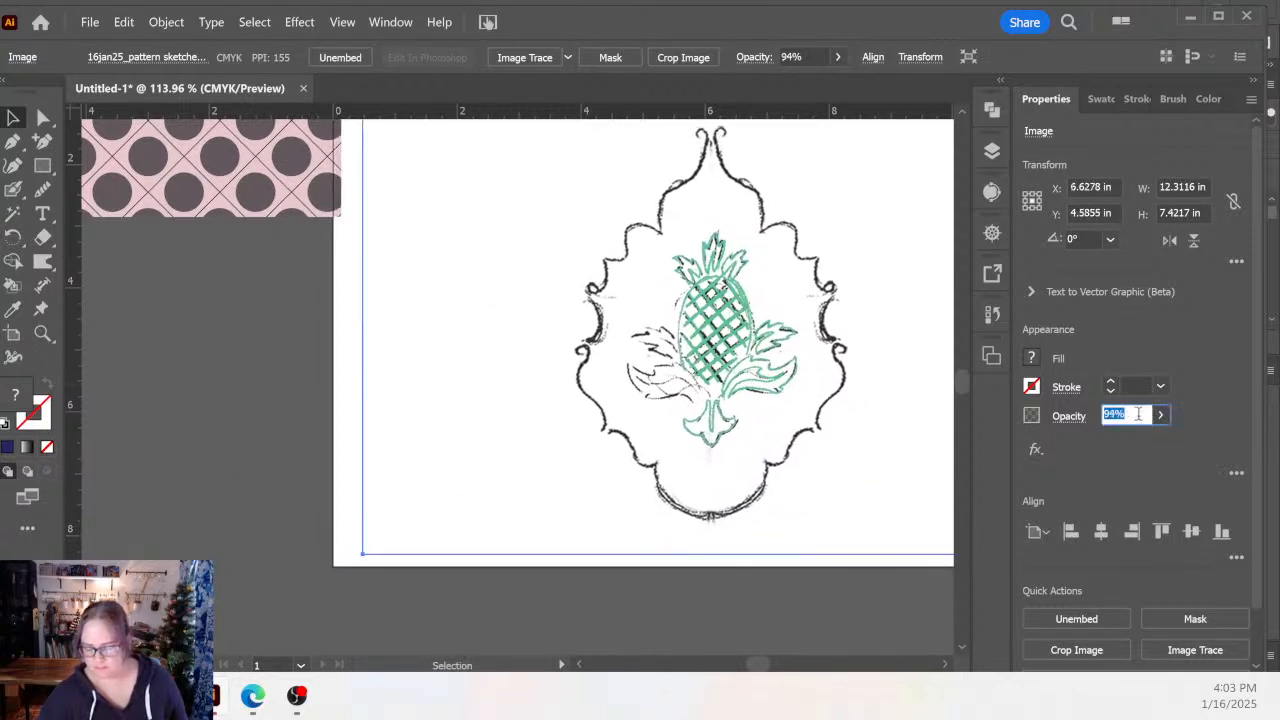
scroll(1138, 414, "down", 20)
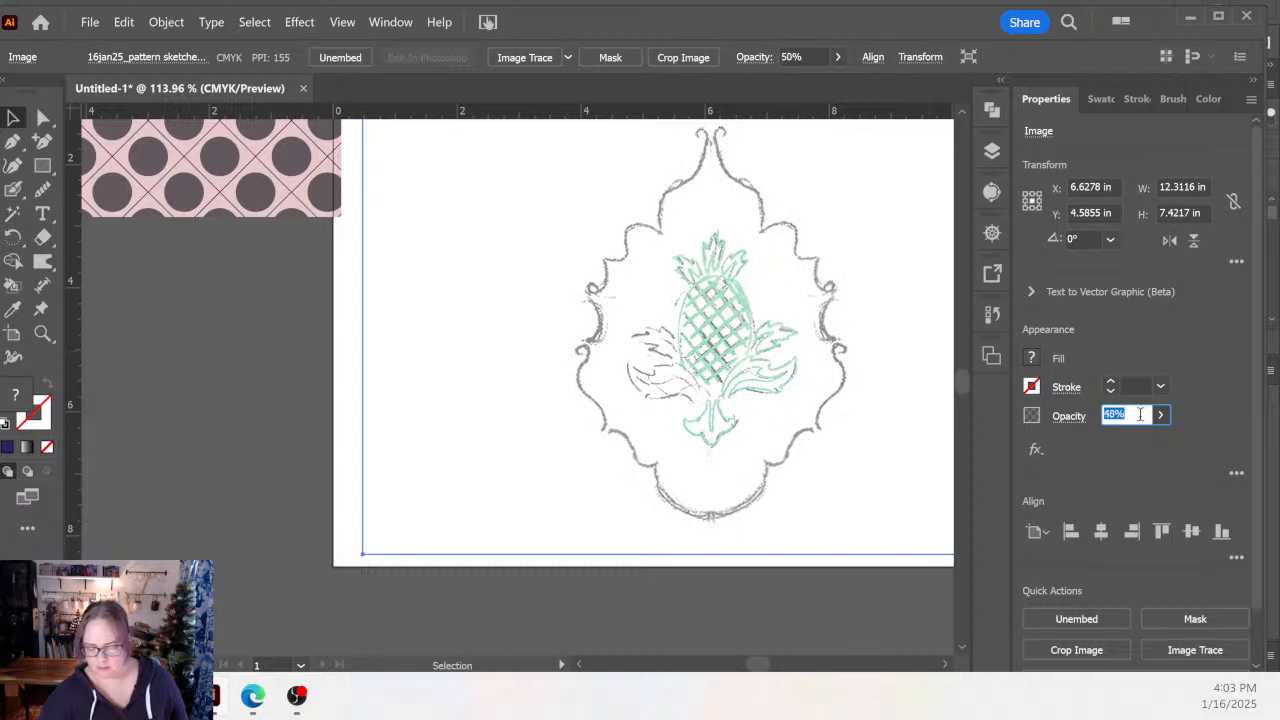
scroll(1138, 414, "down", 8)
Lock the placed image within Layer 1 so it serves as a tracing template.
left_click(990, 150)
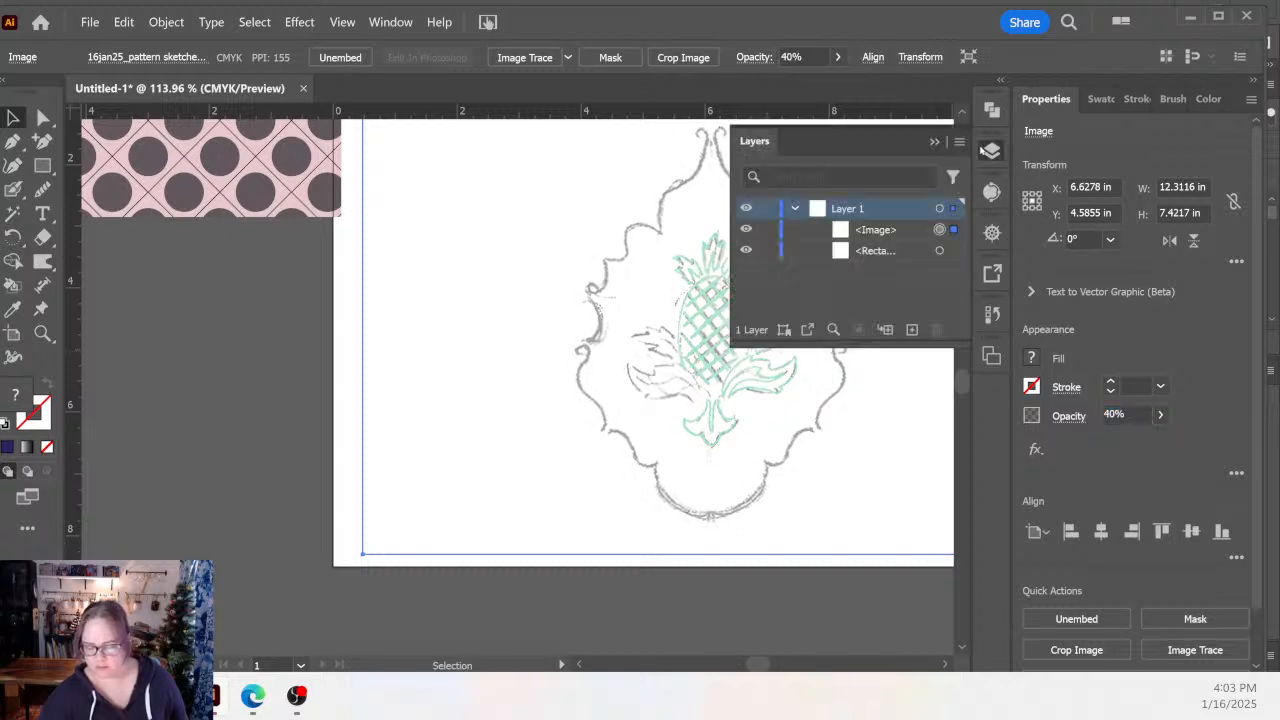
left_click(767, 229)
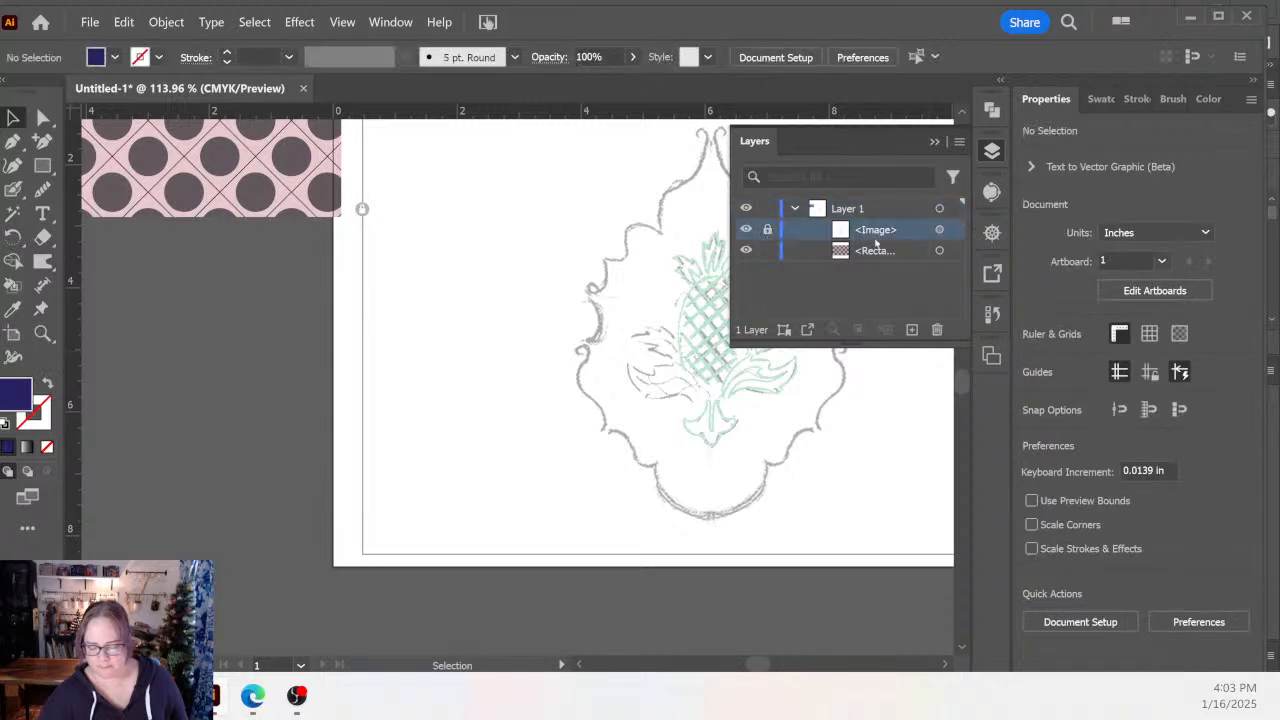
left_click(934, 141)
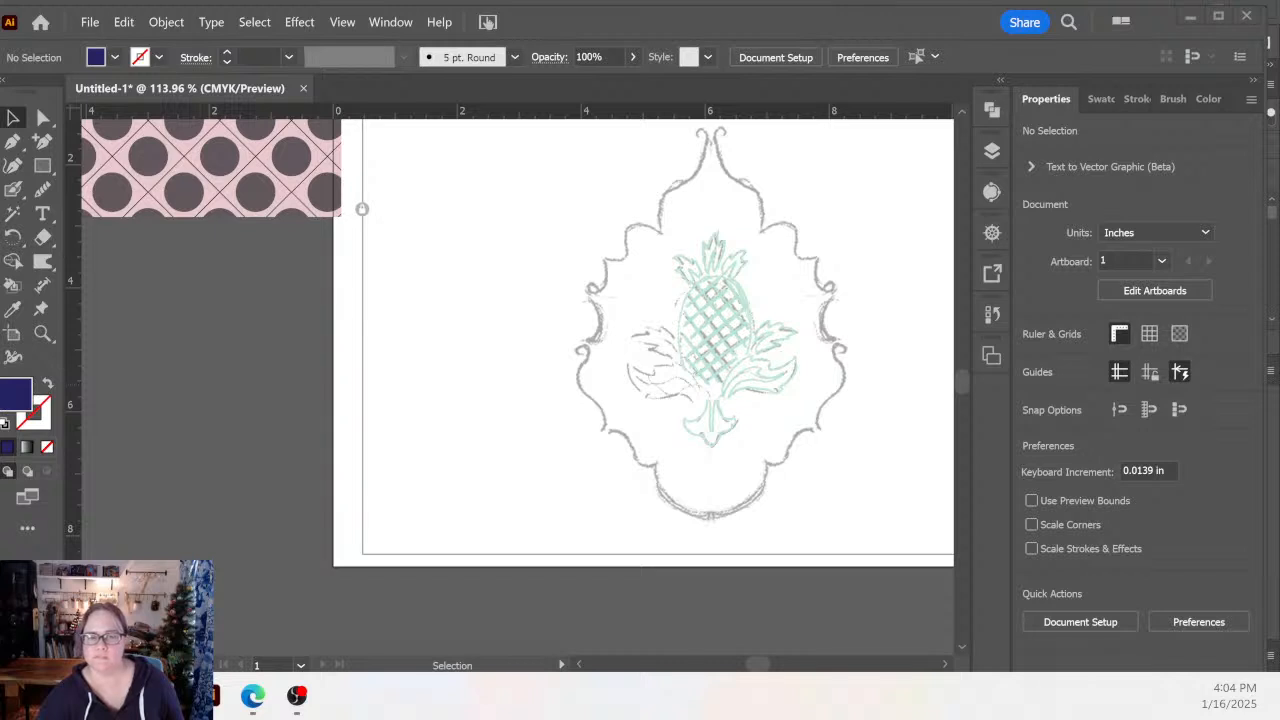
Activate the Pen tool for tracing the leaves of the pineapple's crown.
left_click_drag(782, 346, 622, 405)
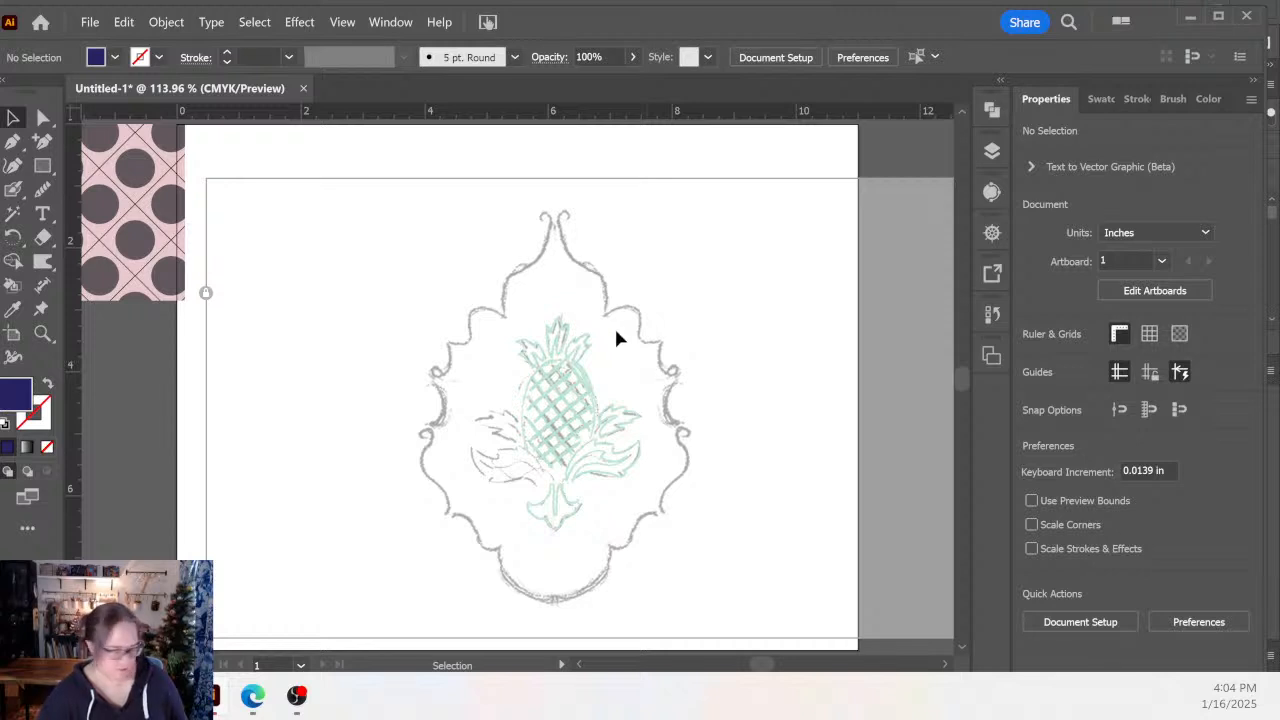
key("z")
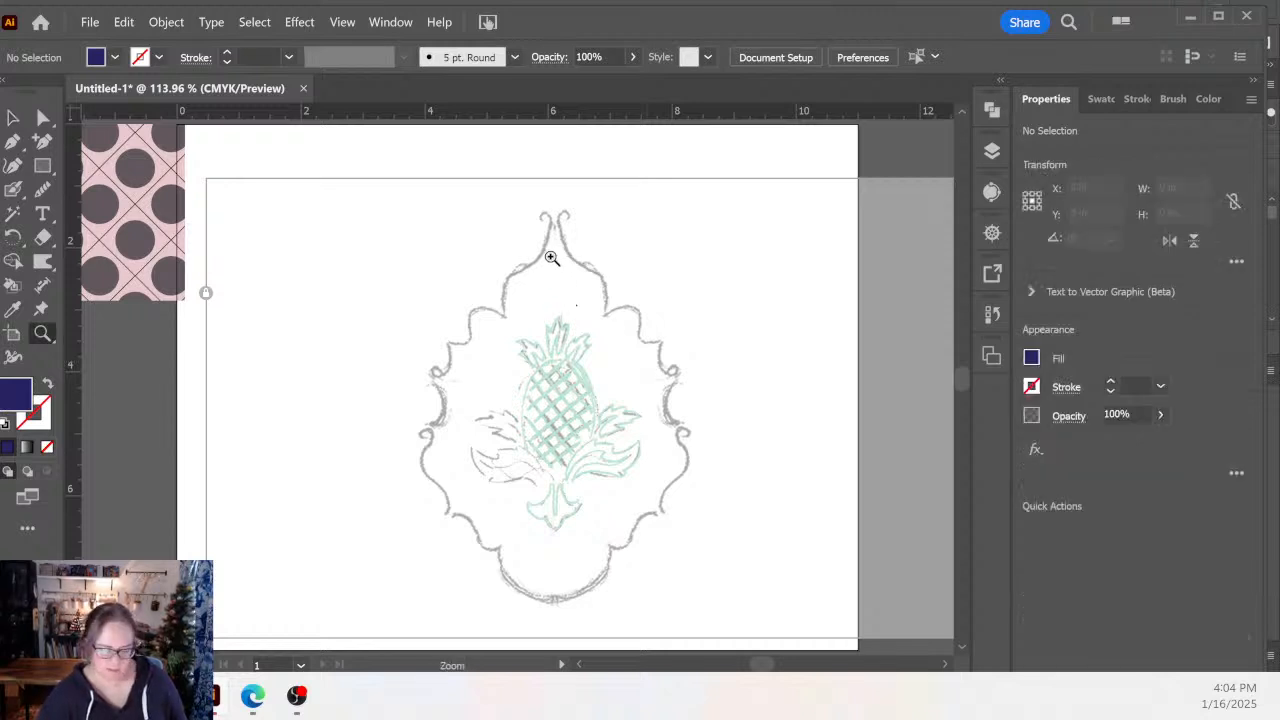
left_click_drag(551, 257, 656, 479)
left_click_drag(458, 334, 598, 484)
left_click_drag(737, 334, 803, 523)
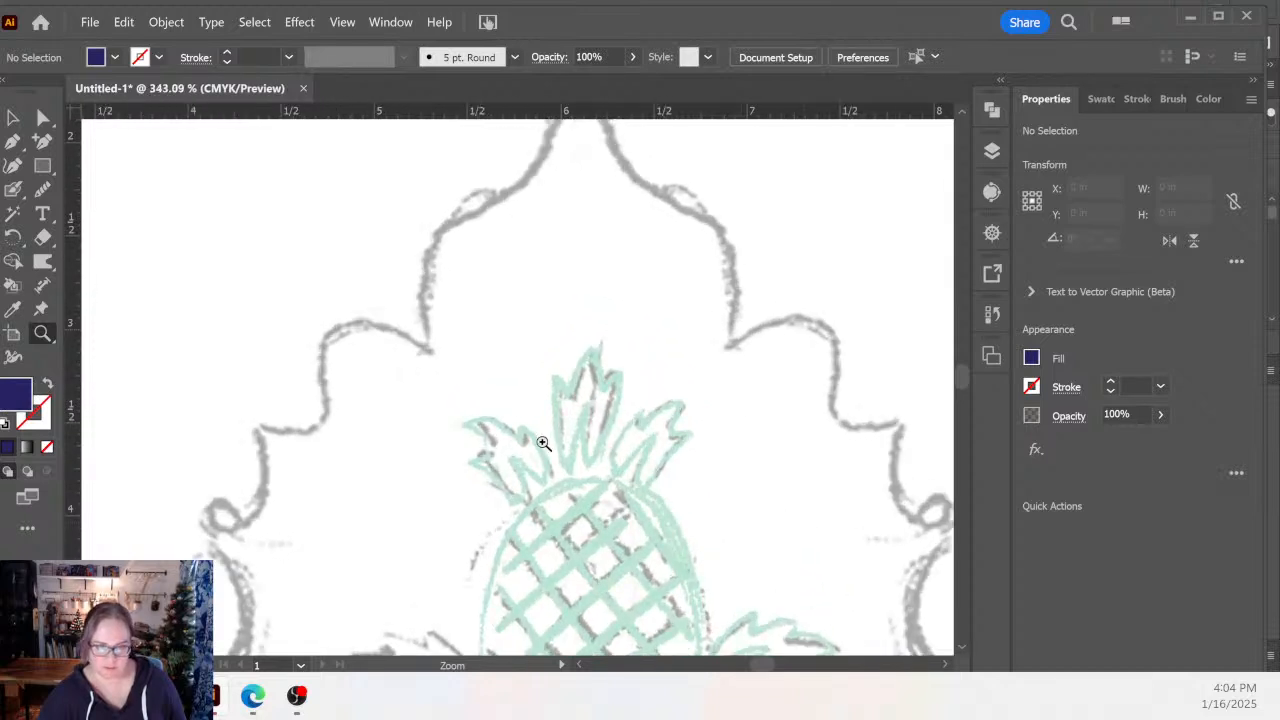
mouse_move(540, 437)
left_mouse_down()
mouse_move(571, 503)
mouse_move(534, 385)
mouse_move(526, 421)
left_mouse_up()
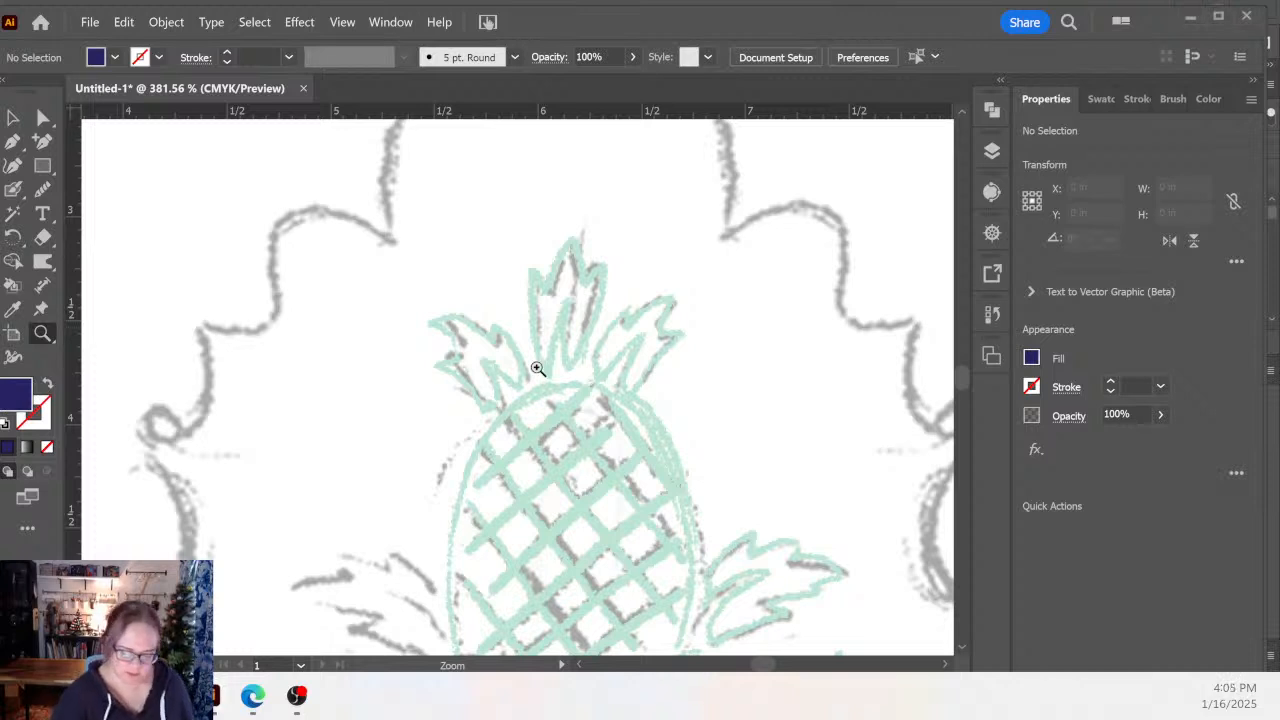
left_click(13, 118)
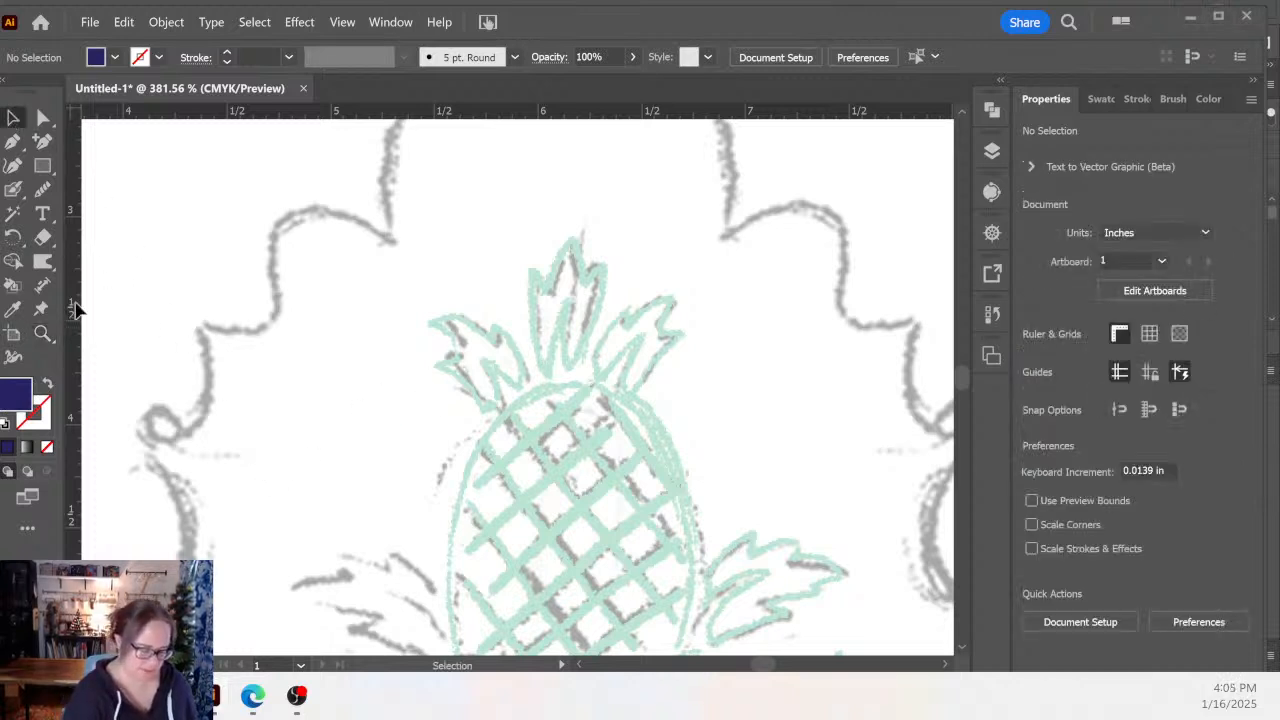
key("p")
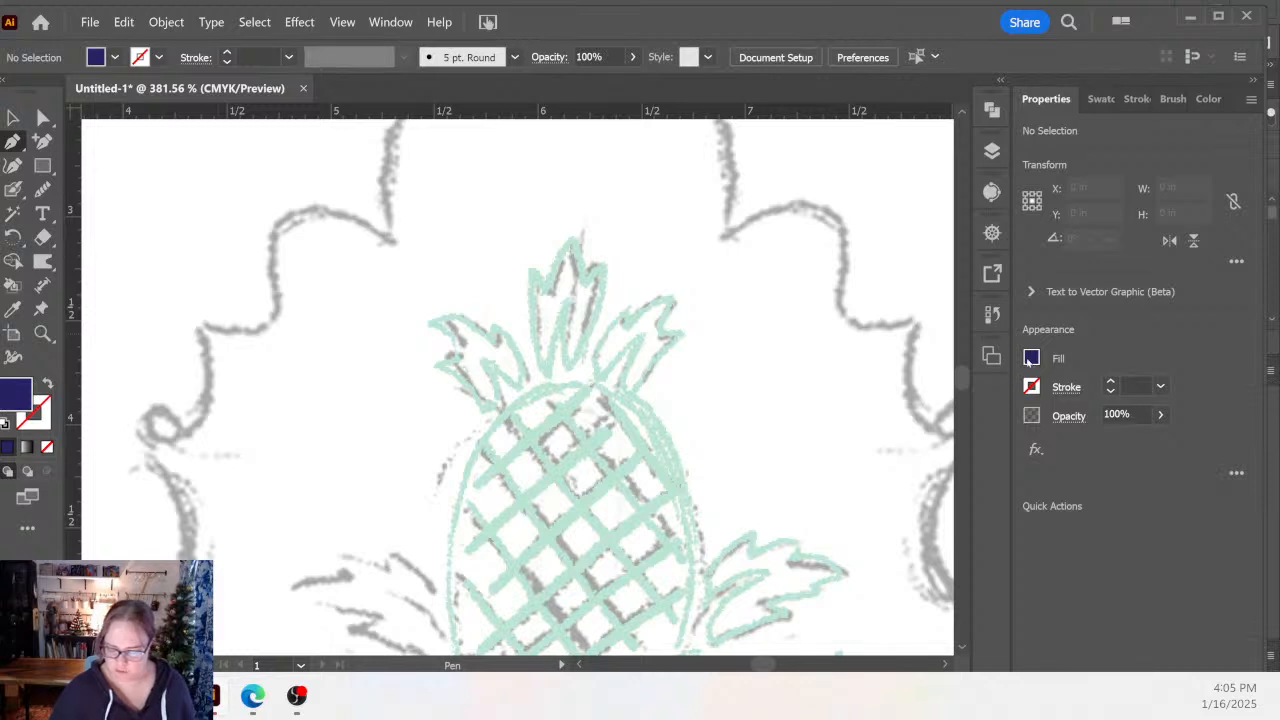
Open the user-defined swatch library 11Nov2024_KB.
left_click(1031, 357)
left_click(1101, 100)
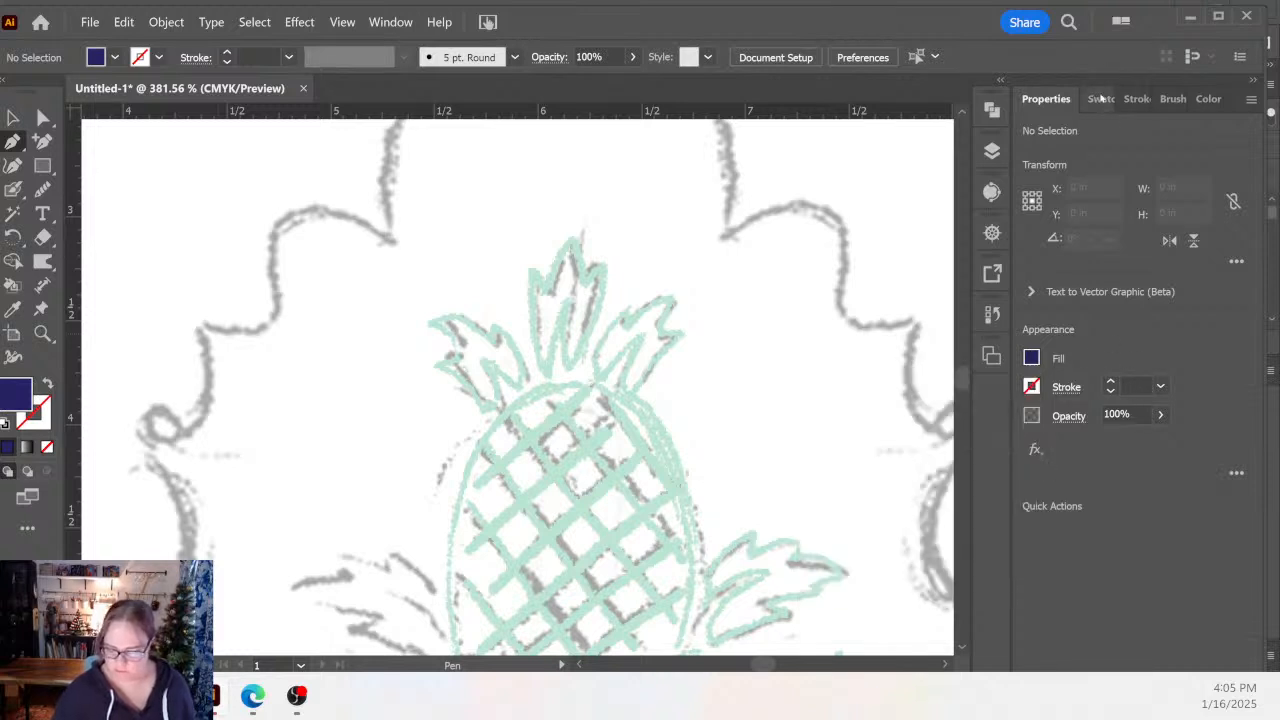
left_click(1095, 99)
left_click(1042, 663)
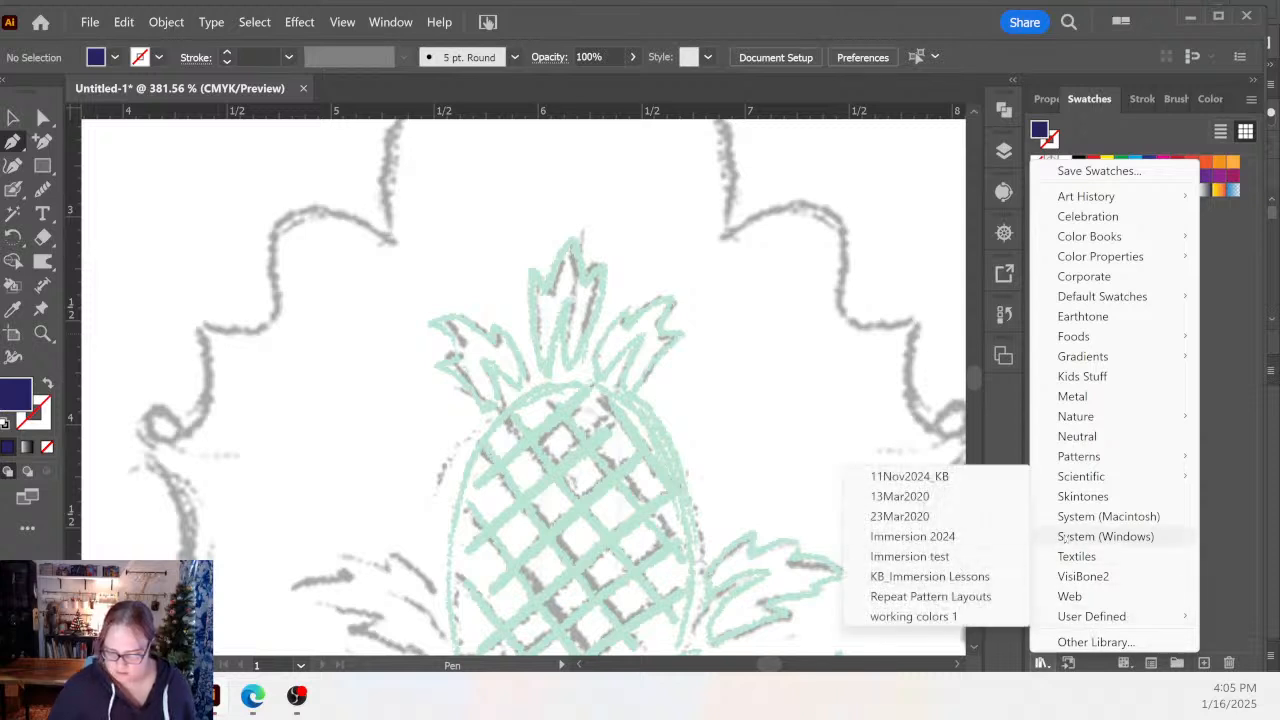
mouse_move(1100, 616)
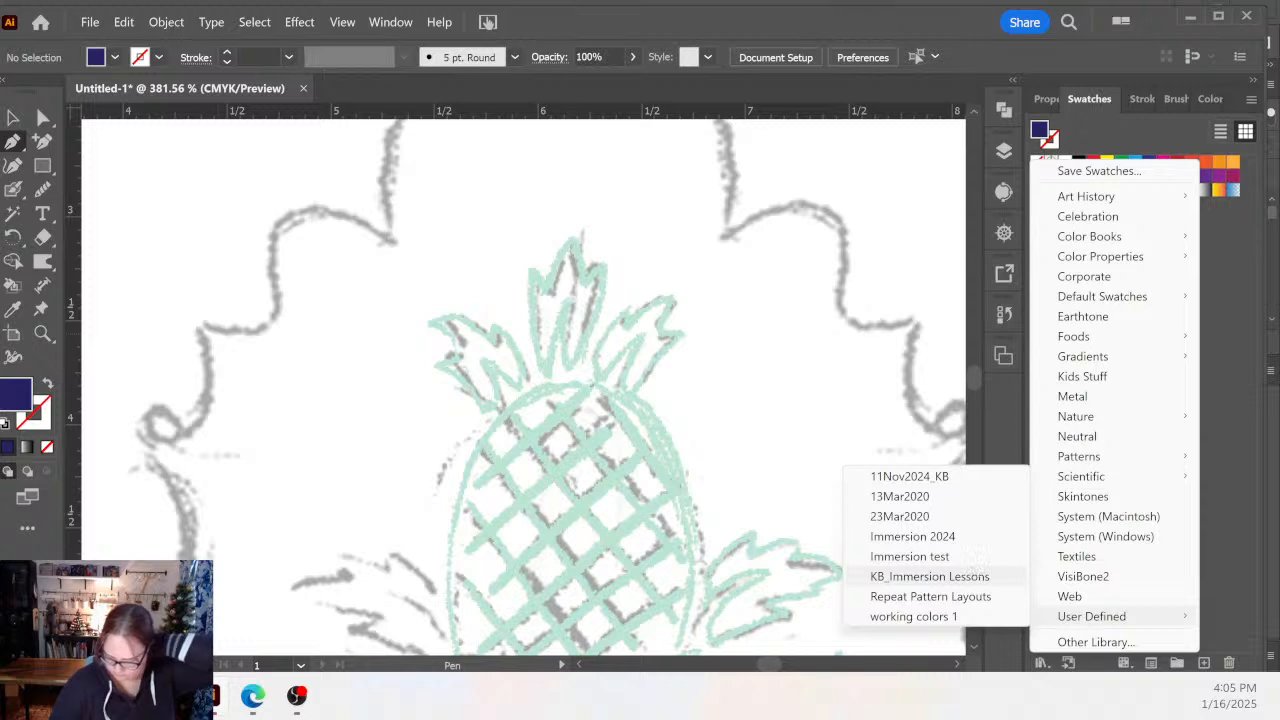
left_click(909, 476)
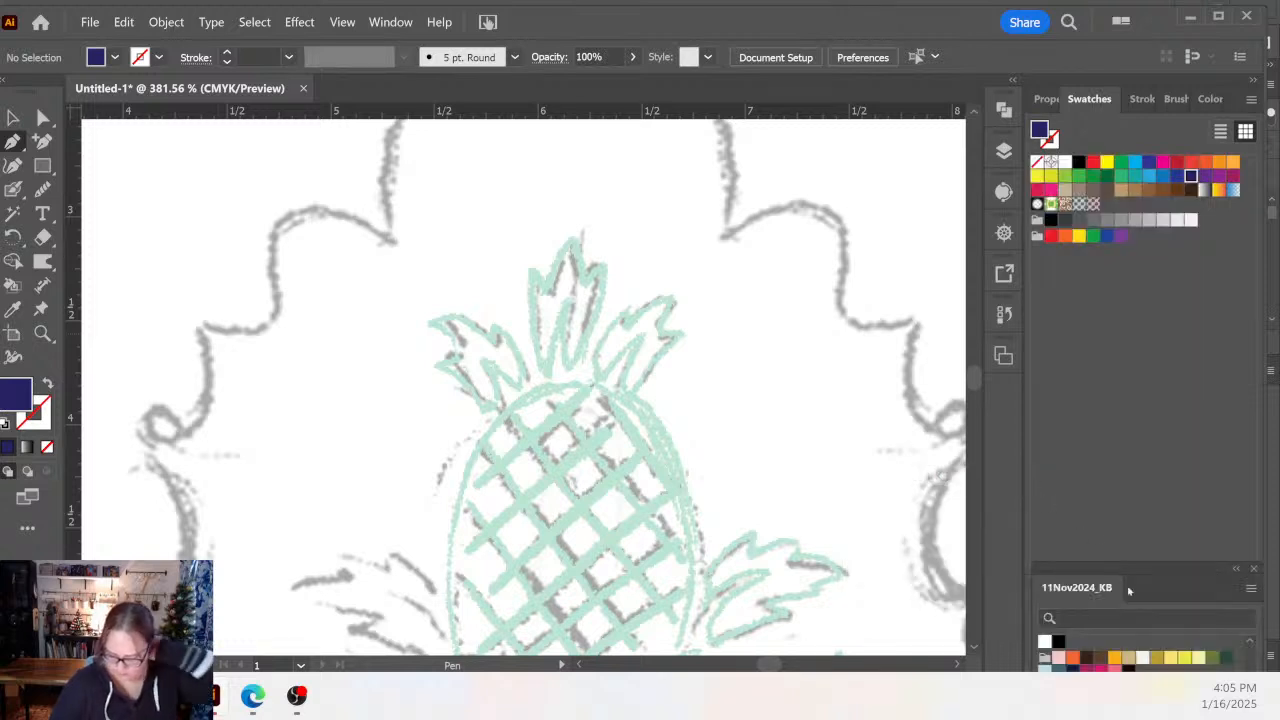
Enlarge the library, add its third color group to the document swatches, set its taupe grey as the fill and close the library.
left_click_drag(1128, 591, 700, 245)
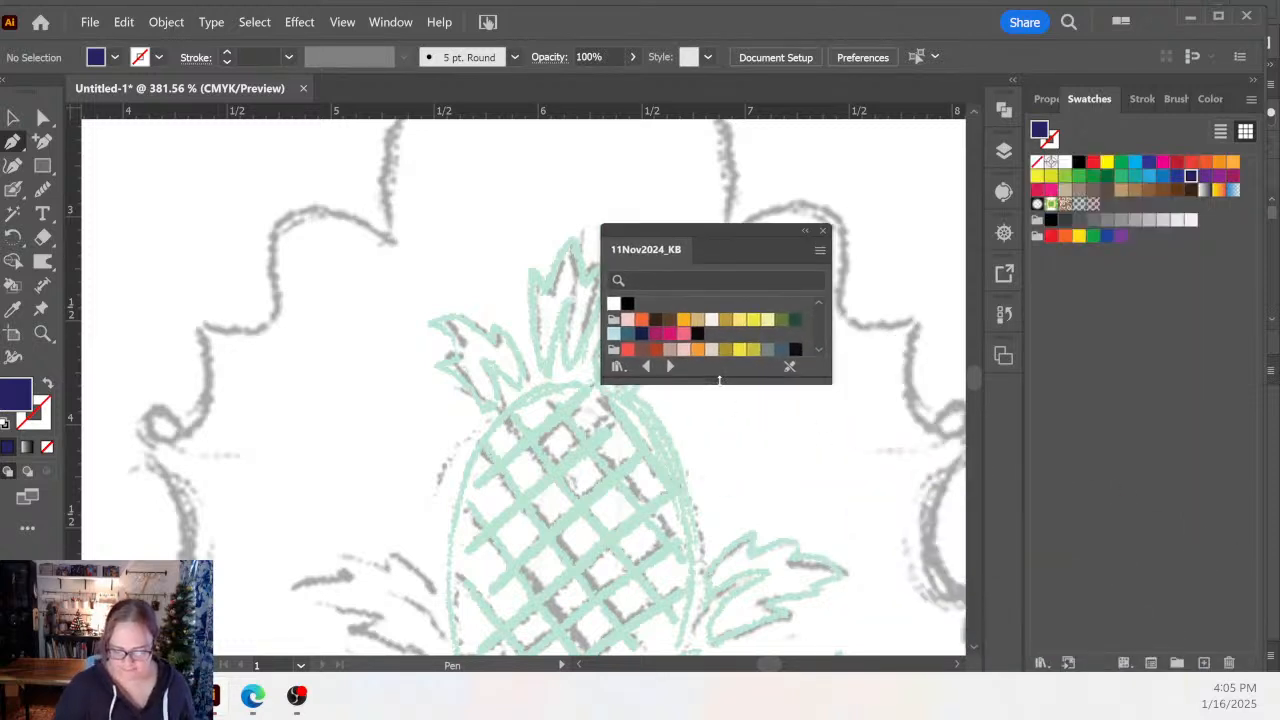
left_click_drag(718, 380, 716, 548)
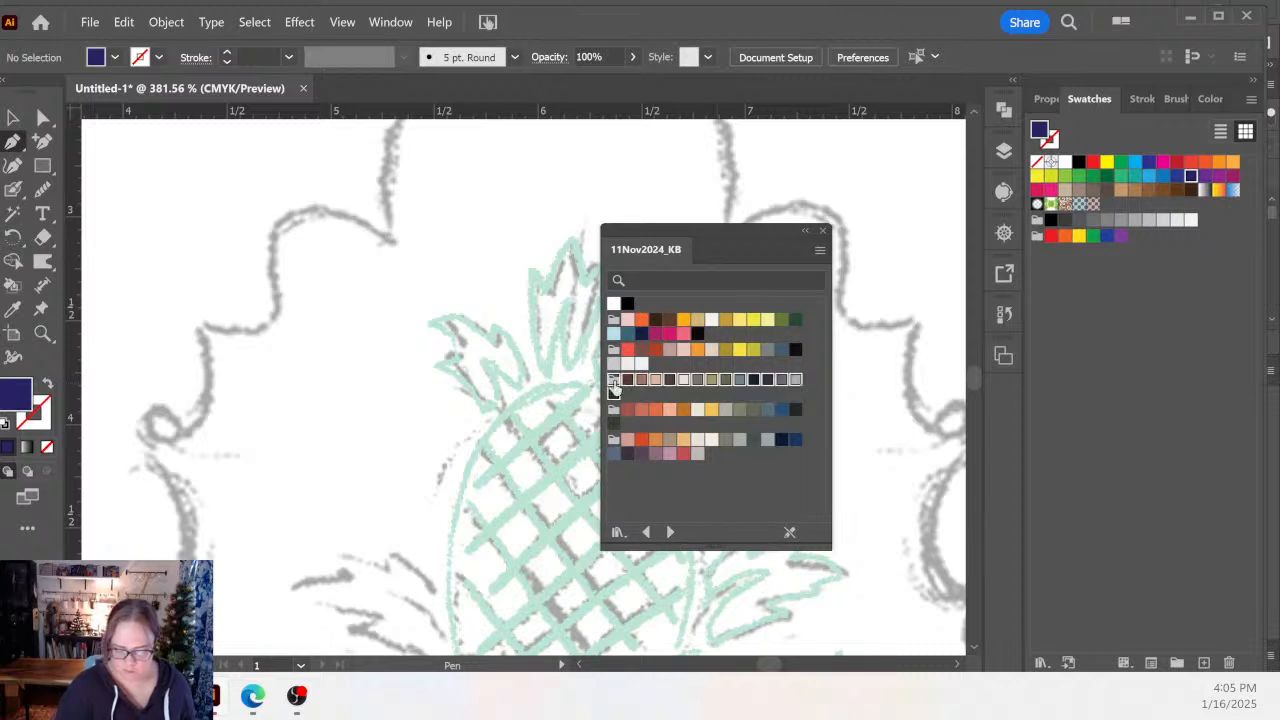
left_click(613, 386)
left_click(822, 231)
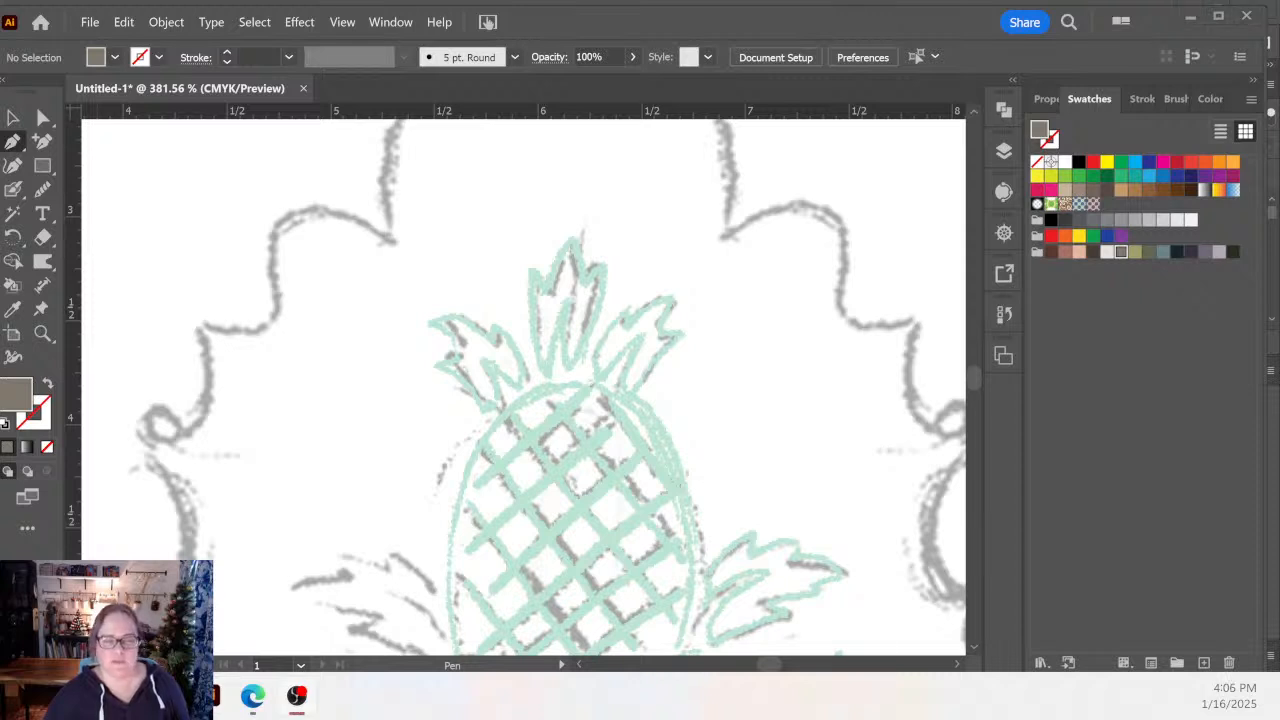
Start tracing the crown's right leaf with the Pen tool from its base up the left edge, swapping the fill color to the stroke.
scroll(608, 373, "up", 5)
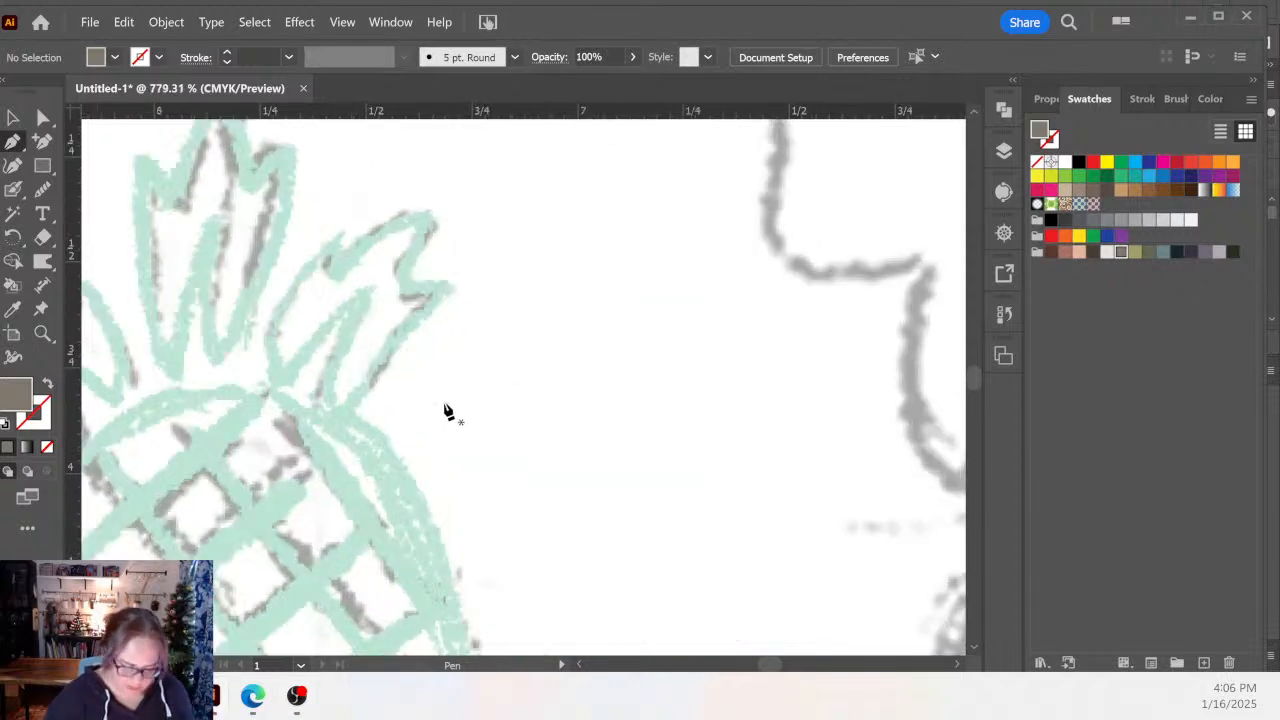
left_click_drag(506, 429, 714, 449)
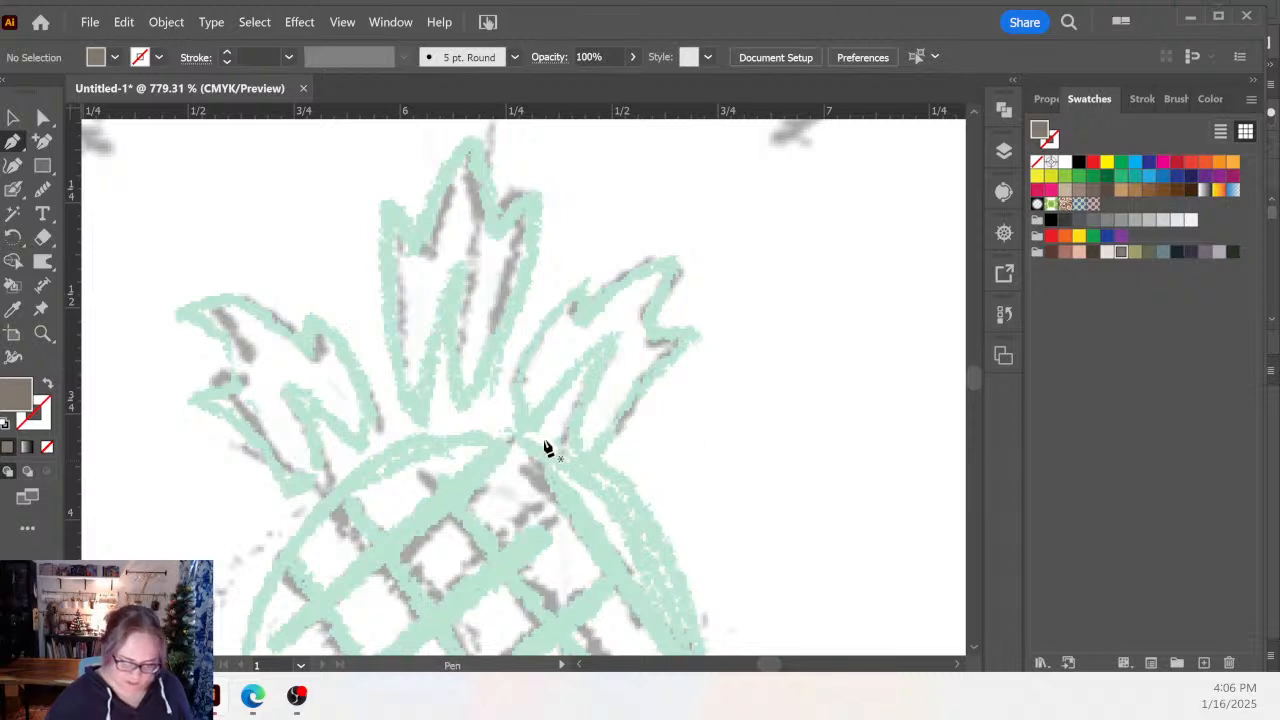
left_click(520, 418)
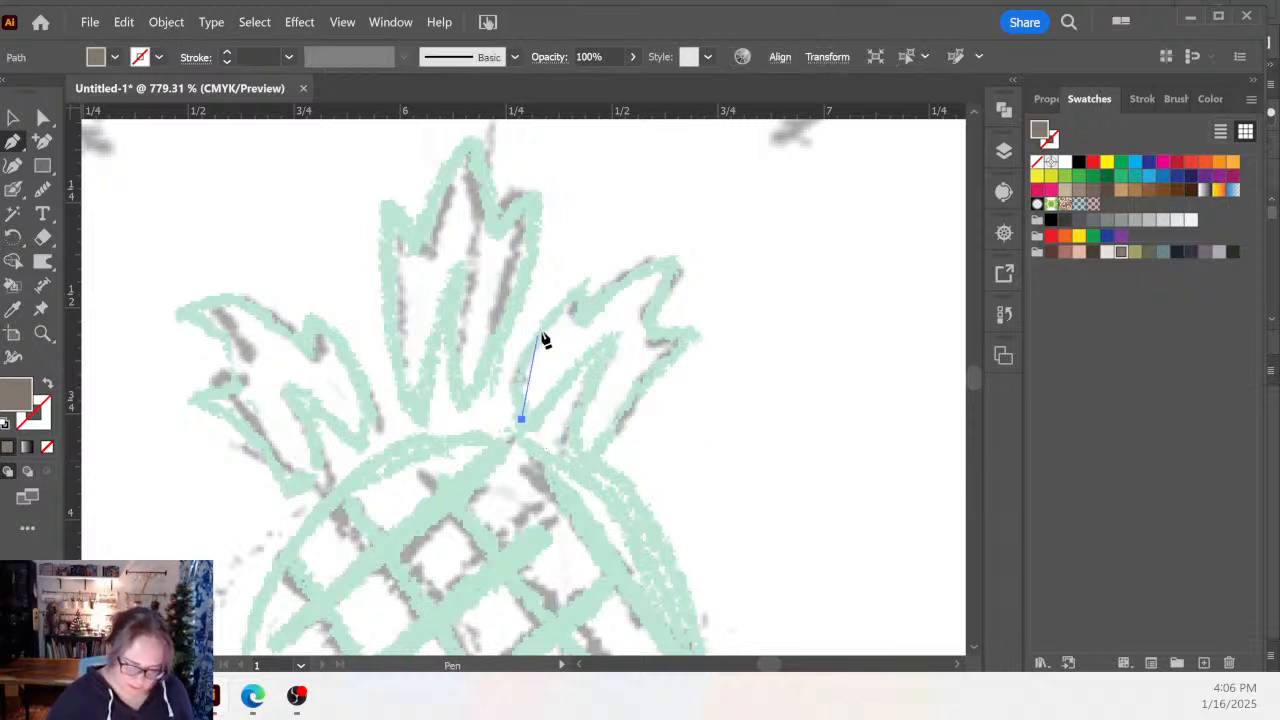
left_click_drag(558, 323, 52, 388)
left_click(47, 383)
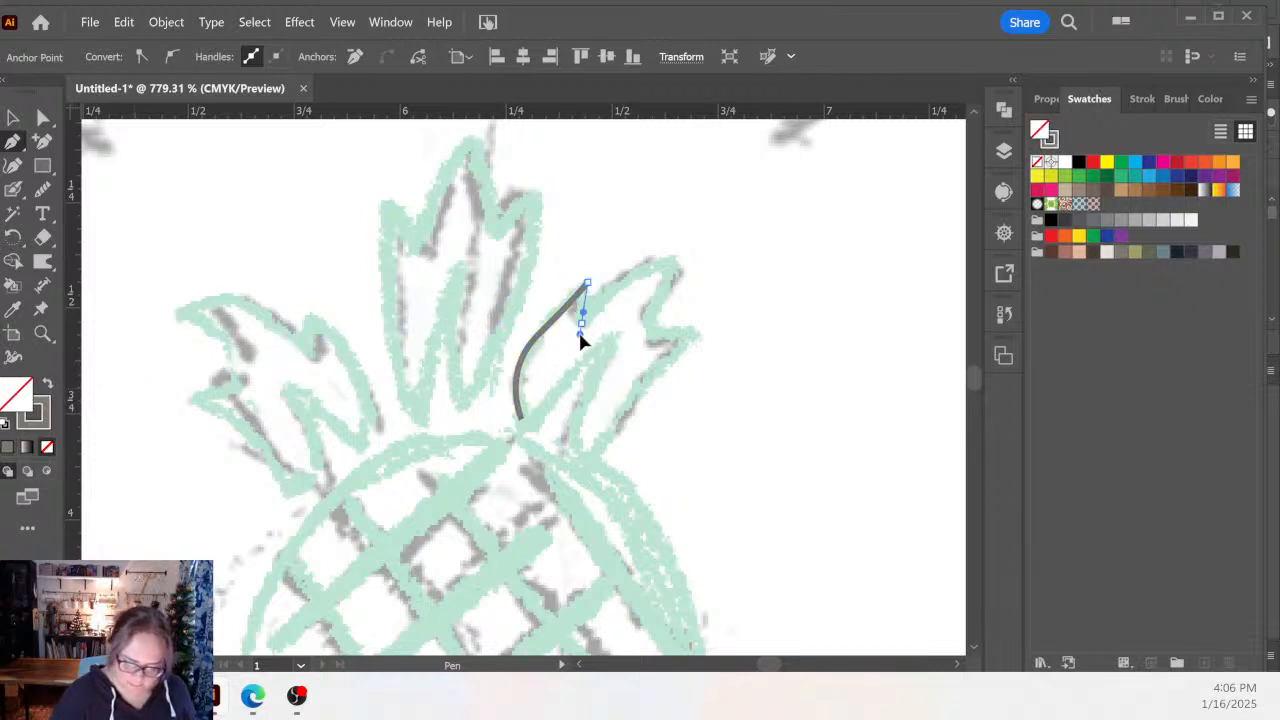
Continue the leaf outline with a curve to its upper tip and a corner down into the next notch.
left_click_drag(675, 261, 748, 248)
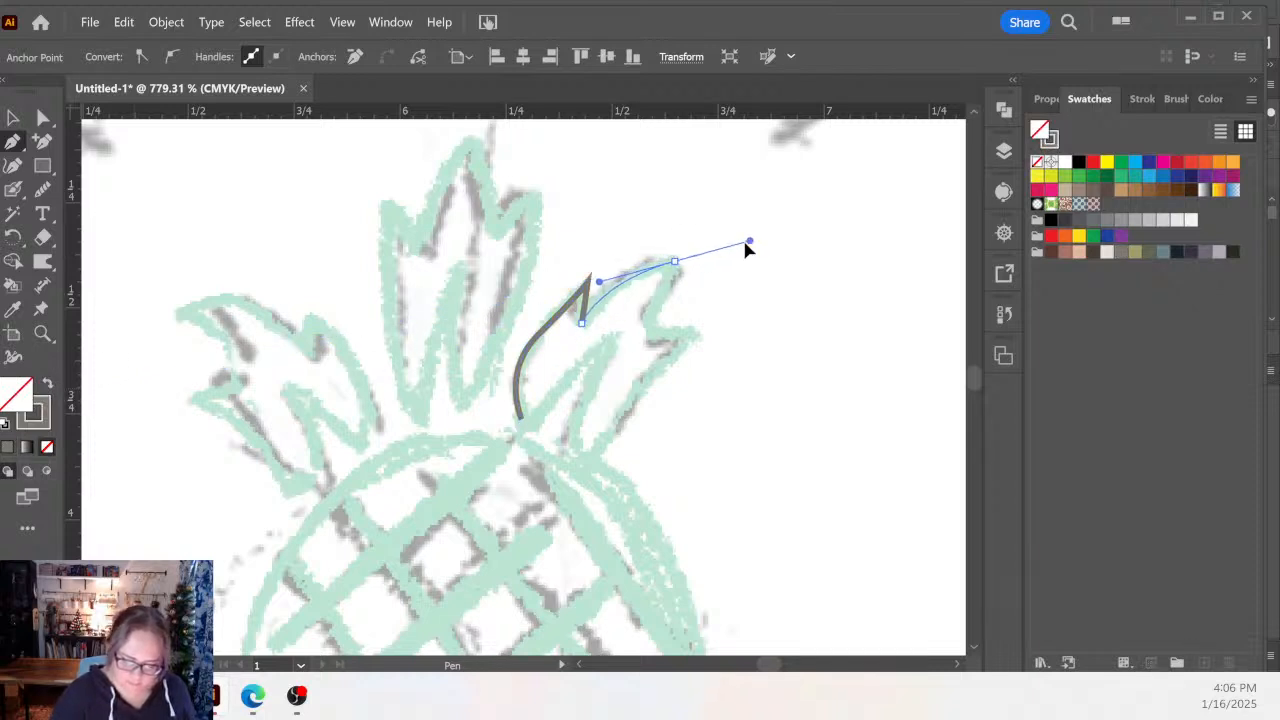
left_click(675, 261)
left_click(650, 327)
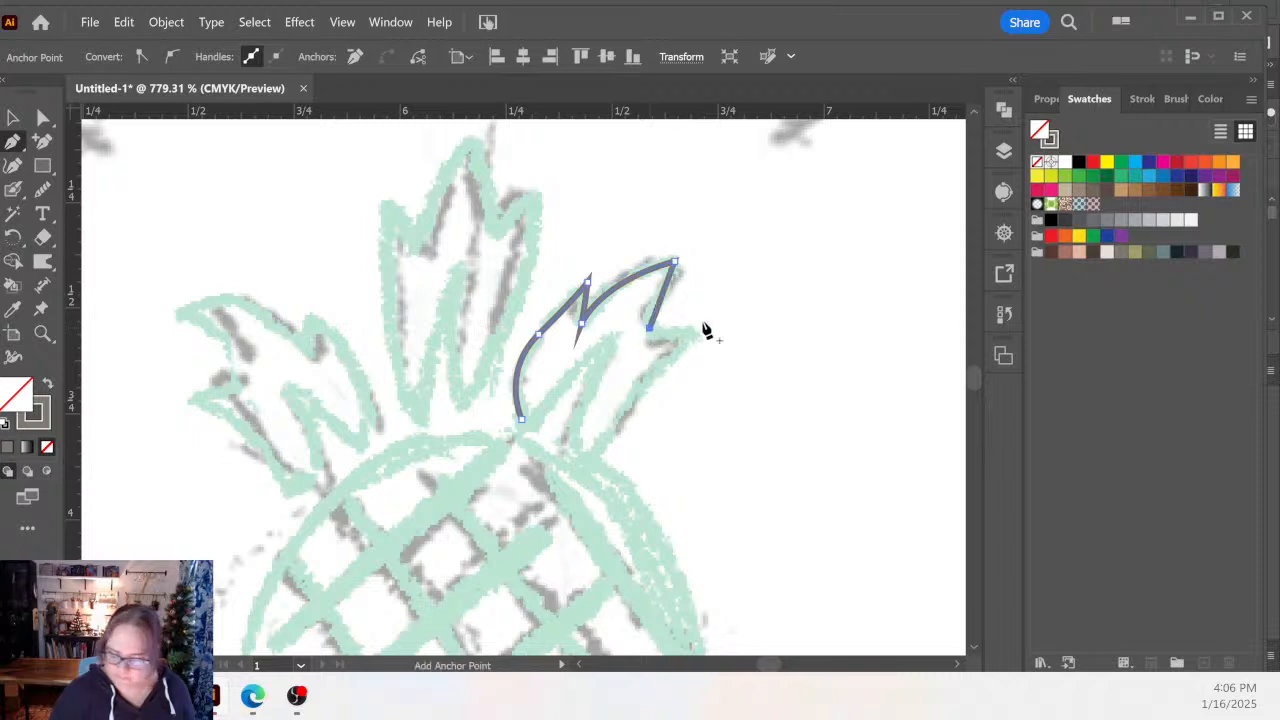
Set the leaf outline's stroke corners to a round join.
left_click(1142, 98)
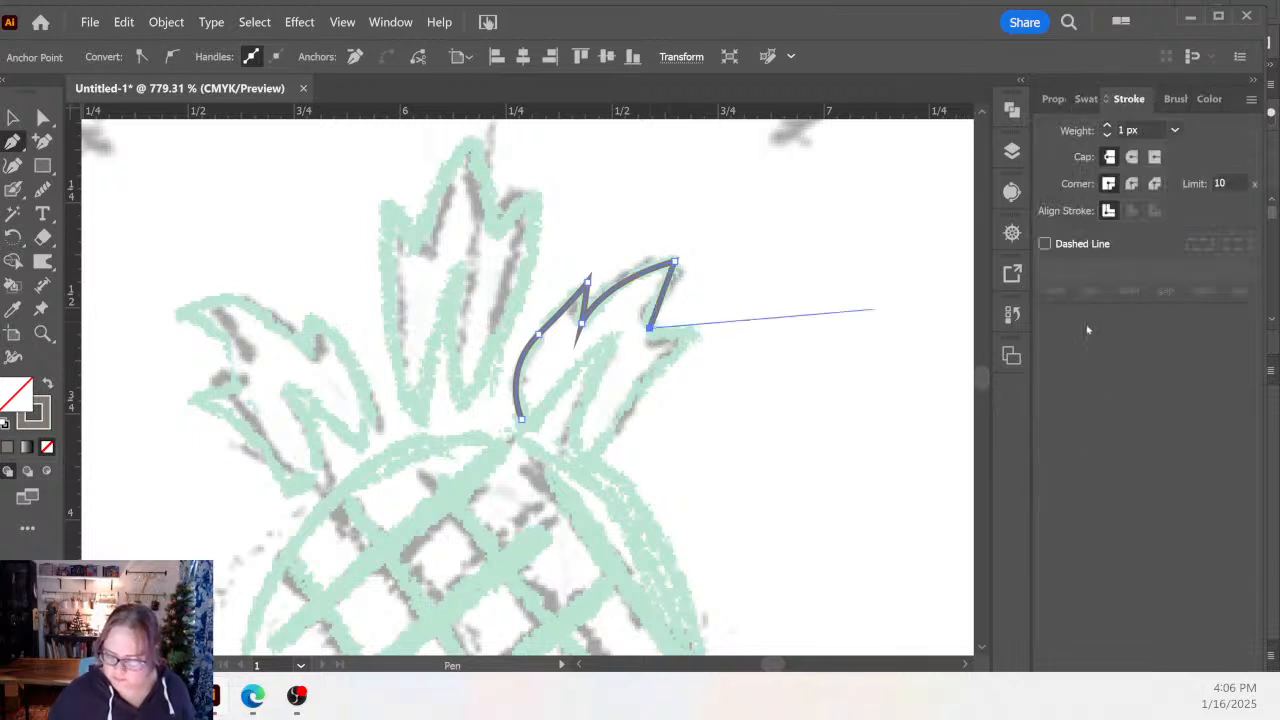
left_click(1131, 183)
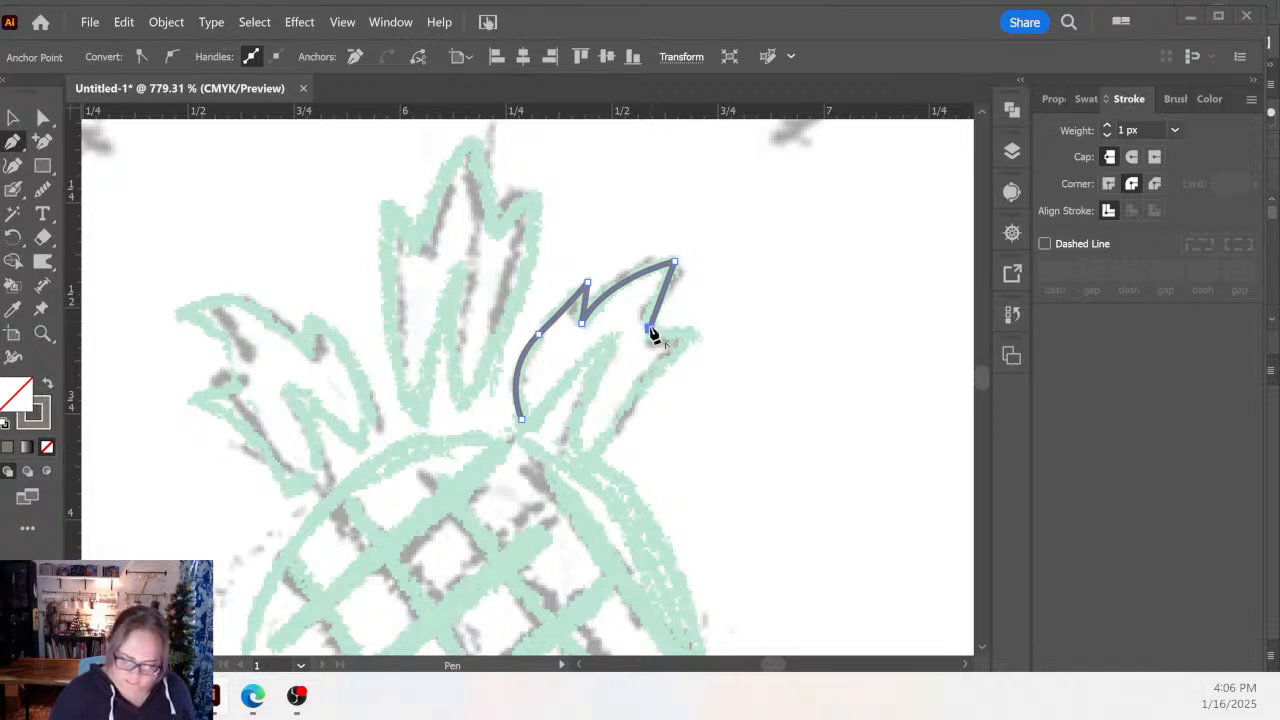
key("ctrl")
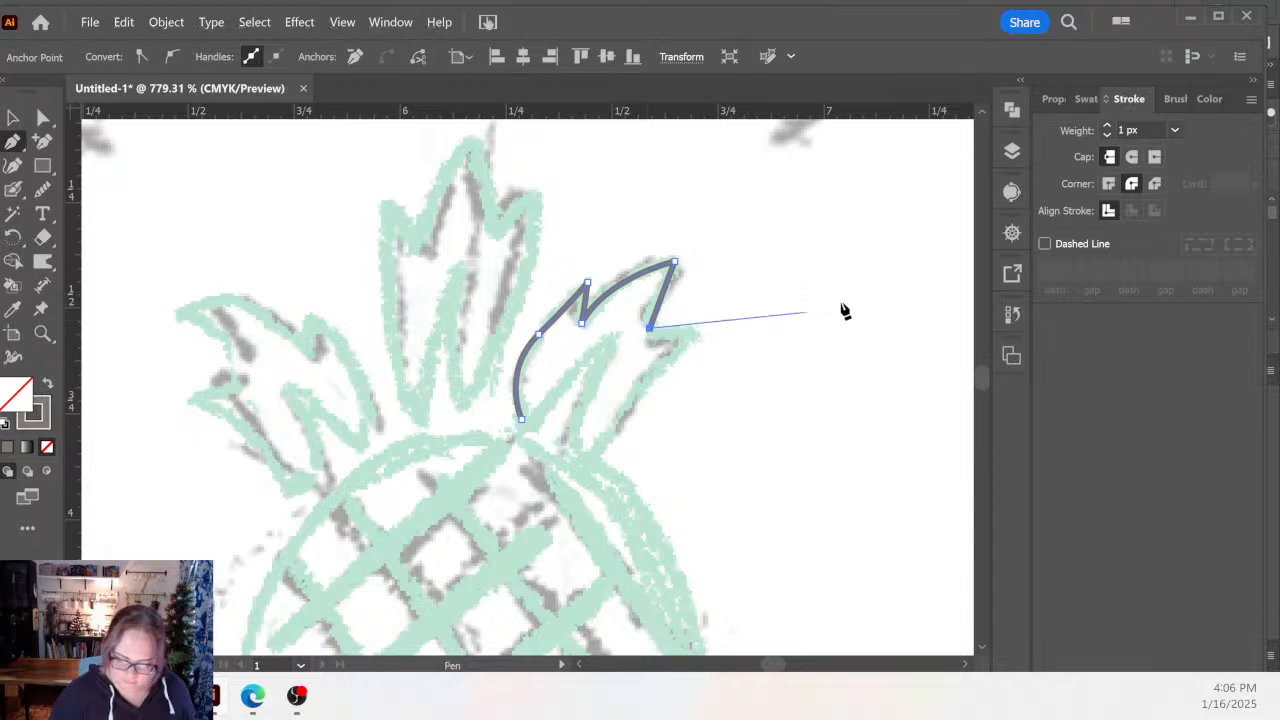
Undo the last anchor and retrace the leaf from the upper tip through the notch and right-hand tip down to its base.
key("ctrl+z")
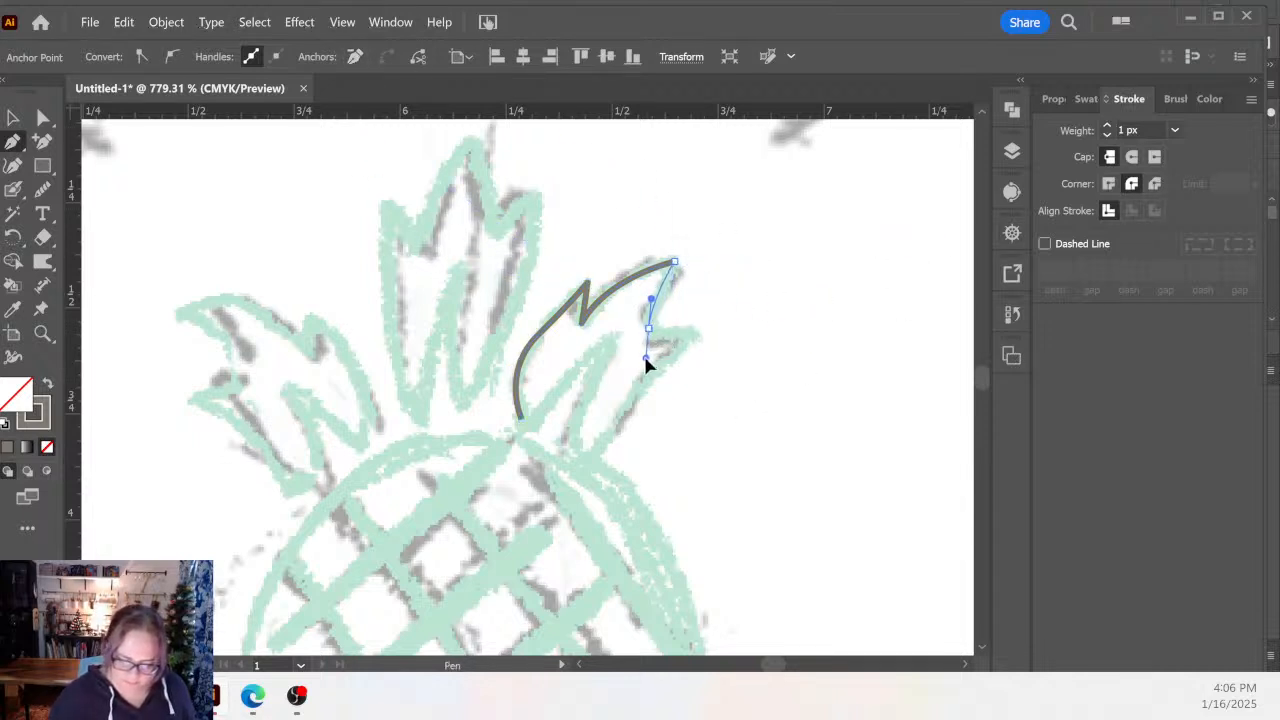
left_click_drag(649, 327, 704, 348)
left_click(694, 334)
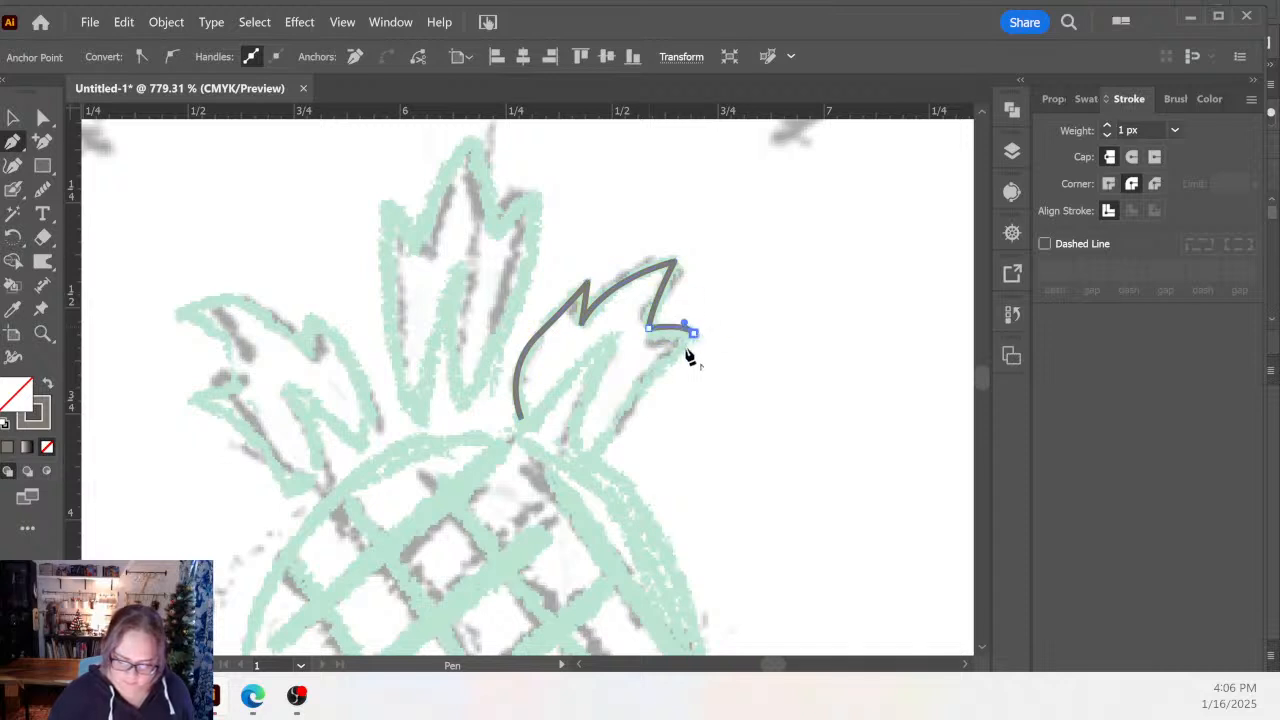
left_click_drag(598, 456, 577, 498)
left_click(596, 455)
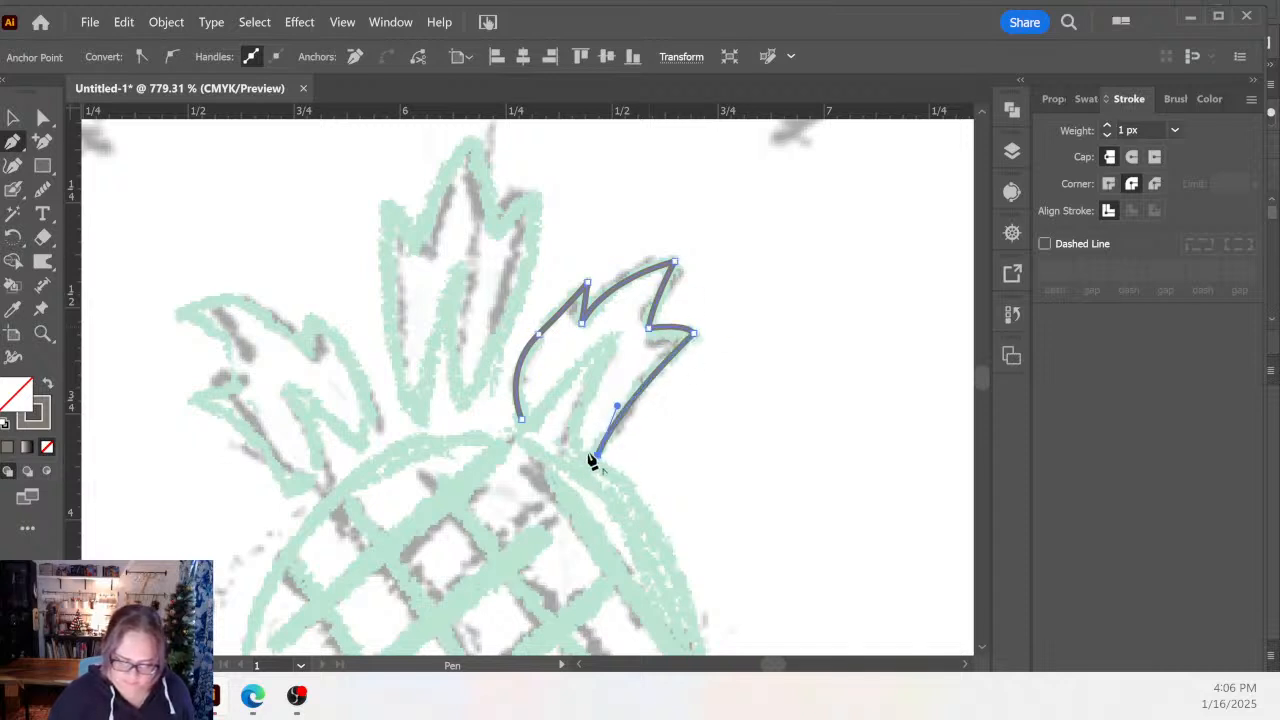
Trace the right lobe's base and the leaf's inner split, closing the path at its starting anchor.
left_click_drag(574, 451, 574, 439)
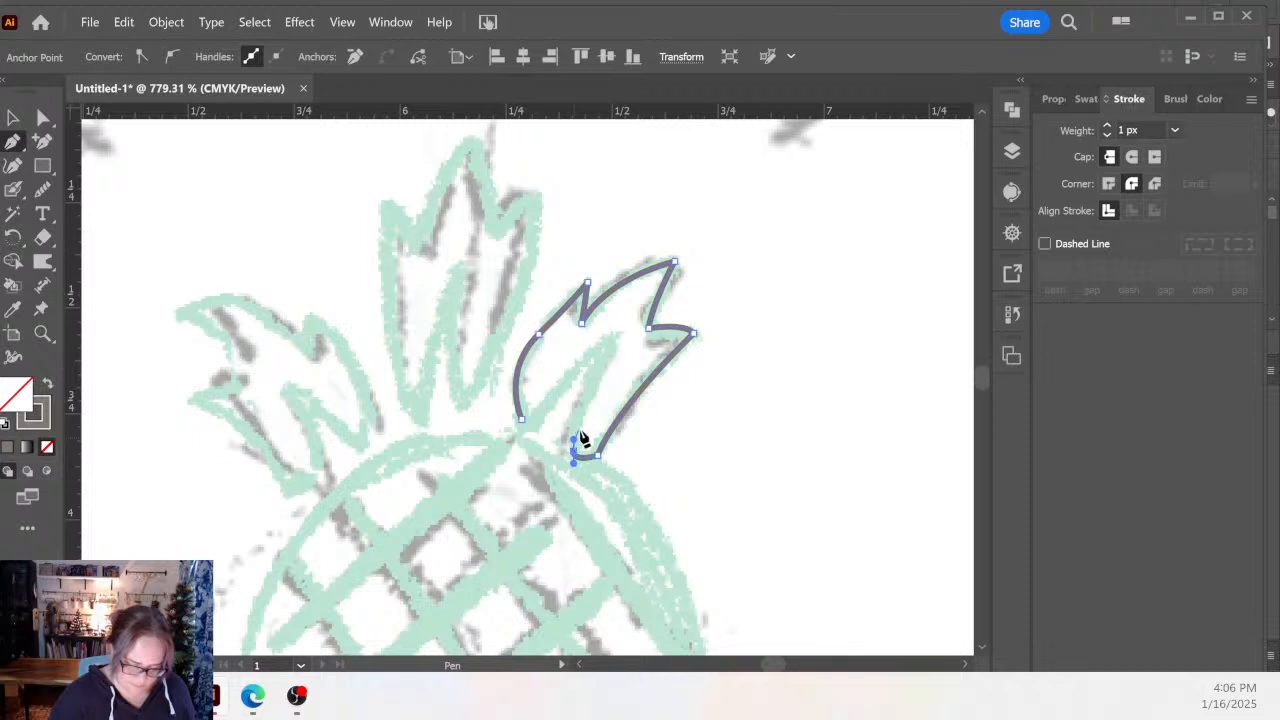
left_click(575, 452)
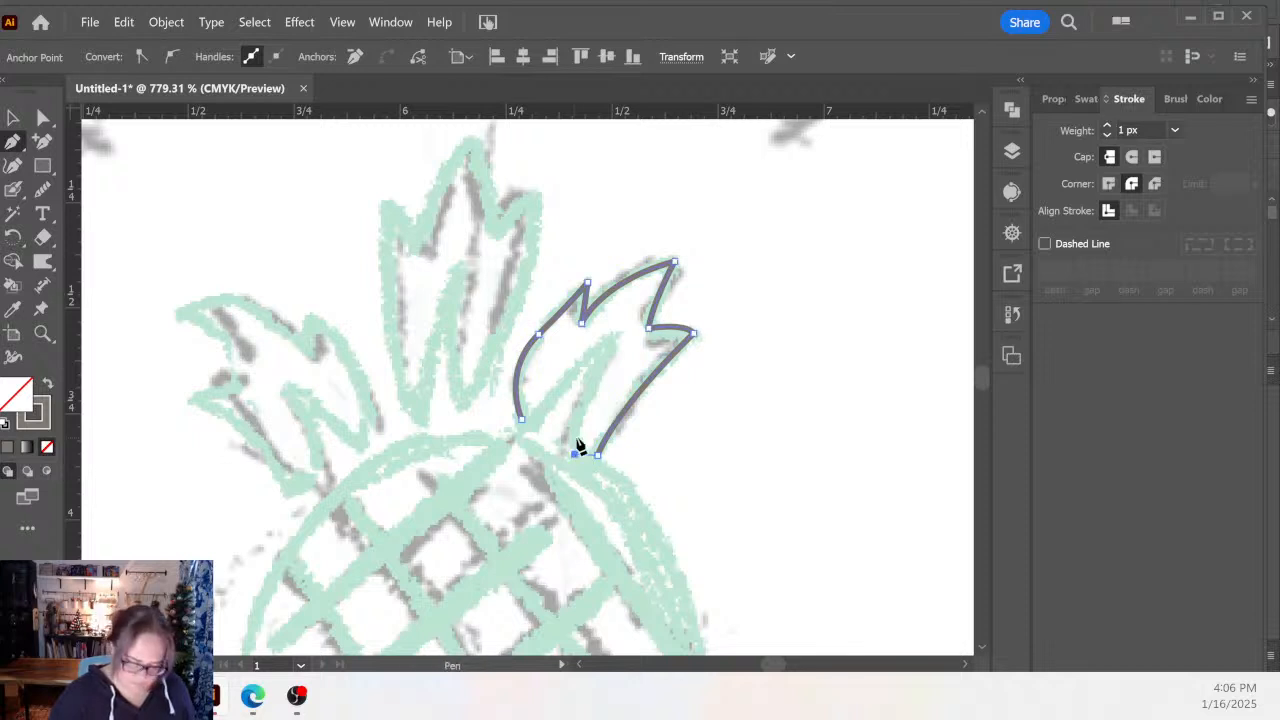
left_click_drag(614, 343, 624, 340)
left_click(614, 343)
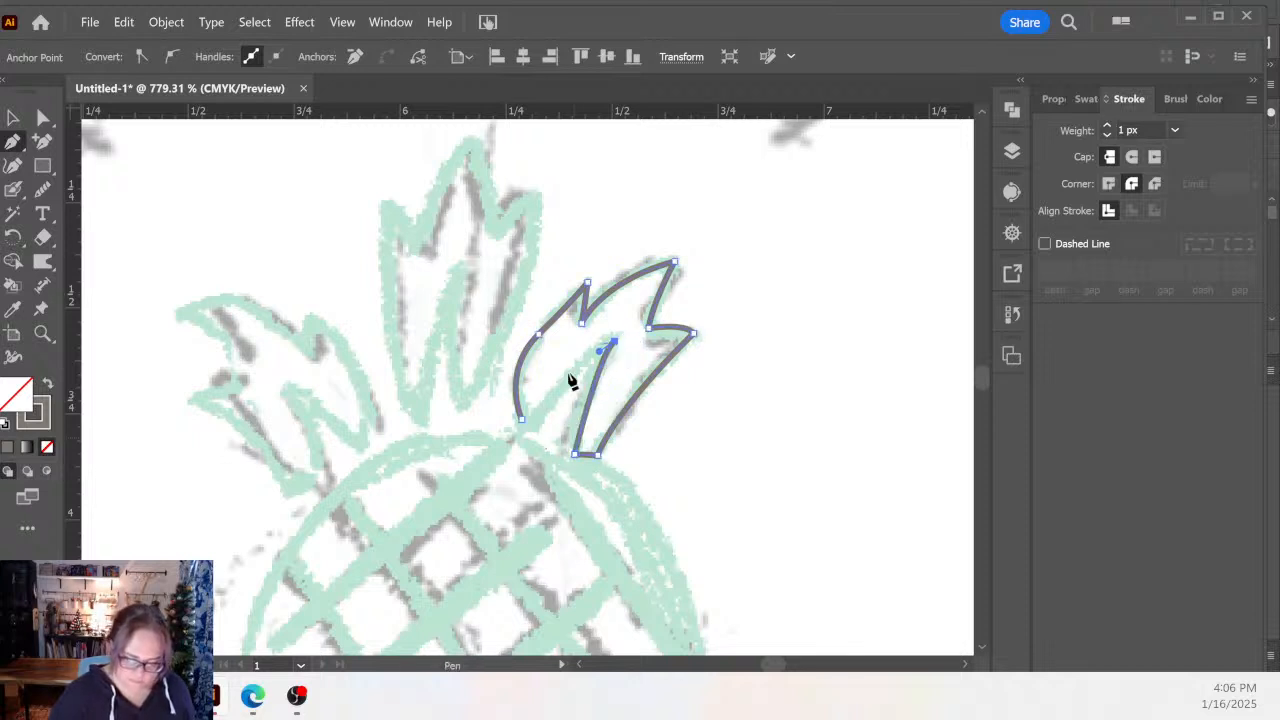
left_click_drag(522, 419, 516, 440)
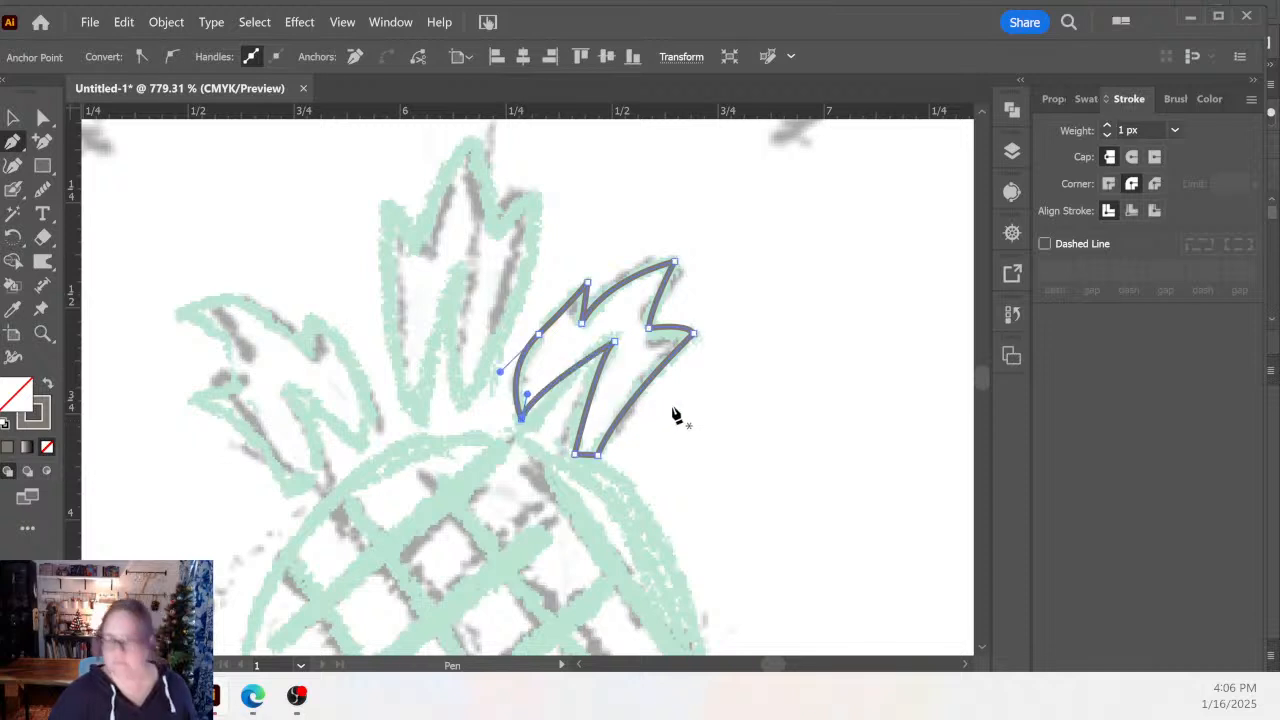
key("ctrl")
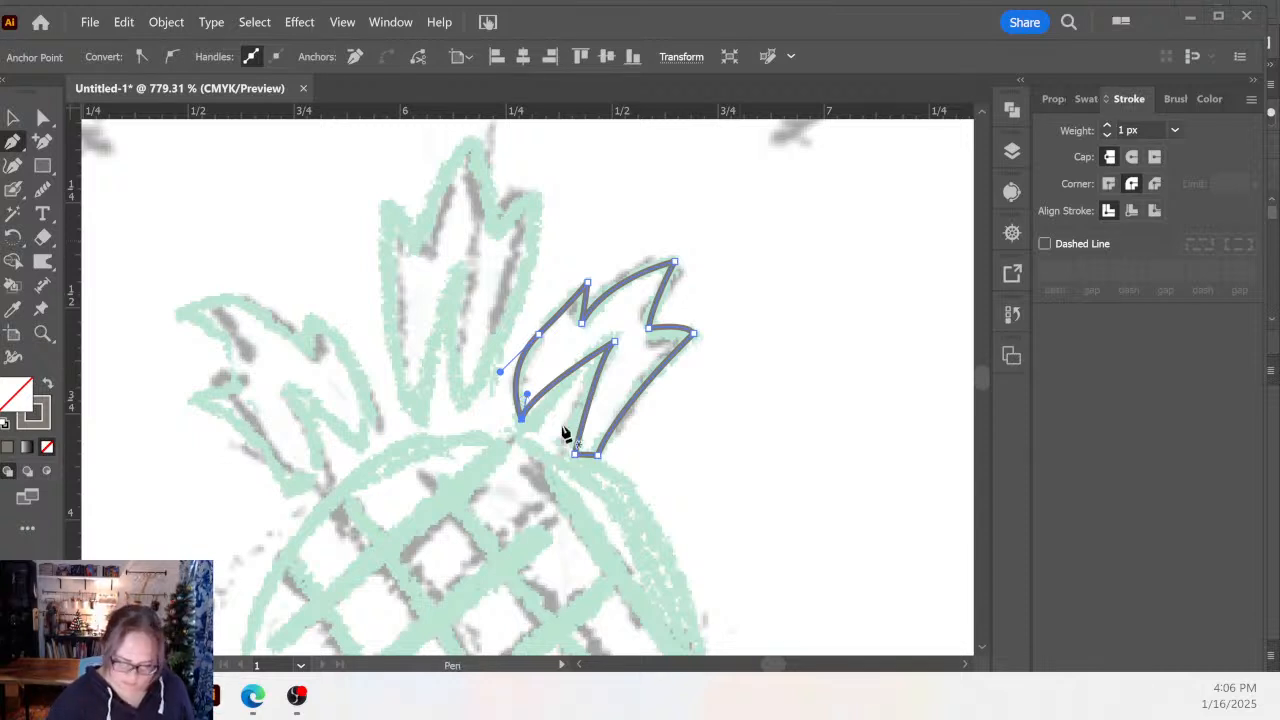
left_click(354, 56)
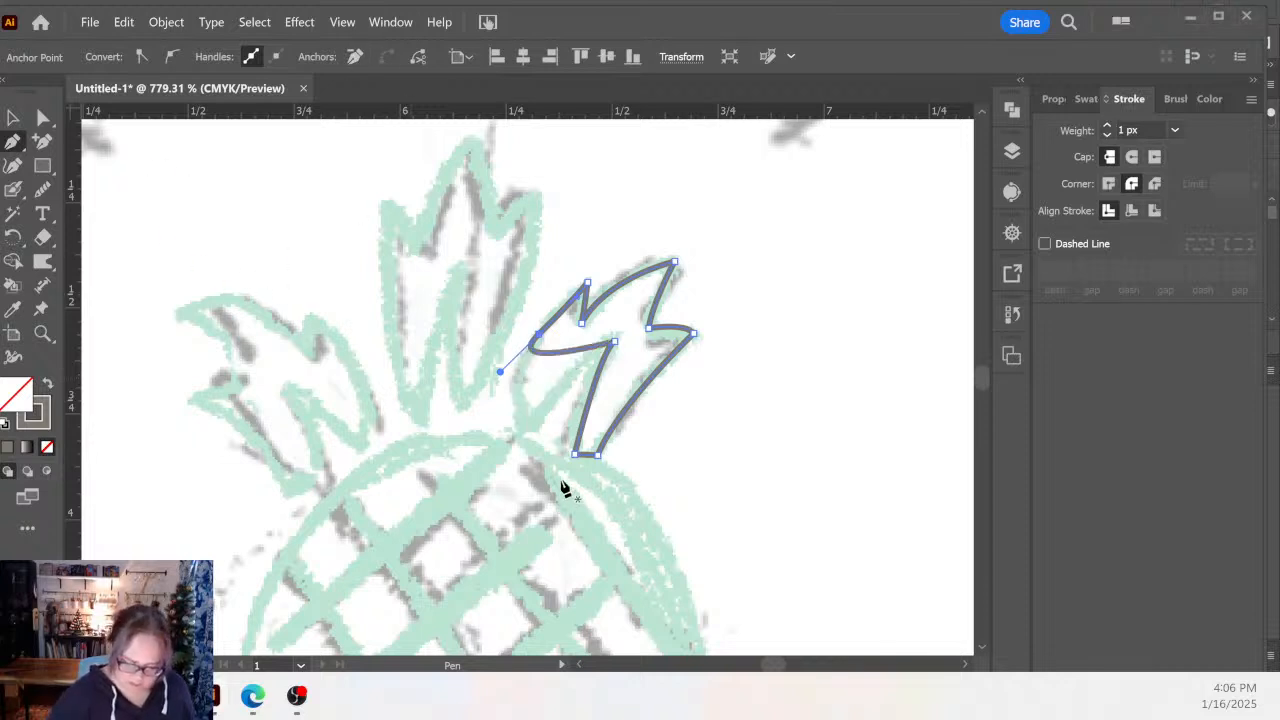
key("ctrl+z")
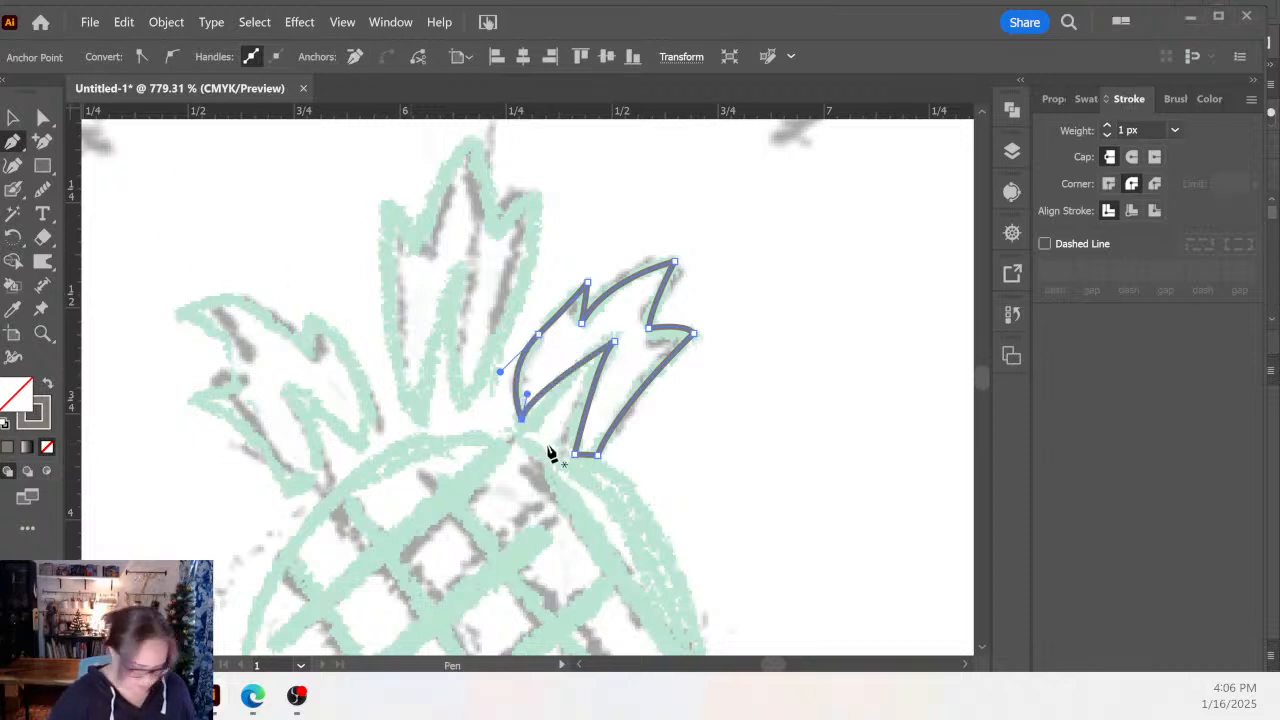
Add an anchor beside the left lobe's base, move it down to blunt the lobe, and swap the leaf's stroke color to its fill.
left_click(538, 397)
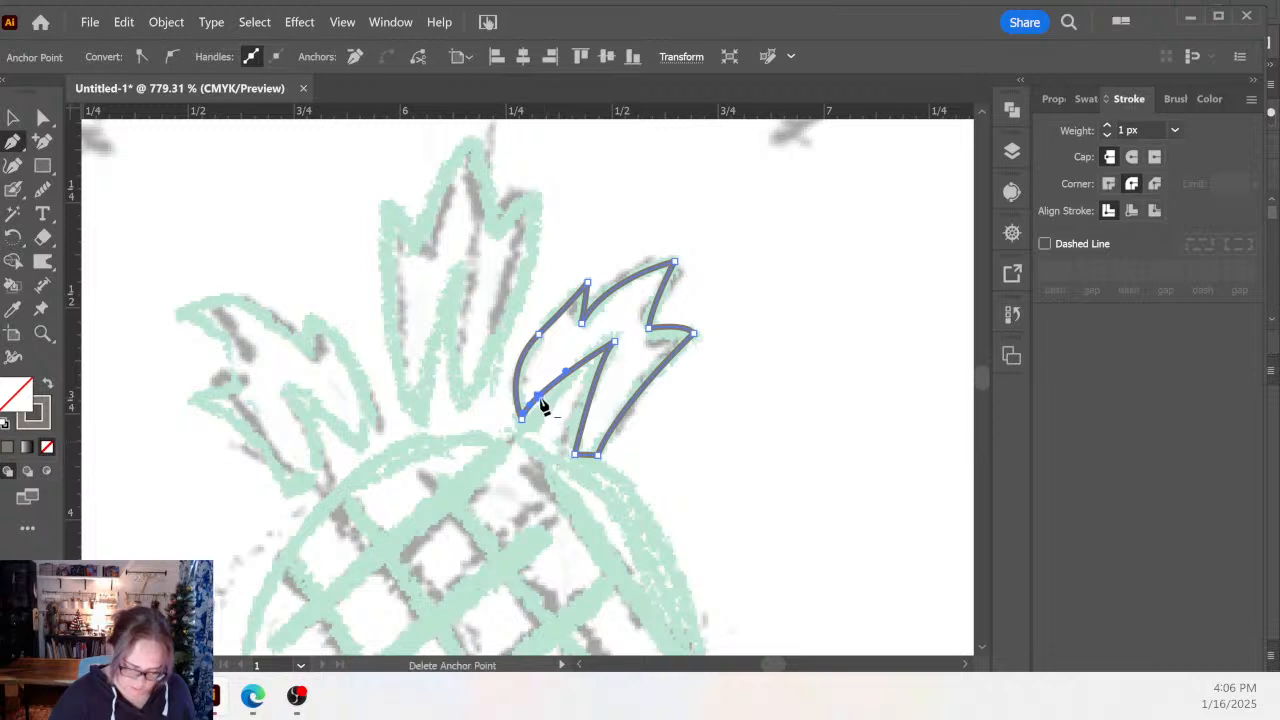
left_click(42, 117)
left_click_drag(538, 397, 533, 422)
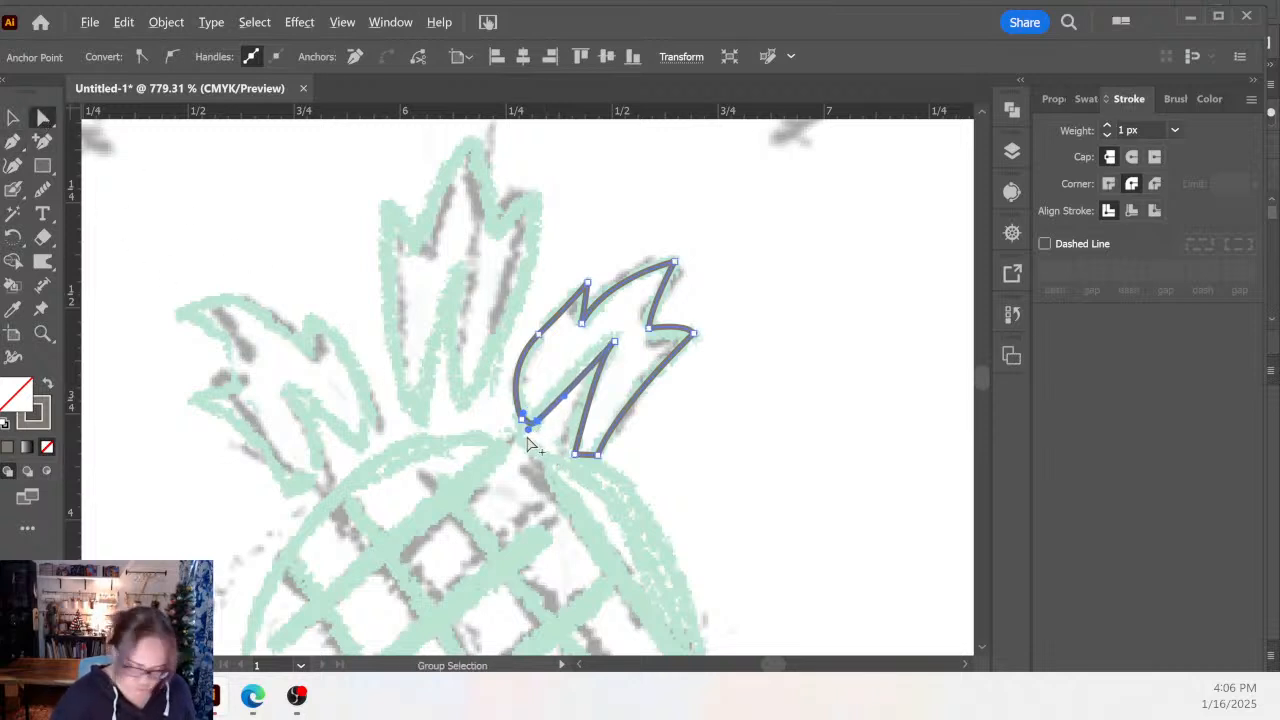
left_click(525, 423)
left_click_drag(527, 420, 528, 421)
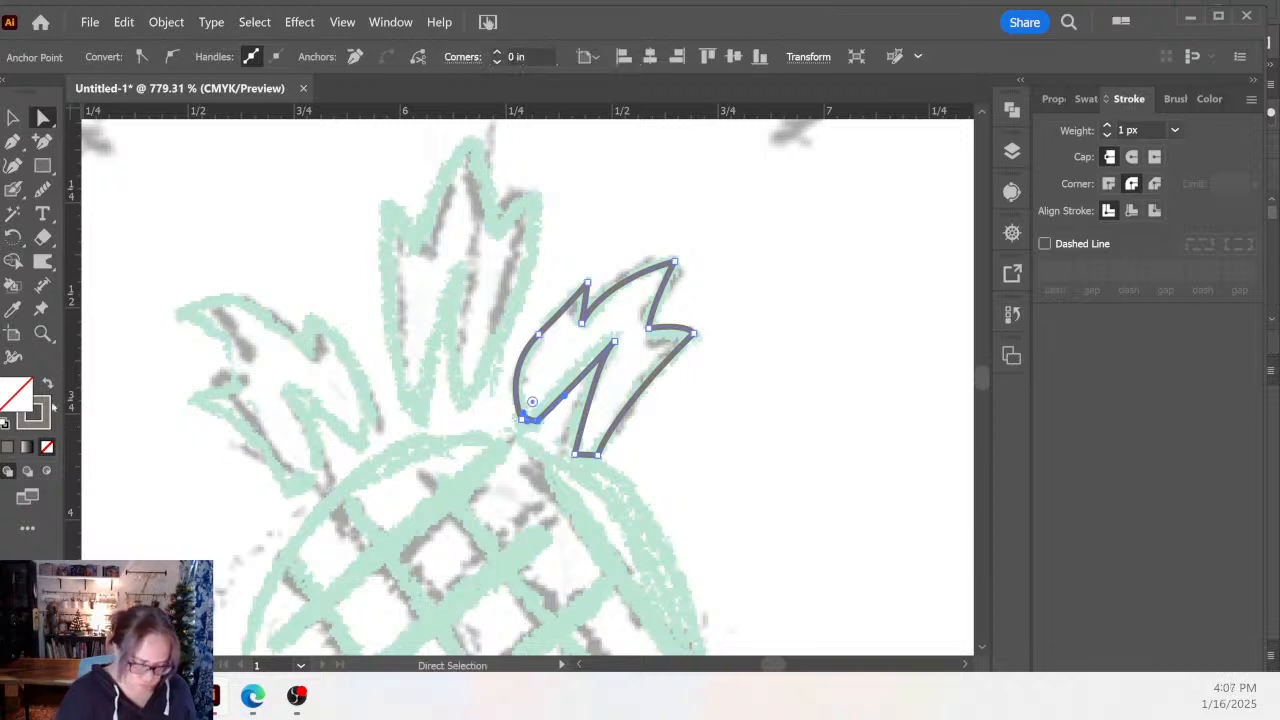
key("shift+x")
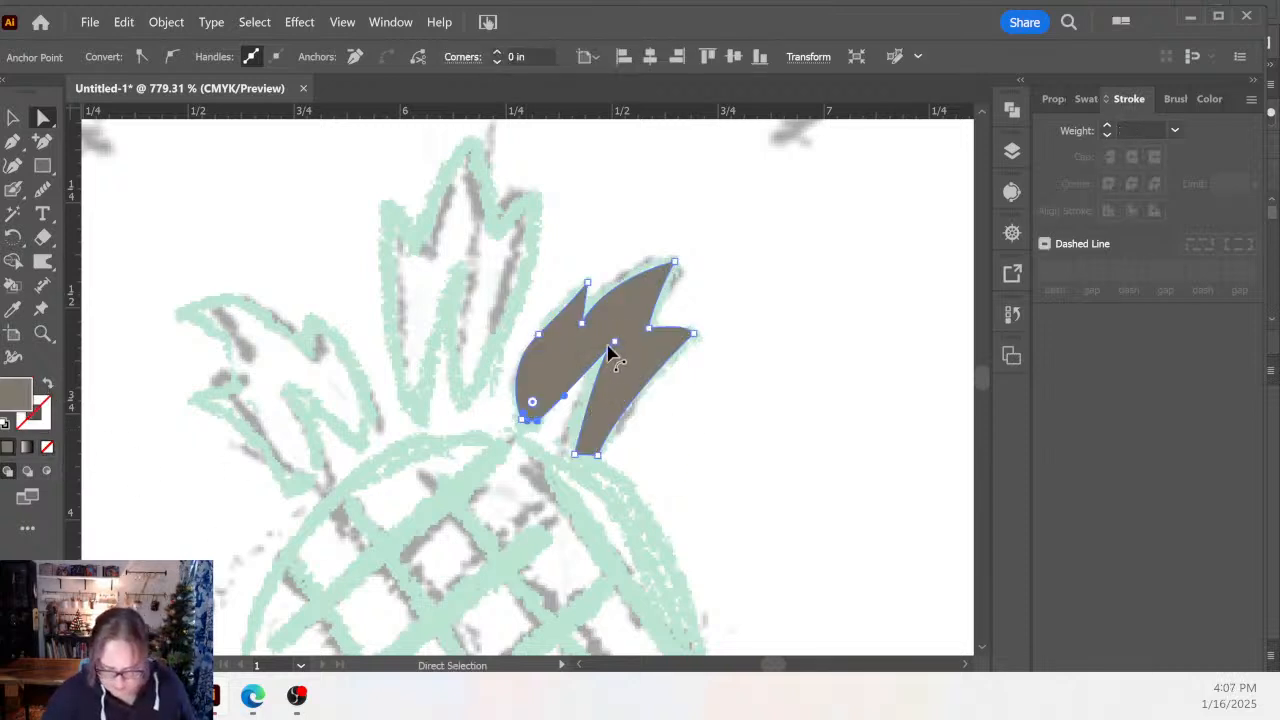
Reshape the two lobe ends beside the leaf's inner split, converting the right lobe's inner anchor to smooth and adjusting its handles.
left_click(604, 381)
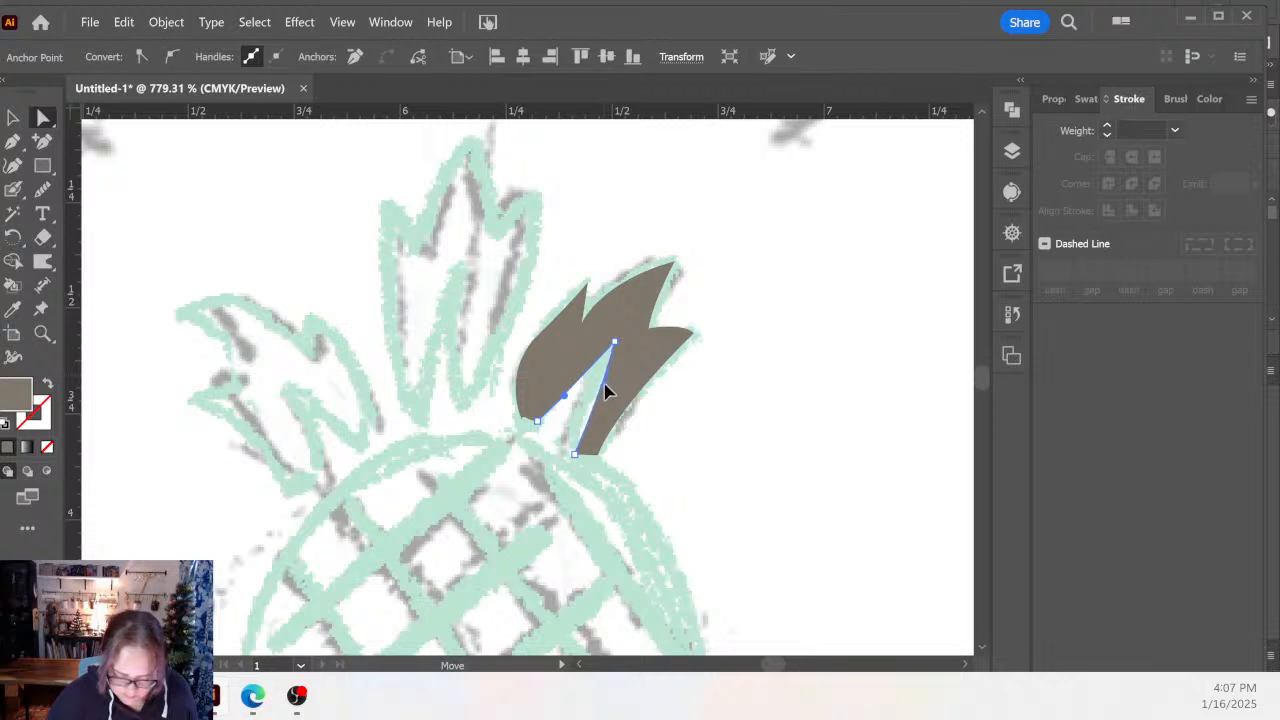
left_click(574, 456)
left_click_drag(576, 459, 574, 449)
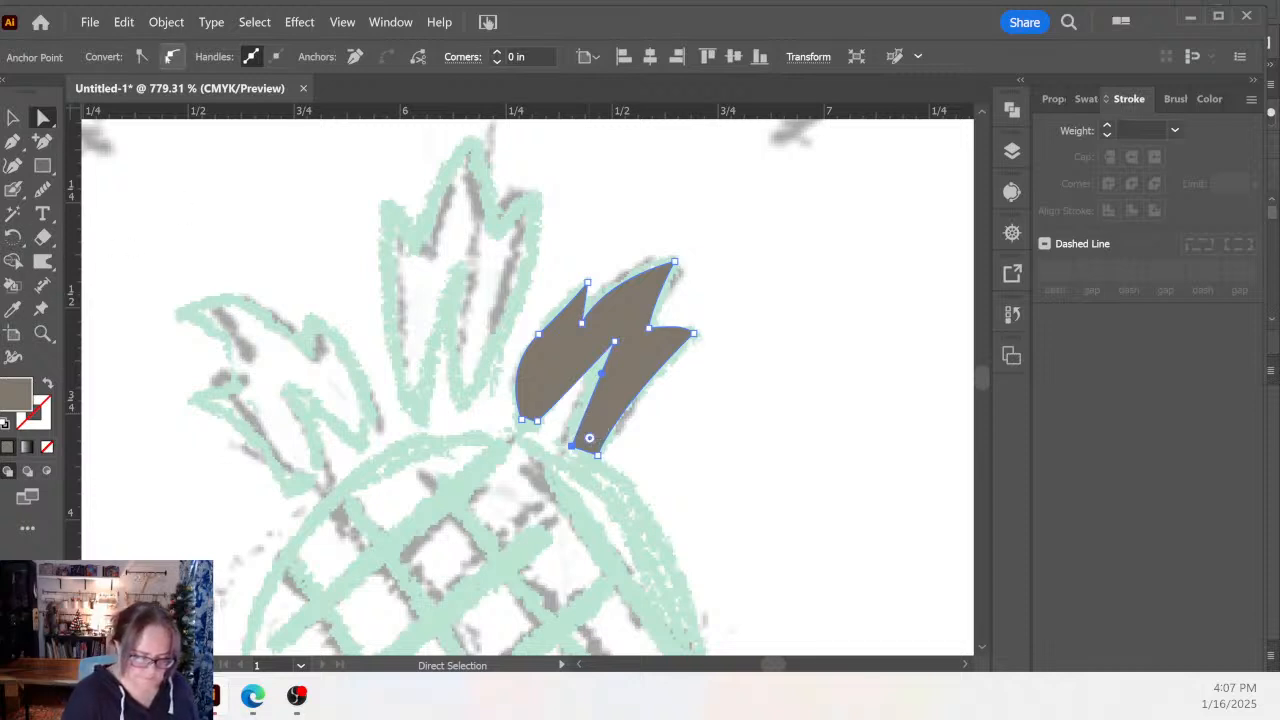
left_click(172, 56)
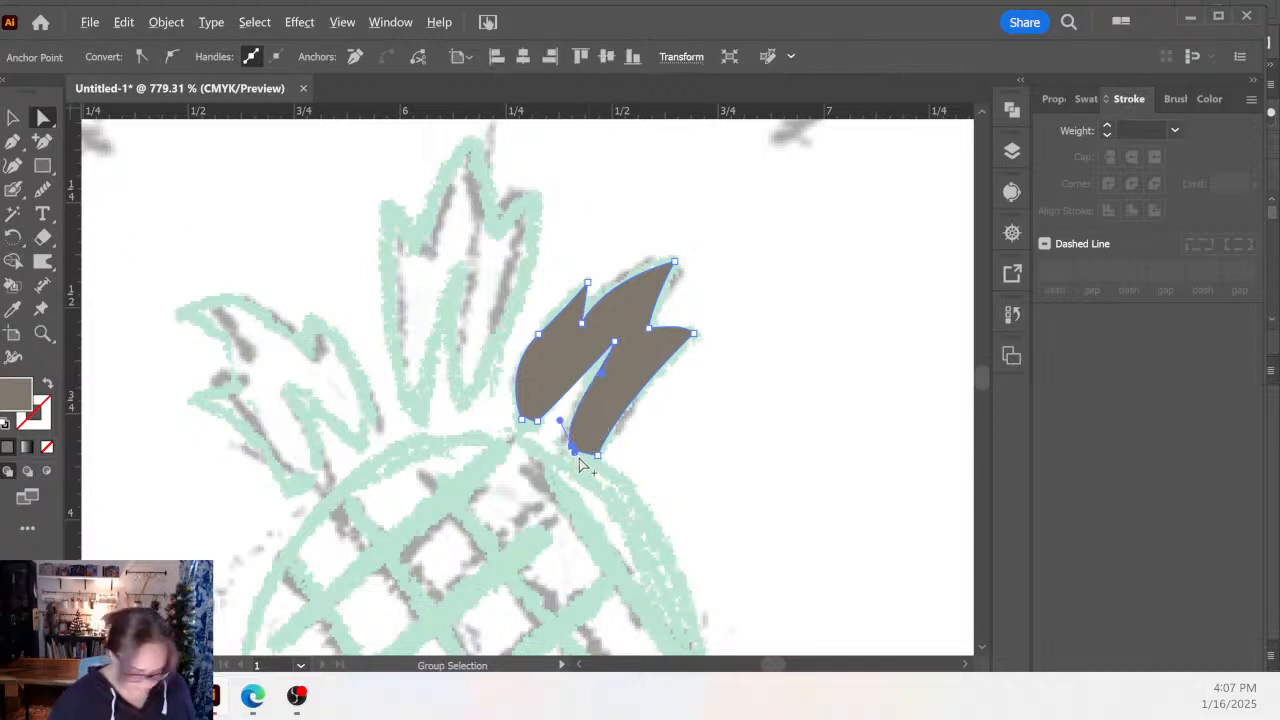
left_click_drag(575, 453, 572, 404)
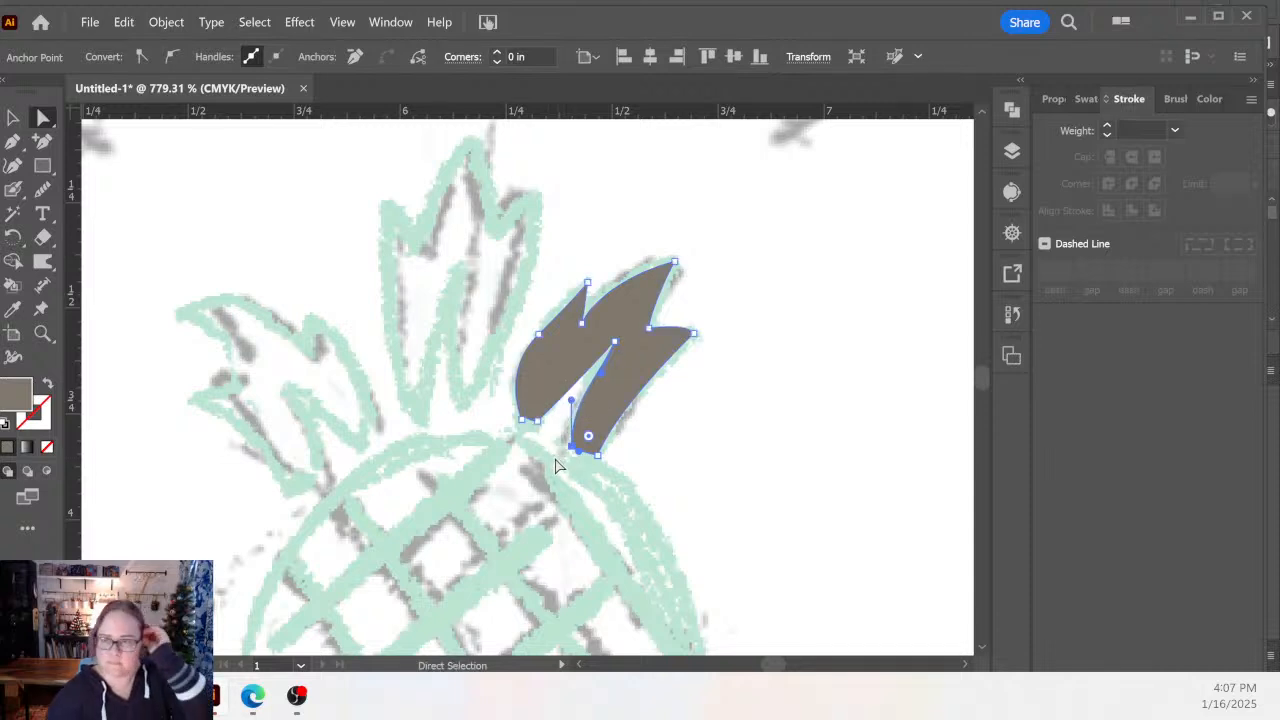
left_click(536, 421)
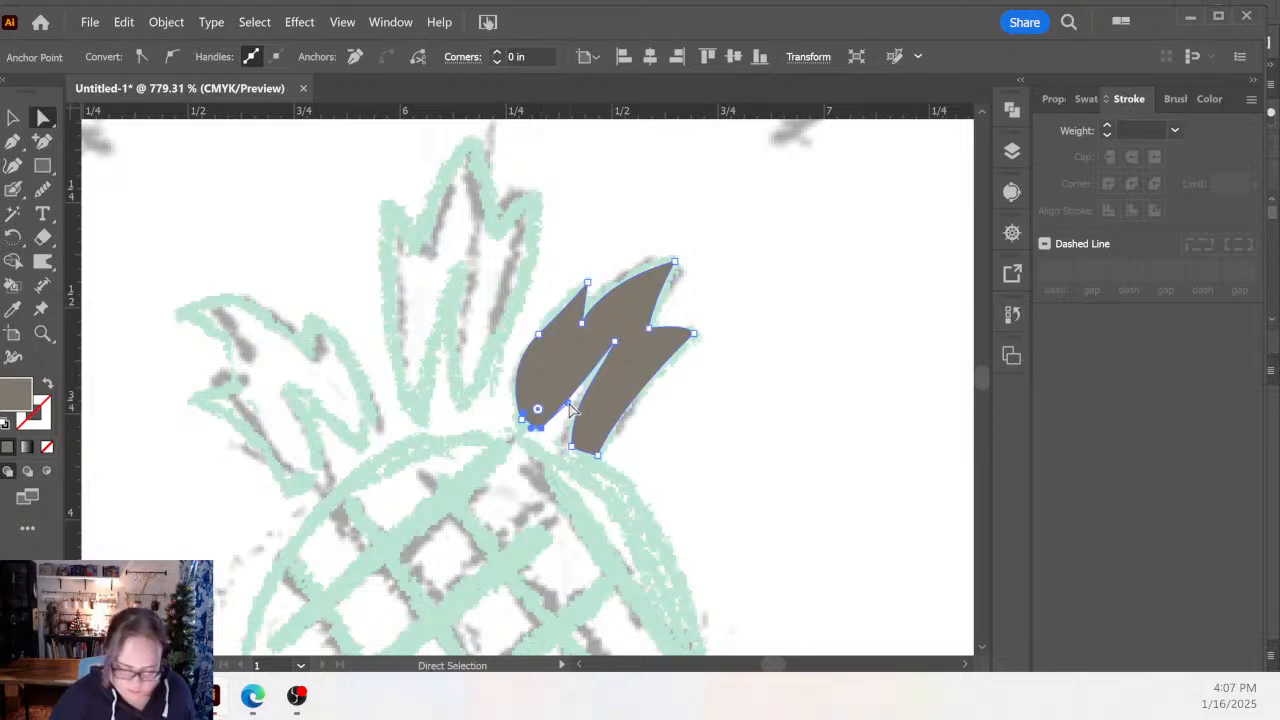
Adjust the left lobe's curve beside the right leaf's inner split and nudge the leaf's right-hand tip outward.
left_click_drag(570, 408, 560, 398)
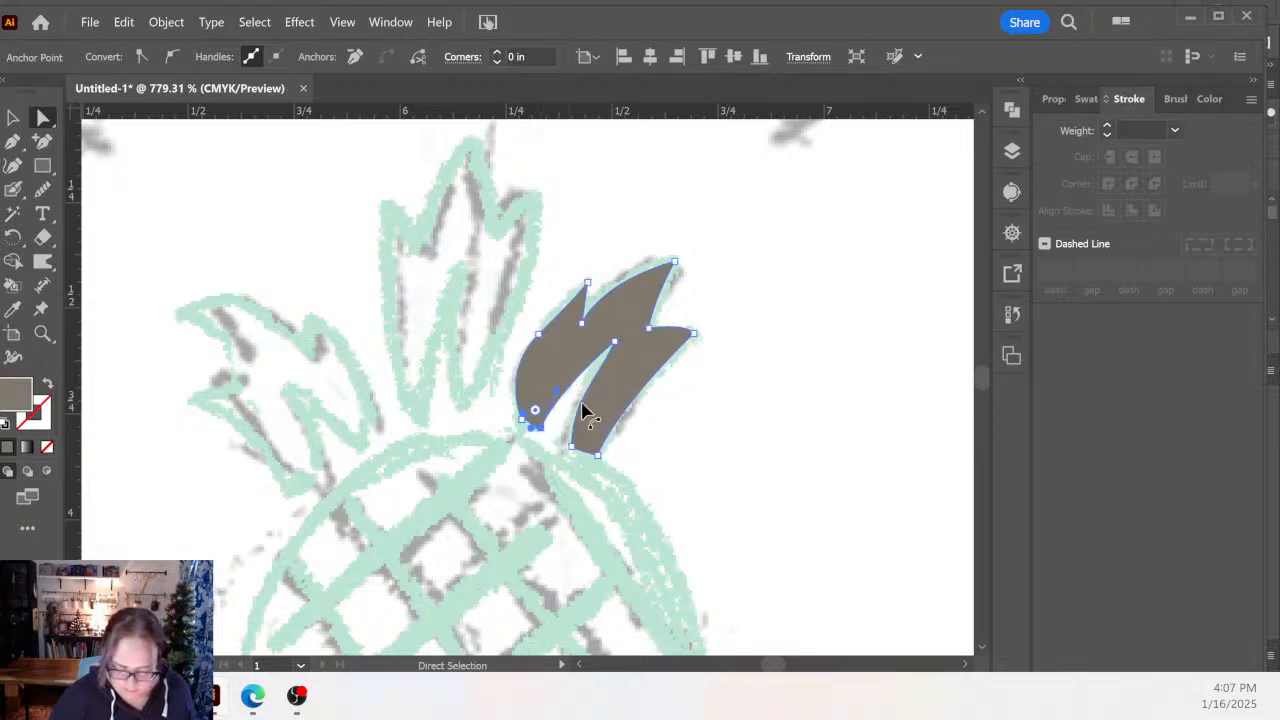
left_click(650, 327)
left_click(683, 337)
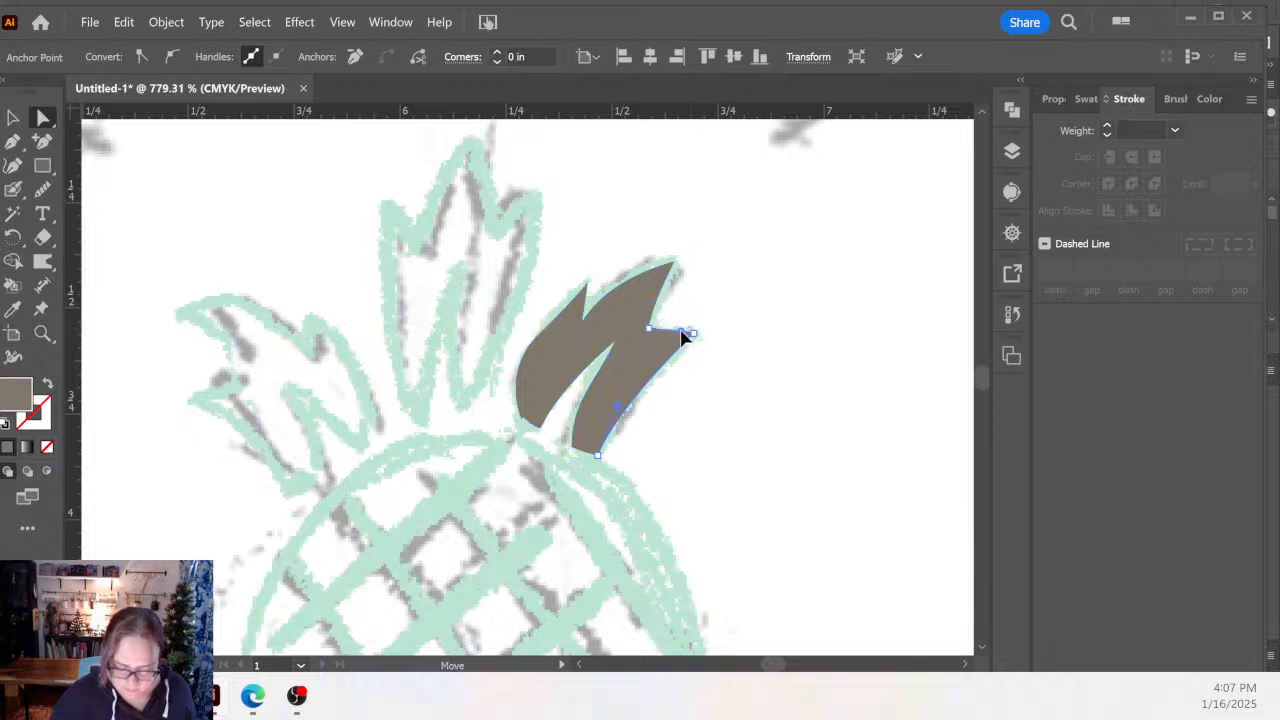
left_click_drag(690, 331, 694, 339)
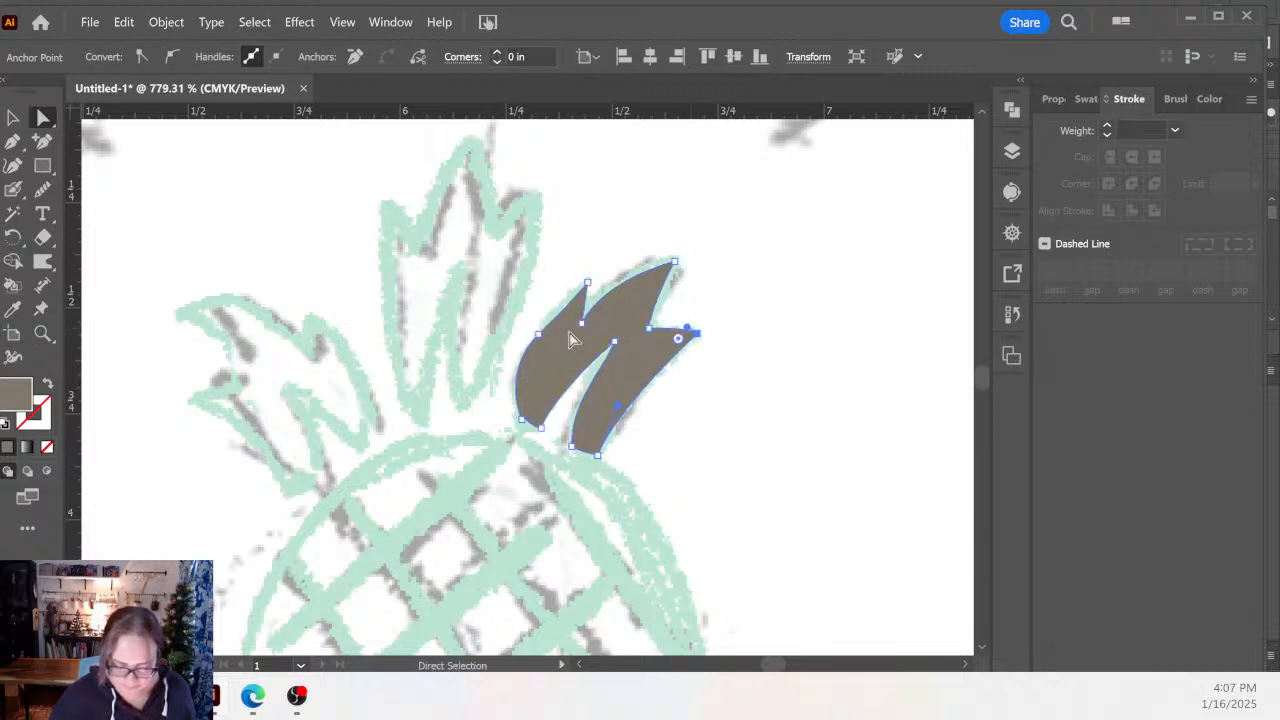
Remove the anchor on the right leaf's outer-left edge and smooth the lobe's base anchor, extending its handle to curve the edge along the sketch.
left_click_drag(539, 340, 581, 320)
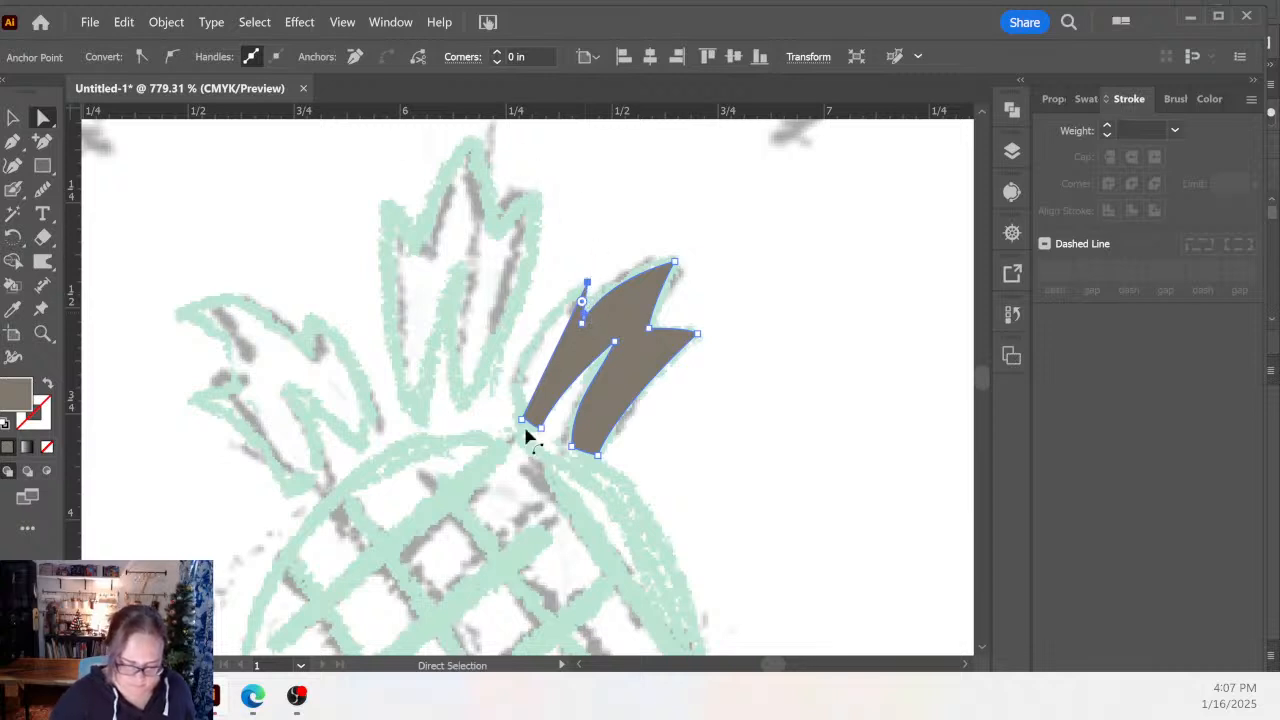
left_click(524, 418)
left_click(172, 57)
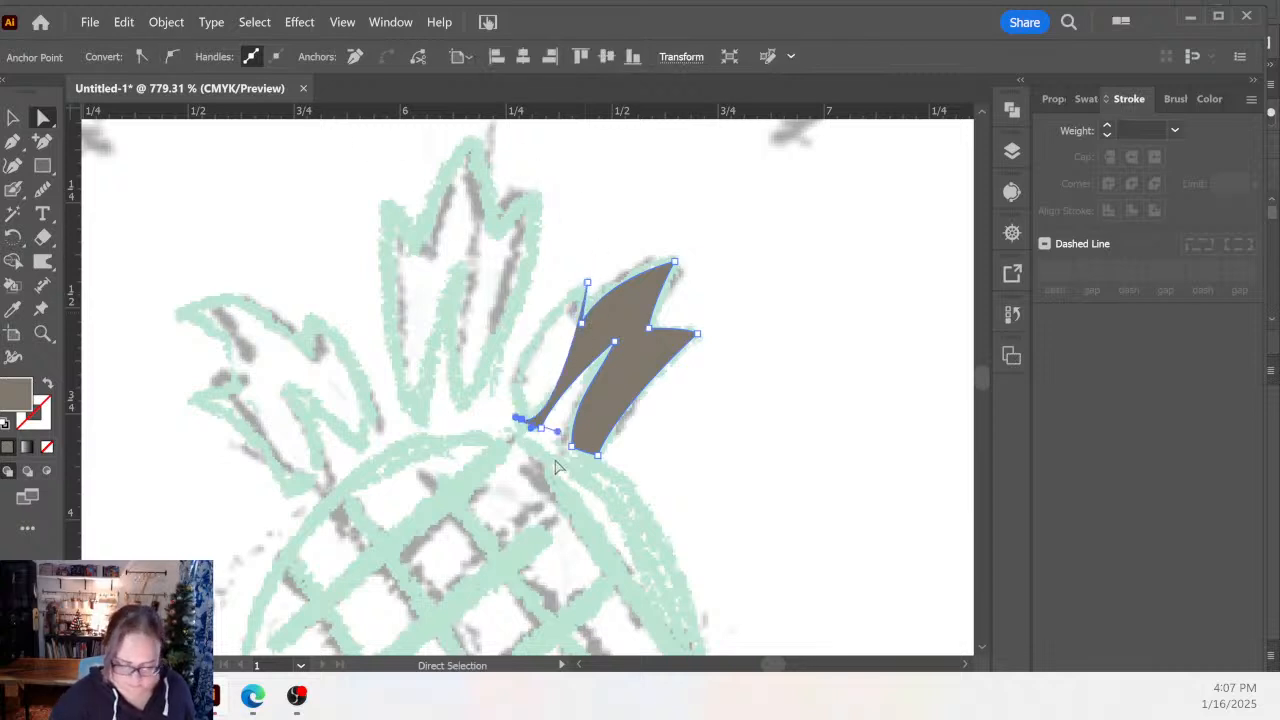
left_click_drag(553, 434, 503, 343)
left_click_drag(666, 460, 745, 474)
left_click(762, 566)
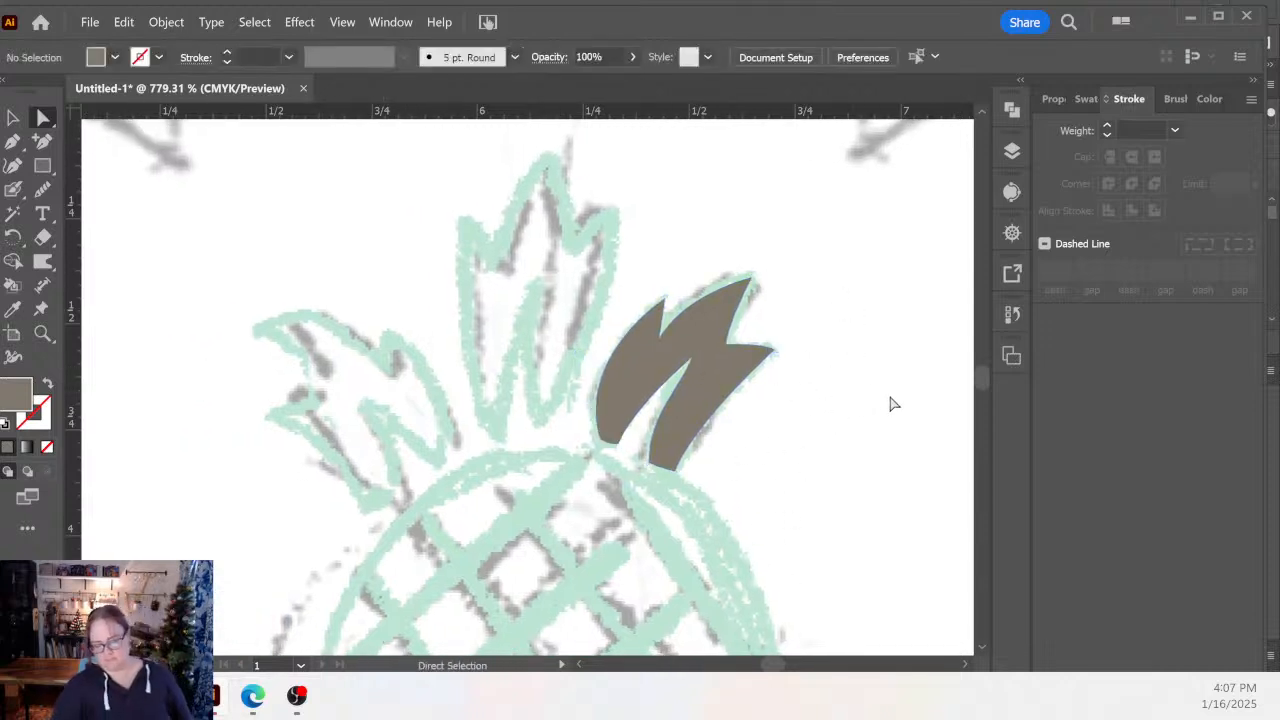
Reposition the right leaf's upper tip and adjust its handle to flatten the curve toward the left notch.
left_click_drag(751, 286, 757, 273)
left_click_drag(731, 318, 677, 288)
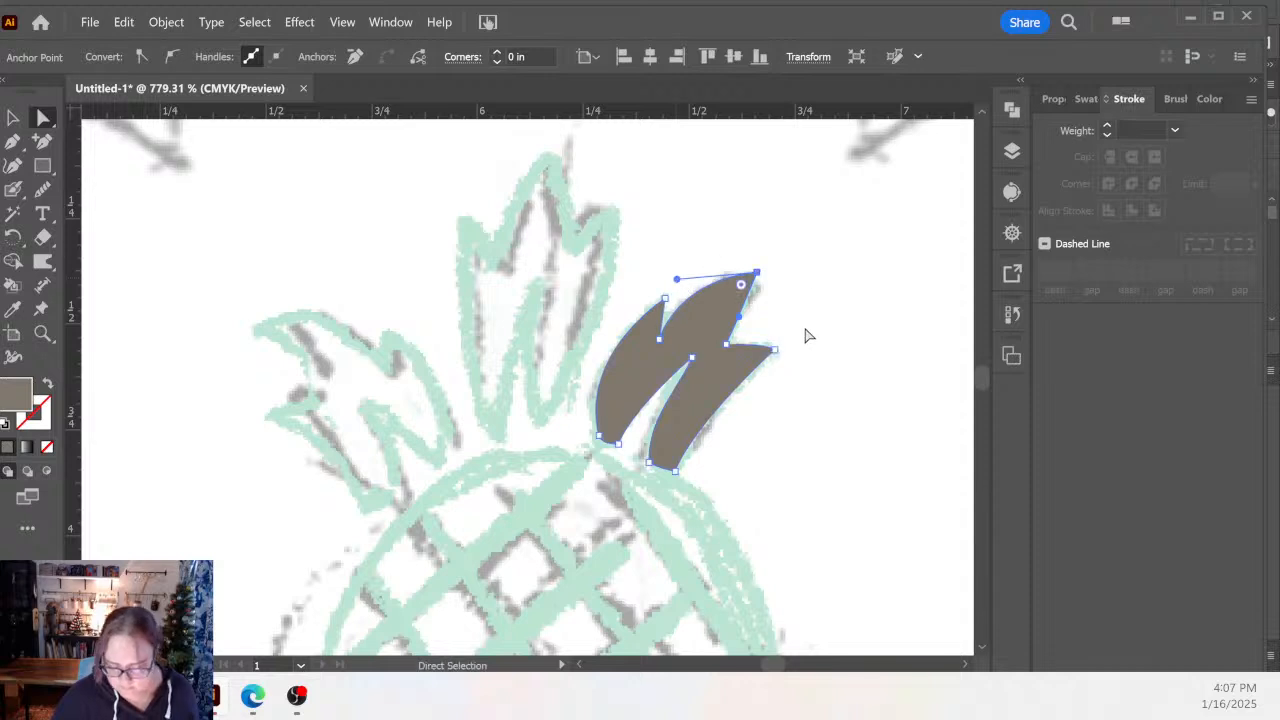
left_click(808, 334)
left_click(770, 352)
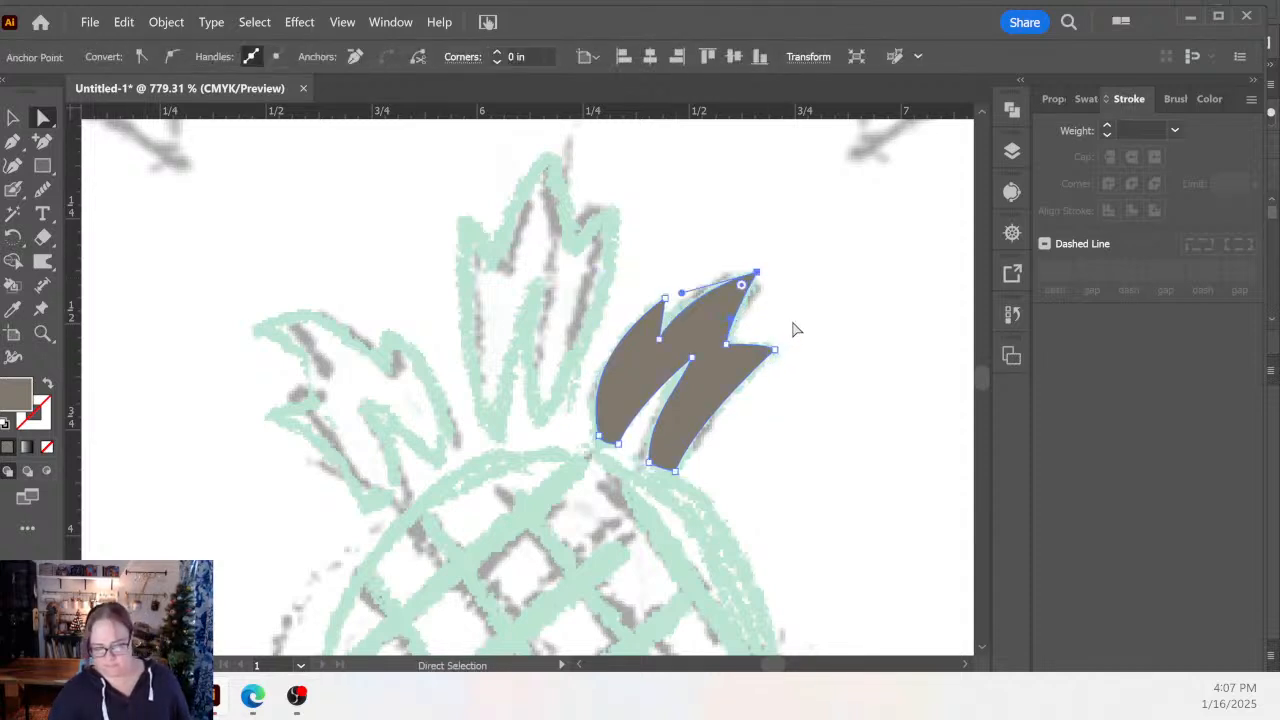
left_click(833, 346)
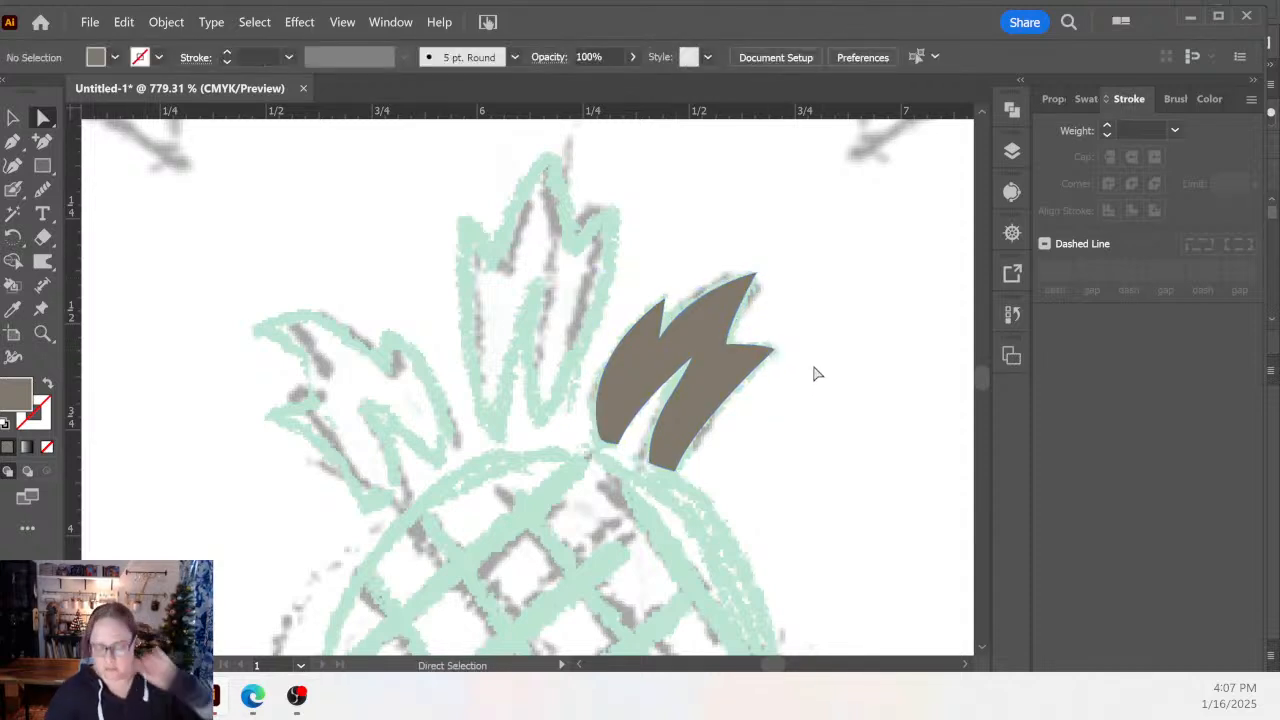
left_click(757, 277)
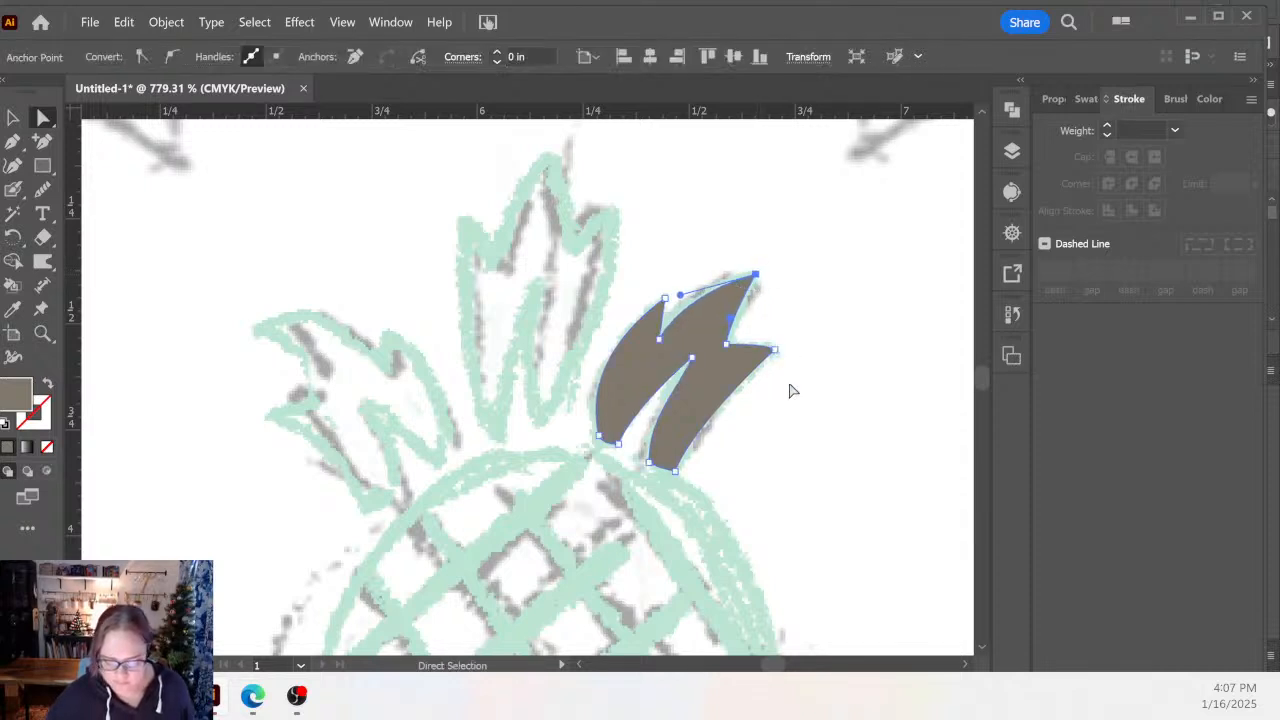
left_click(790, 391)
Start tracing the central crown leaf with the Pen tool from its left base up to its left tip.
left_click_drag(540, 416, 592, 472)
key("p")
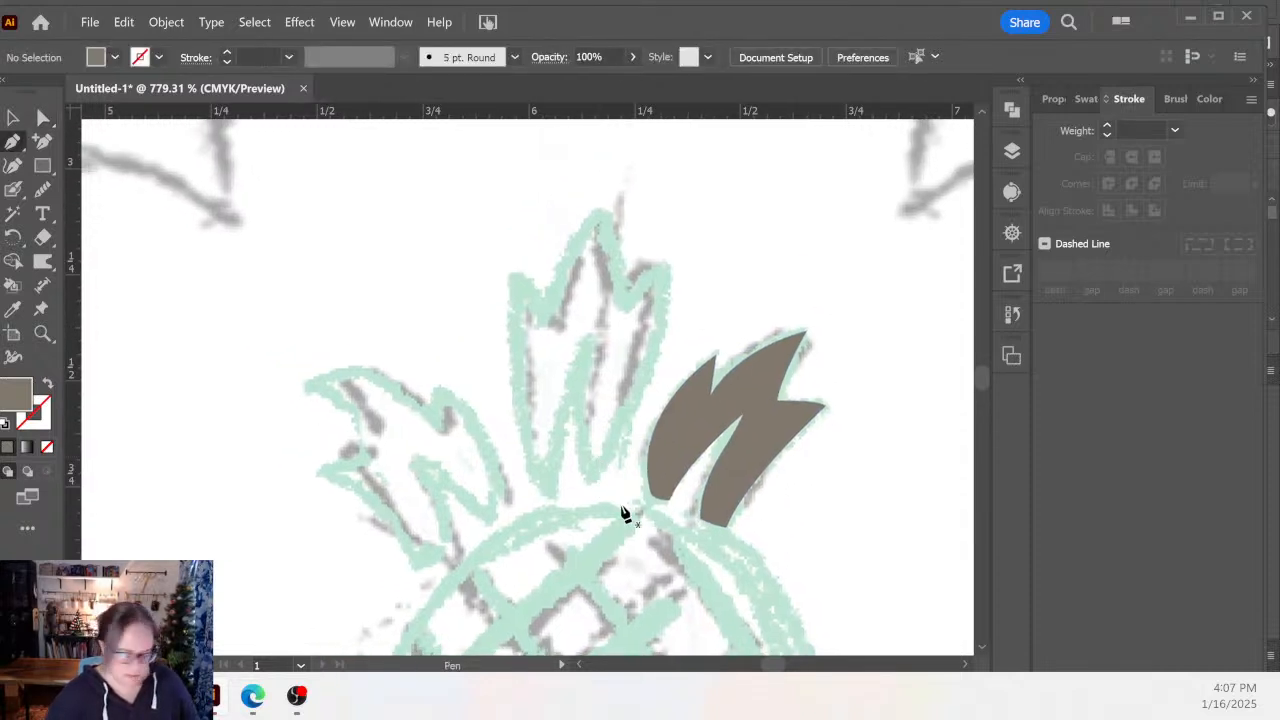
left_click(538, 488)
left_click_drag(512, 278, 529, 210)
left_click(512, 279)
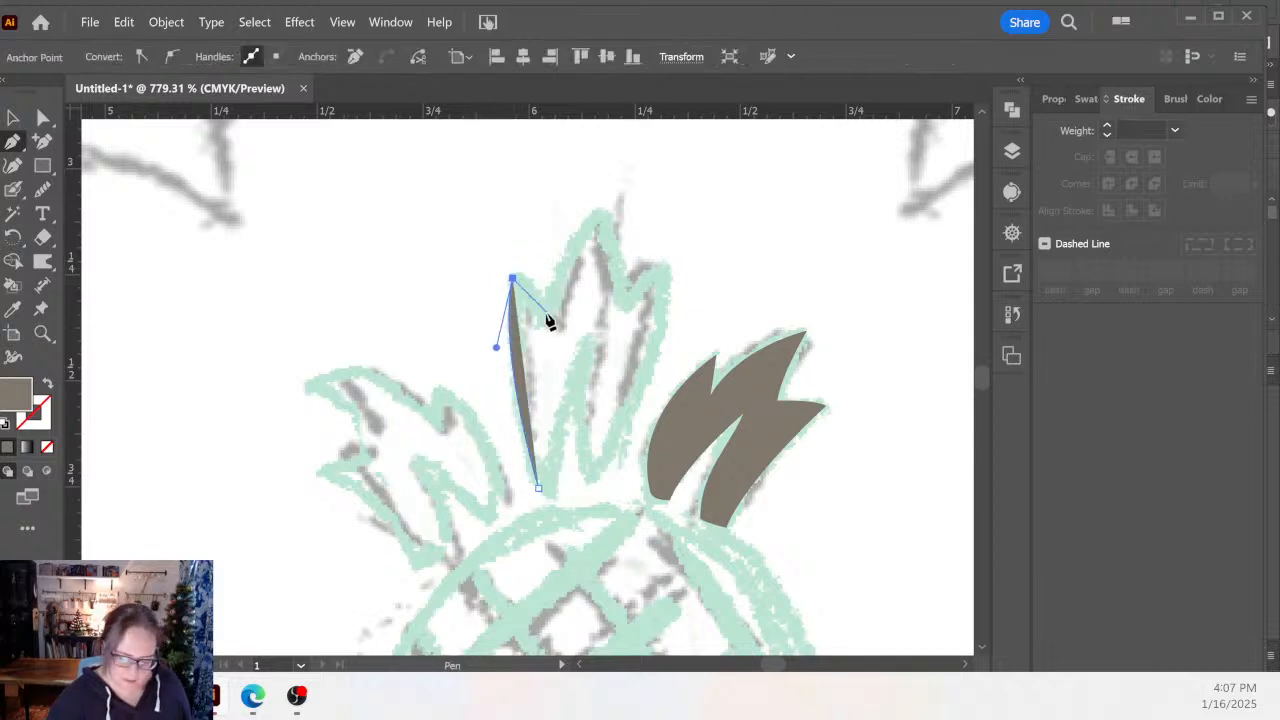
Trace the central leaf's left notch, top tip and right notch with corner anchors following the sketch.
left_click_drag(544, 312, 554, 346)
left_click(544, 312)
left_click_drag(600, 211, 628, 203)
left_click(600, 212)
left_click_drag(627, 305, 622, 331)
left_click(627, 305)
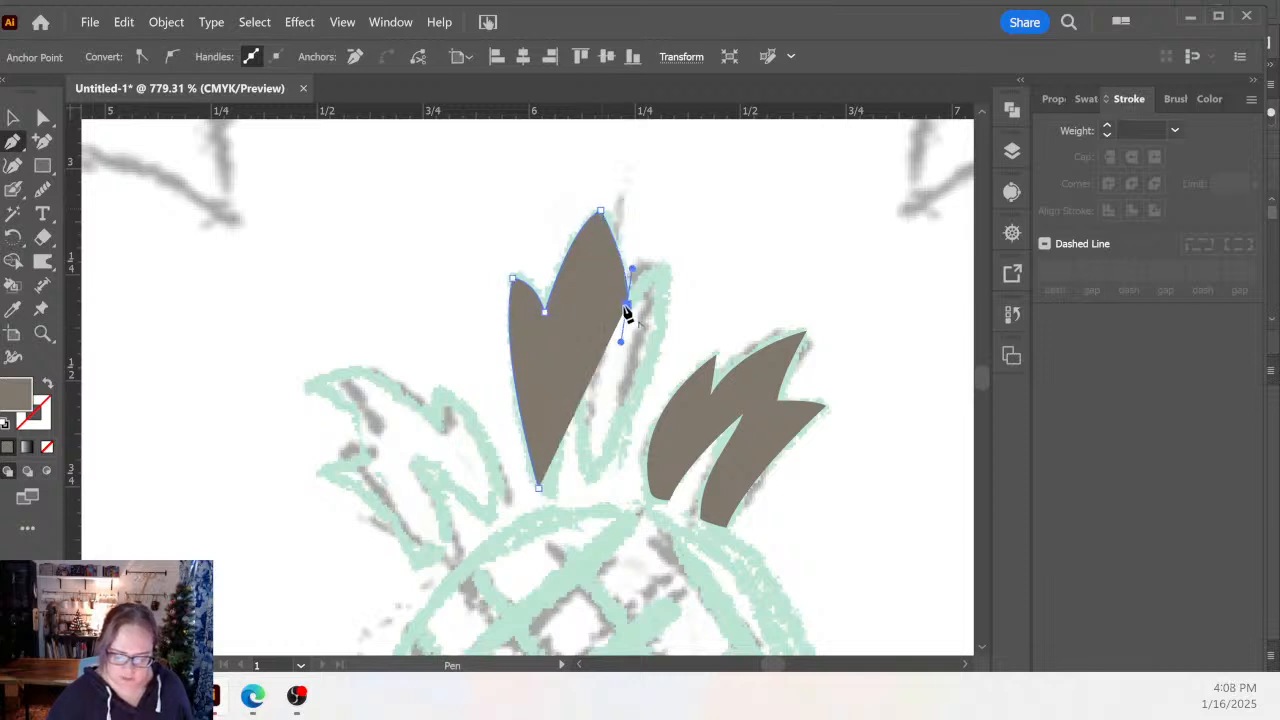
Trace the central leaf's right tip and outer edge down to the right base, and swap its fill color to its stroke.
left_click_drag(667, 262, 689, 266)
left_click(667, 262)
left_click_drag(596, 480, 585, 395)
left_click(47, 383)
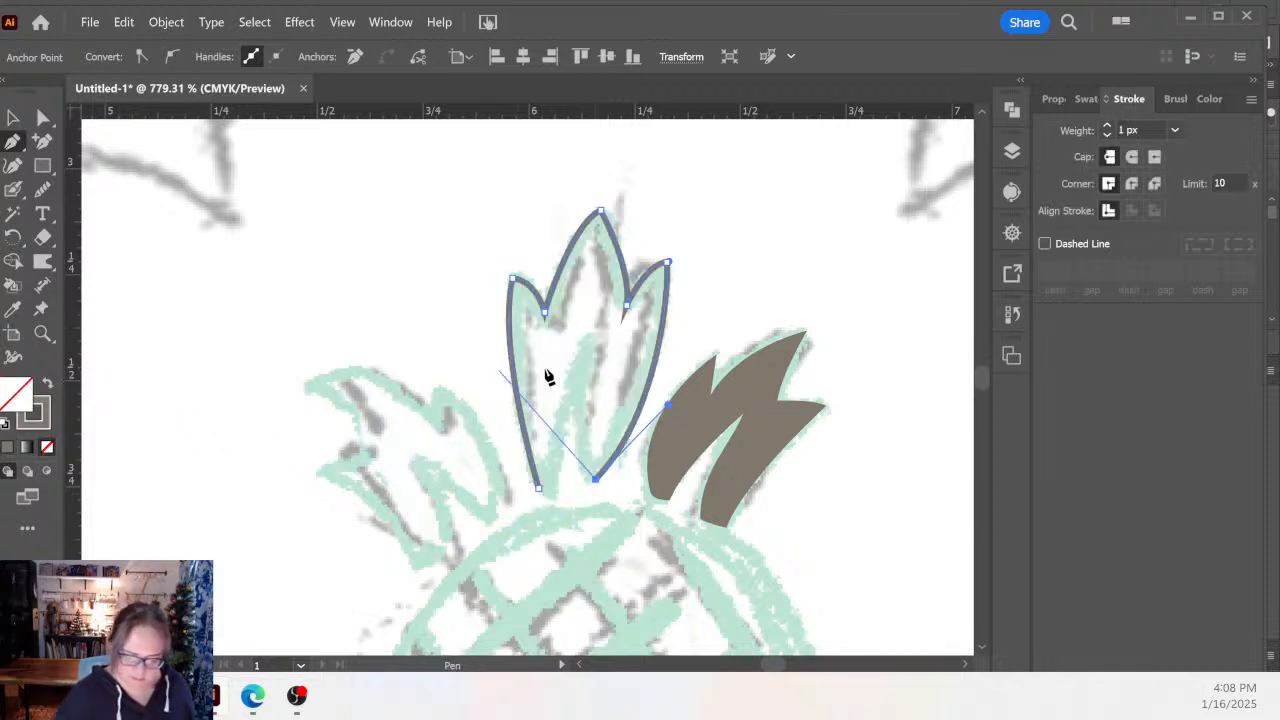
Undo the first inner-split anchor, retrace the right lobe's blunt base and the split, and close the path at its starting anchor.
mouse_move(588, 345)
left_mouse_down()
mouse_move(628, 266)
mouse_move(608, 417)
left_mouse_up()
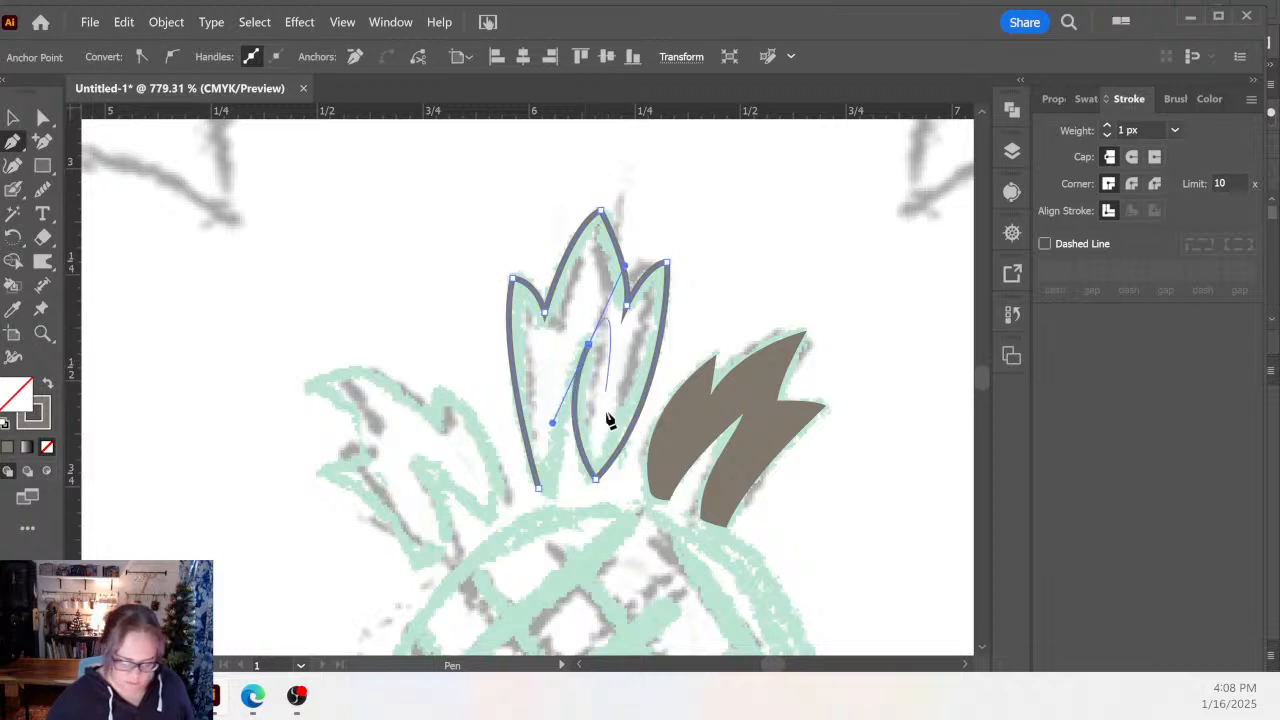
key("ctrl+z")
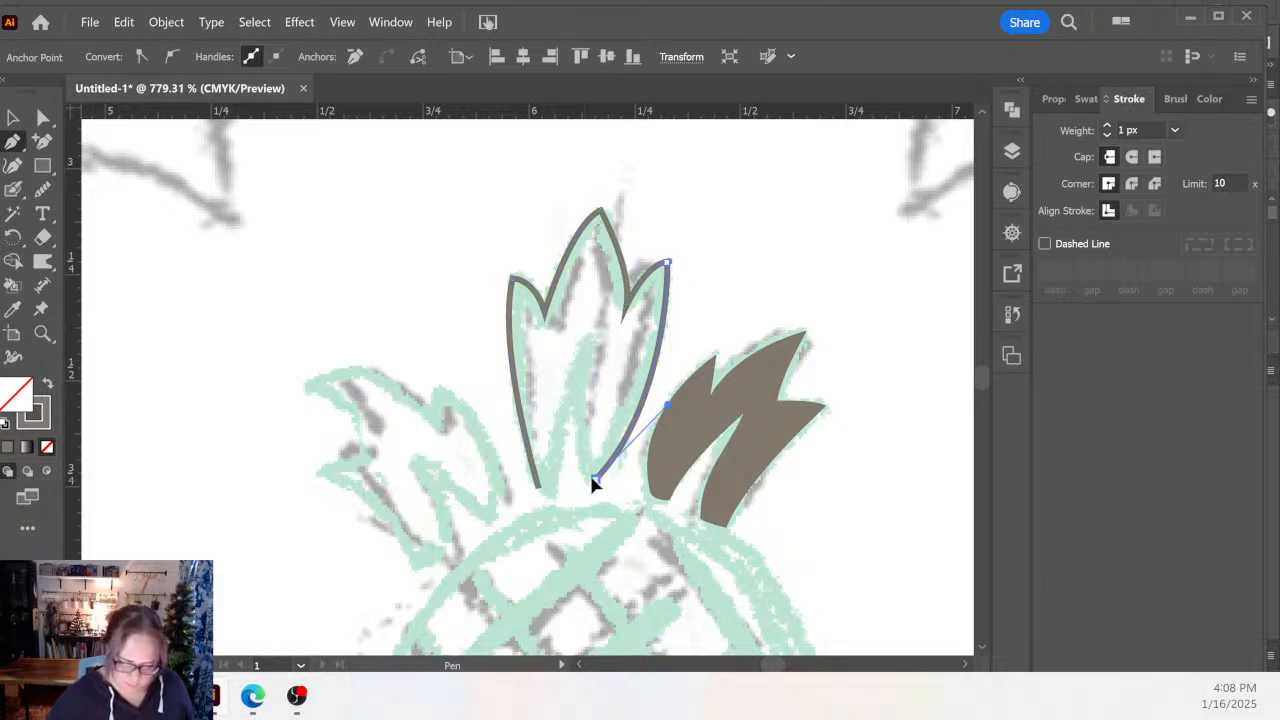
left_click_drag(592, 480, 594, 348)
left_click(590, 341)
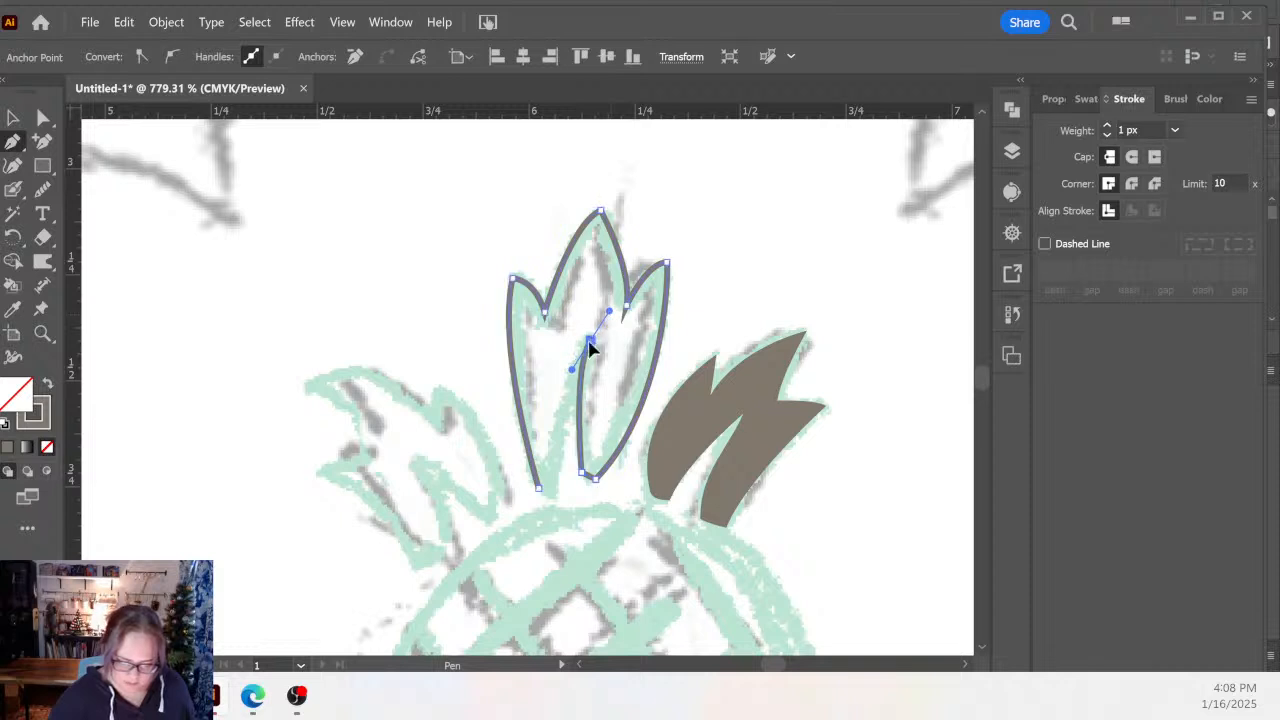
left_click(553, 492)
left_click_drag(555, 513, 568, 595)
left_click(554, 493)
left_click(539, 491)
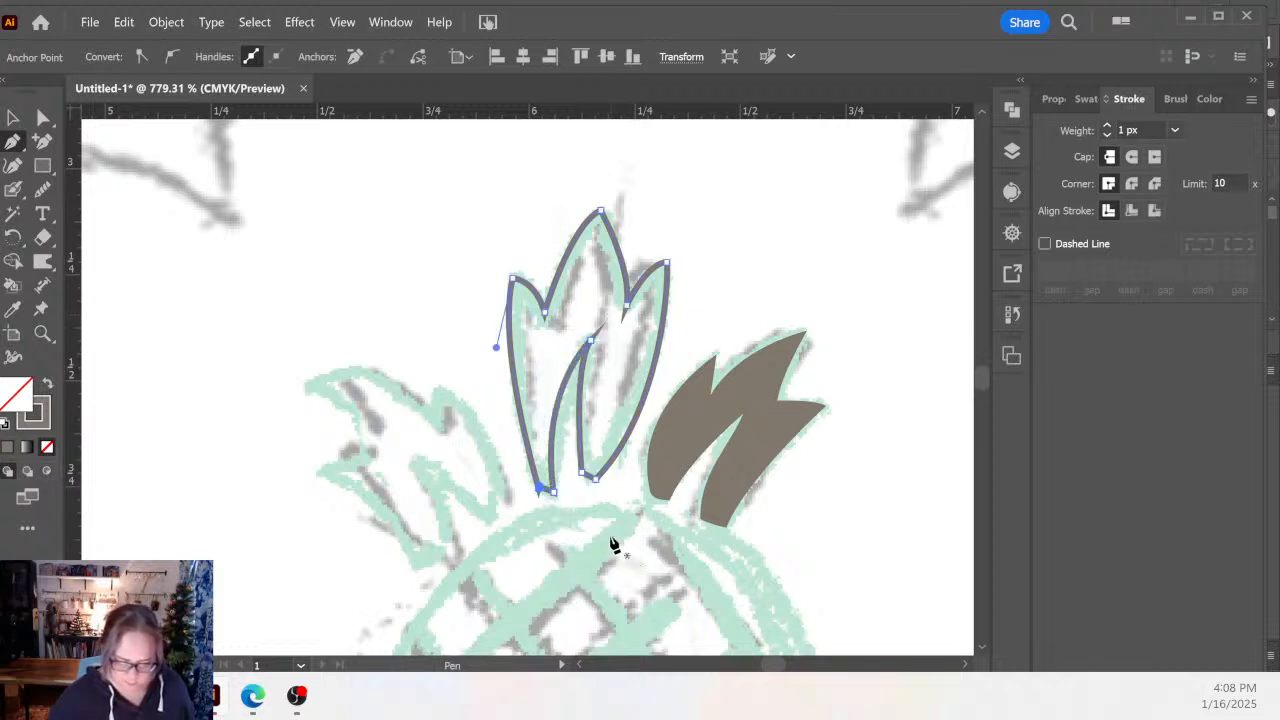
Set the central leaf's stroke corners to round join and swap its stroke color back to its fill.
left_click(1131, 183)
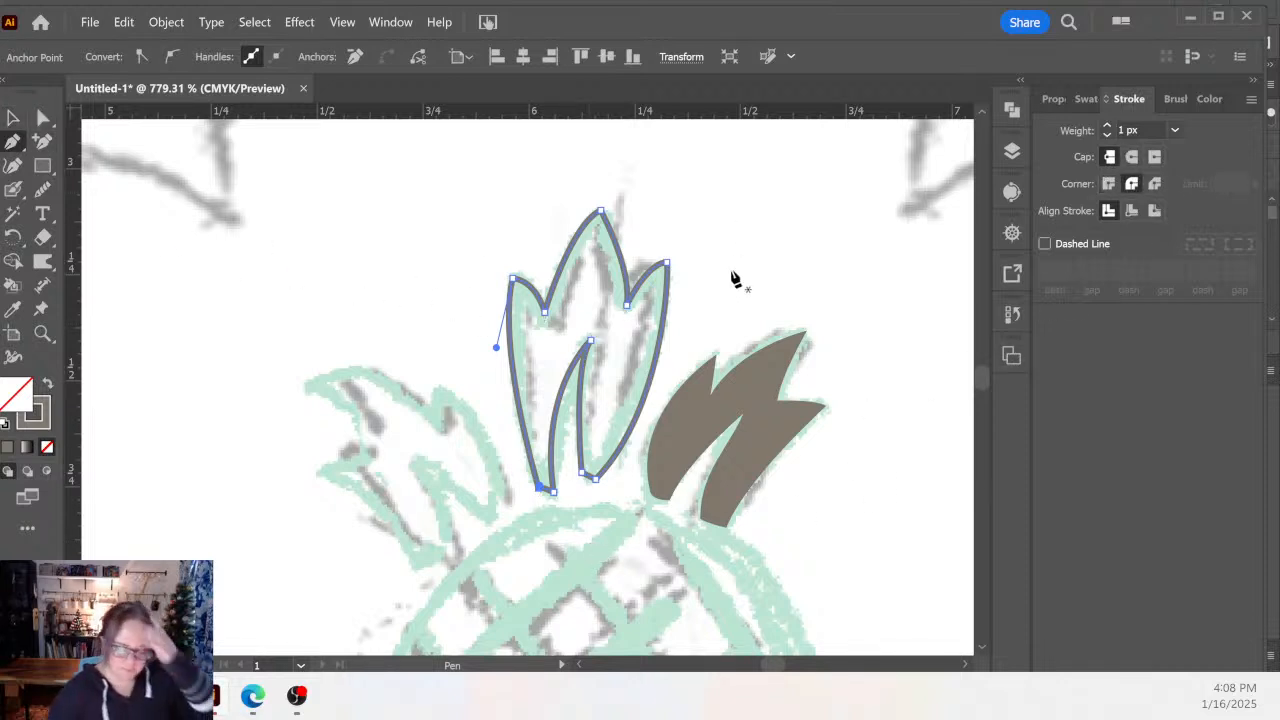
left_click(47, 382)
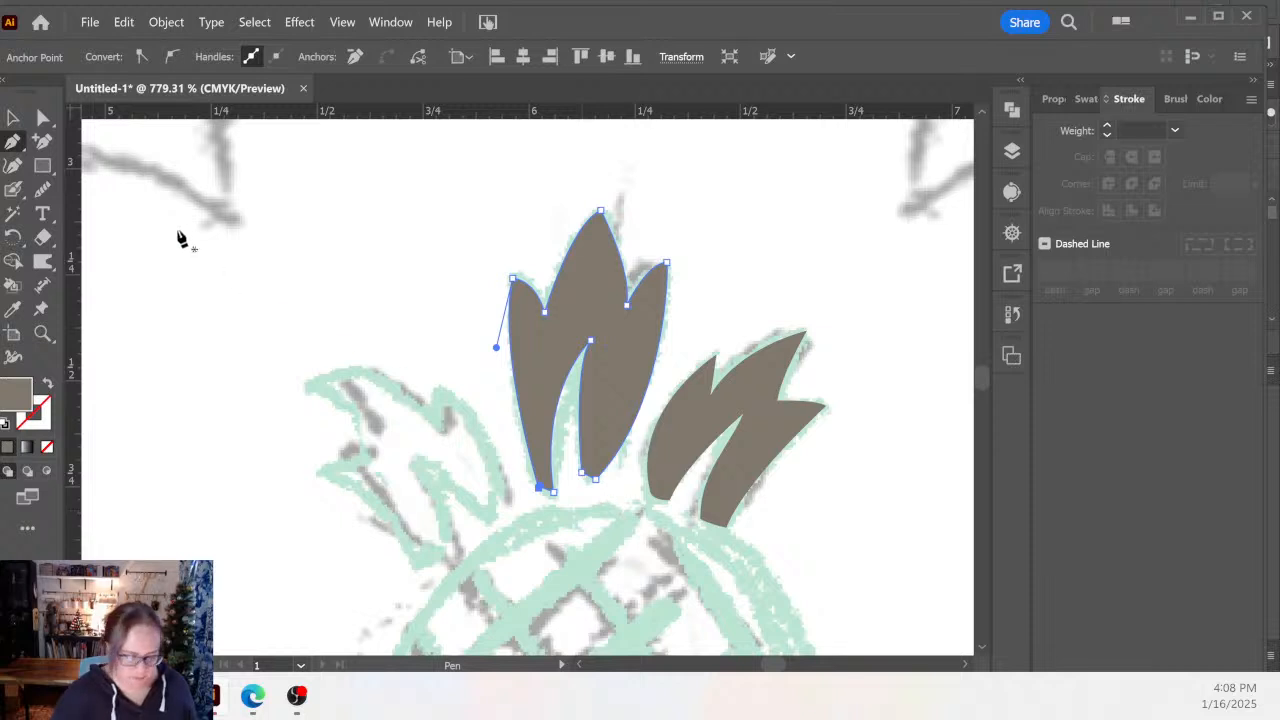
Refine the central leaf's inner split by lowering its apex, adjusting its handles and widening the right lobe's base.
key("a")
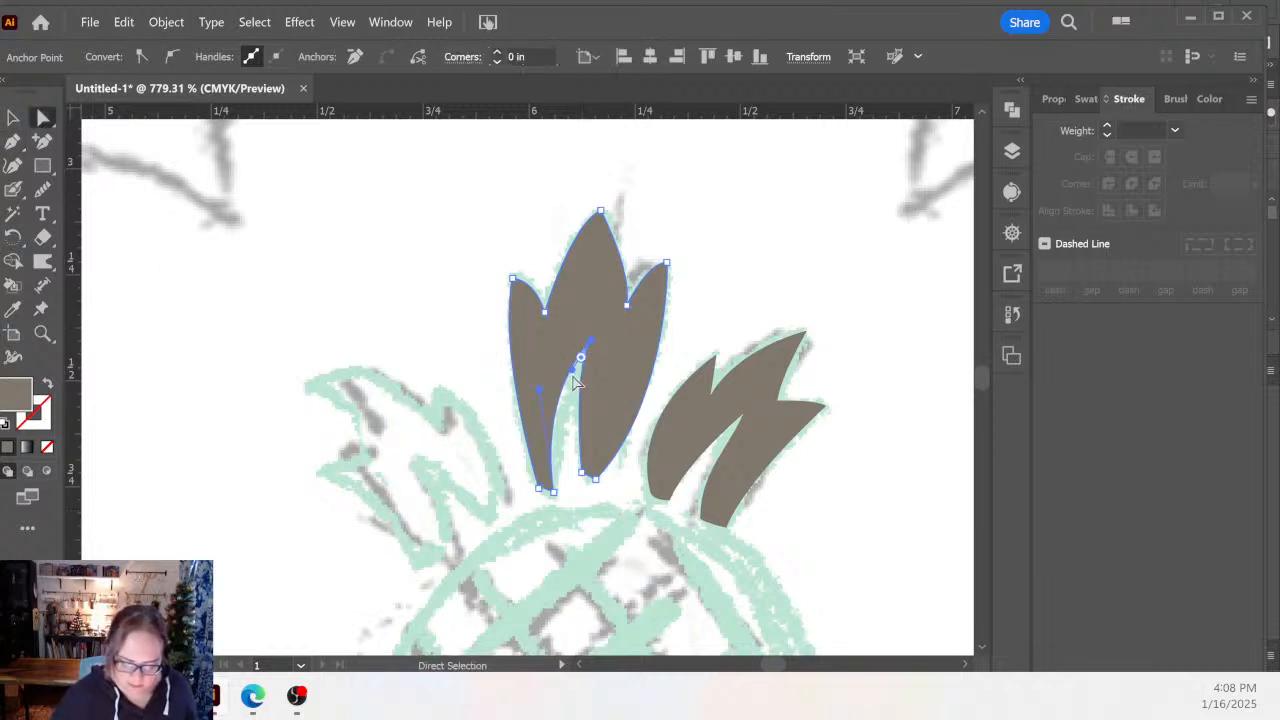
left_click_drag(592, 388, 586, 390)
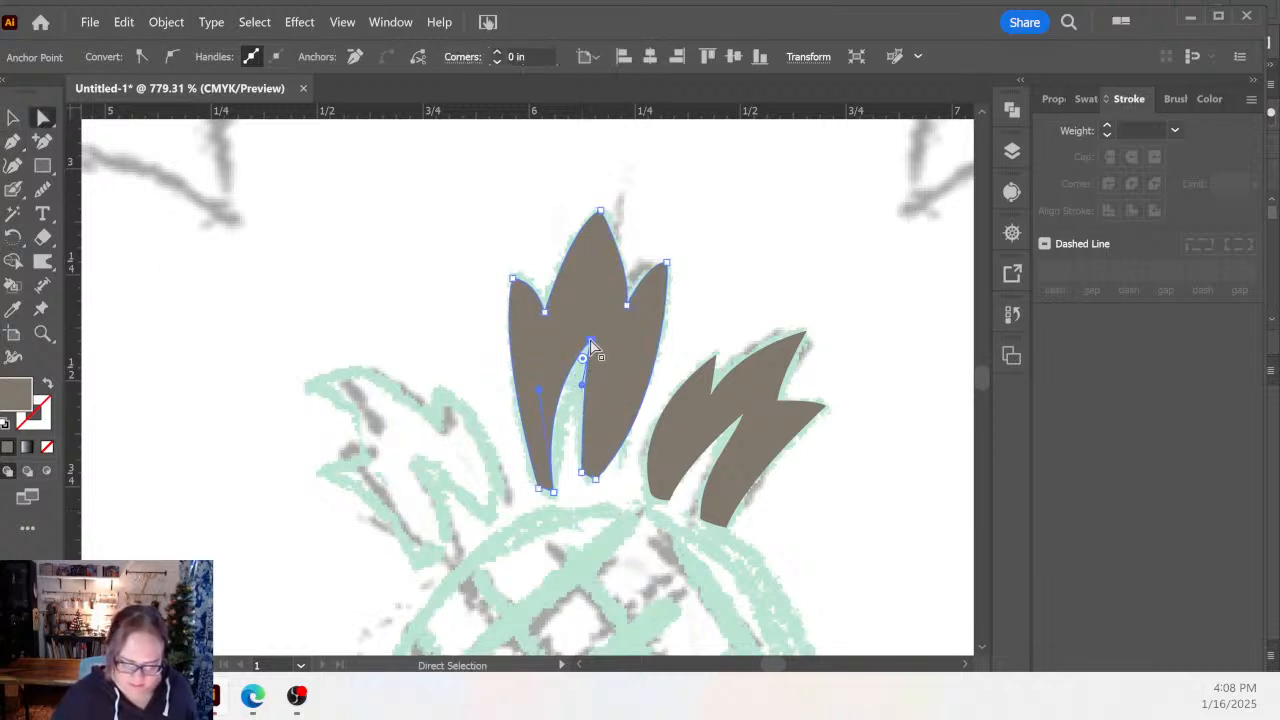
left_click_drag(590, 342, 590, 352)
left_click_drag(537, 391, 556, 407)
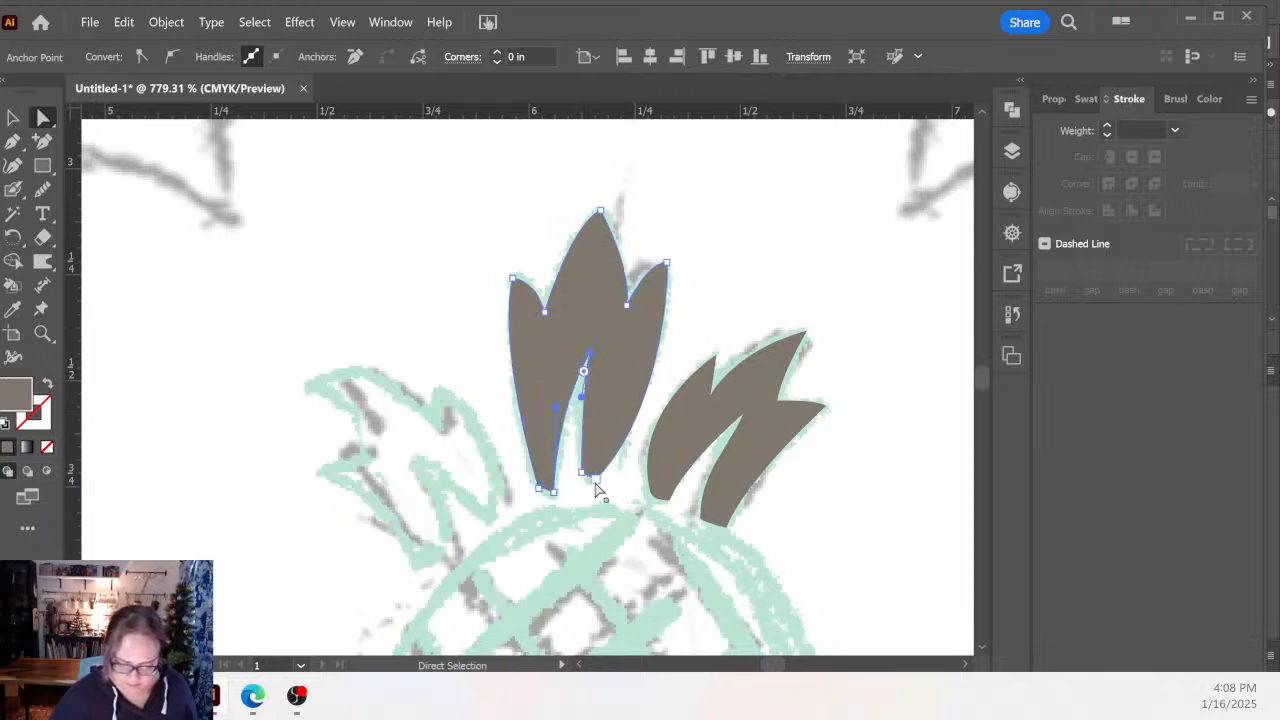
left_click_drag(596, 480, 577, 478)
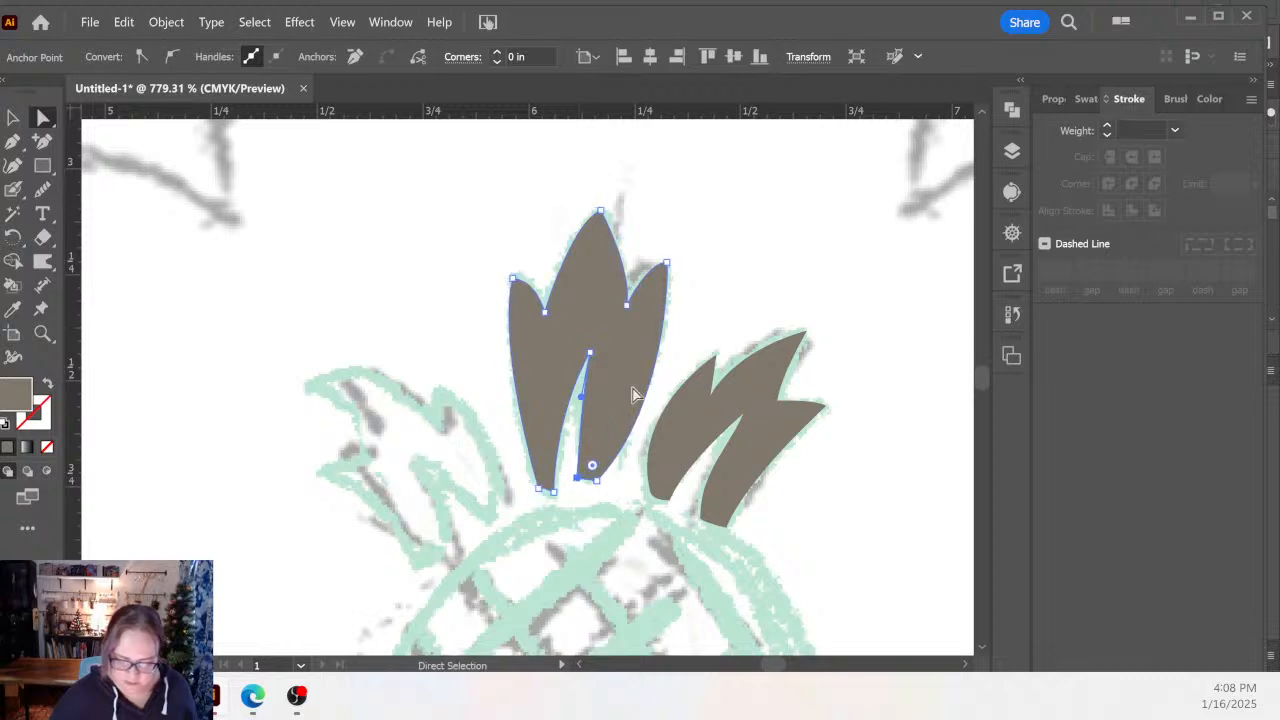
Lower the central leaf's two side tips, moving the left one outward, and raise its left notch slightly.
left_click_drag(668, 268, 668, 284)
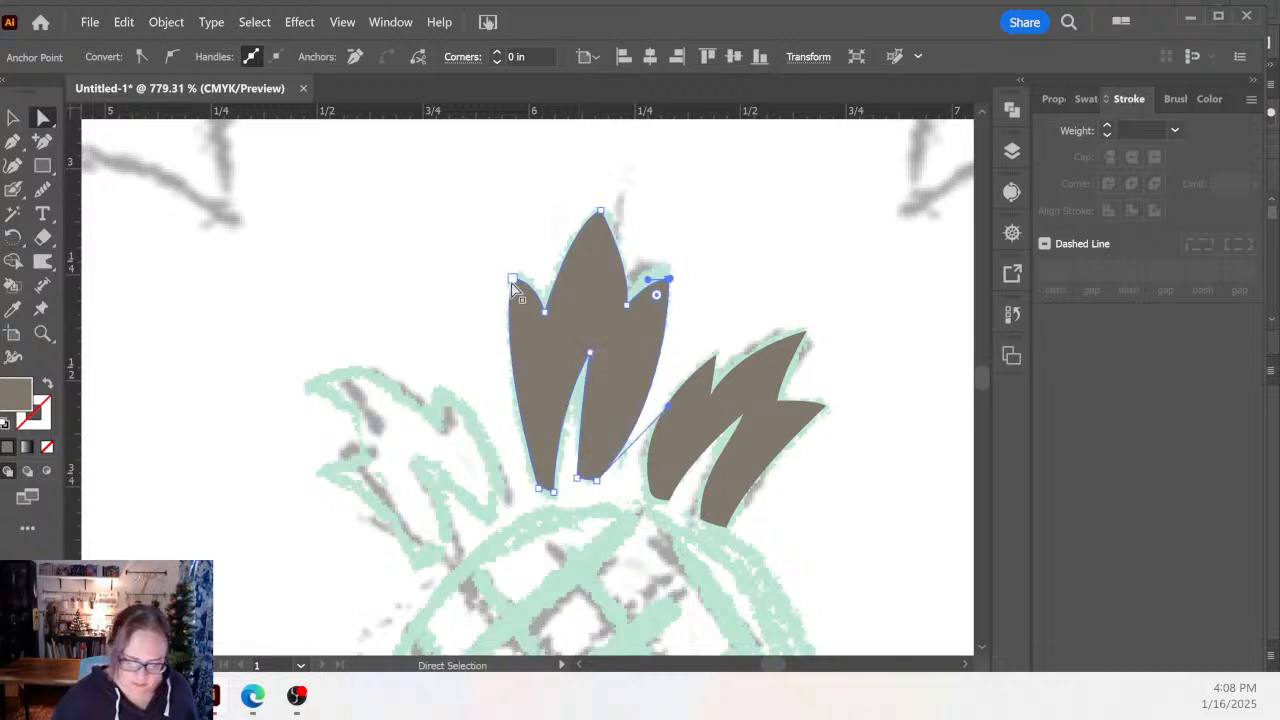
left_click_drag(512, 282, 547, 300)
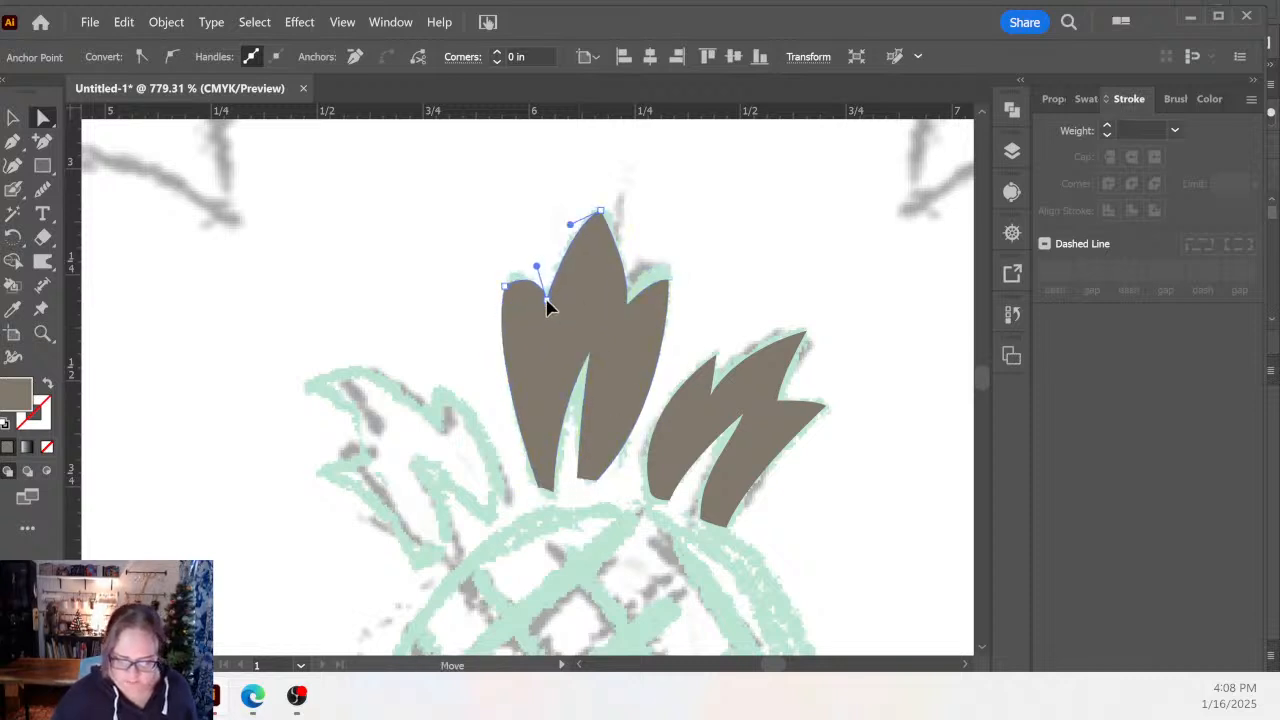
left_click(724, 229)
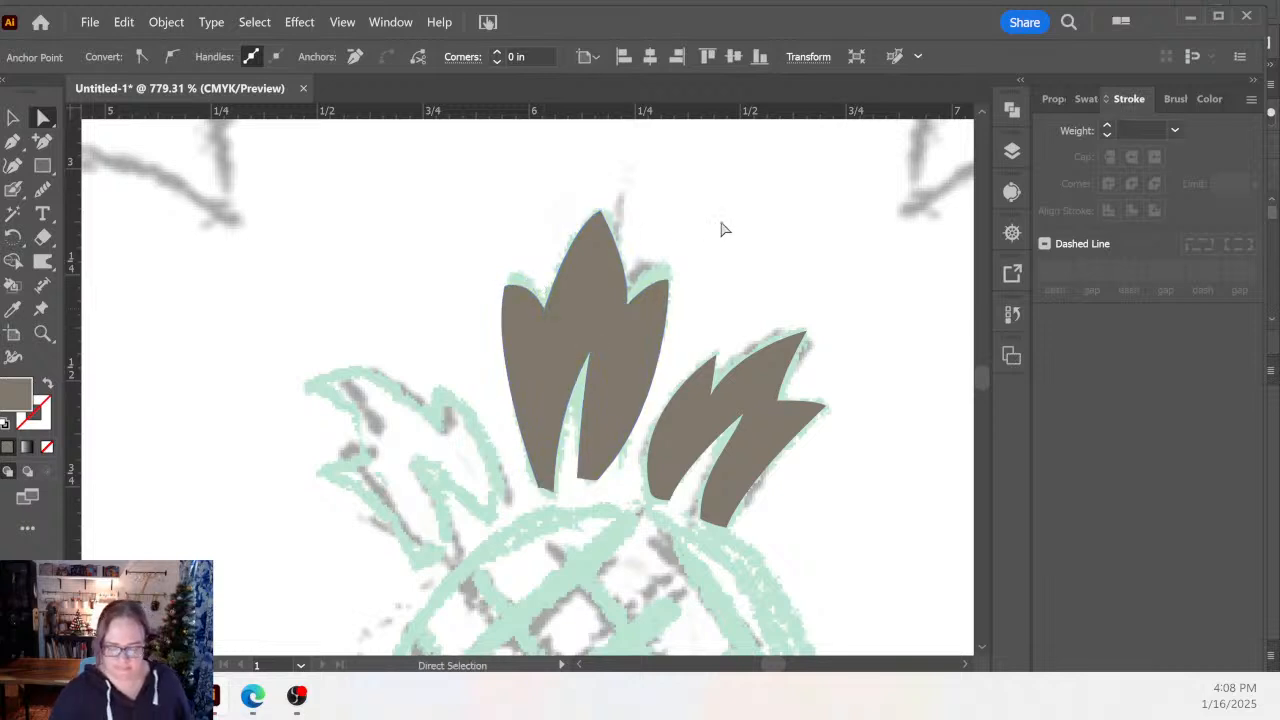
Adjust the corner at the base of the central leaf's left lobe and deselect the leaf.
left_click_drag(557, 580, 727, 532)
left_click(713, 440)
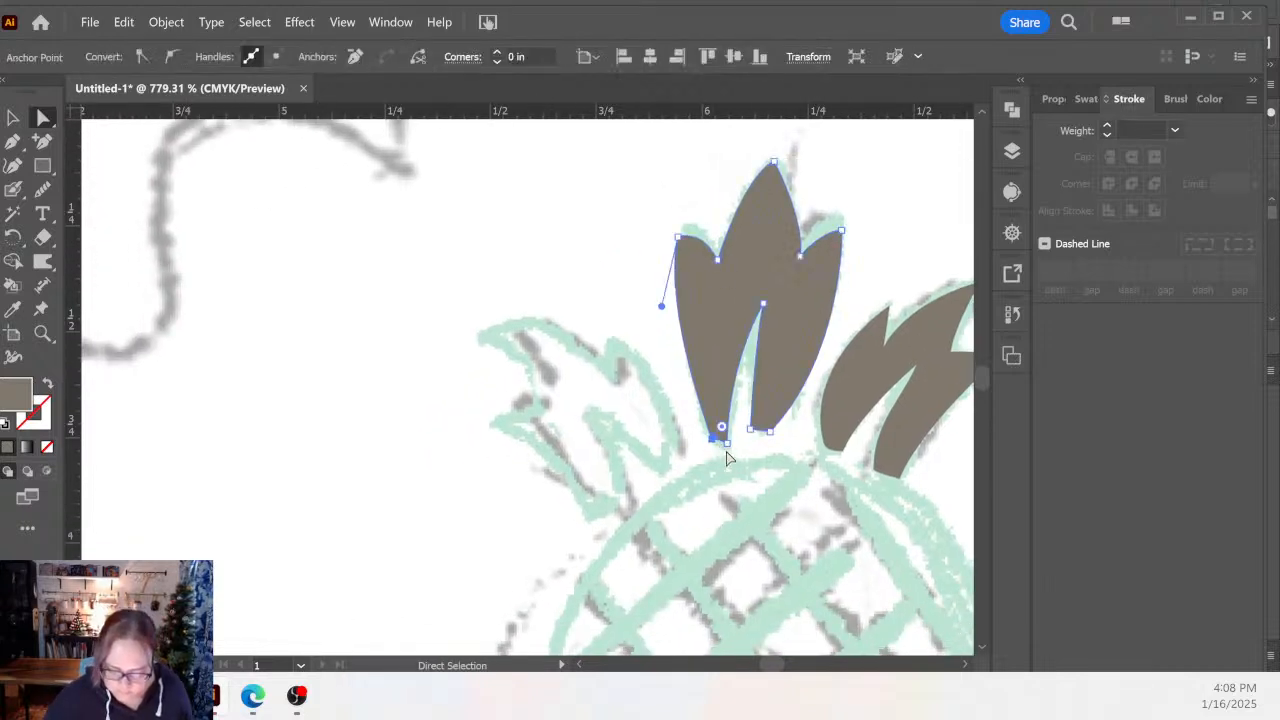
left_click_drag(713, 440, 721, 447)
left_click_drag(718, 440, 720, 442)
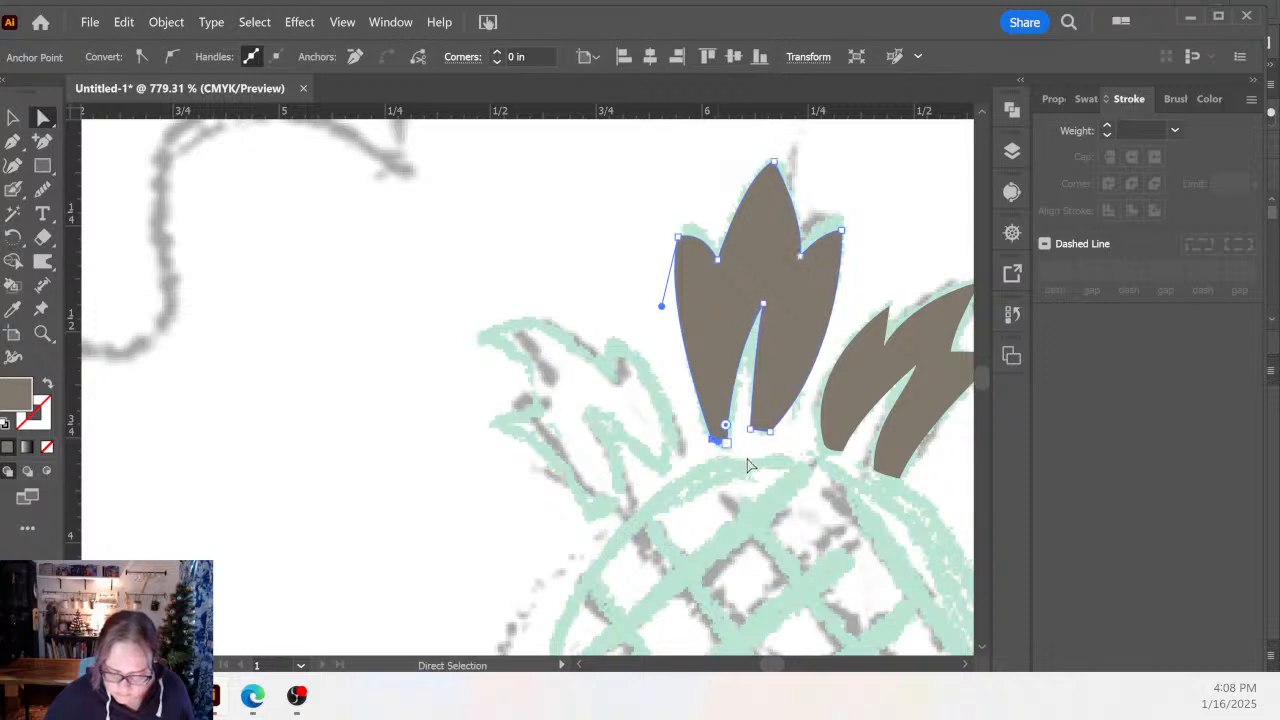
left_click(745, 515)
Start tracing the left crown leaf with the Pen tool from its right base up to the small upper tip and notch.
left_click_drag(618, 535, 645, 537)
key("p")
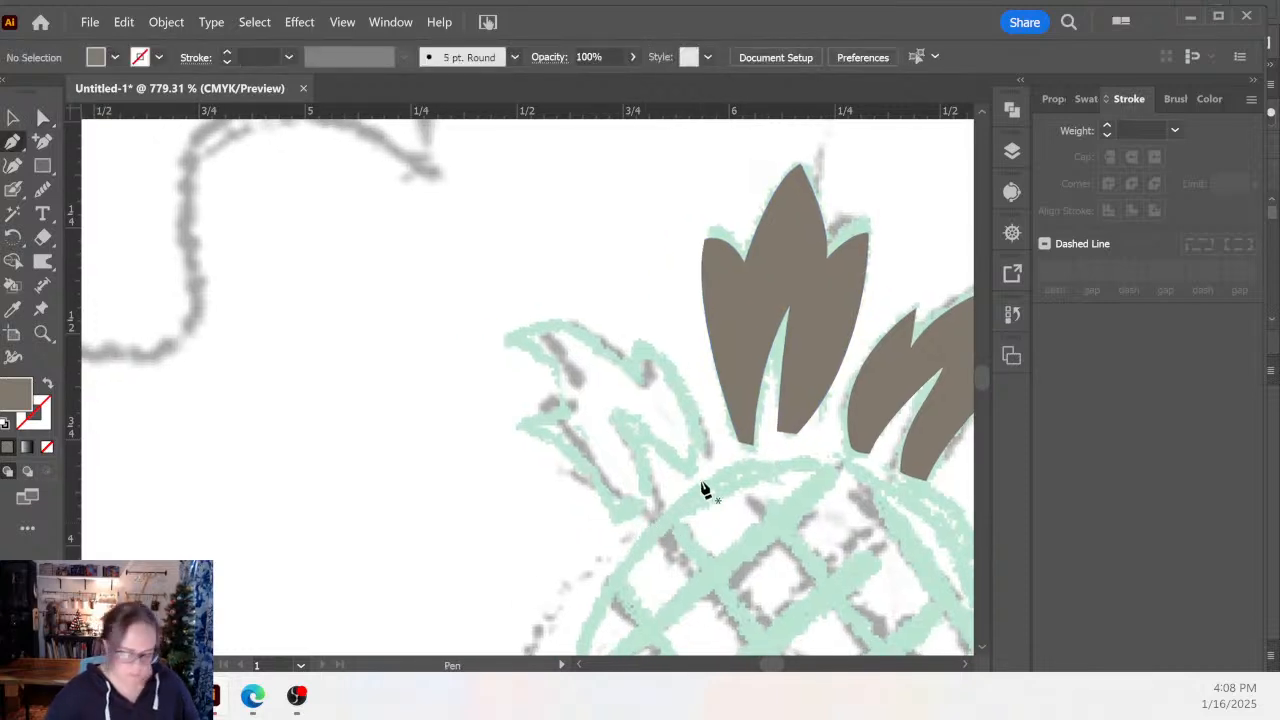
left_click(692, 473)
left_click(643, 343)
left_click_drag(643, 347, 571, 316)
left_click(643, 345)
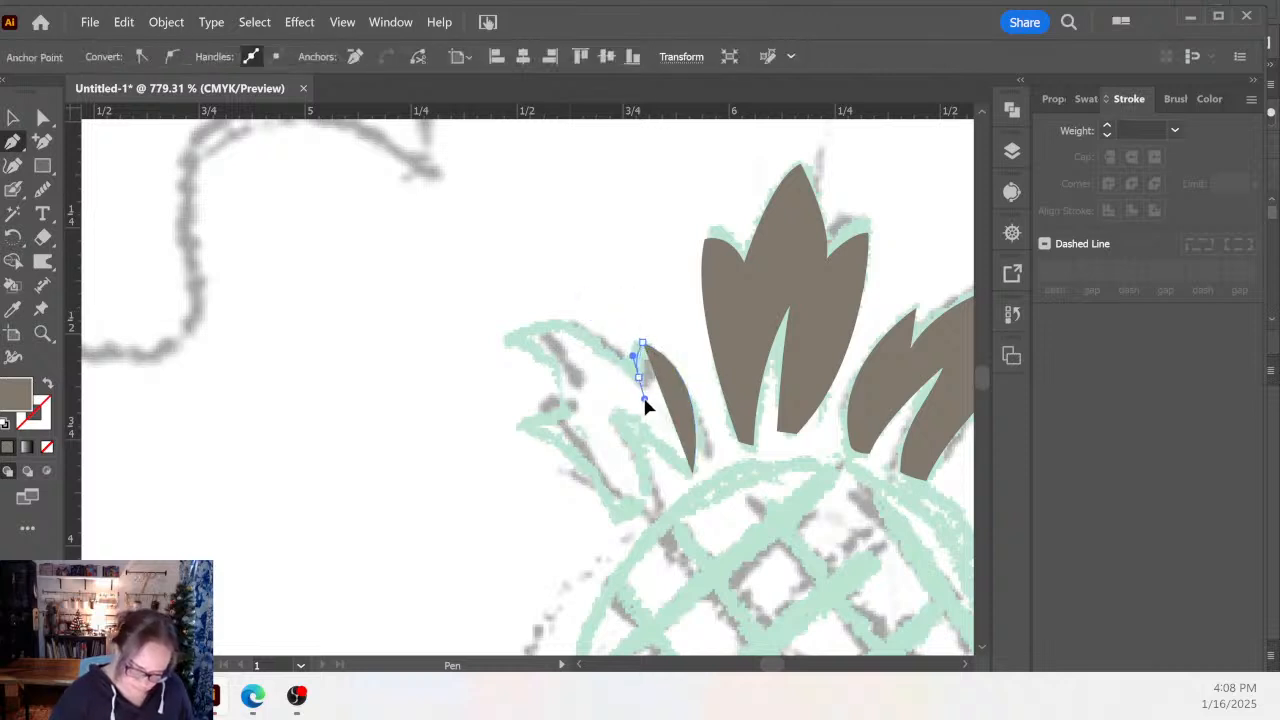
Undo the misshapen anchor at the left leaf's far-left tip and redraw it so the upper edge arches along the sketch.
left_click_drag(638, 368, 437, 384)
left_click(512, 338)
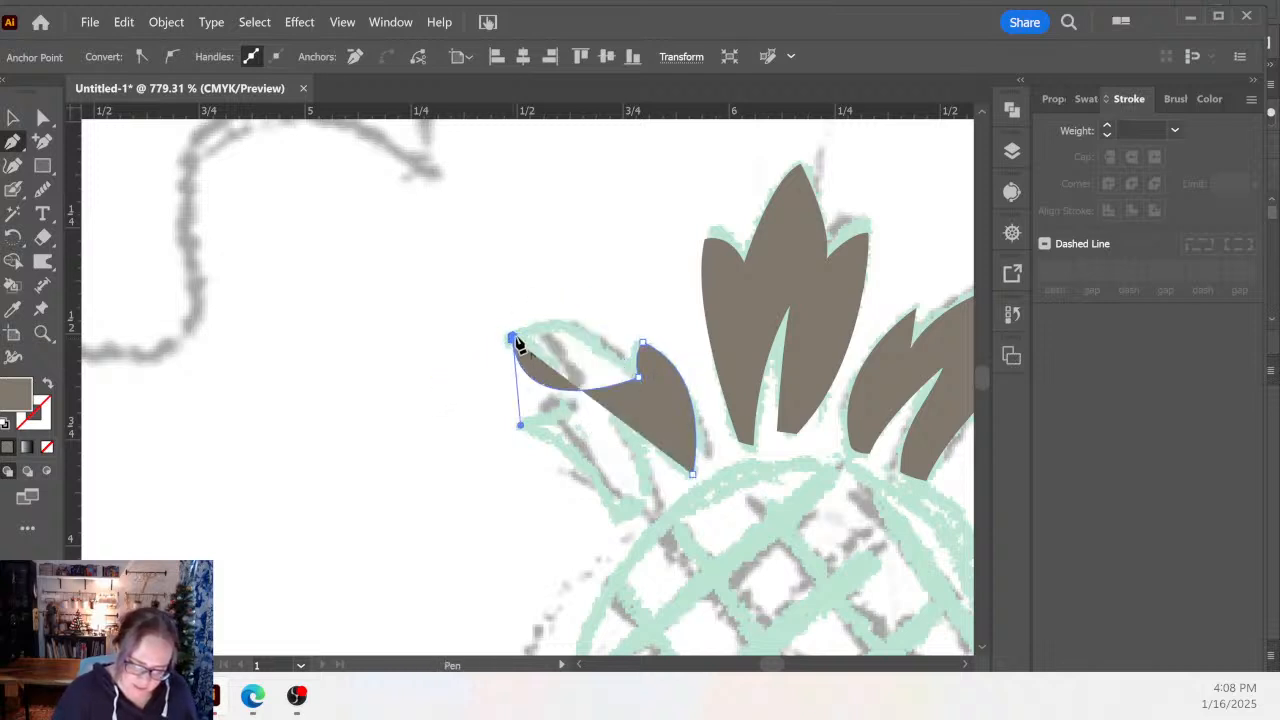
key("ctrl+z")
left_click(512, 340)
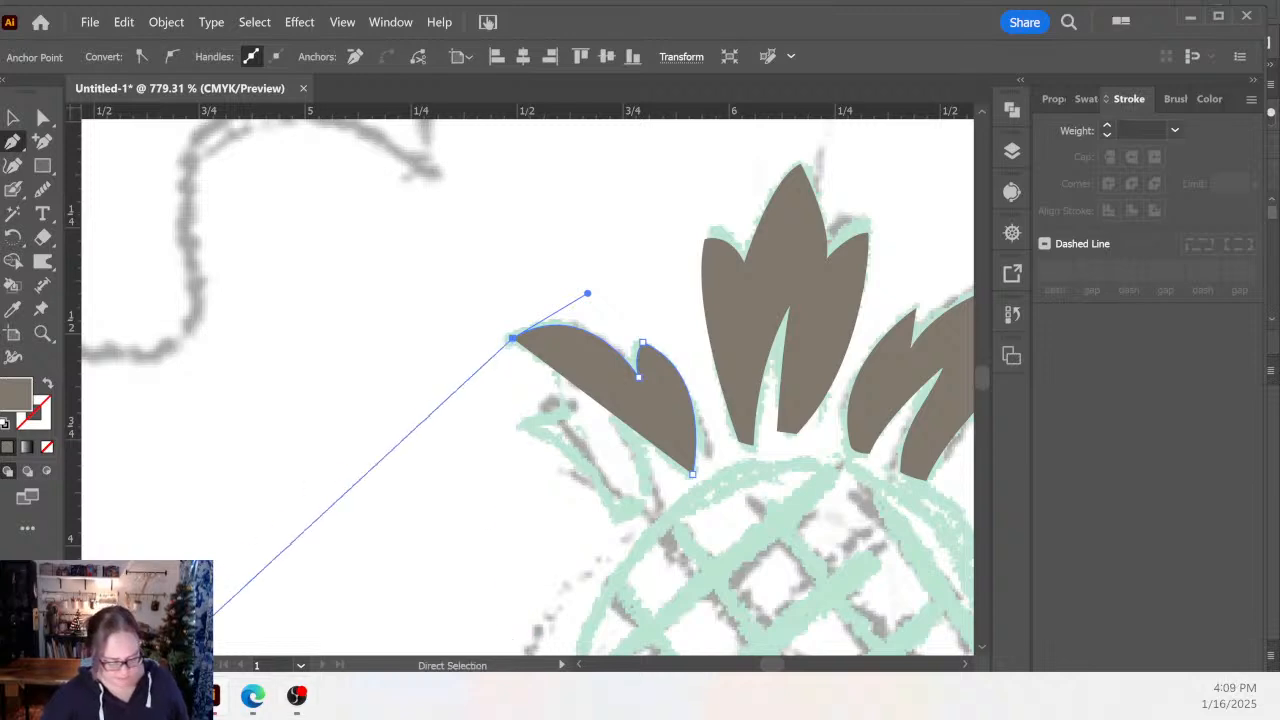
Switch to Photoshop and make a circular marquee selection between the two leftmost medallions.
left_click(165, 696)
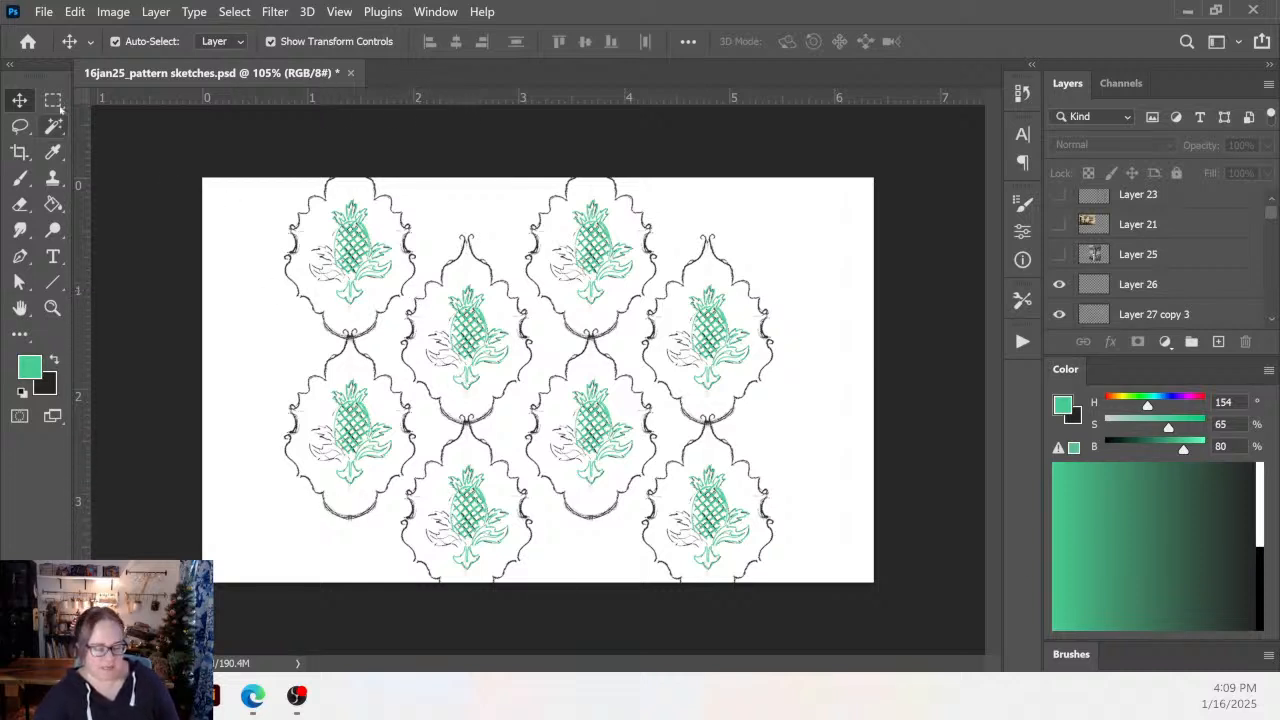
left_click(53, 100)
left_click(131, 117)
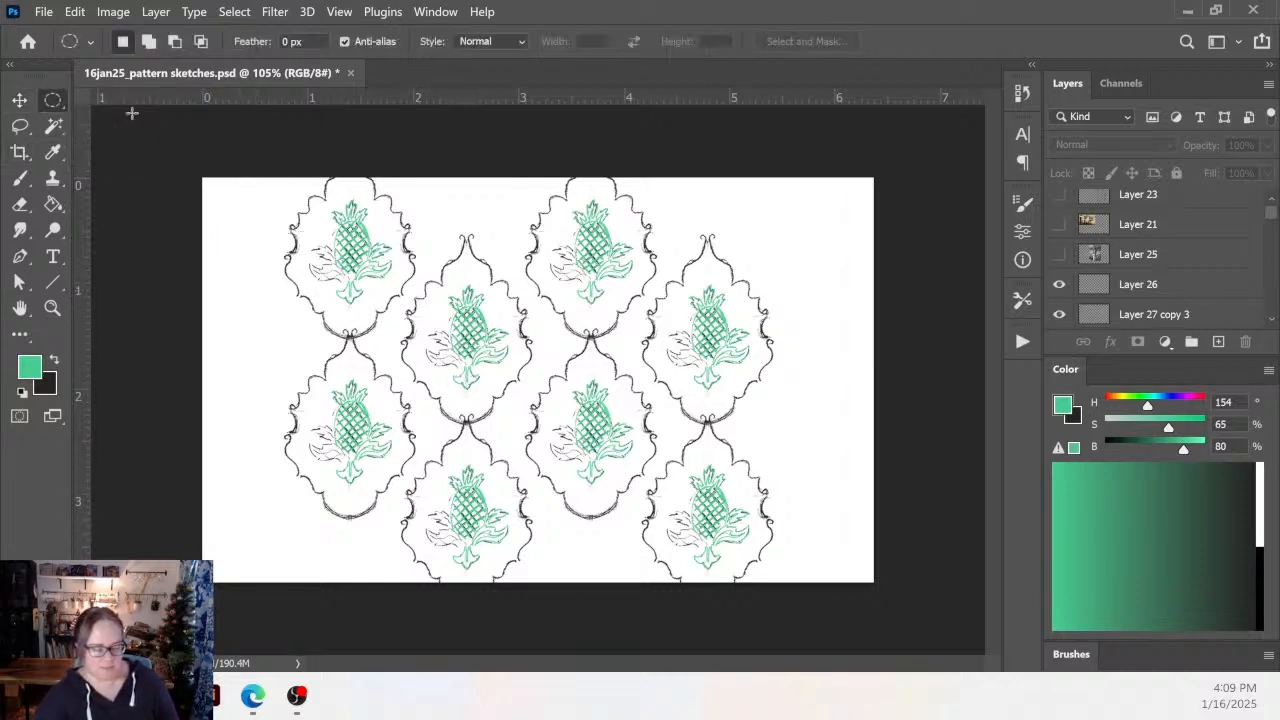
left_click_drag(247, 288, 336, 372)
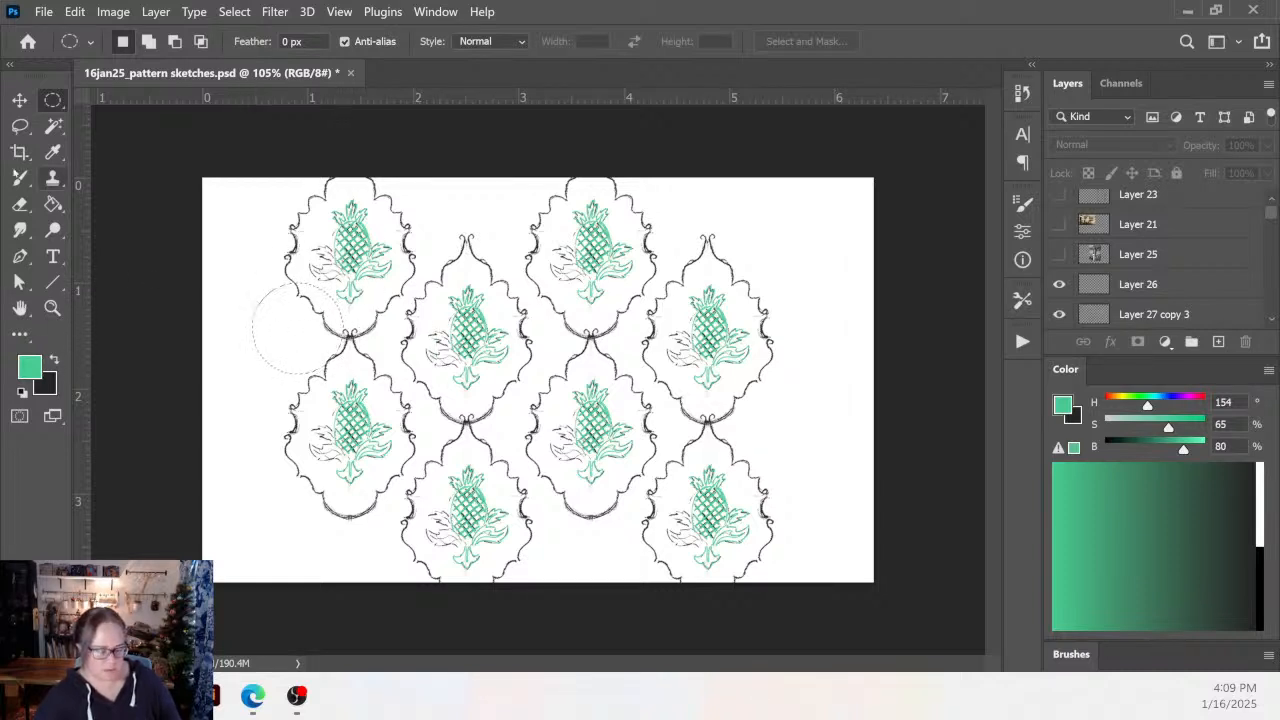
Add a new layer and fill the circular selection with the green foreground colour.
left_click(53, 204)
left_click(285, 366)
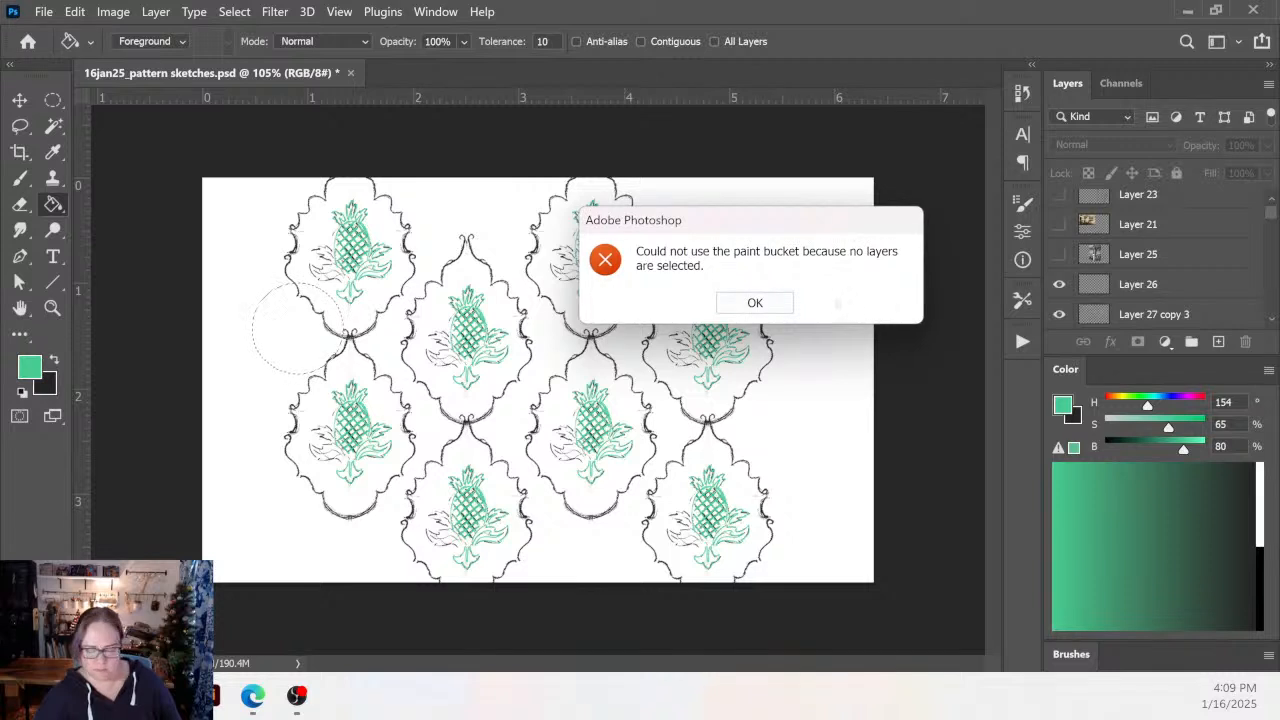
key("Return")
left_click(1218, 341)
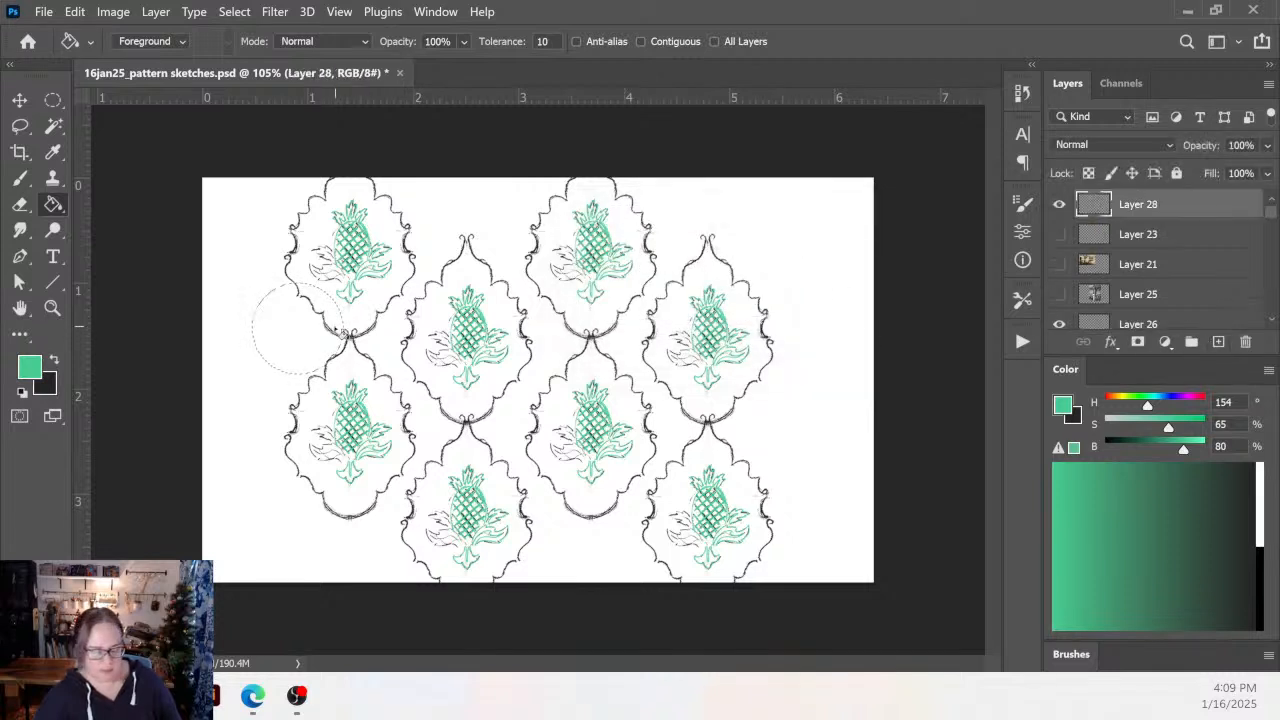
left_click(330, 340)
Place copies of the green circle over the pineapples in all eight medallions.
key("v")
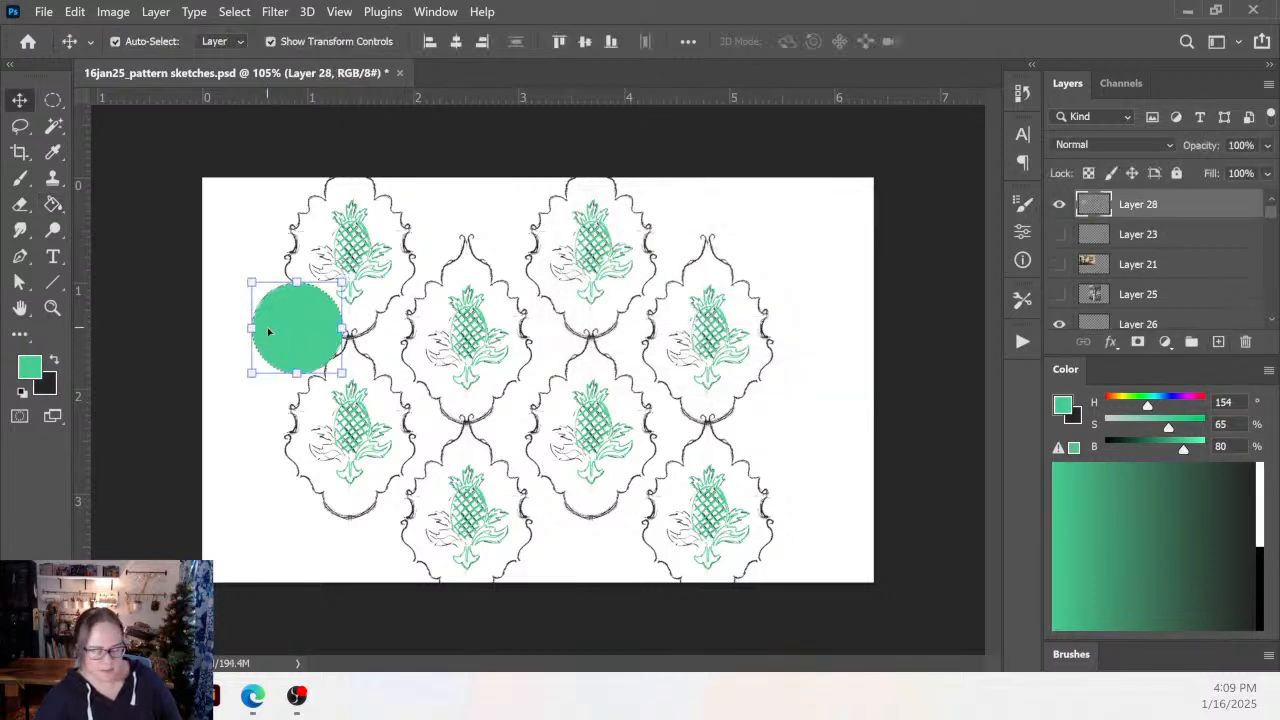
left_click_drag(294, 343, 700, 352)
left_click_drag(700, 352, 710, 532)
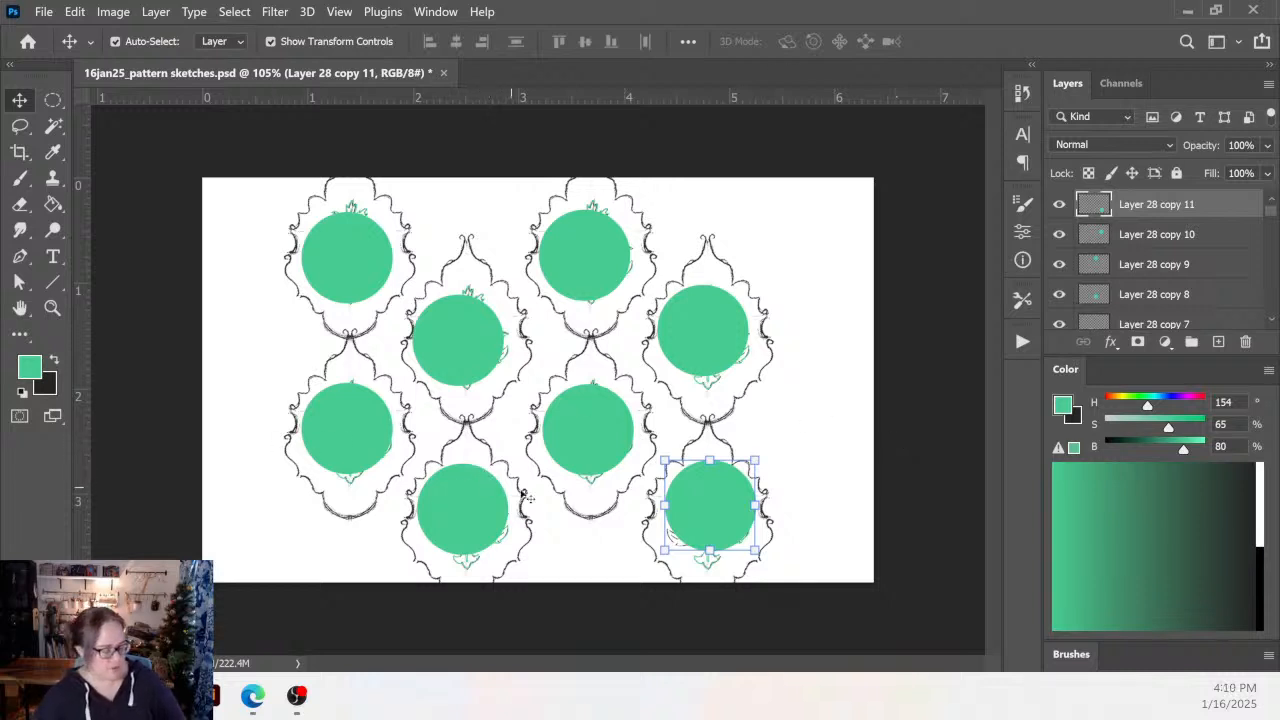
Delete the green circles covering the four medallions in the first and third columns.
left_click(589, 449)
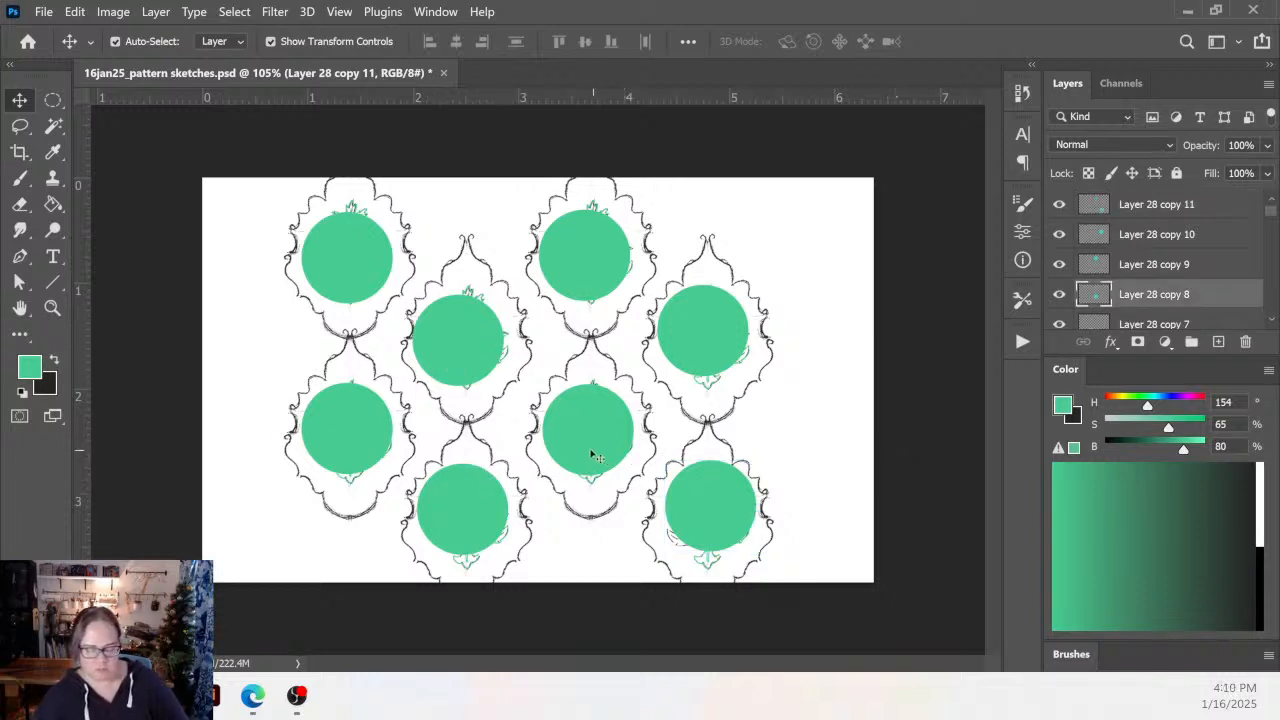
key("Delete")
left_click(611, 260)
key("Delete")
left_click(378, 255)
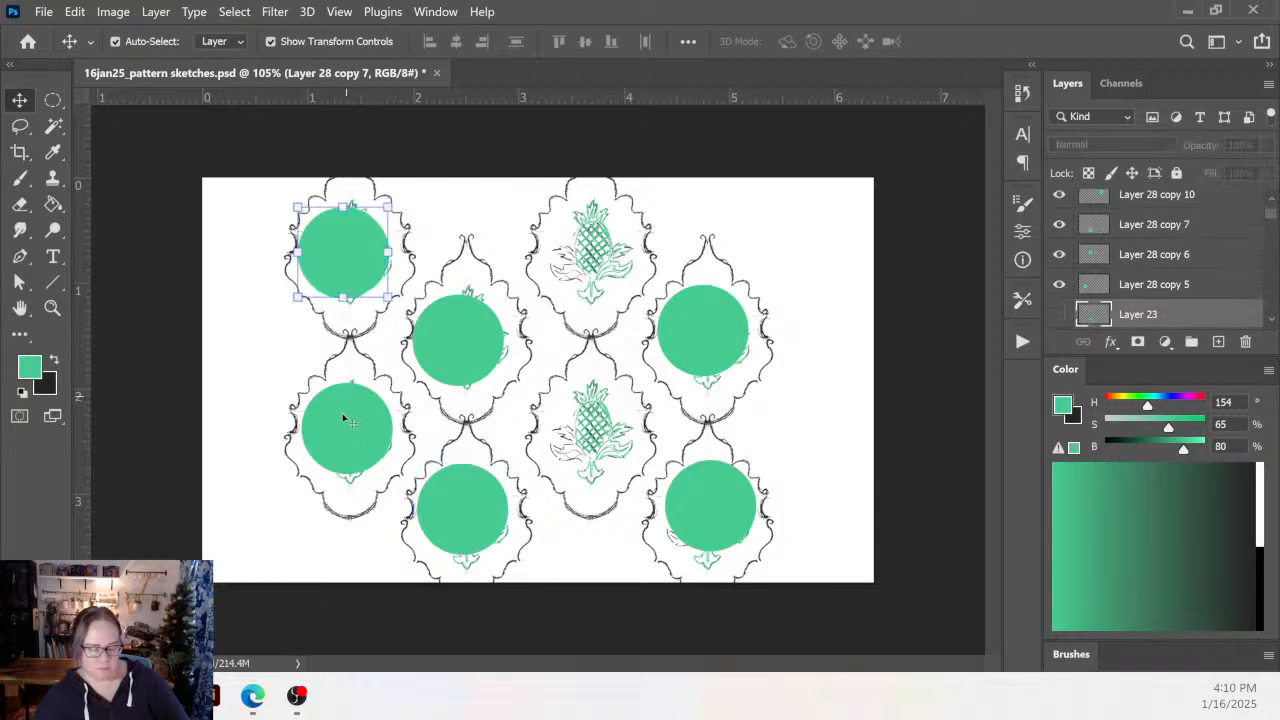
key("Delete")
left_click(346, 430)
key("Delete")
Make a rectangular marquee selection over the pineapple in the upper medallion of the first column.
left_click(57, 98)
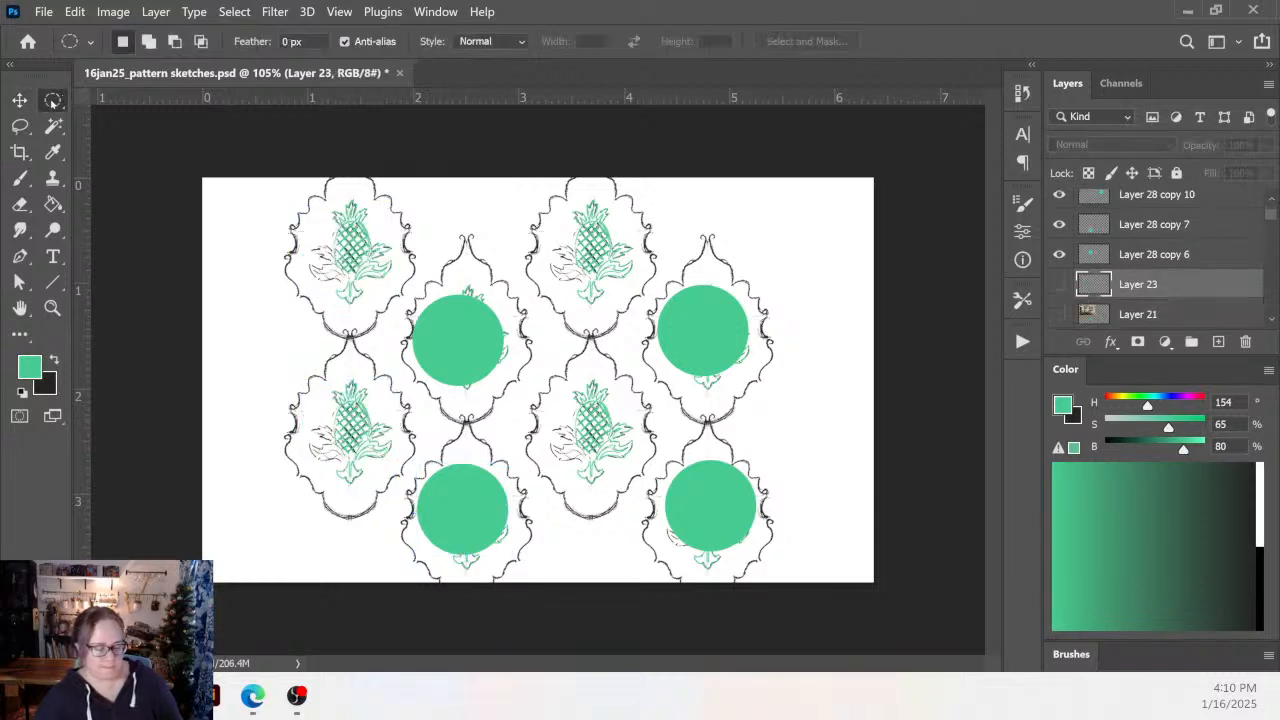
left_click(152, 101)
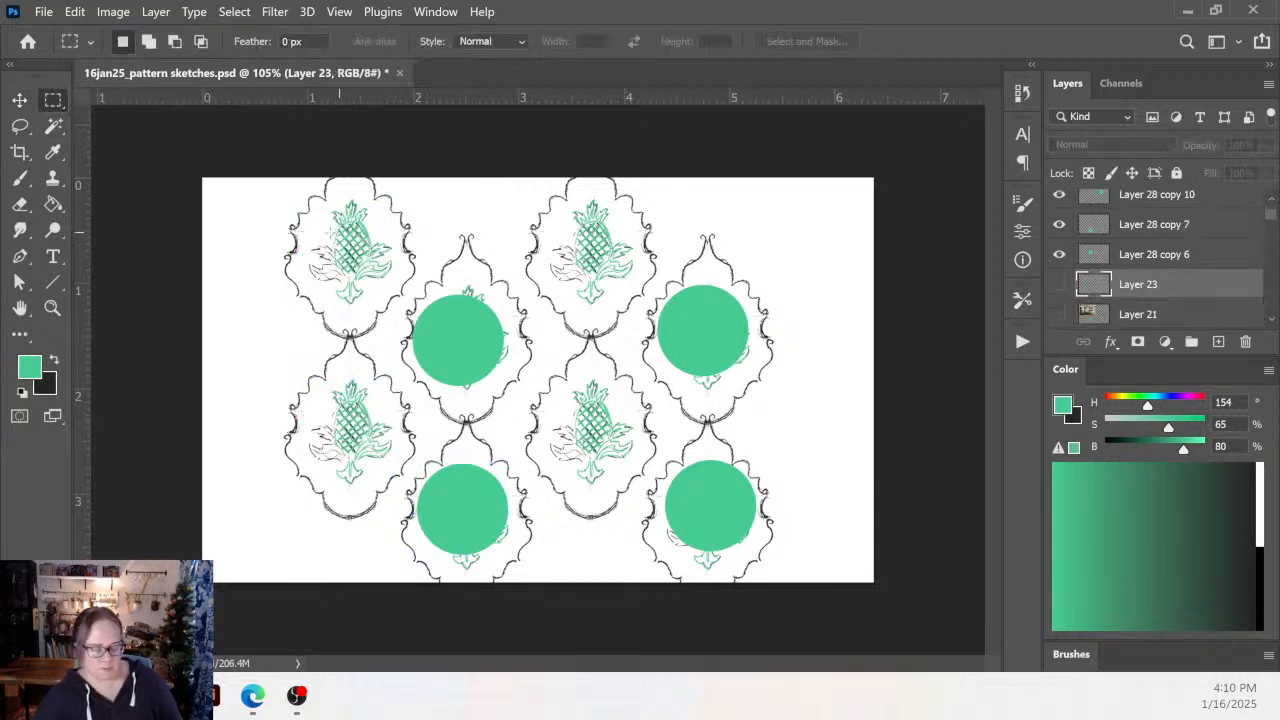
left_click_drag(310, 222, 388, 312)
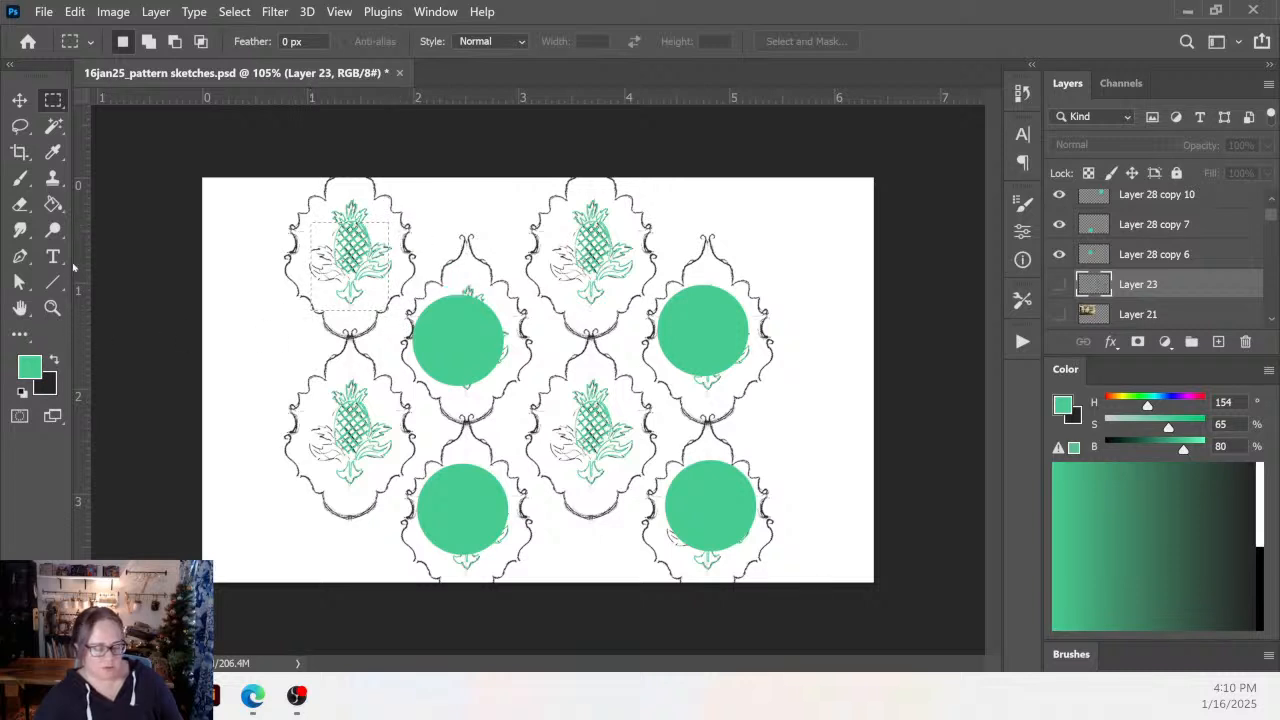
Fill the rectangular selection with green on a new layer and copy it over the other three uncovered pineapples.
left_click(53, 204)
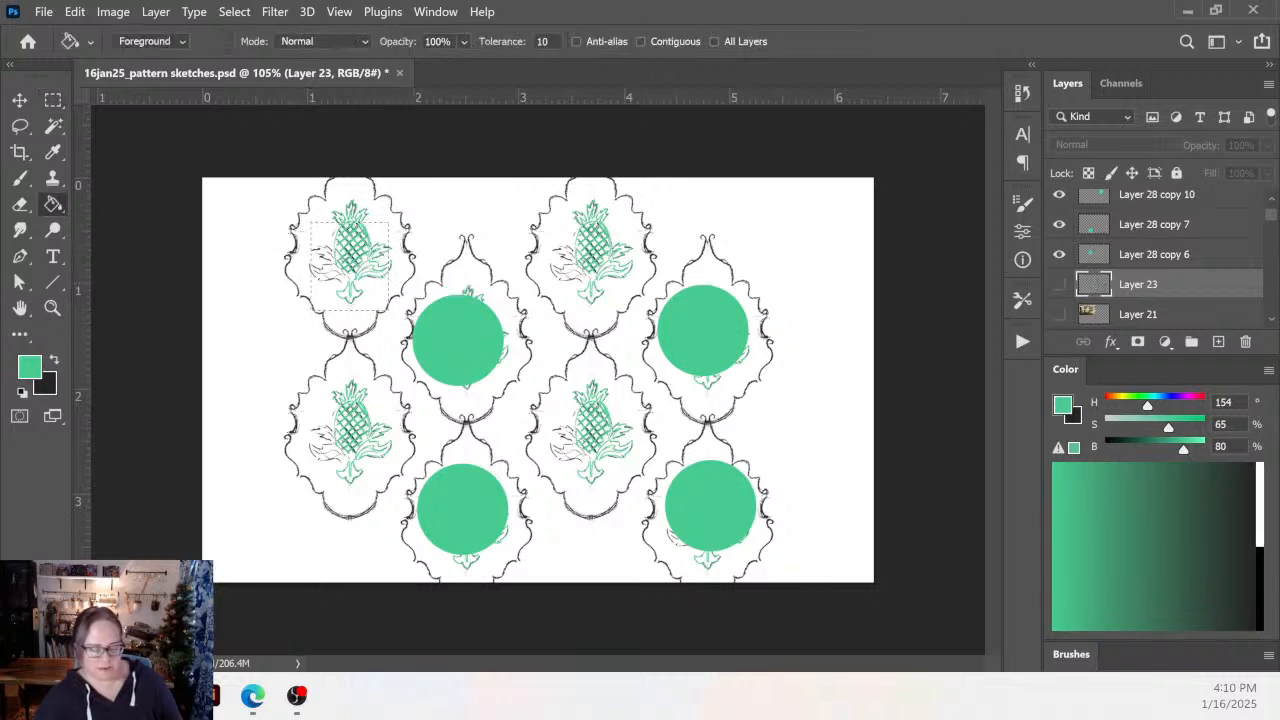
left_click(1218, 341)
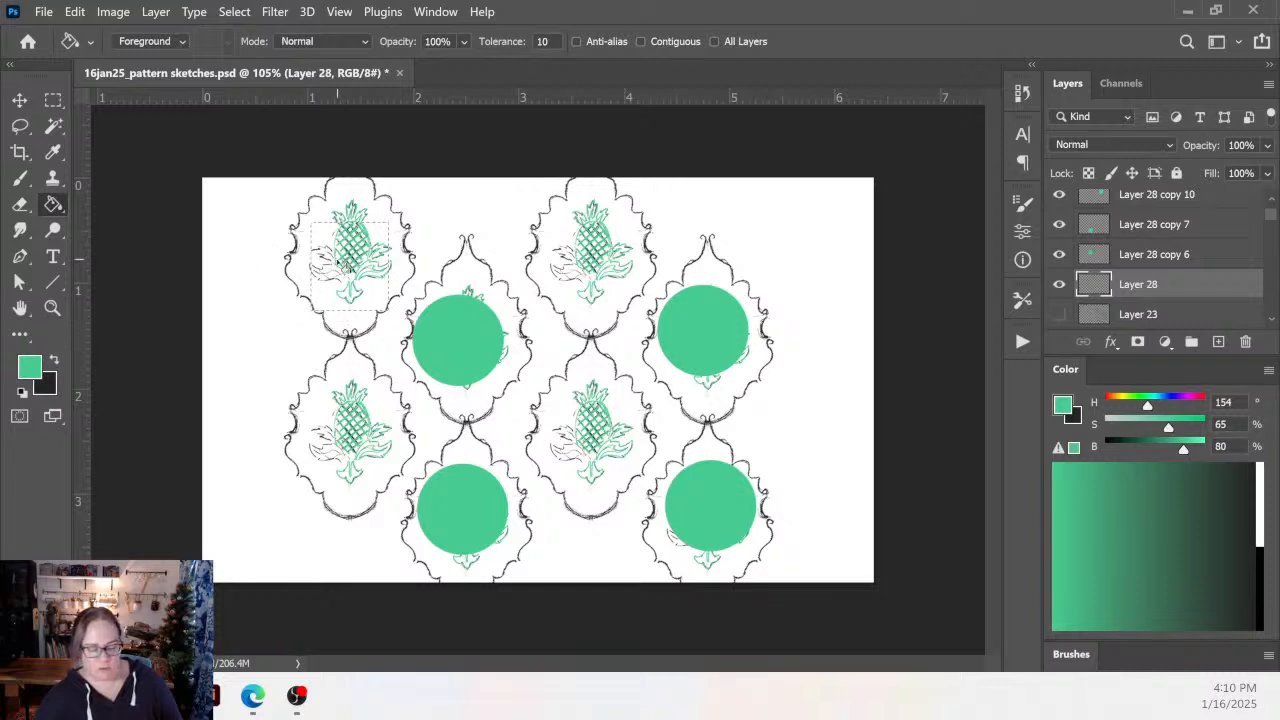
left_click(340, 263)
key("v")
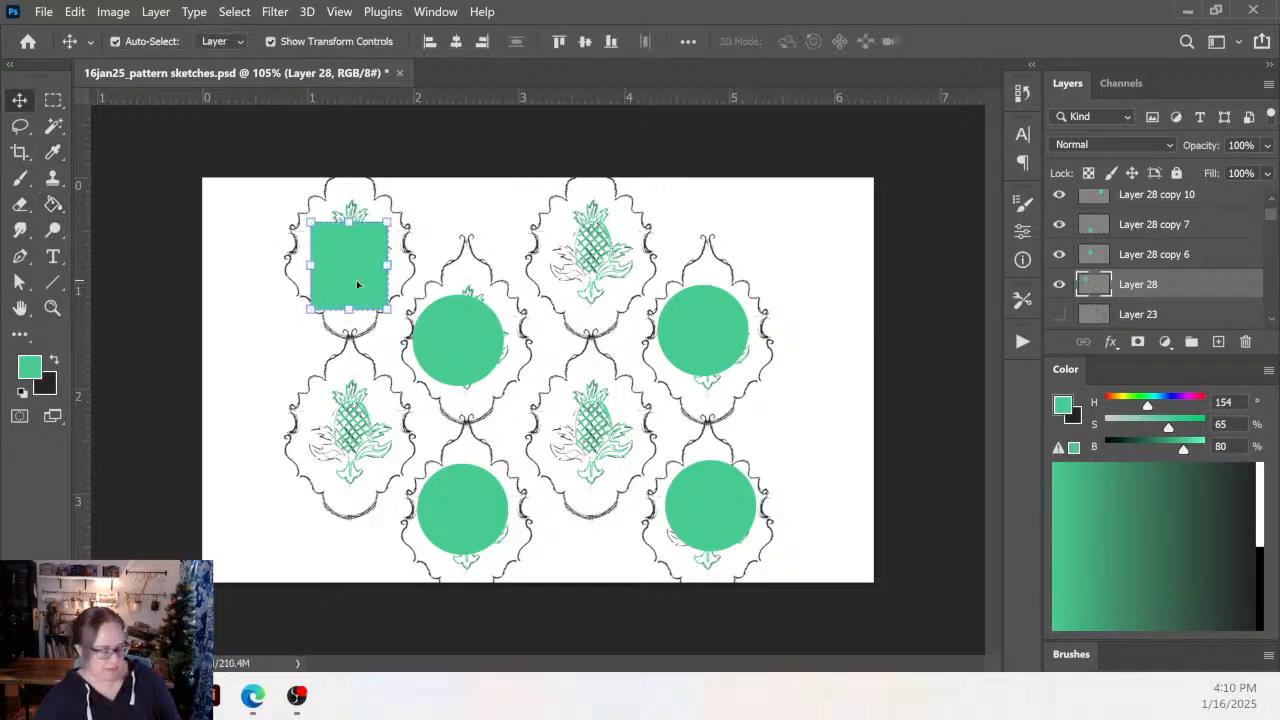
left_click_drag(357, 285, 580, 436)
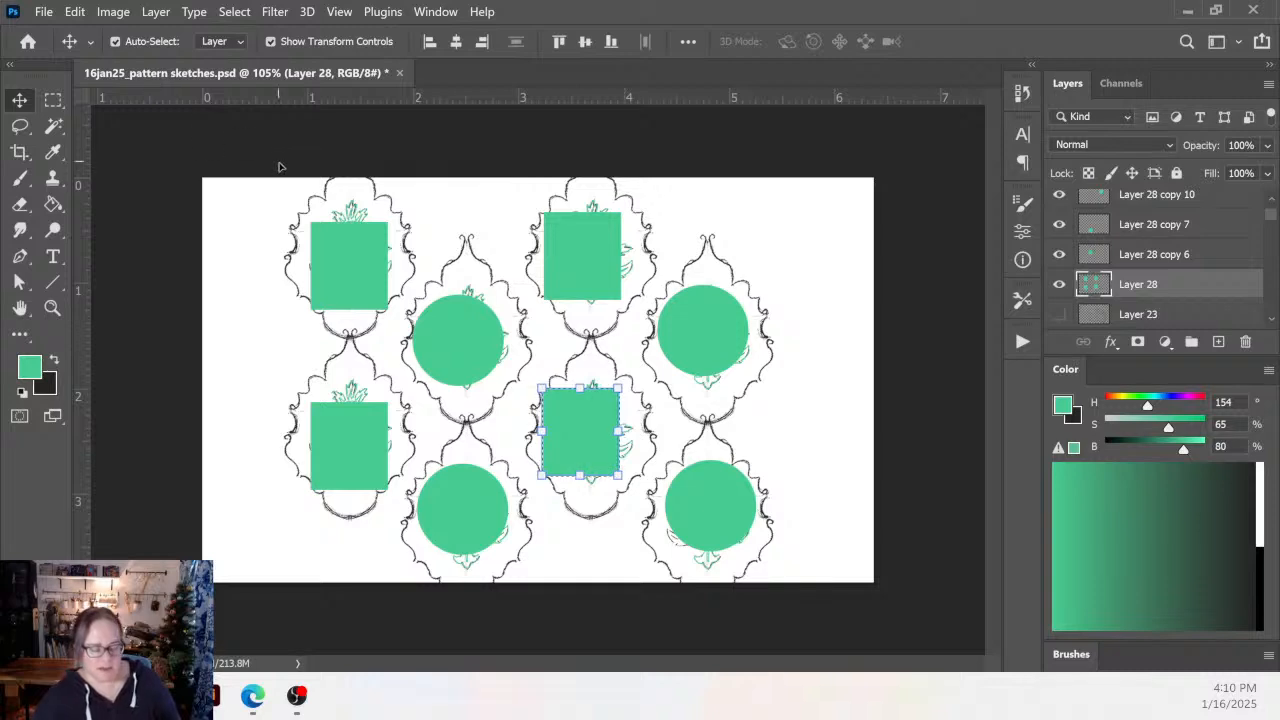
Open the reference image chateau damask green and grey v2-02.jpg from the 2025 folder.
left_click(44, 11)
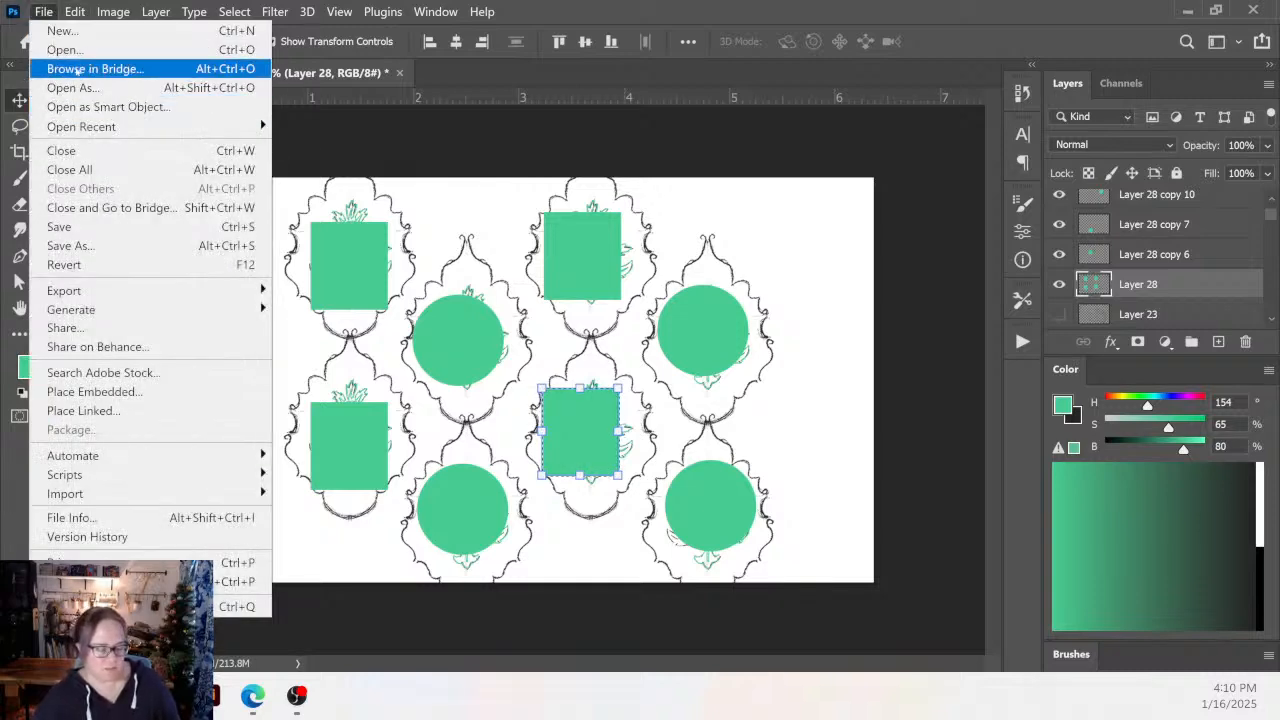
left_click(62, 49)
left_click(701, 175)
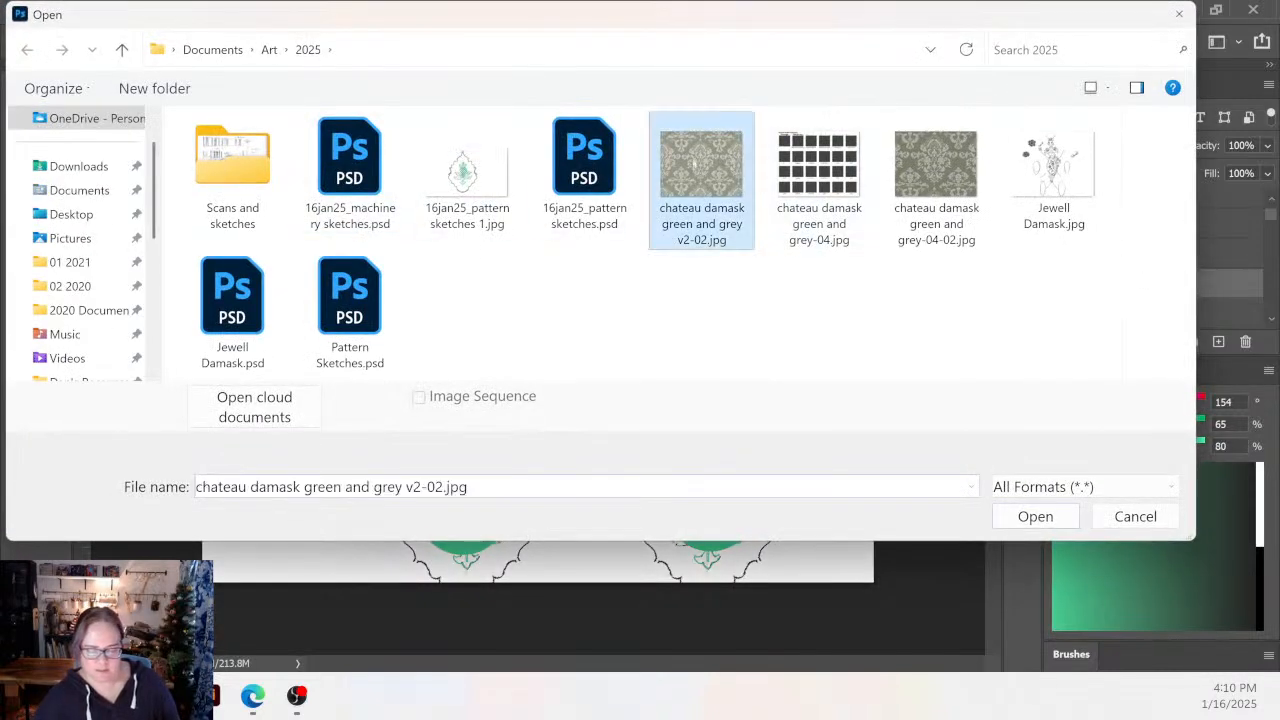
left_click(1033, 518)
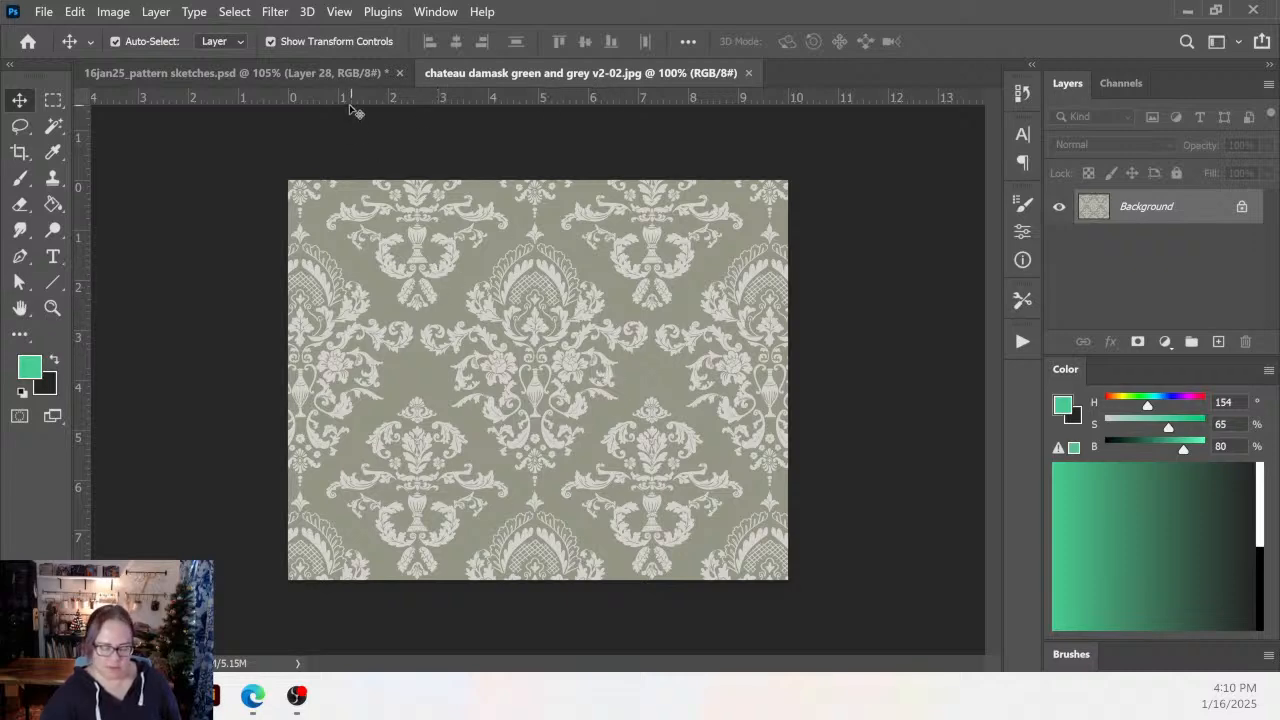
Compare the alternating circle and rectangle layout in the pattern sketches with the chateau damask reference.
left_click(300, 73)
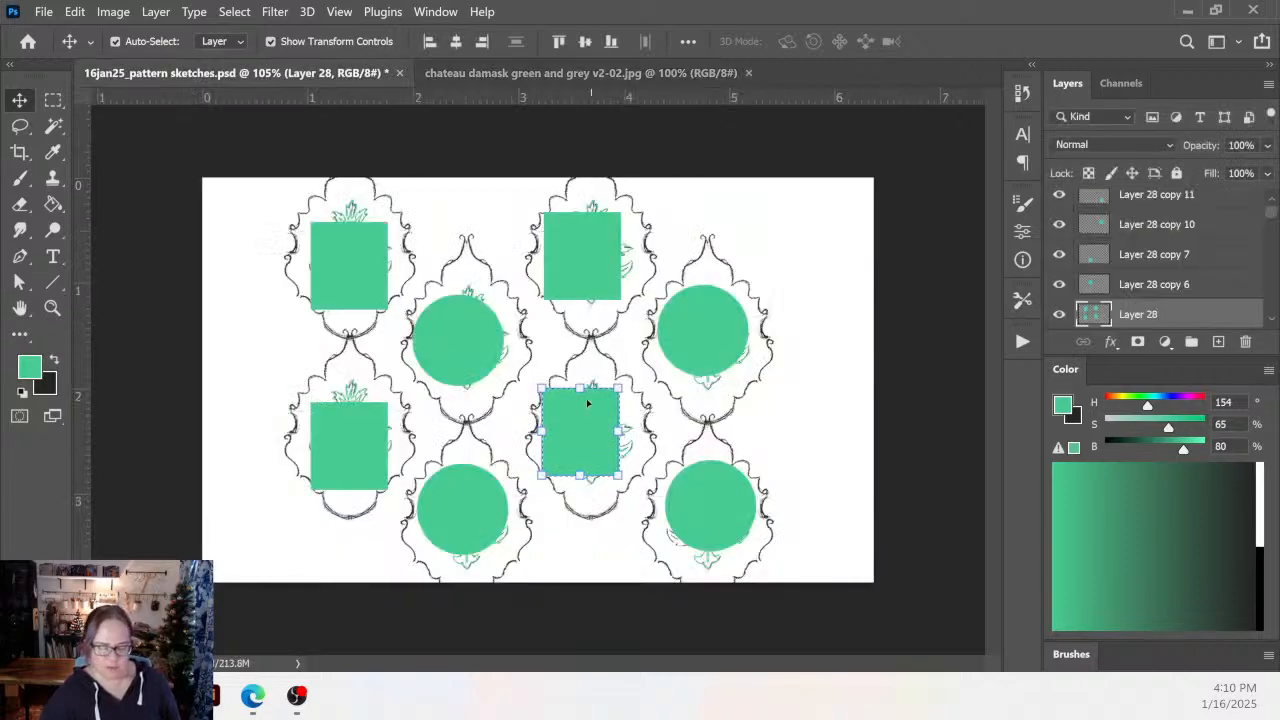
left_click(479, 331)
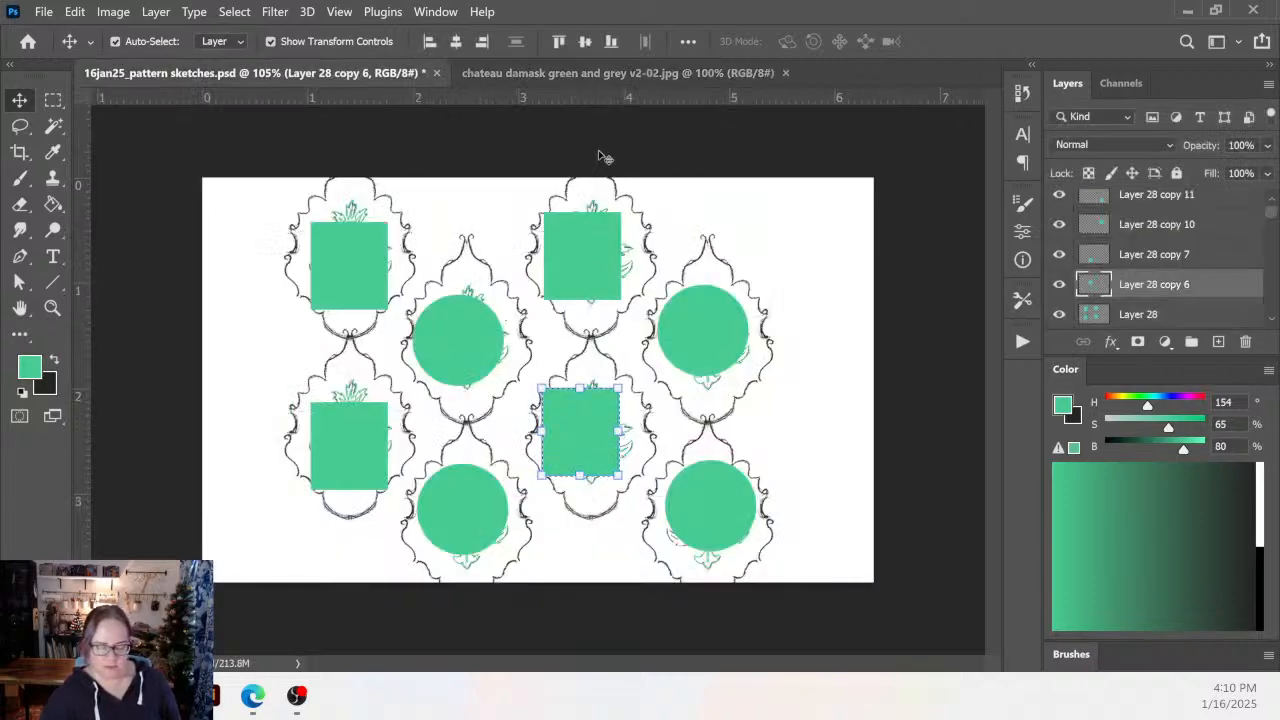
left_click(600, 75)
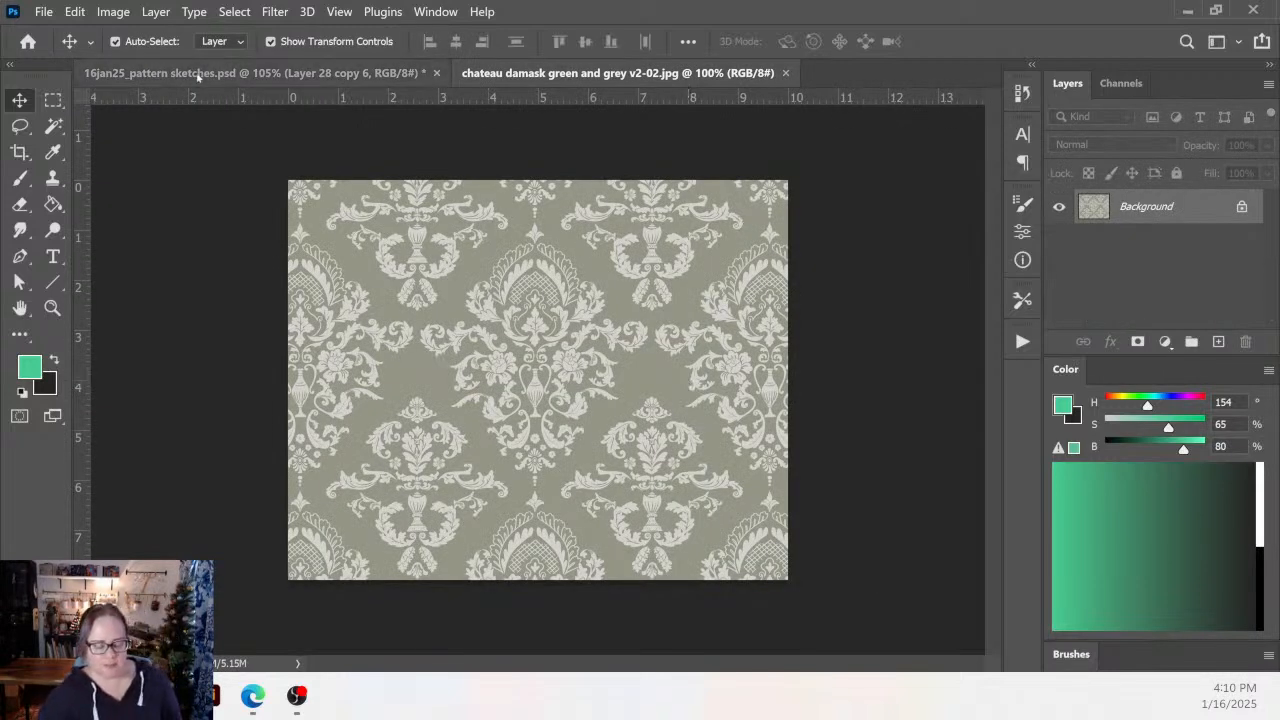
left_click(197, 76)
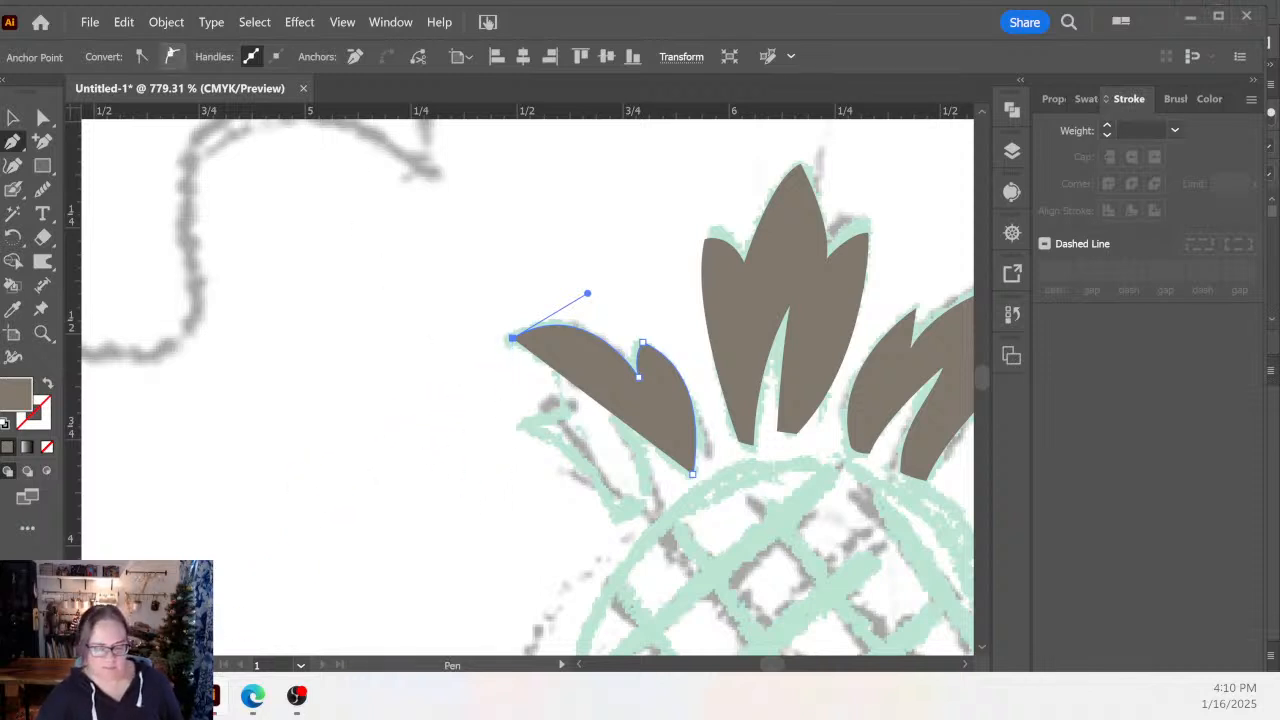
Switch to Illustrator and open Pattern Library Repeat Layouts.ai from the Pattern Library folder inside Art.
left_click(89, 21)
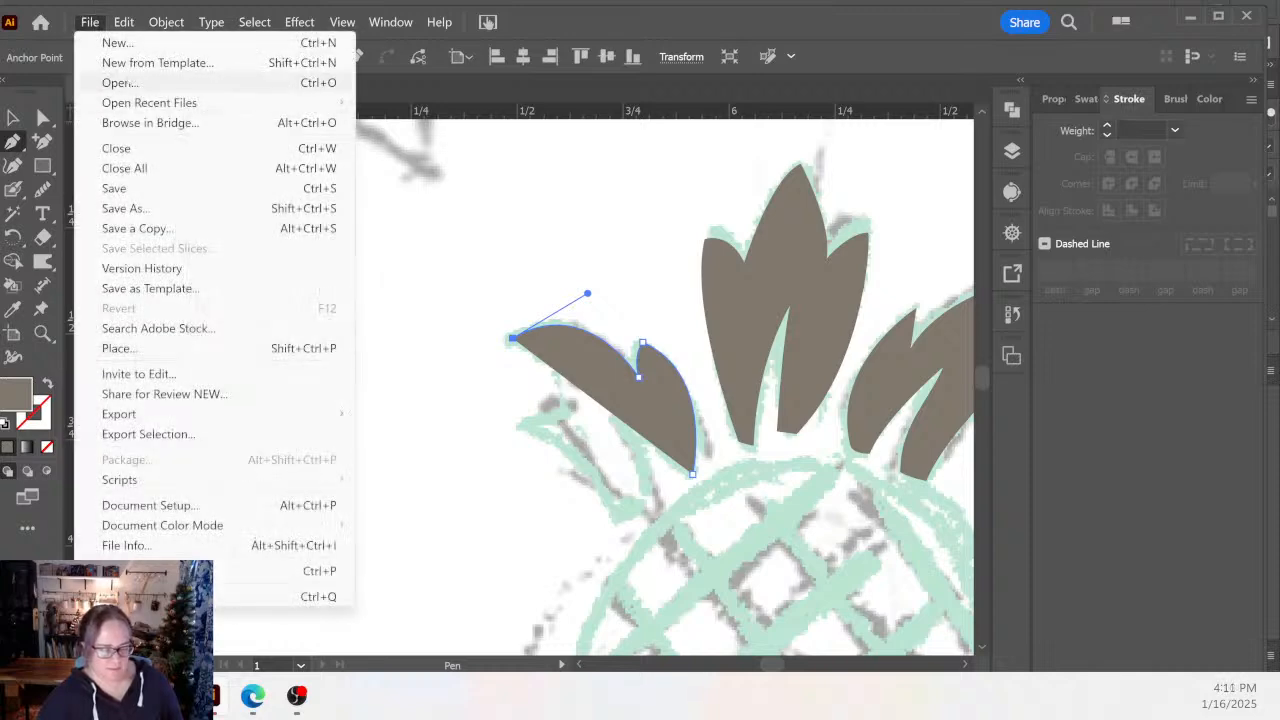
left_click(120, 82)
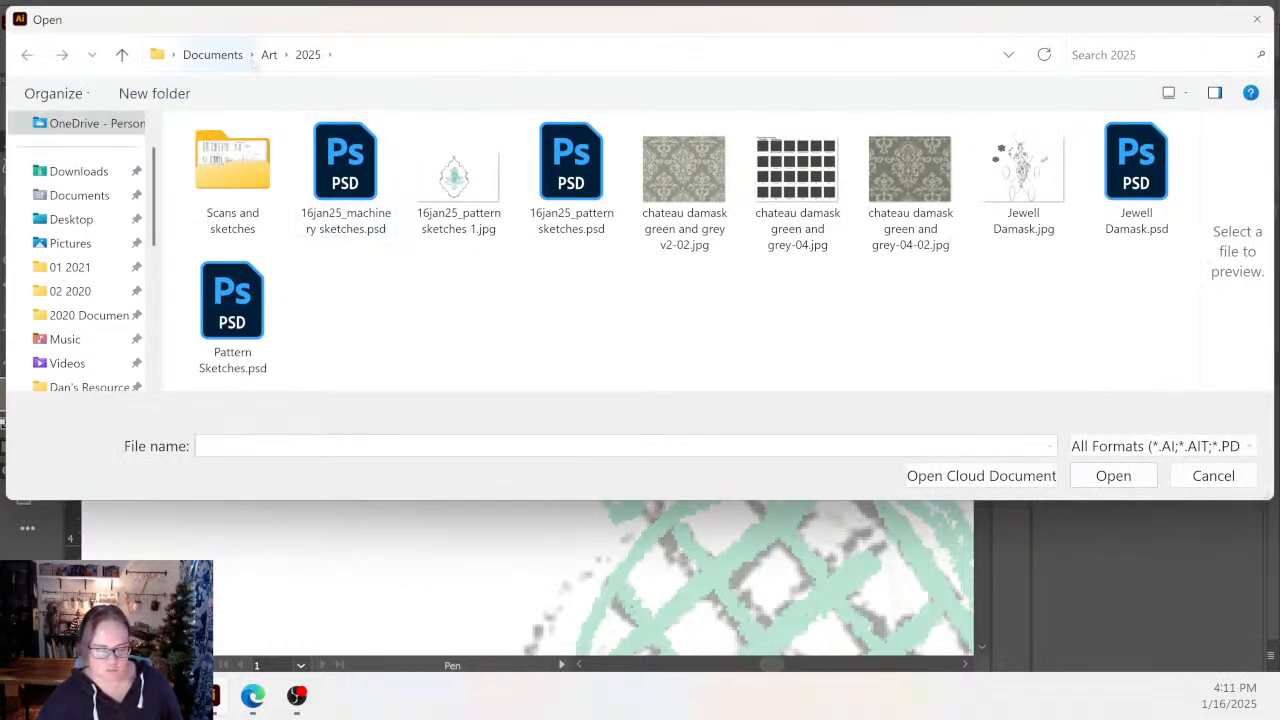
left_click(269, 54)
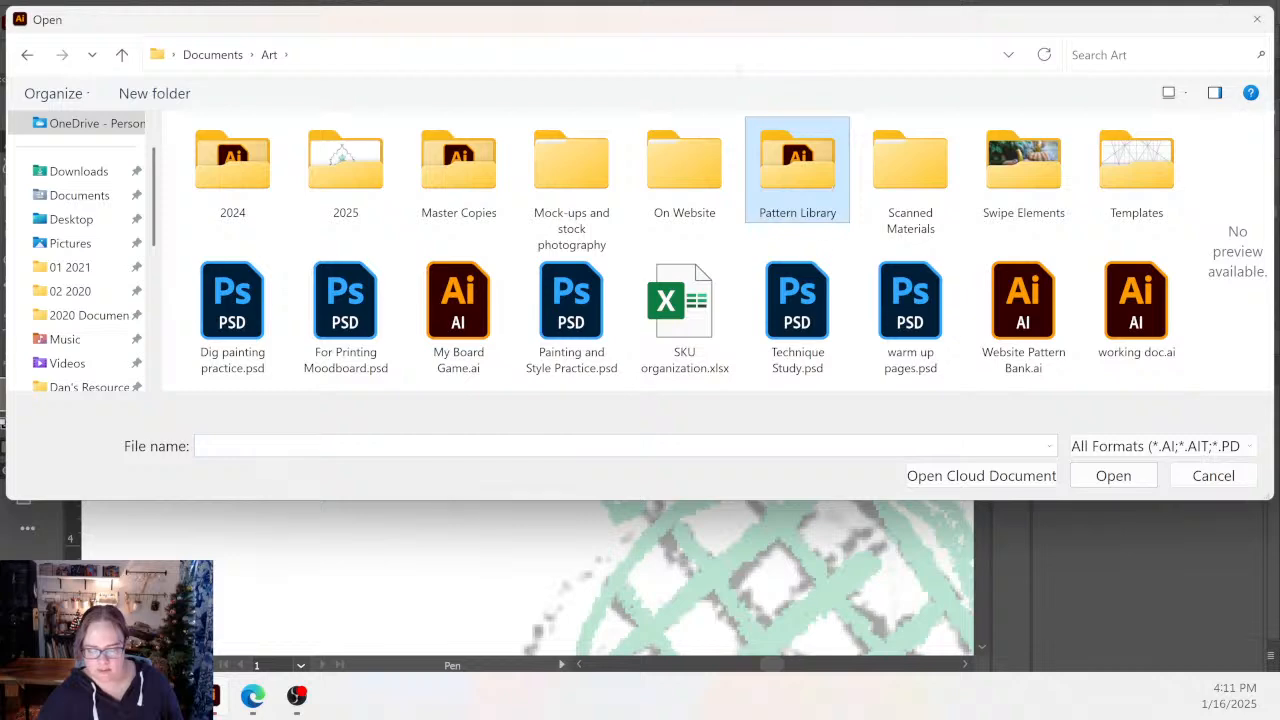
left_click_drag(754, 22, 0, 164)
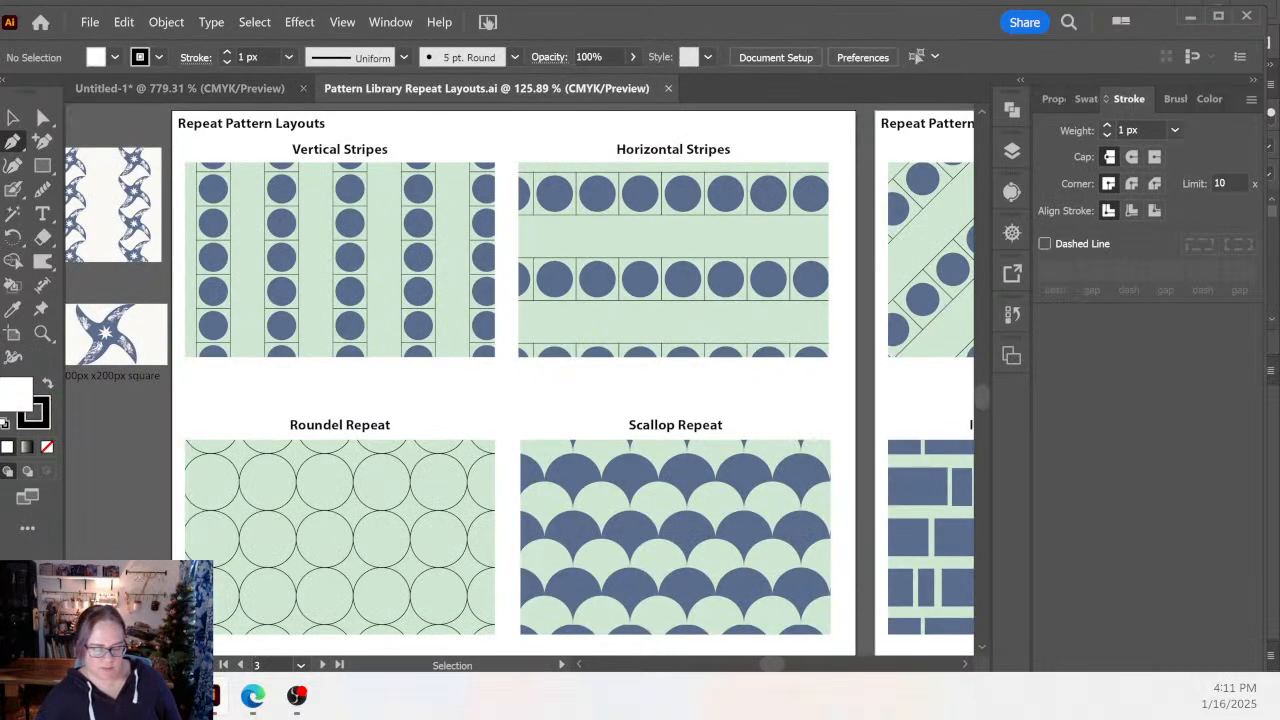
Zoom out and examine the sheets of repeat pattern layouts, such as brick, ogee, half-drop, stripes and trellis.
scroll(520, 384, "down", 1)
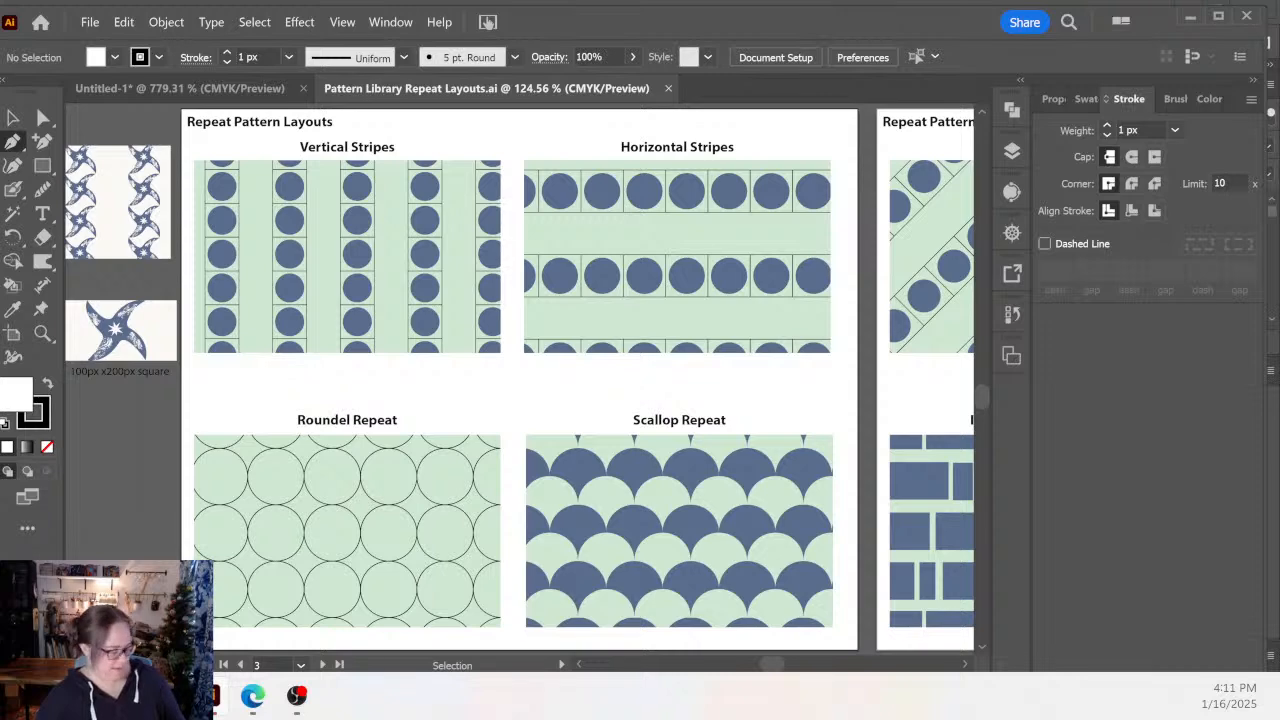
key("z")
key("alt")
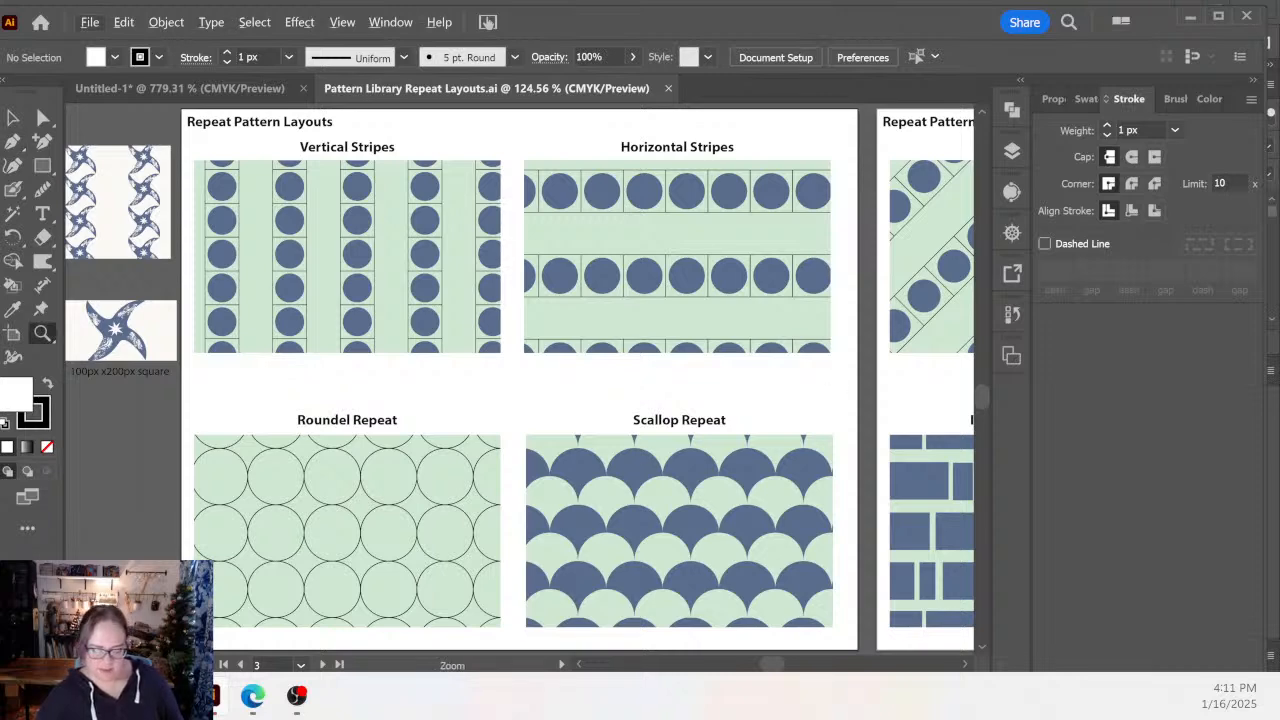
left_click(359, 375, "alt")
left_click(671, 360, "alt")
left_click(701, 352, "alt")
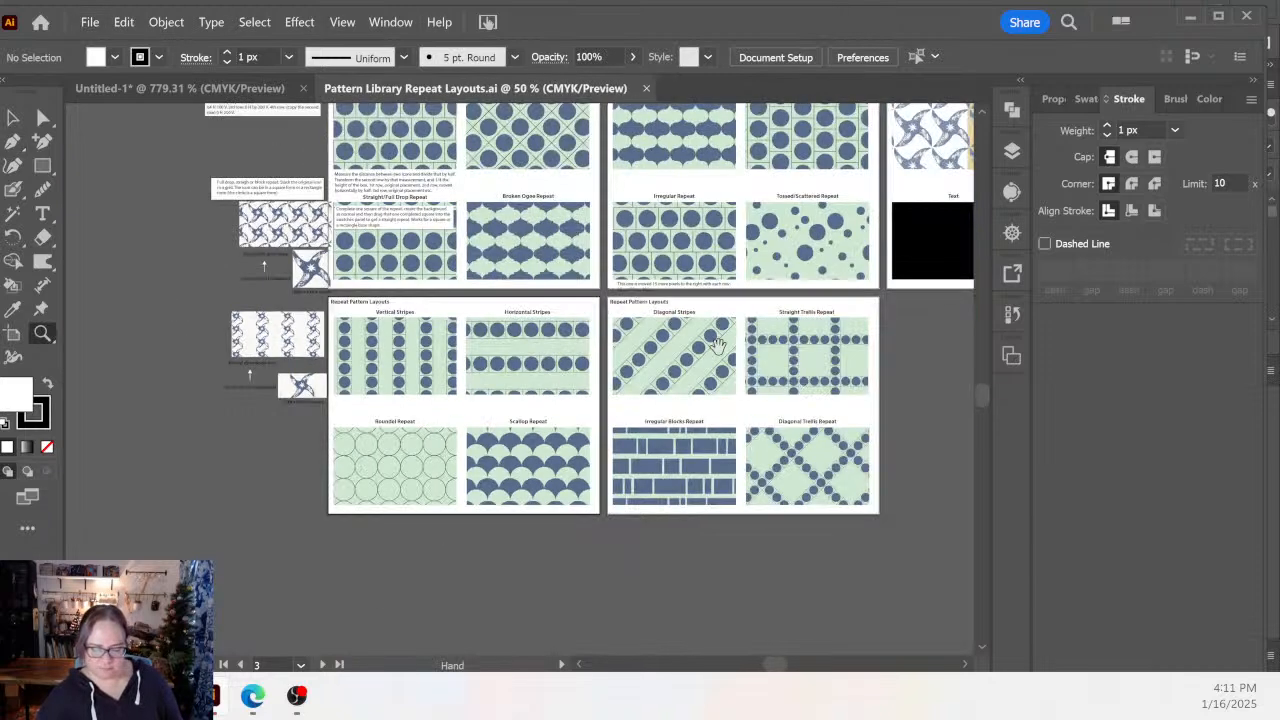
left_click_drag(712, 345, 652, 418)
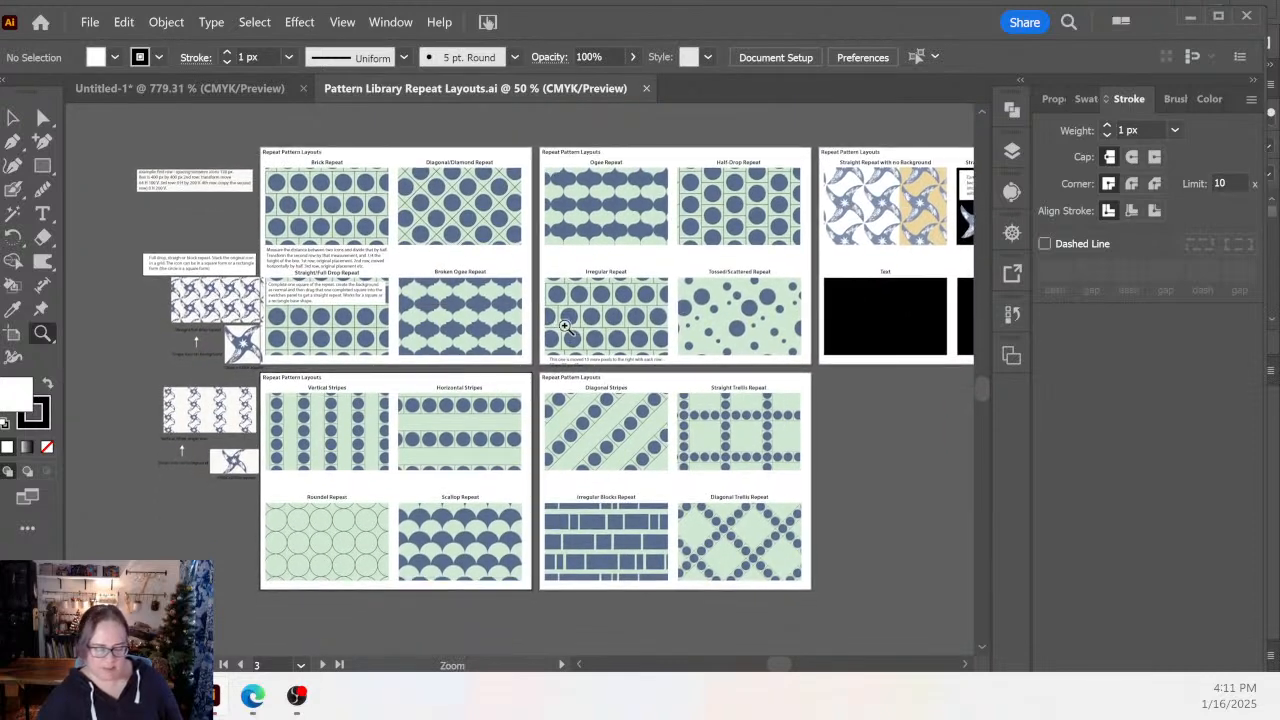
left_click_drag(579, 344, 602, 379)
scroll(602, 379, "left", 2)
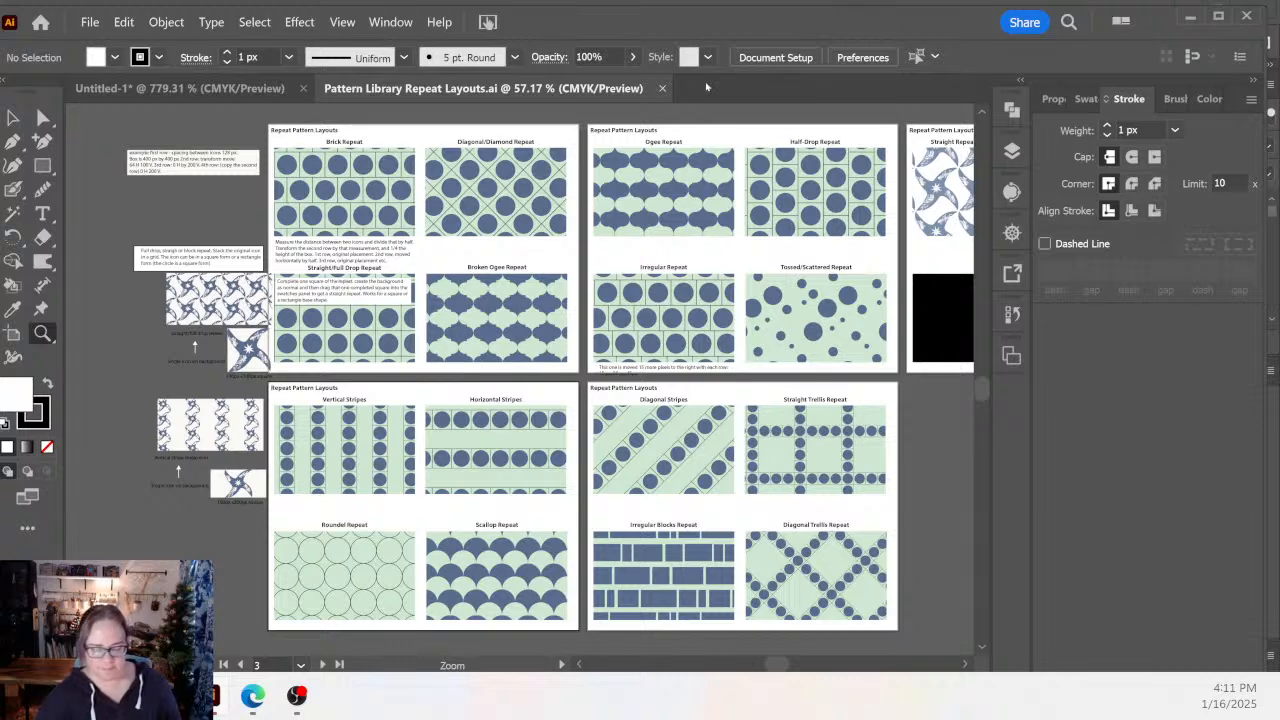
Return to Untitled-1 and pick up the left crown leaf's path at its far-left tip with the Pen tool.
left_click(180, 88)
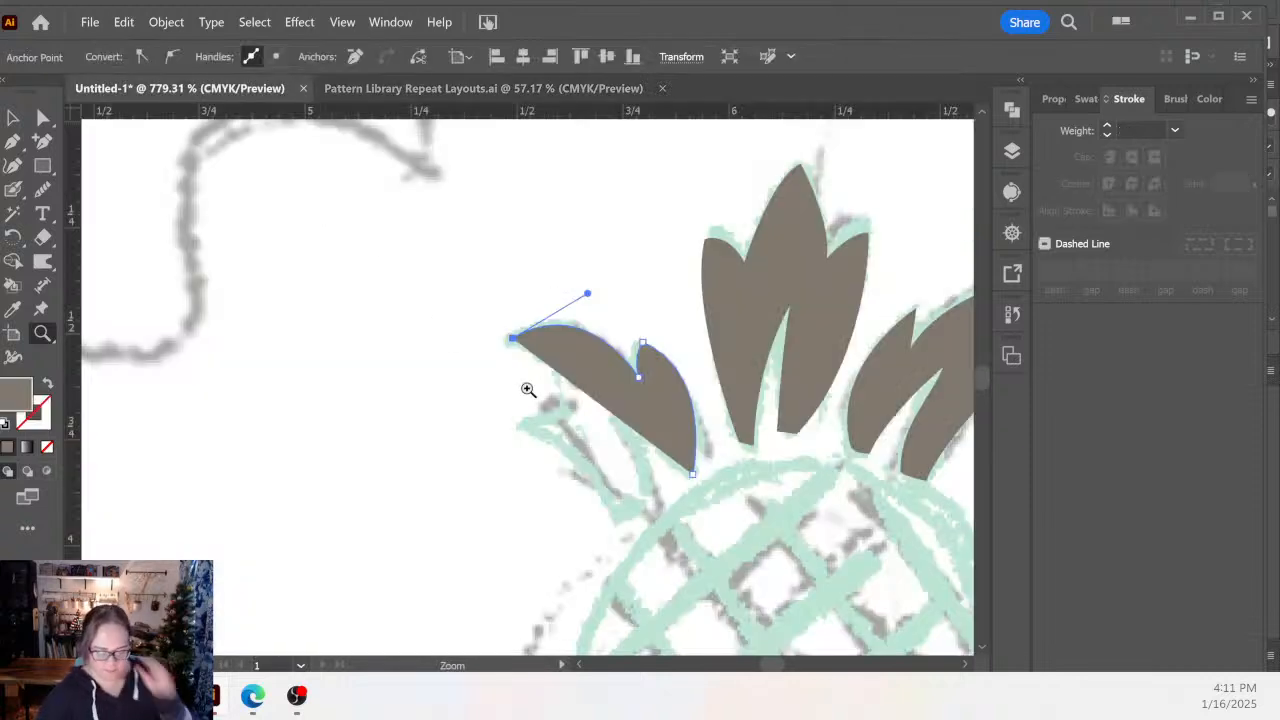
key("p")
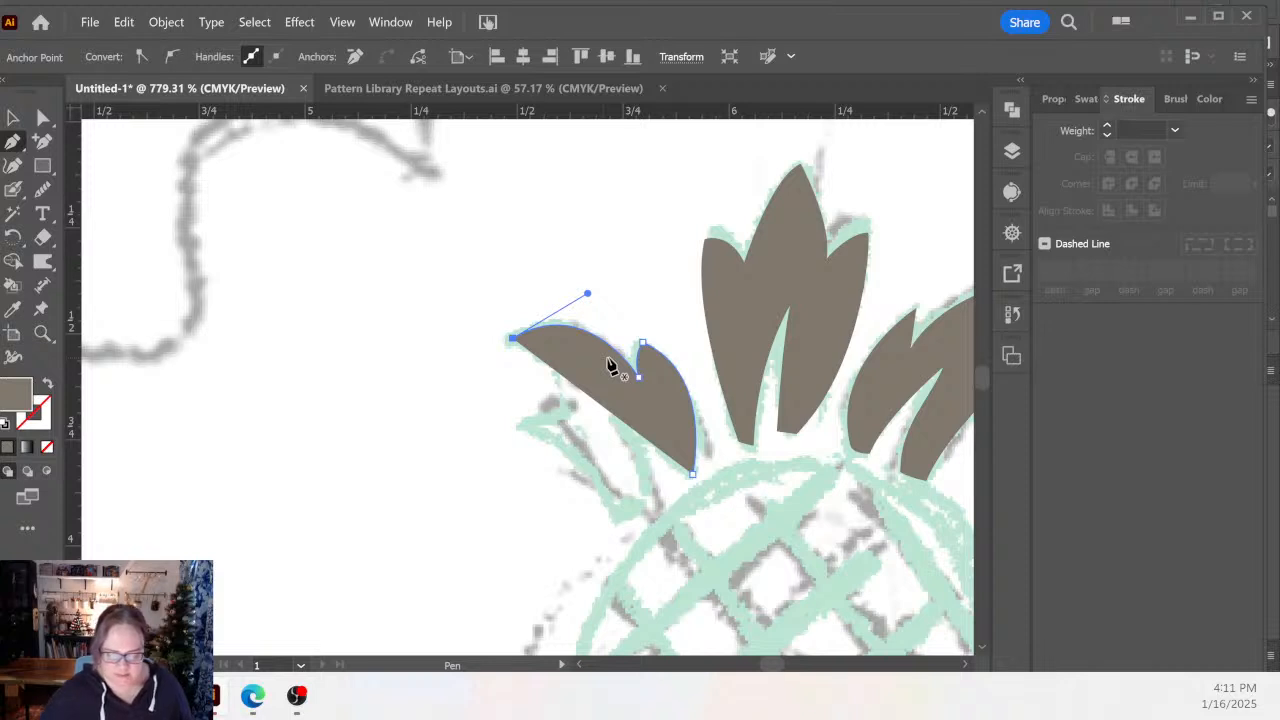
left_click(512, 338)
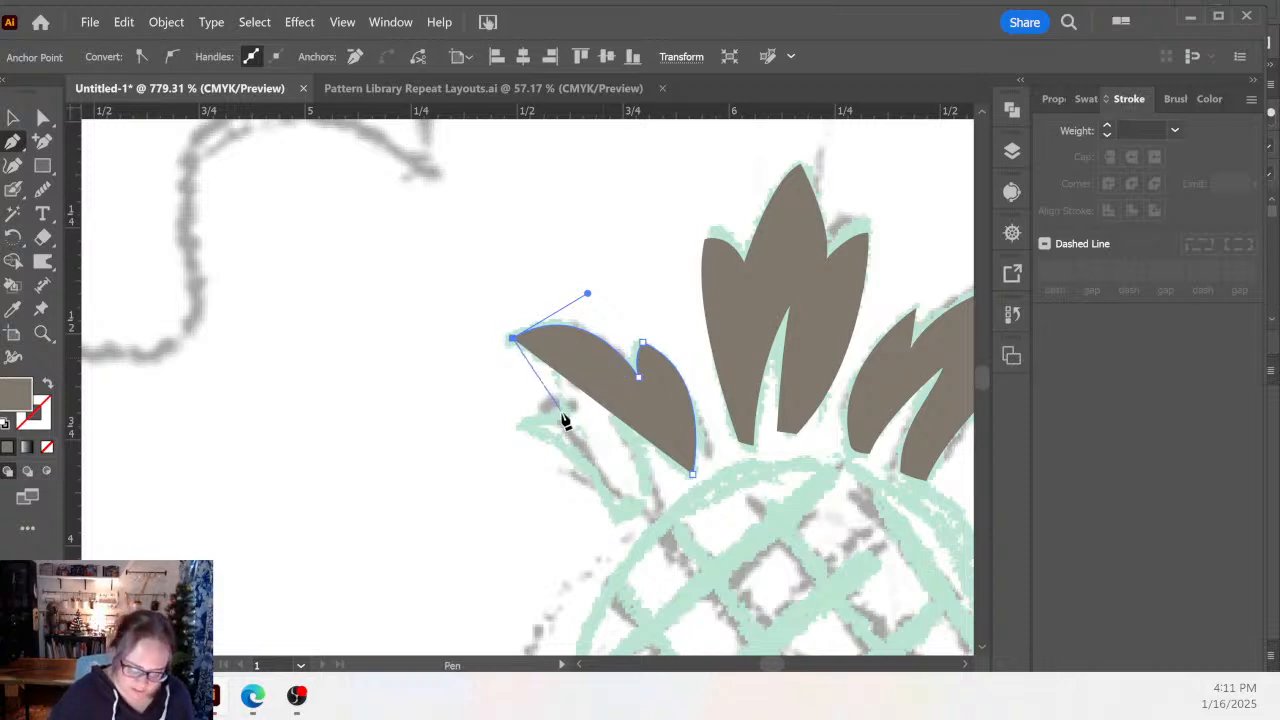
Trace the rest of the left crown leaf, including its lower lobe and inner notch, and close the path with the Pen tool.
left_click_drag(565, 411, 519, 437)
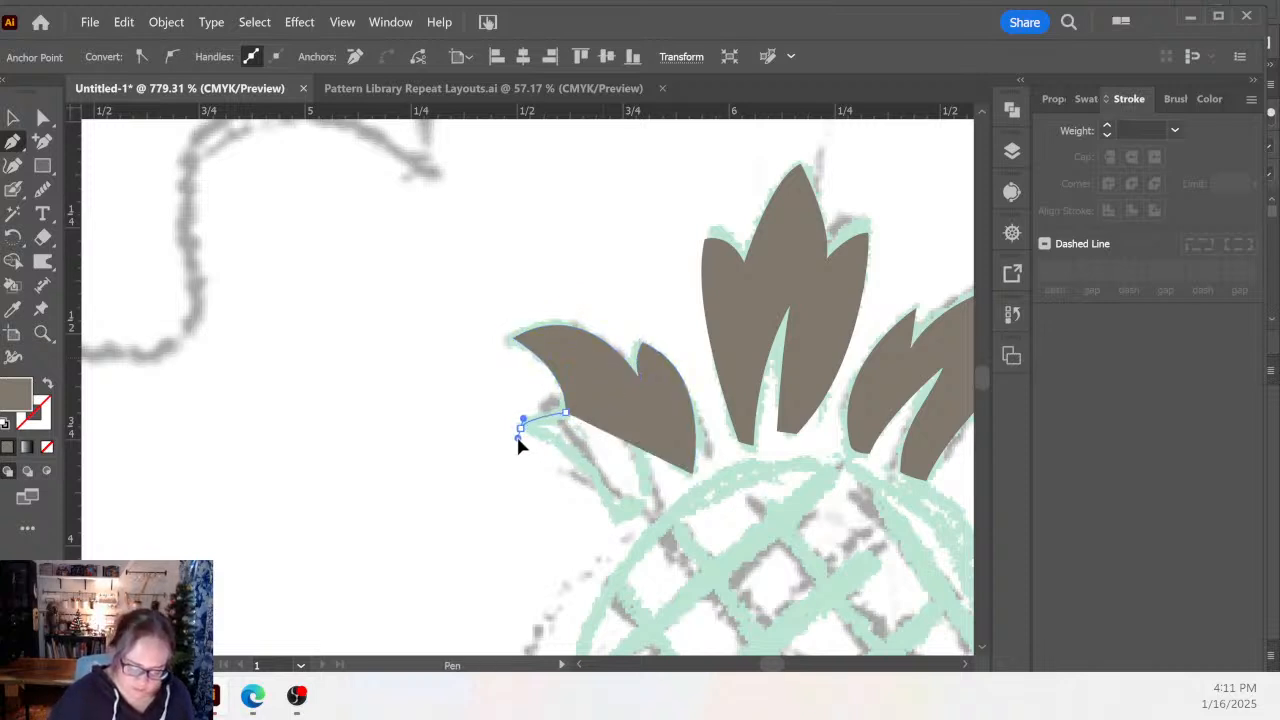
left_click_drag(612, 519, 613, 561)
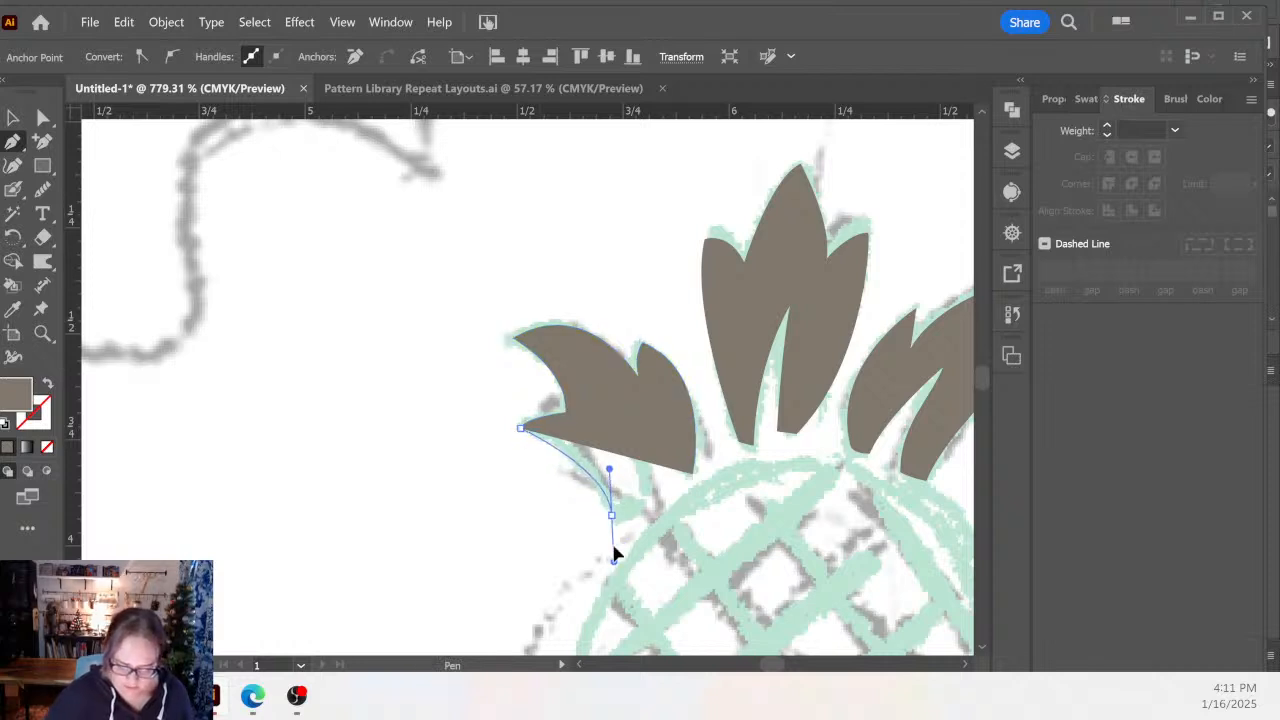
left_click(647, 507)
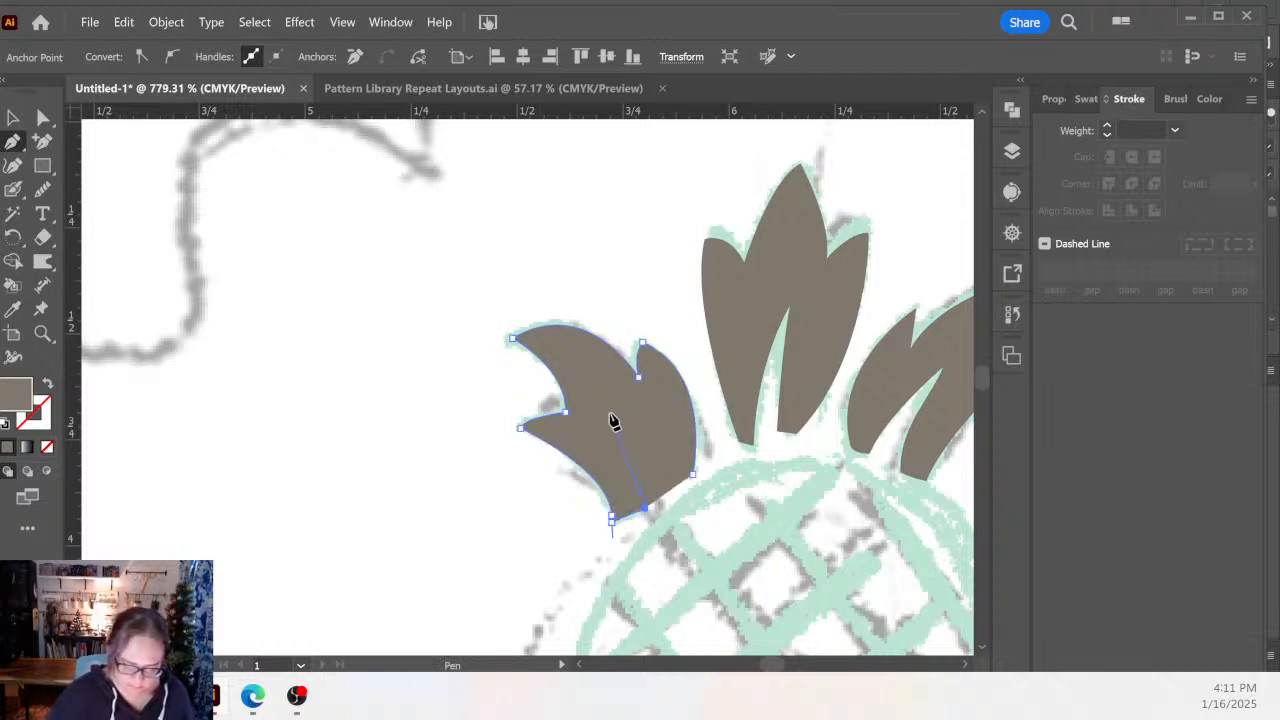
left_click(602, 400)
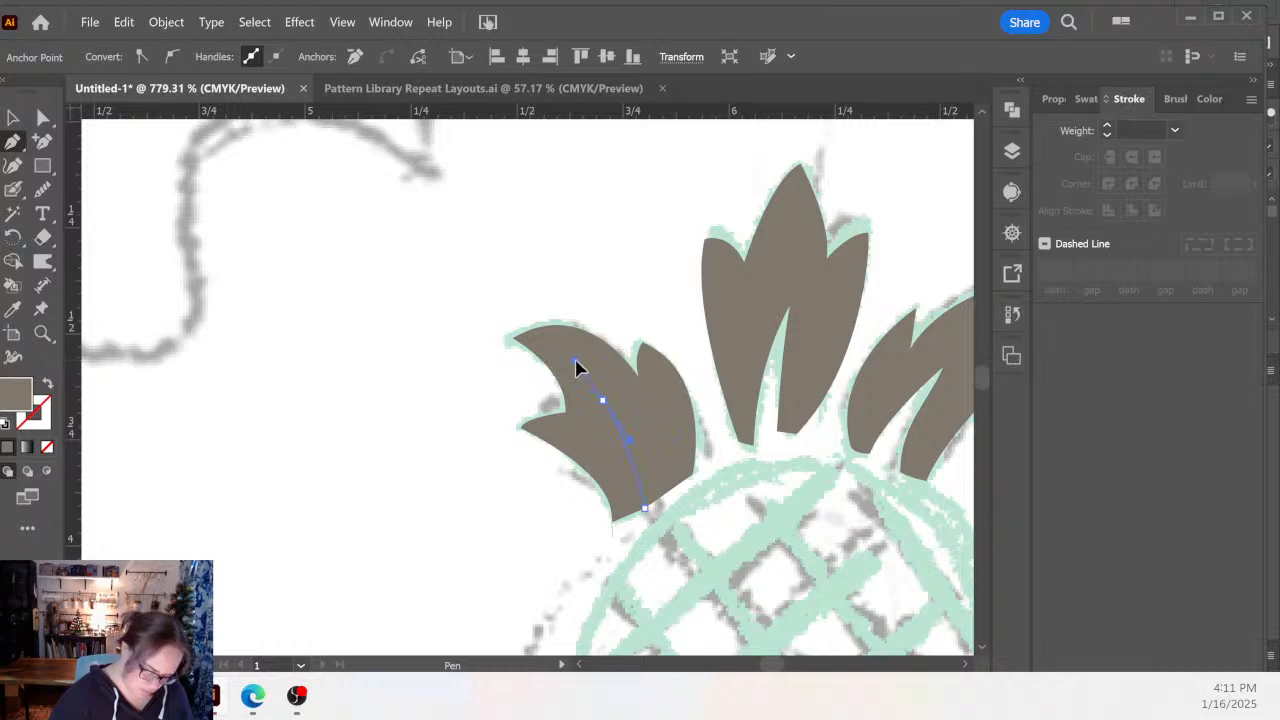
left_click_drag(575, 361, 575, 359)
left_click(603, 401)
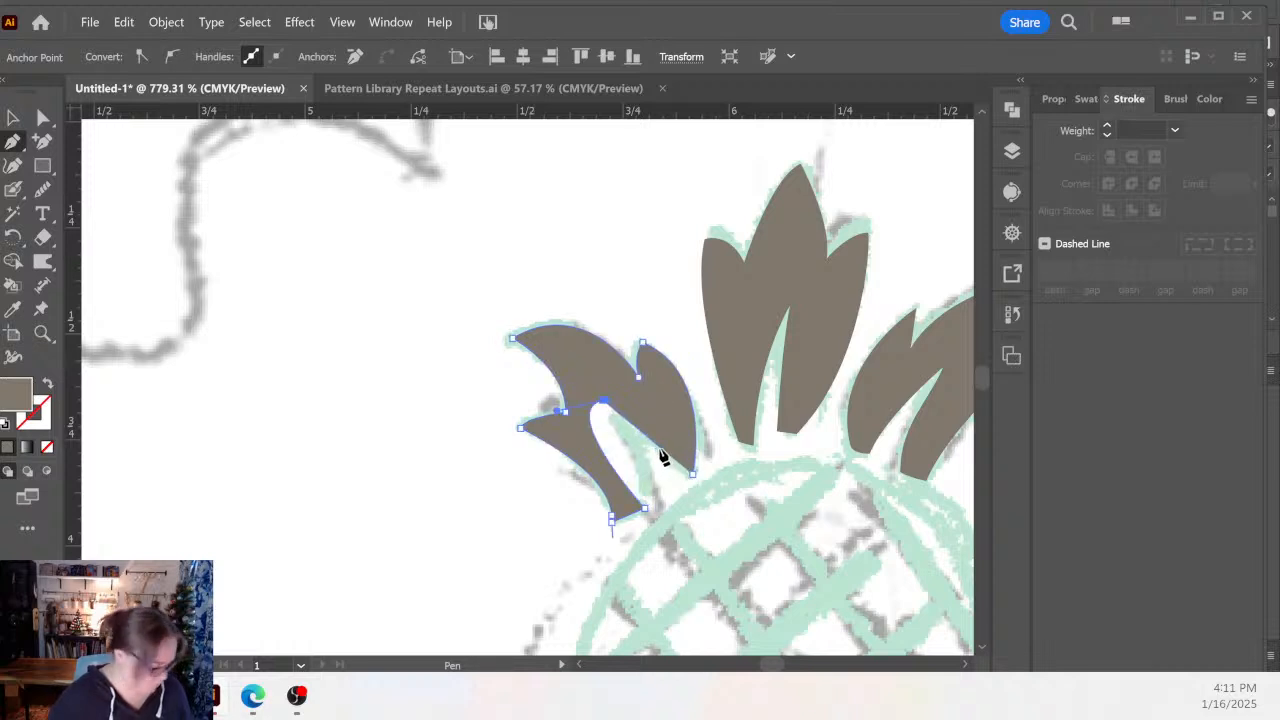
mouse_move(678, 478)
left_mouse_down()
mouse_move(683, 514)
mouse_move(680, 491)
mouse_move(697, 480)
left_mouse_up()
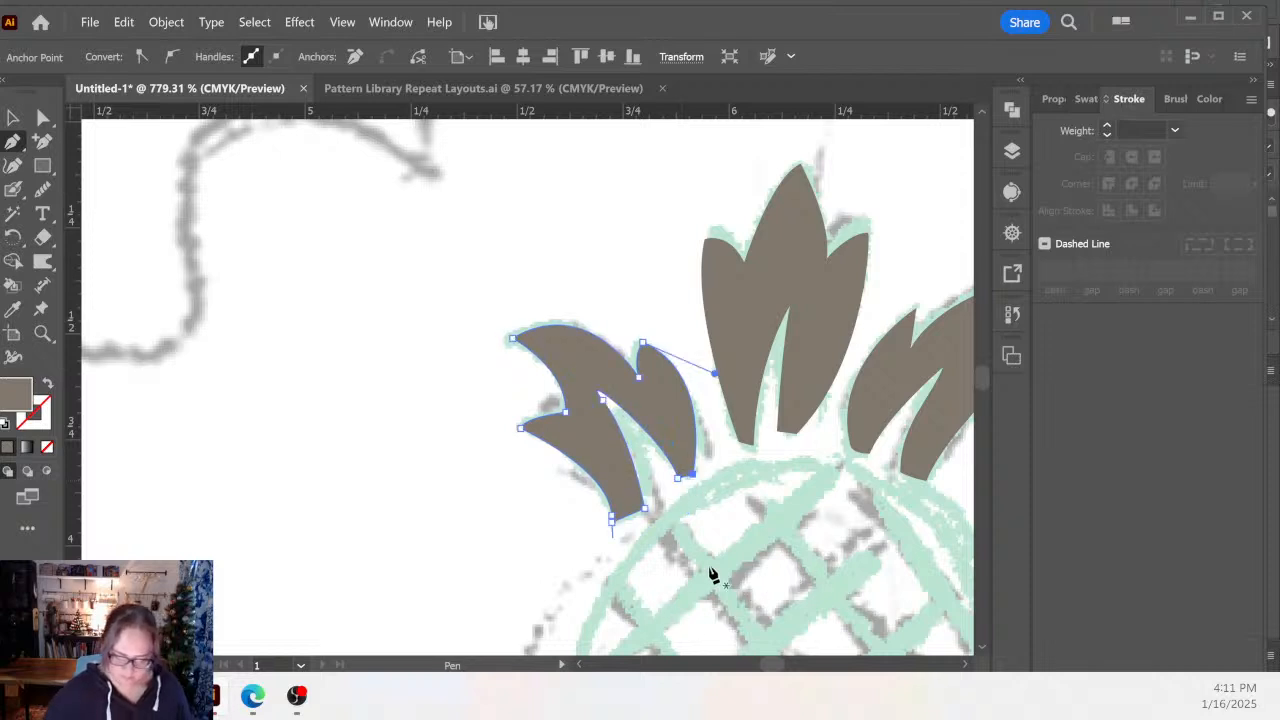
Reshape the left crown leaf's inner notch by adjusting its anchor, handles and adjoining curves to follow the sketch.
left_click_drag(794, 534, 758, 466)
key("a")
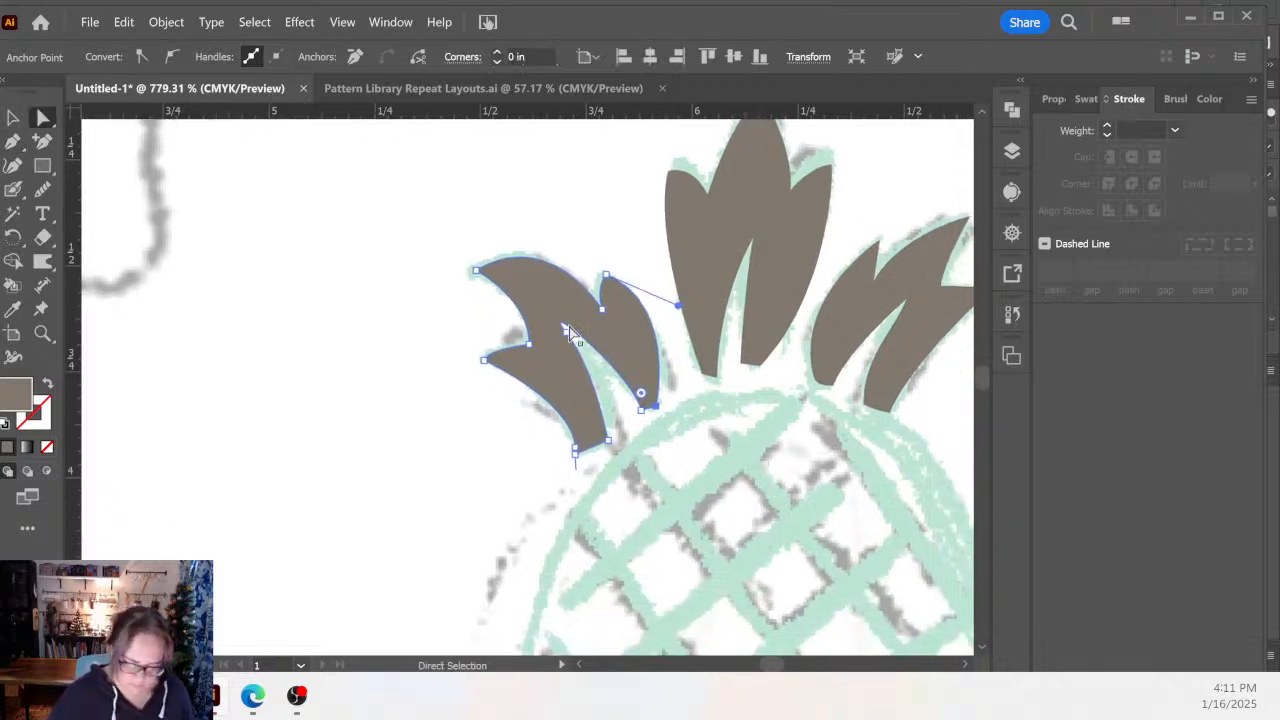
left_click(566, 331)
mouse_move(562, 324)
left_mouse_down()
mouse_move(574, 323)
mouse_move(573, 341)
left_mouse_up()
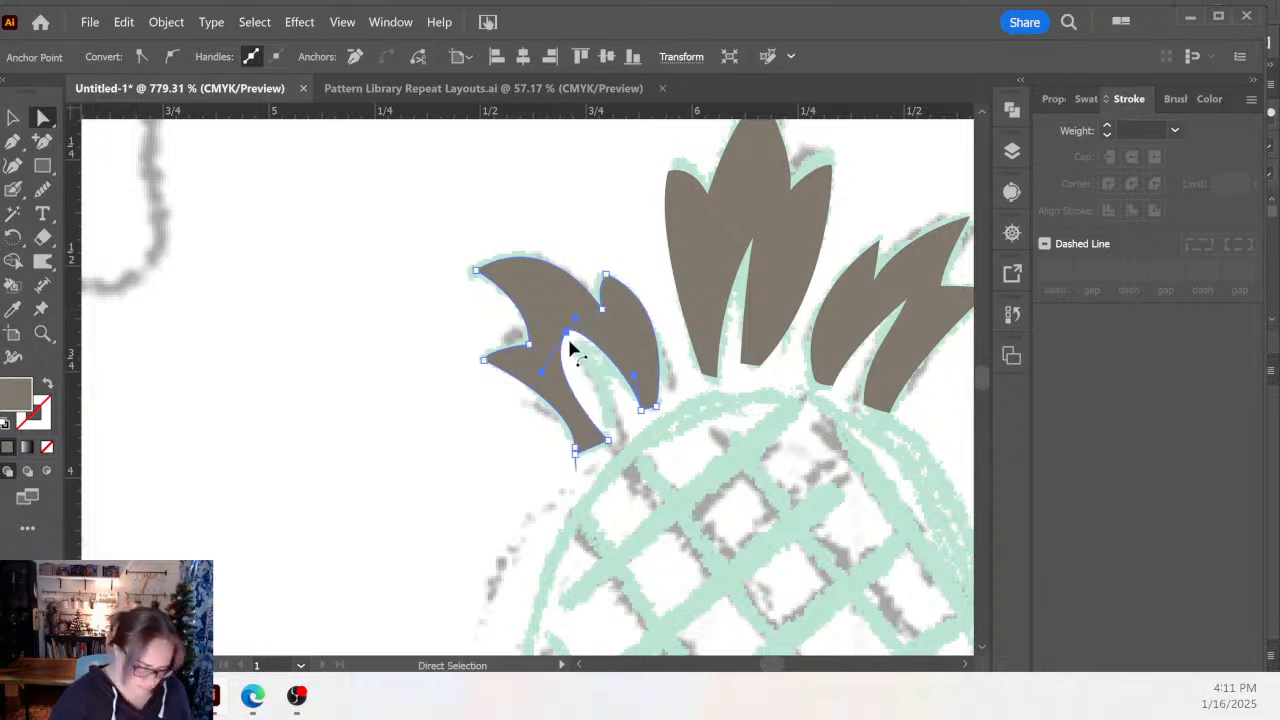
left_click(567, 332, "alt")
left_click_drag(542, 371, 571, 381)
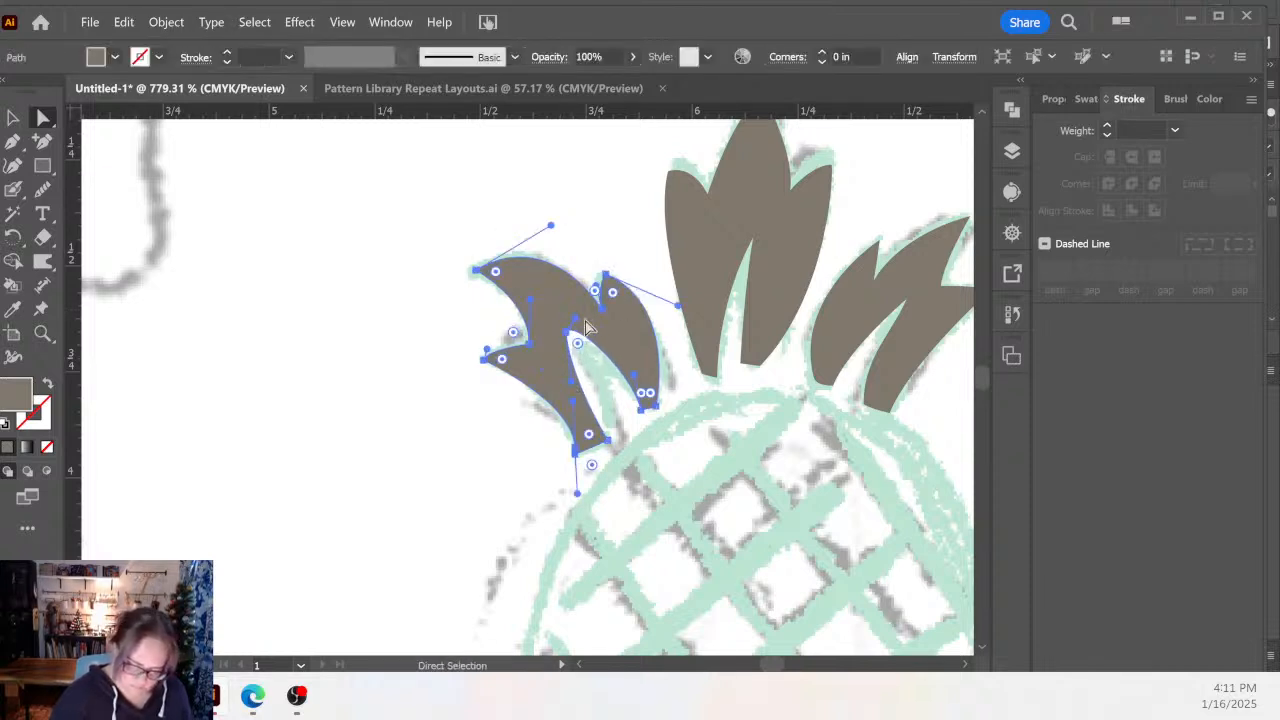
left_click_drag(575, 318, 576, 317)
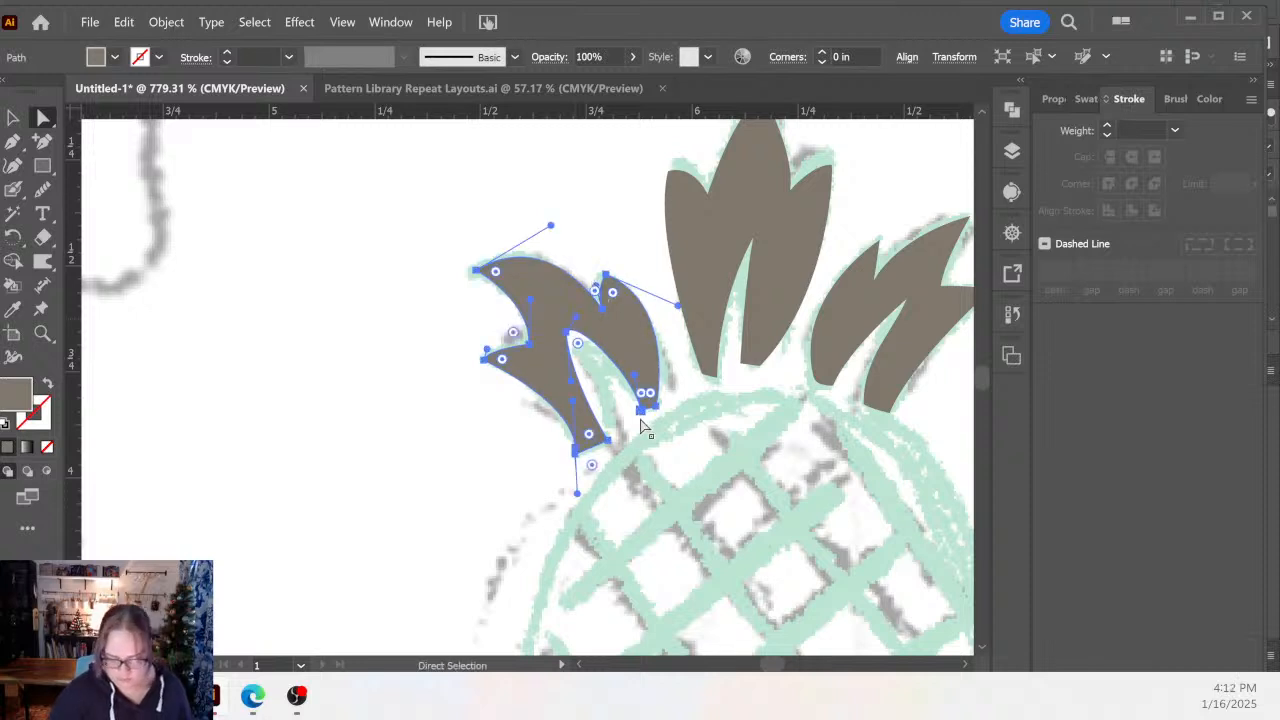
left_click(641, 411)
left_click_drag(634, 375, 621, 375)
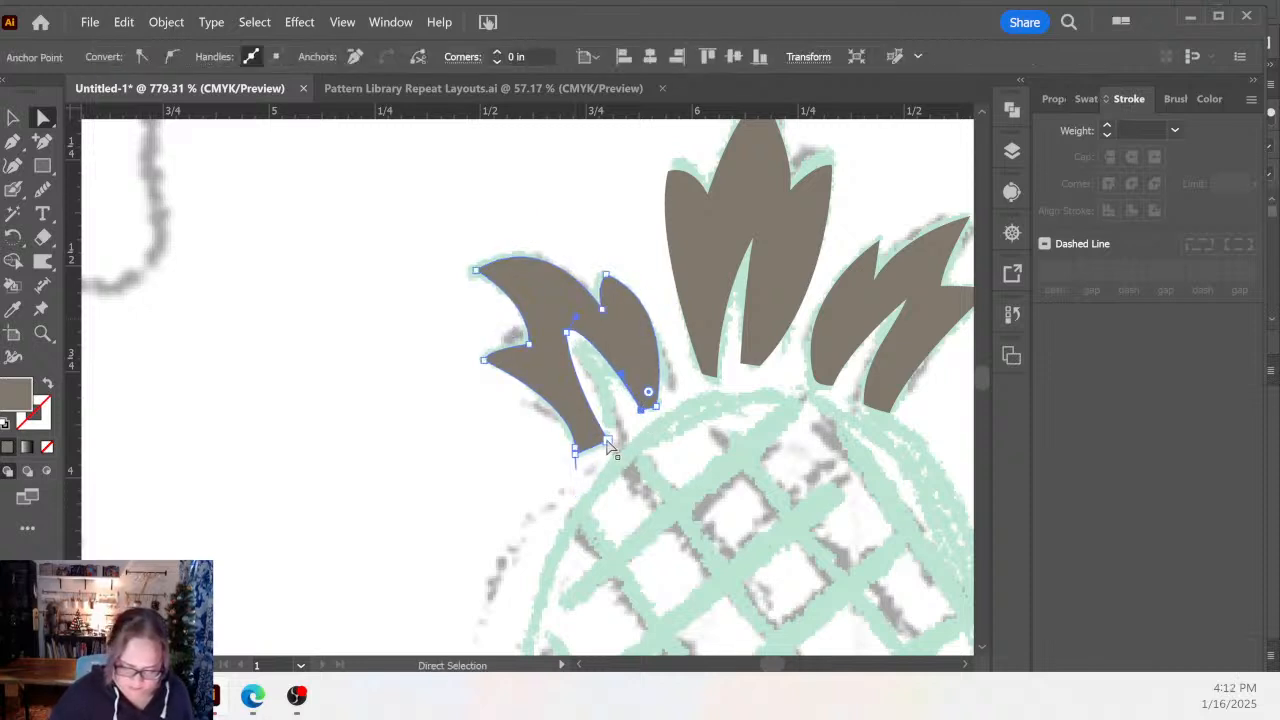
left_click(585, 392)
left_click_drag(605, 397, 618, 398)
Remove the extra anchor at the lower lobe's base on the left leaf and reshape the remaining corner.
left_click(576, 455)
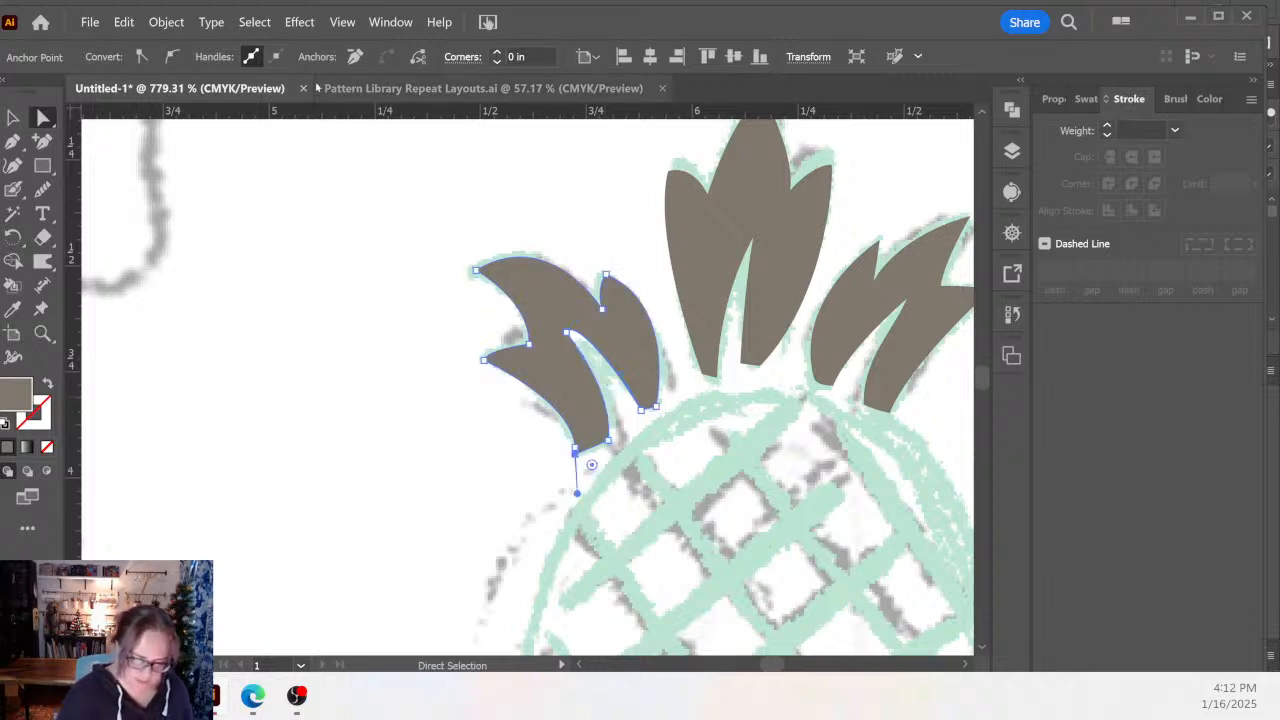
left_click(355, 57)
left_click(575, 448)
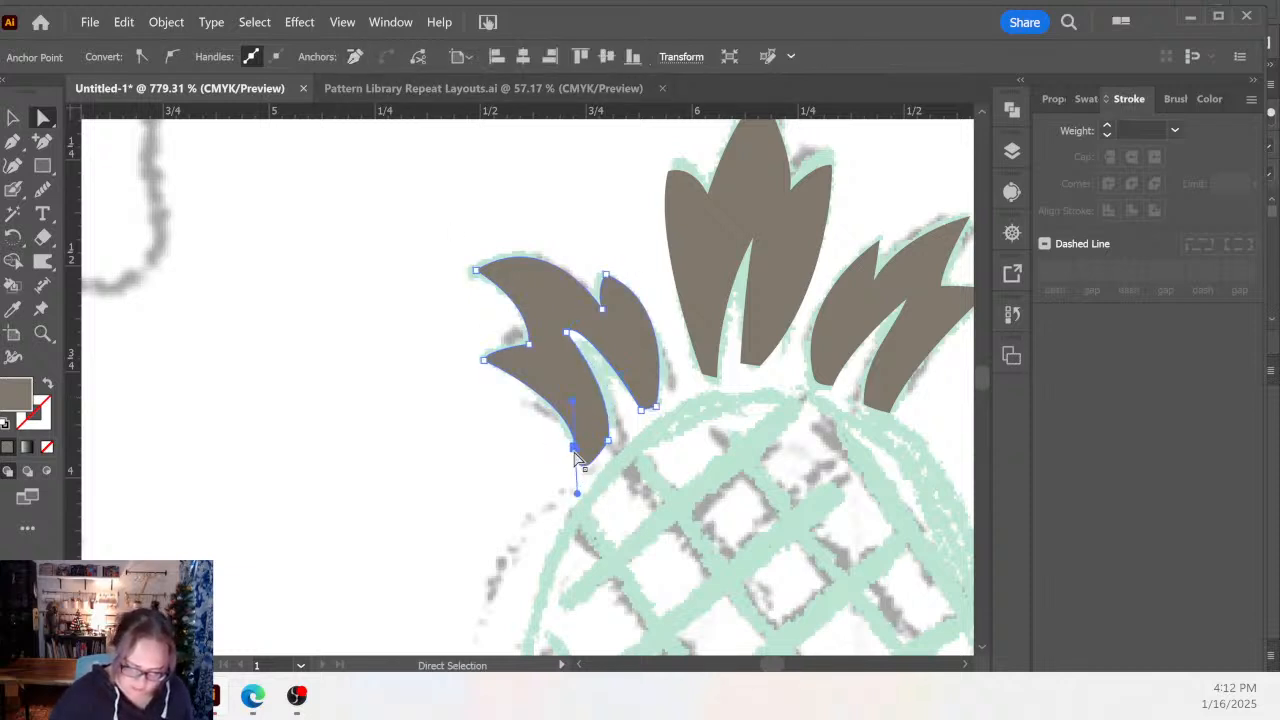
left_click_drag(575, 447, 577, 458)
left_click_drag(579, 504, 600, 467)
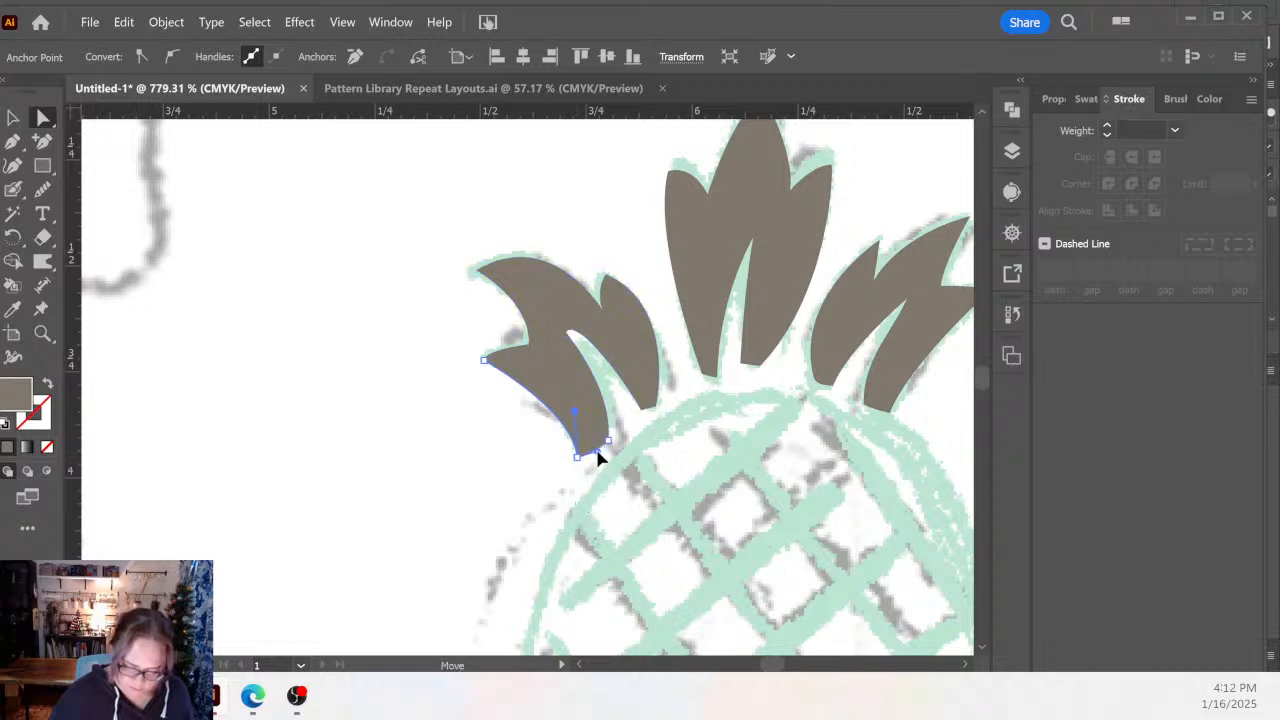
Swap the left leaf's fill and stroke, set a round corner join, and swap the colours back.
left_click(47, 384)
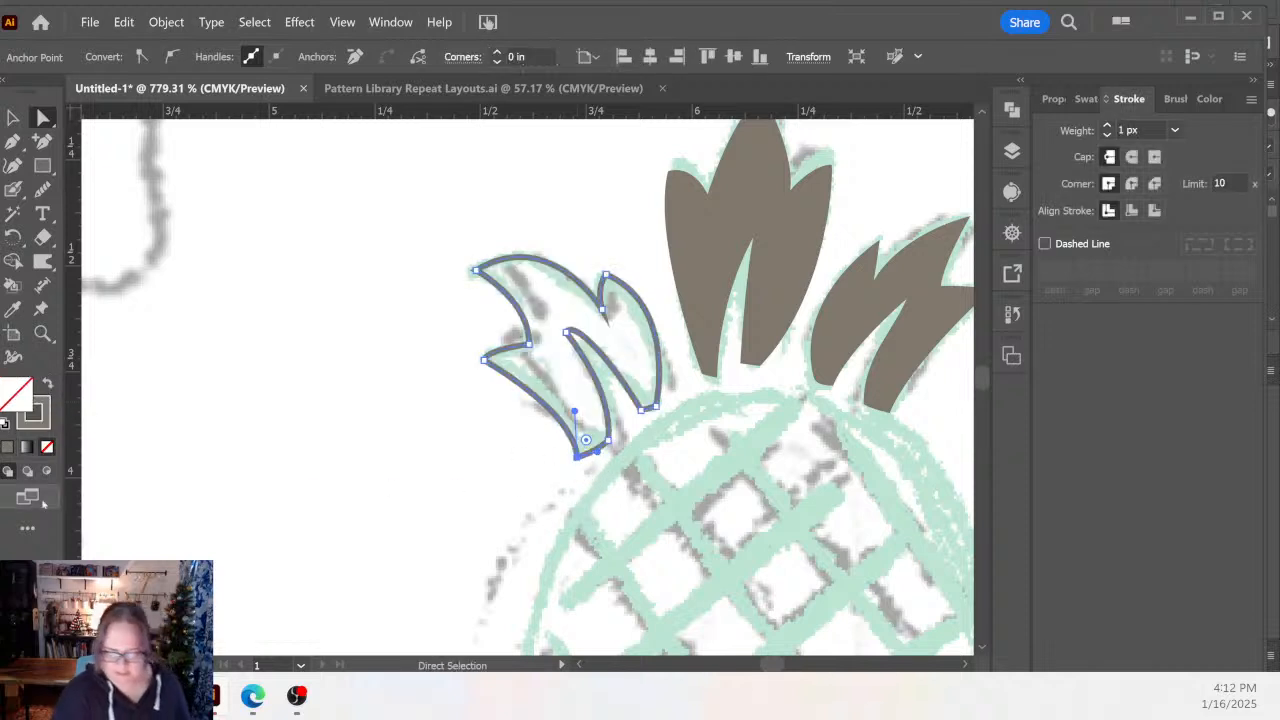
left_click(1132, 185)
left_click(47, 385)
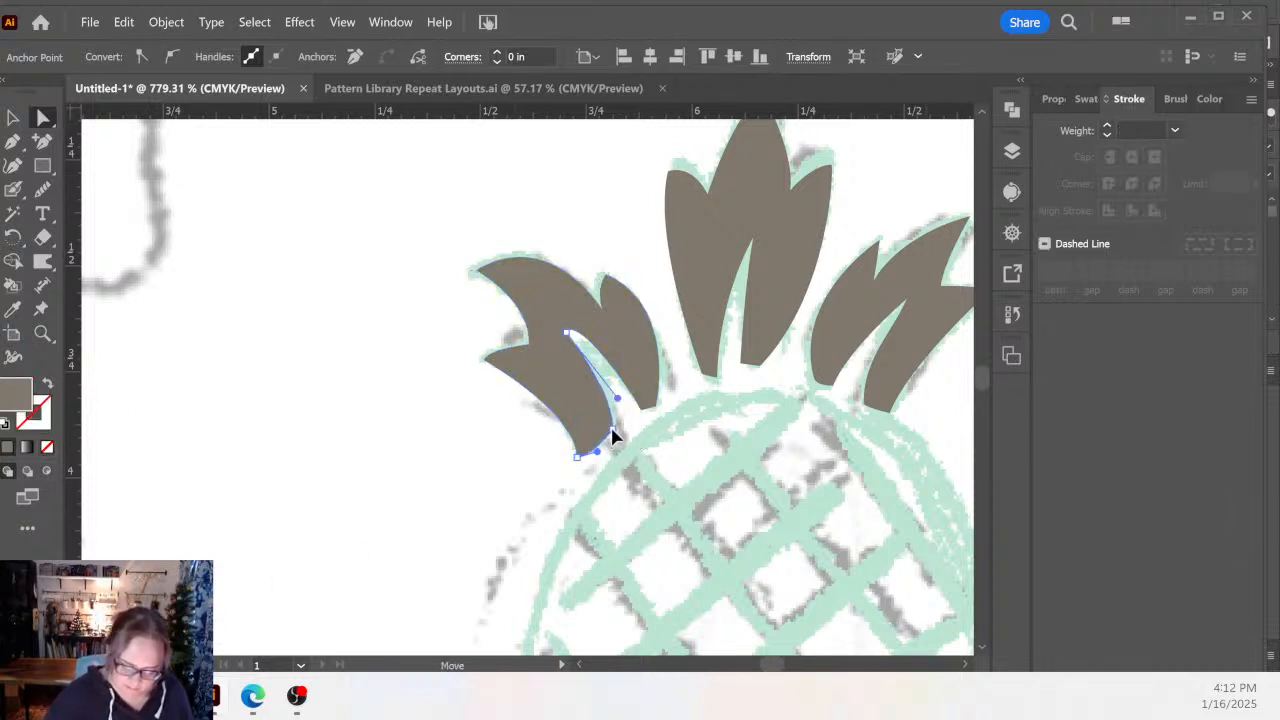
Refine the left leaf's lower lobe base and adjust the curve handle at its inner notch.
left_click(584, 444)
left_click_drag(584, 444, 579, 453)
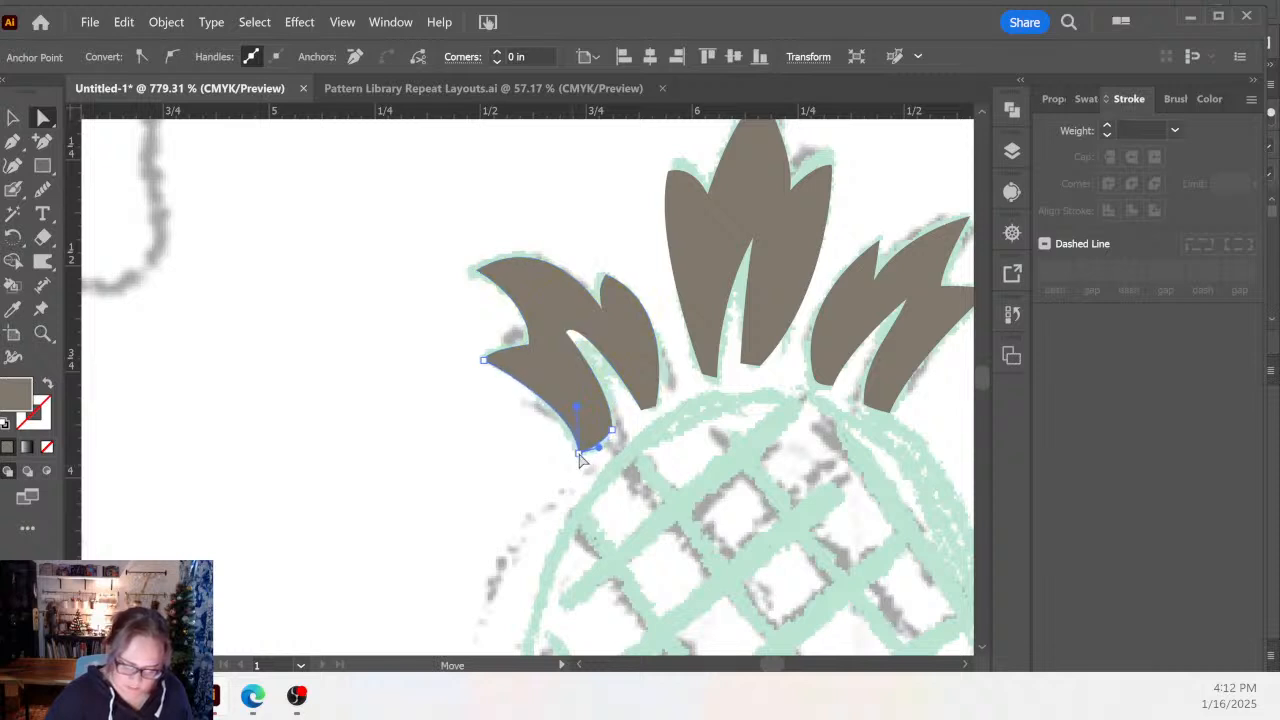
left_click(568, 332)
left_click_drag(578, 332, 585, 345)
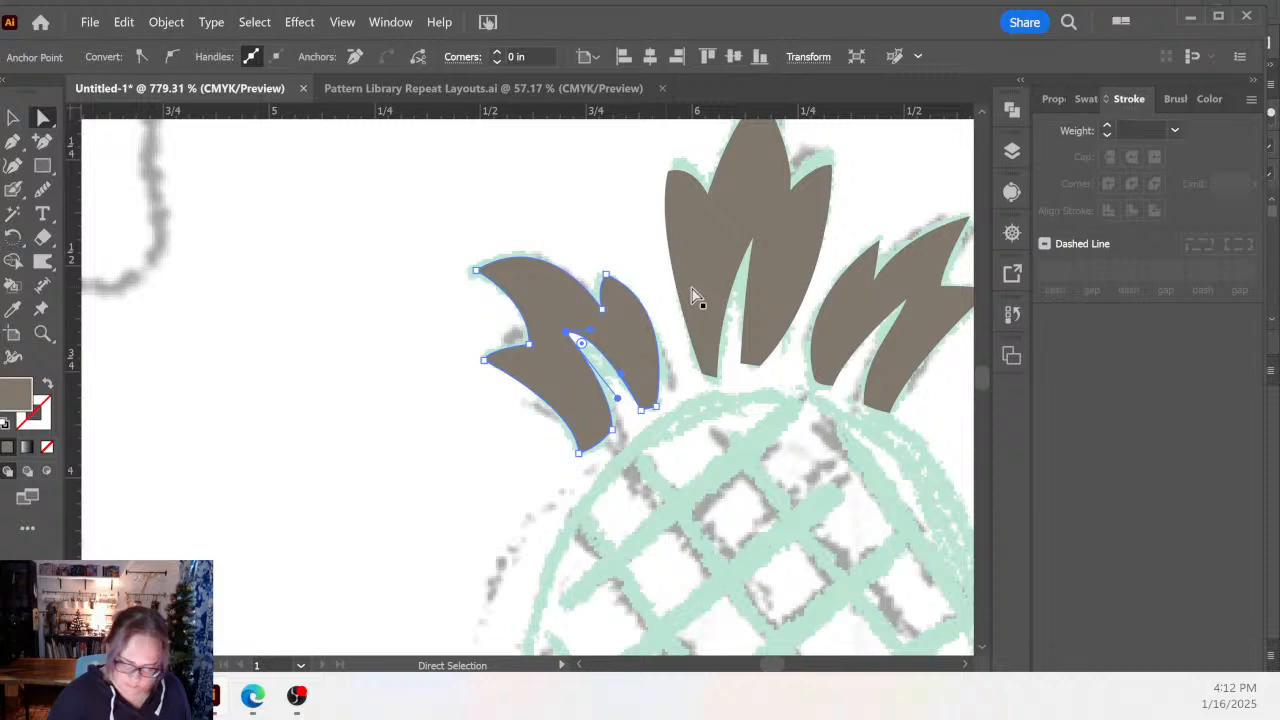
Examine the pineapple body, side leaves and base in the sketch, and compare them with the traced crown.
left_click(703, 423)
key("space")
left_click_drag(911, 515, 511, 262)
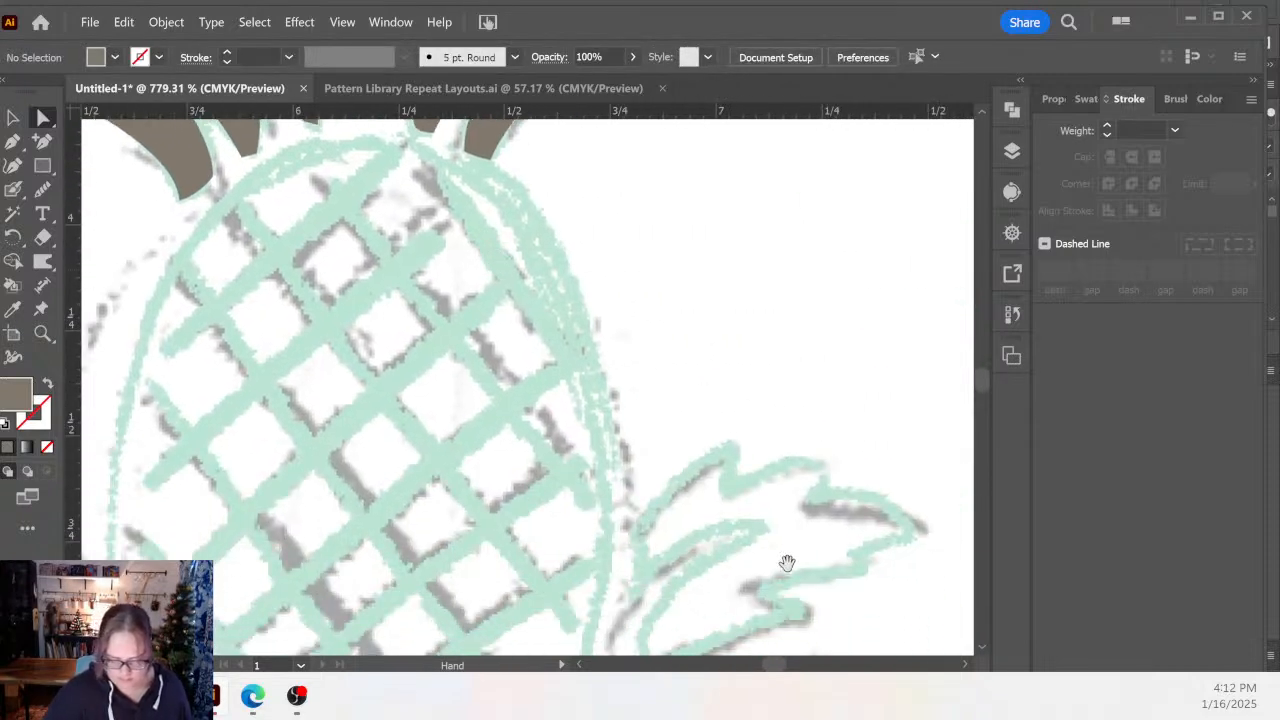
left_click_drag(787, 563, 608, 243)
left_click_drag(690, 448, 830, 432)
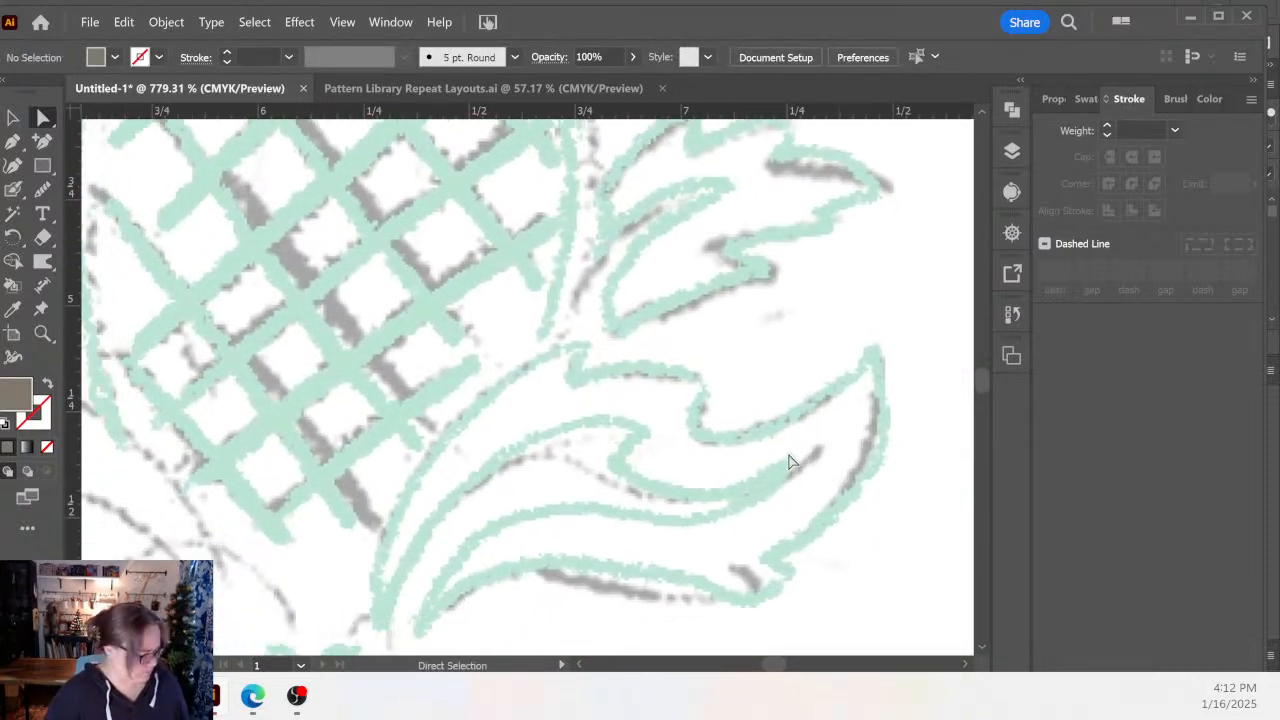
key("z")
left_click(654, 446, "alt")
key("space")
left_click_drag(503, 286, 680, 354)
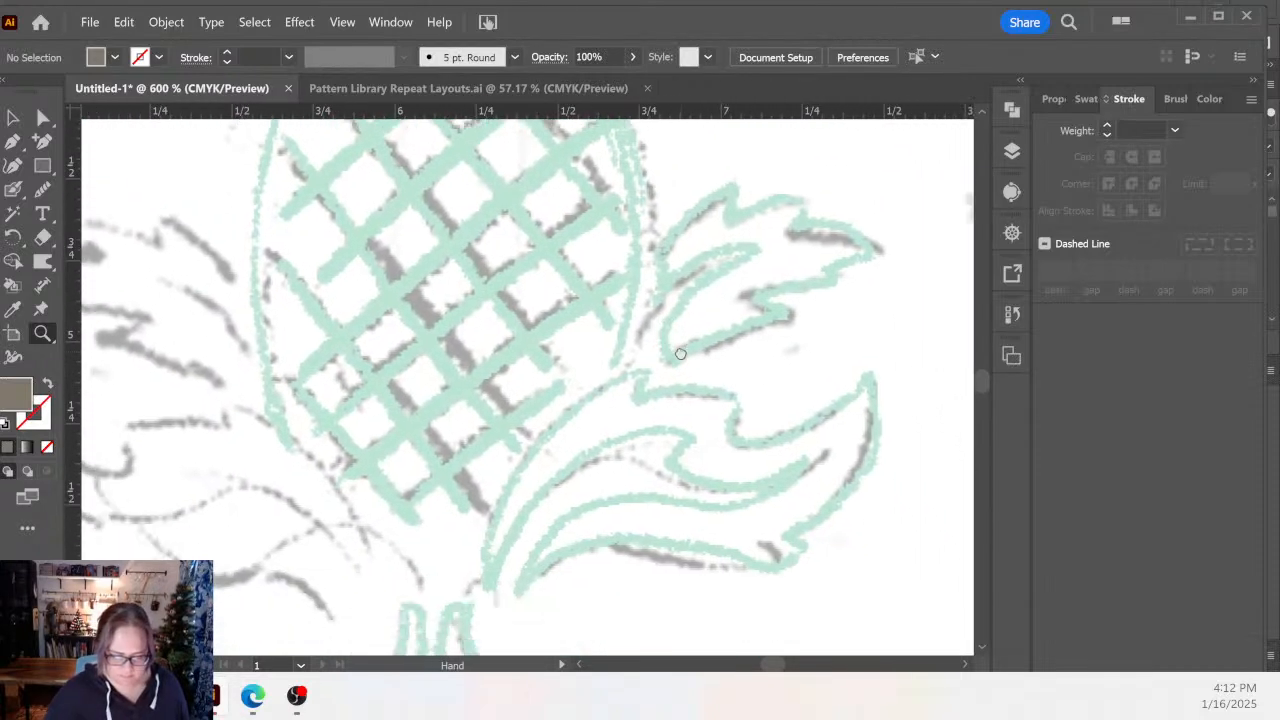
left_click(638, 413, "alt")
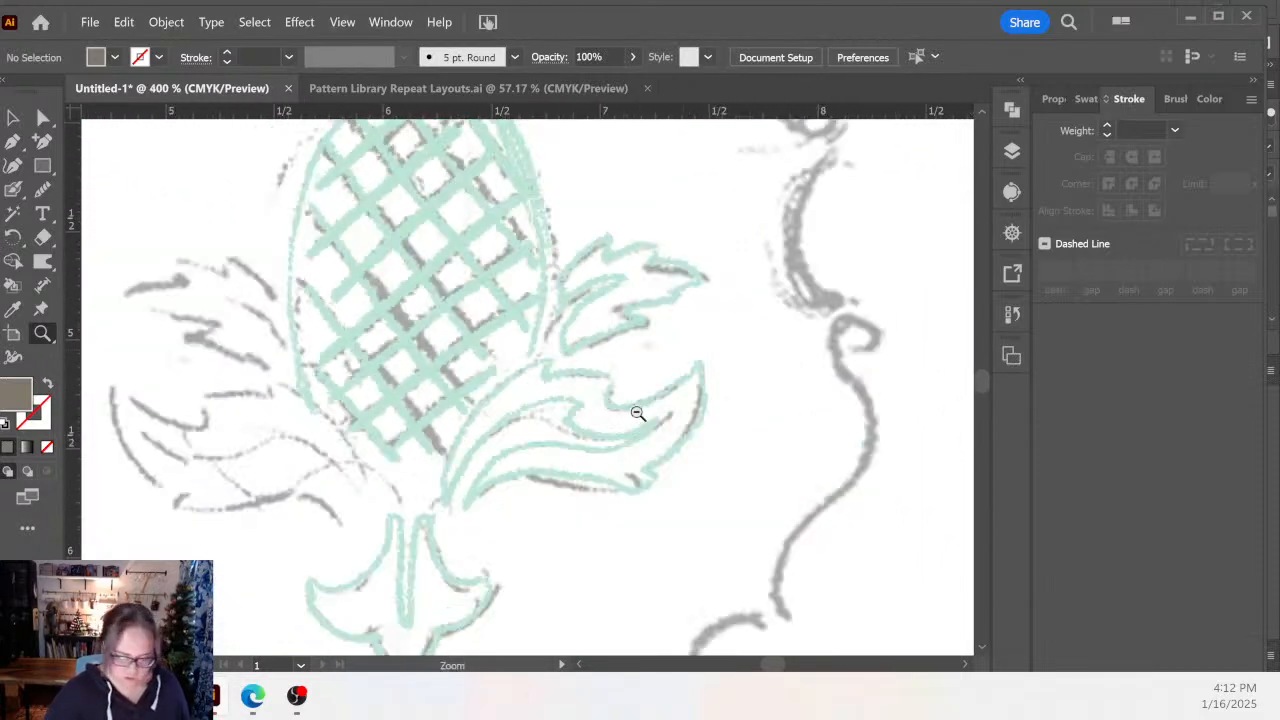
key("space")
left_click_drag(512, 298, 690, 550)
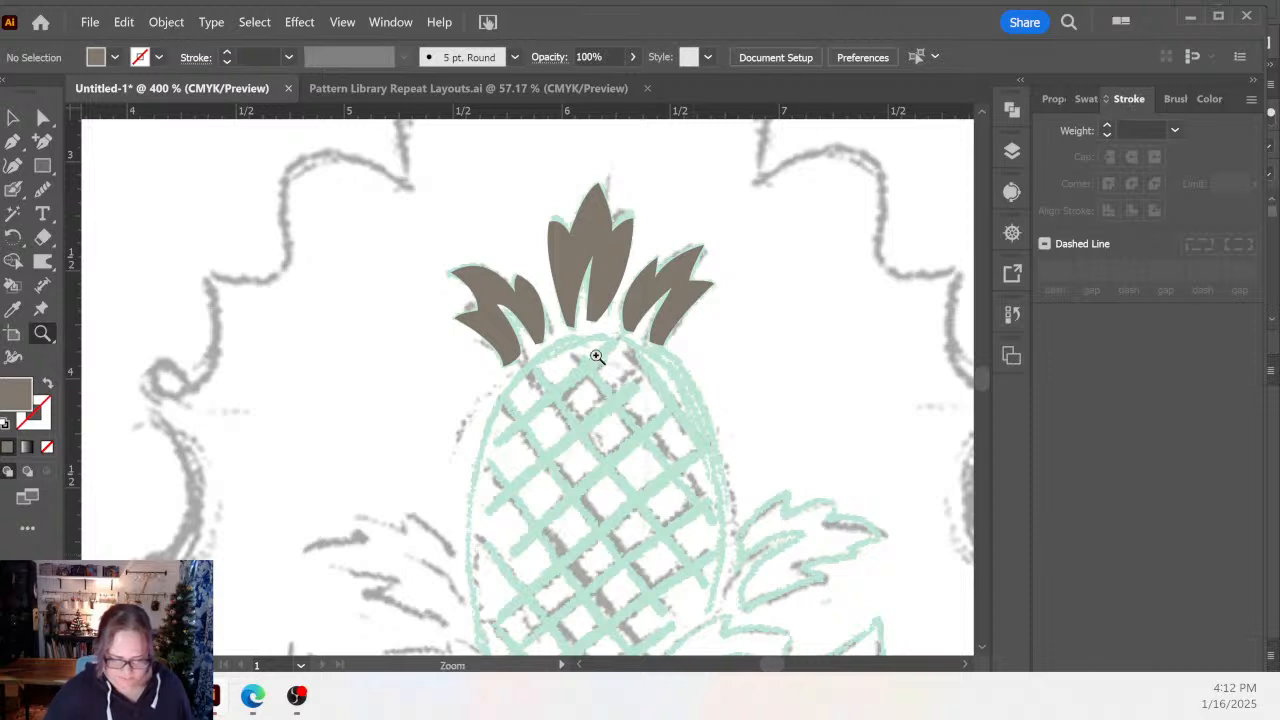
Adjust the centre crown leaf's base corners, right tip and right-side curve with the Direct Selection tool.
key("a")
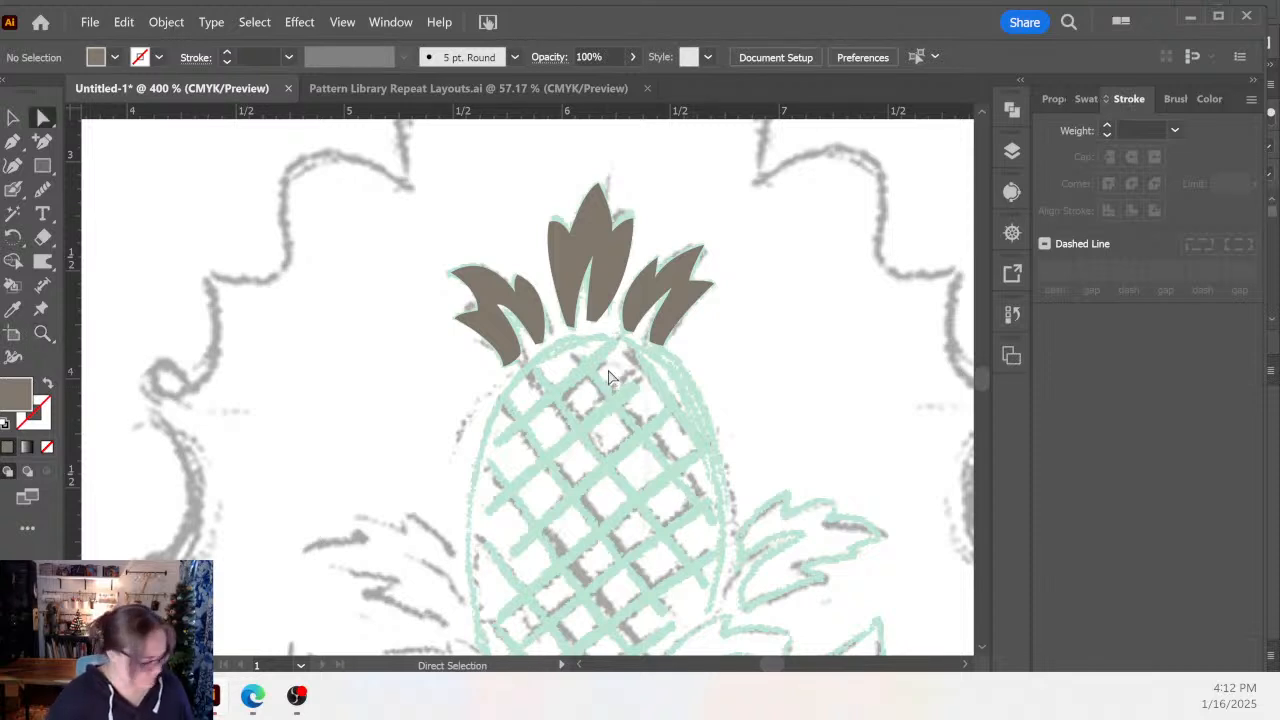
left_click(597, 322)
left_click_drag(597, 321, 590, 323)
left_click_drag(633, 217, 632, 215)
left_click_drag(601, 324, 605, 323)
left_click_drag(642, 285, 634, 282)
left_click_drag(567, 331, 567, 331)
Shape the centre crown leaf's inner notch by adjusting both curve handles at its peak.
left_click_drag(593, 257, 589, 259)
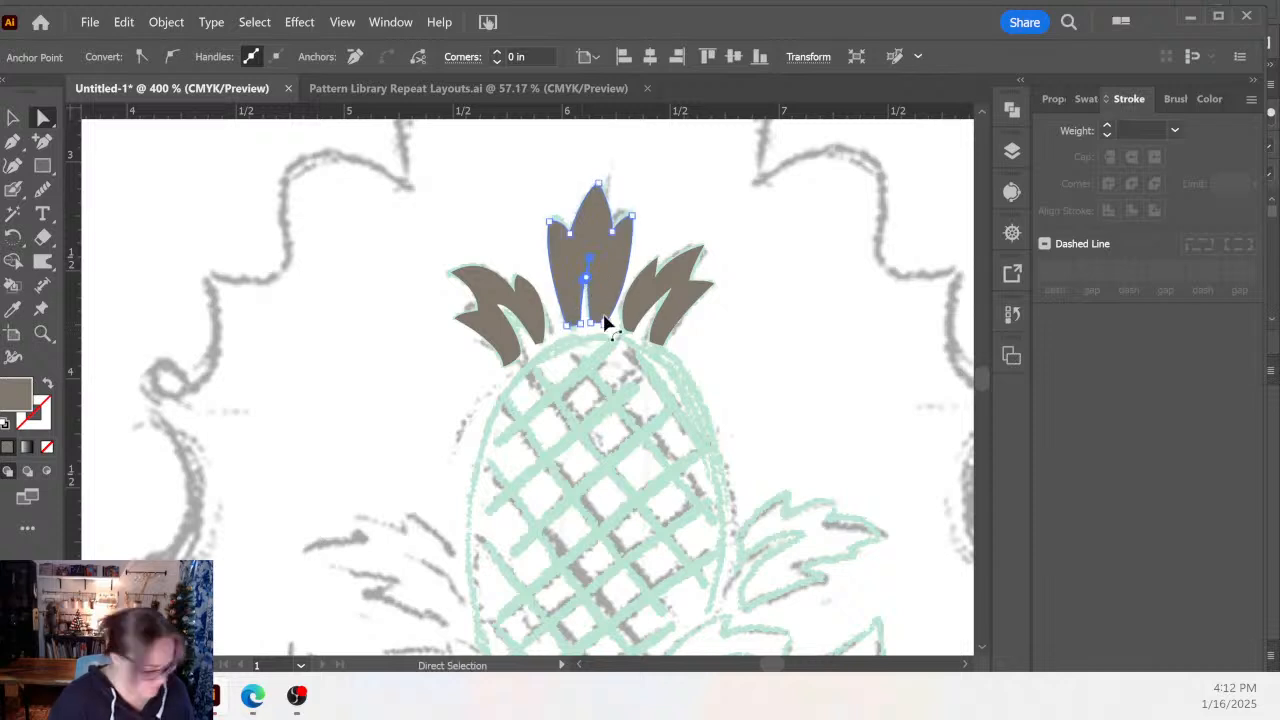
key("z")
left_click(601, 302)
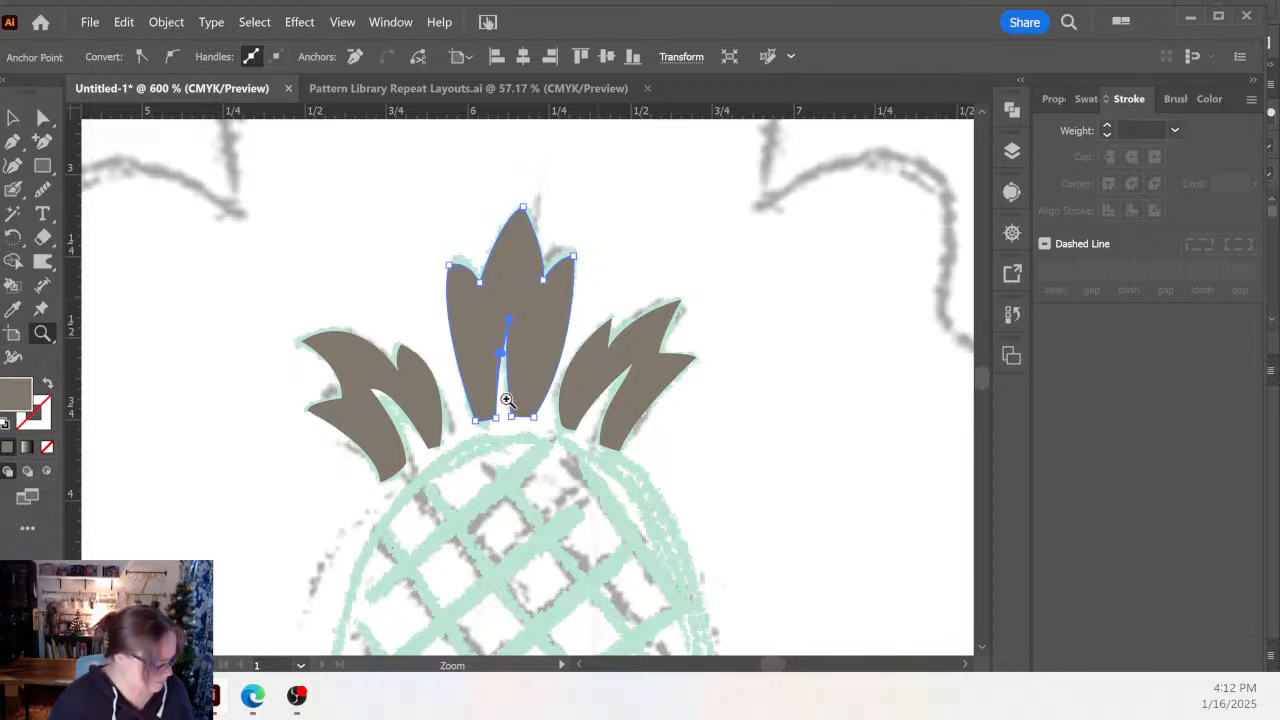
key("a")
left_click_drag(505, 362, 521, 369)
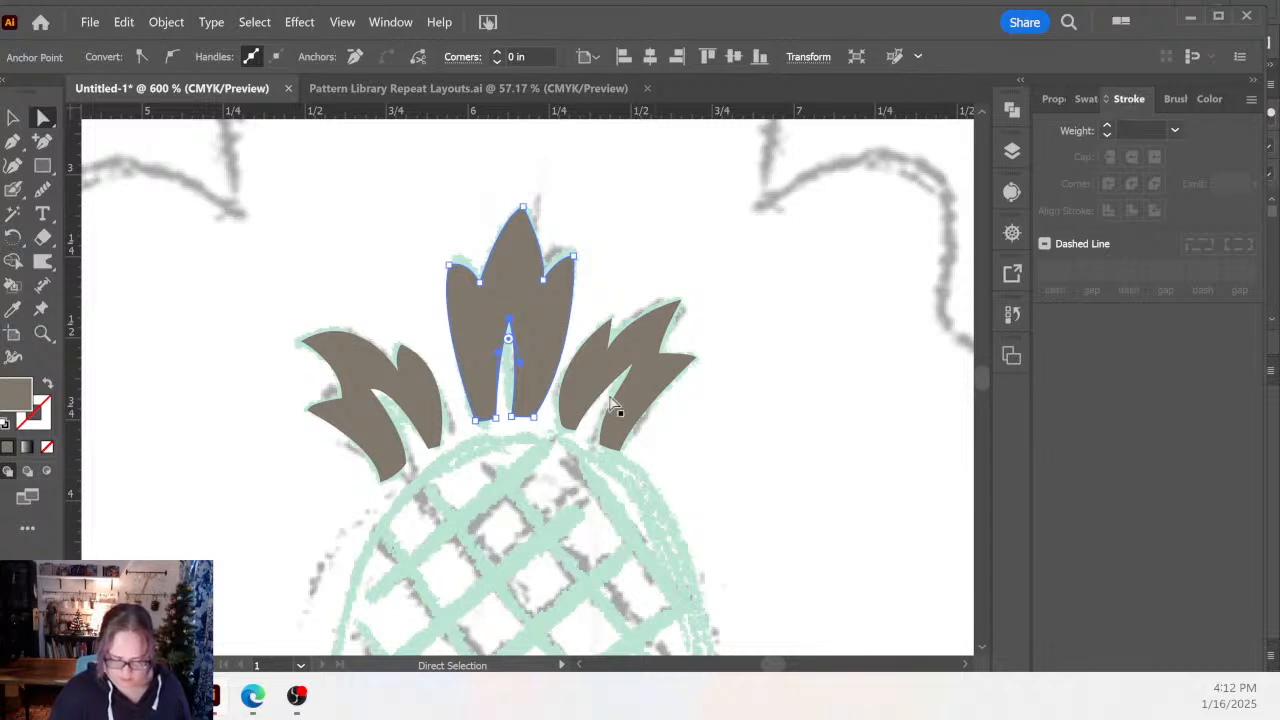
Replace the right crown leaf with a reflected copy of the left leaf, positioned over the sketched right leaf.
left_click(660, 396)
key("Delete")
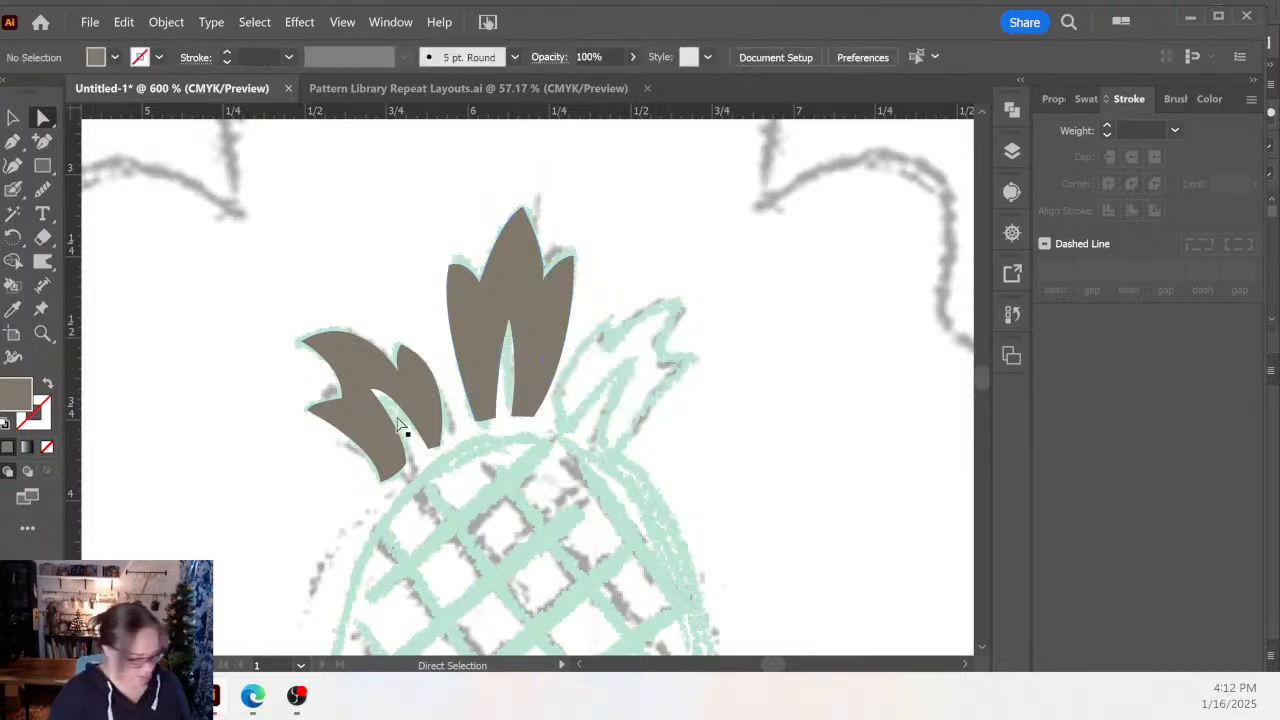
left_click(420, 415)
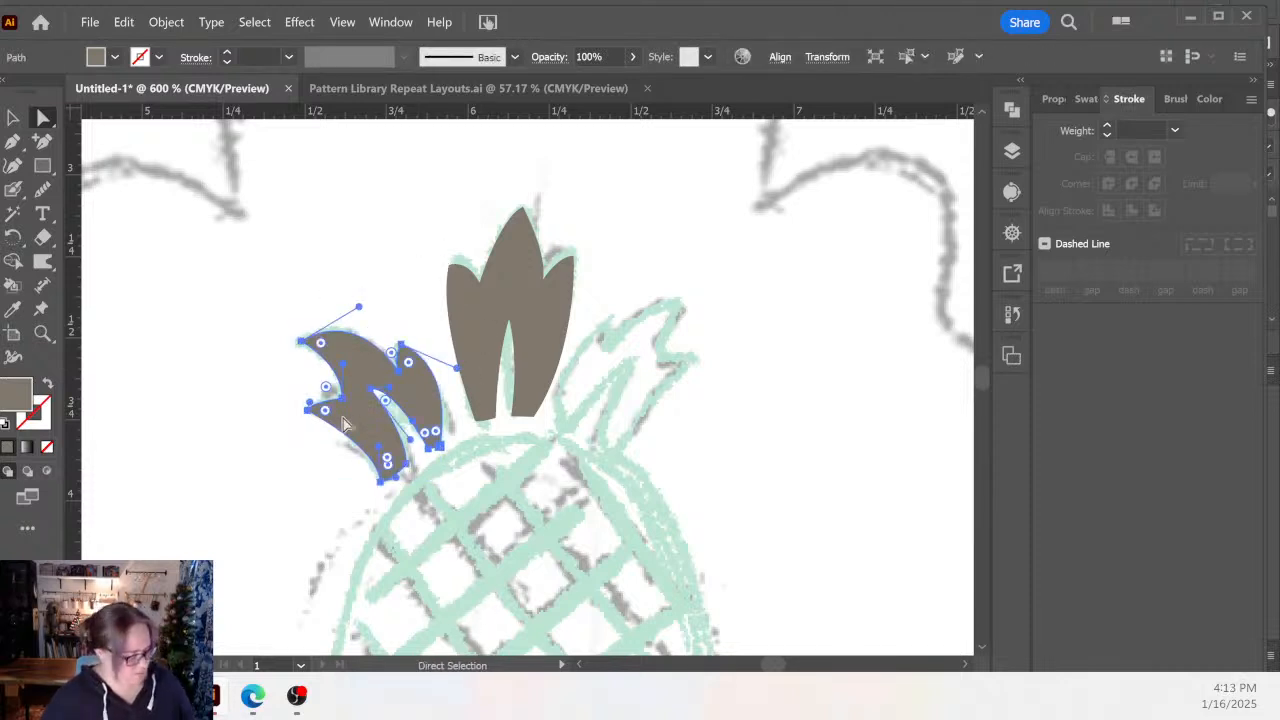
key("o")
left_click_drag(443, 395, 325, 487)
key("v")
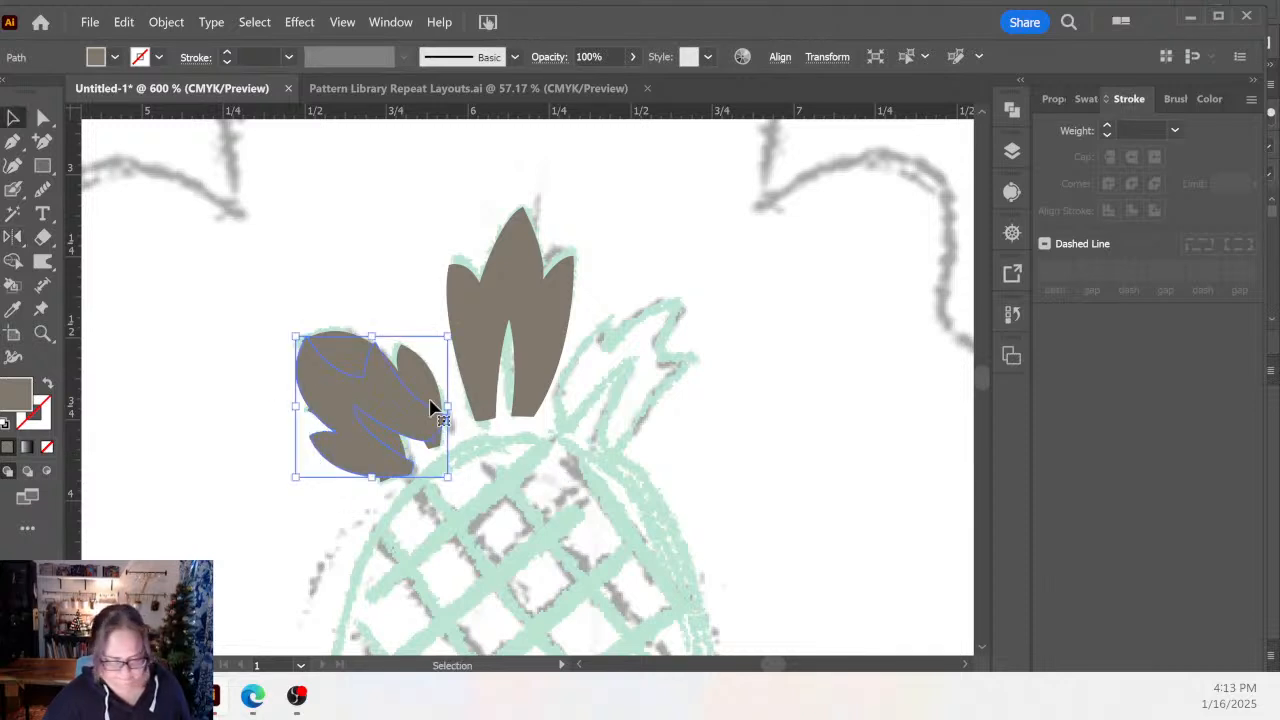
left_click_drag(434, 409, 535, 571, "alt")
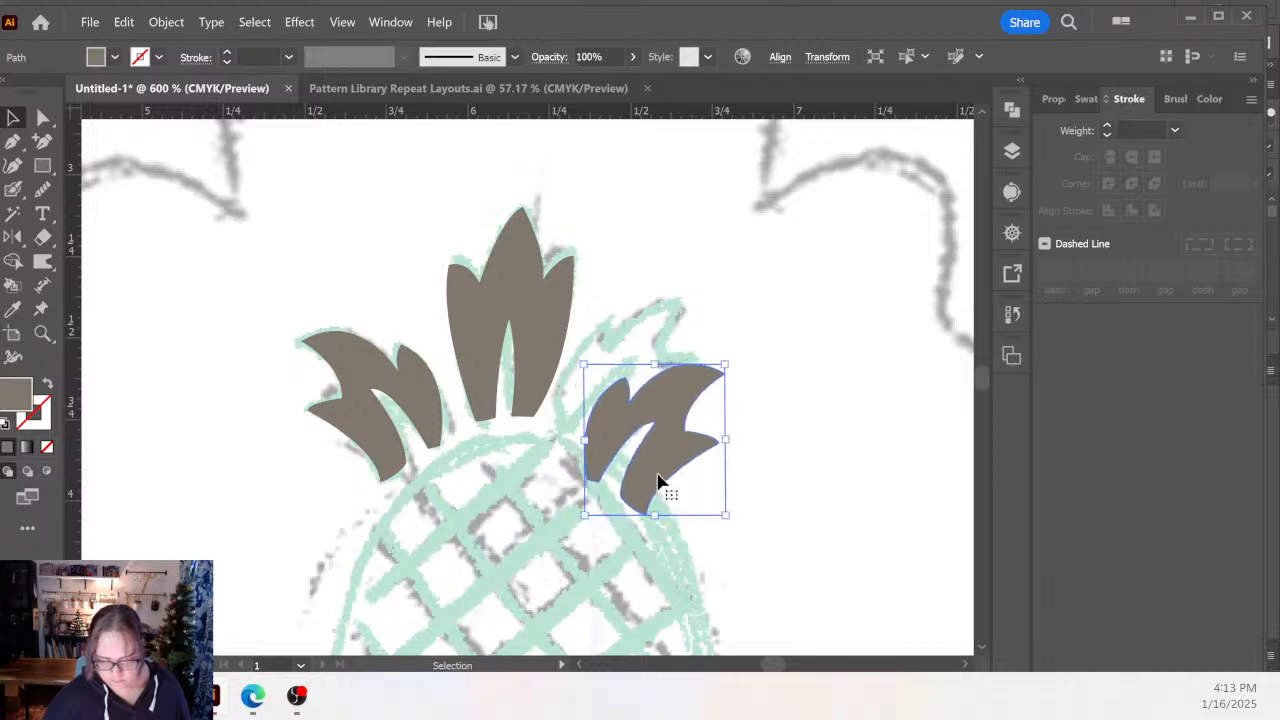
left_click_drag(658, 482, 634, 432)
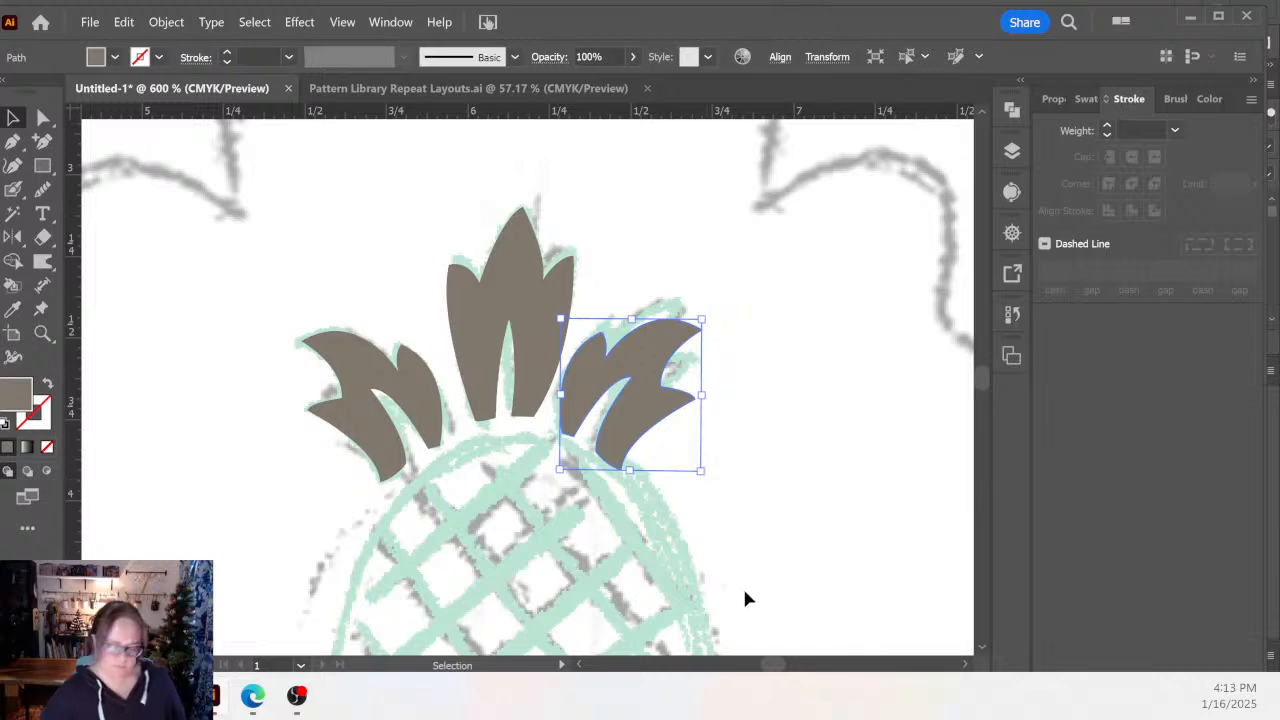
Examine the untraced side leaves, stem ornament and surrounding frame in the lower part of the sketch.
key("space")
left_click_drag(744, 598, 626, 149)
left_click_drag(638, 470, 549, 509)
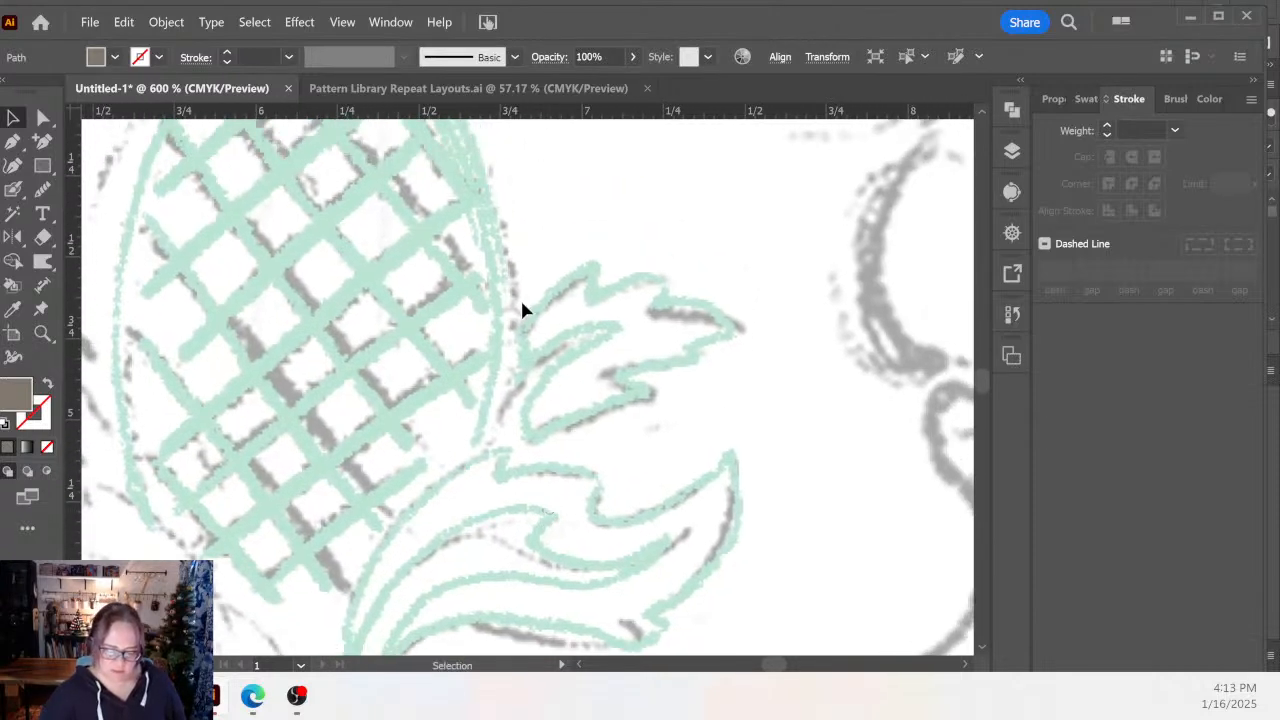
key("z")
left_click(498, 488, "alt")
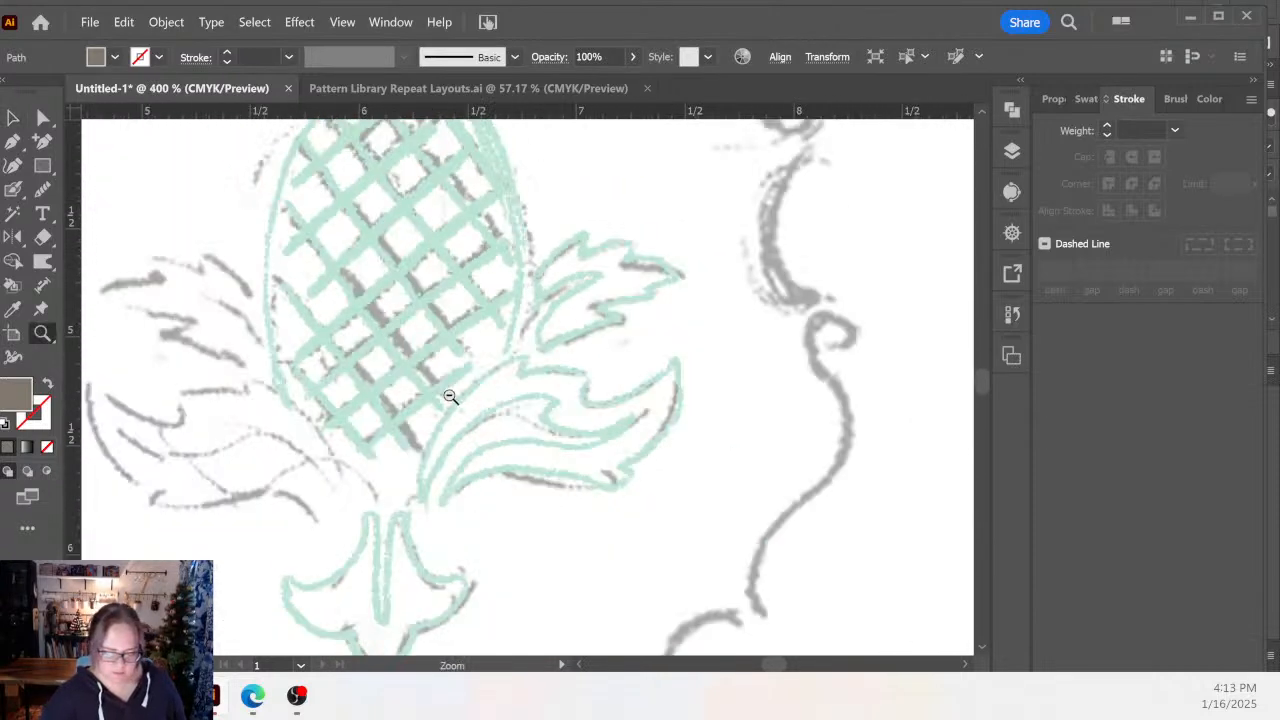
left_click(453, 382, "alt")
key("space")
left_click_drag(508, 420, 530, 506)
left_click(298, 620)
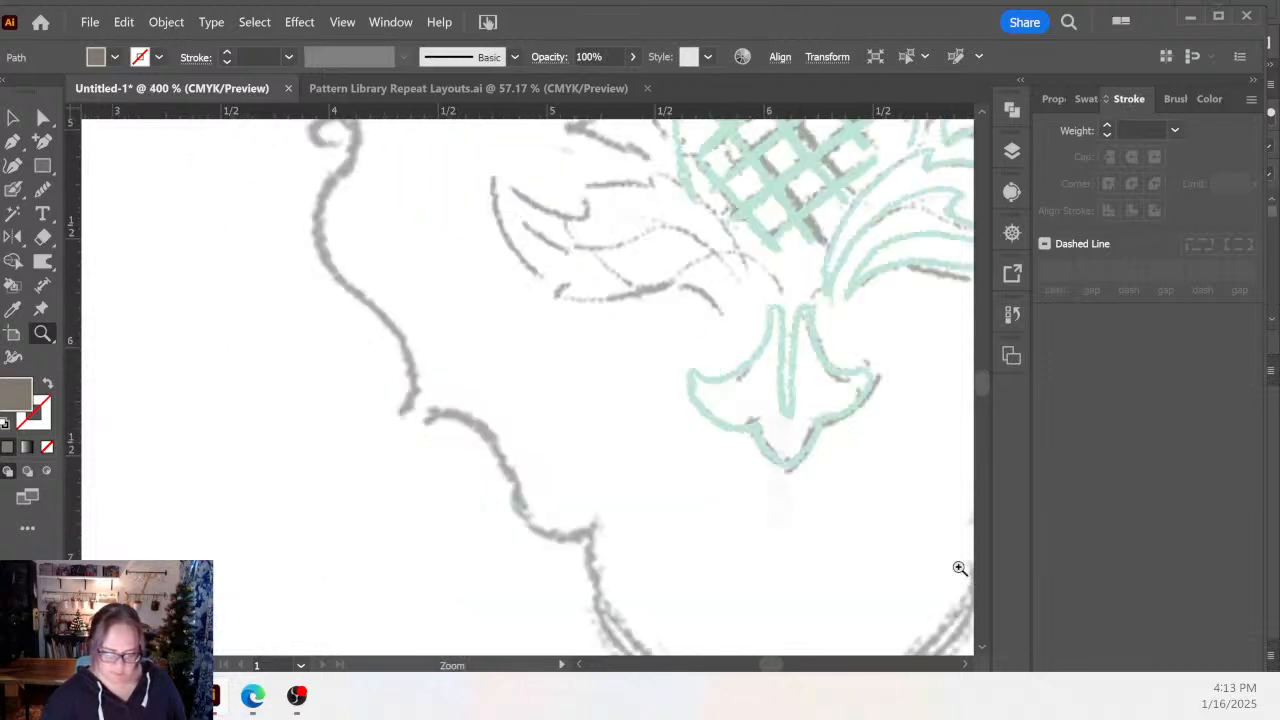
Start tracing the upper right side leaf with the Pen tool as an unfilled outline, from its base to the first tip.
key("space")
left_click_drag(791, 426, 623, 534)
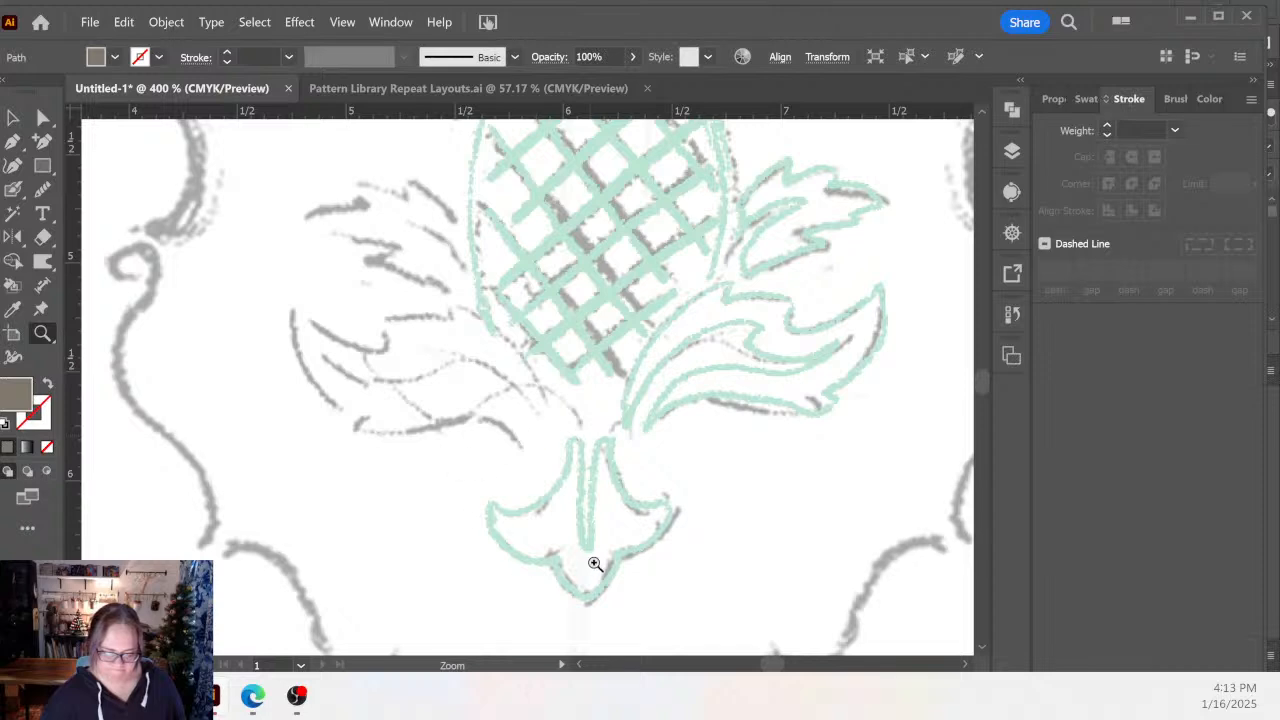
left_click_drag(711, 477, 581, 587)
left_click(648, 334)
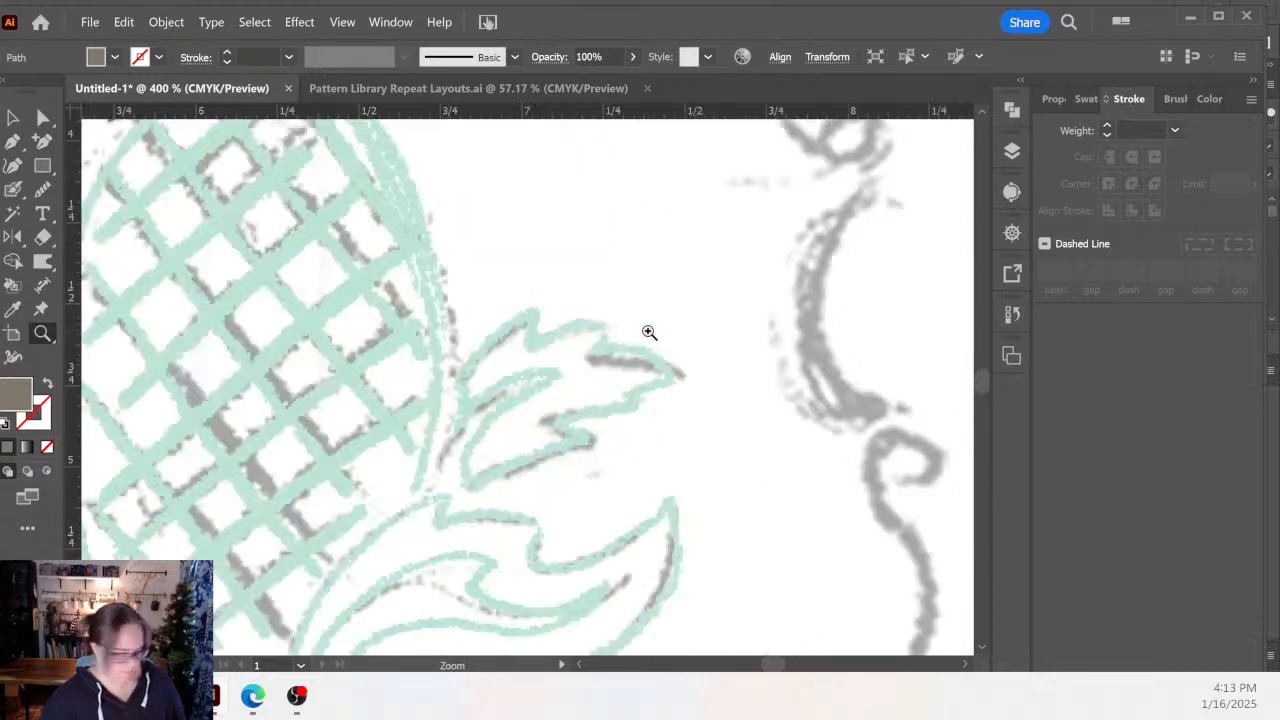
left_click(537, 424)
key("p")
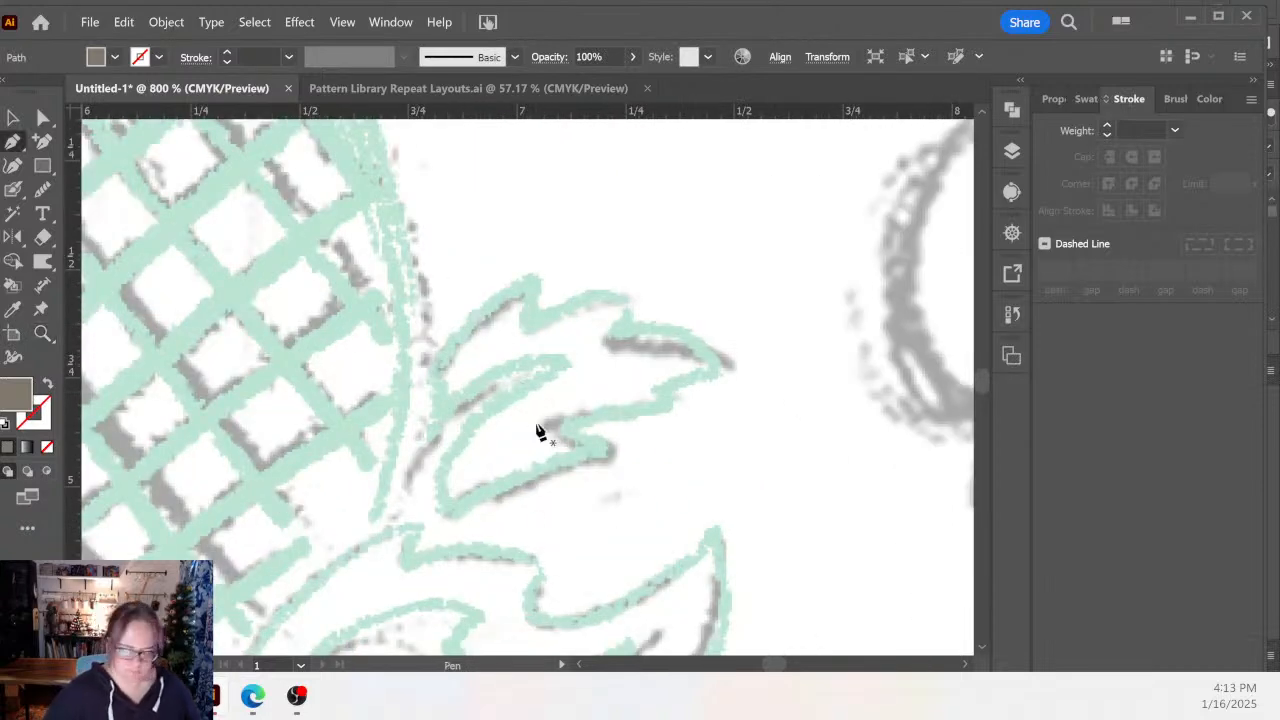
left_click(430, 430)
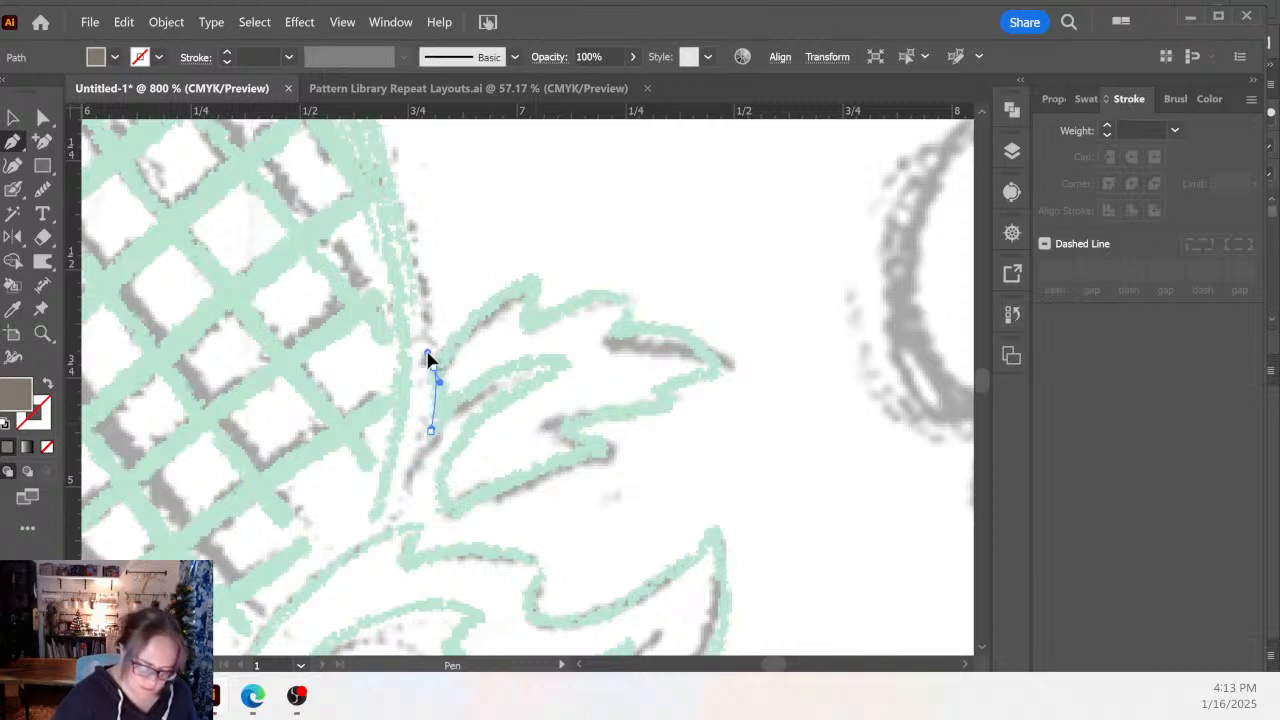
left_click(433, 367)
left_click_drag(525, 274, 554, 274)
left_click(47, 383)
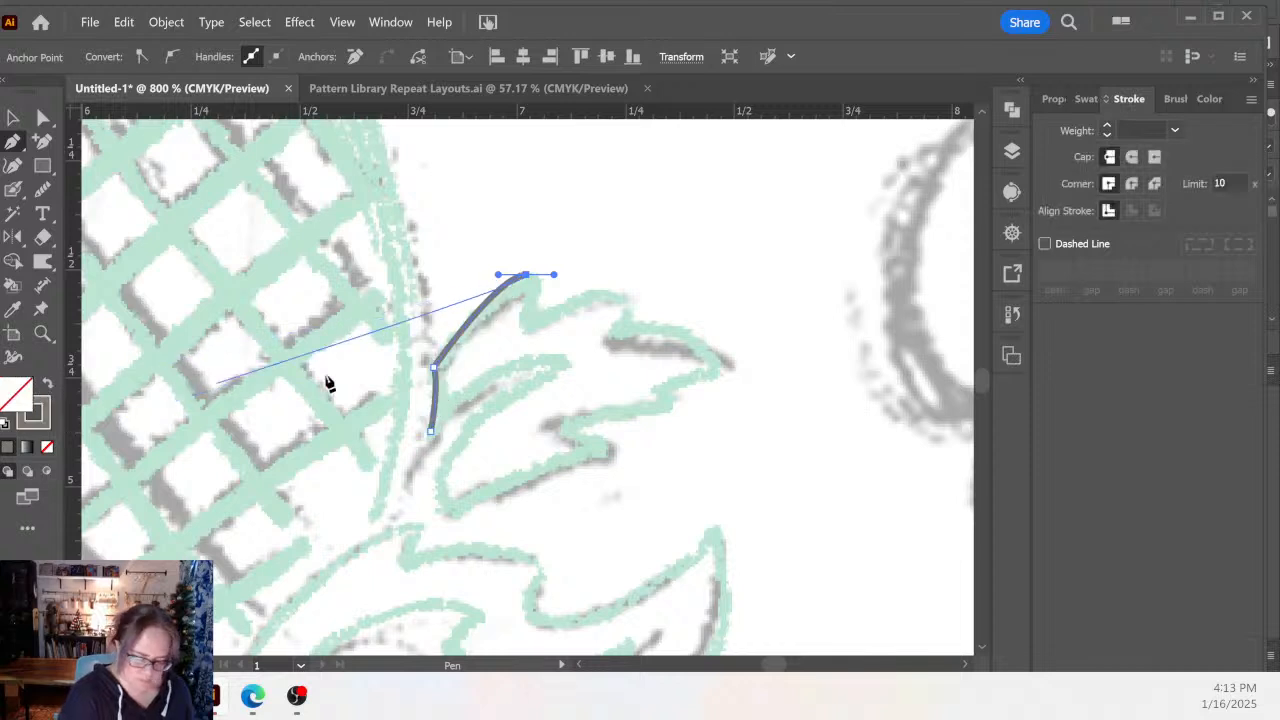
Trace the upper right side leaf's top edge through the first notch, second tip and second notch to its outermost point.
left_click(526, 328)
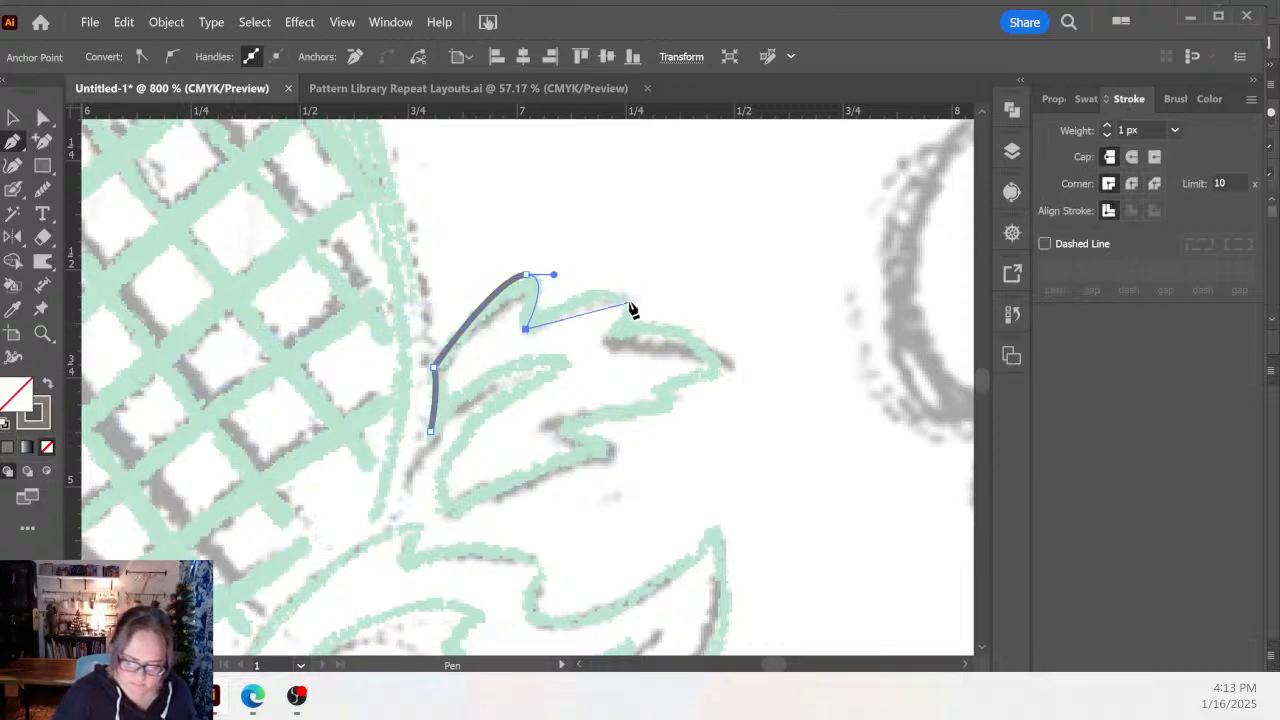
left_click_drag(628, 299, 661, 325)
left_click(629, 300)
left_click(610, 337)
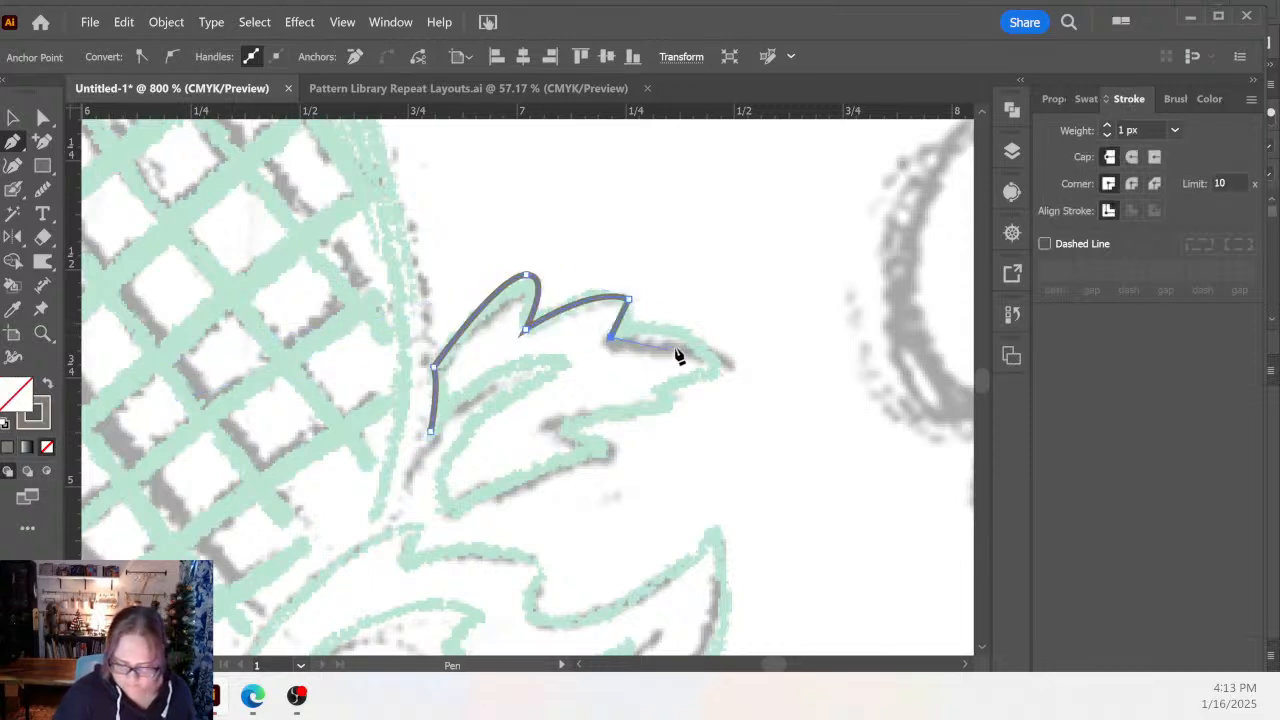
mouse_move(721, 371)
left_mouse_down()
mouse_move(760, 445)
mouse_move(761, 434)
left_mouse_up()
left_click(719, 373)
Trace the upper right side leaf's jagged lower edge through both small tips back to the leaf's base.
left_click_drag(659, 391, 678, 423)
left_click(660, 391)
left_click(676, 410)
left_click(566, 428)
left_click_drag(608, 453, 609, 483)
left_click(608, 453)
left_click_drag(455, 516, 438, 542)
left_click(455, 516)
Trace the curved inner slit of the upper right side leaf and close the path at its starting point.
key("Escape")
left_click(437, 493)
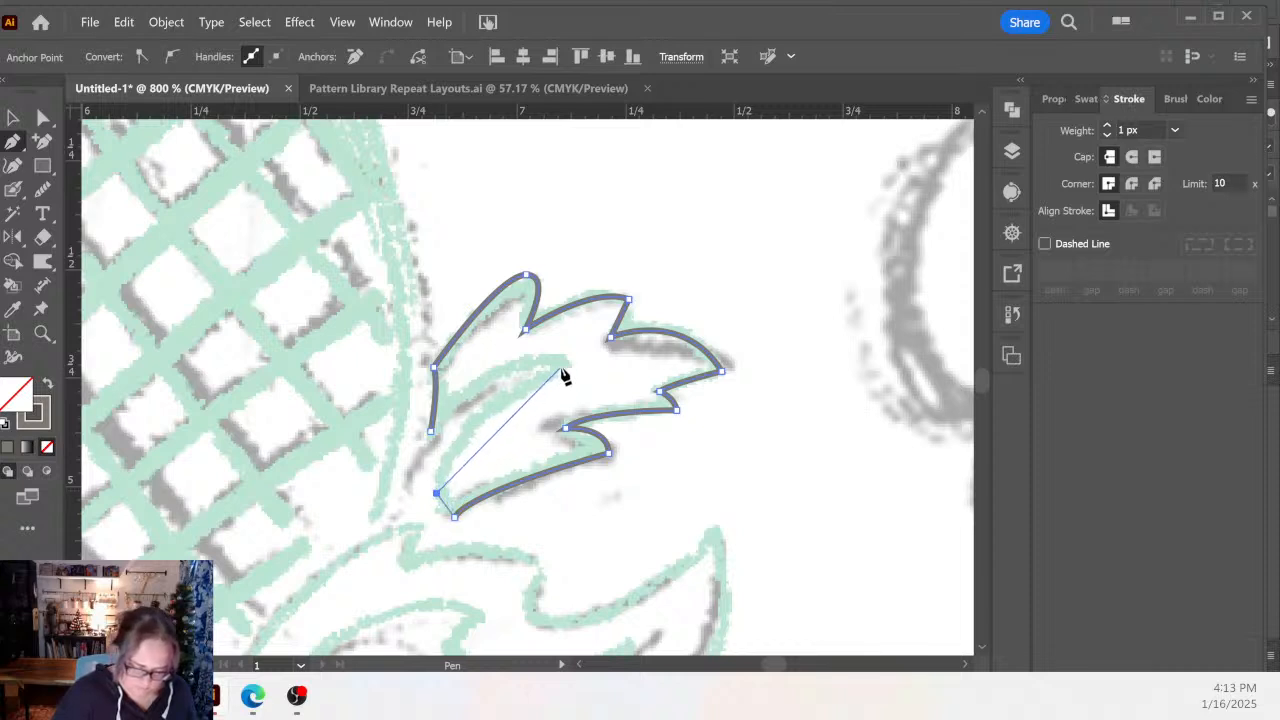
left_click_drag(562, 367, 668, 345)
left_click(562, 367)
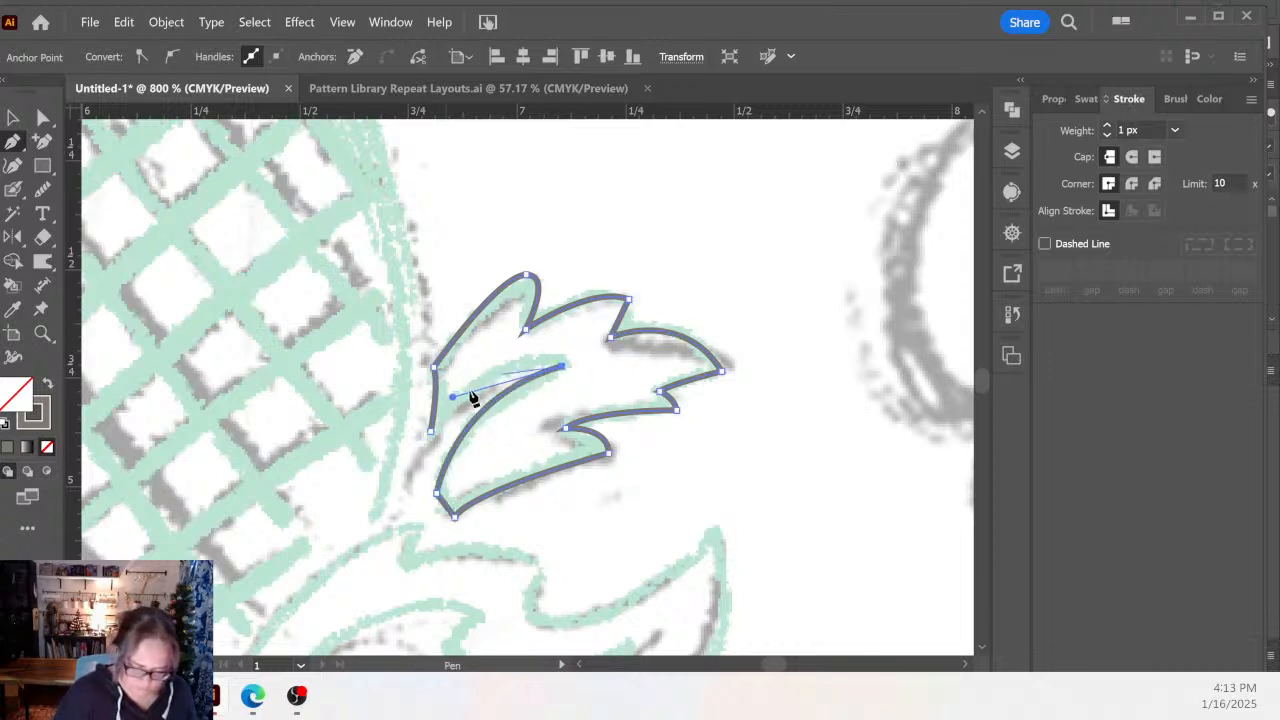
left_click_drag(431, 433, 343, 537)
Refine the upper right side leaf's tips and notches to match the sketch with the Direct Selection tool.
key("a")
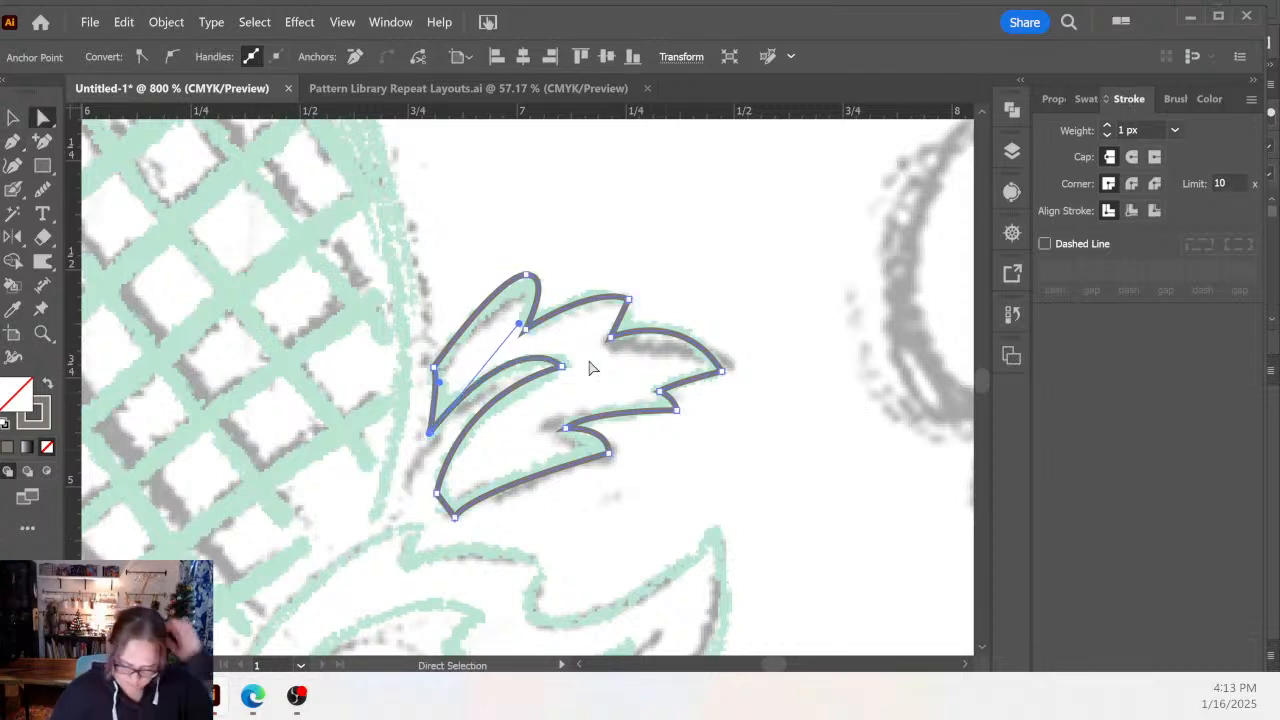
left_click(526, 276)
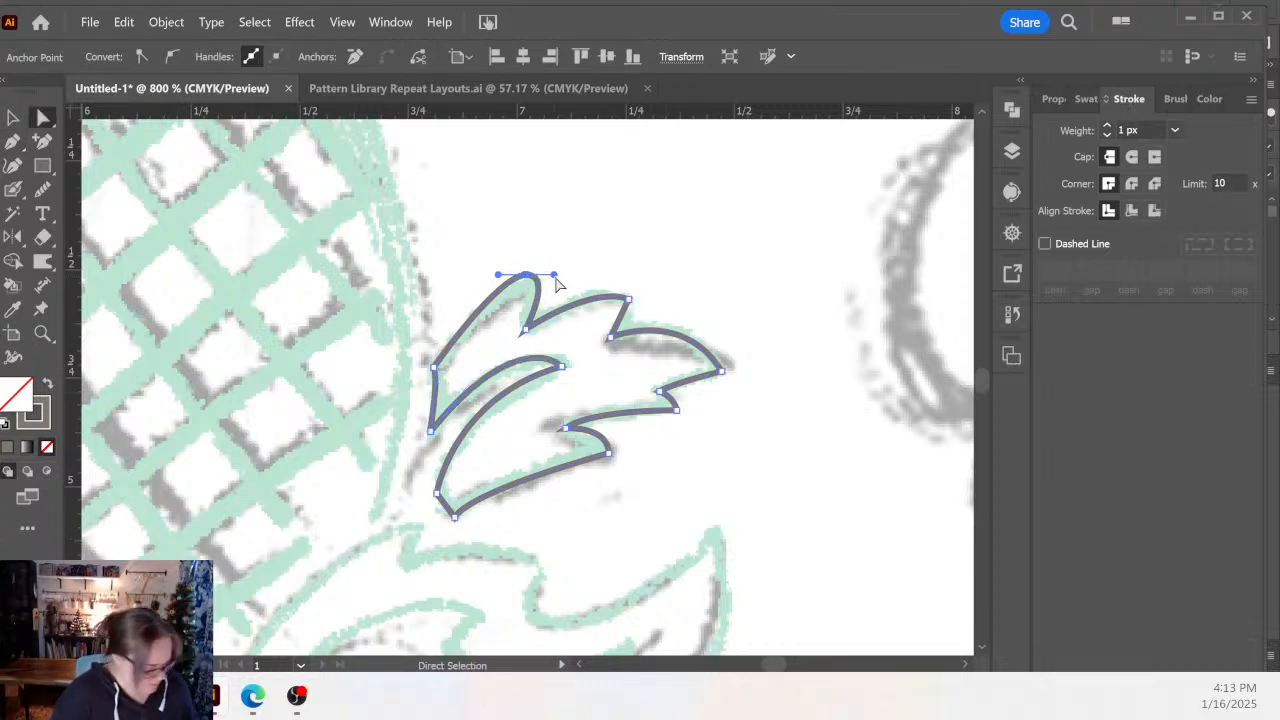
mouse_move(555, 275)
left_mouse_down()
mouse_move(529, 306)
mouse_move(543, 294)
mouse_move(533, 282)
left_mouse_up()
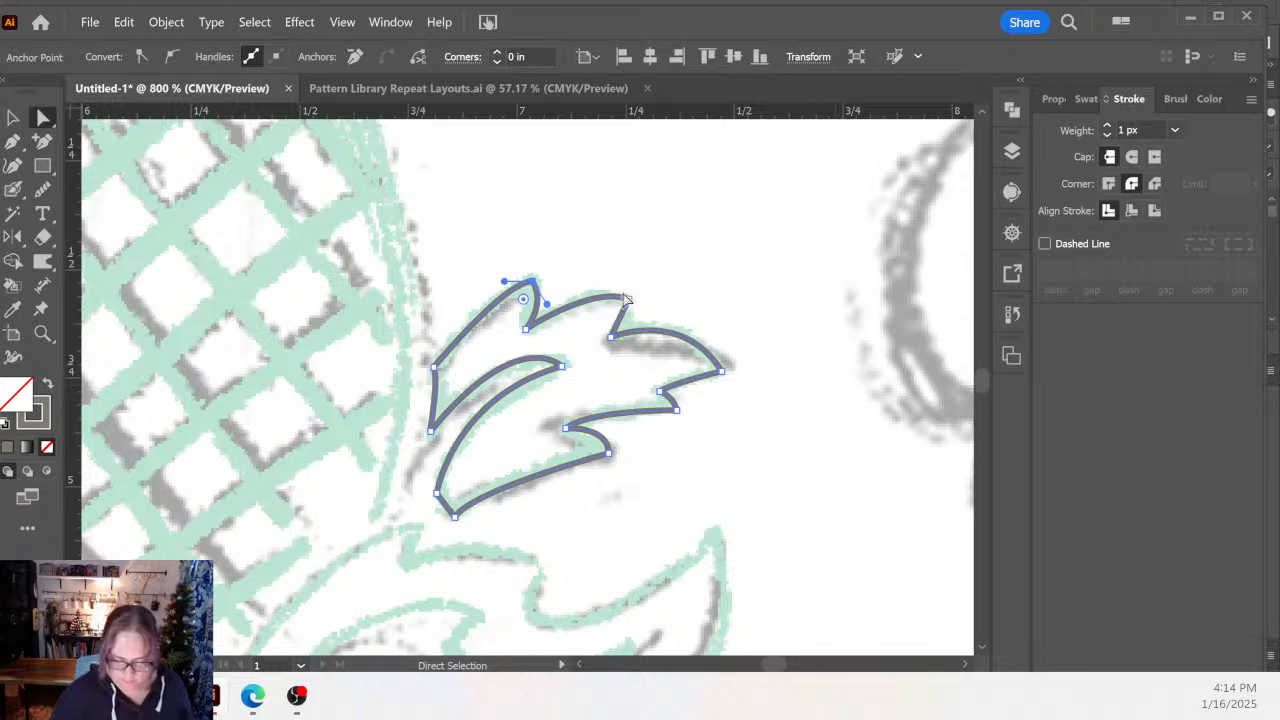
left_click_drag(625, 297, 631, 296)
left_click_drag(610, 338, 614, 331)
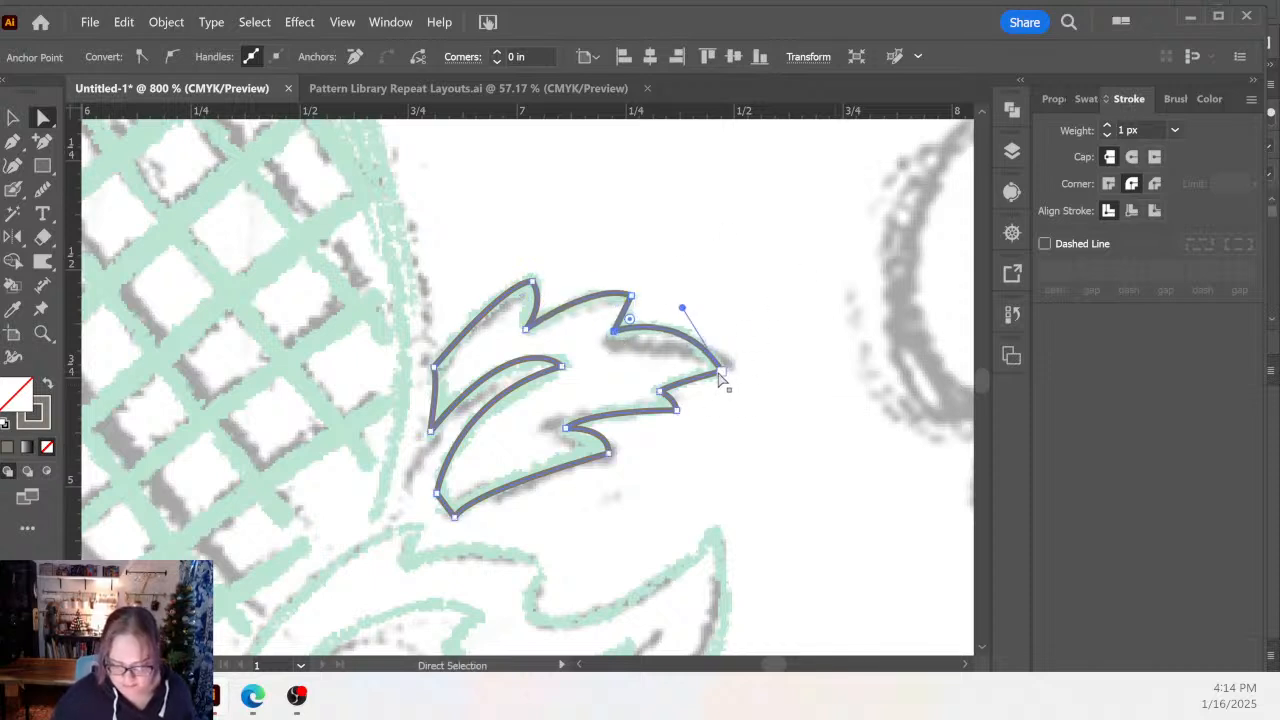
left_click_drag(722, 372, 660, 391)
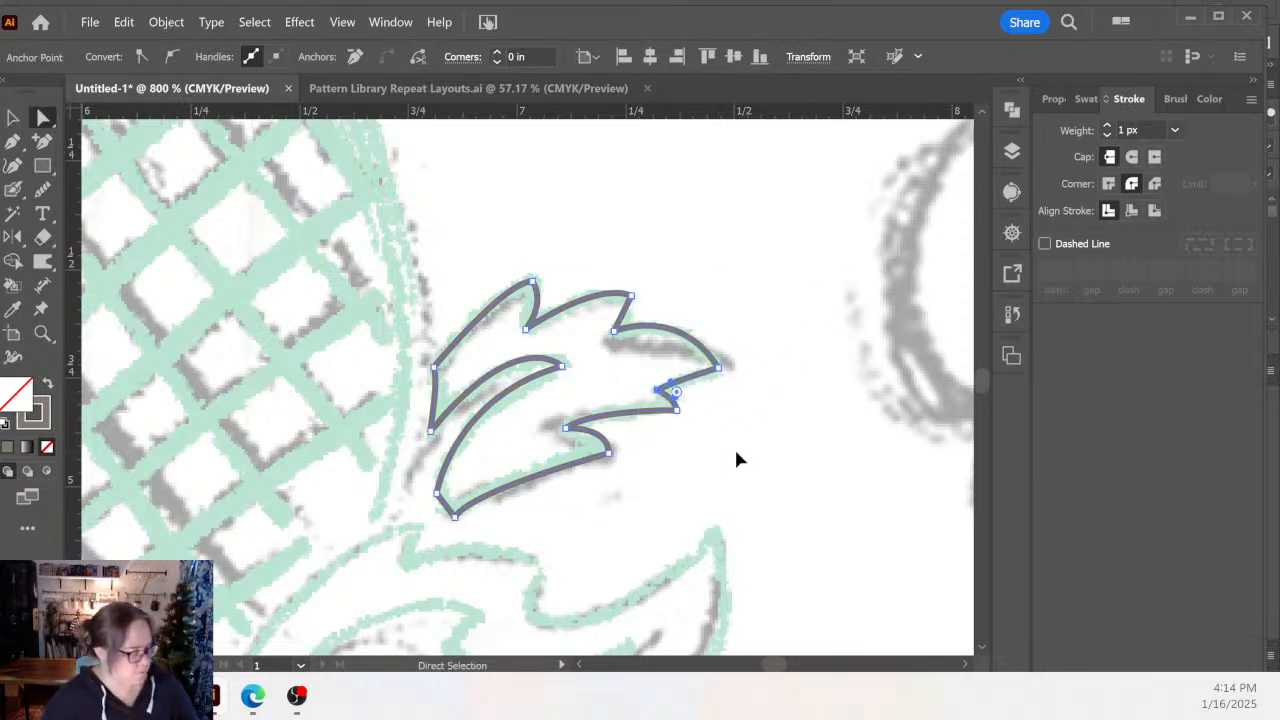
Swap the upper right side leaf's stroke and fill to make it a solid shape, and deselect it.
key("ctrl+0")
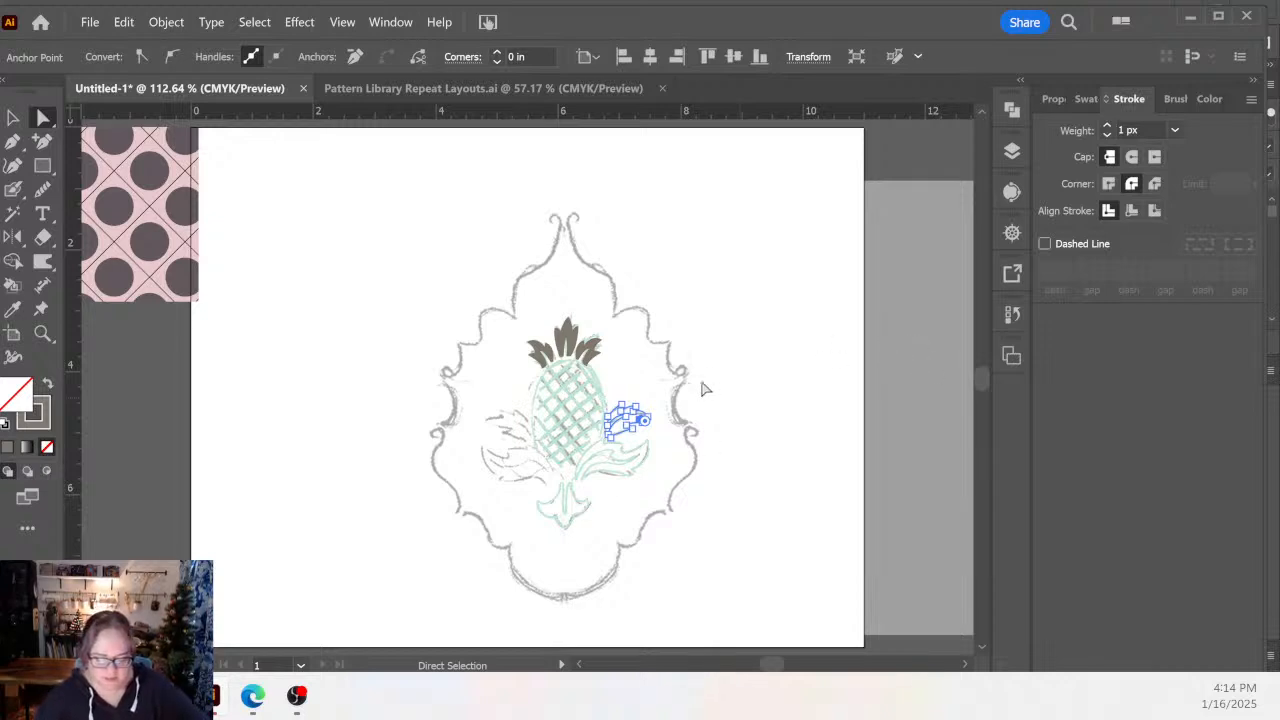
left_click(703, 388)
left_click_drag(614, 402, 640, 450)
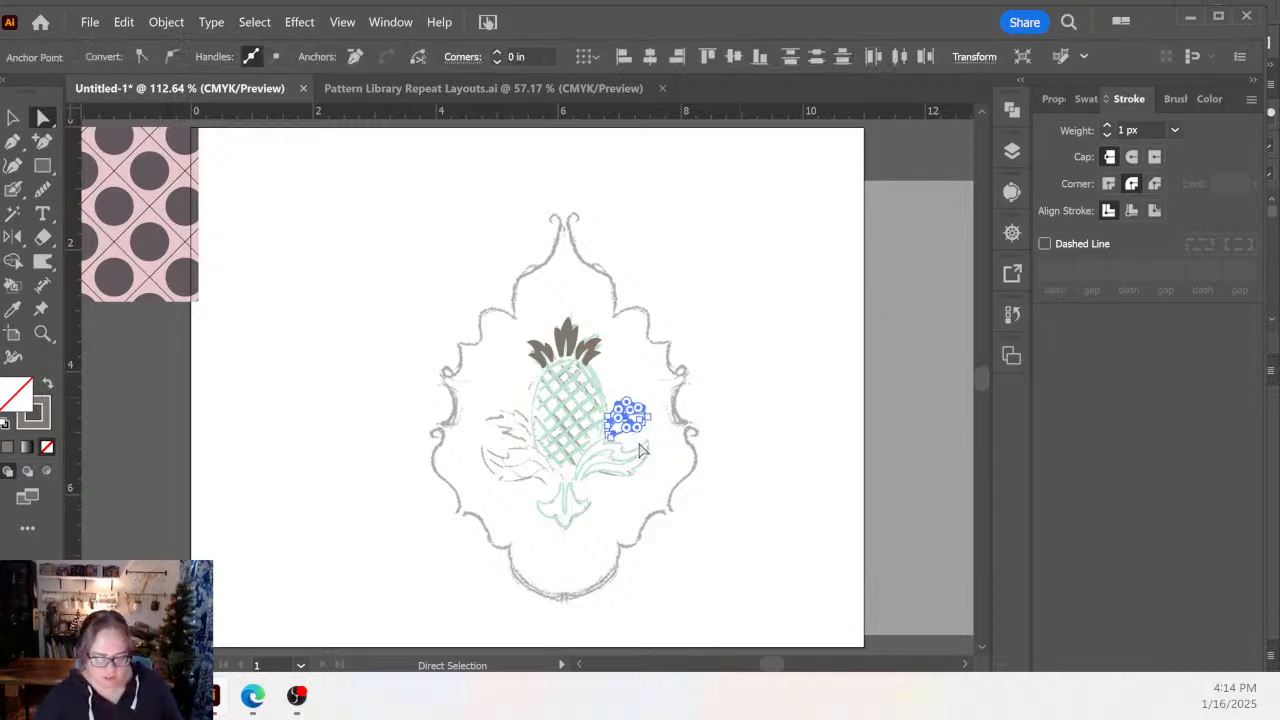
left_click(47, 385)
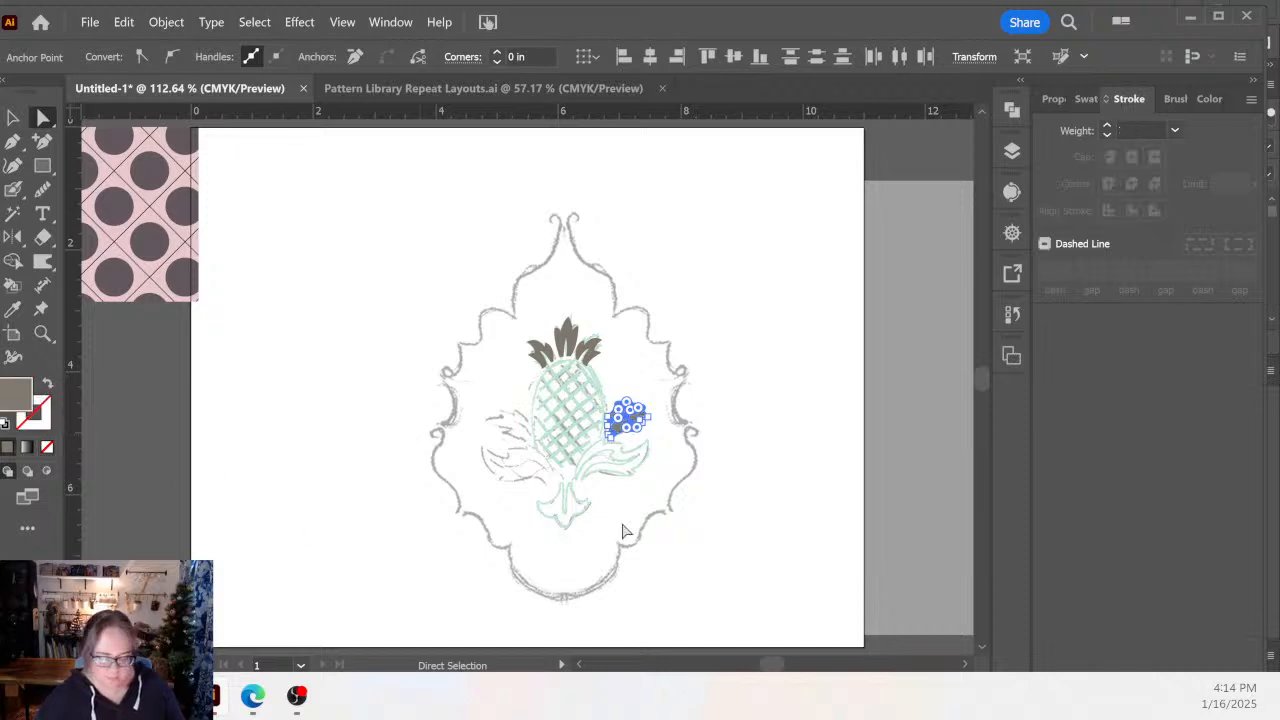
left_click(651, 497)
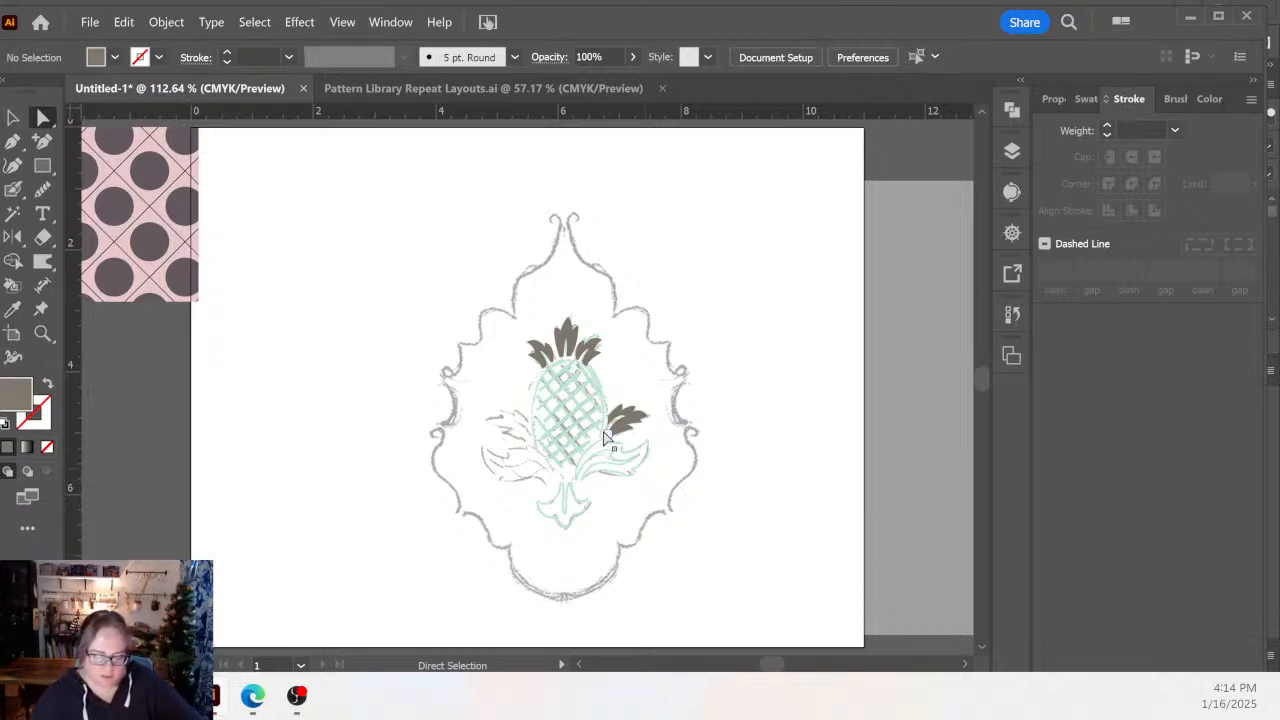
Examine the pineapple body, the traced leaves and the untraced lower side leaves against the sketch.
key("z")
left_click(603, 430)
left_click(540, 354)
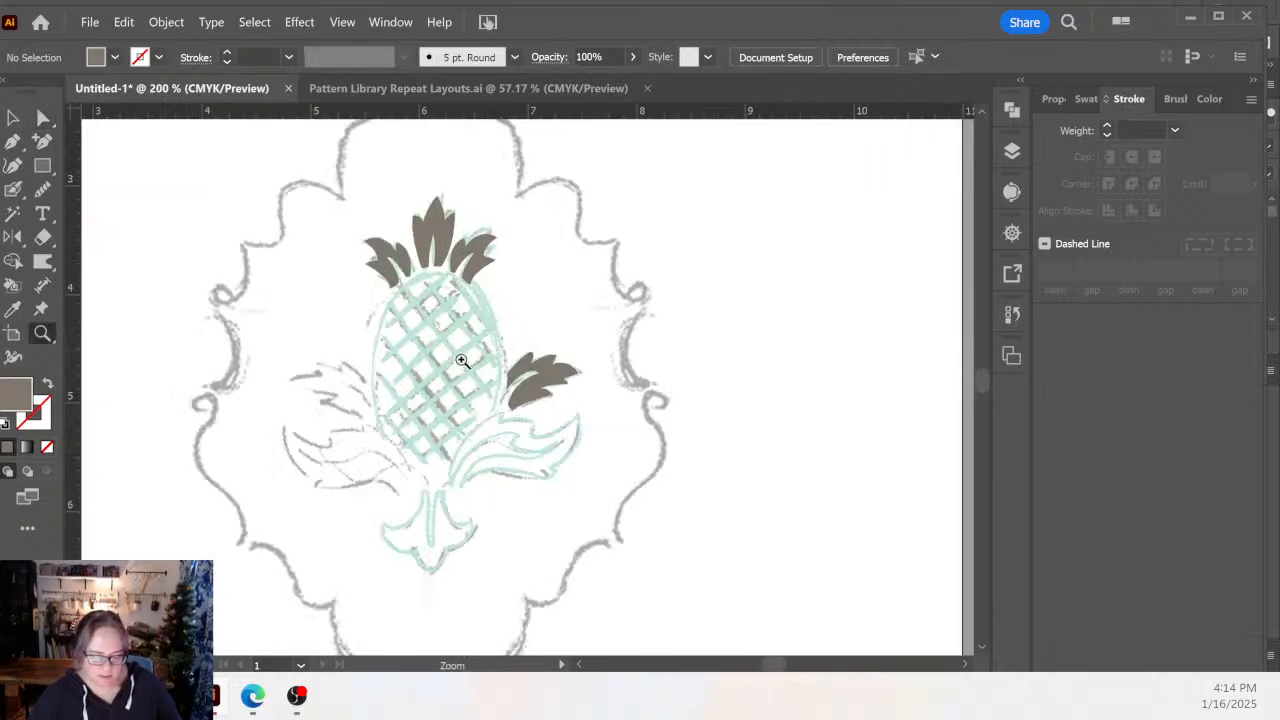
left_click(457, 358)
left_click(487, 408)
scroll(660, 523, "up", 1)
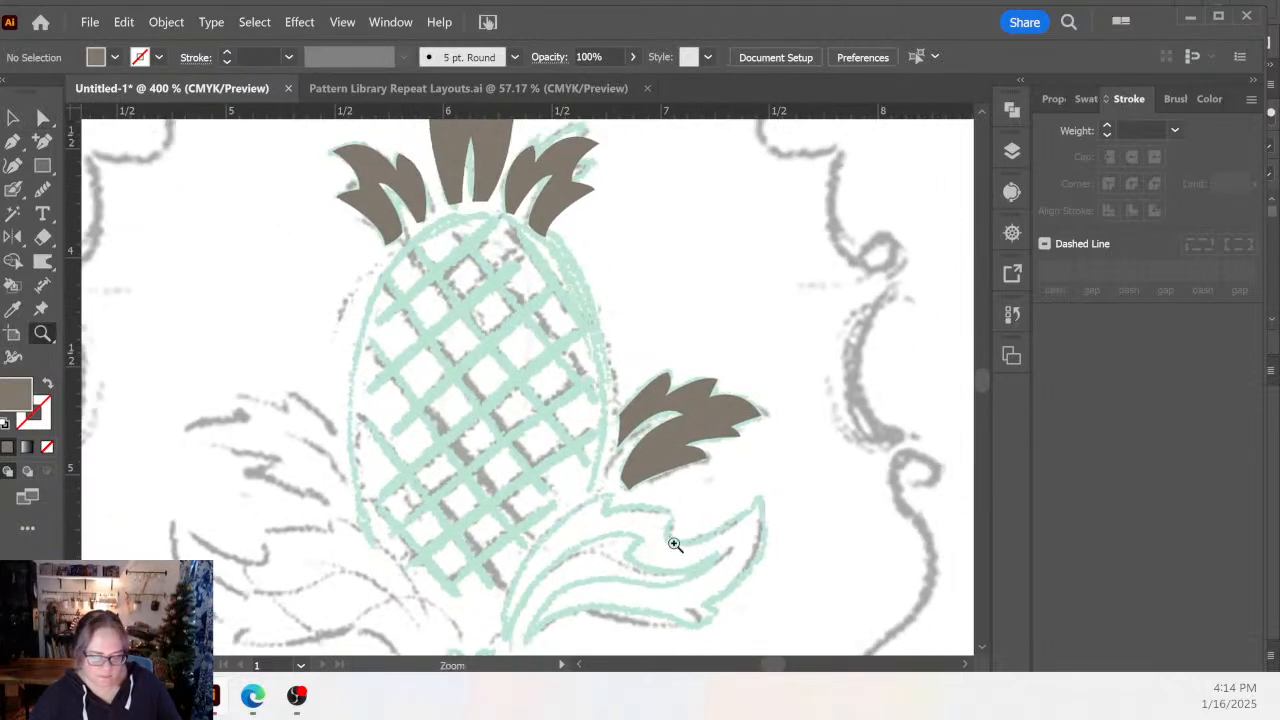
key("a")
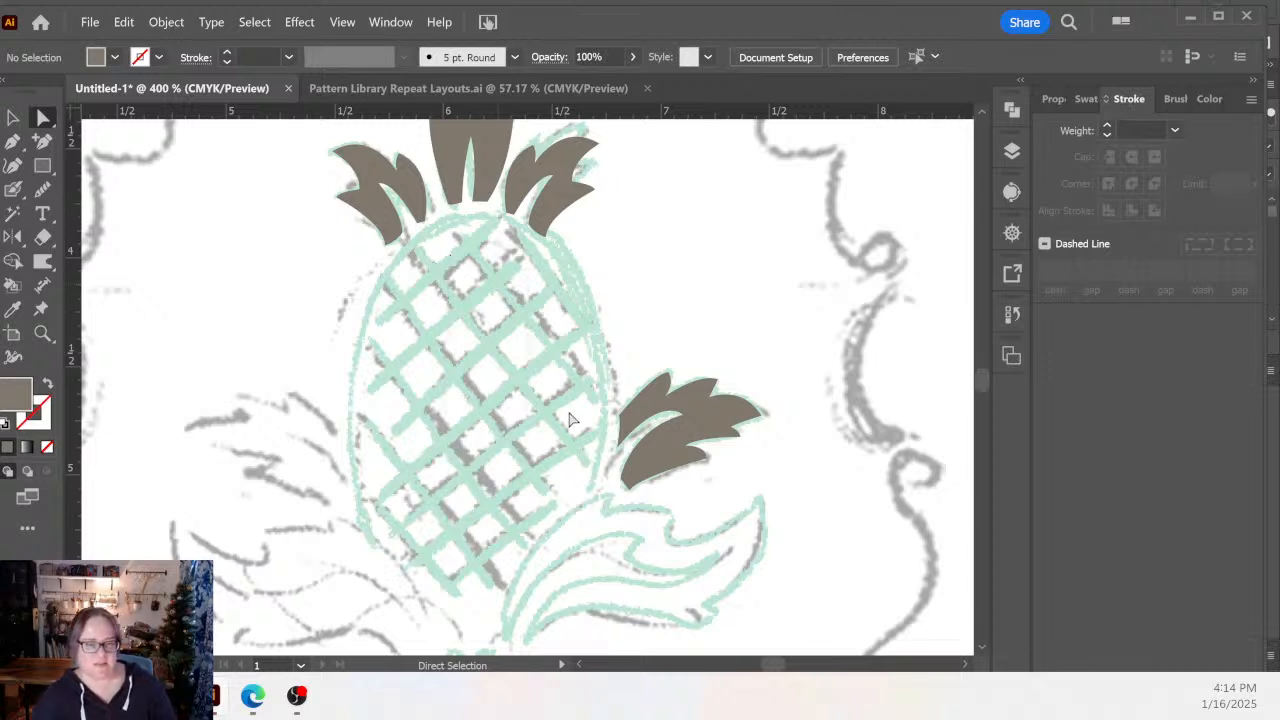
key("z")
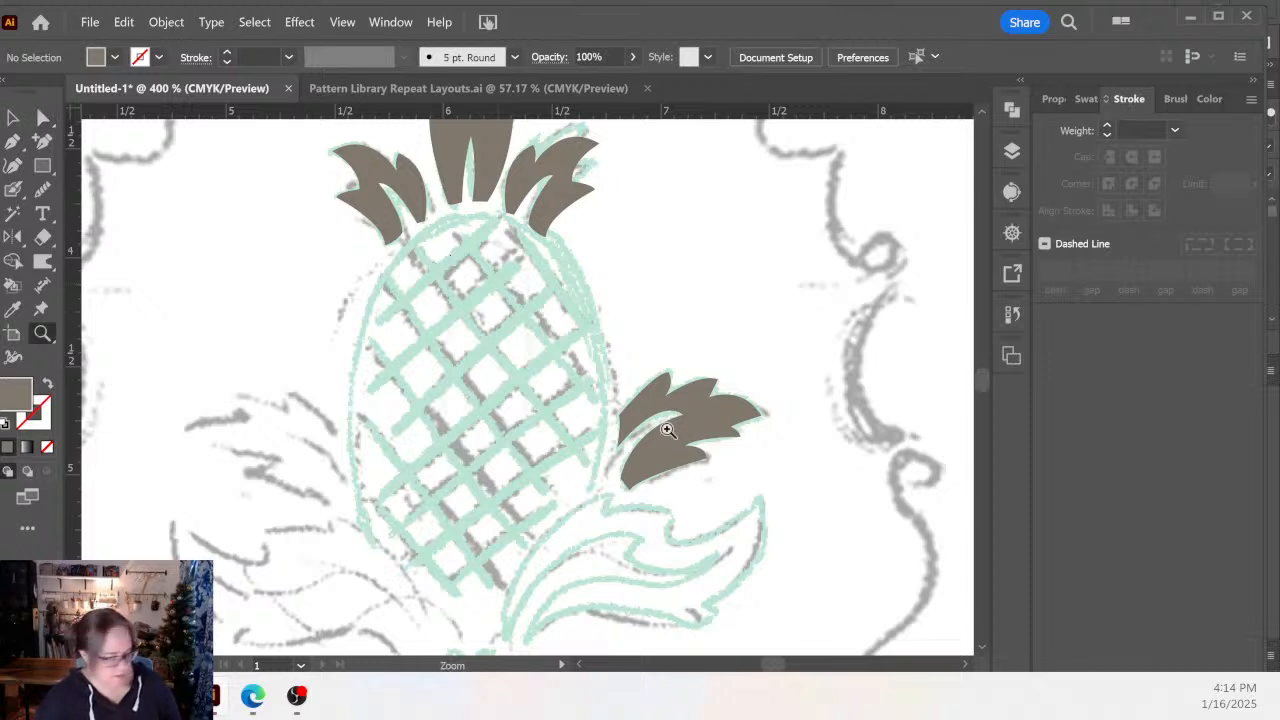
left_click(630, 378, "alt")
left_click(575, 446, "alt")
key("space")
left_click_drag(473, 480, 563, 476)
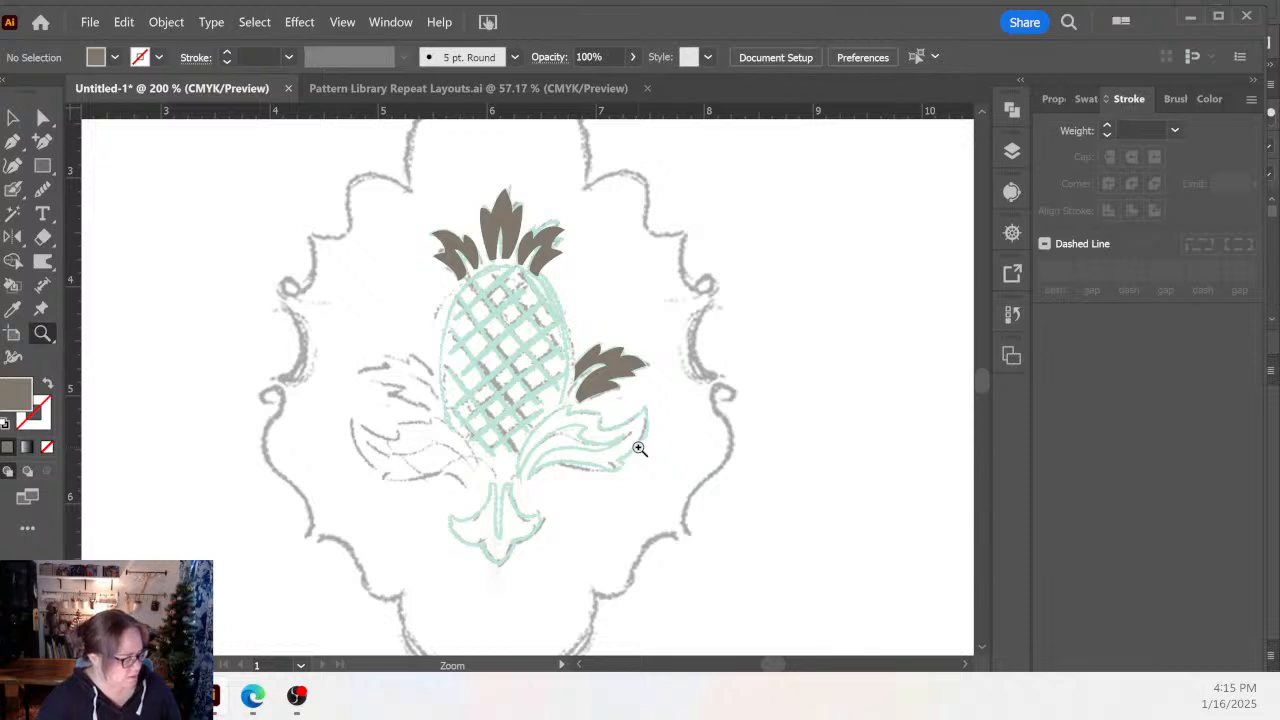
Start tracing the lower right leaf with the Pen tool from its base to the first point, switching the path to an unfilled outline.
left_click(508, 447)
scroll(603, 437, "up", 3)
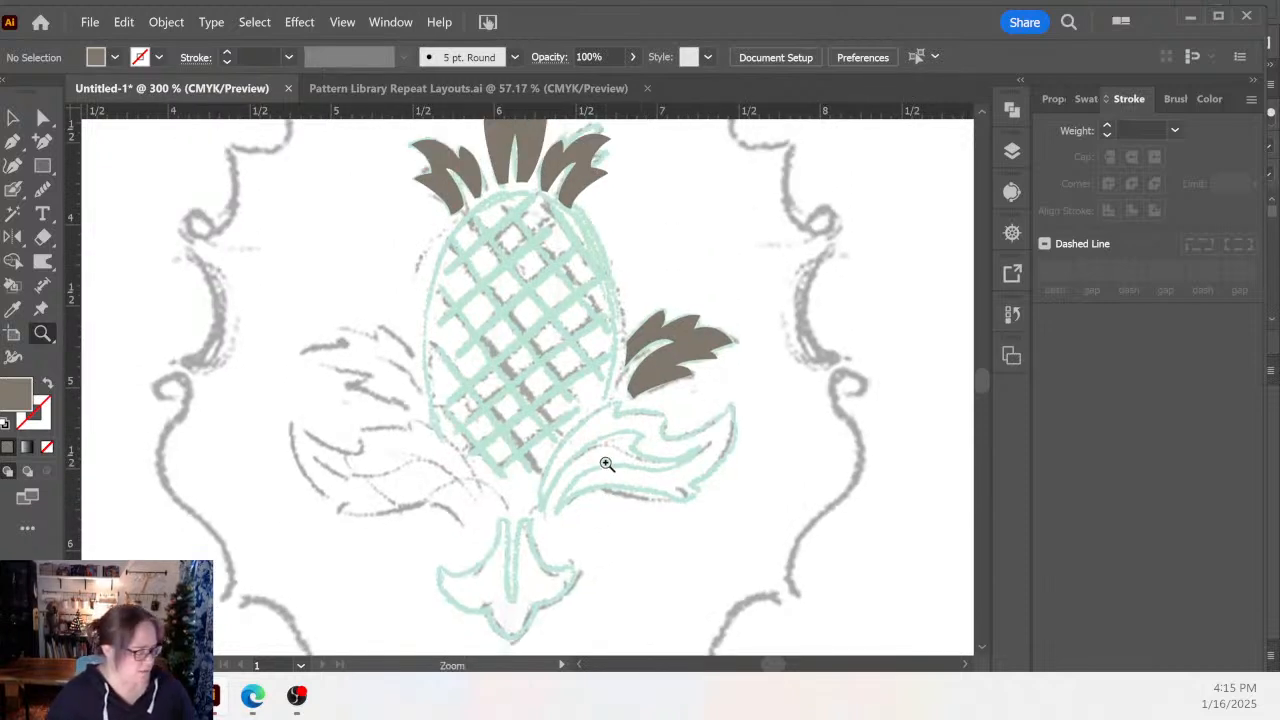
key("p")
scroll(560, 495, "up", 1)
left_click(488, 497)
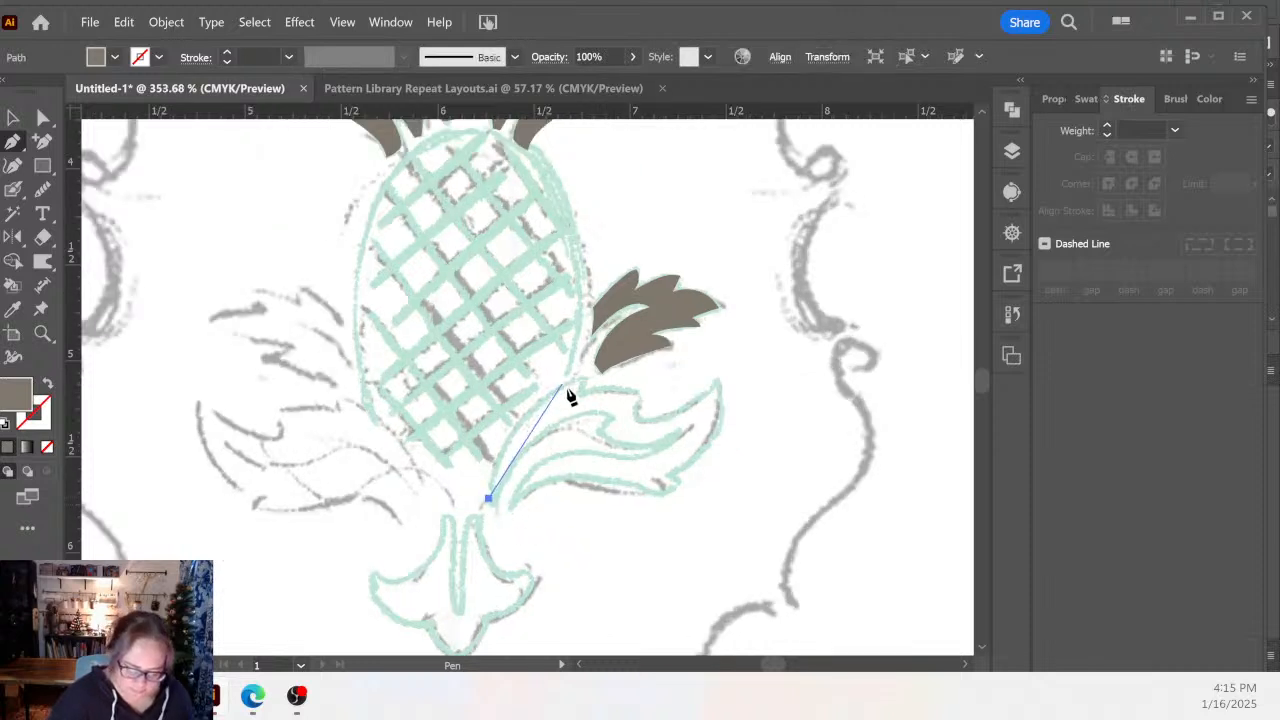
mouse_move(582, 382)
left_mouse_down()
mouse_move(657, 371)
mouse_move(588, 391)
left_mouse_up()
left_click(582, 383)
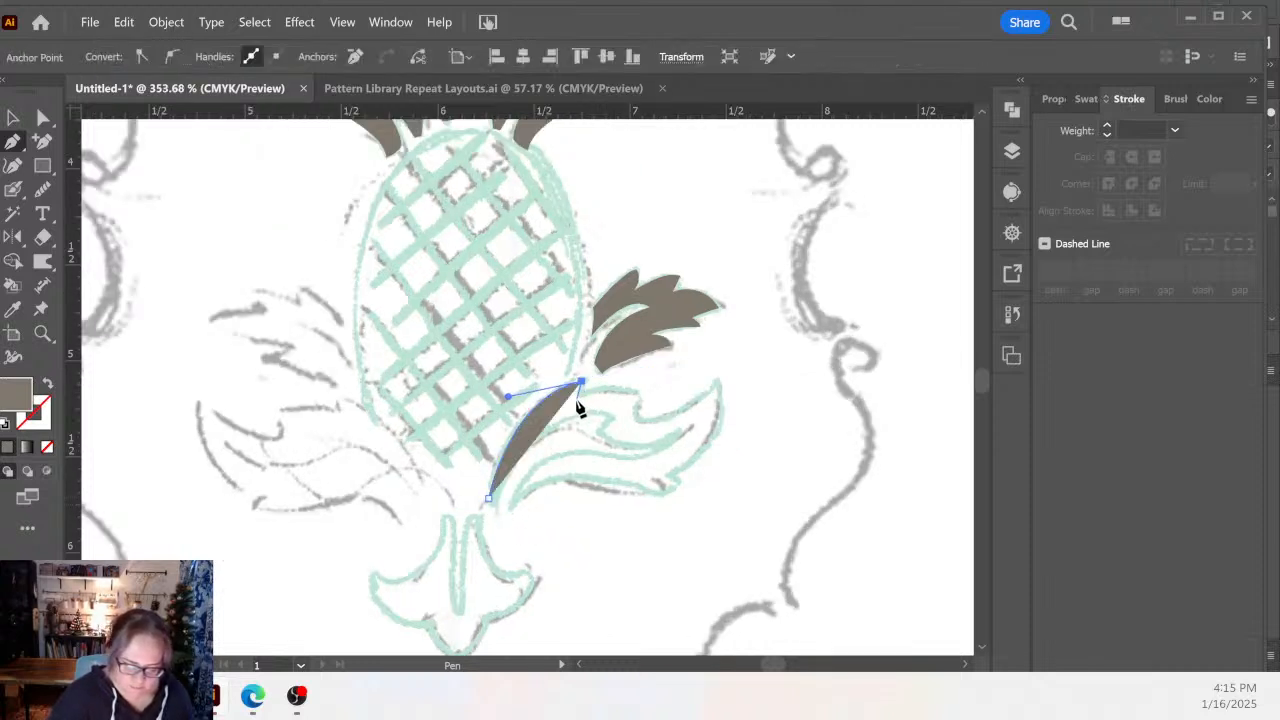
key("shift+x")
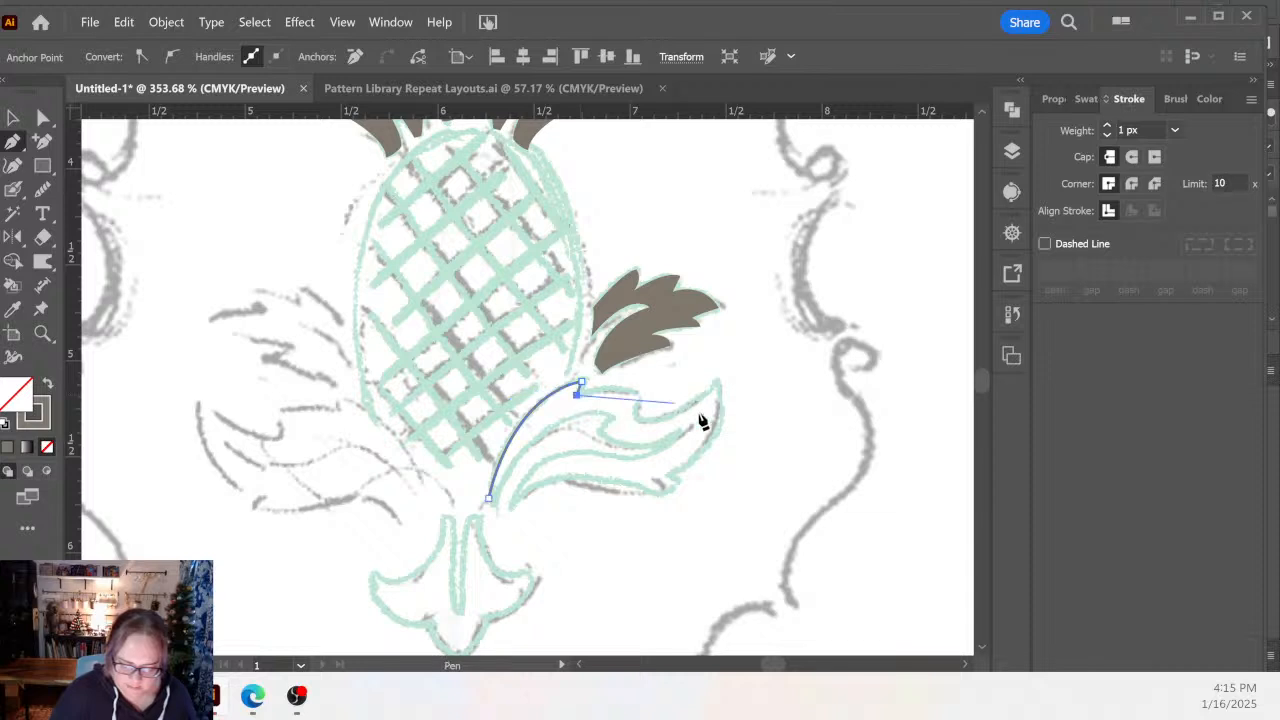
Trace the lower right leaf's upper curl and outer tip, continuing down its outer edge to the small lower notch.
left_click_drag(643, 398, 658, 430)
left_click(644, 400)
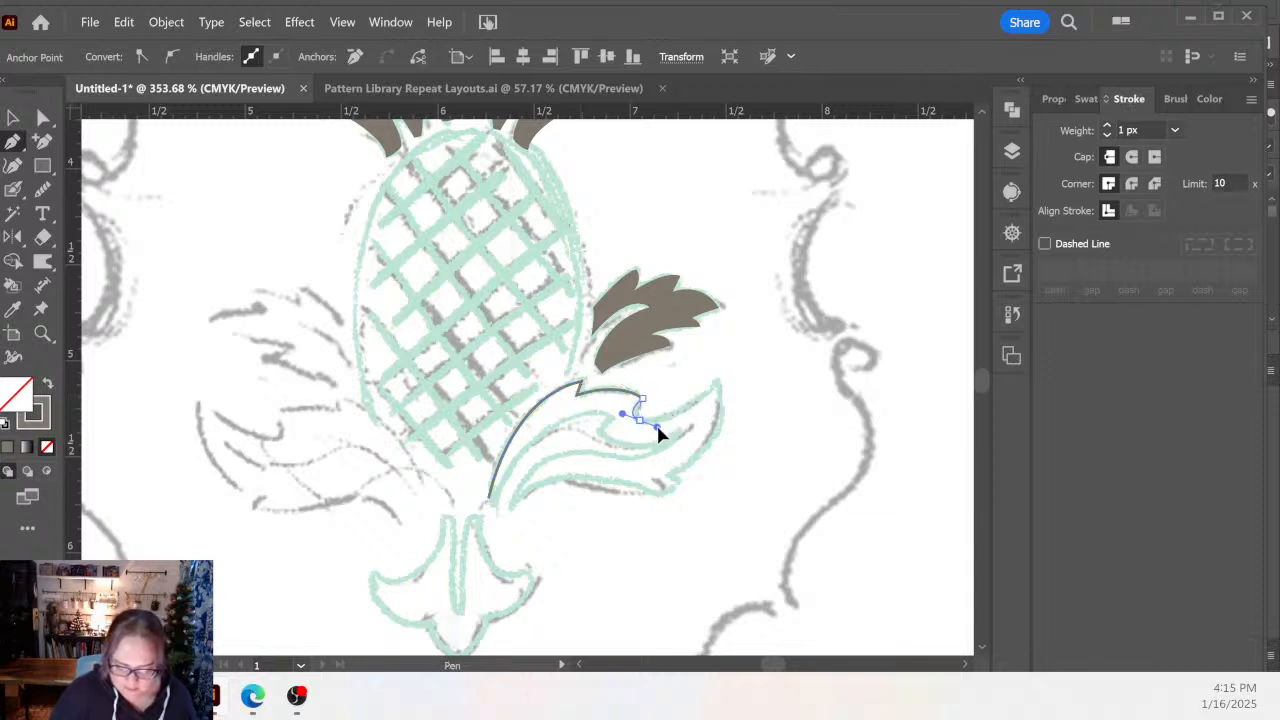
left_click_drag(716, 383, 612, 501)
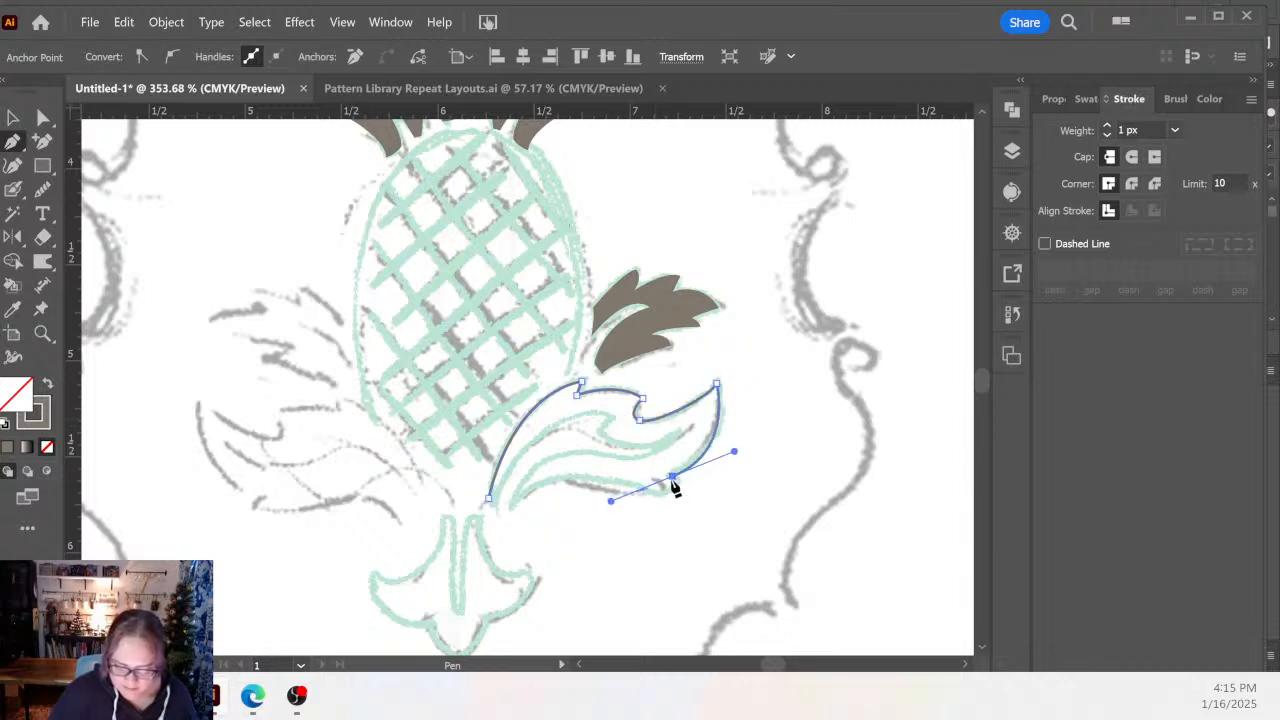
left_click(673, 476)
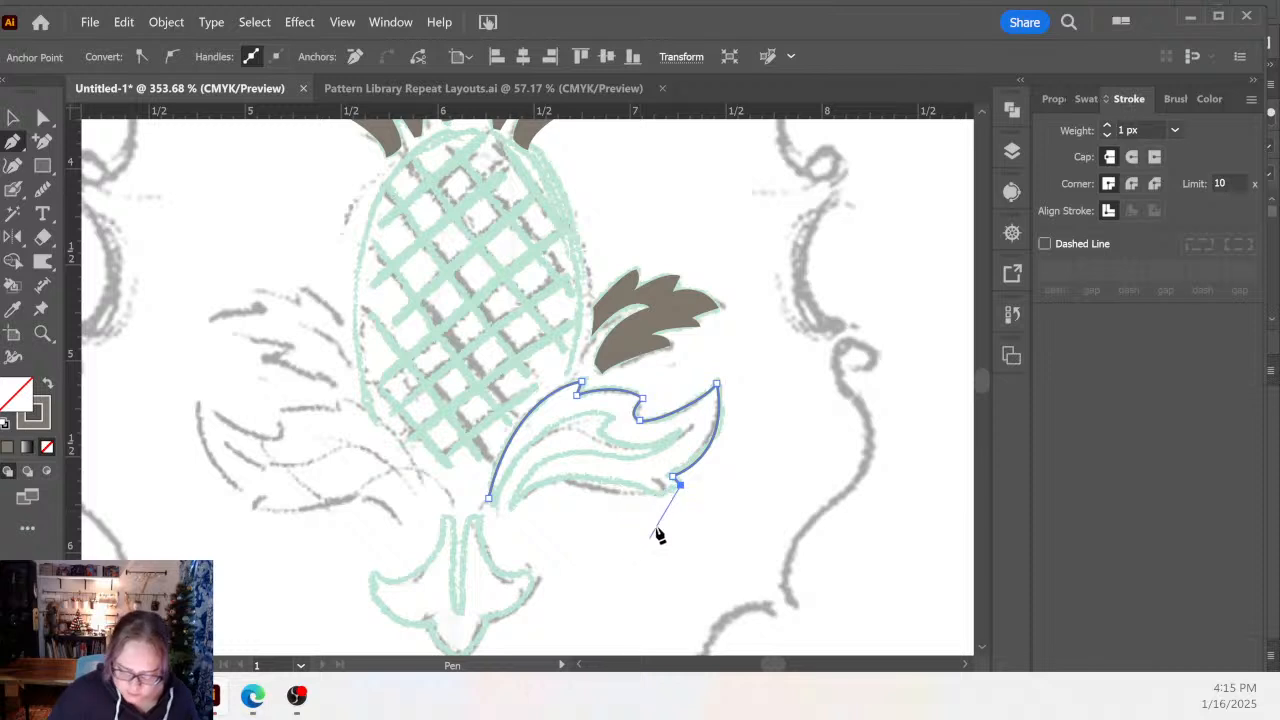
Trace the lower right leaf's underside from the small lower notch back to the base.
left_click_drag(648, 493, 622, 486)
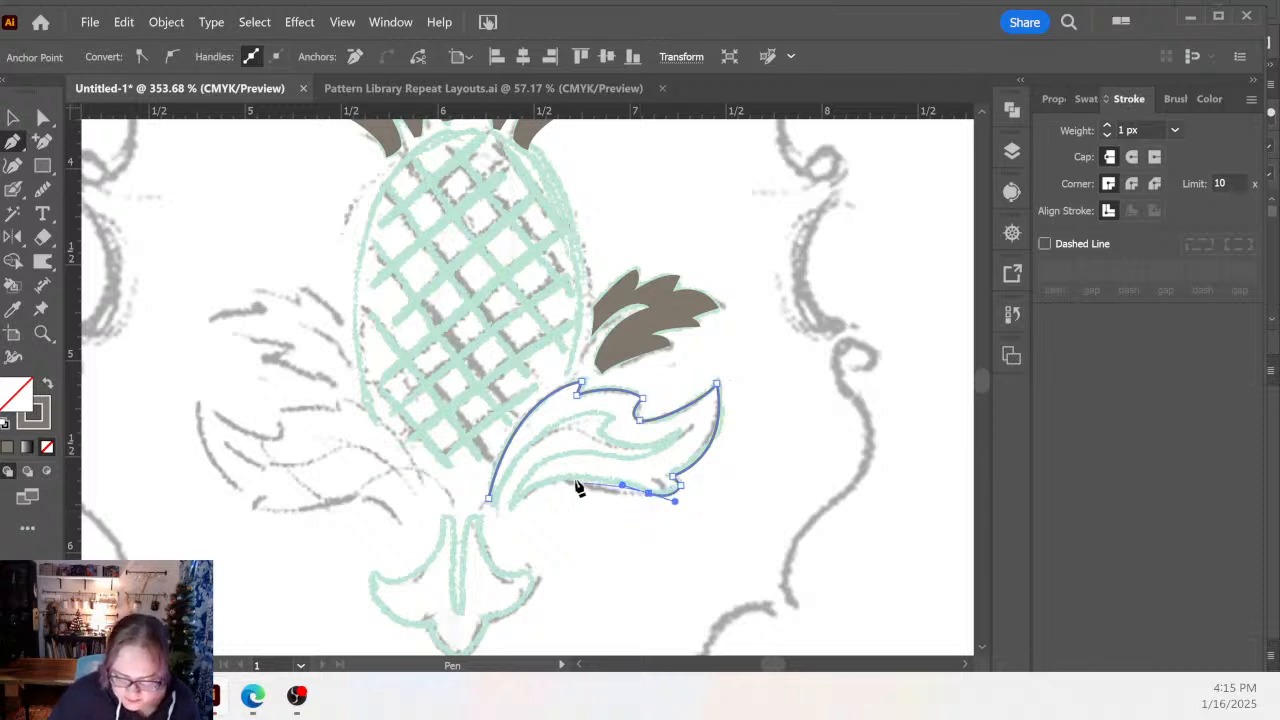
left_click_drag(511, 506, 457, 557)
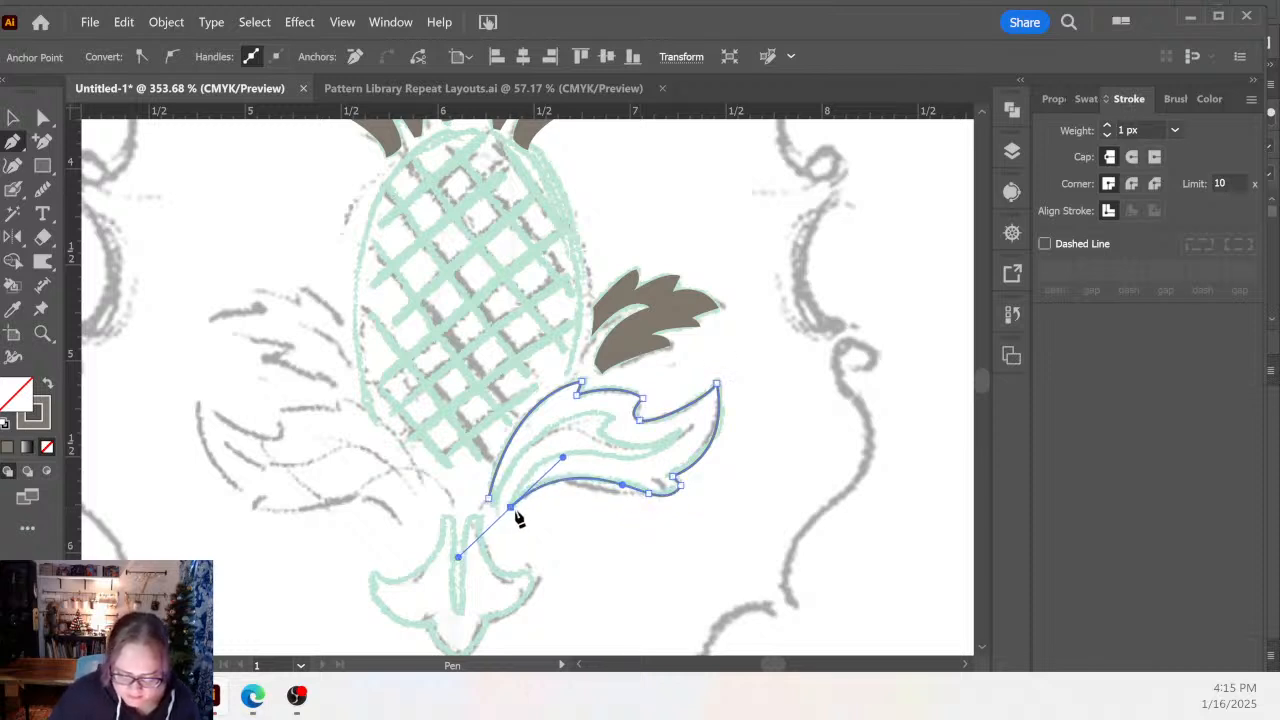
left_click(511, 507)
Trace the lower side of the lower right leaf's inner slit from the base to the slit's pointed end.
left_click_drag(571, 454, 713, 396)
left_click(571, 454)
left_click(680, 432)
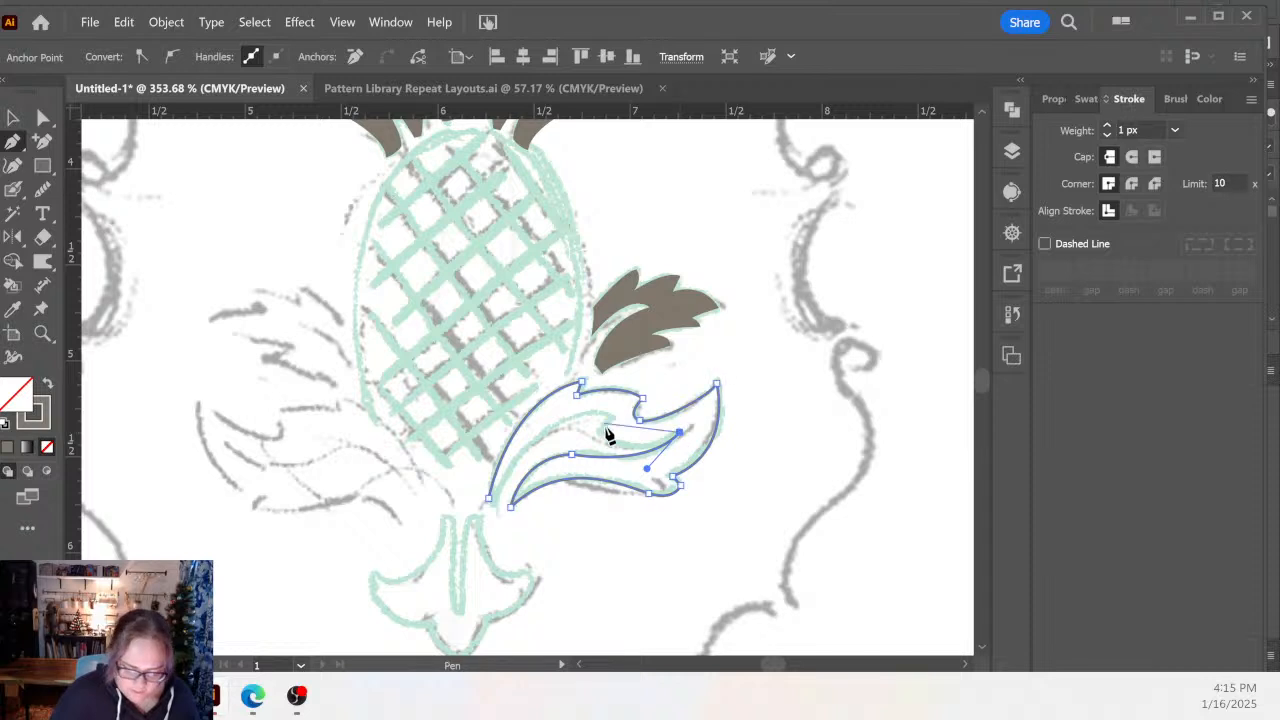
left_click_drag(600, 430, 603, 374)
key("ctrl+z")
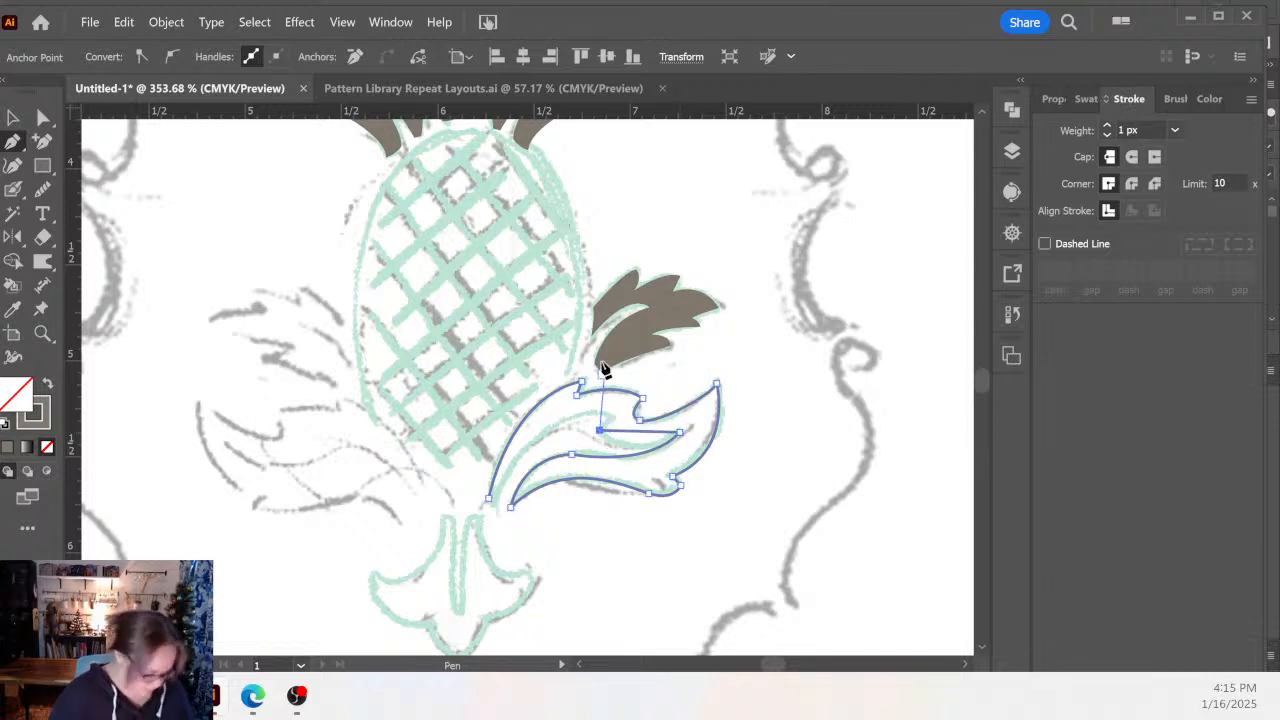
key("ctrl+z")
Trace the upper side of the lower right leaf's inner slit, close the path at the base, and swap its stroke to a fill.
left_click(600, 437)
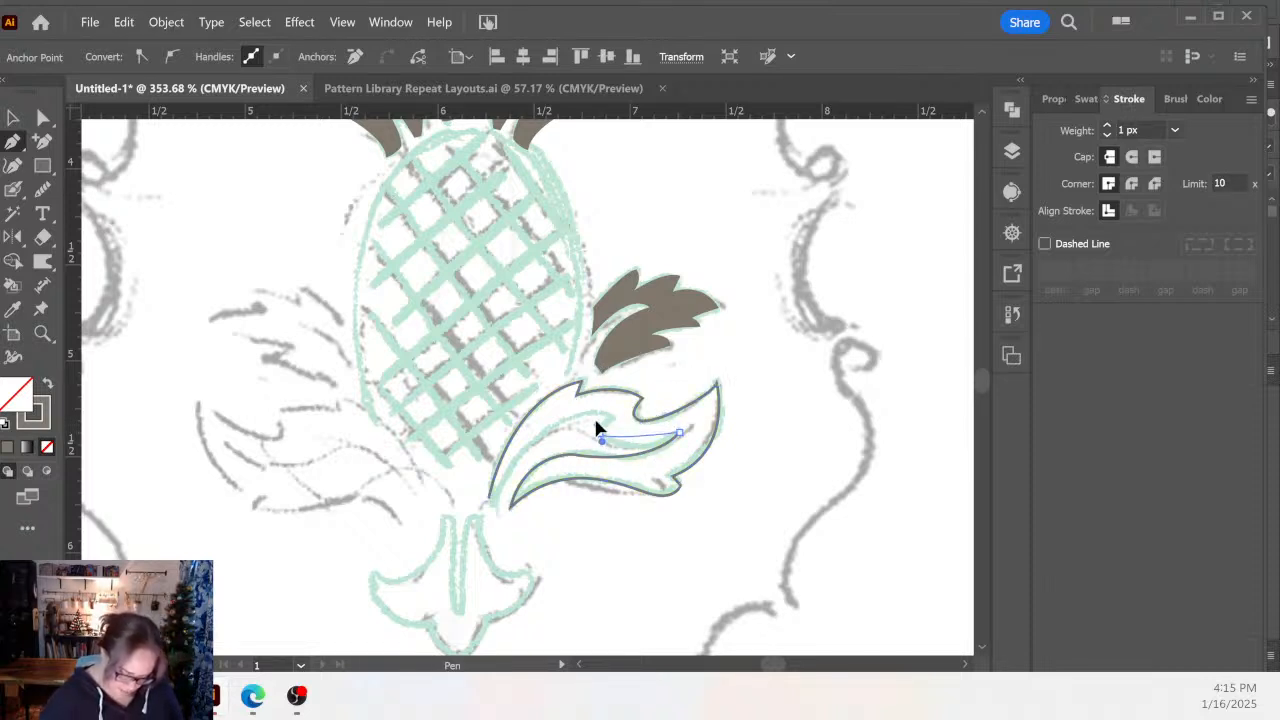
left_click_drag(585, 405, 605, 422)
left_click(600, 433)
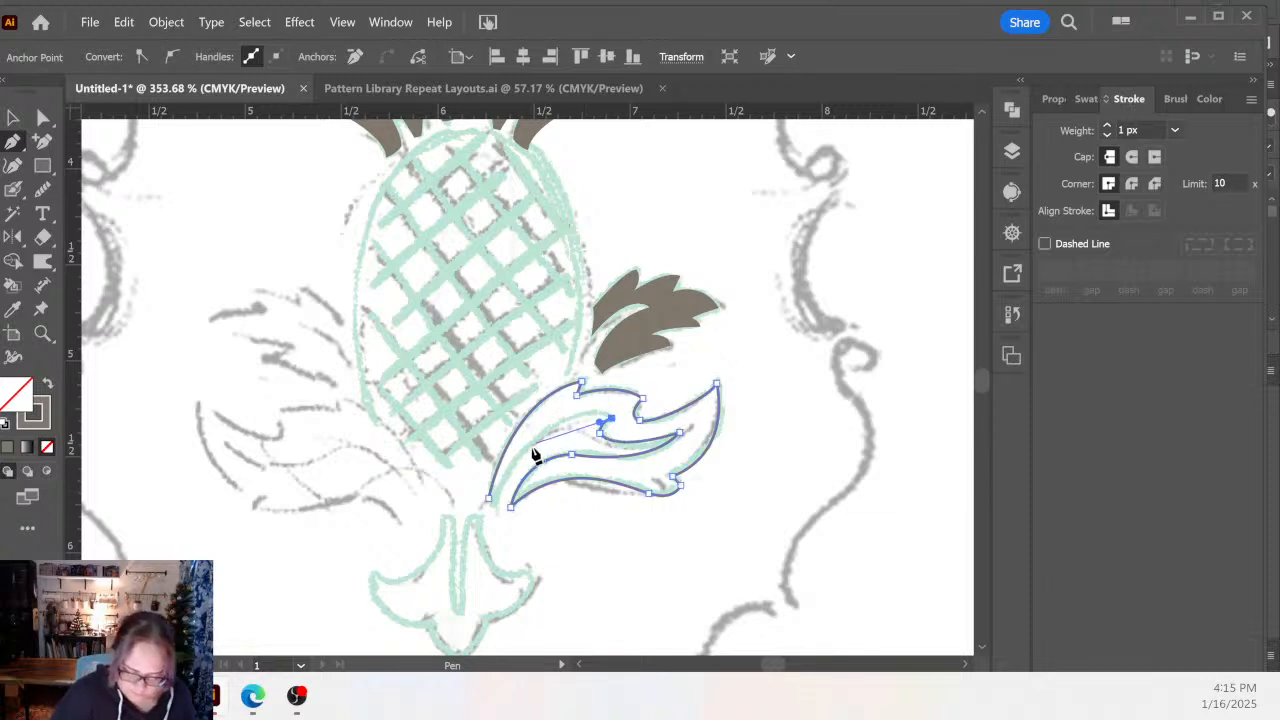
left_click_drag(527, 449, 509, 473)
left_click(490, 500)
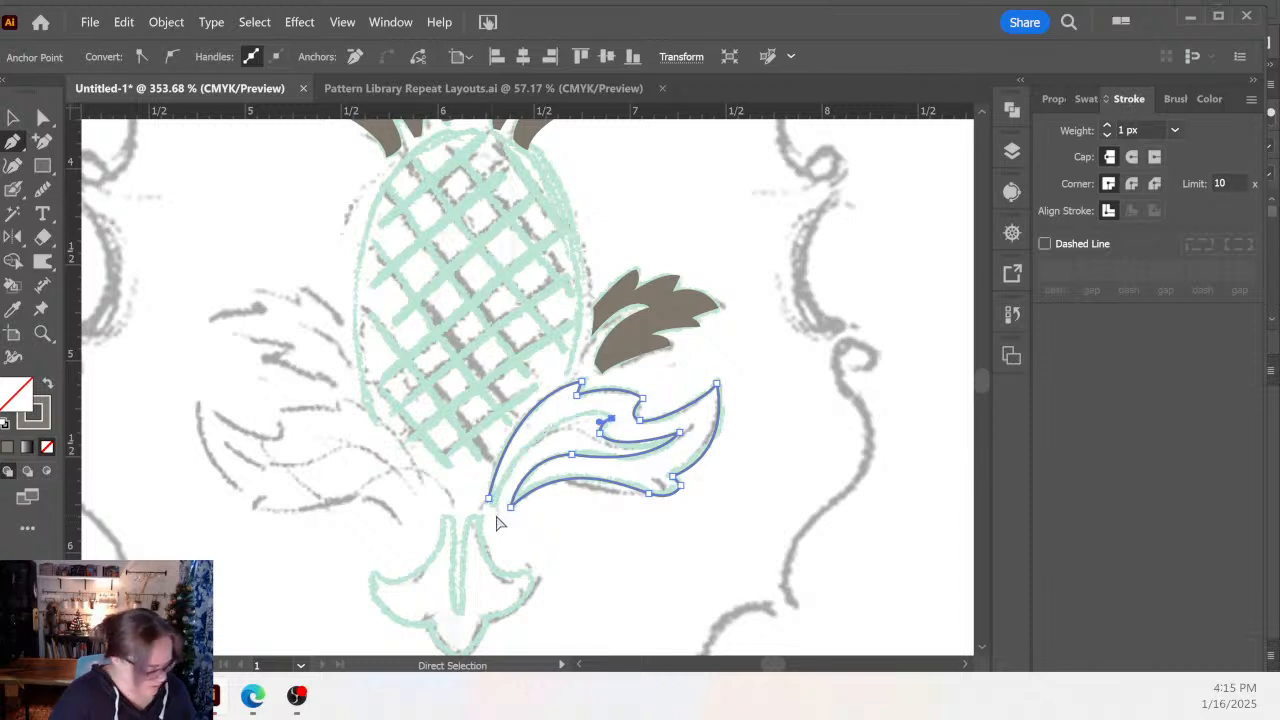
left_click_drag(492, 507, 447, 567)
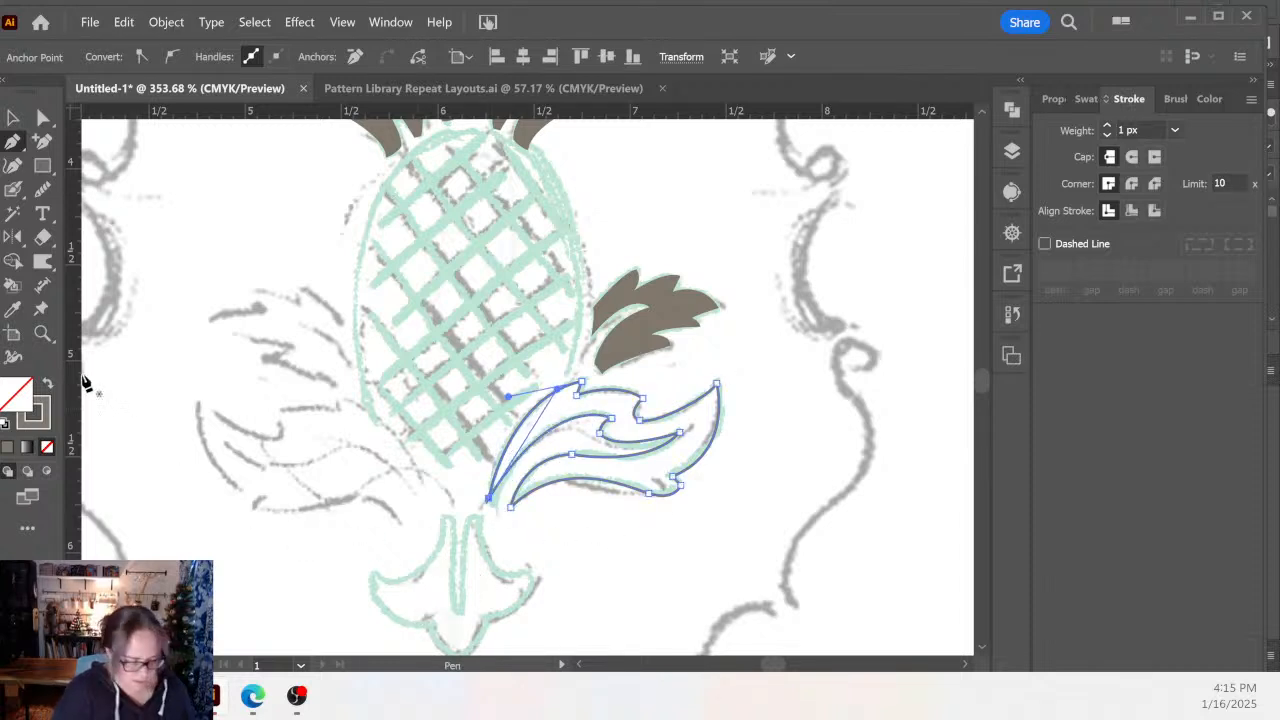
left_click(46, 386)
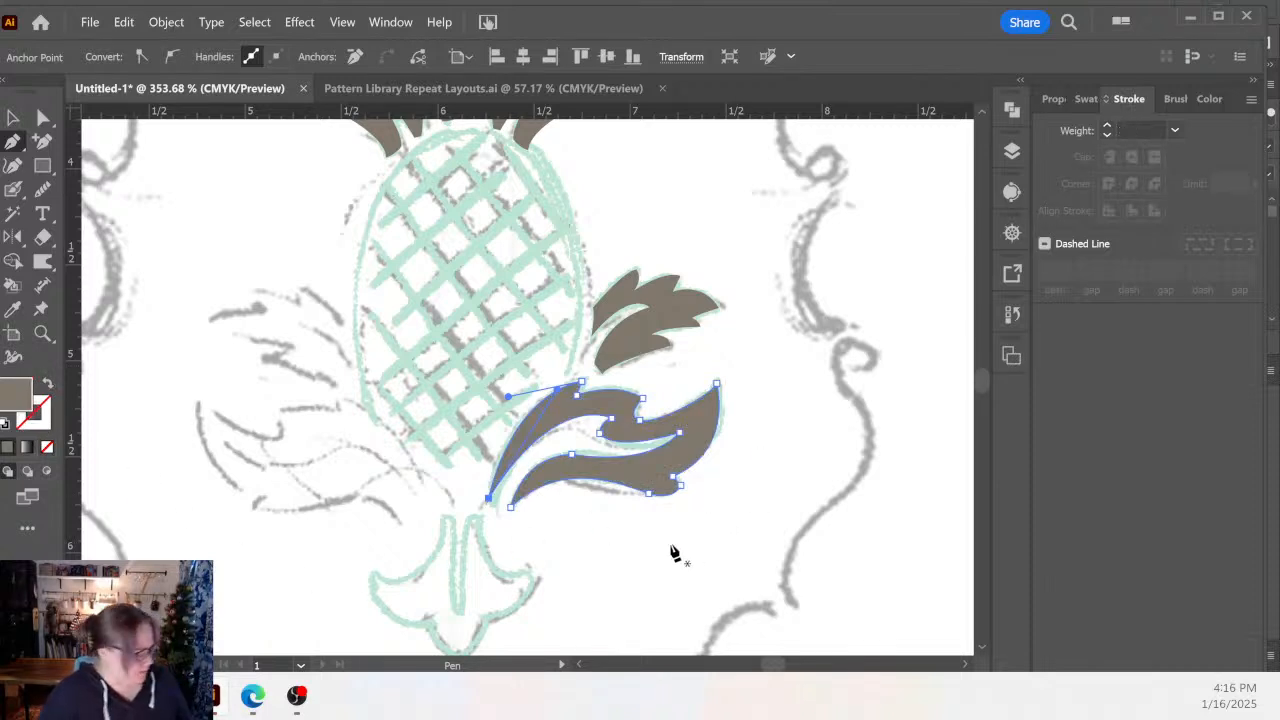
Add anchor points on both edges of the large leaf's upper lobe, just above its pointed stem tip.
left_click(652, 560, "ctrl")
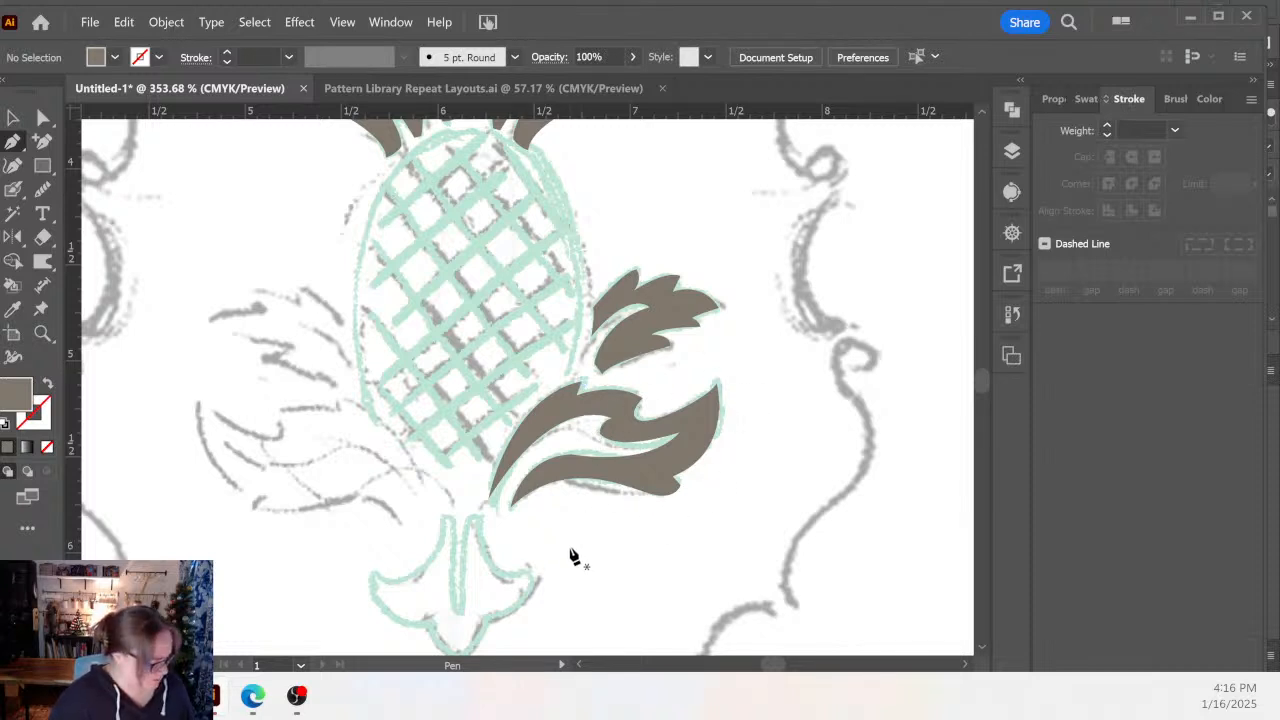
key("plus")
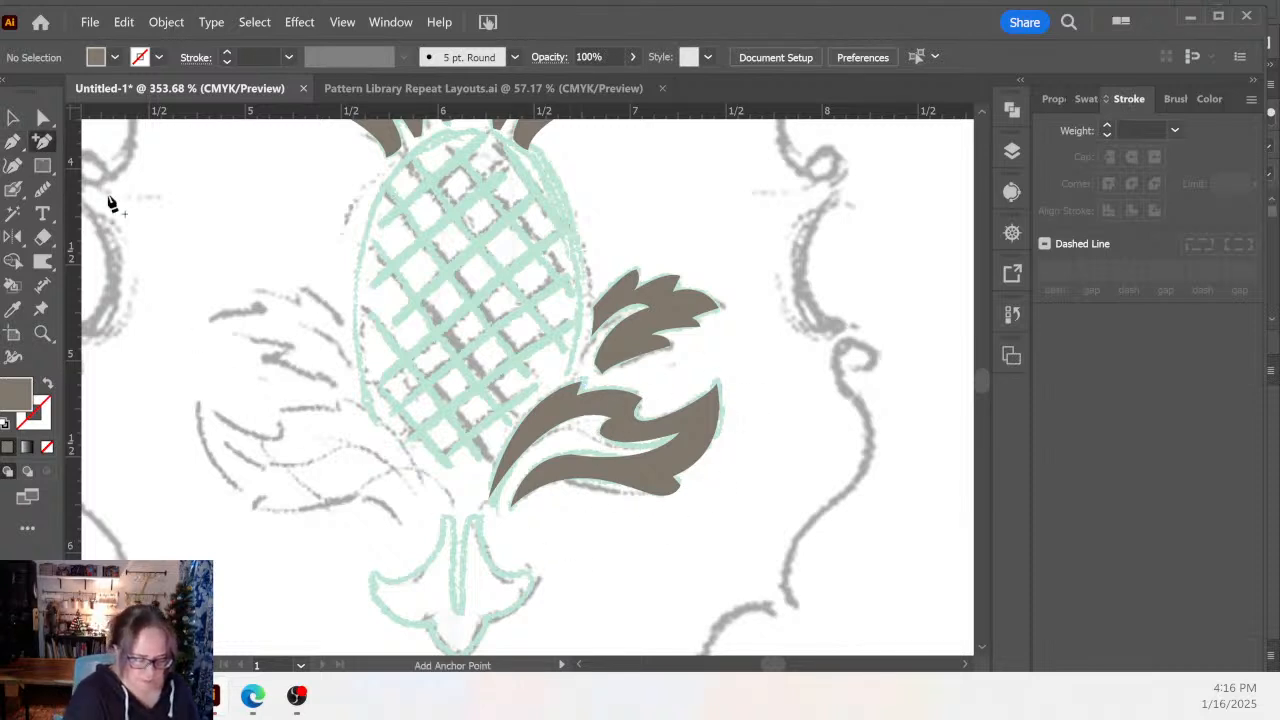
left_click(501, 488)
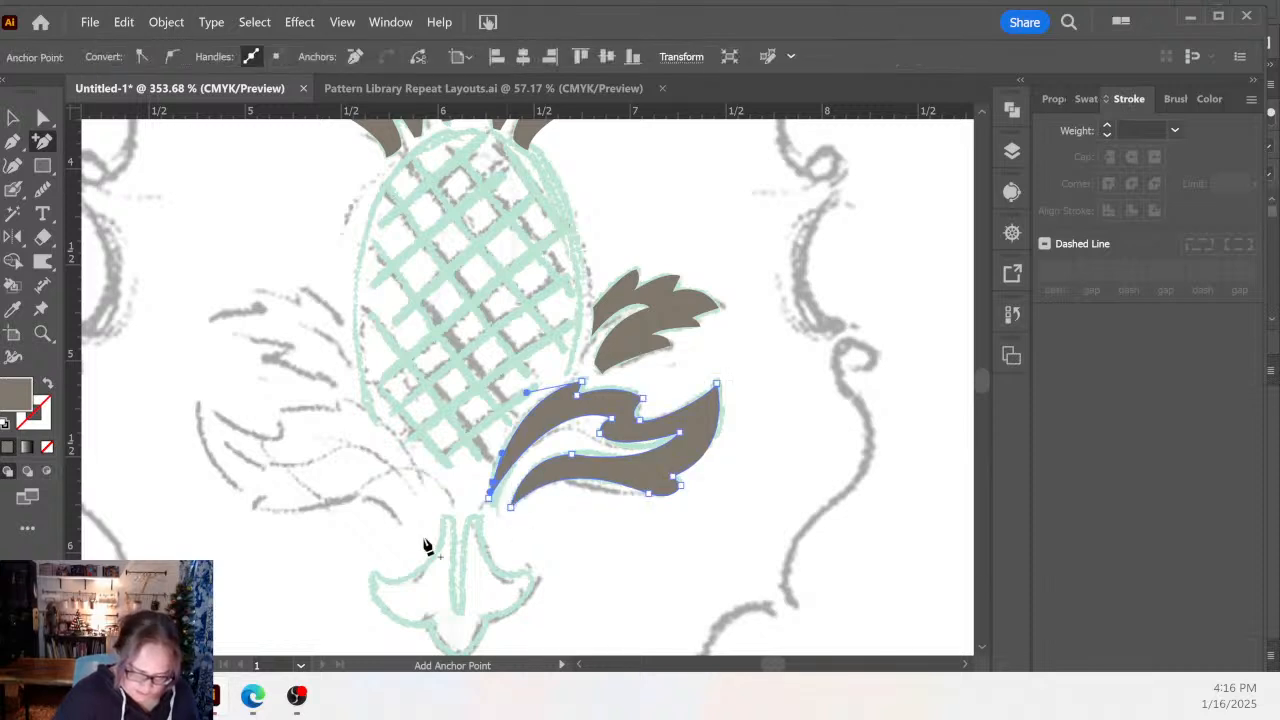
key("z")
left_click(502, 485)
left_click(544, 378)
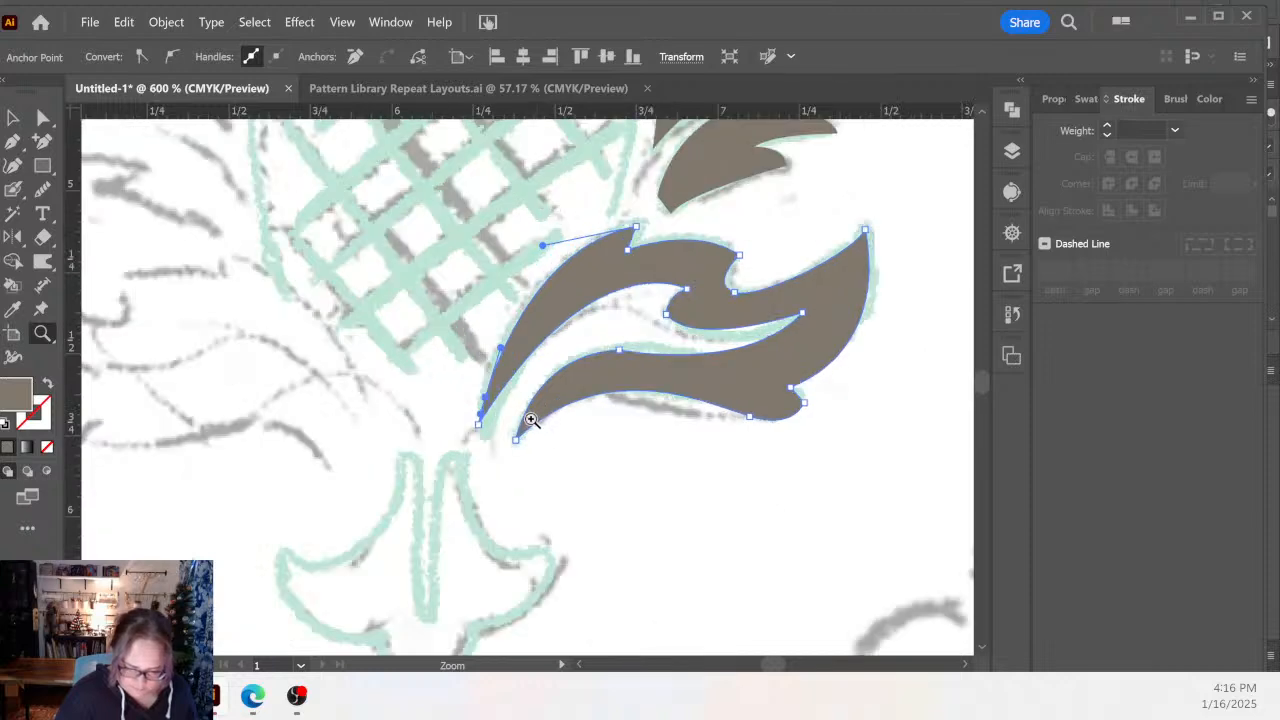
left_click(521, 391)
left_click(522, 389)
left_click_drag(522, 389, 514, 528)
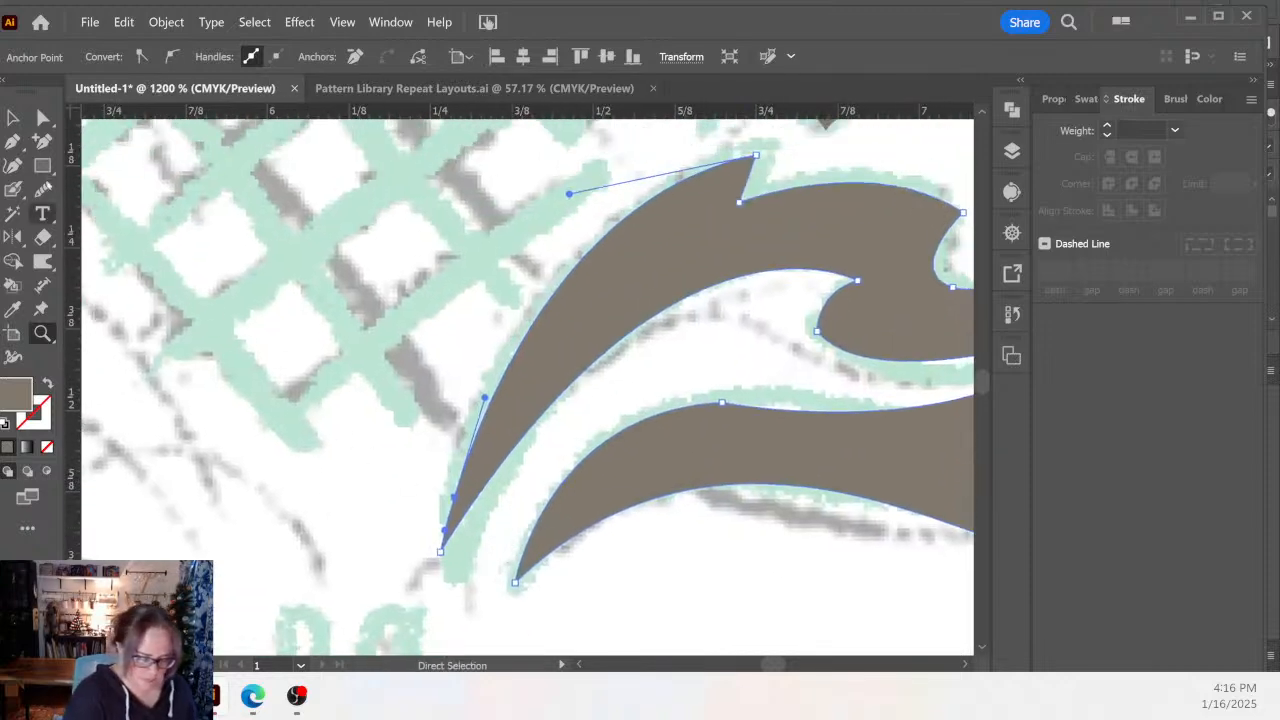
left_click(43, 142)
left_click(462, 528)
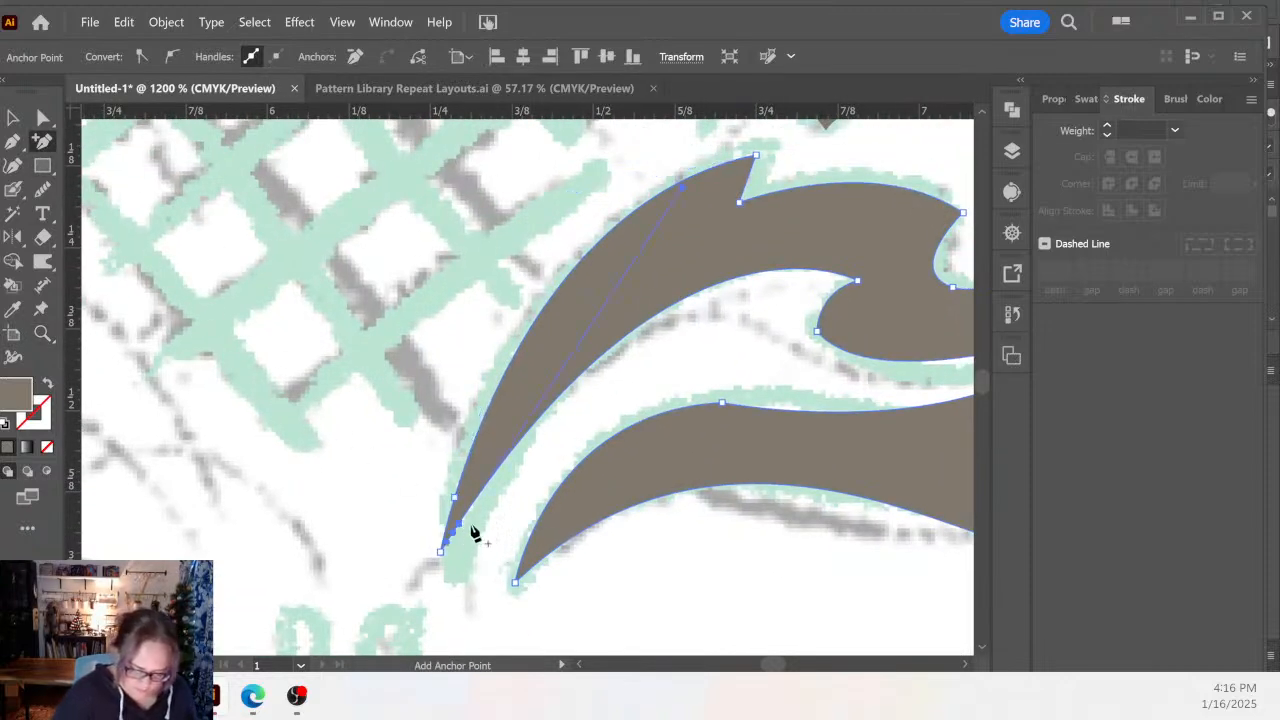
Reshape the upper lobe's outer curve to follow the sketch and widen its pointed base into a blunt stem end.
left_click(44, 118)
left_click(455, 498)
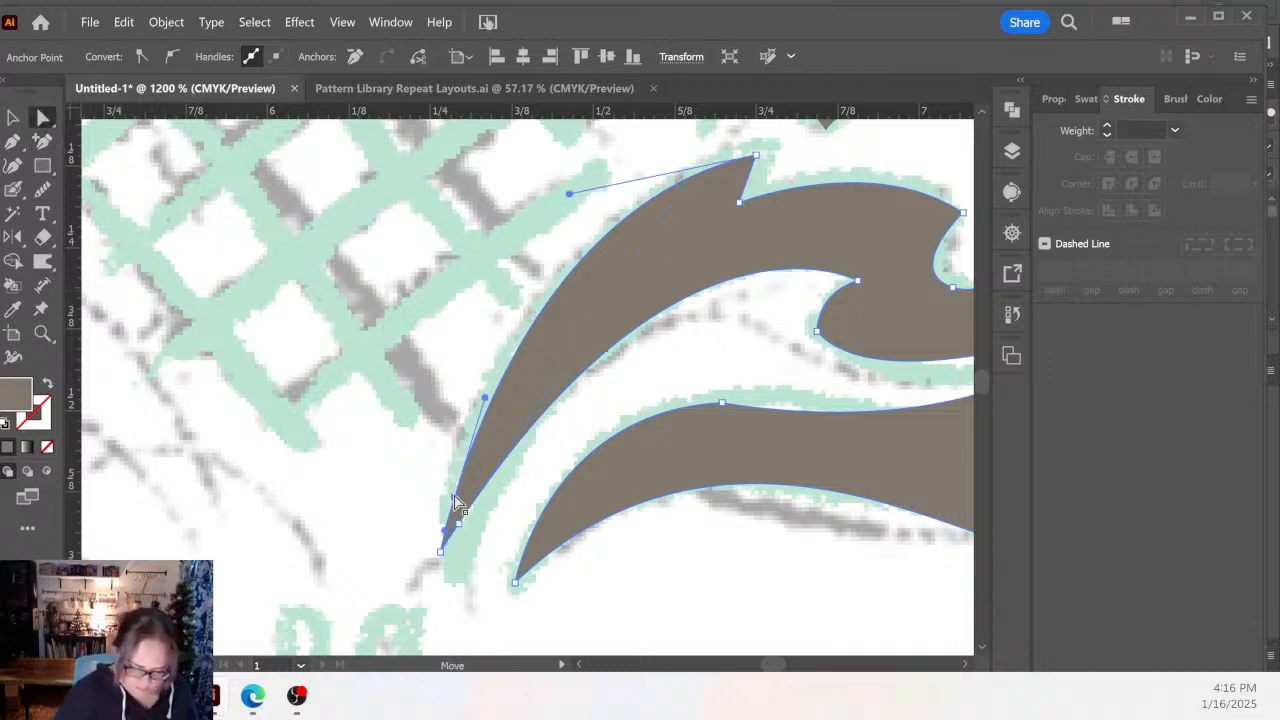
left_click(356, 57)
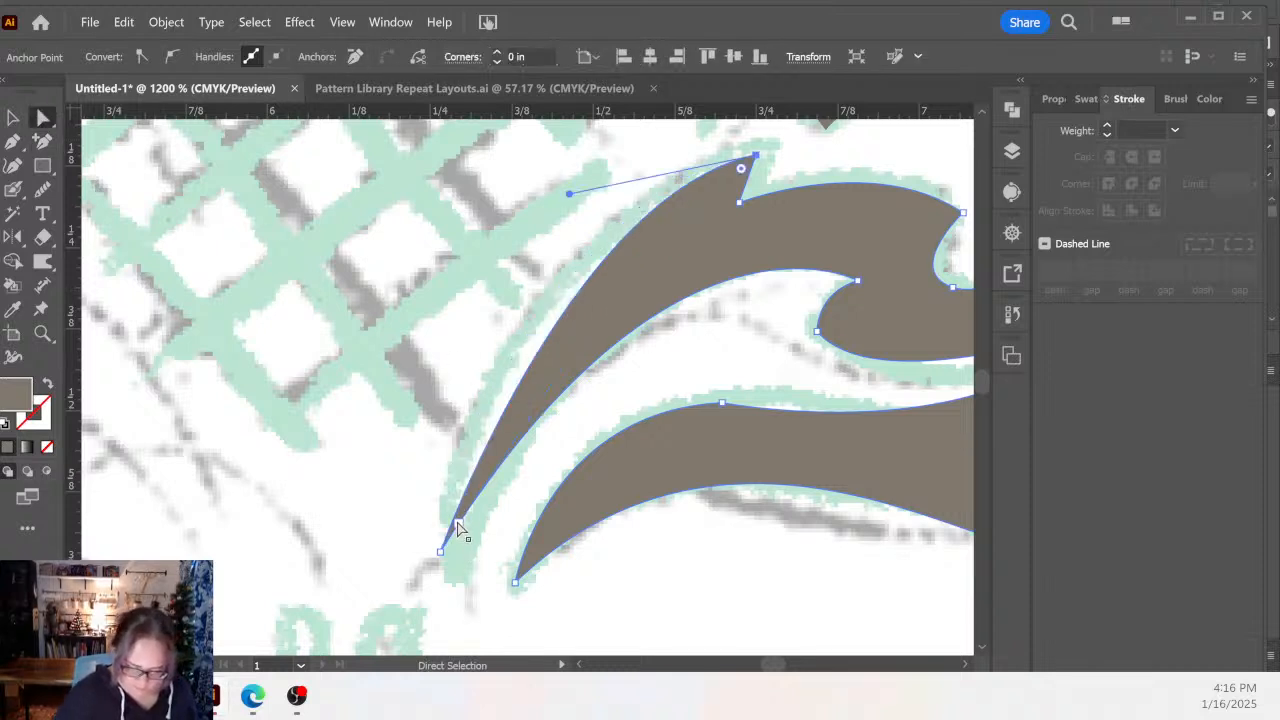
left_click_drag(571, 194, 471, 218)
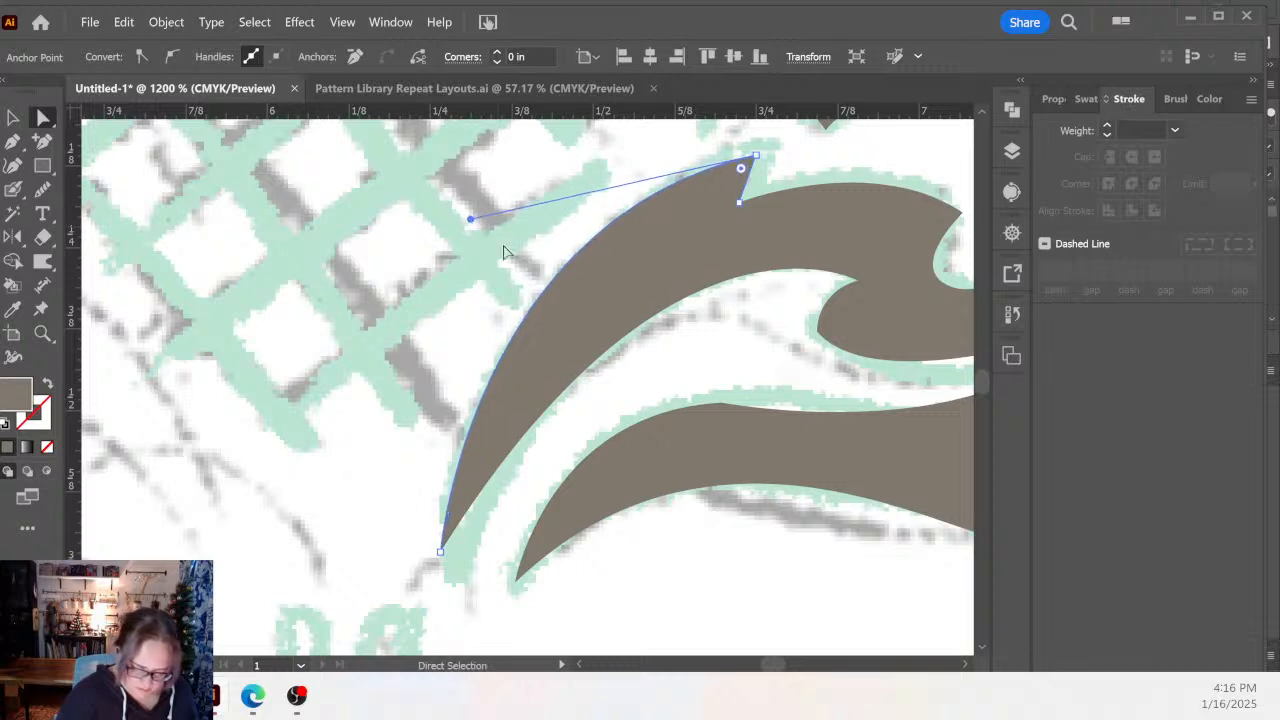
left_click_drag(459, 524, 439, 559)
left_click(465, 567)
left_click(714, 549)
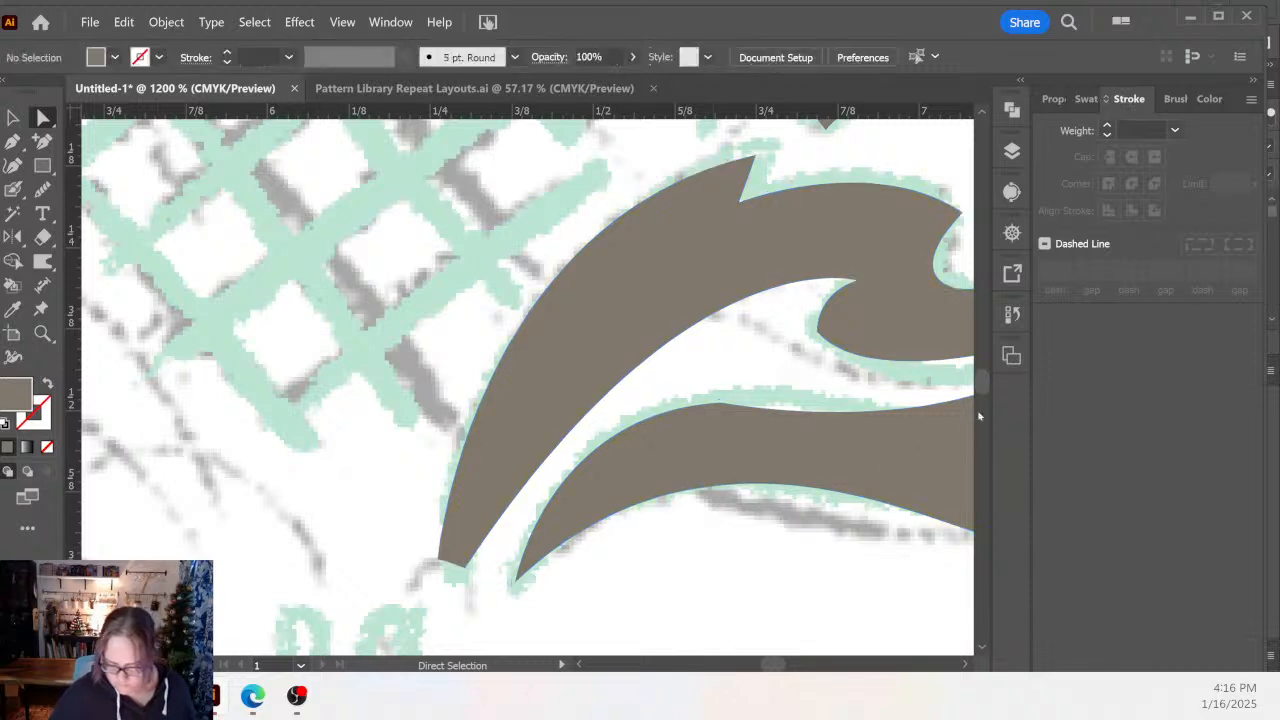
Smooth the large leaf's rounded inner notch and the upper edge of its lower lobe with the Smooth tool.
key("space")
left_click_drag(850, 502, 608, 563)
left_click(668, 467)
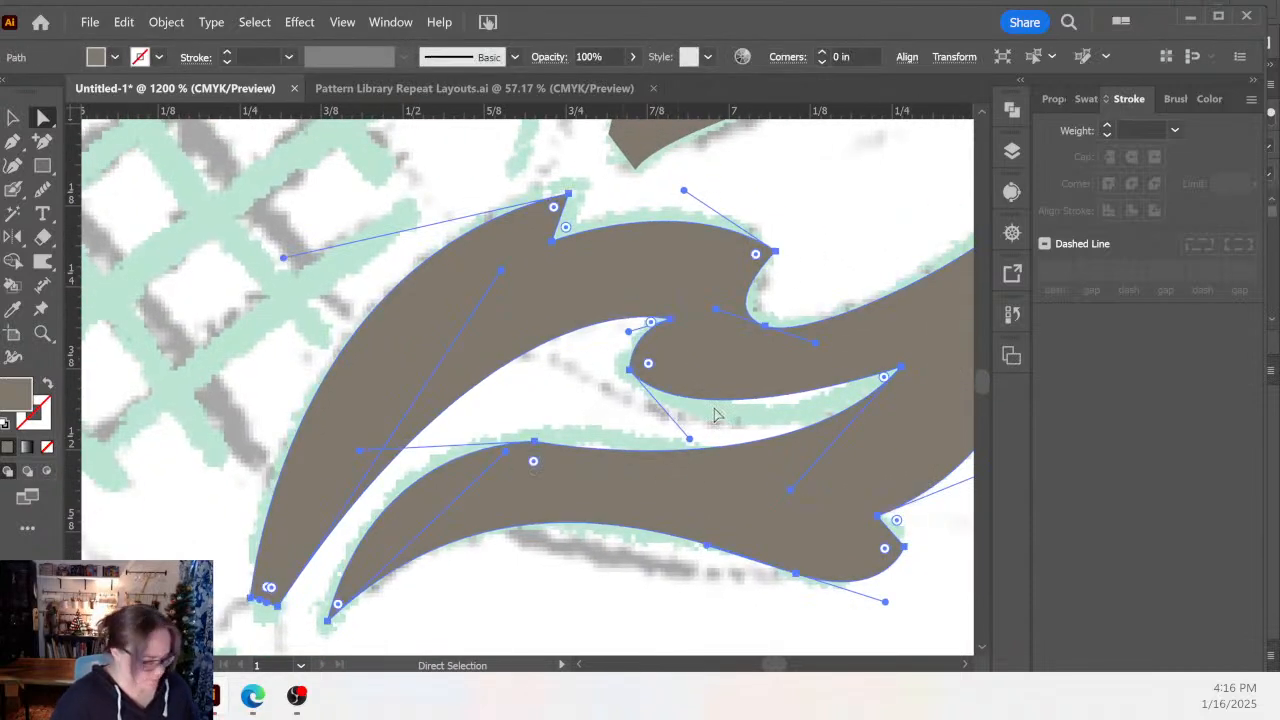
key("s")
left_click_drag(632, 356, 670, 394)
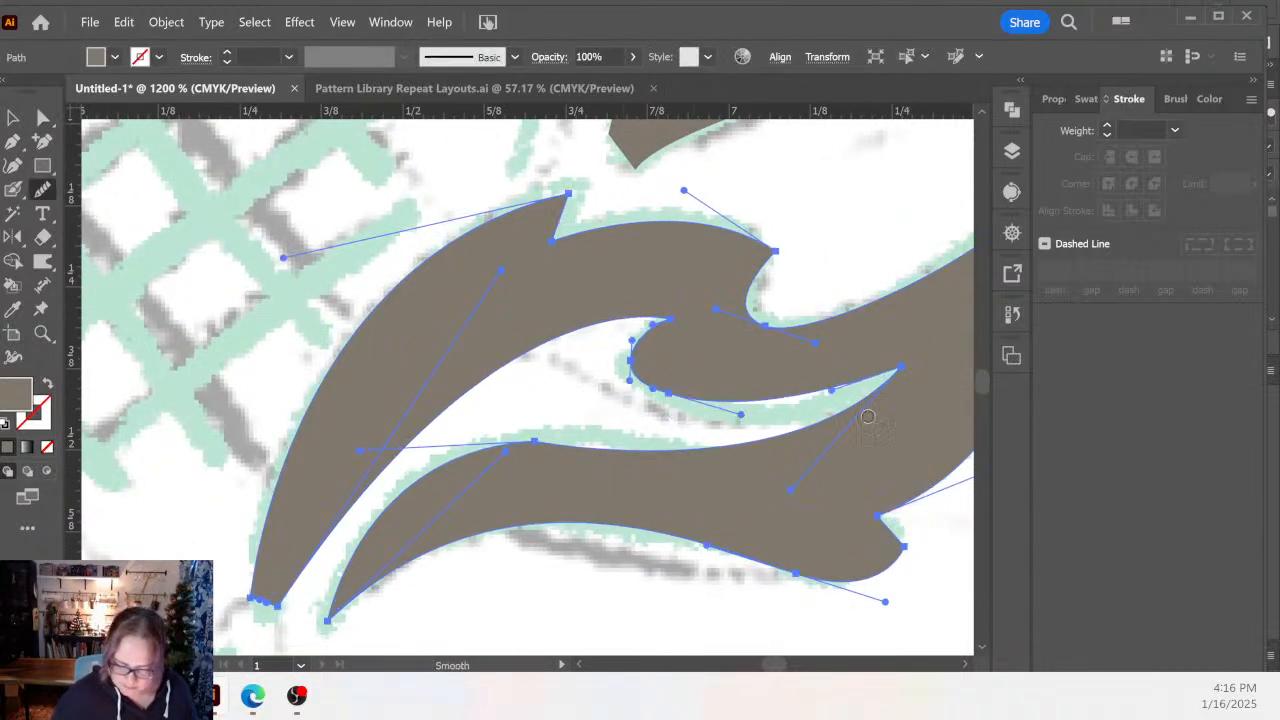
left_click_drag(496, 445, 586, 448)
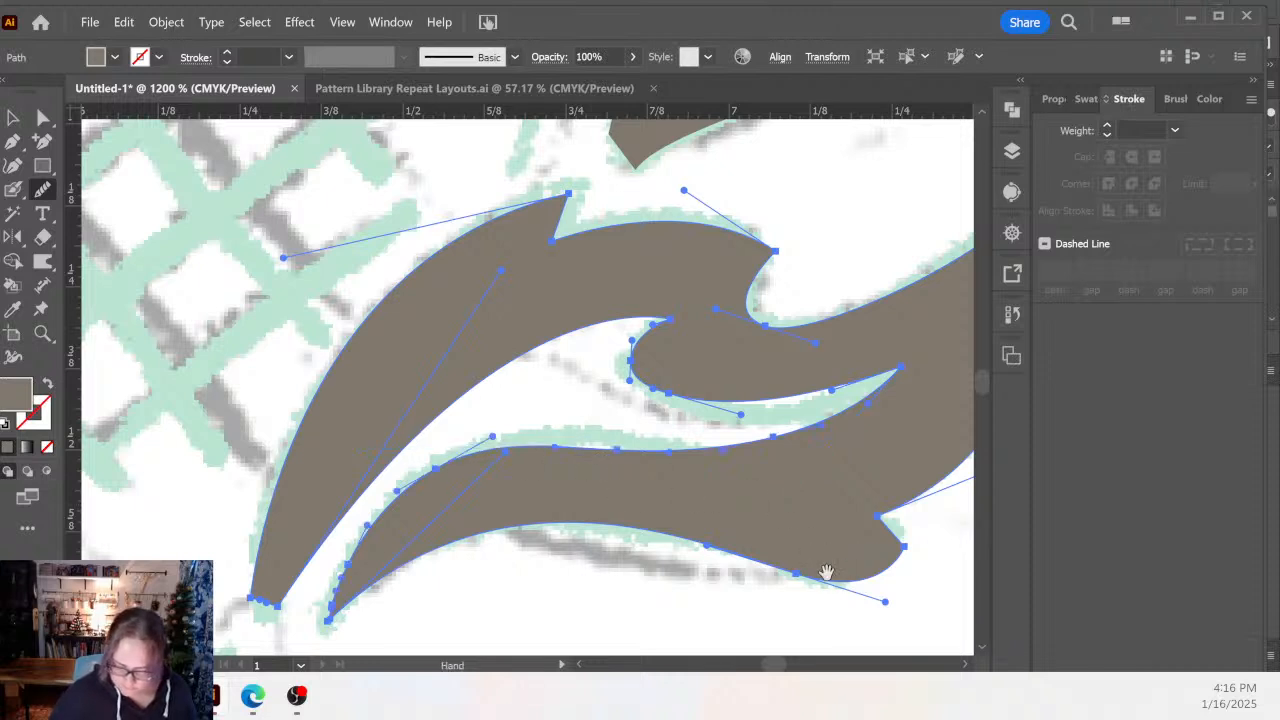
left_click_drag(827, 572, 662, 560)
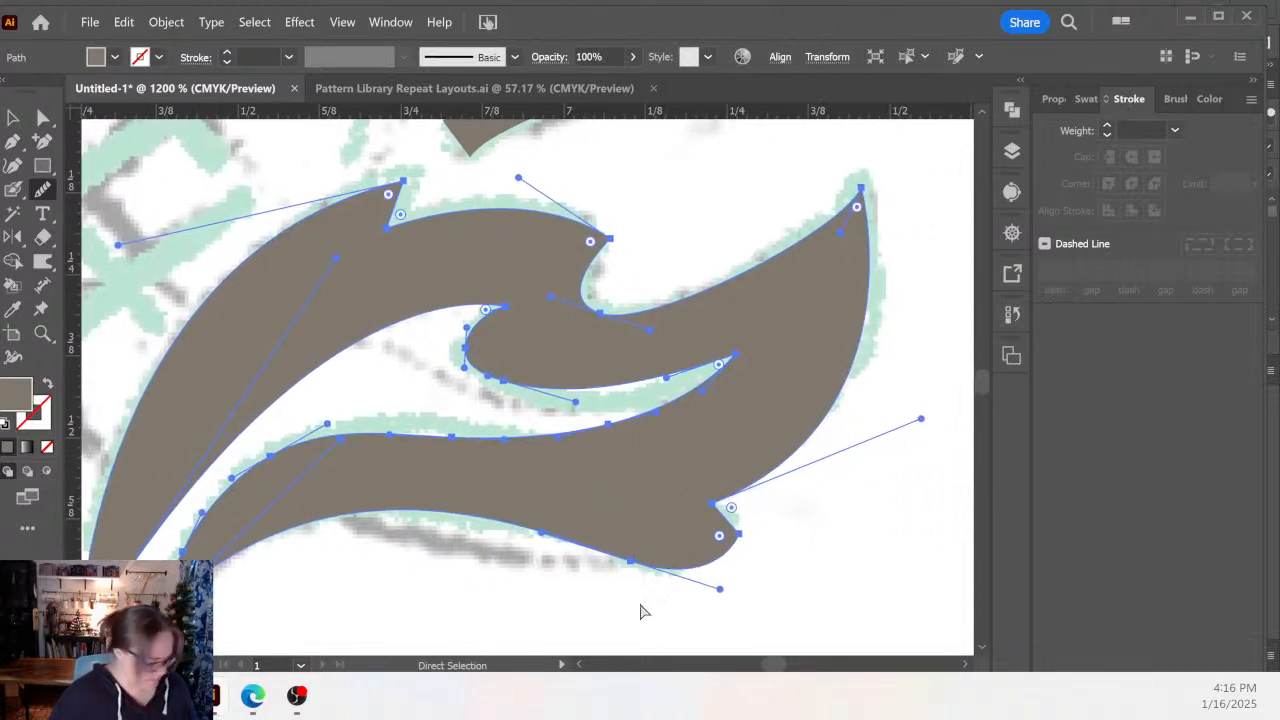
key("ctrl+shift+a")
Reshape the anchors at the base of the large leaf's lower lobe into a blunt stem end.
left_click_drag(624, 599, 780, 537)
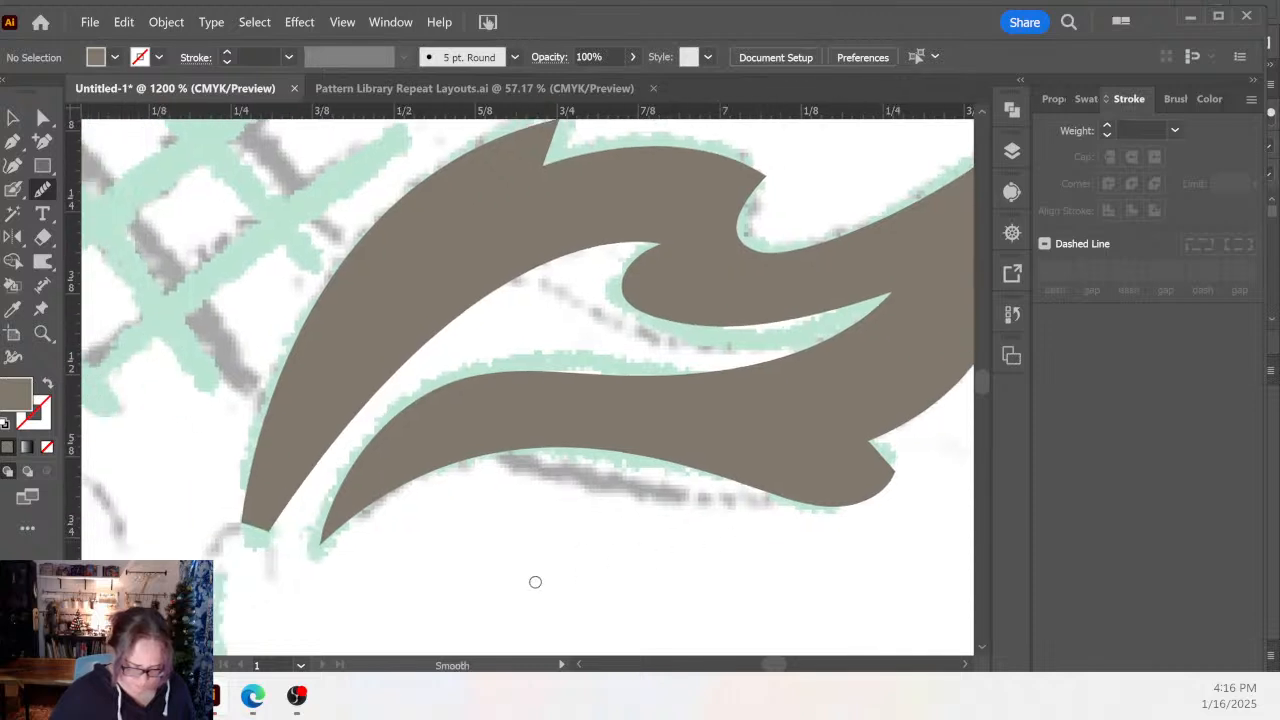
key("a")
left_click(362, 500)
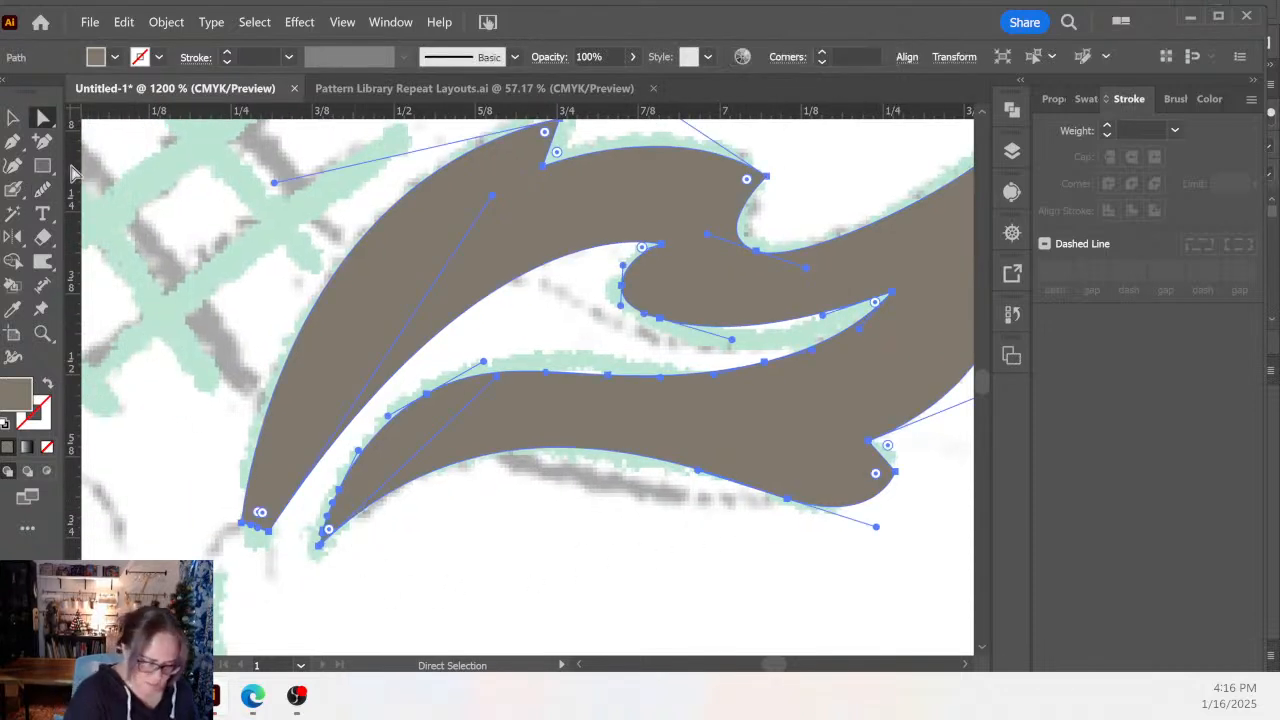
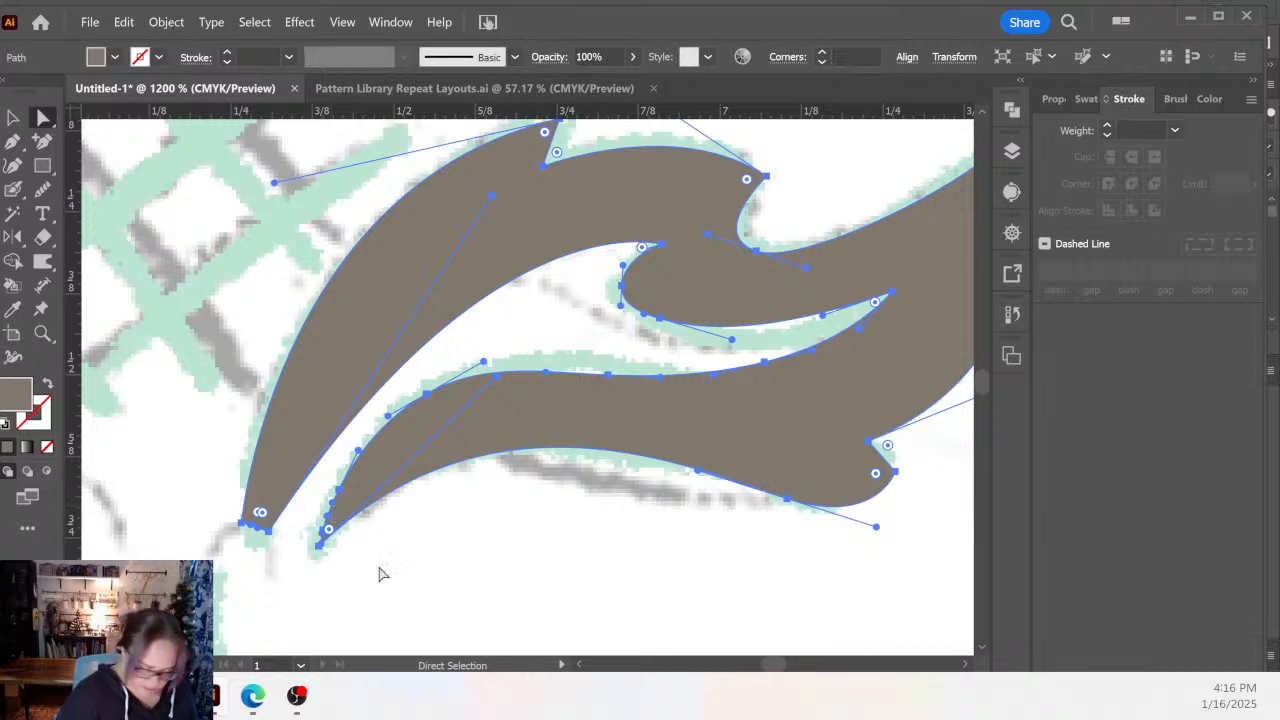
left_click(379, 573)
left_click(328, 529)
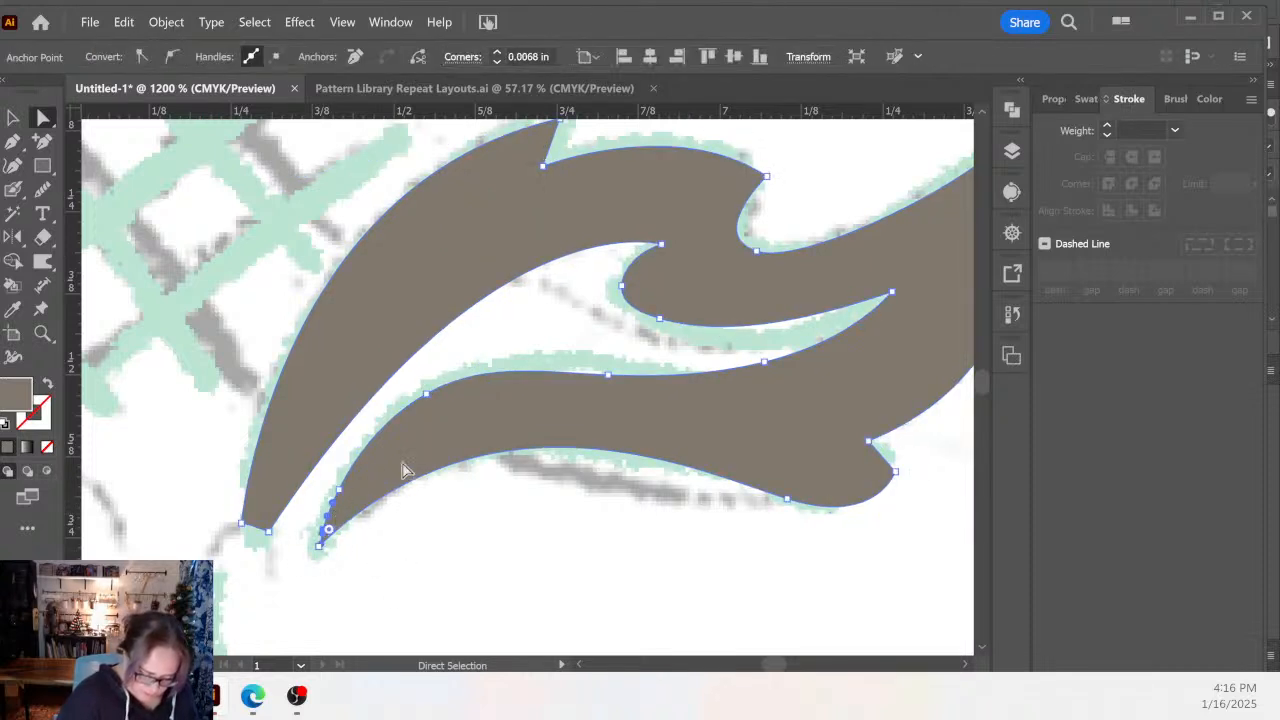
left_click(338, 491)
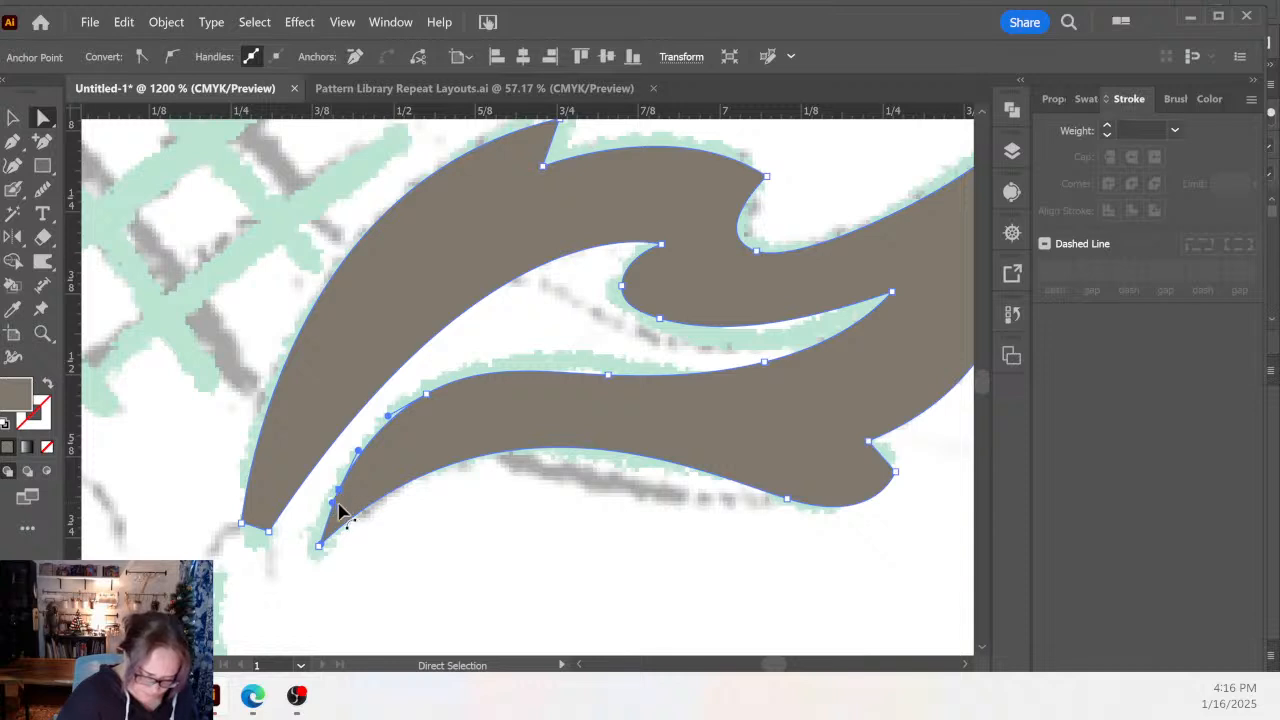
left_click_drag(339, 506, 321, 553)
left_click(319, 546)
left_click(354, 552)
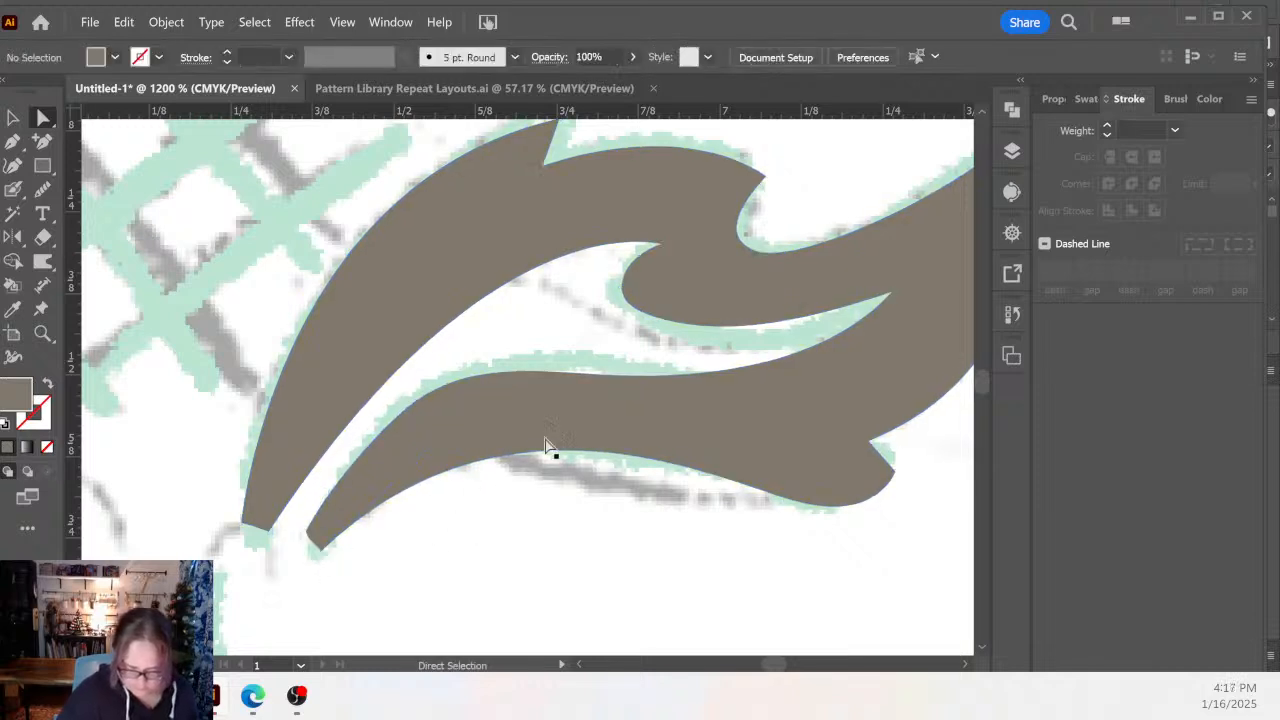
Reflect a copy of the large and small side leaves onto the opposite side of the pineapple.
key("z")
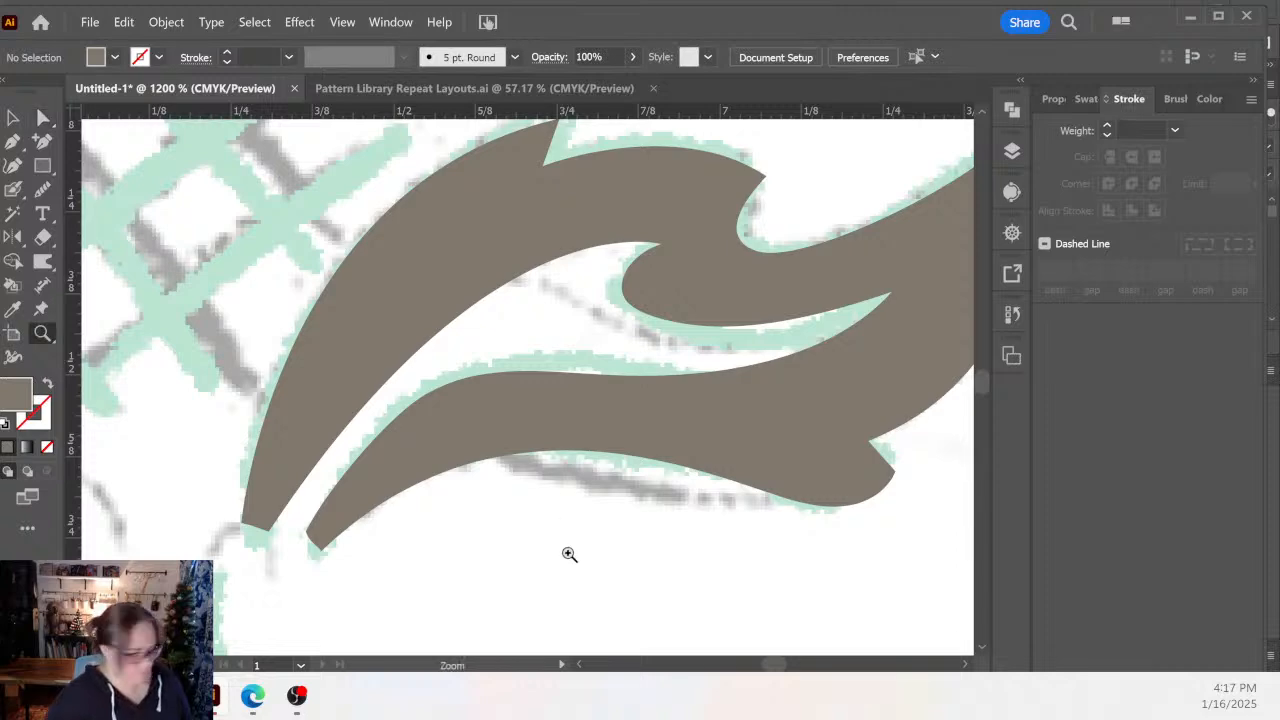
left_click(567, 517)
left_click(426, 354, "alt")
left_click(466, 357, "alt")
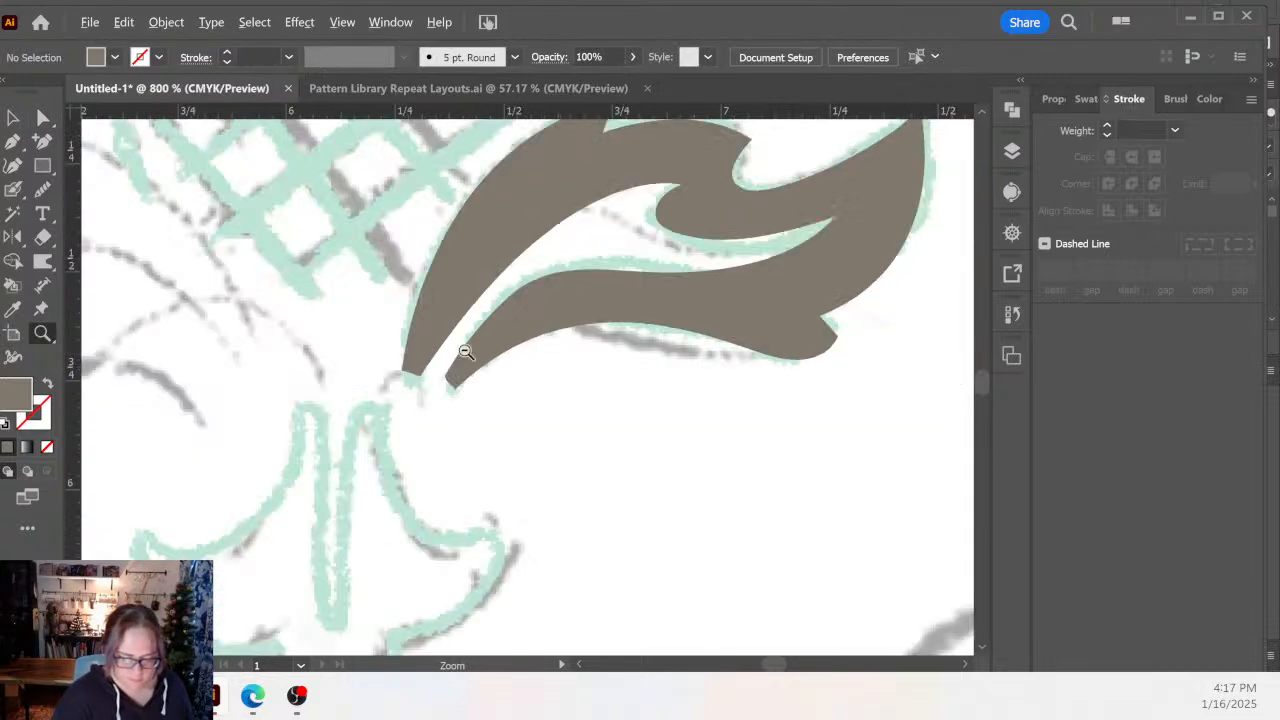
left_click(478, 361, "alt")
left_click(571, 404, "alt")
left_click(603, 426, "alt")
left_click_drag(506, 429, 583, 554)
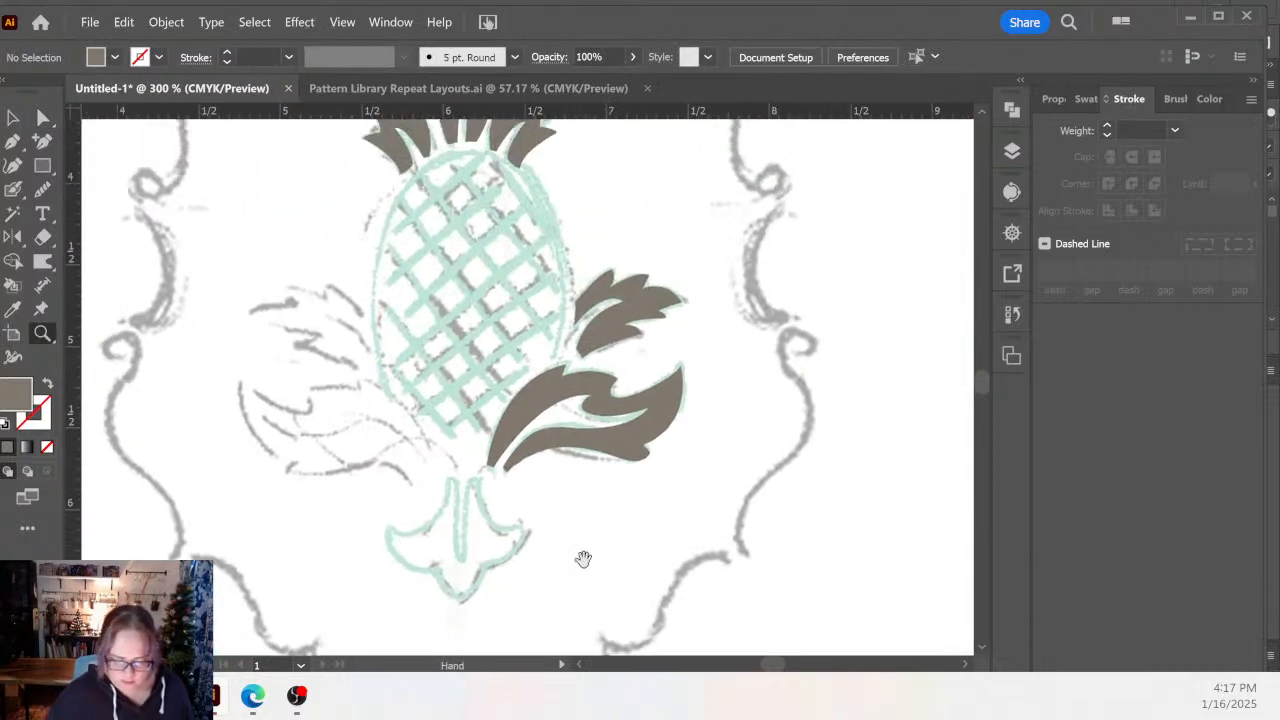
key("v")
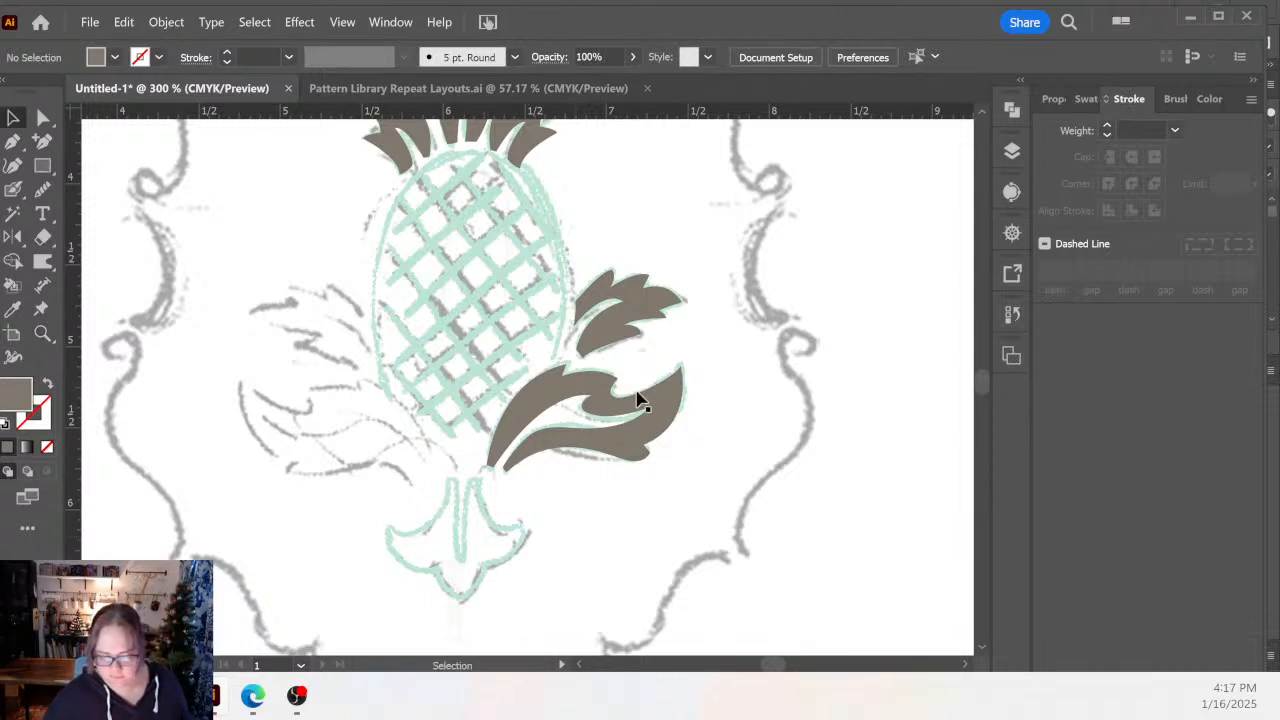
left_click(634, 446)
left_click(643, 316, "shift")
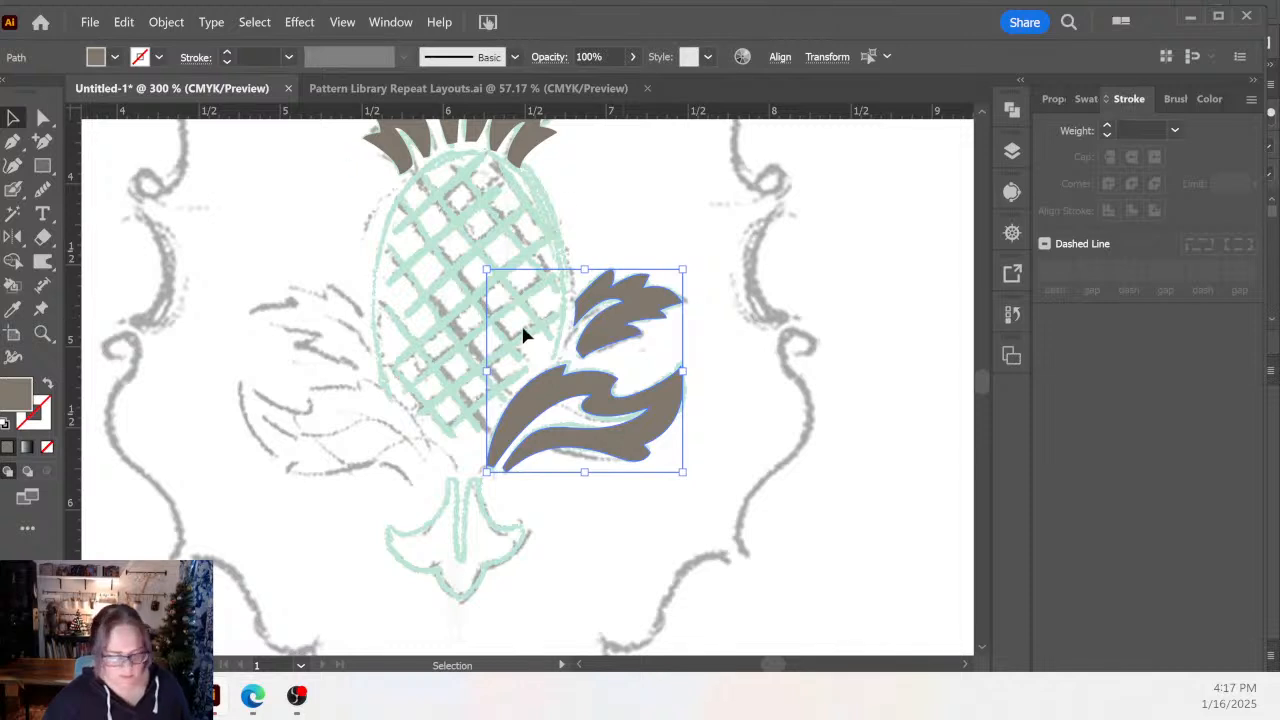
key("o")
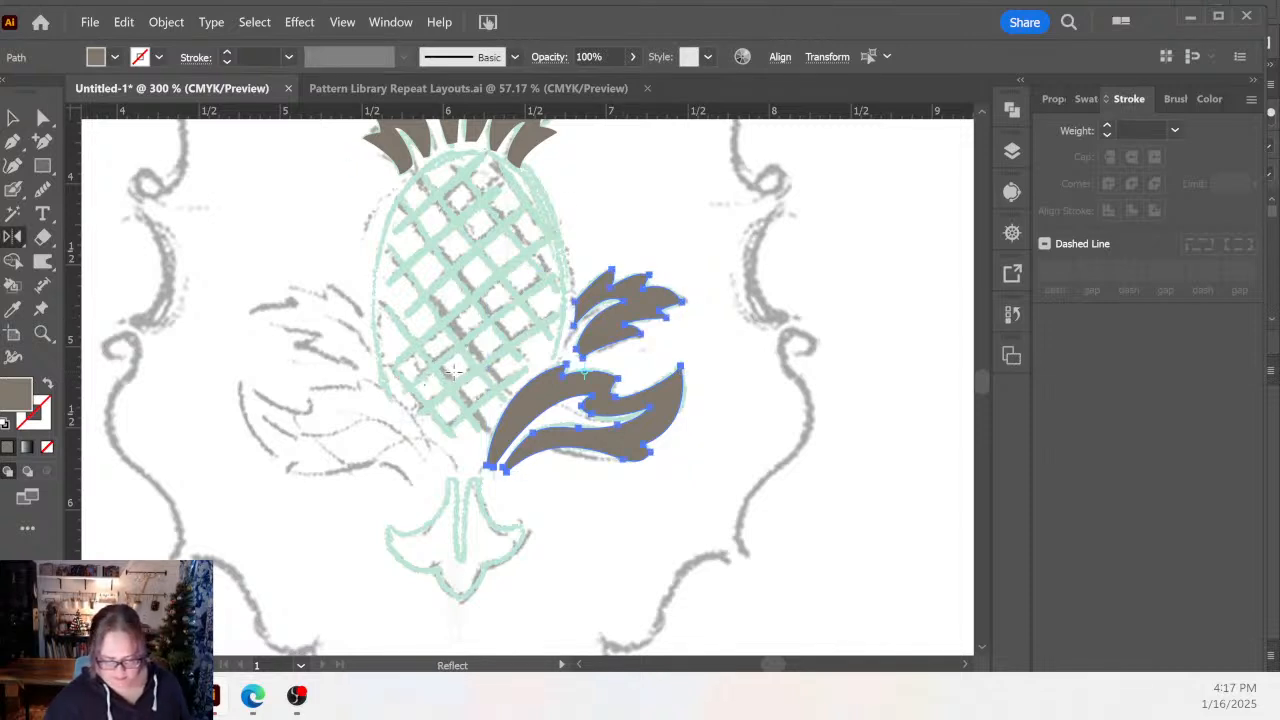
left_click_drag(460, 376, 415, 425)
key("v")
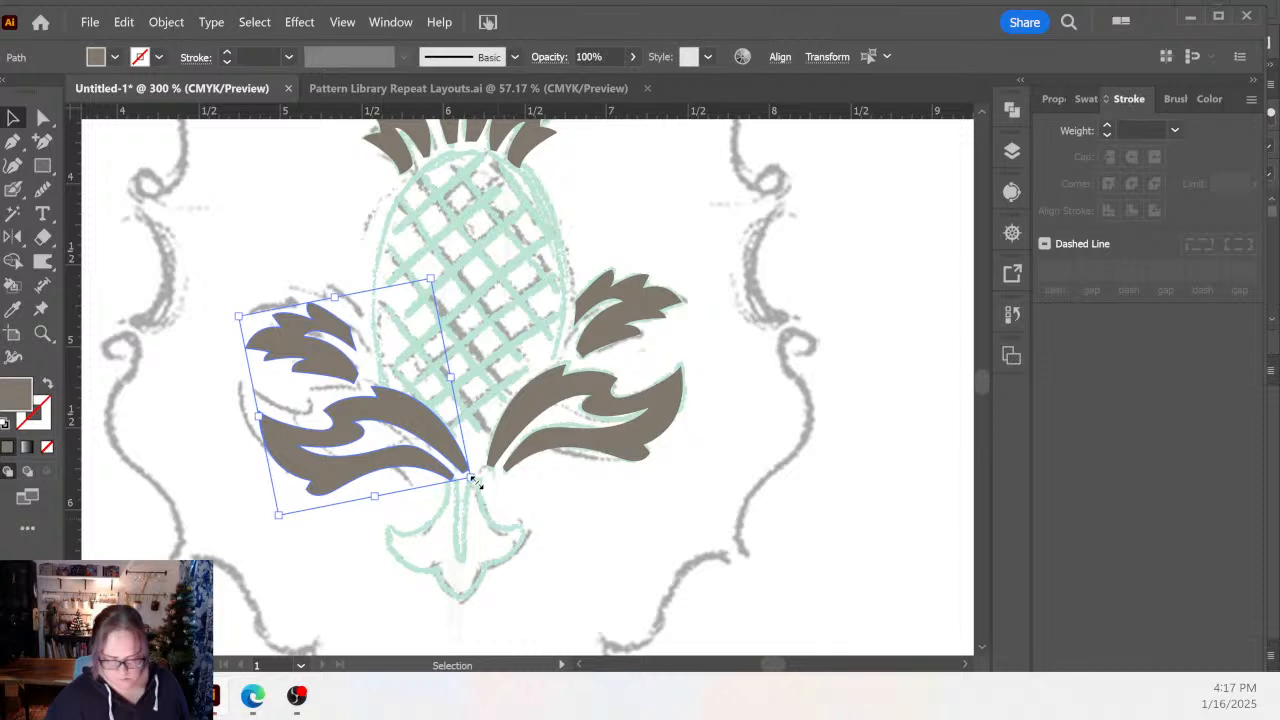
Rotate the mirrored leaves upright and align their bases with the original leaves along a new horizontal guide.
left_click_drag(477, 484, 449, 509)
left_click_drag(437, 457, 434, 438)
left_click_drag(606, 112, 556, 472)
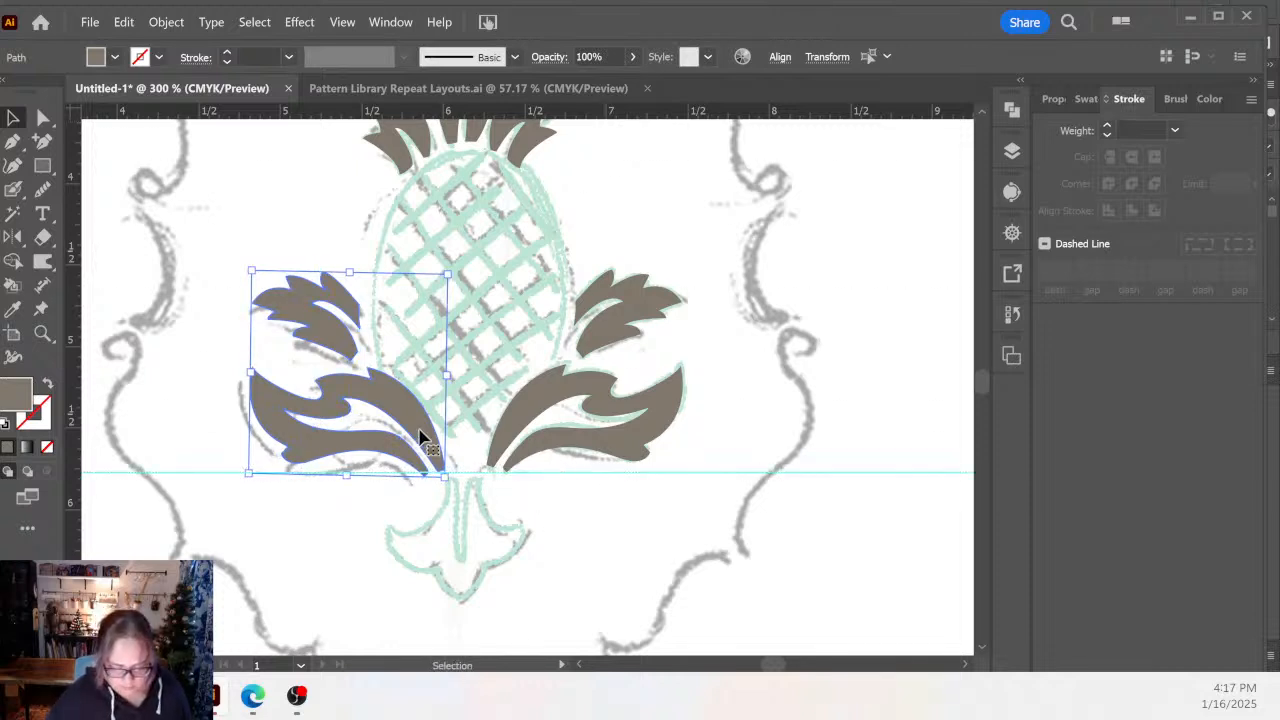
left_click_drag(423, 434, 417, 430)
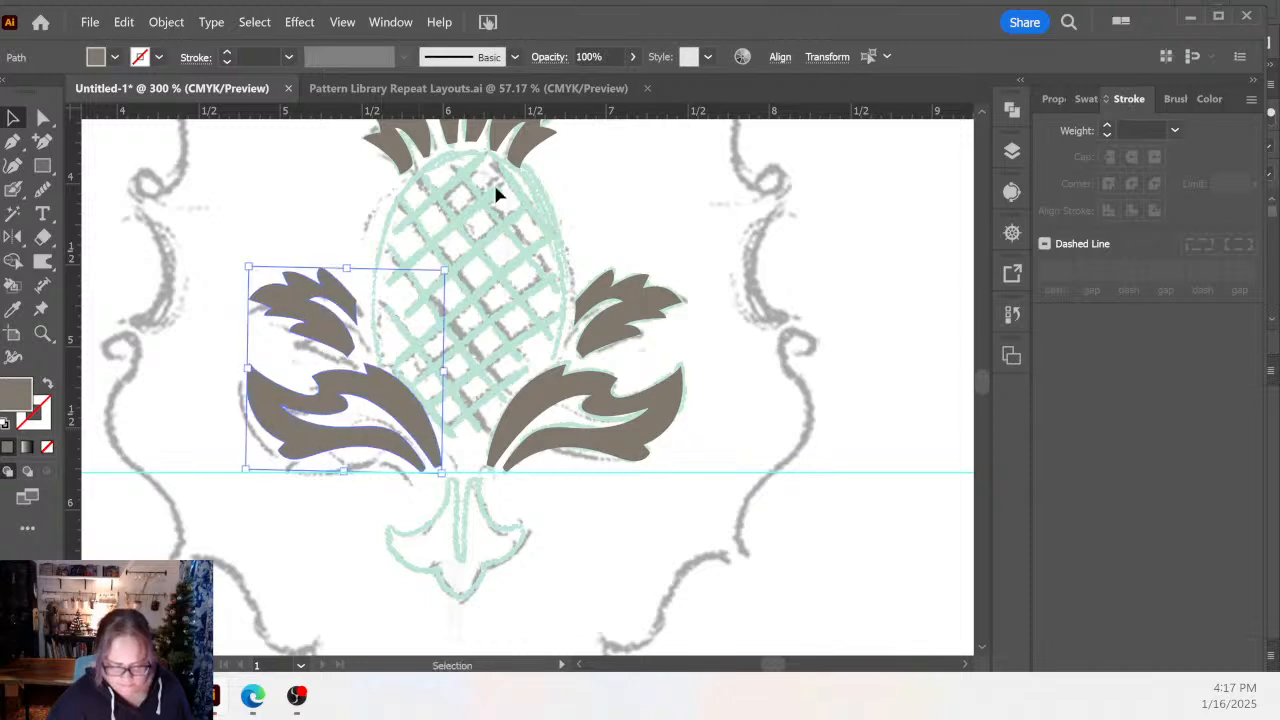
Place a vertical guide down the pineapple's centre to line up the crown and the side leaves.
left_click_drag(77, 258, 460, 292)
left_click_drag(482, 218, 472, 390)
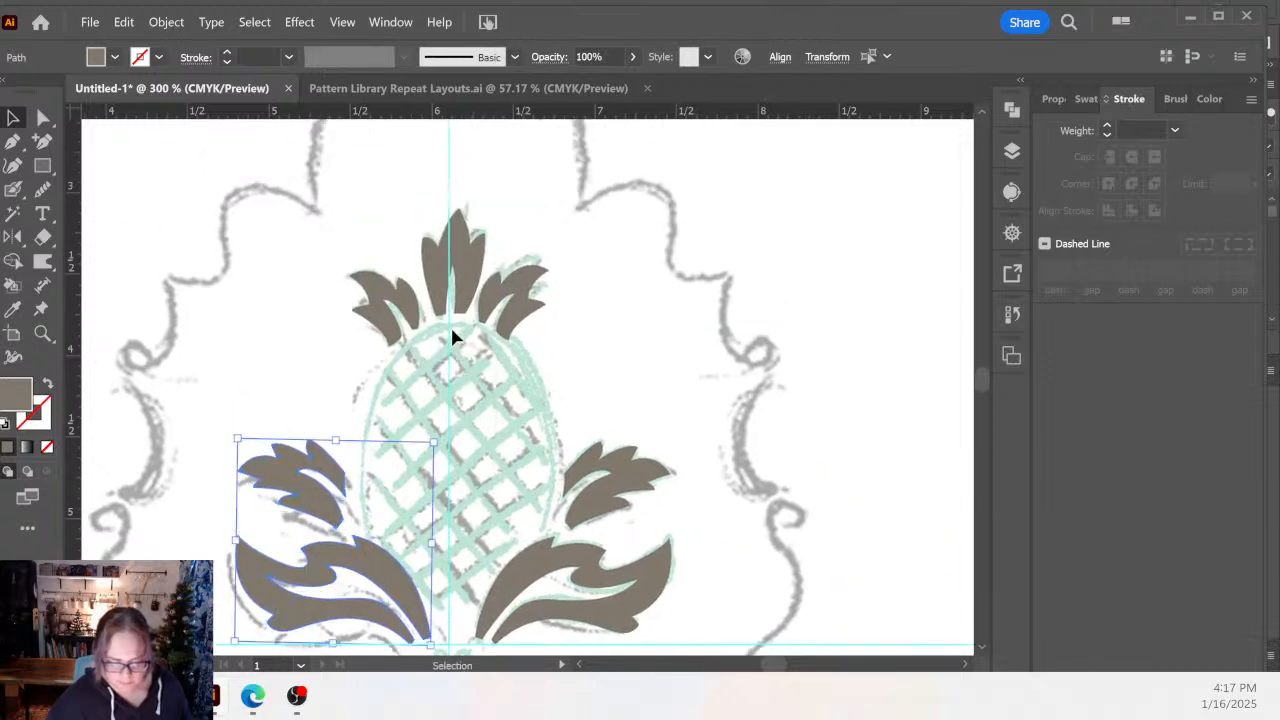
left_click(440, 178)
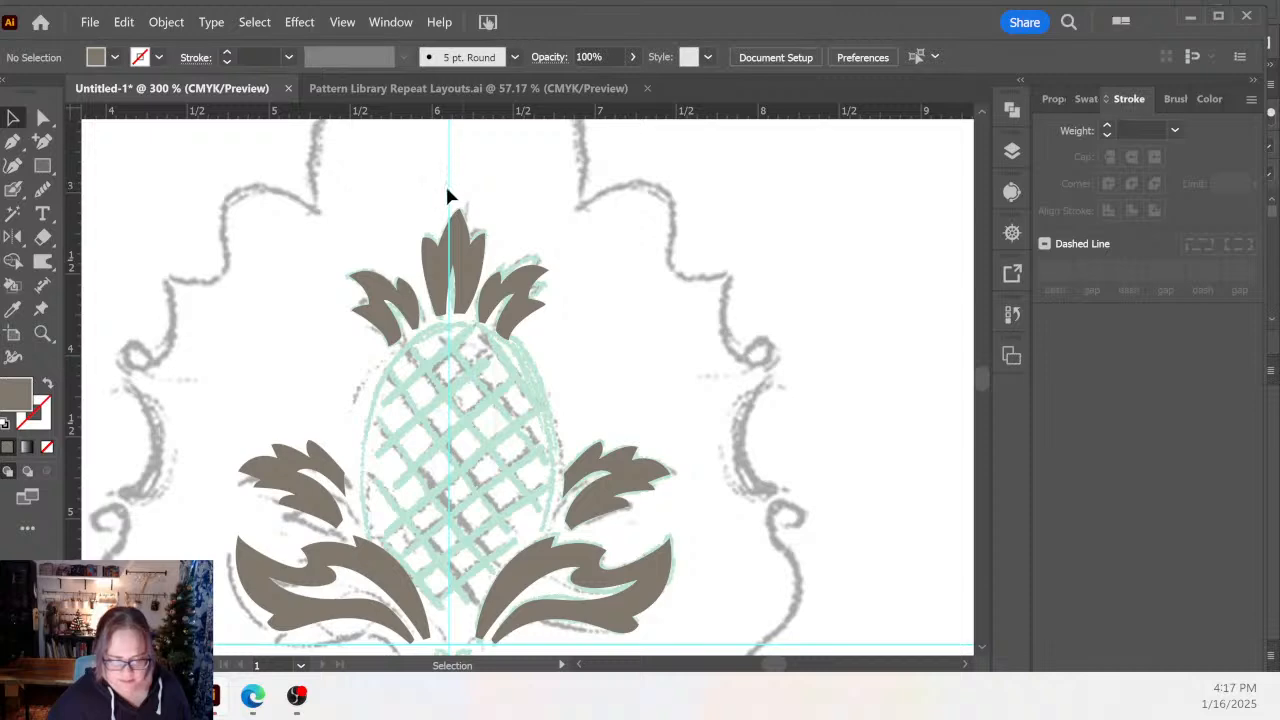
key("space")
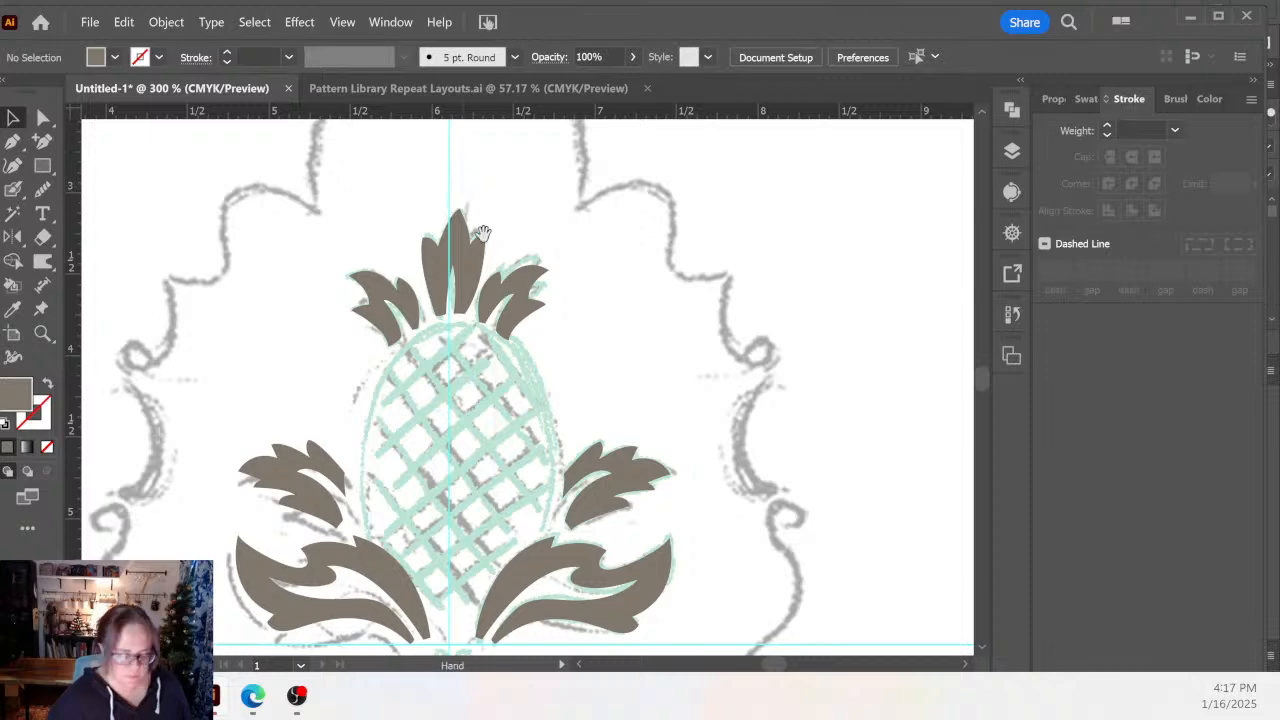
left_click_drag(456, 181, 500, 83)
left_click_drag(543, 583, 538, 664)
left_click_drag(480, 249, 479, 249)
left_click(545, 357)
left_click_drag(440, 511, 472, 391)
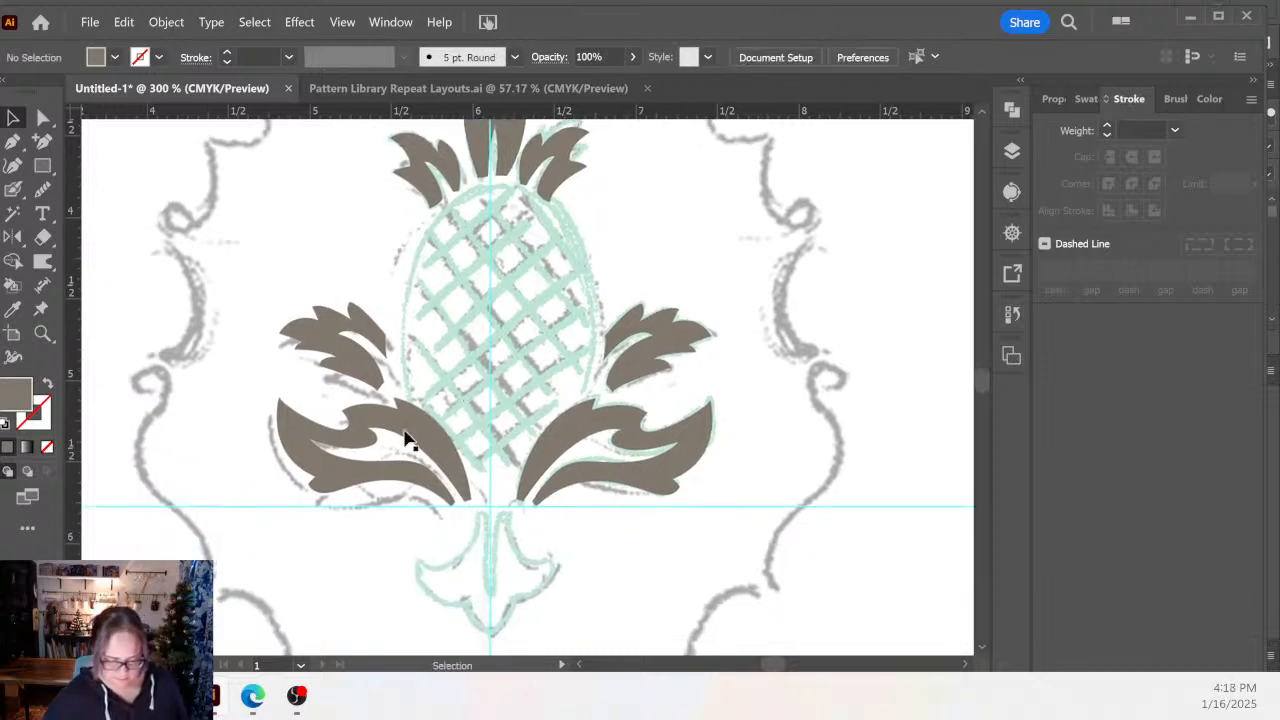
Move the small upper leaf on each side slightly inward and down, closer to the pineapple body.
left_click_drag(356, 368, 363, 376)
left_click_drag(623, 378, 622, 382)
left_click(760, 468)
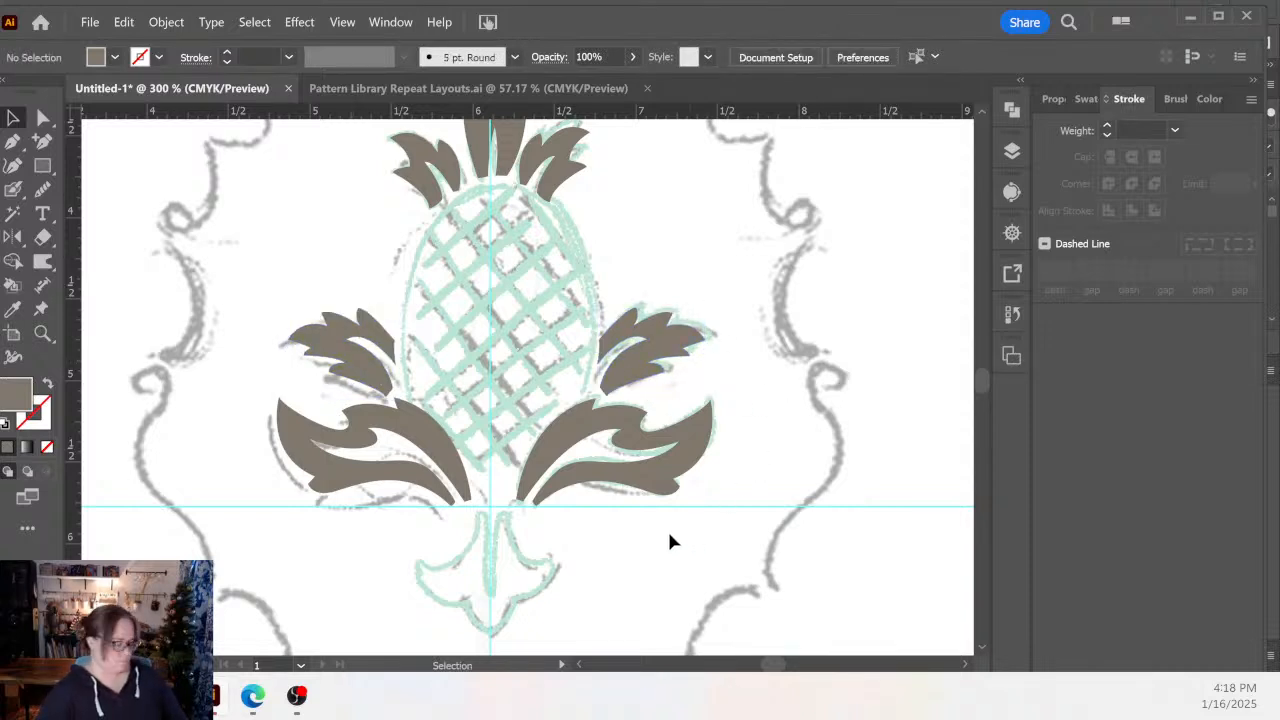
key("ctrl+0")
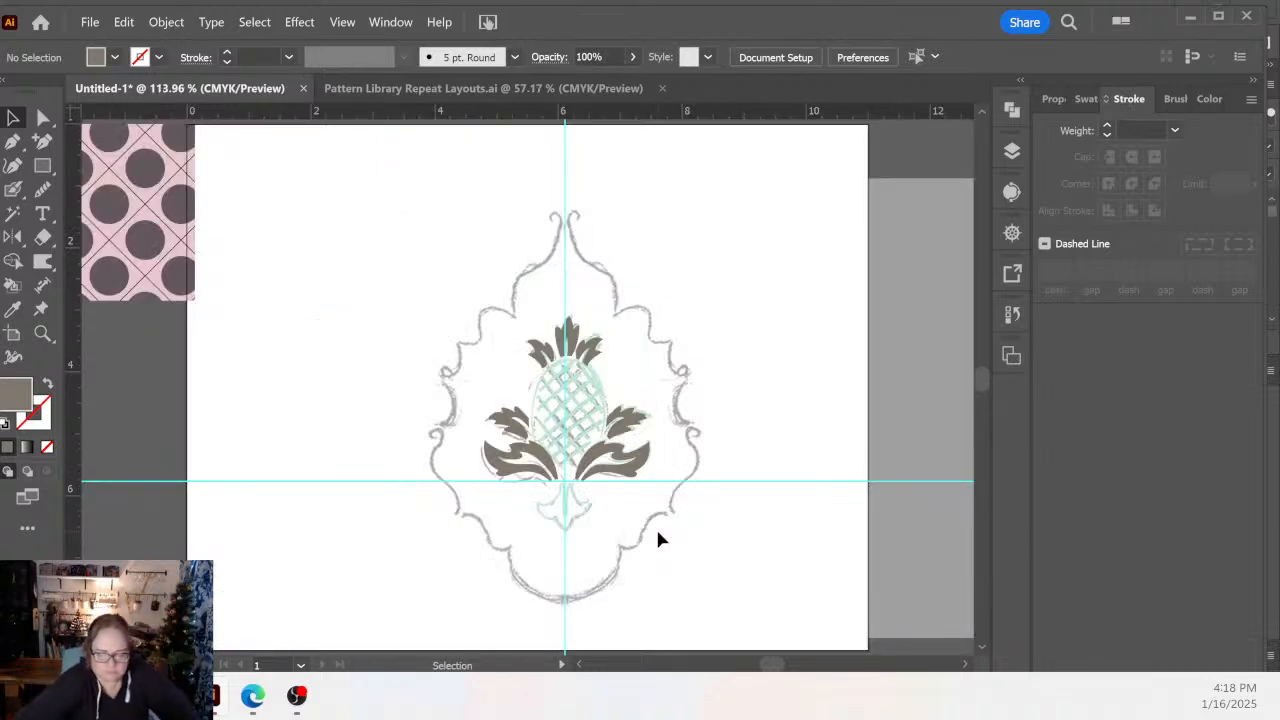
Delete the vertical and horizontal guides from Layer 1.
key("z")
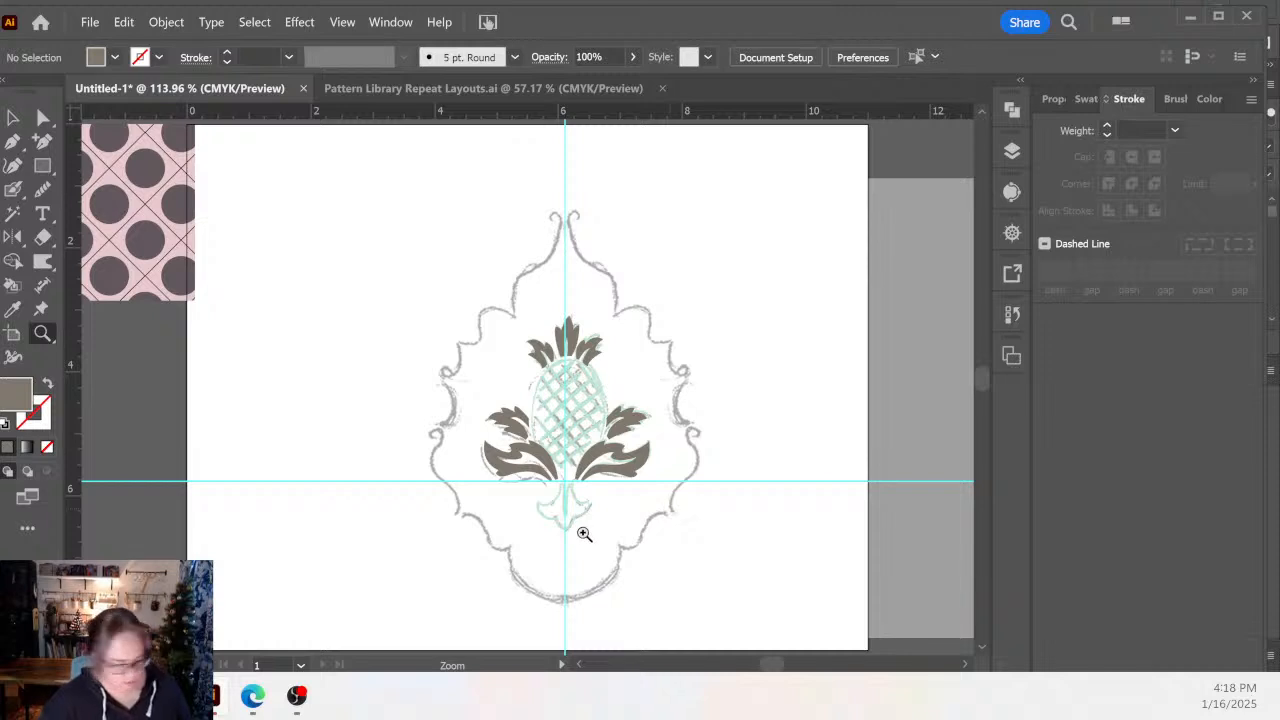
key("v")
left_click(1012, 150)
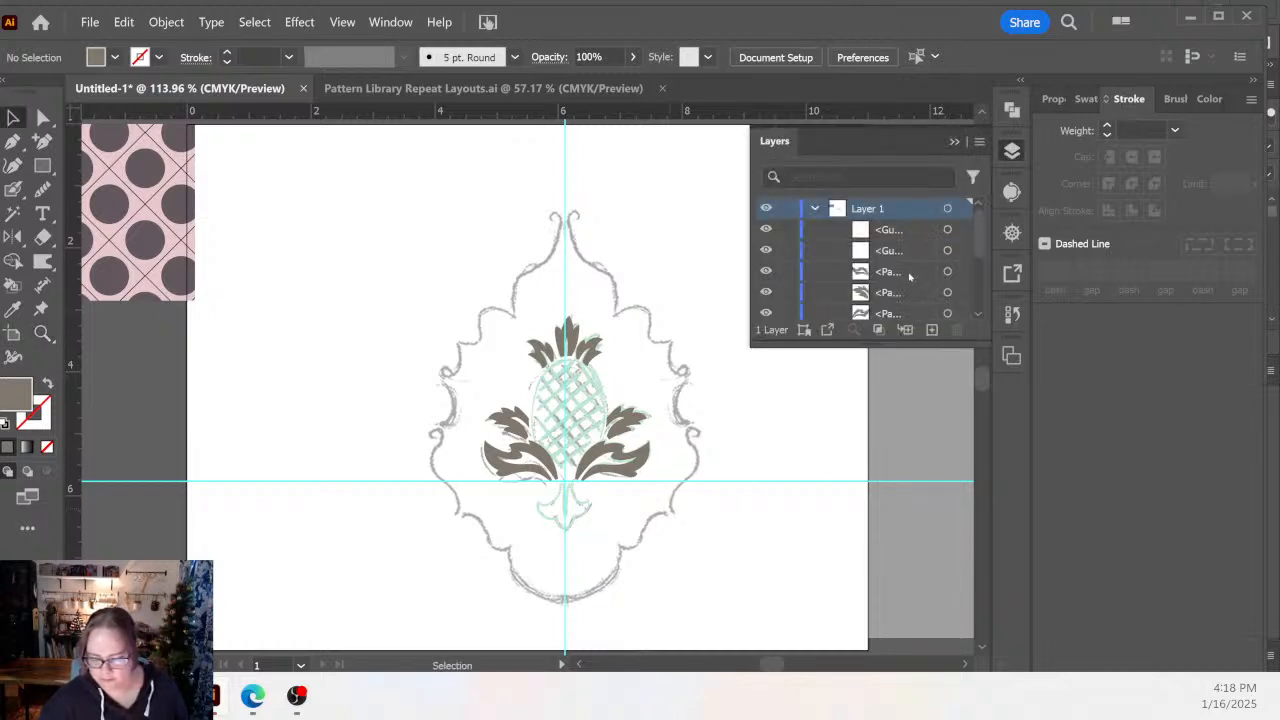
left_click(893, 230)
key("Delete")
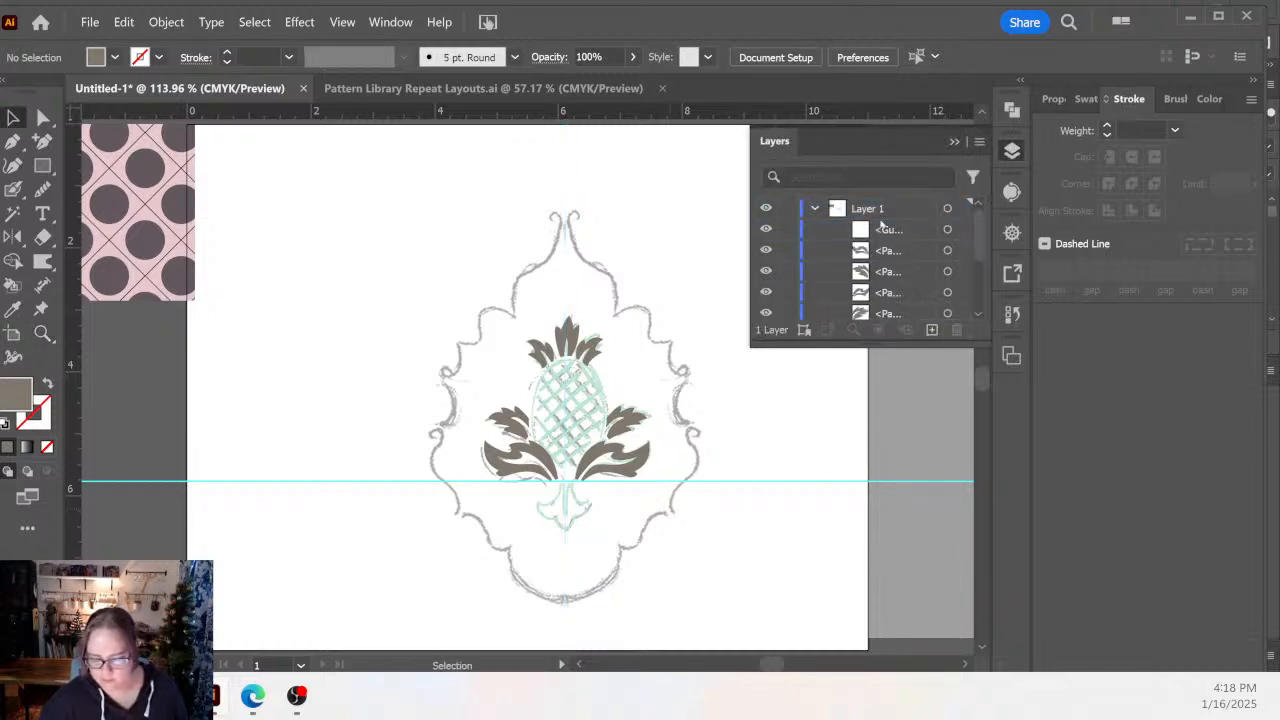
left_click(891, 230)
key("Delete")
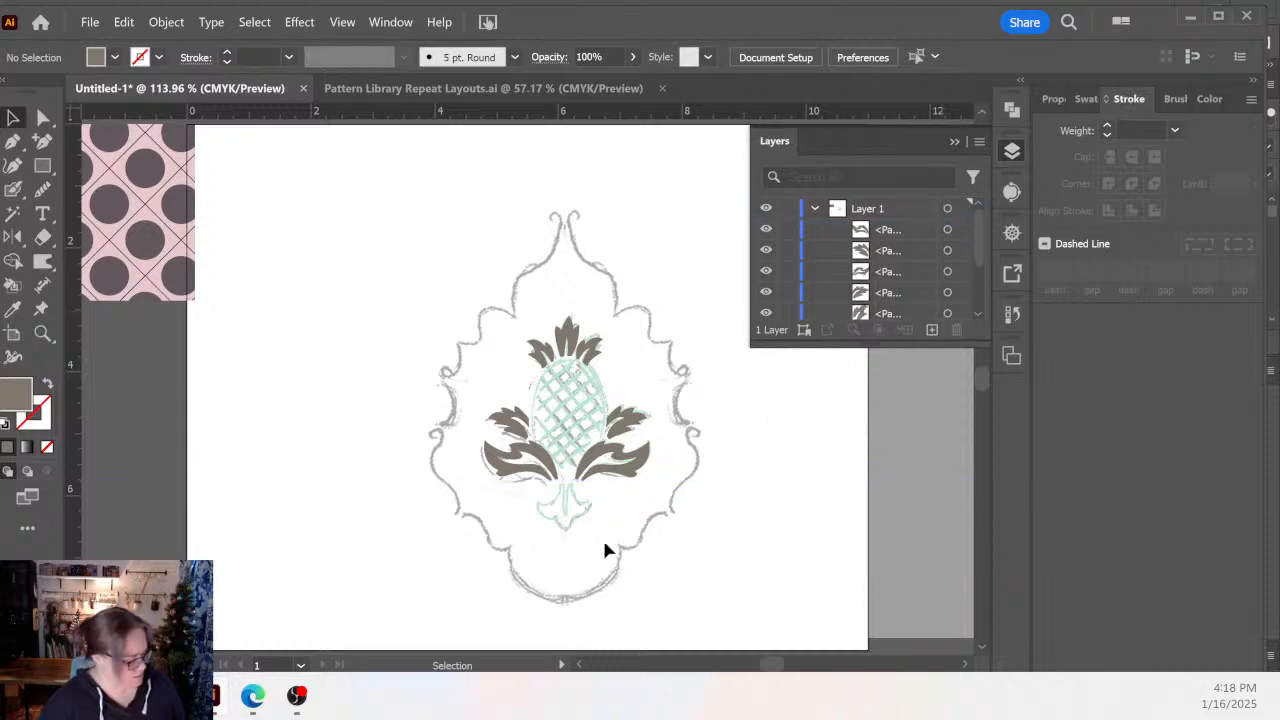
Trace the right half of the sketched stem base below the pineapple with the Pen tool, from the stem top to the lower notch, as an unfilled stroke.
key("z")
left_click(565, 530)
left_click(533, 387)
left_click(511, 327)
left_click(511, 327)
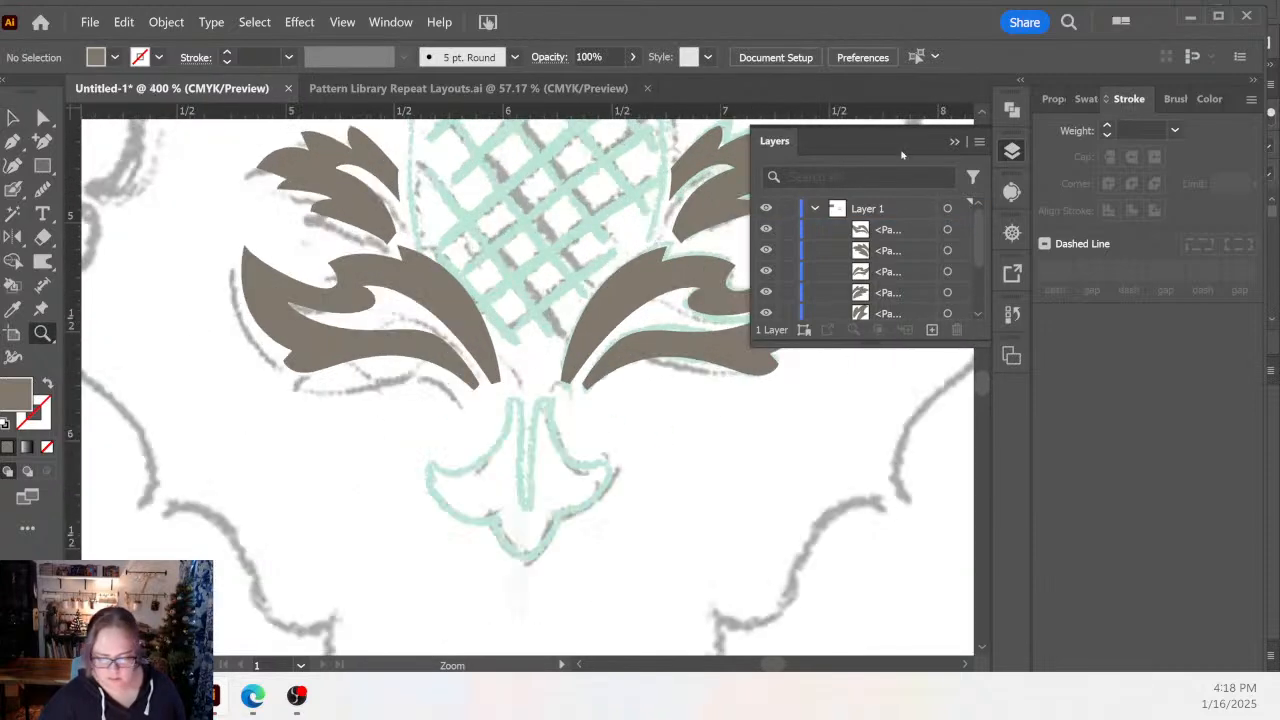
left_click(960, 143)
left_click(571, 457)
key("space")
left_click_drag(473, 384, 606, 431)
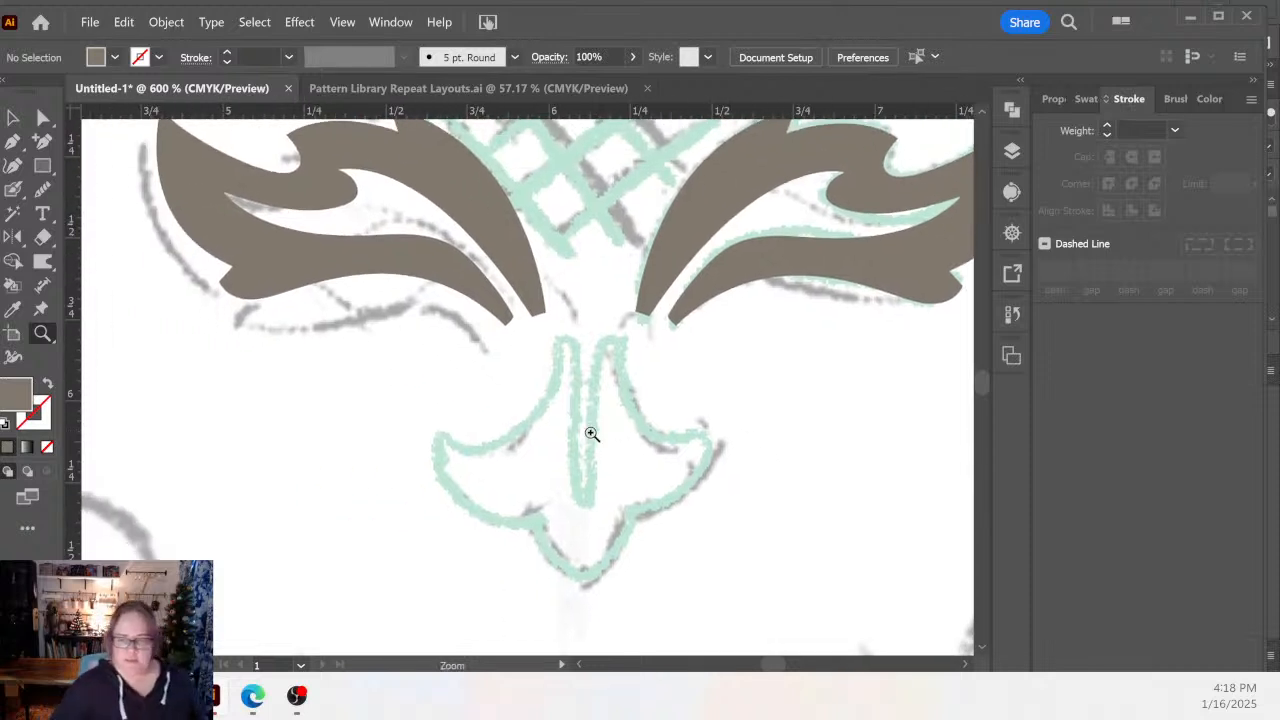
key("plus")
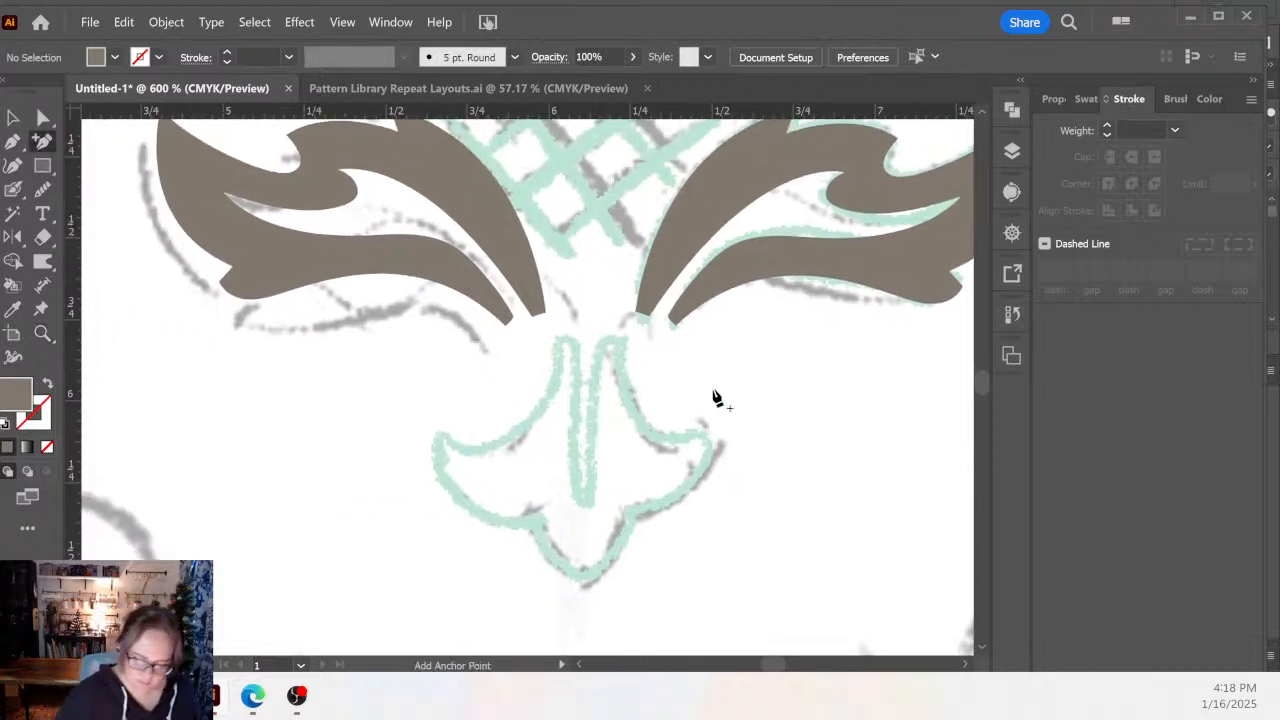
key("p")
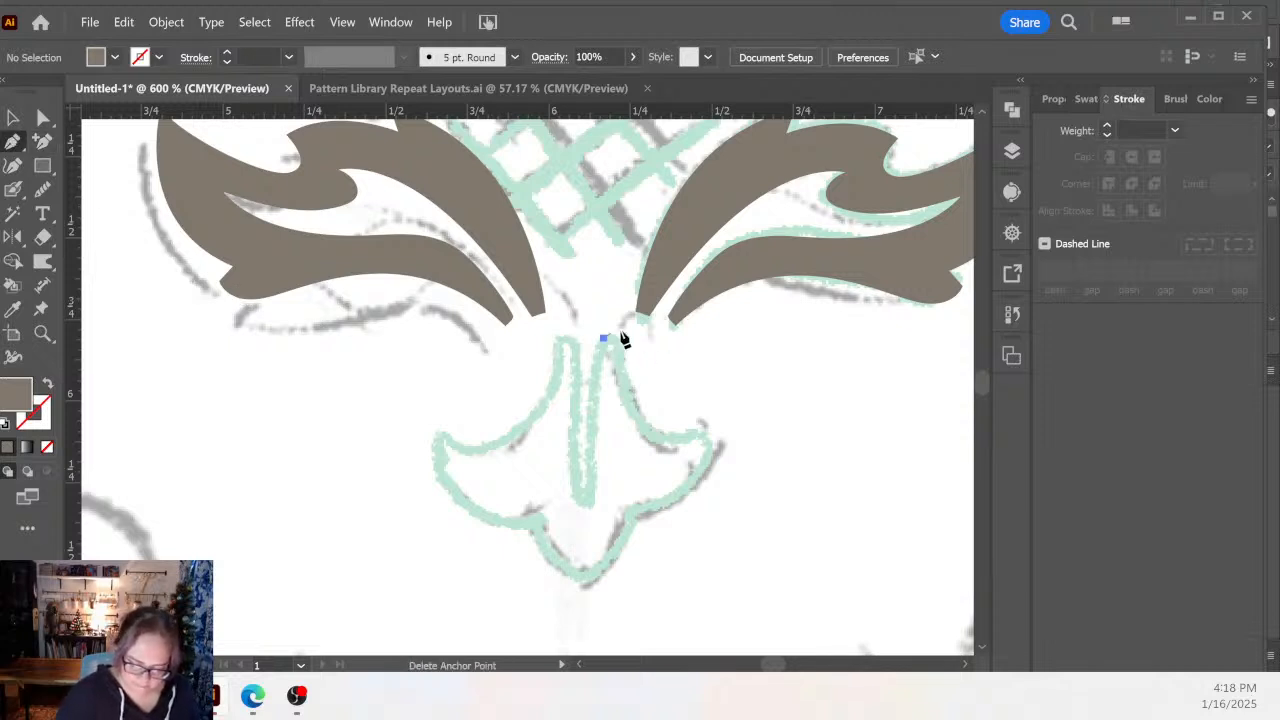
left_click_drag(618, 340, 675, 383)
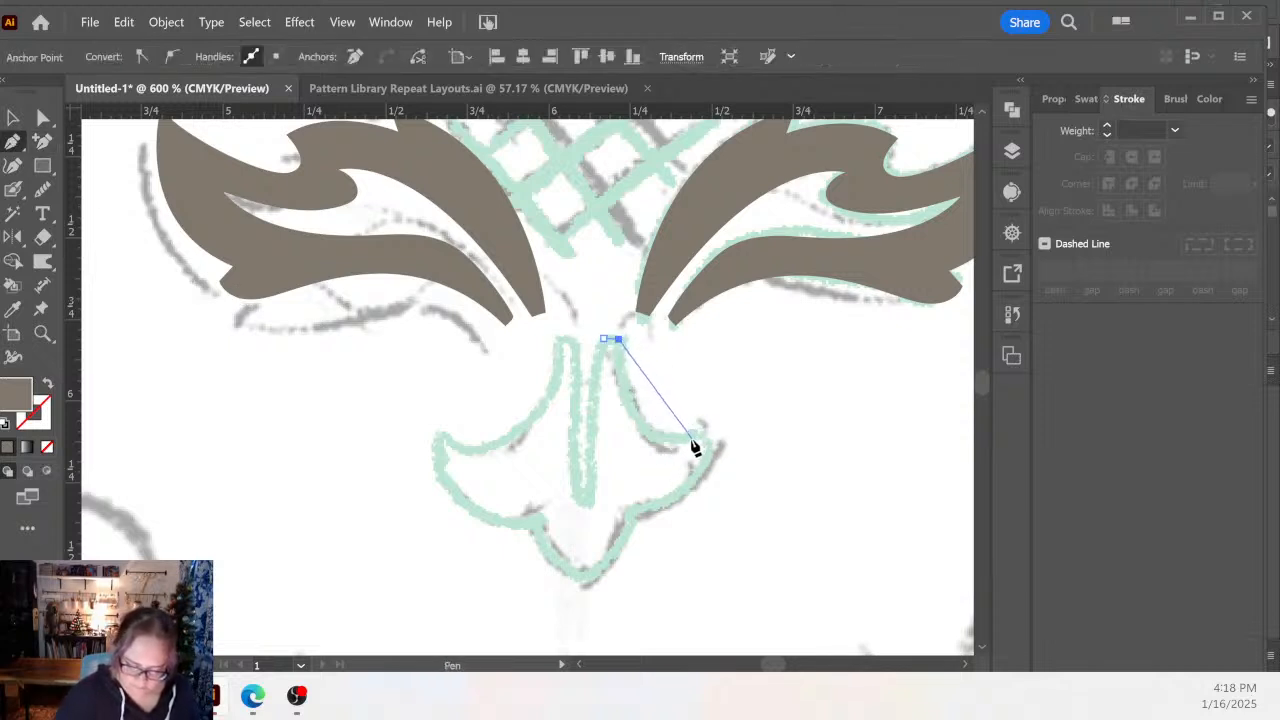
left_click_drag(648, 436, 681, 449)
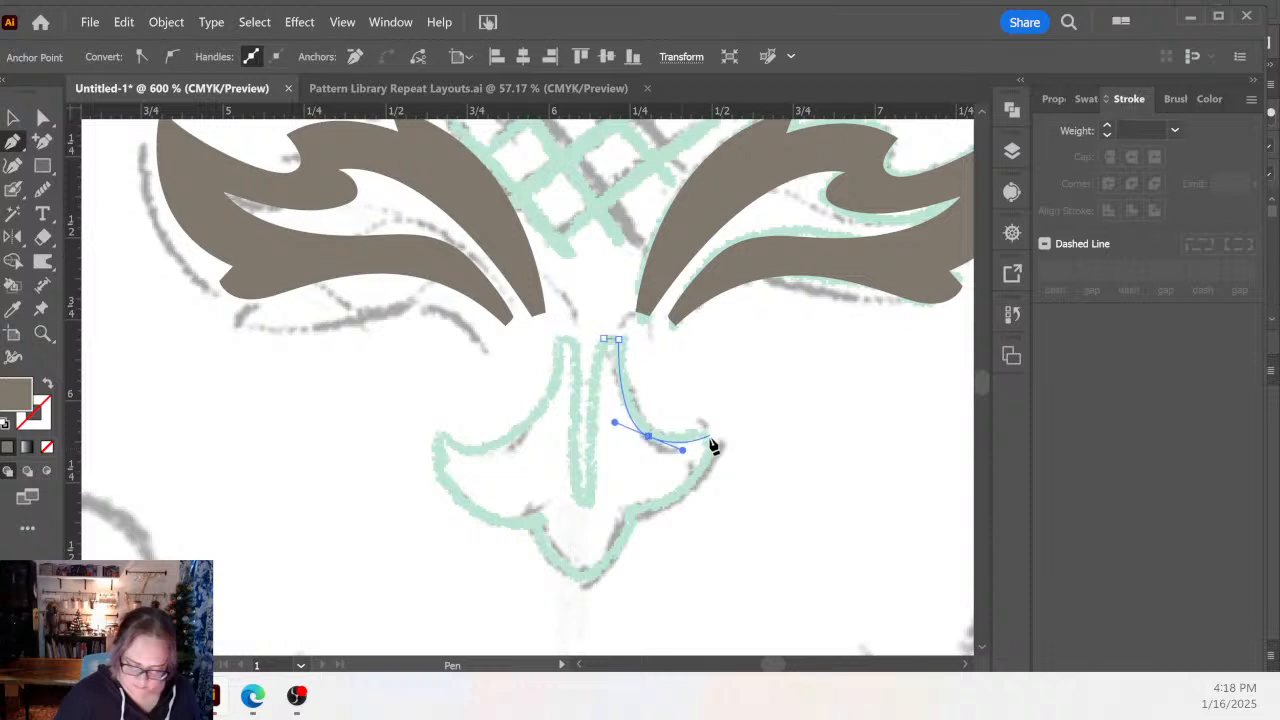
left_click(712, 437)
left_click_drag(634, 515, 558, 524)
key("shift+x")
left_click(634, 515)
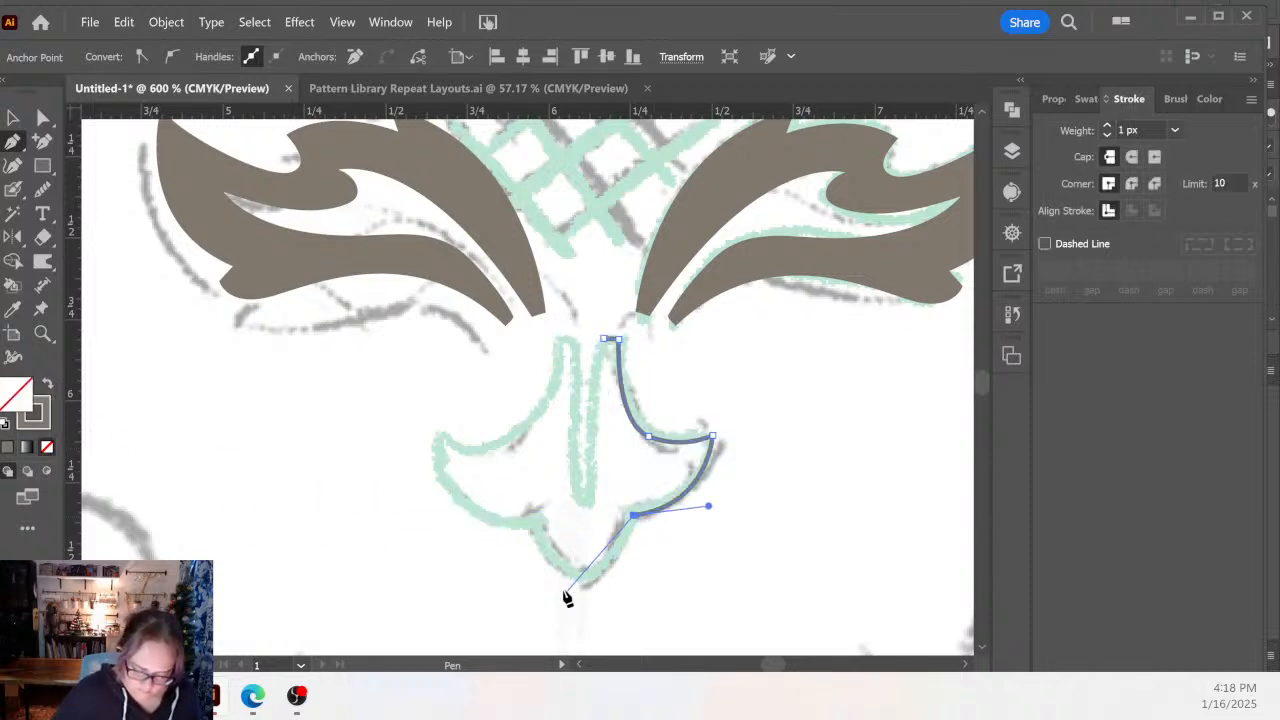
Continue the stem base path around the rounded bottom, left wing and narrow central slit, closing it at the starting point.
left_click_drag(538, 521, 488, 406)
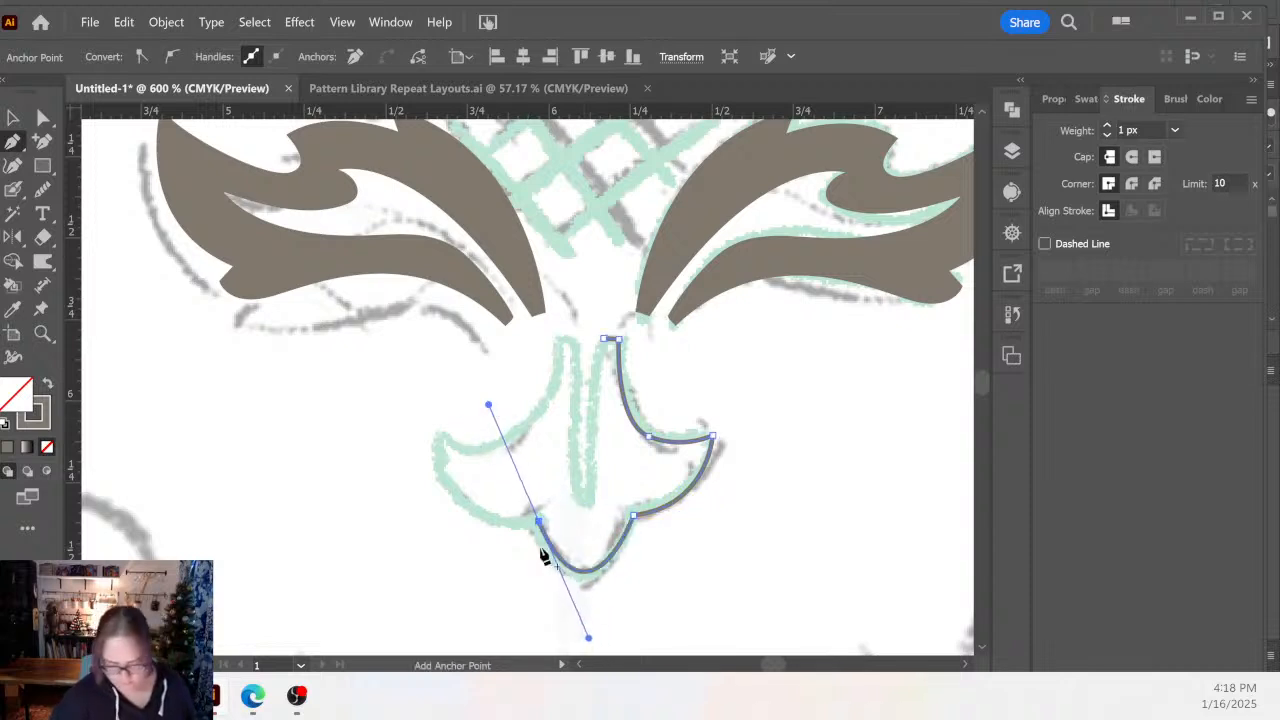
left_click_drag(440, 437, 447, 352)
left_click(440, 437)
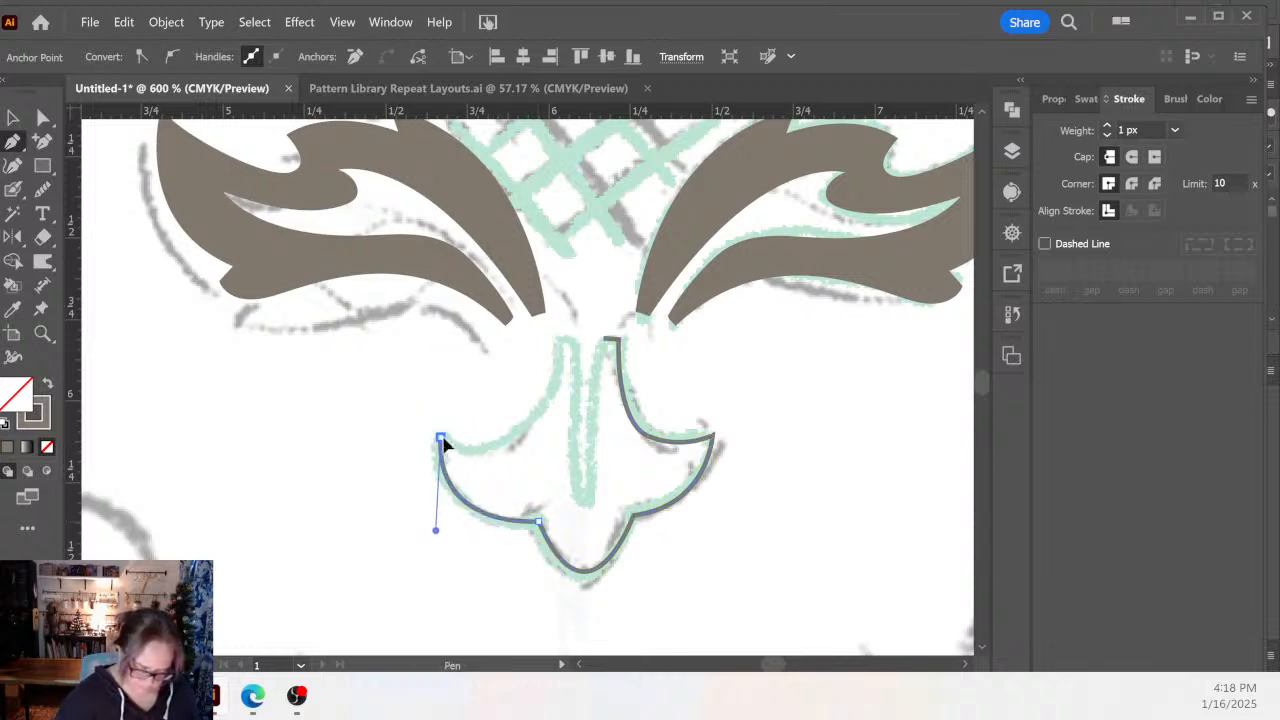
left_click_drag(510, 437, 554, 409)
left_click(558, 338)
left_click(575, 338)
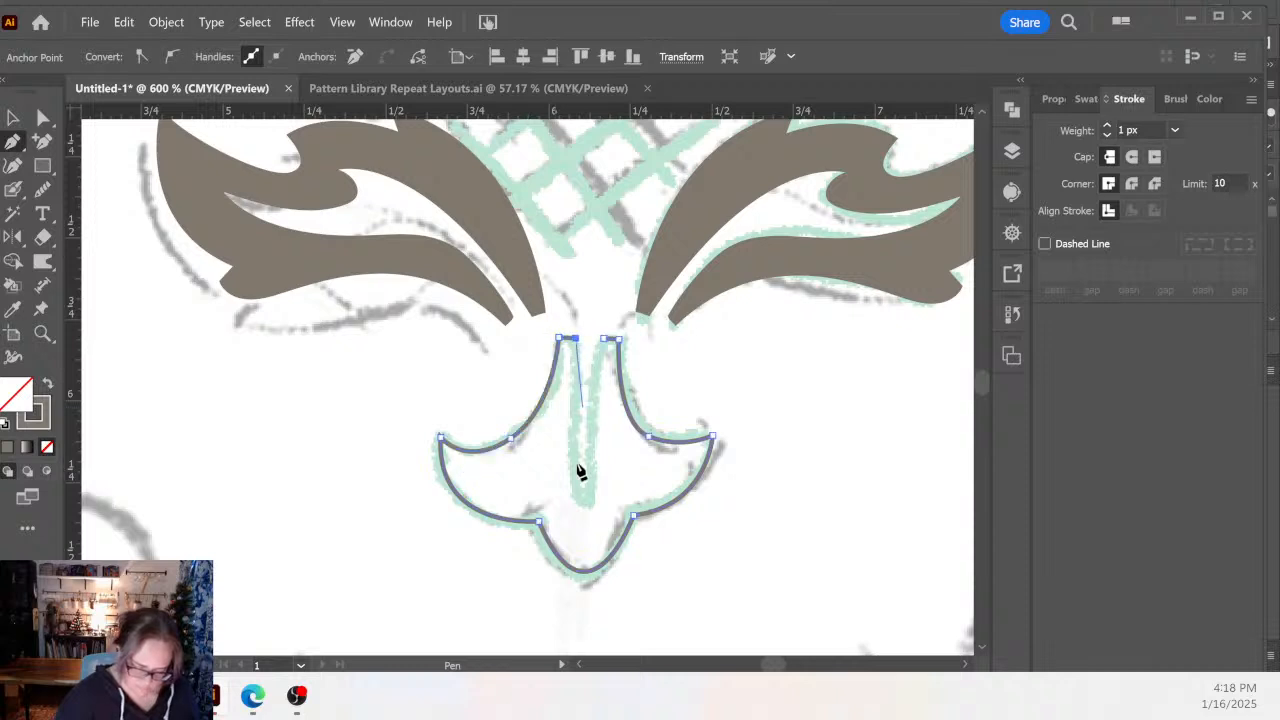
left_click_drag(580, 504, 593, 538)
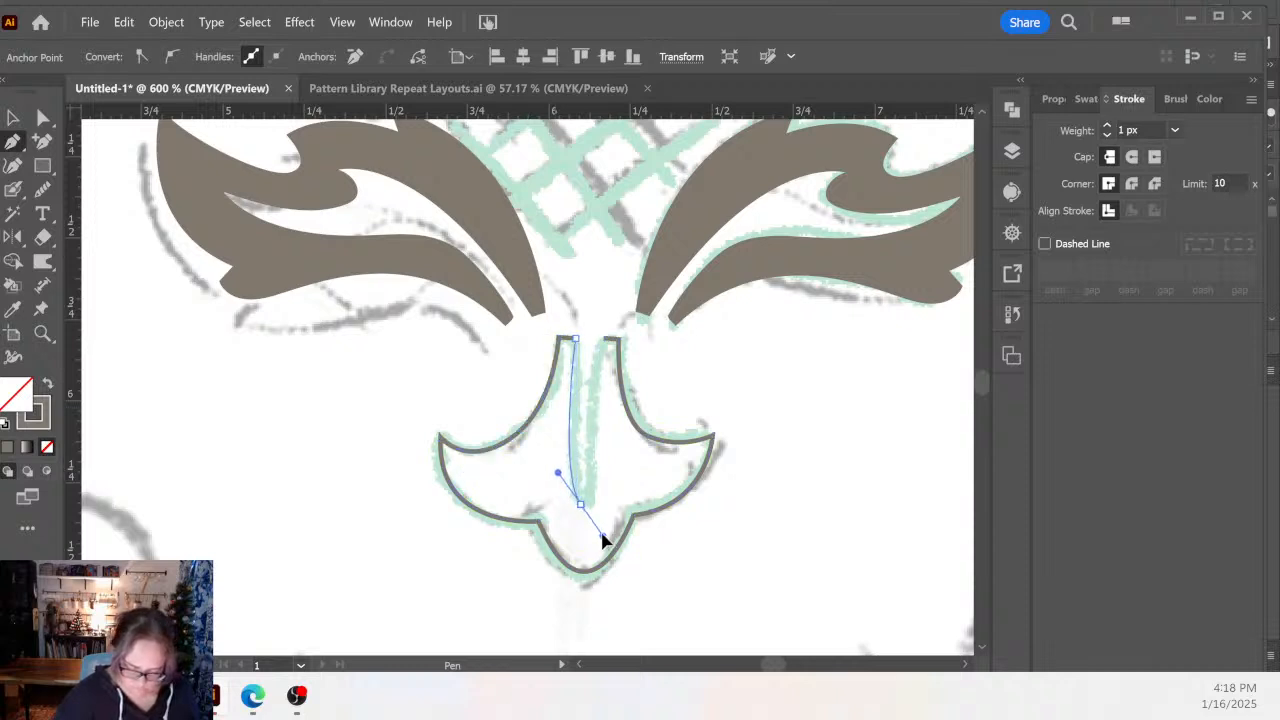
left_click_drag(605, 340, 593, 295)
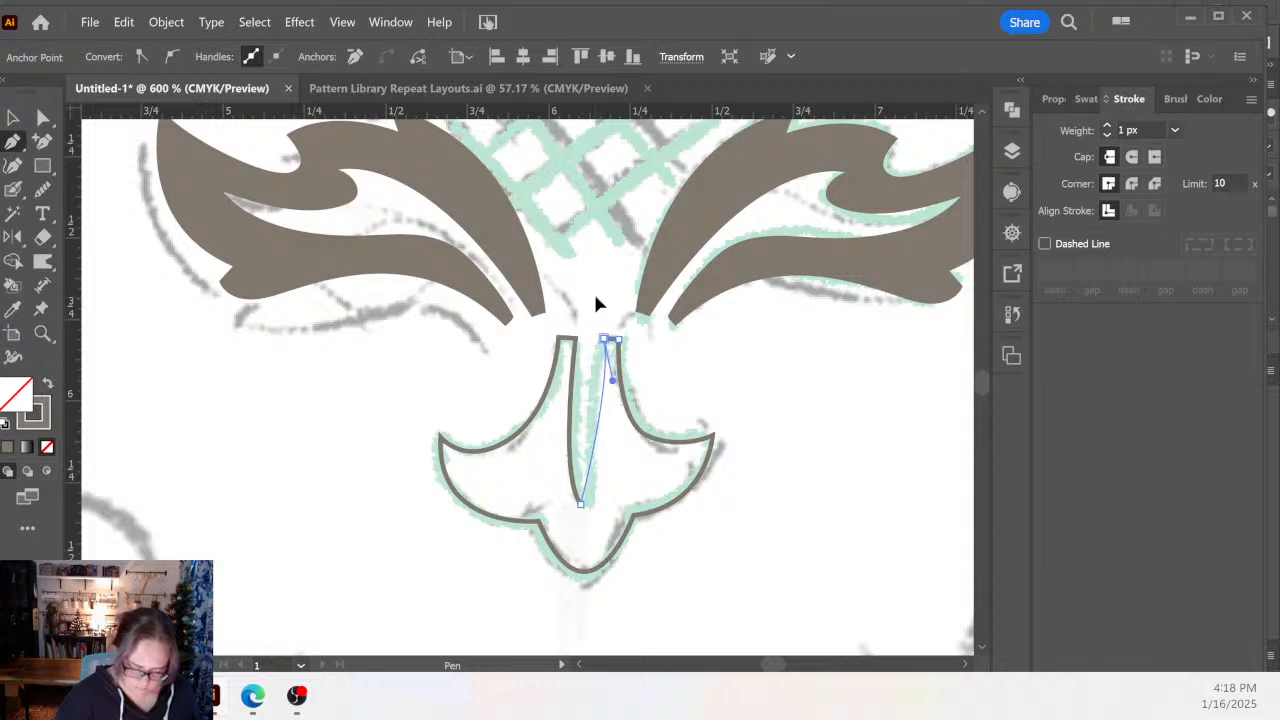
Convert the anchor at the bottom of the stem's central slit to smooth and shorten its handles for a narrow rounded end.
key("a")
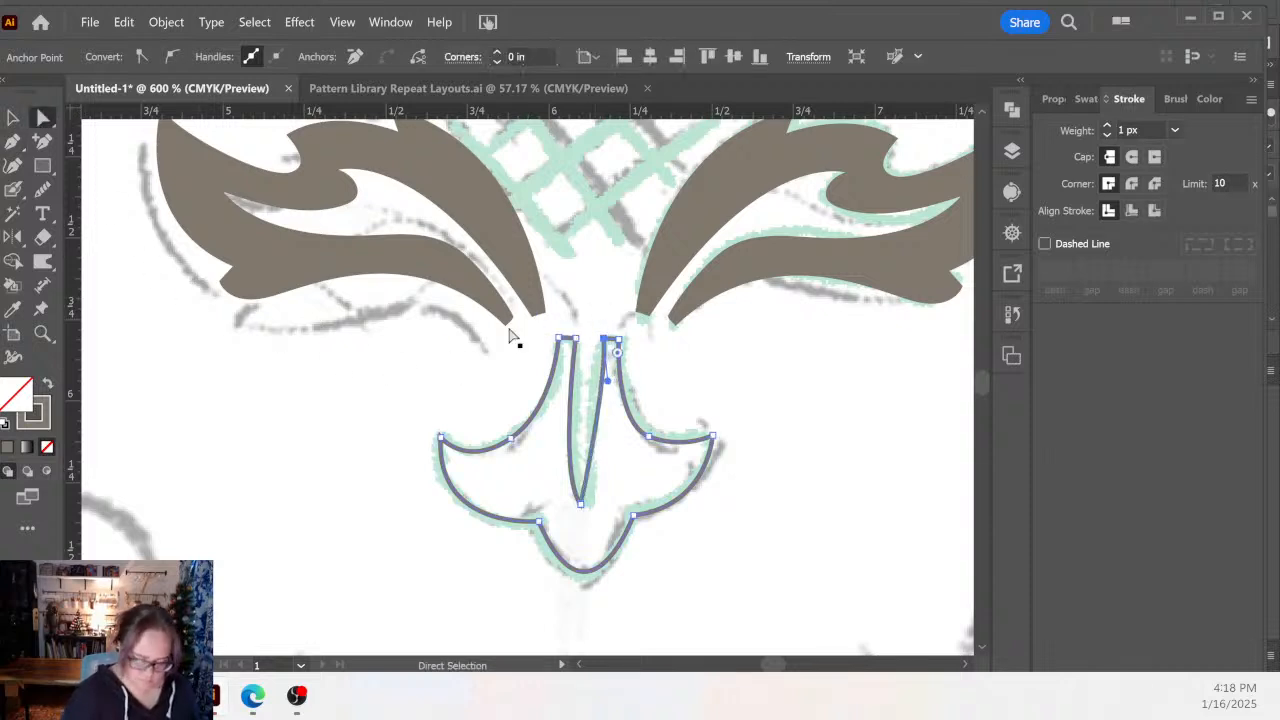
left_click(581, 504)
left_click(171, 56)
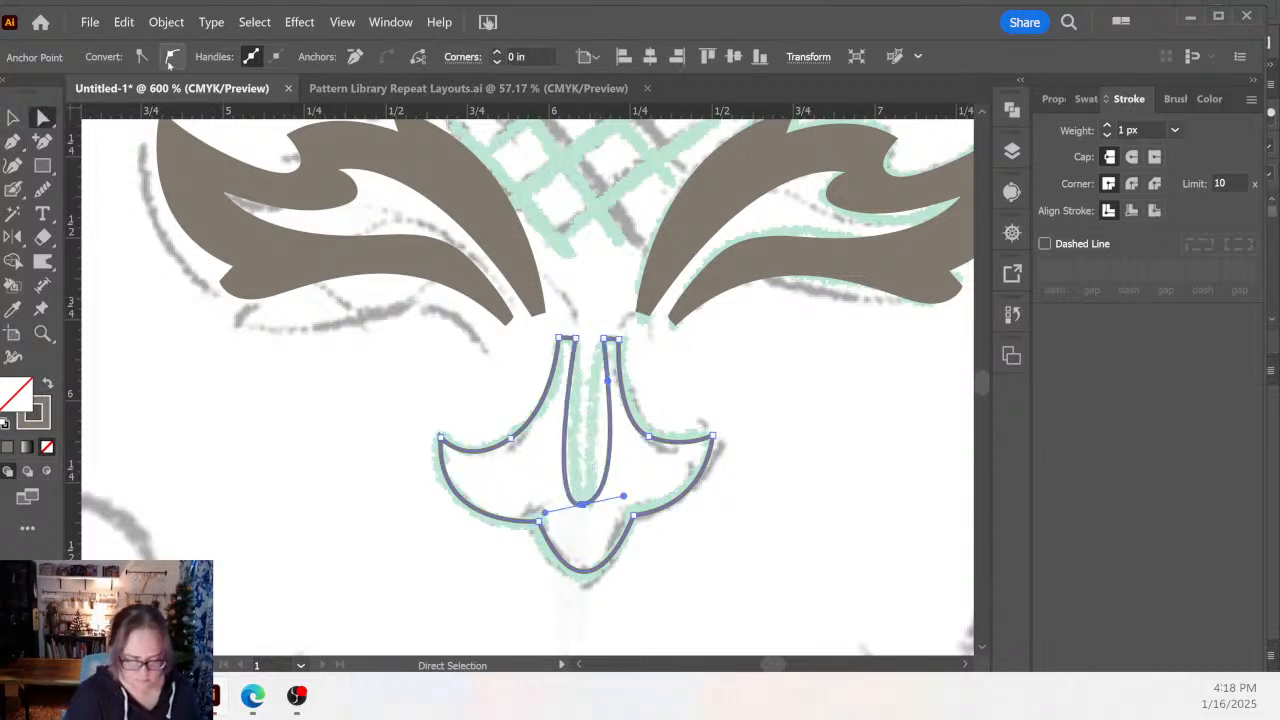
left_click_drag(622, 498, 587, 507)
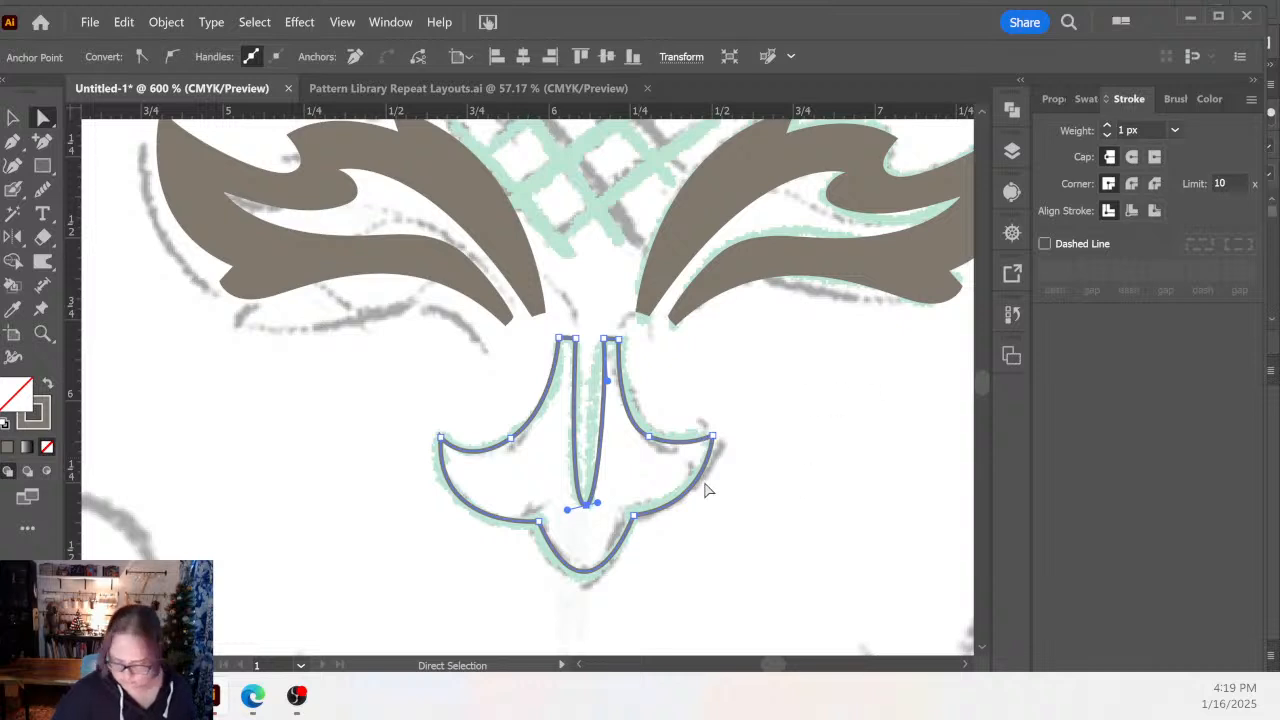
Nudge the right wing tip of the stem base slightly down and swap the shape's stroke for a solid fill.
left_click(716, 446)
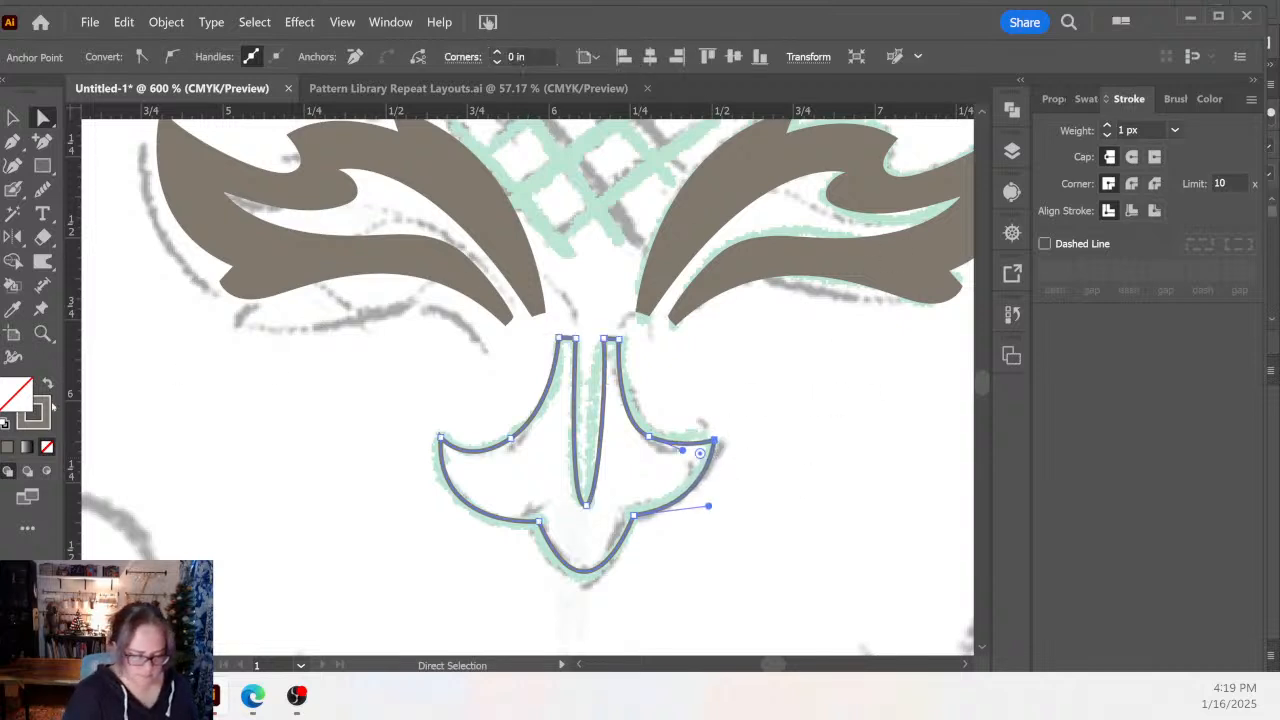
key("shift+x")
left_click(829, 430)
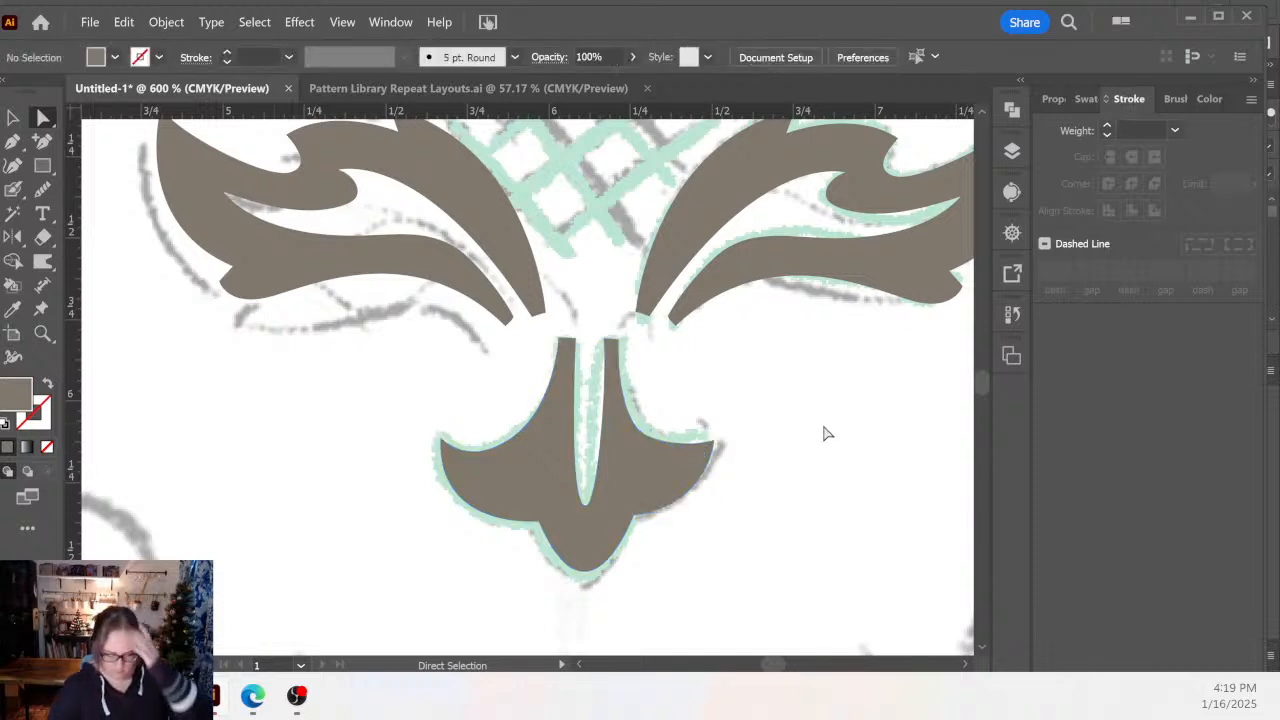
Move the filled stem base slightly up toward the leaves and rotate it a little to level it.
key("v")
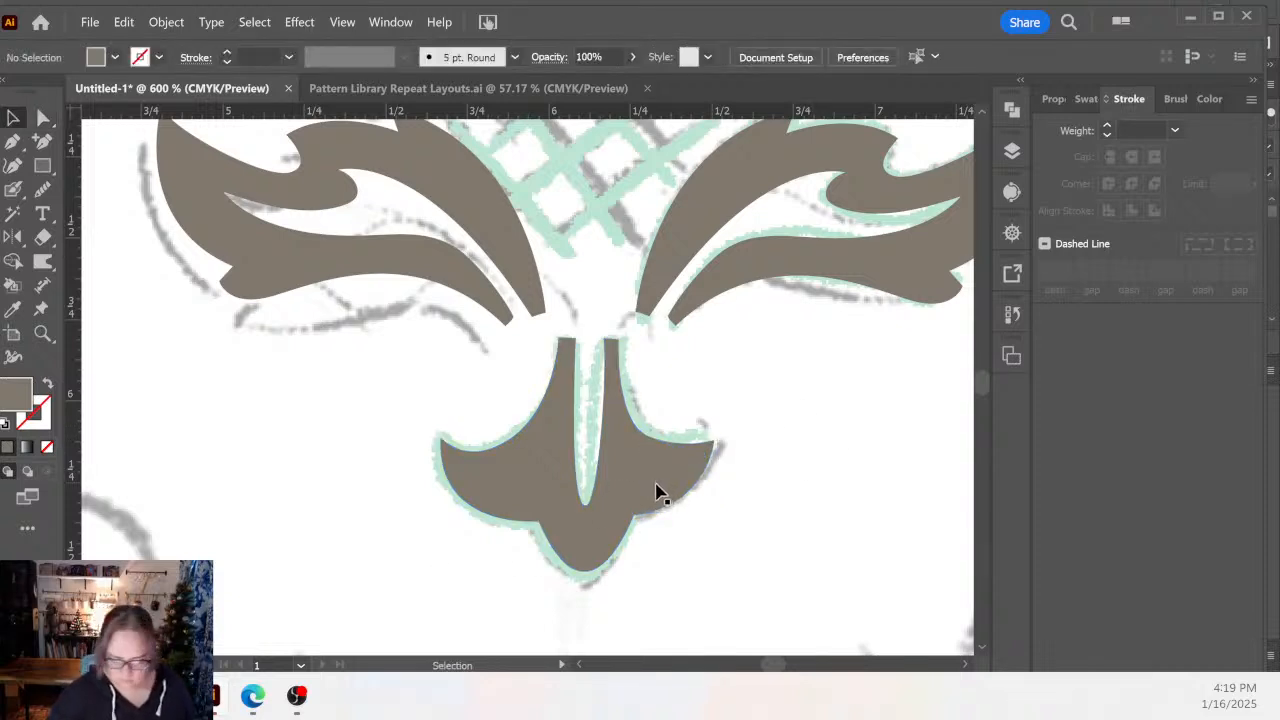
left_click_drag(654, 491, 657, 473)
left_click_drag(722, 570, 727, 568)
left_click(797, 467)
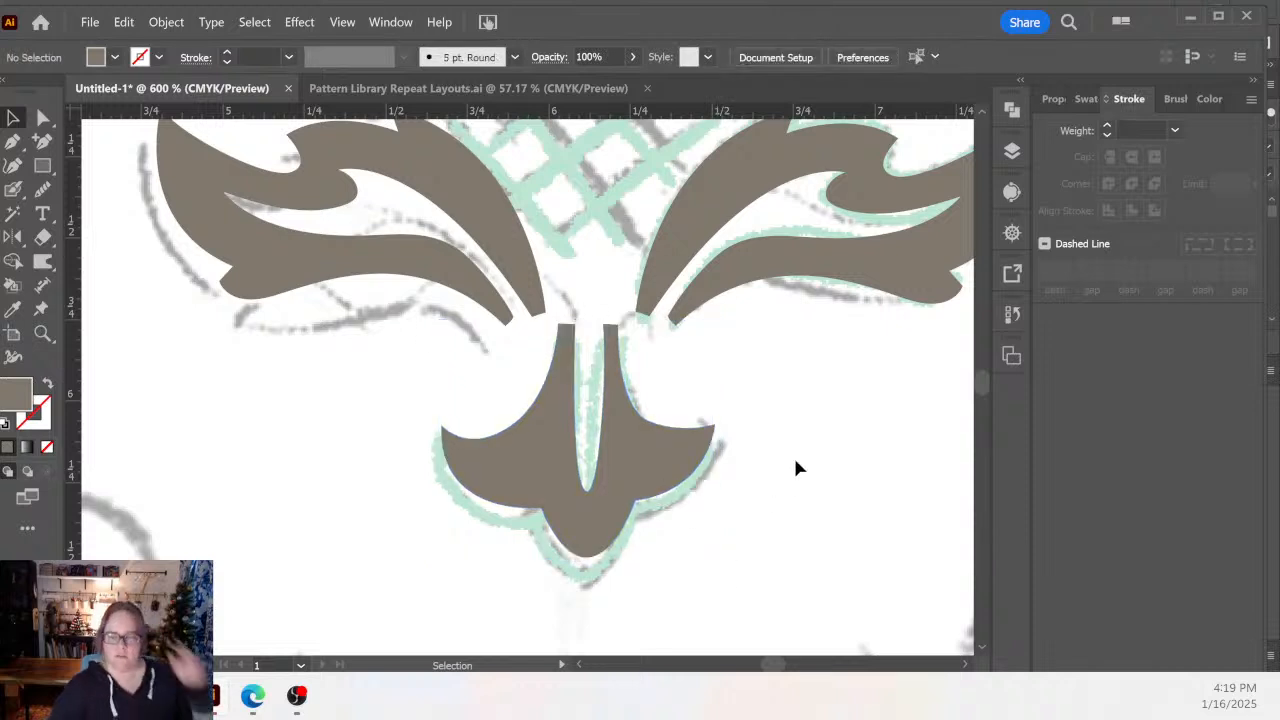
Draw a straight diagonal line with the Line Segment tool over the uppermost rising lattice line of the pineapple sketch.
key("ctrl+0")
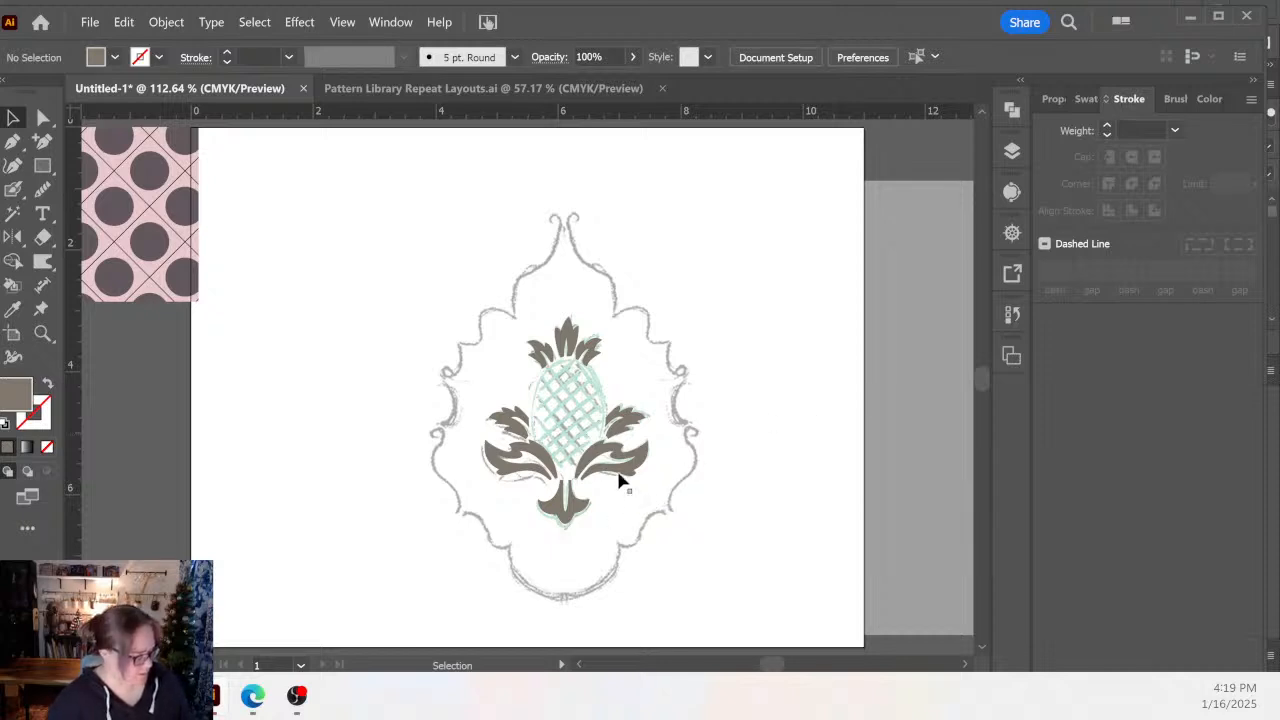
key("z")
left_click(555, 426)
left_click(564, 372)
left_click(514, 356)
key("space")
left_click_drag(524, 397, 577, 382)
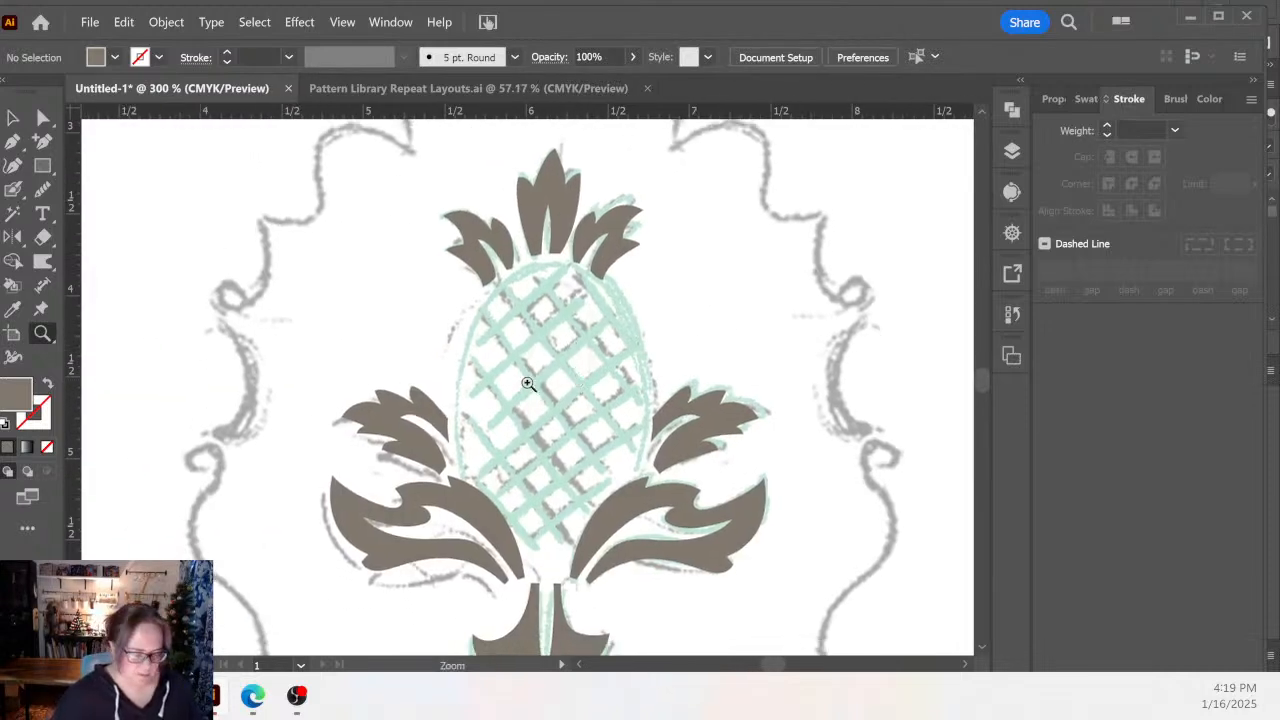
left_click(42, 166)
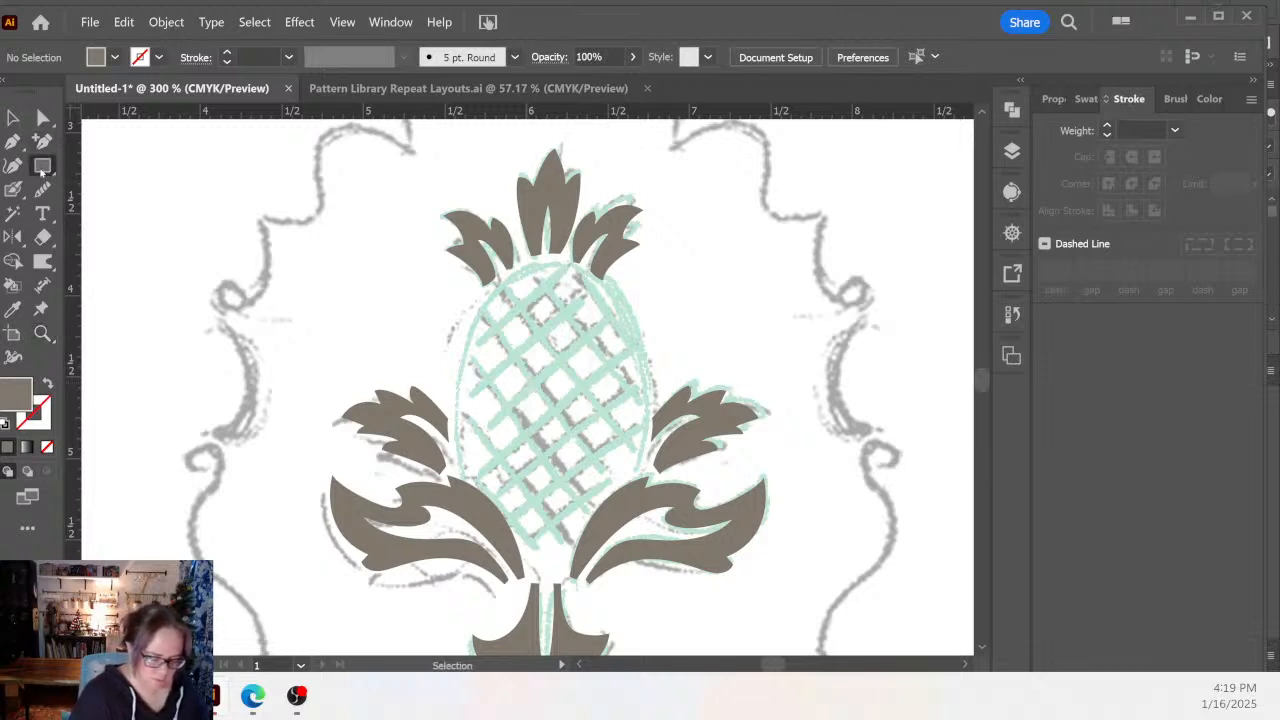
left_click_drag(42, 166, 224, 260)
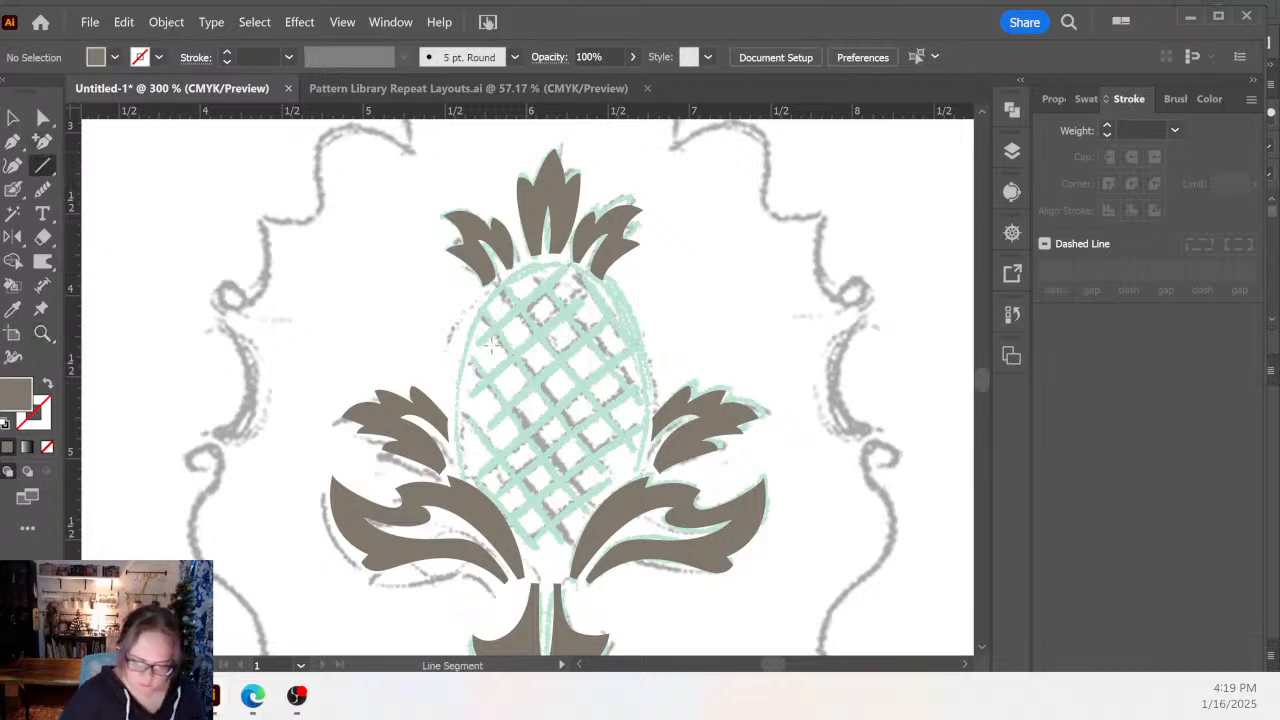
left_click_drag(480, 340, 573, 263)
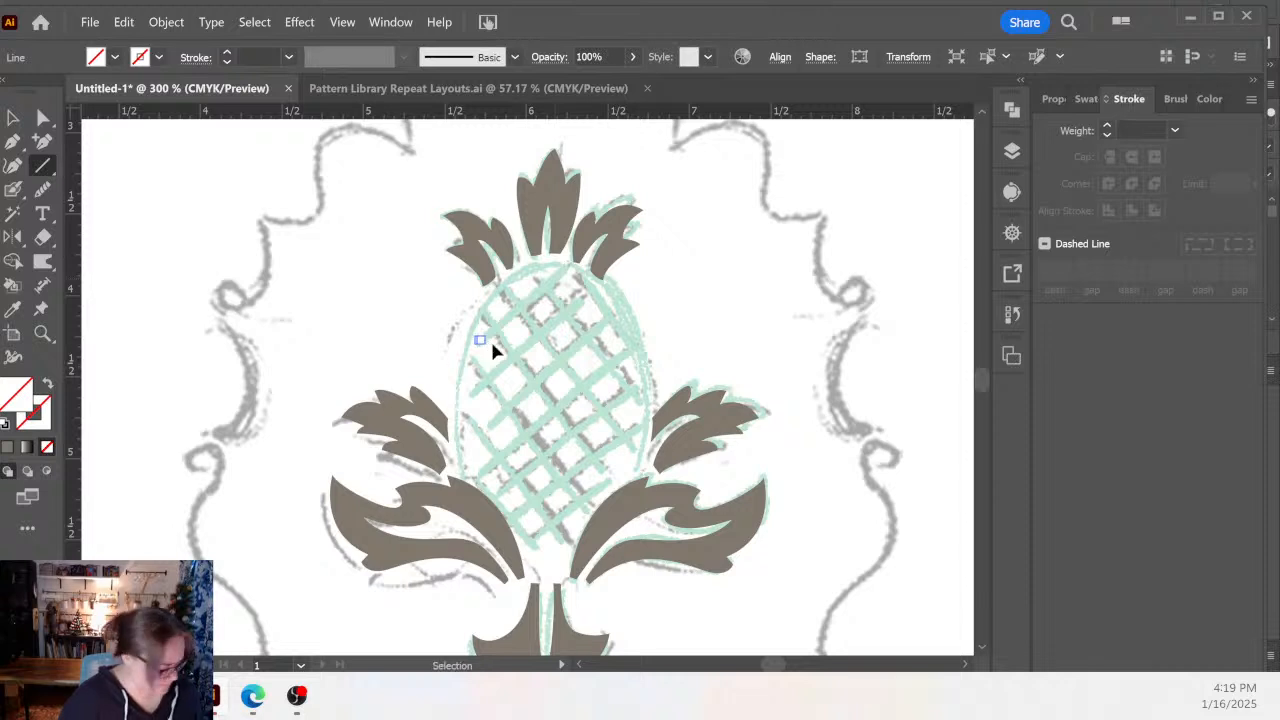
left_click_drag(481, 340, 563, 268)
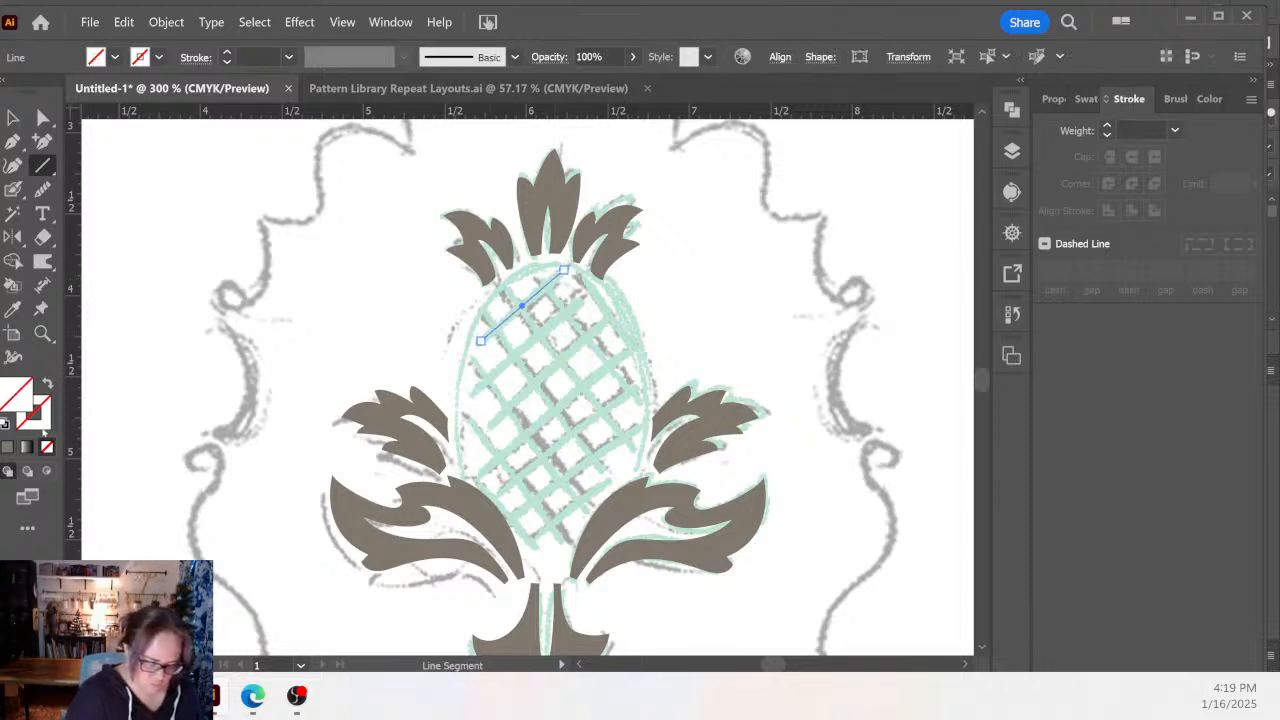
Give the diagonal line a solid grey-brown (7f786c) stroke with a 4 px weight and round caps.
left_click(8, 447)
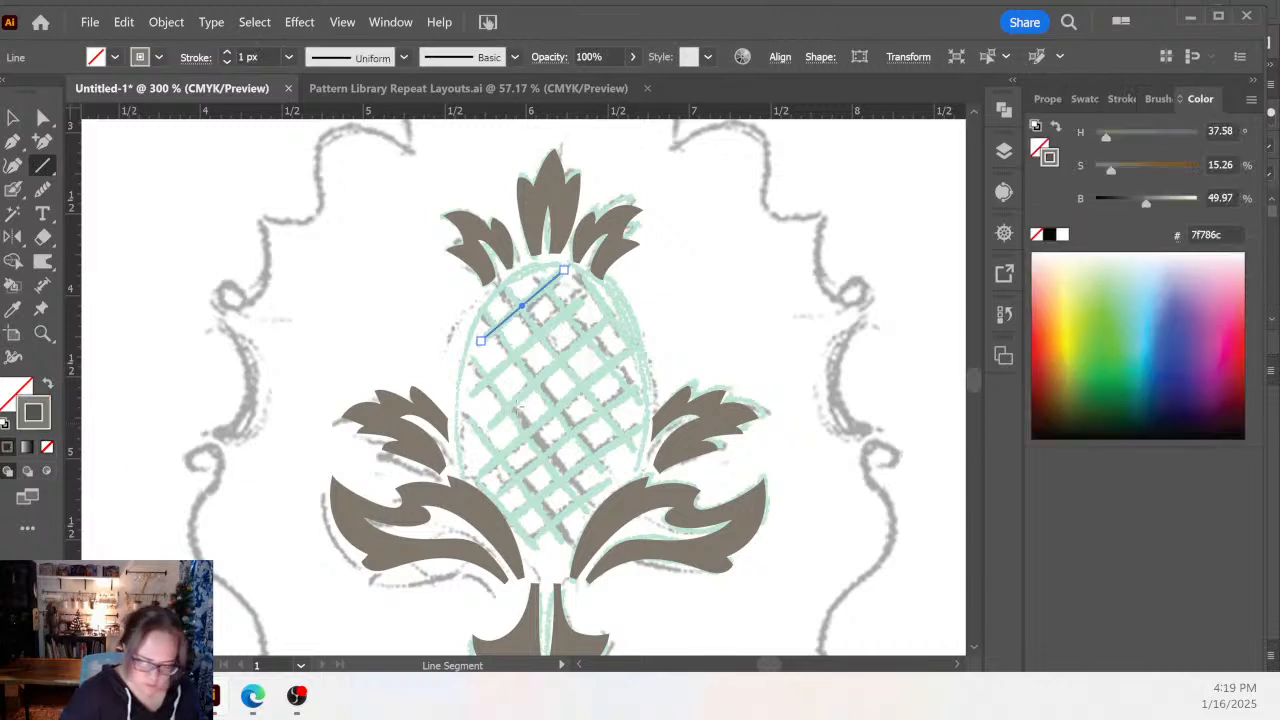
left_click(1121, 98)
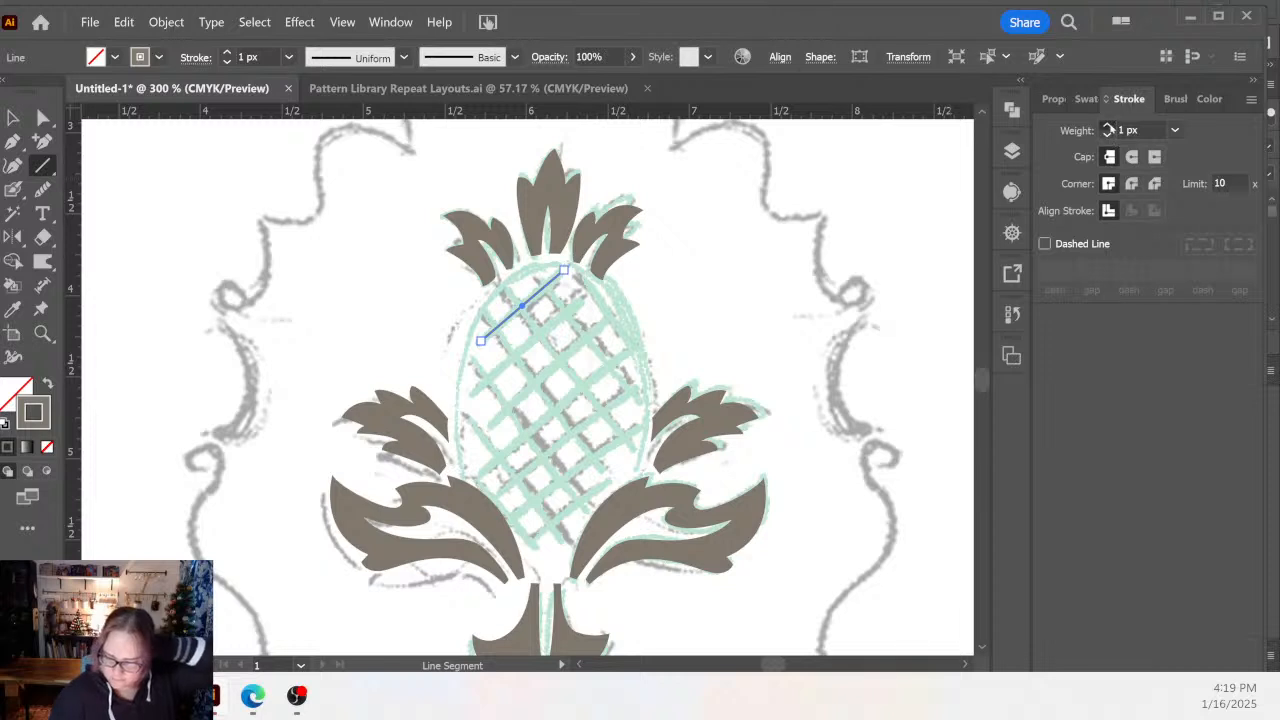
left_click(1108, 128)
left_click(1108, 128)
left_click(1108, 128)
left_click(1108, 128)
left_click(1106, 135)
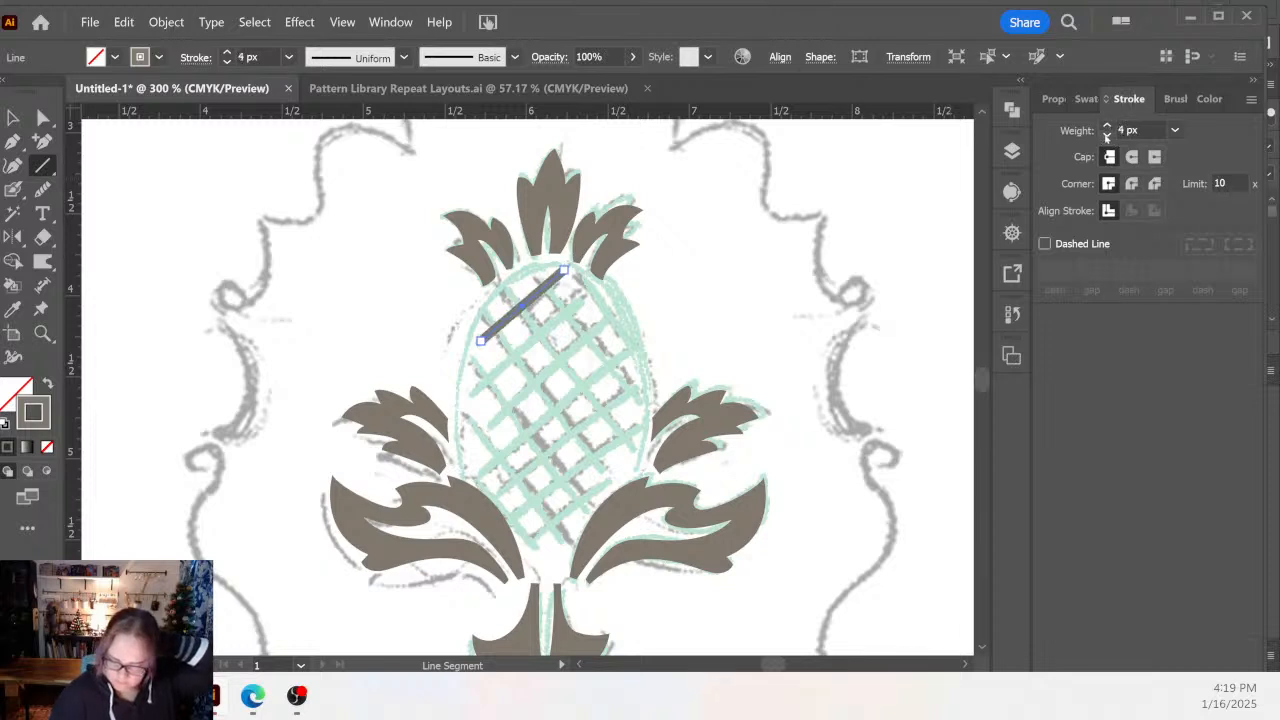
left_click(1131, 156)
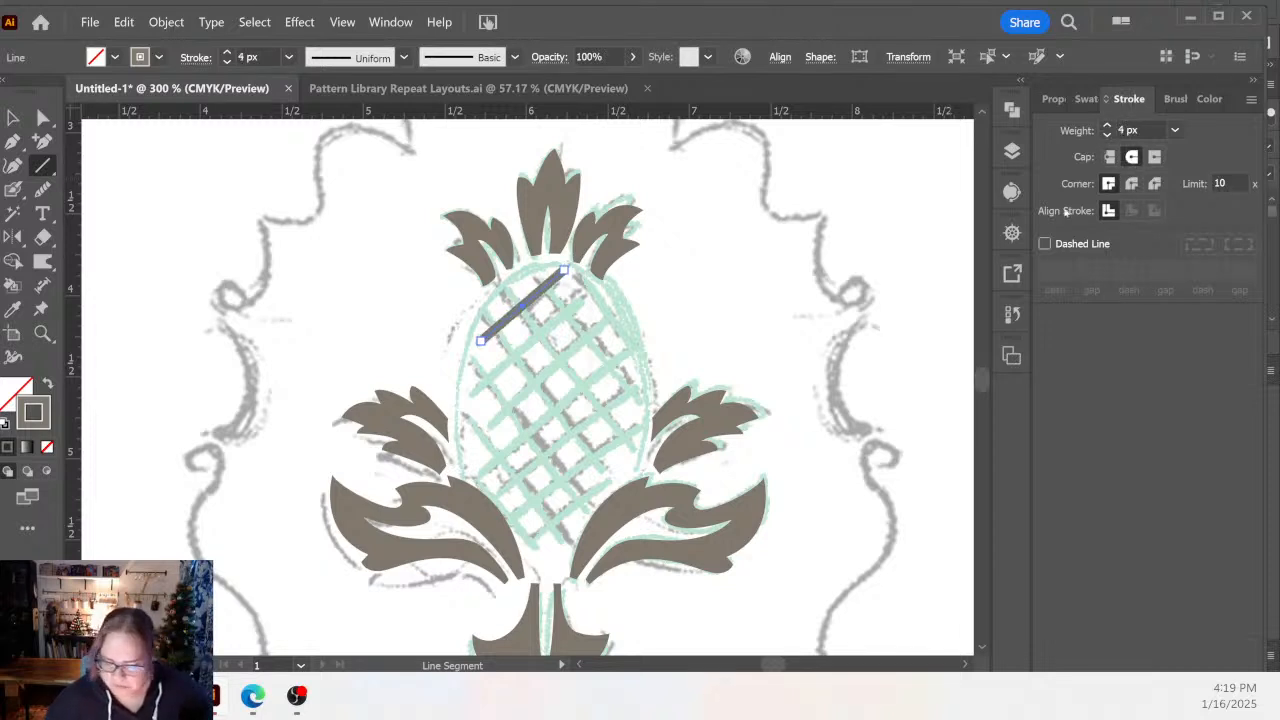
key("v")
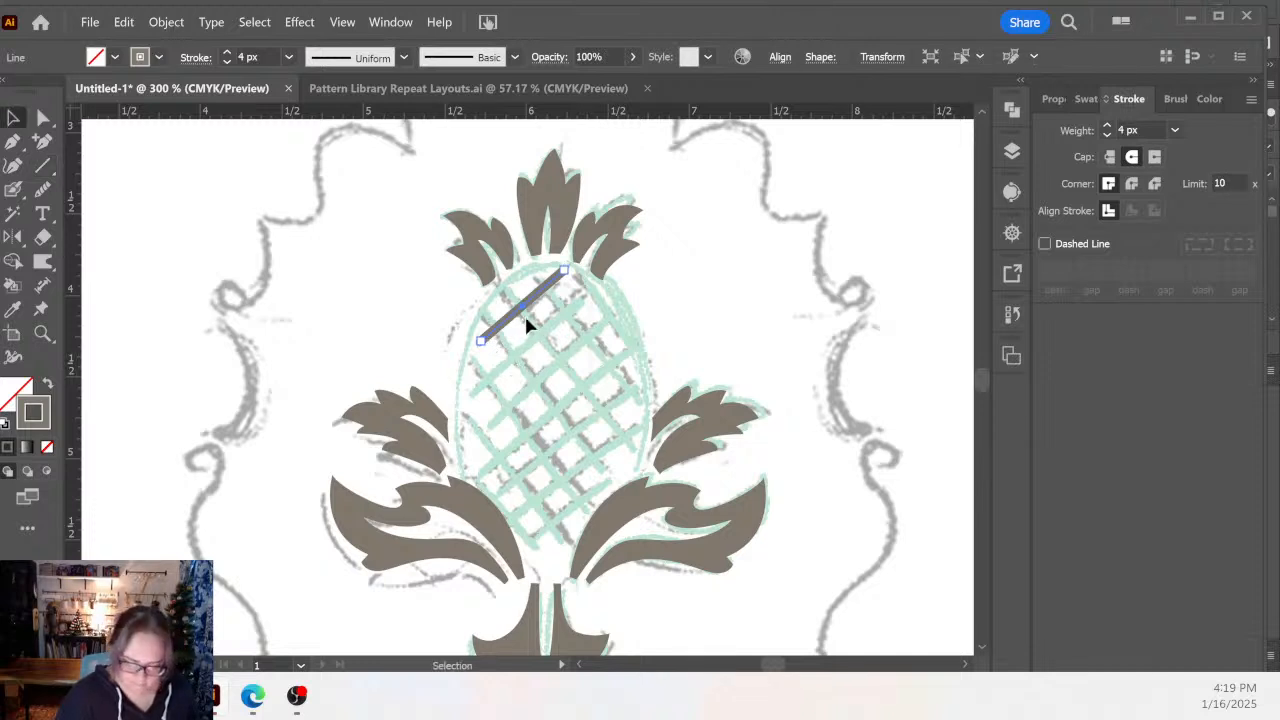
key("backslash")
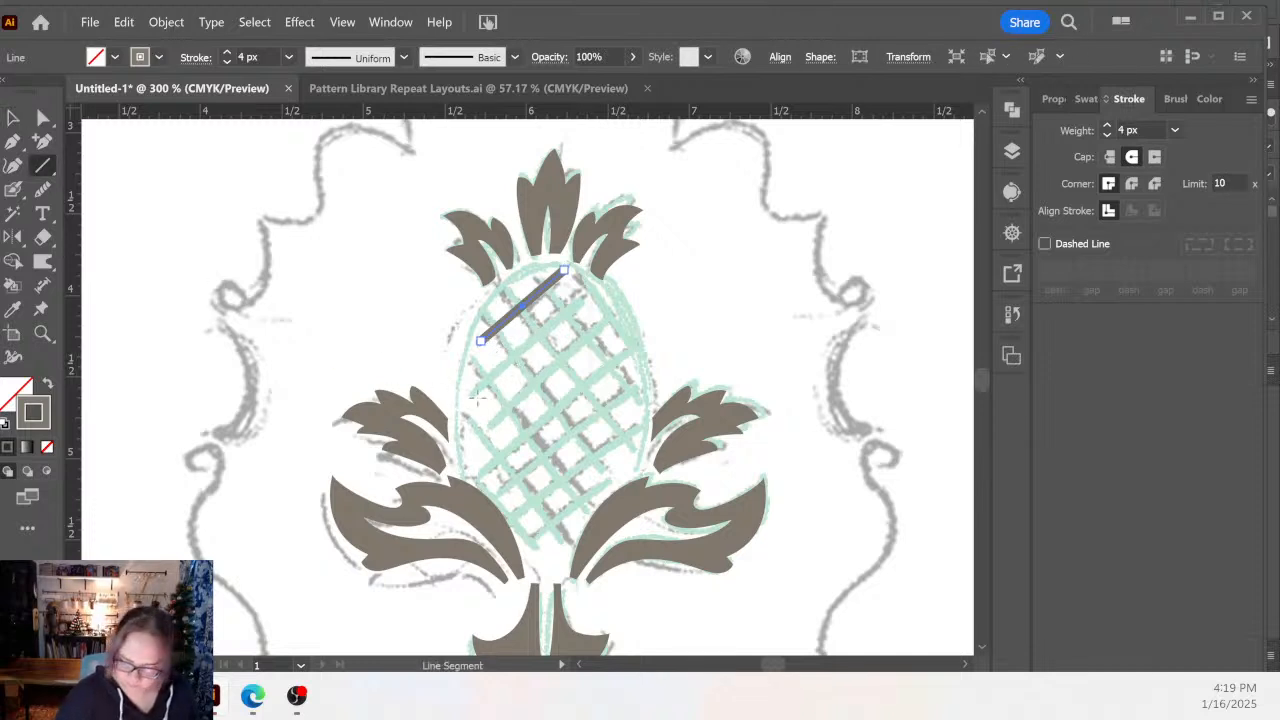
Trace the remaining rising lattice lines down the pineapple sketch with the Line Segment tool, ending with the short one at the base.
left_click_drag(466, 397, 588, 292)
left_click_drag(475, 441, 612, 315)
mouse_move(476, 477)
left_mouse_down()
mouse_move(628, 352)
mouse_move(592, 421)
mouse_move(636, 390)
left_mouse_up()
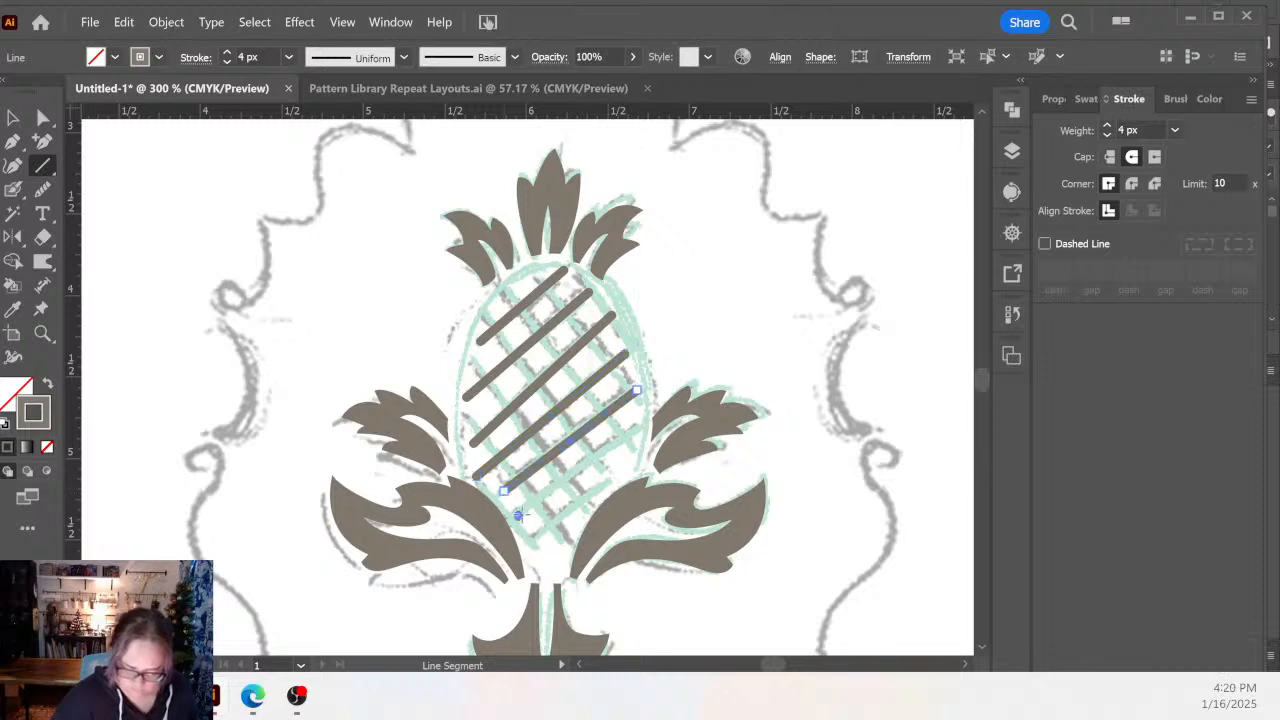
left_click_drag(518, 516, 626, 438)
left_click_drag(536, 538, 590, 497)
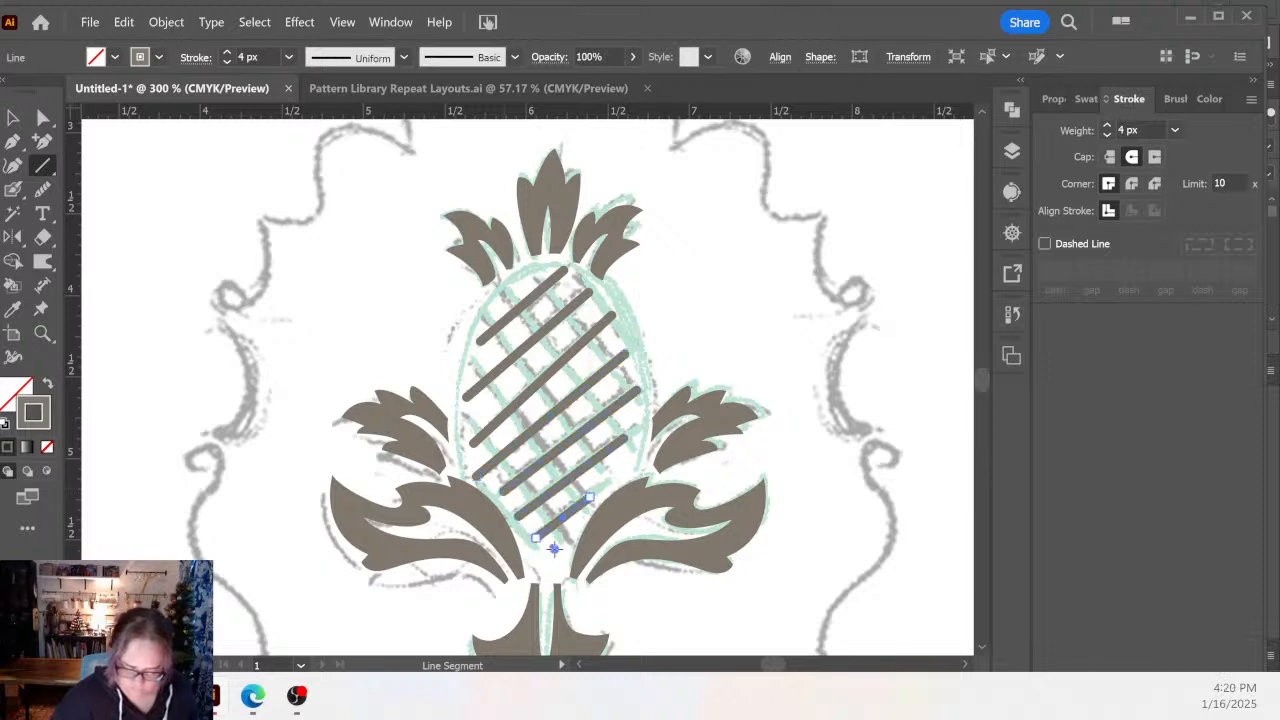
left_click_drag(554, 548, 568, 538)
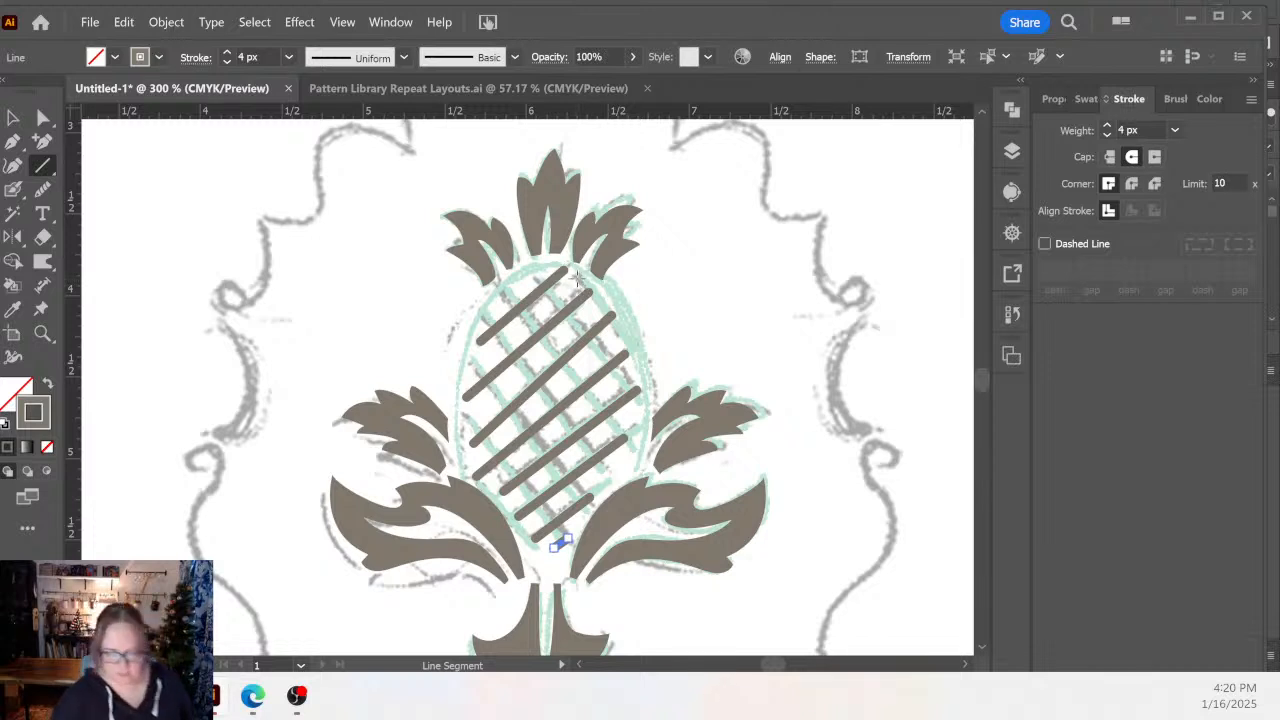
Draw the six falling diagonal lines of the pineapple lattice over the sketch, crossing the rising lines, and deselect.
left_click_drag(574, 274, 637, 366)
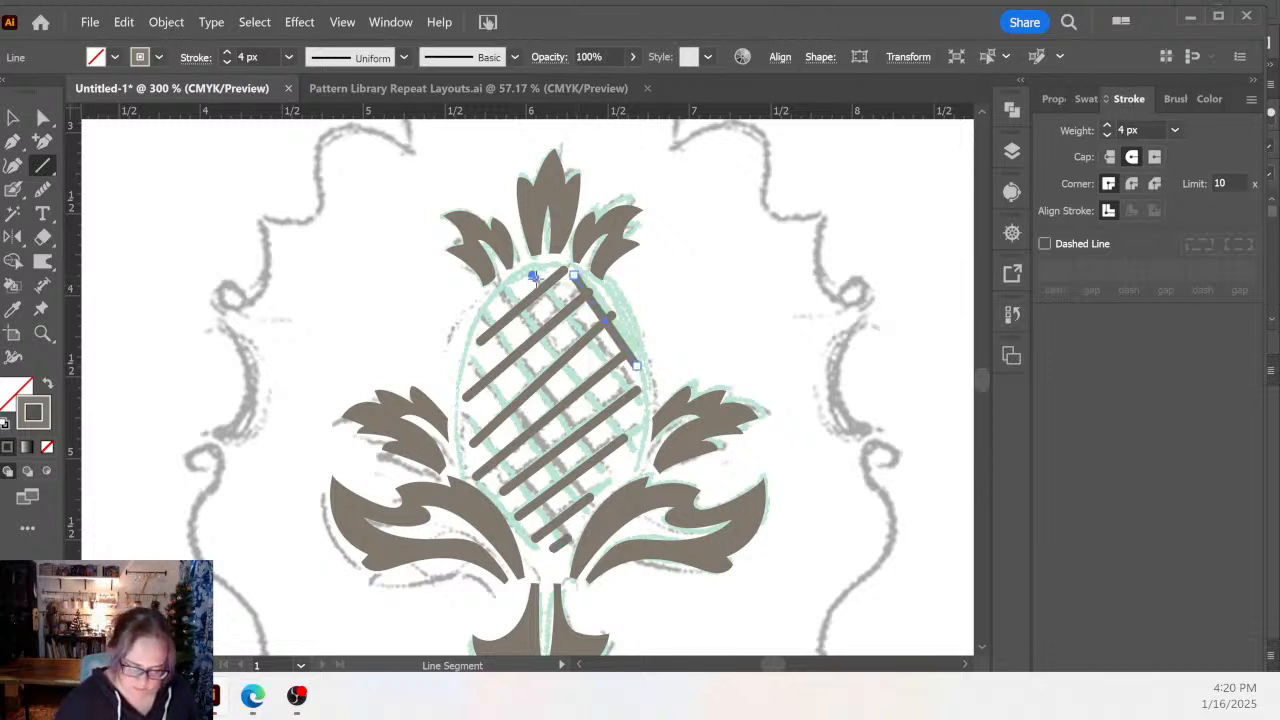
left_click_drag(533, 277, 640, 421)
left_click_drag(507, 290, 595, 410)
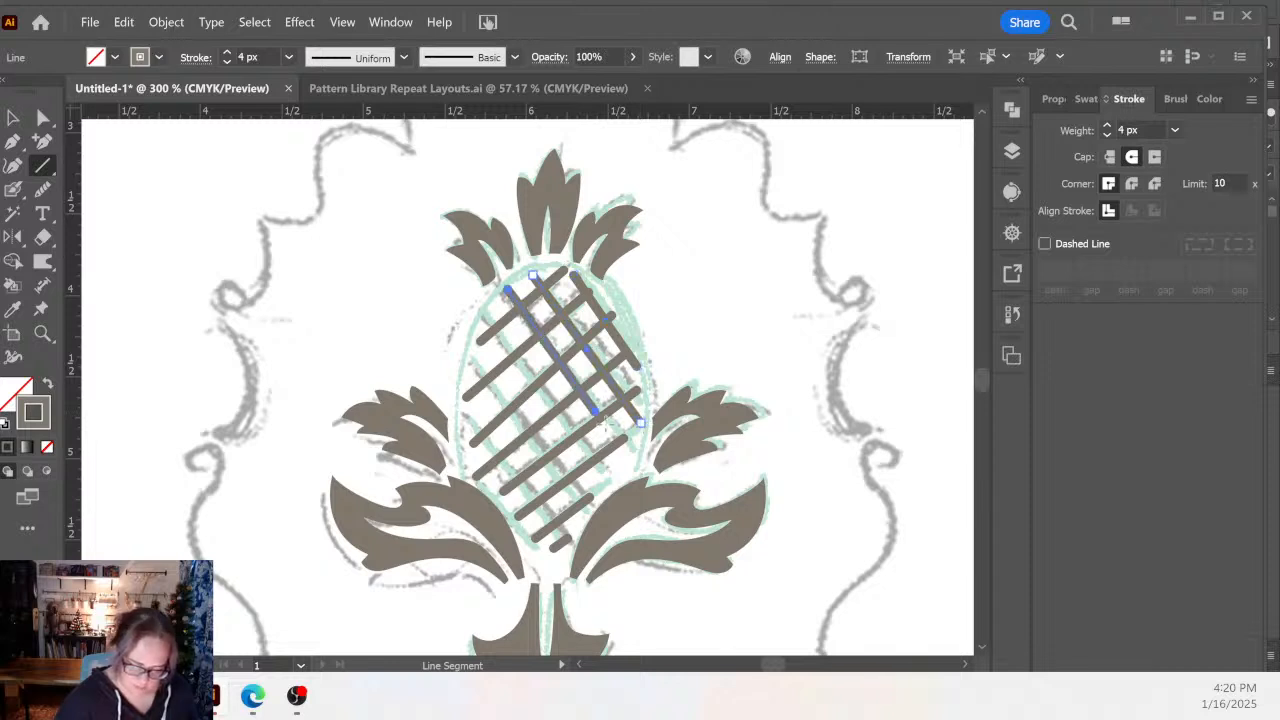
left_click_drag(485, 327, 603, 476)
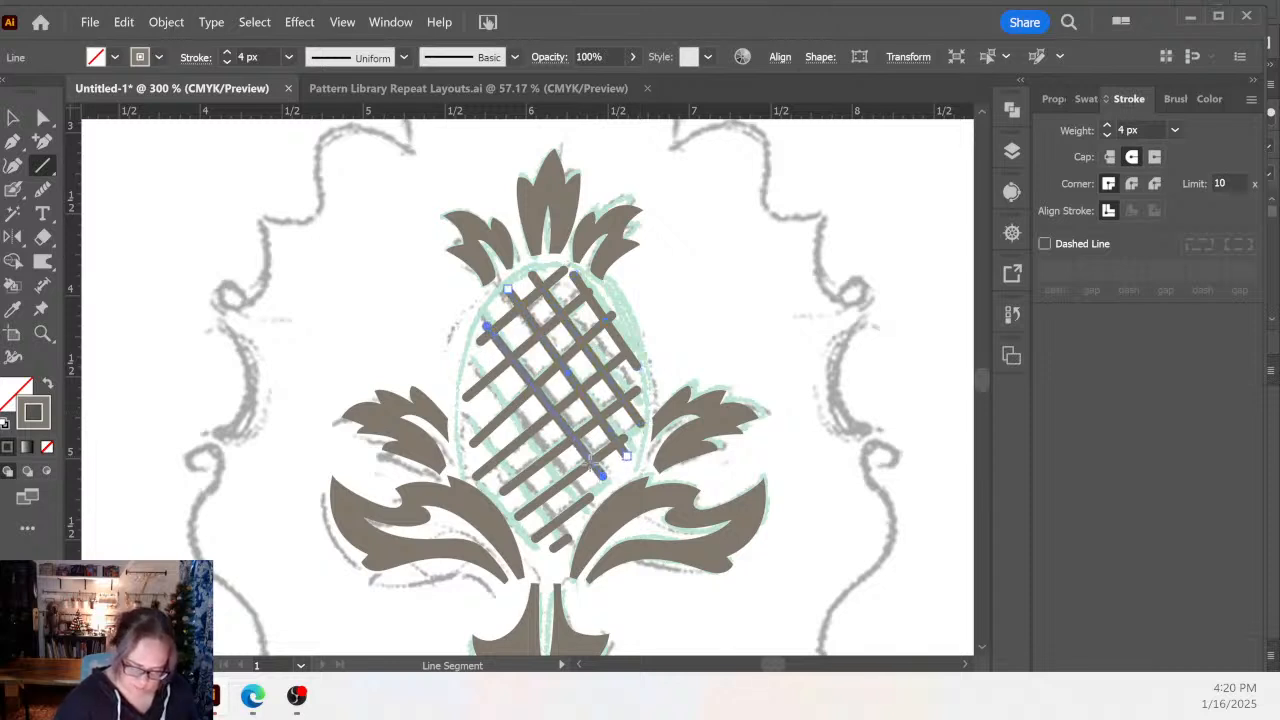
left_click_drag(468, 363, 576, 510)
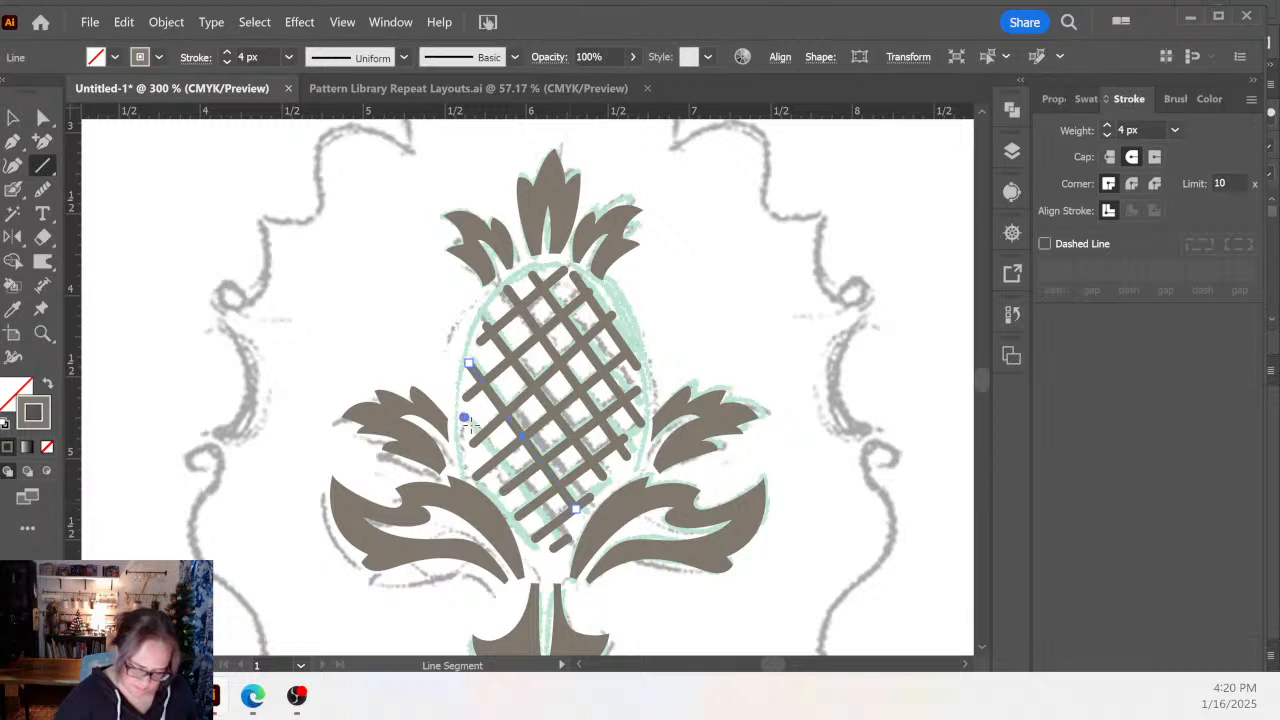
left_click_drag(464, 418, 555, 541)
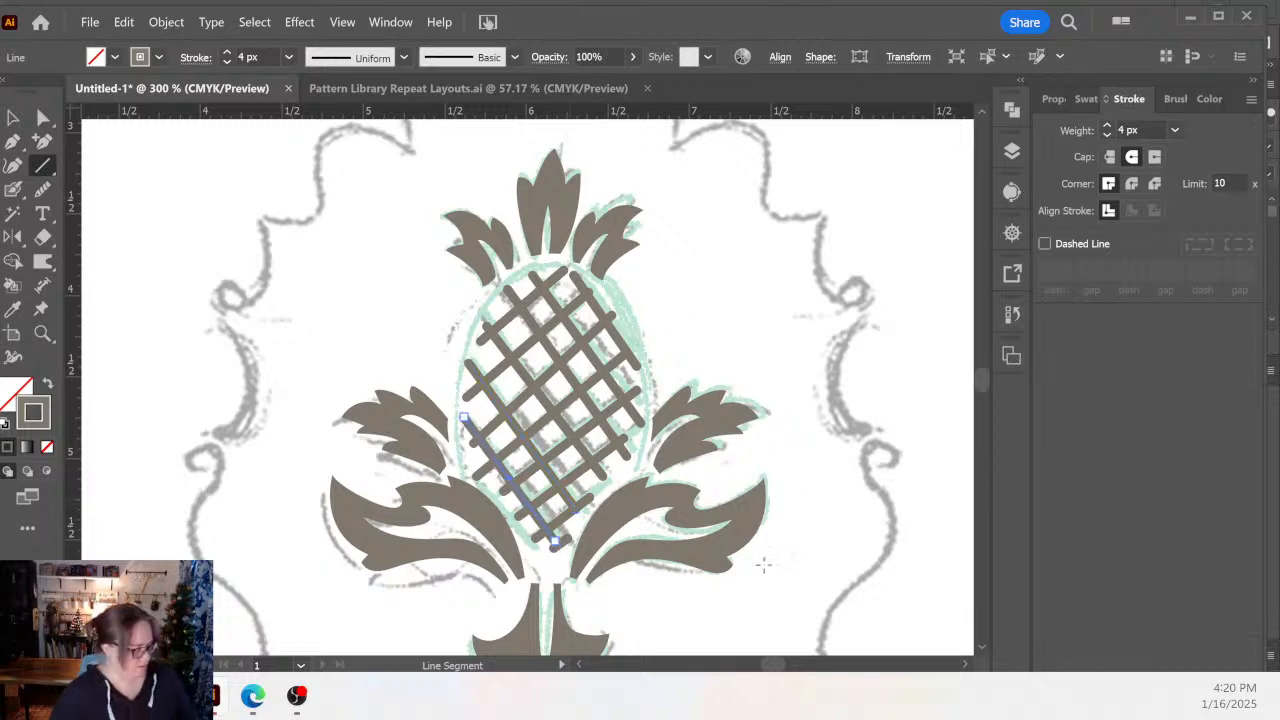
key("v")
left_click(862, 430)
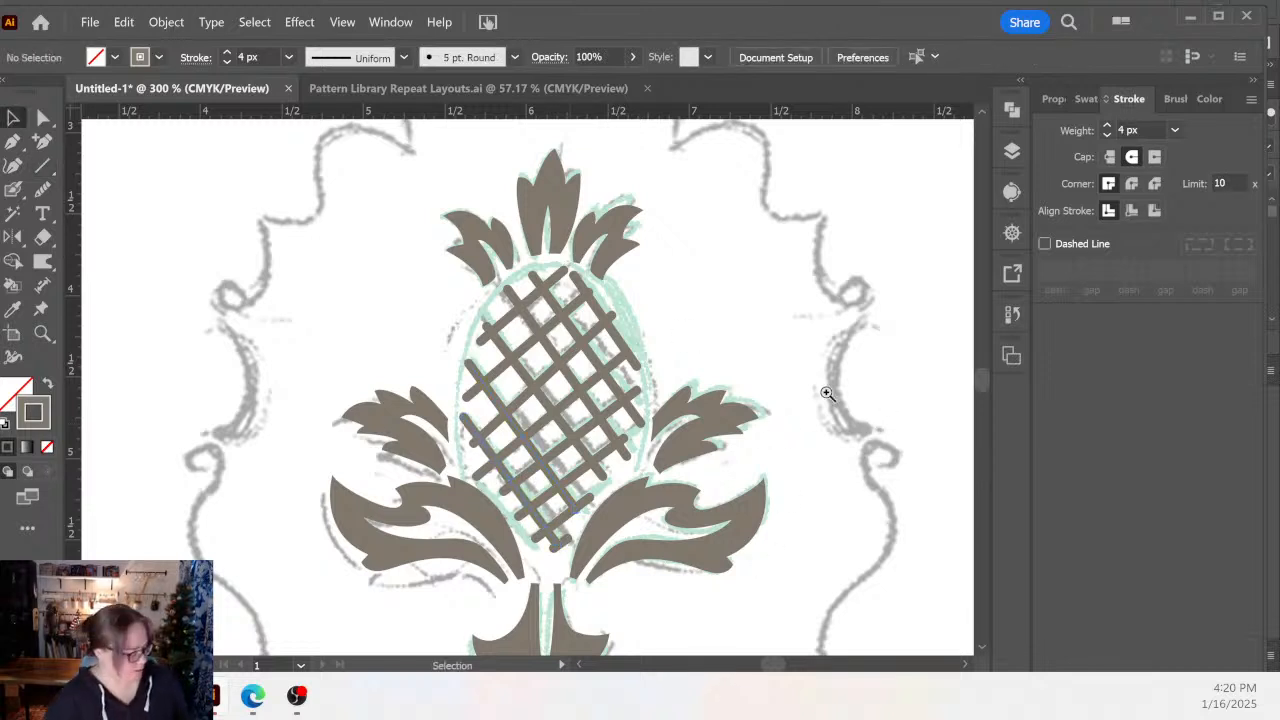
Hide the locked sketch image so only the traced pineapple motif shows on the artboard.
key("z")
left_click(748, 334, "alt")
left_click(554, 295, "alt")
left_click(532, 405, "alt")
left_click(564, 497, "alt")
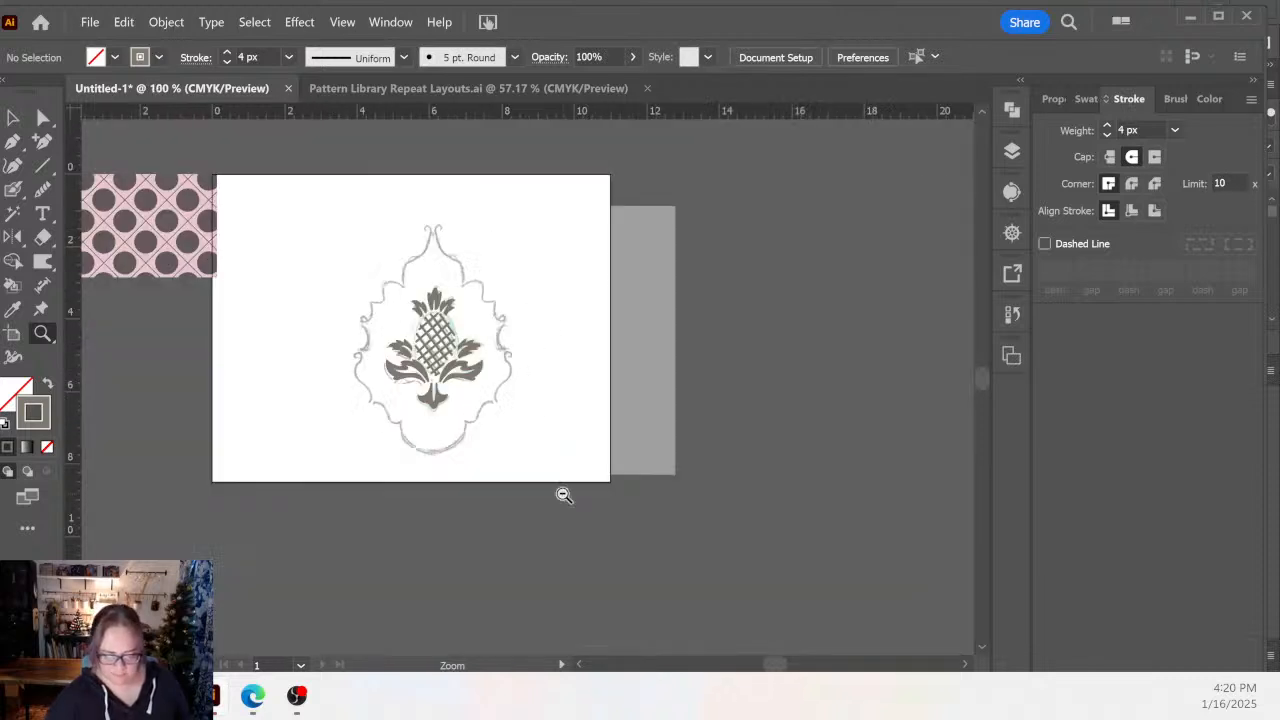
left_click(1012, 151)
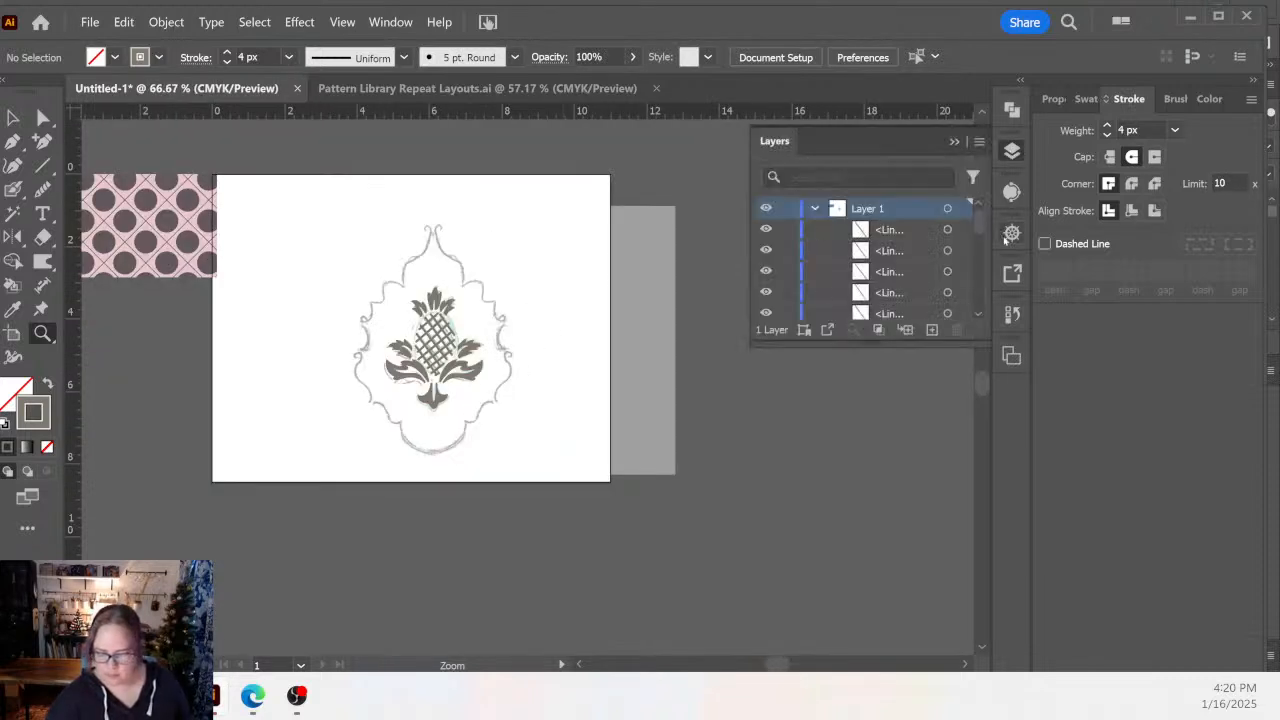
scroll(860, 260, "down", 5)
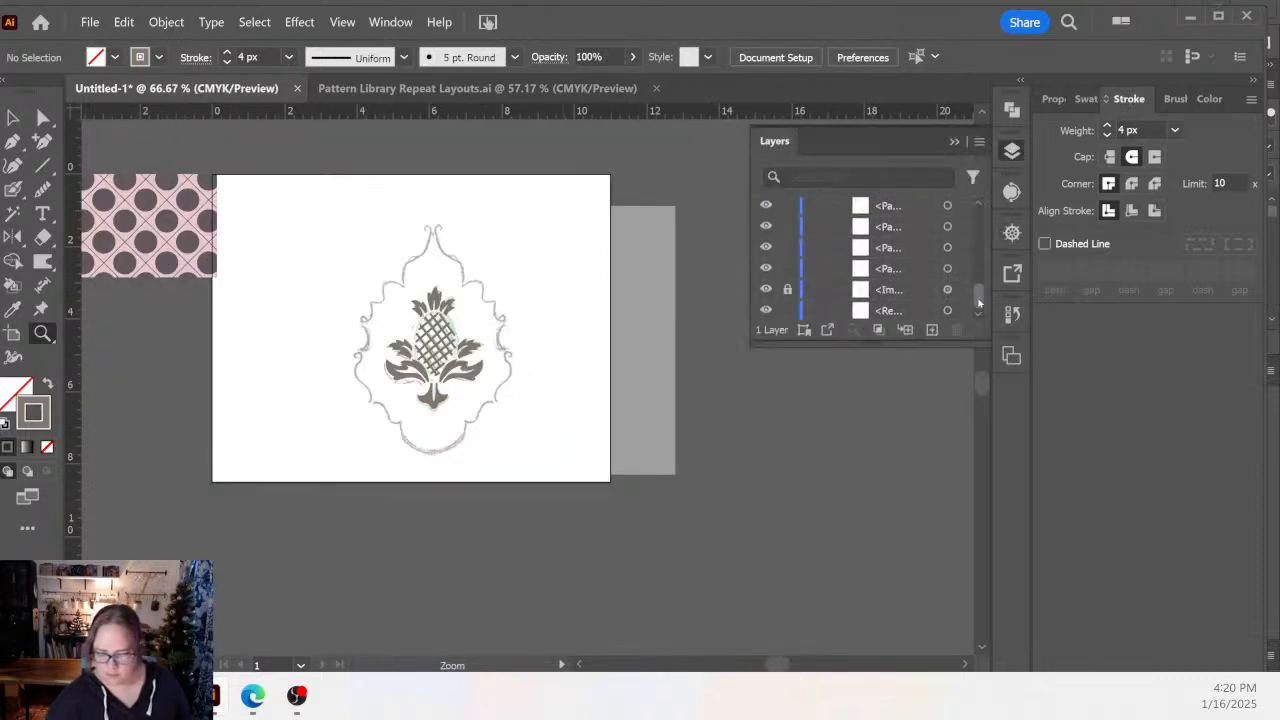
left_click(766, 289)
Move the pink dot-and-diamond pattern rectangle onto the artboard behind the motif and enlarge it to about 11.82 × 7.42 in.
key("v")
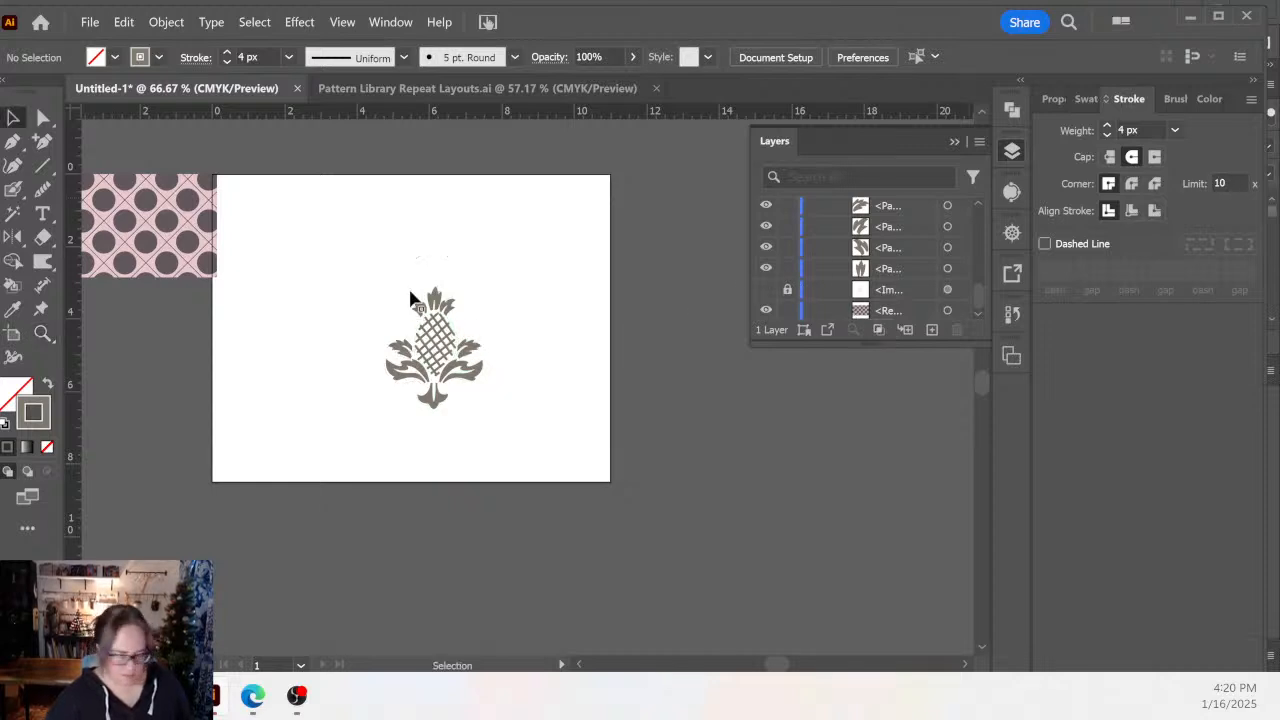
left_click_drag(359, 242, 512, 422)
left_click_drag(75, 243, 292, 246)
left_click_drag(408, 297, 668, 495)
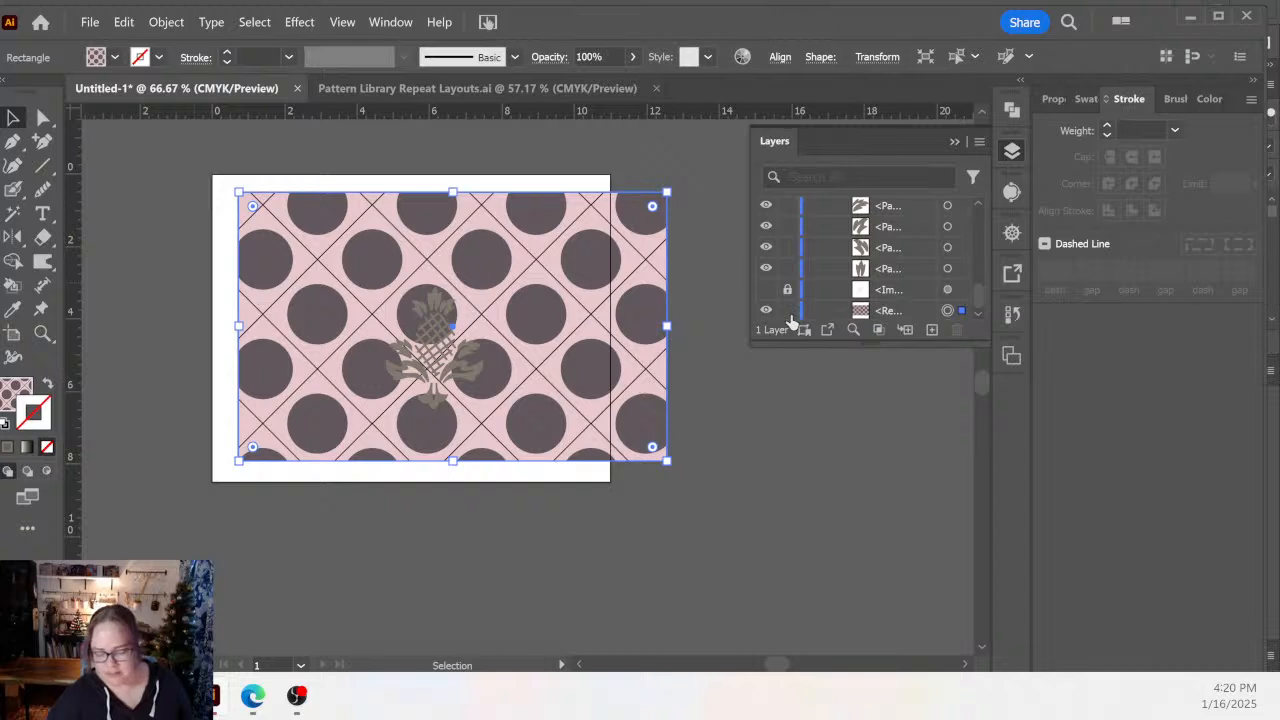
Reduce the pattern rectangle's opacity to 22% and lock it as a background template.
left_click(886, 310)
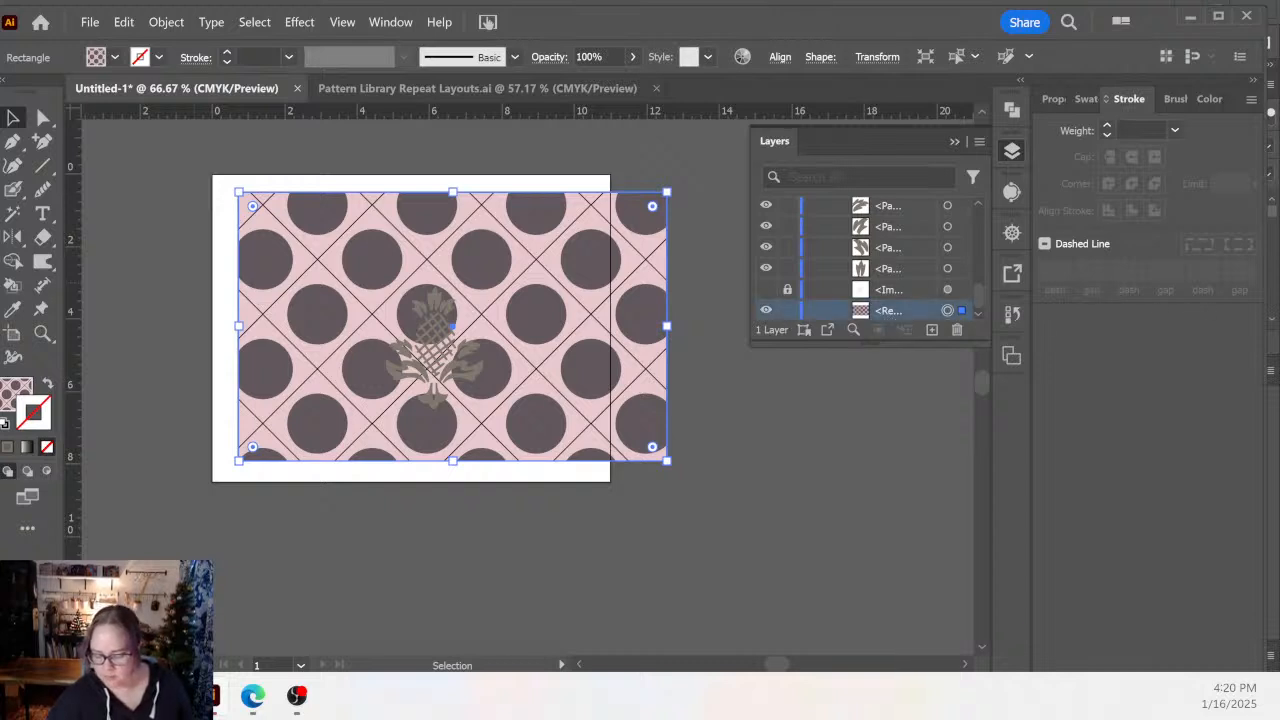
left_click(1053, 98)
left_click(1118, 414)
type("66")
key("Return")
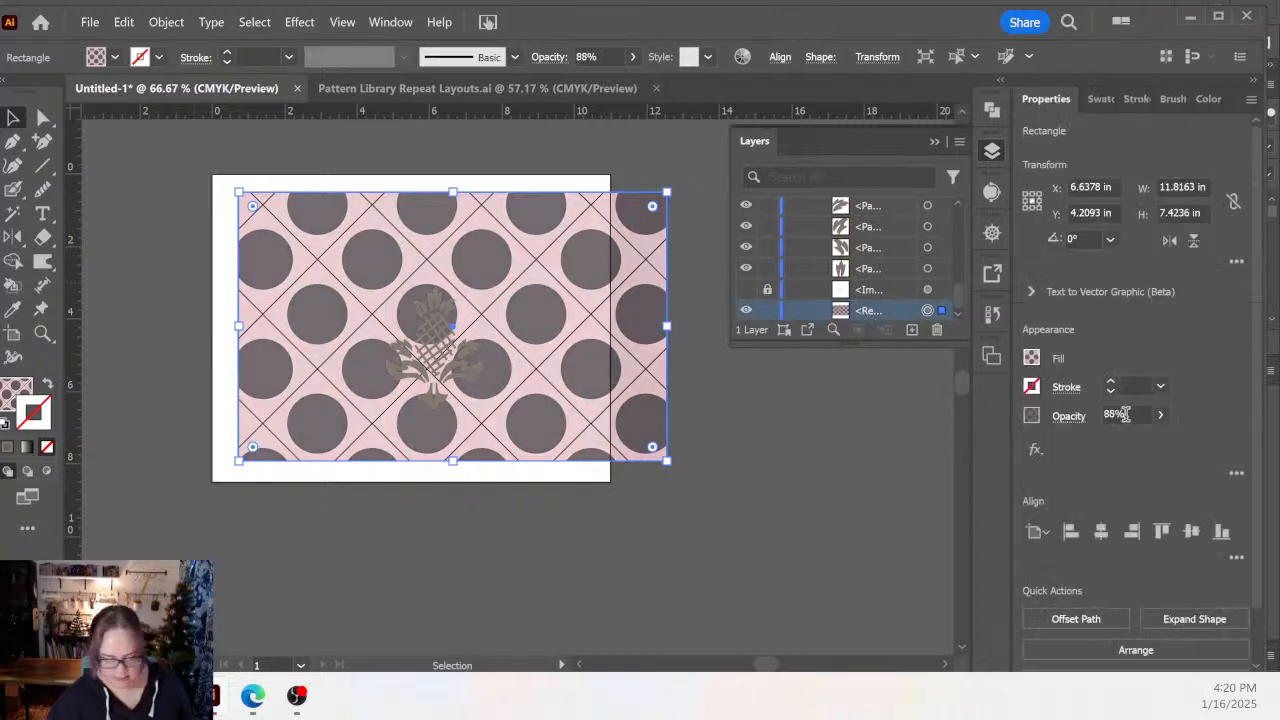
scroll(1124, 414, "down", 20)
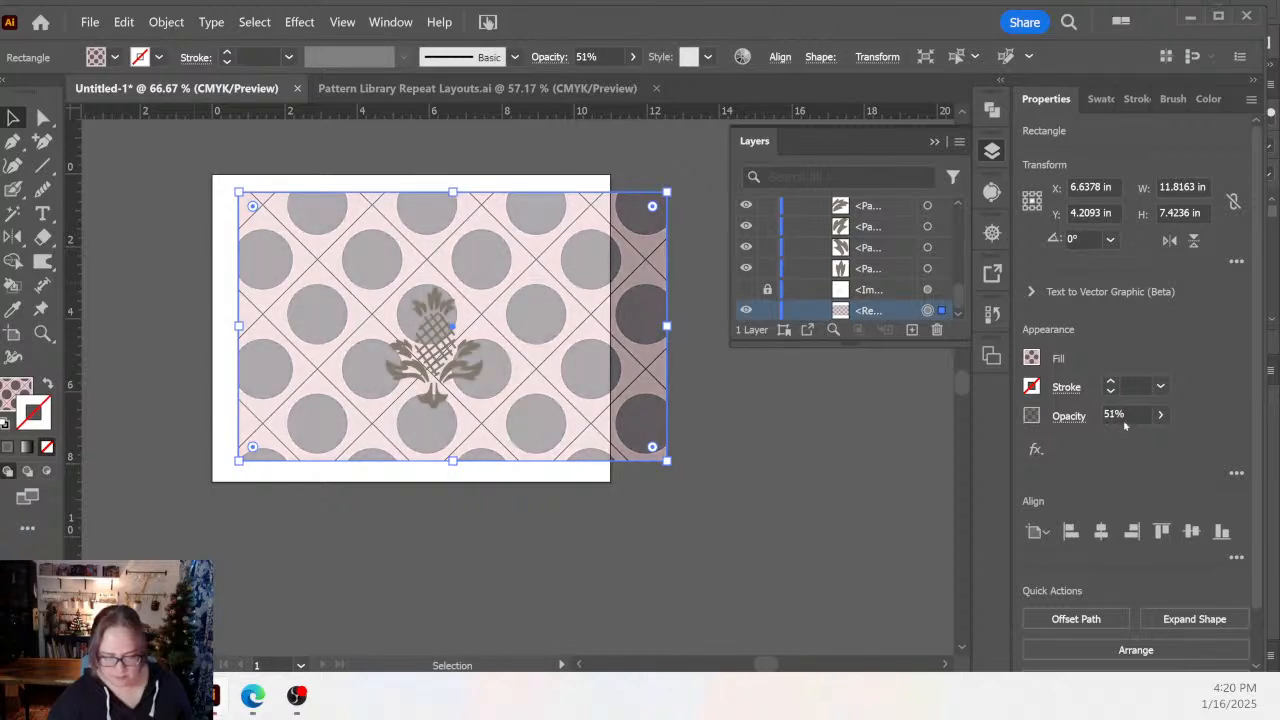
scroll(1124, 414, "down", 6)
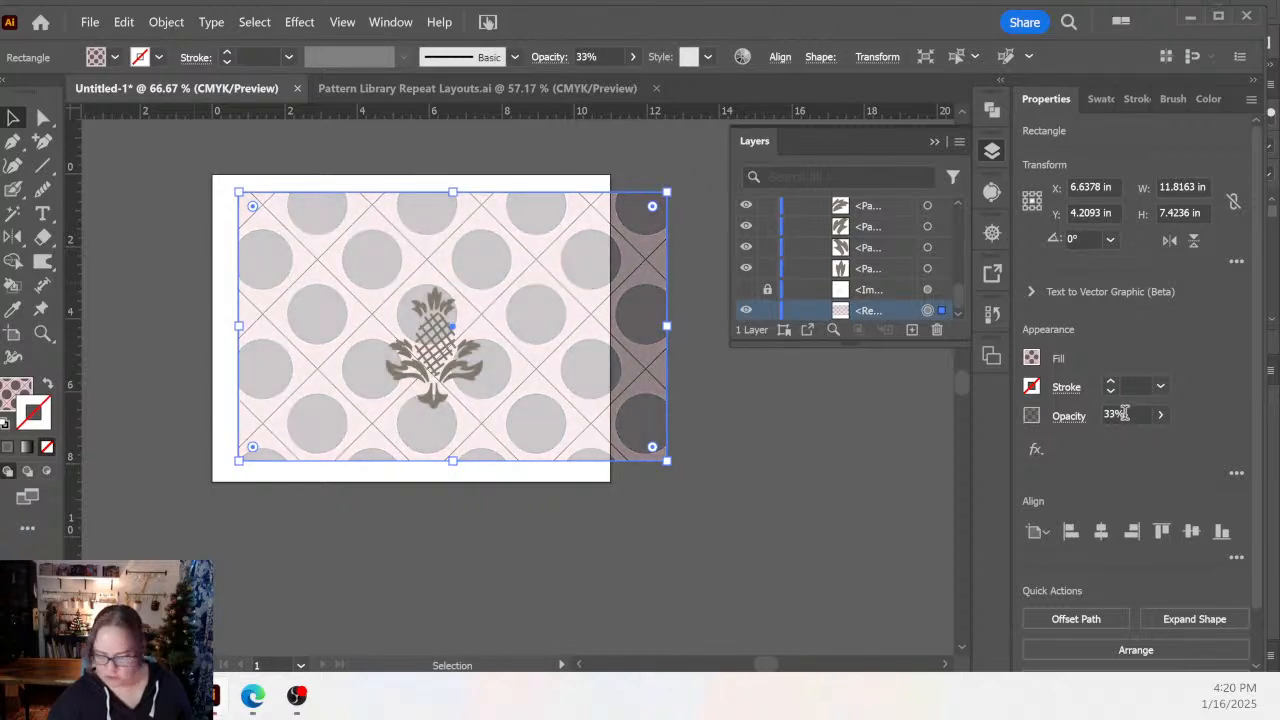
scroll(1124, 414, "down", 11)
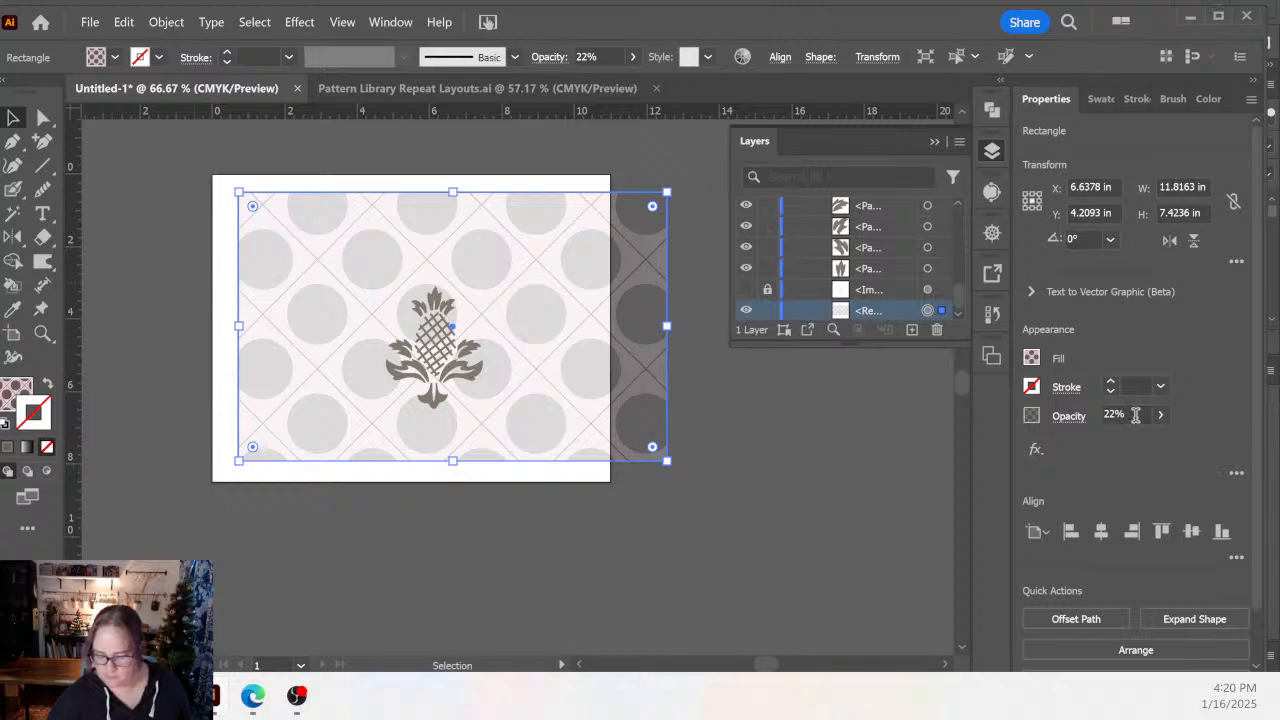
left_click(767, 310)
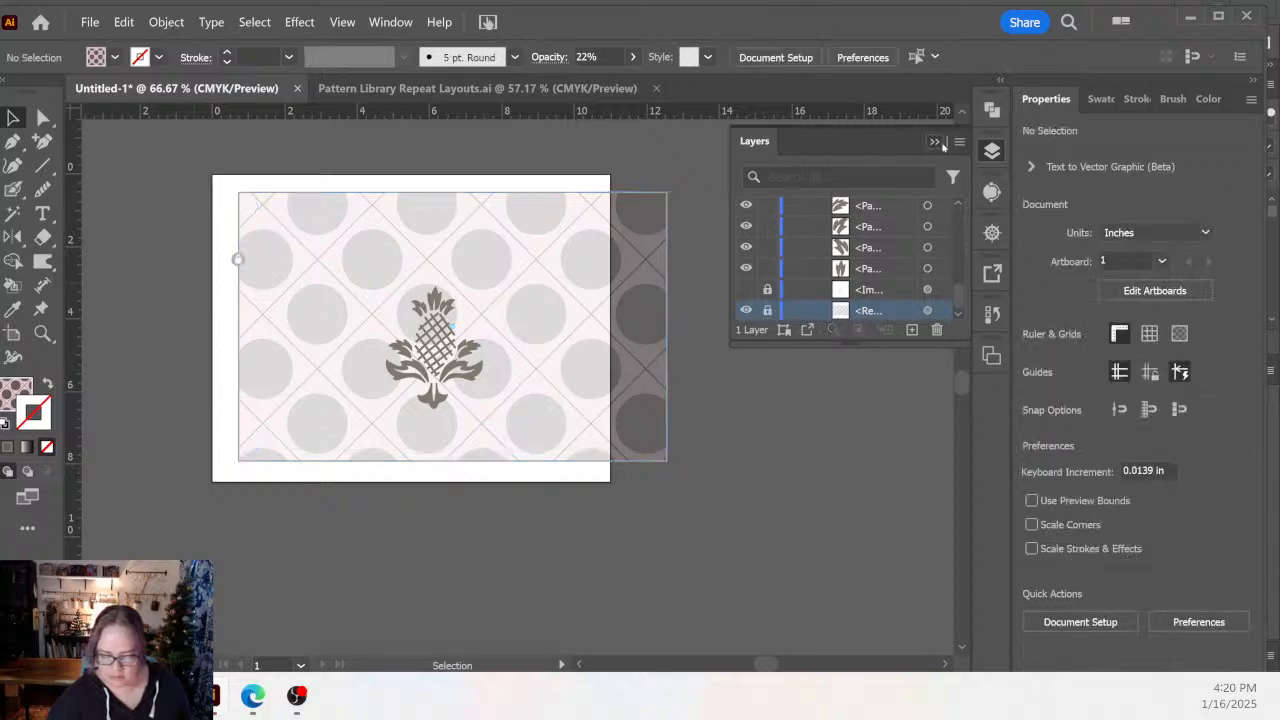
left_click(936, 142)
Group the pineapple motif, scale it down to about 1.66 × 2.10 in and position it over one of the template's dots.
left_click(489, 430)
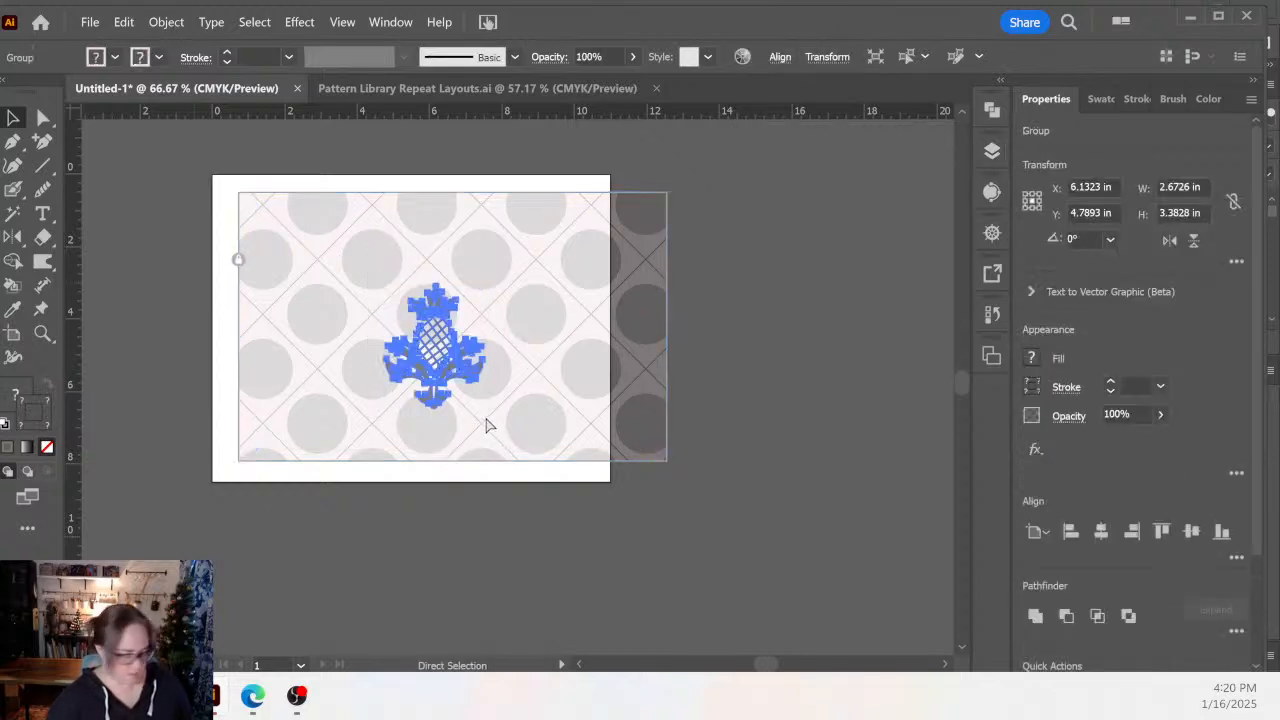
left_click_drag(484, 286, 457, 320)
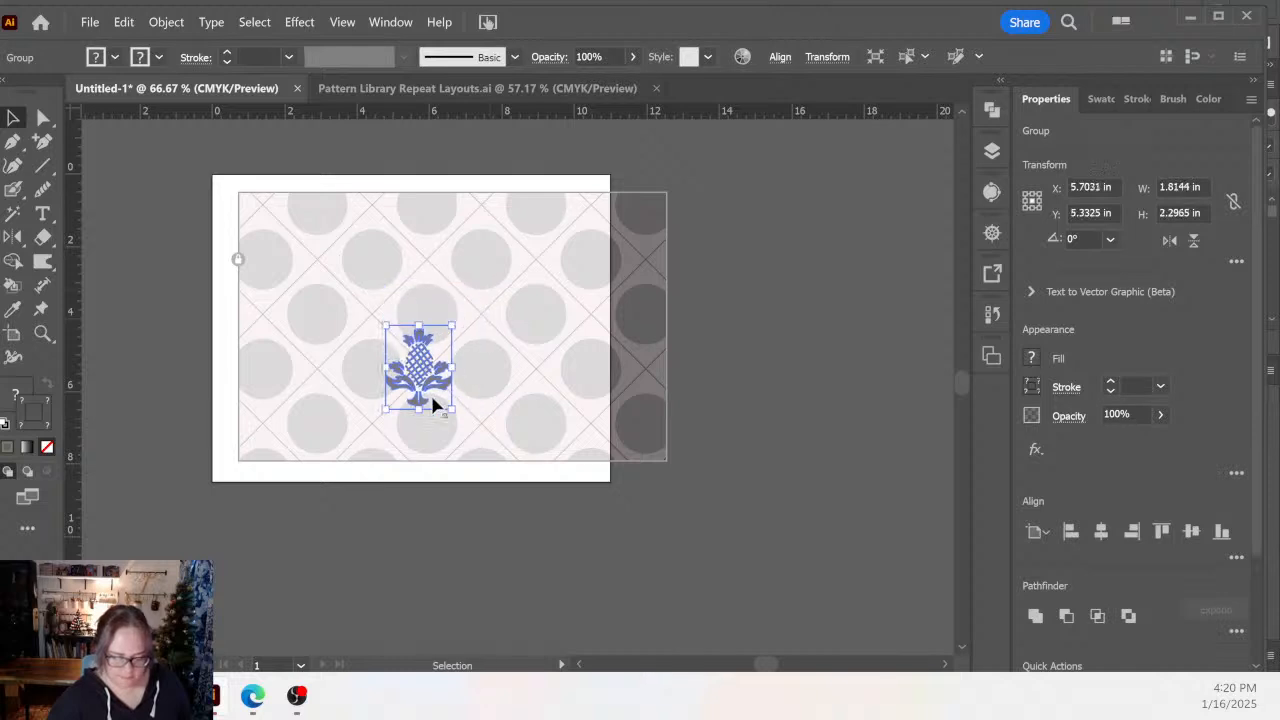
left_click_drag(429, 403, 377, 393)
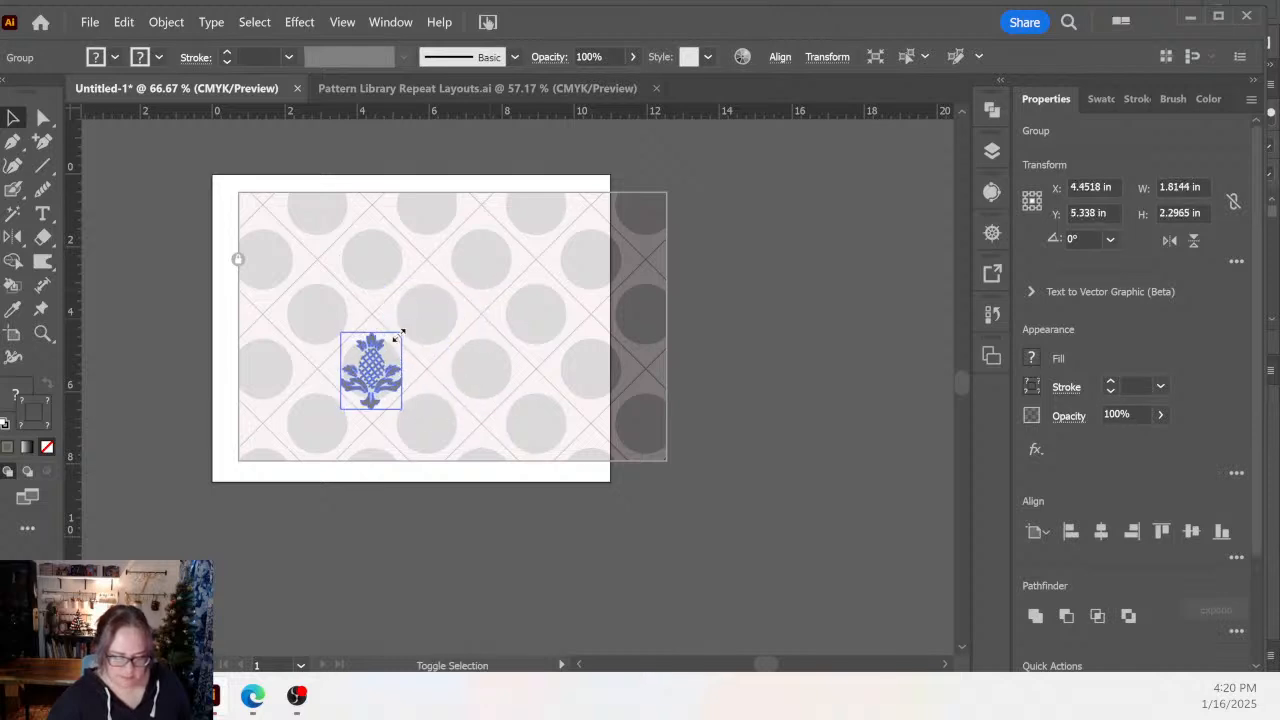
left_click_drag(402, 332, 401, 333)
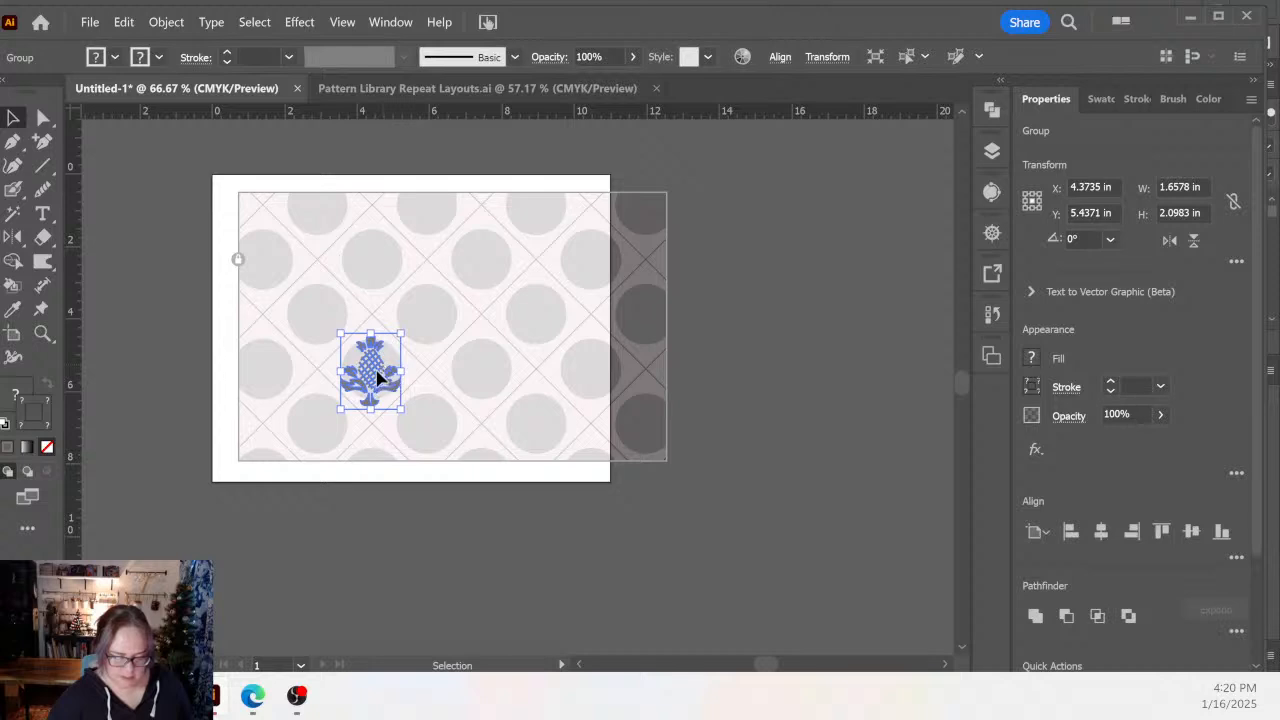
Try copies of the pineapple motif on three neighbouring dots of the template, and delete the copies.
left_click_drag(377, 377, 430, 440)
key("ctrl+a")
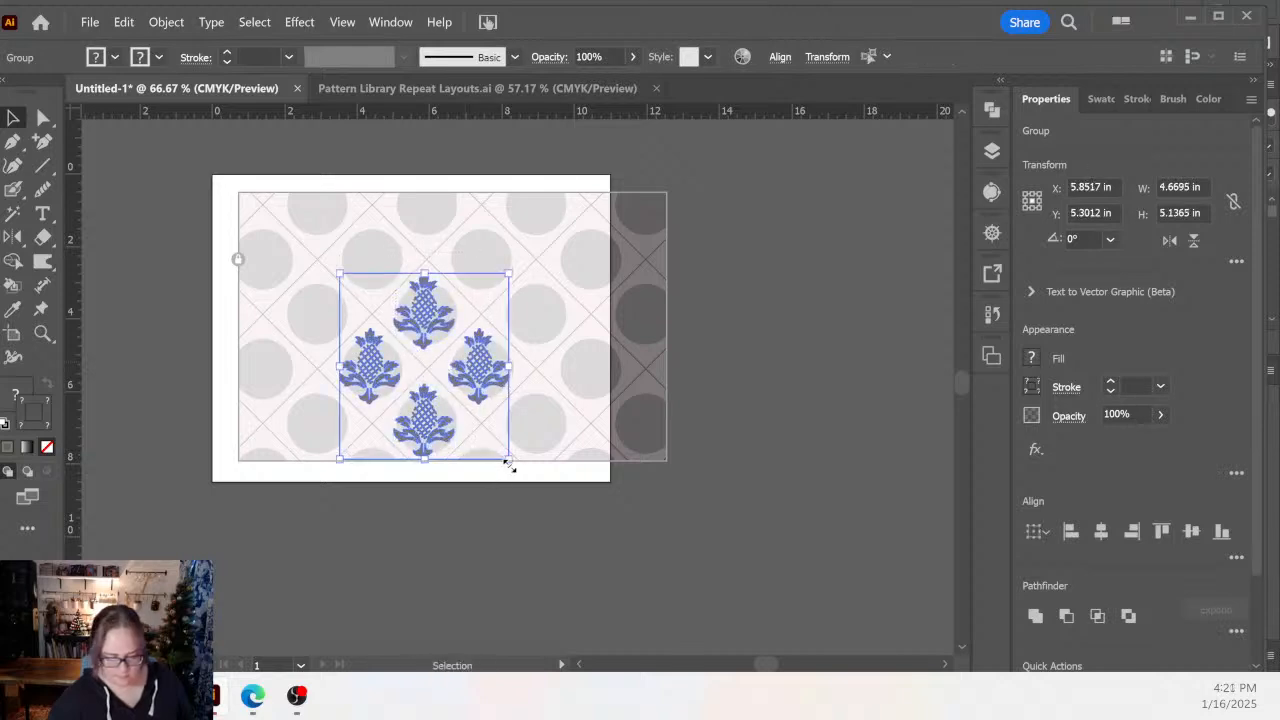
left_click_drag(443, 265, 491, 508)
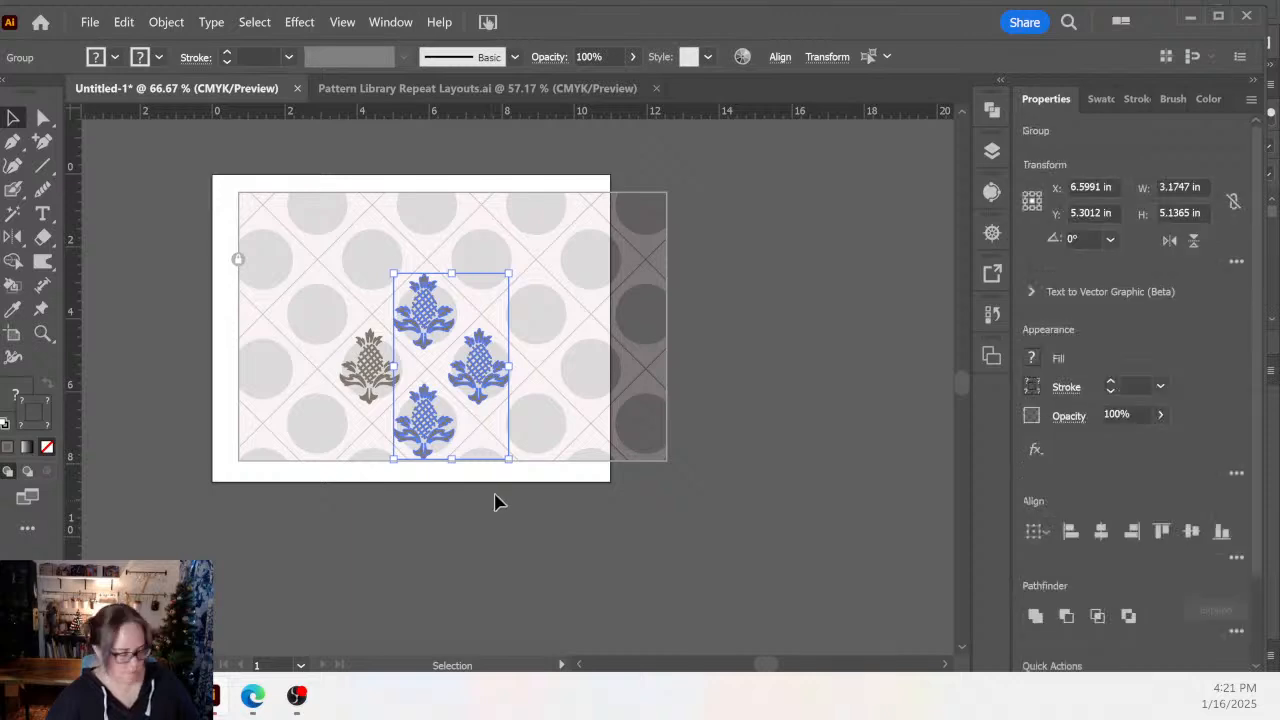
key("Delete")
Set up the Rectangle tool with a light grey-brown fill (bdb19f, brightness 74%) and no stroke.
left_click_drag(42, 165, 98, 164)
left_click(1033, 360)
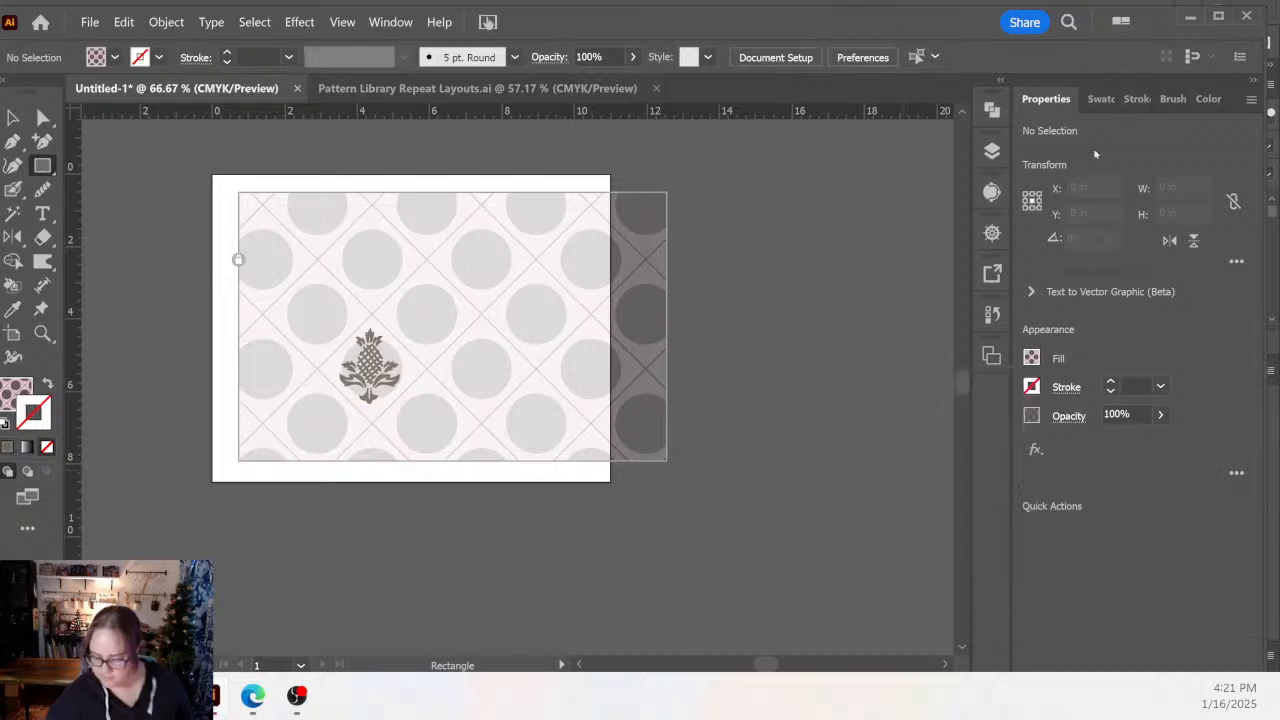
left_click(1098, 106)
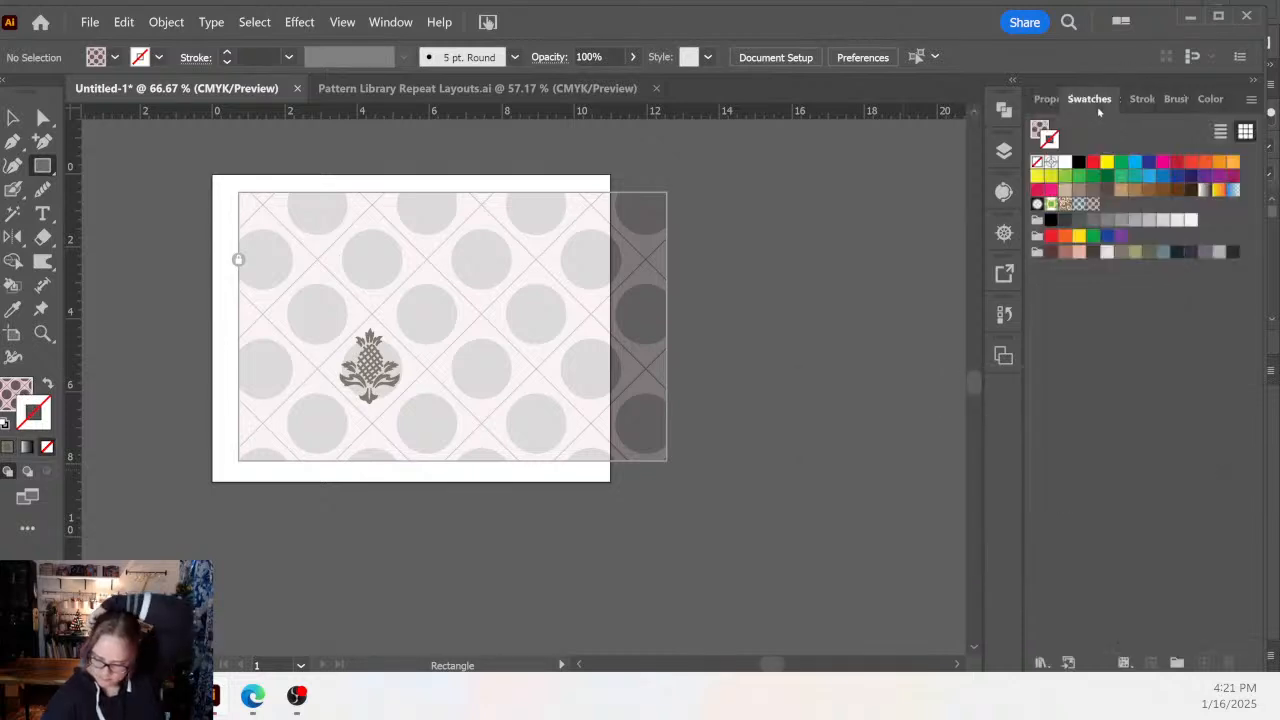
left_click(1120, 252)
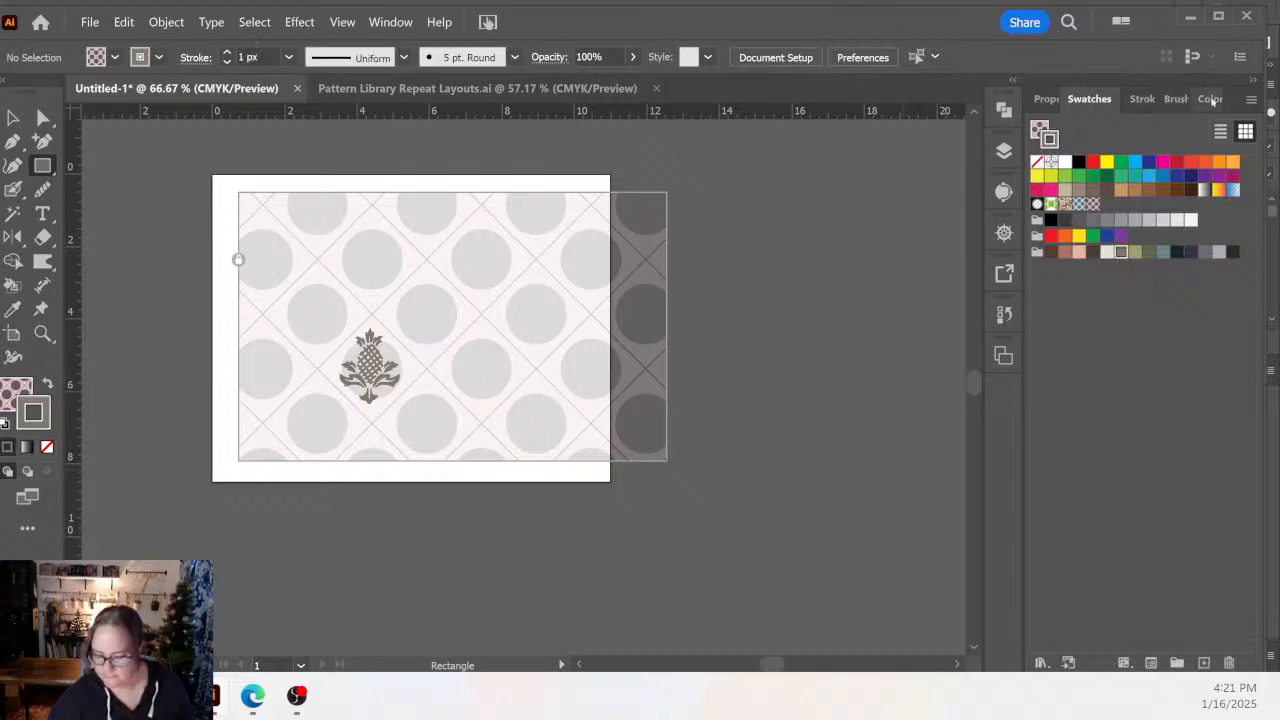
left_click(1210, 99)
left_click_drag(1147, 204, 1172, 204)
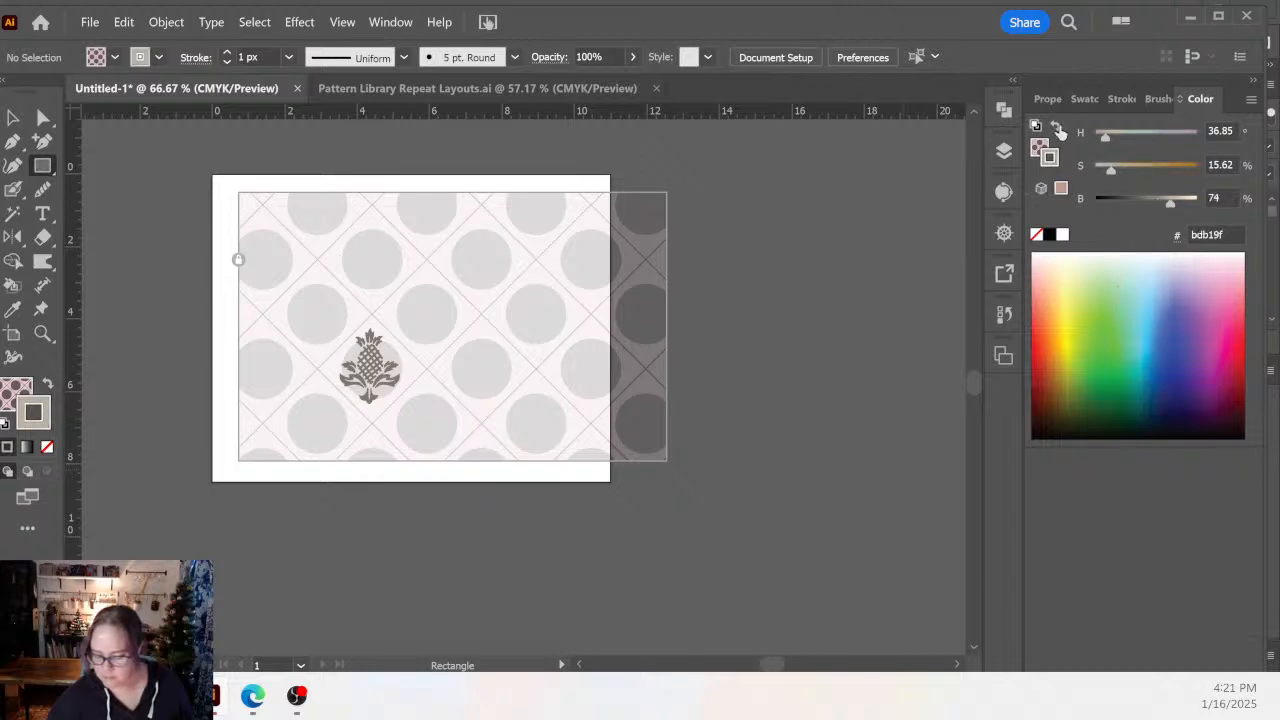
left_click(1058, 129)
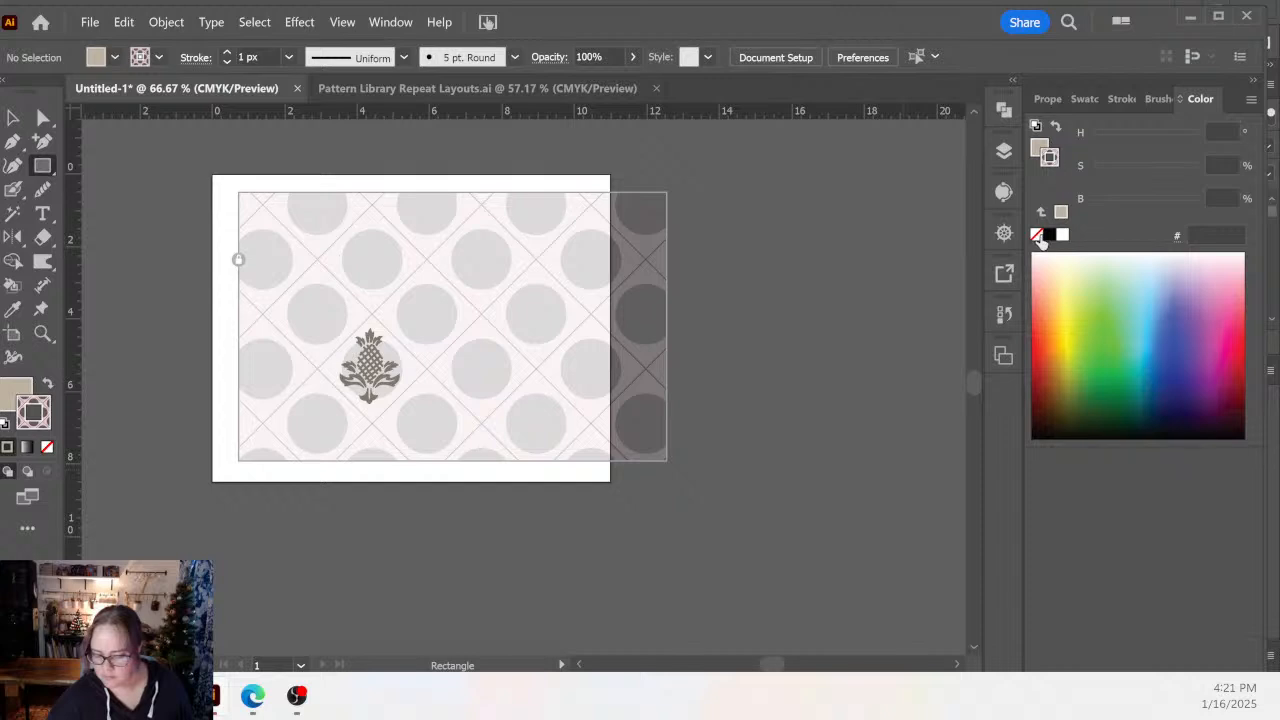
left_click(1038, 237)
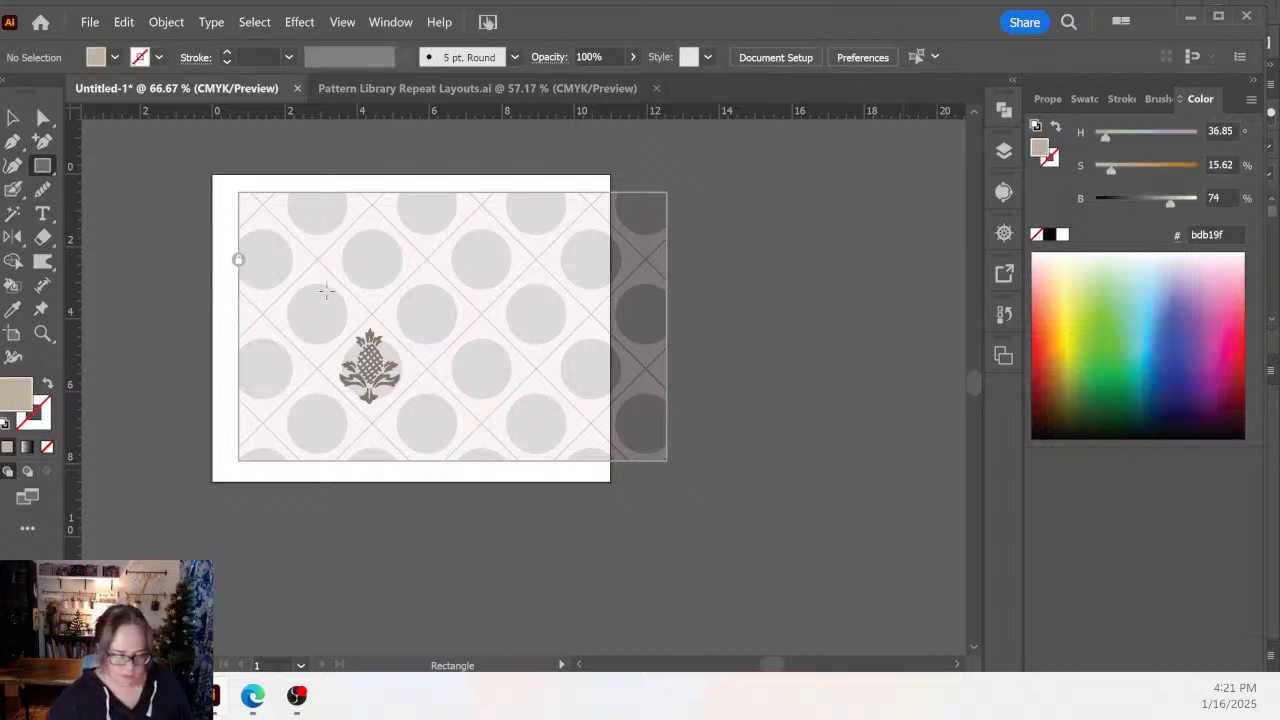
Draw a square about 3.07 in wide whose corners sit on the template's diamond line crossings, covering the pineapple's upper part.
key("z")
left_click(354, 283)
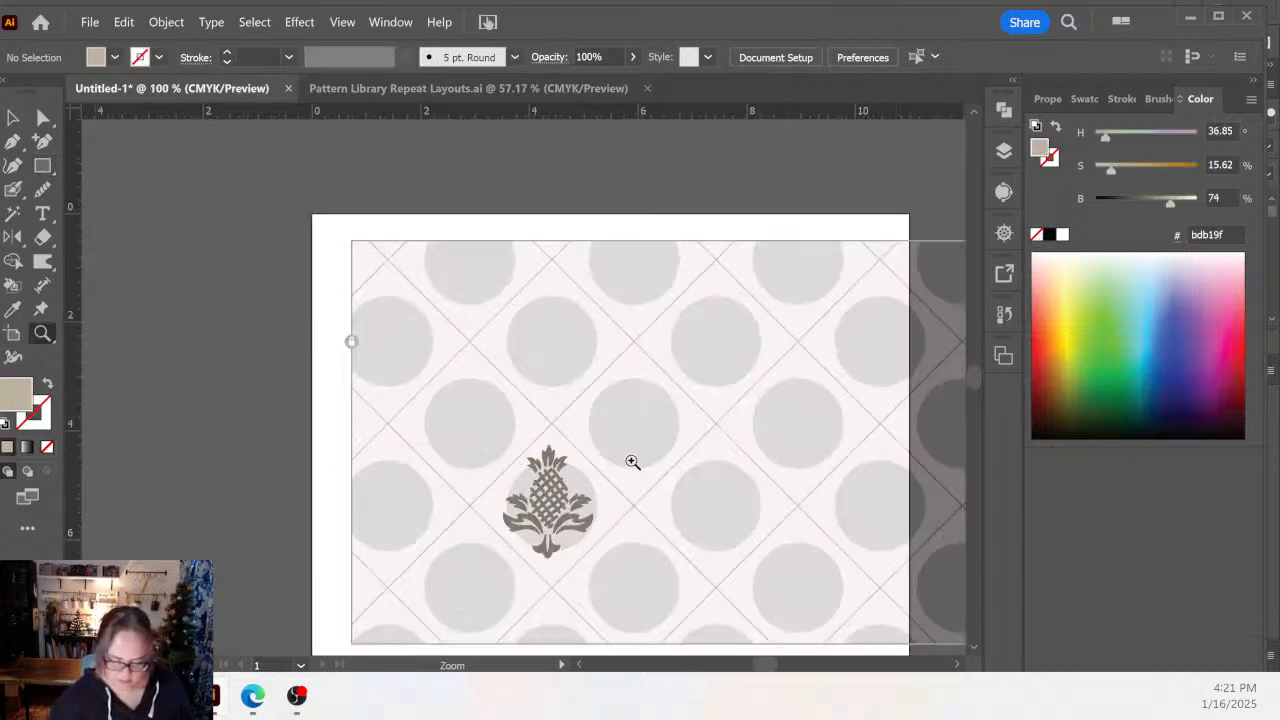
left_click(631, 460)
left_click_drag(483, 400, 437, 371)
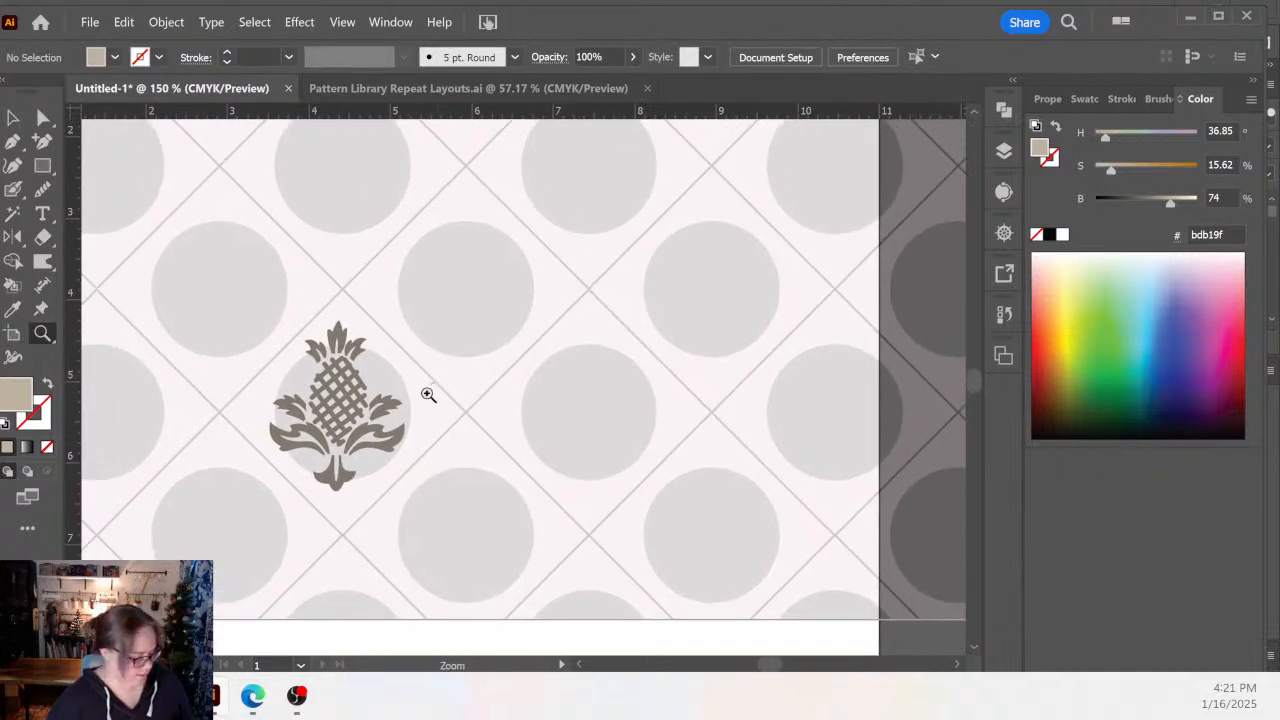
key("m")
left_click_drag(396, 257, 380, 368)
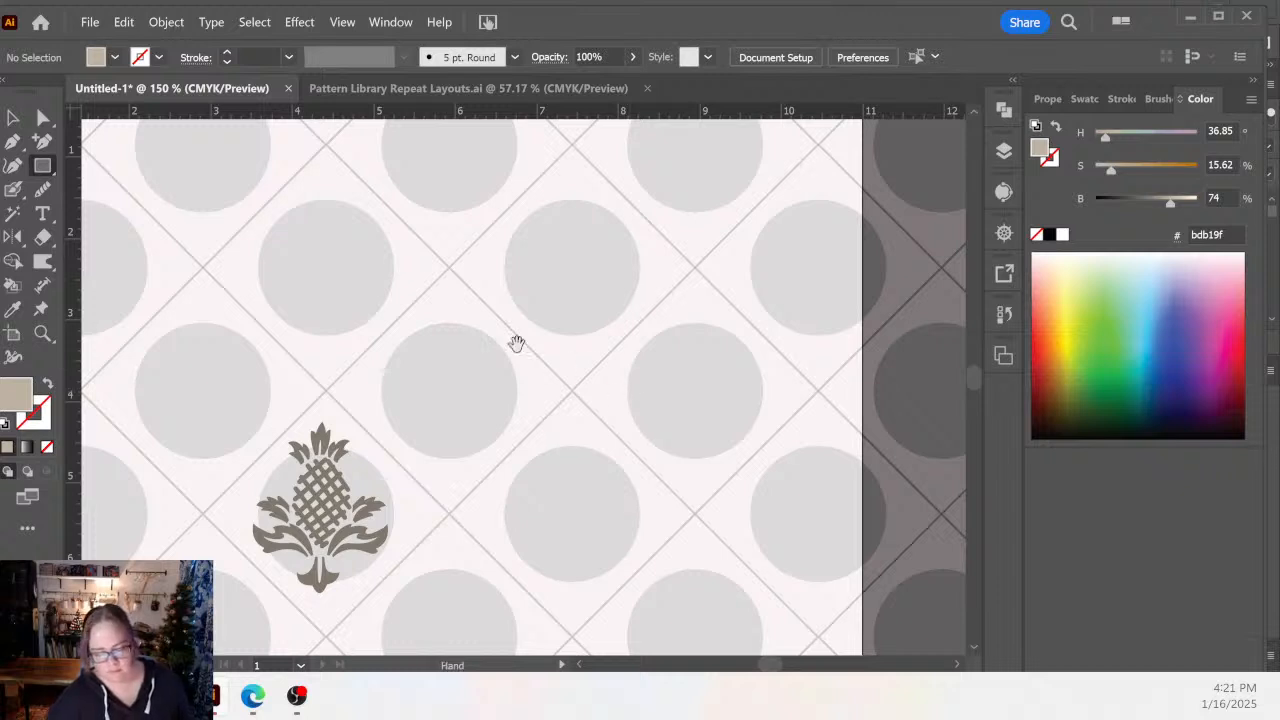
left_click_drag(514, 343, 529, 434)
left_click_drag(608, 547, 629, 354)
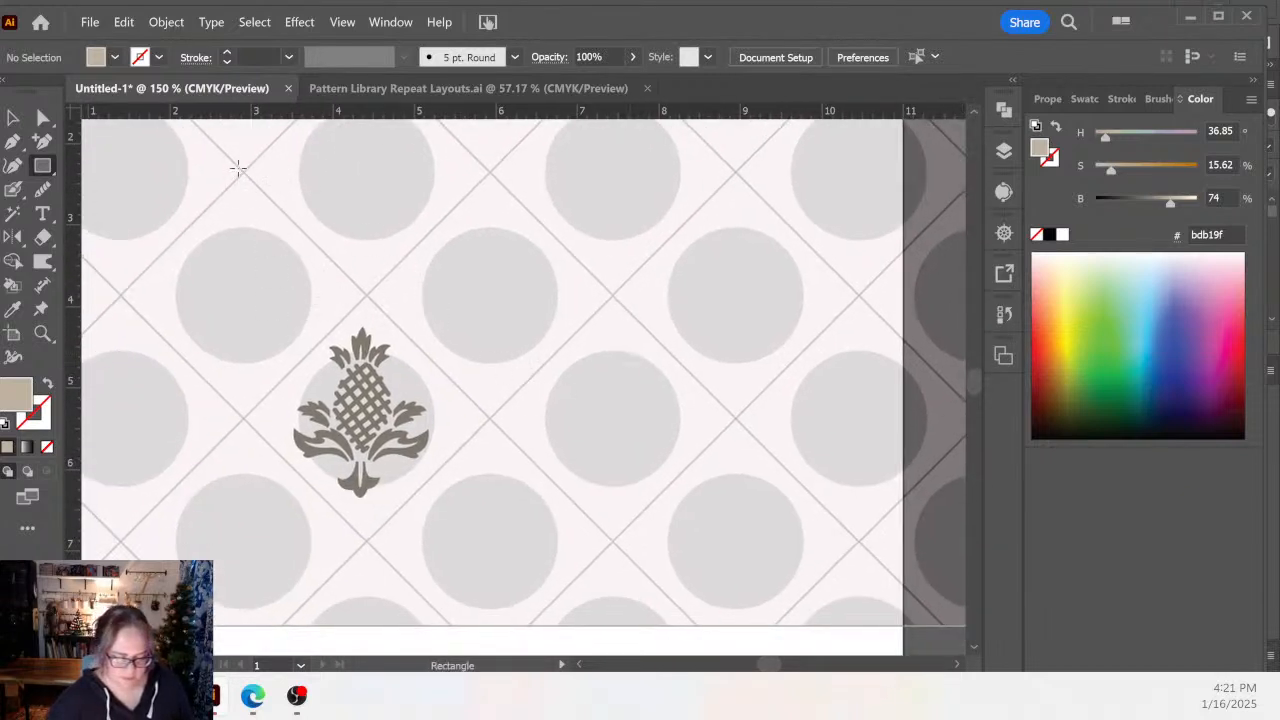
mouse_move(243, 170)
left_mouse_down()
mouse_move(489, 211)
mouse_move(508, 463)
mouse_move(517, 431)
mouse_move(493, 420)
left_mouse_up()
Change the document's measurement units from inches to pixels.
left_click(1045, 98)
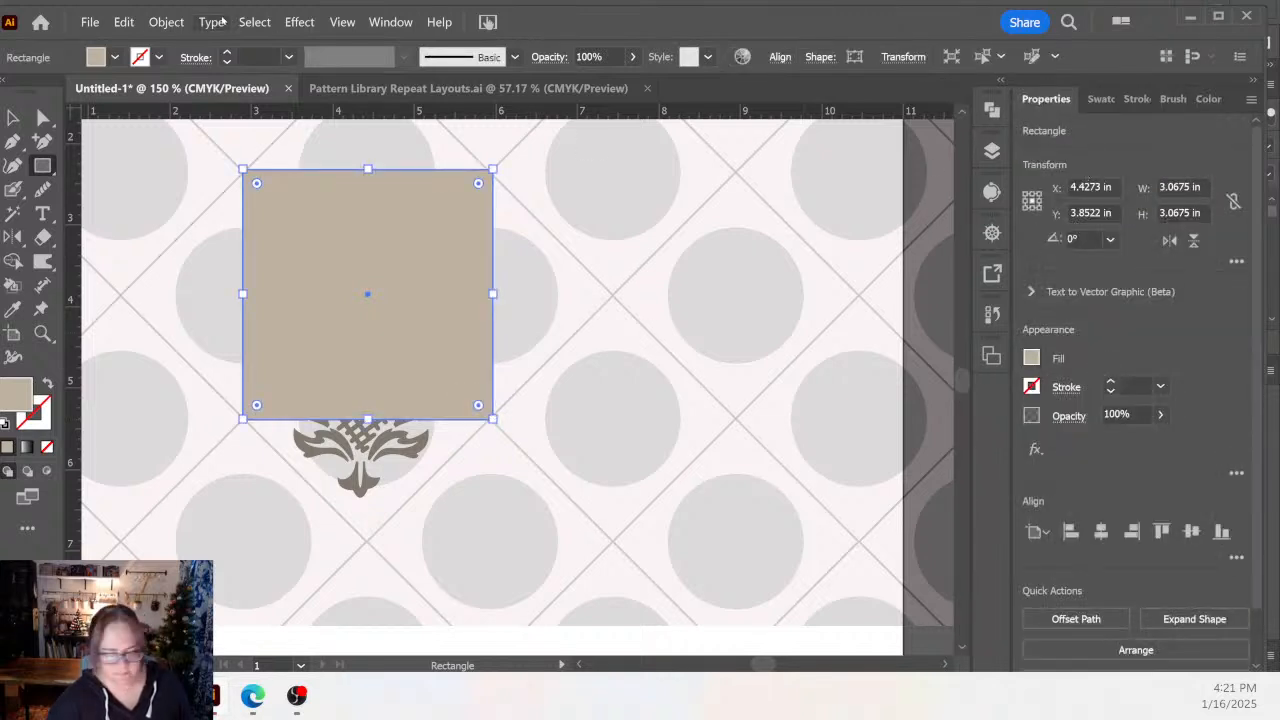
left_click(89, 22)
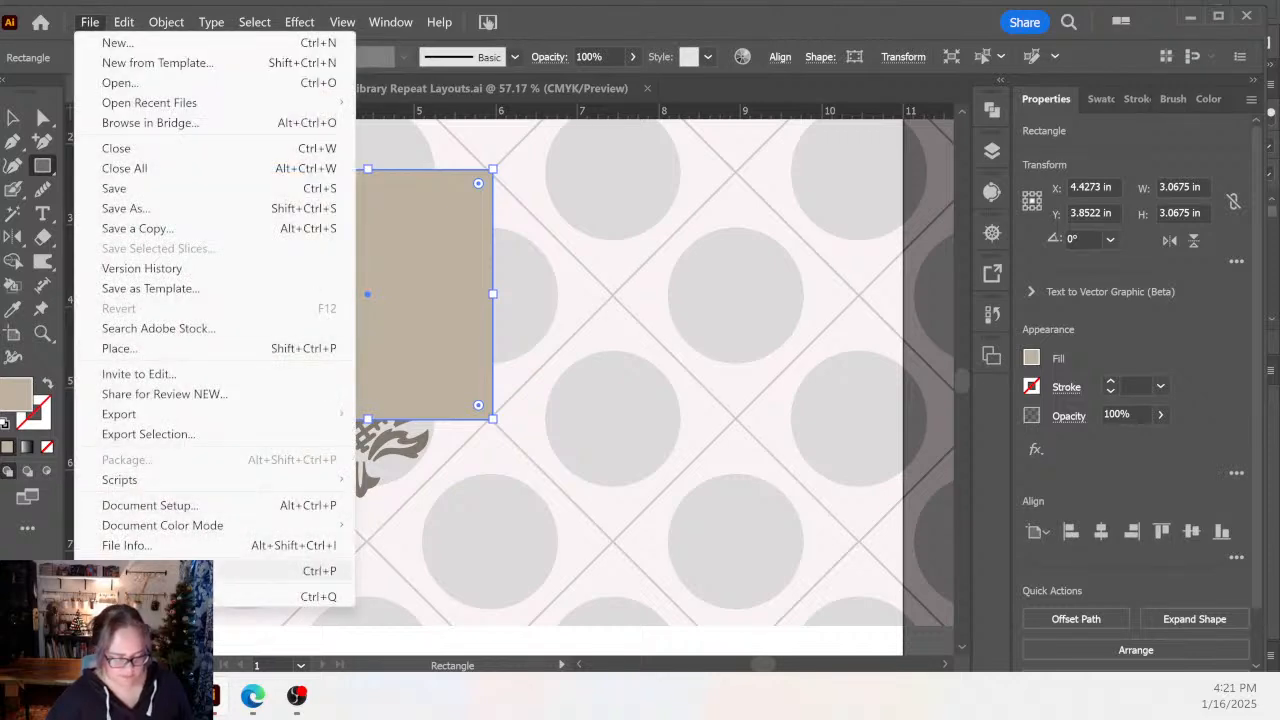
left_click(98, 22)
left_click(98, 22)
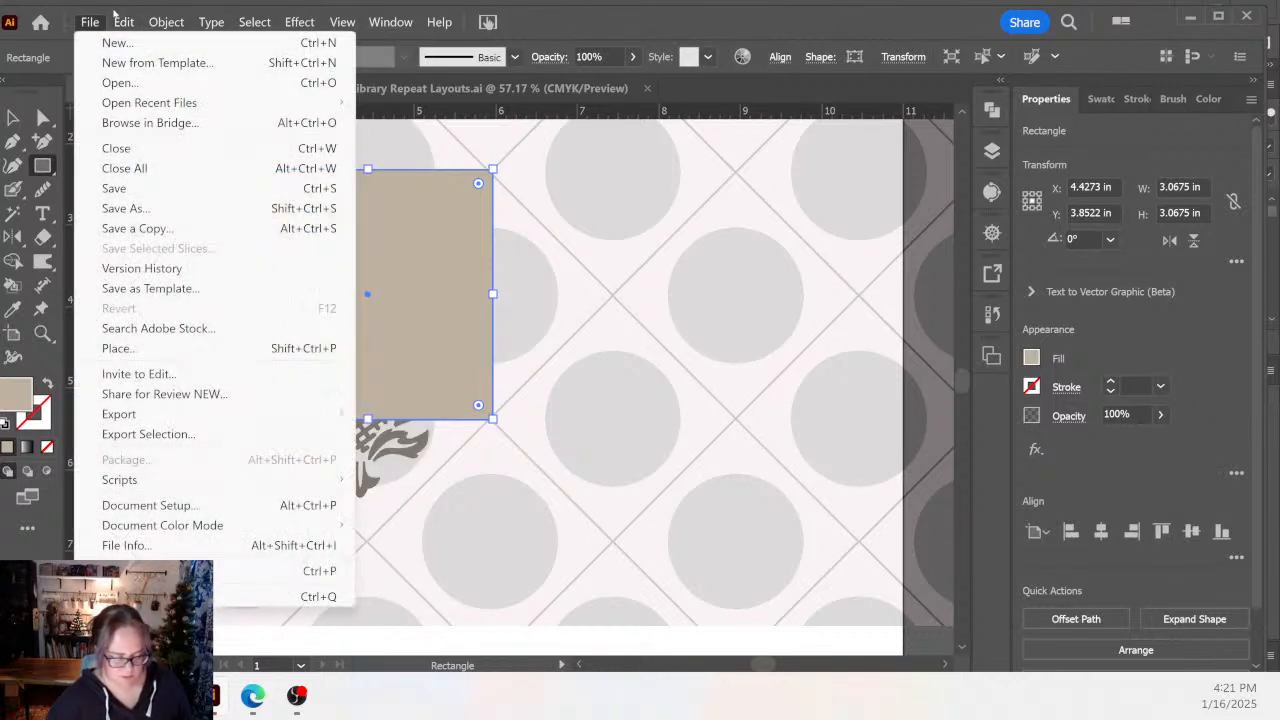
left_click(119, 22)
left_click(122, 22)
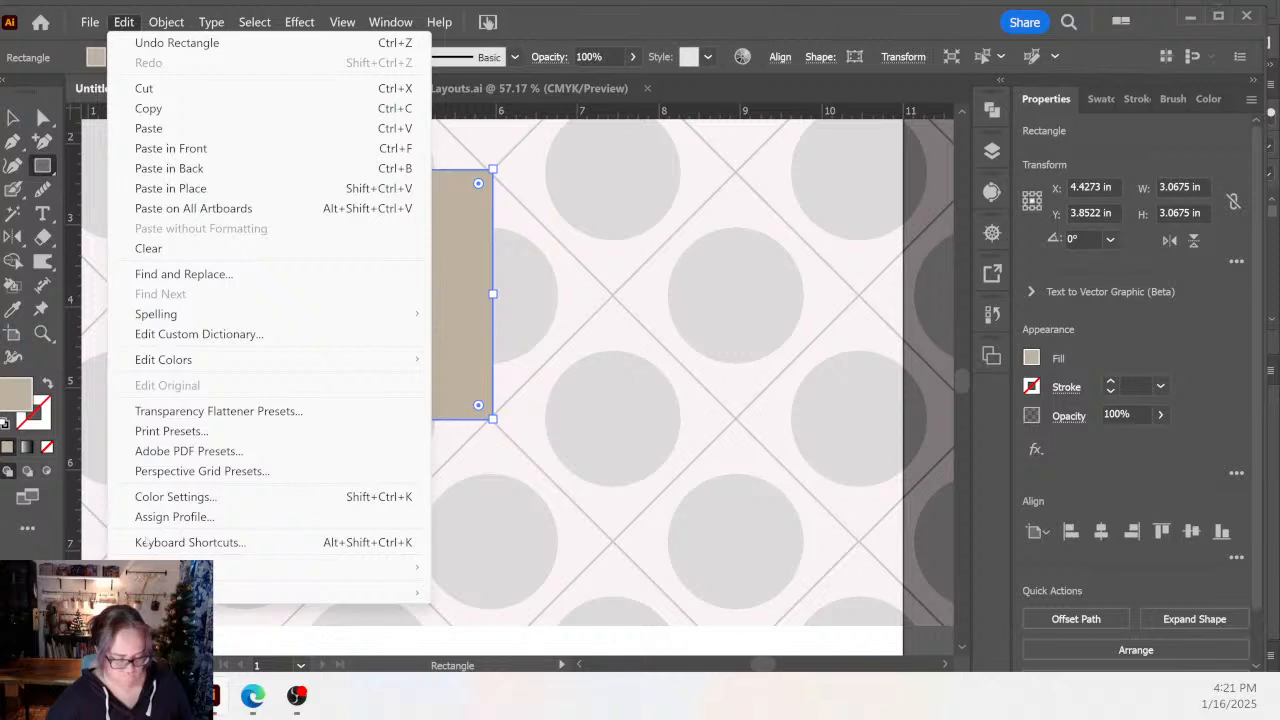
mouse_move(240, 592)
left_click(502, 296)
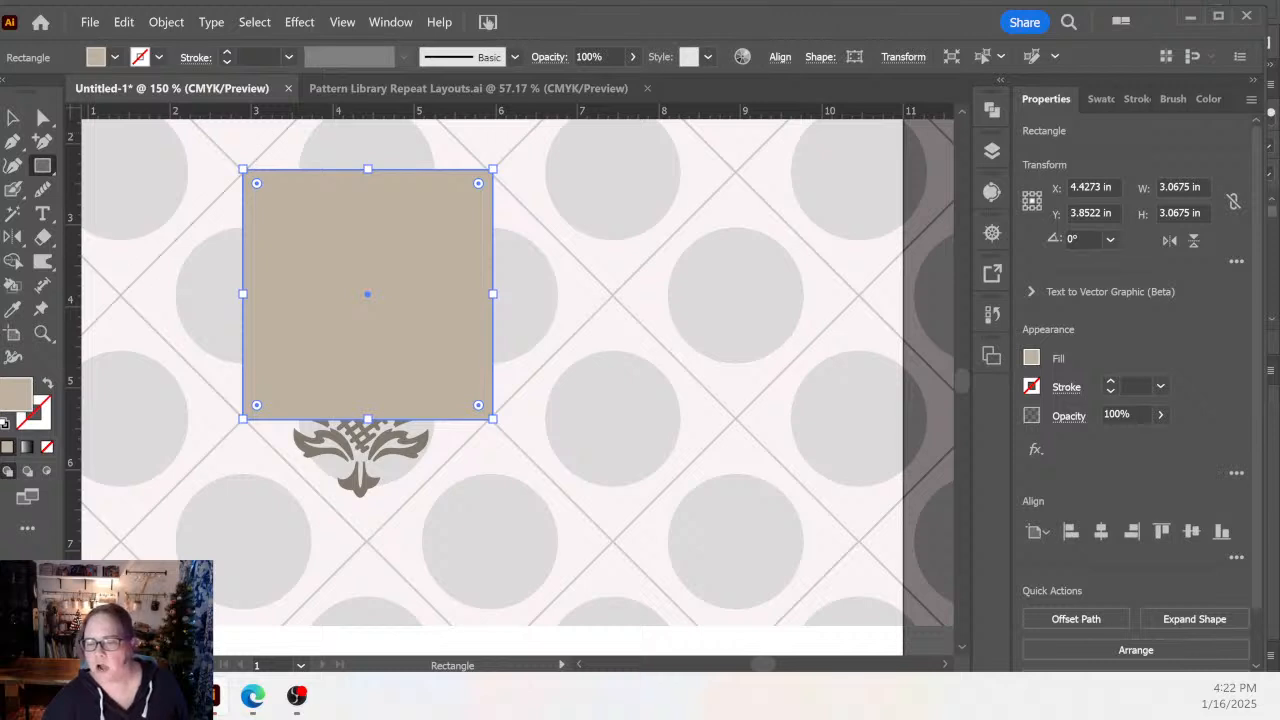
key("ctrl+alt+shift+u")
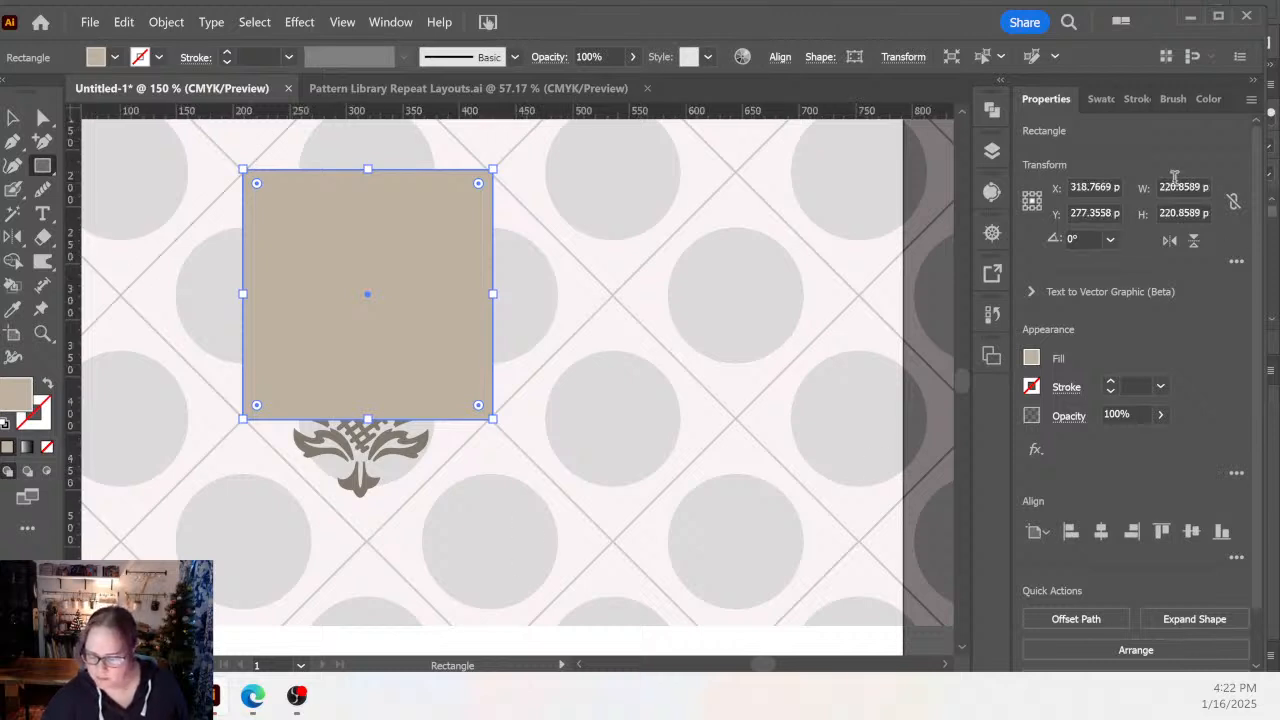
Set the square's width and height to 220 px each.
double_click(1192, 186)
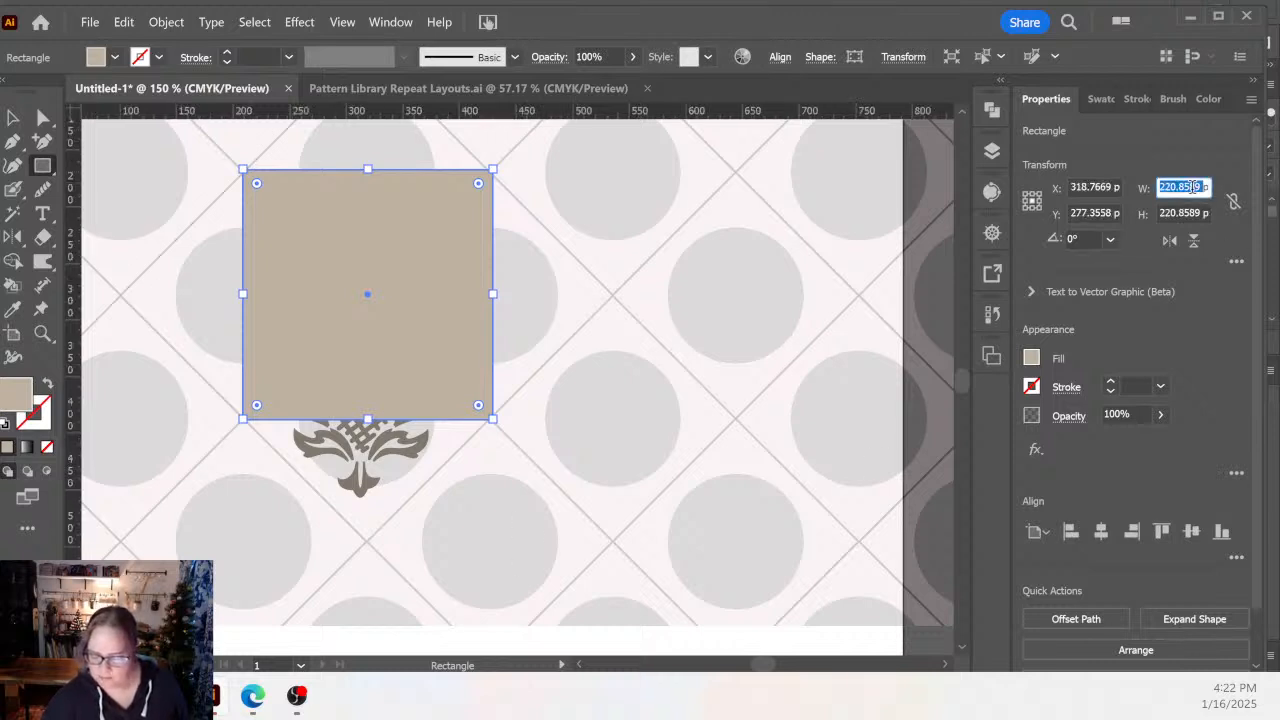
type("22px")
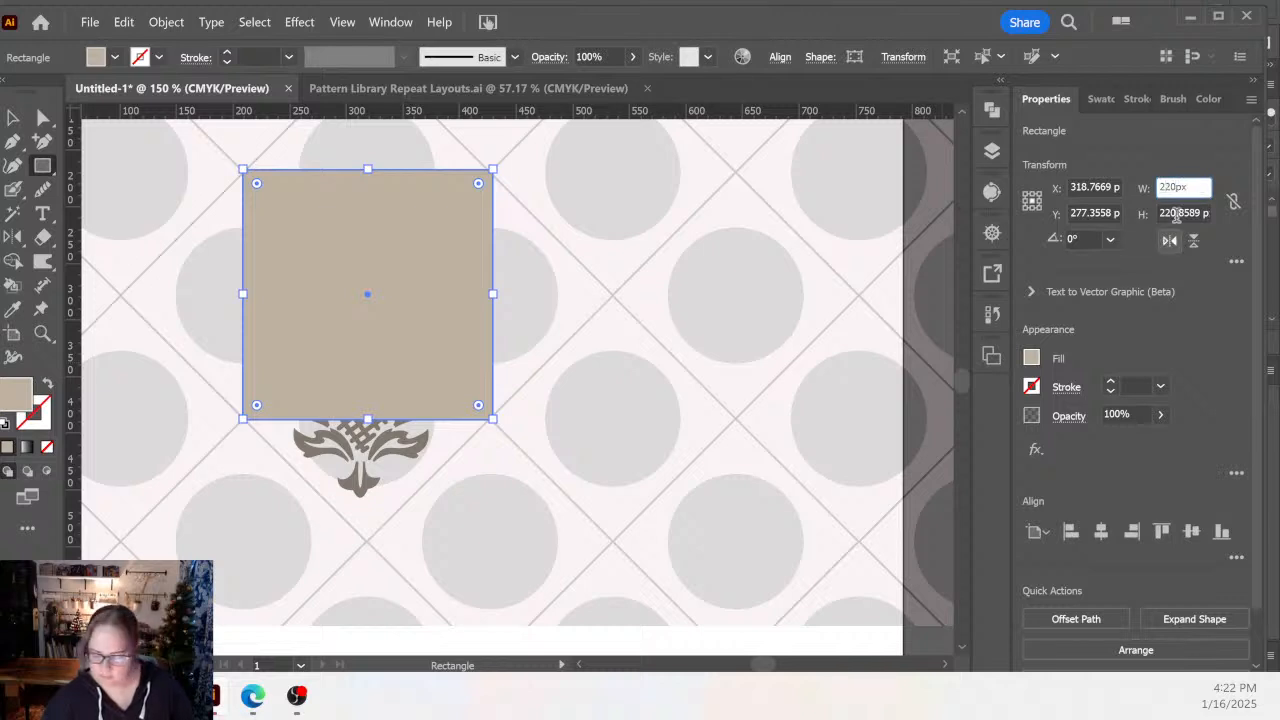
key("Tab")
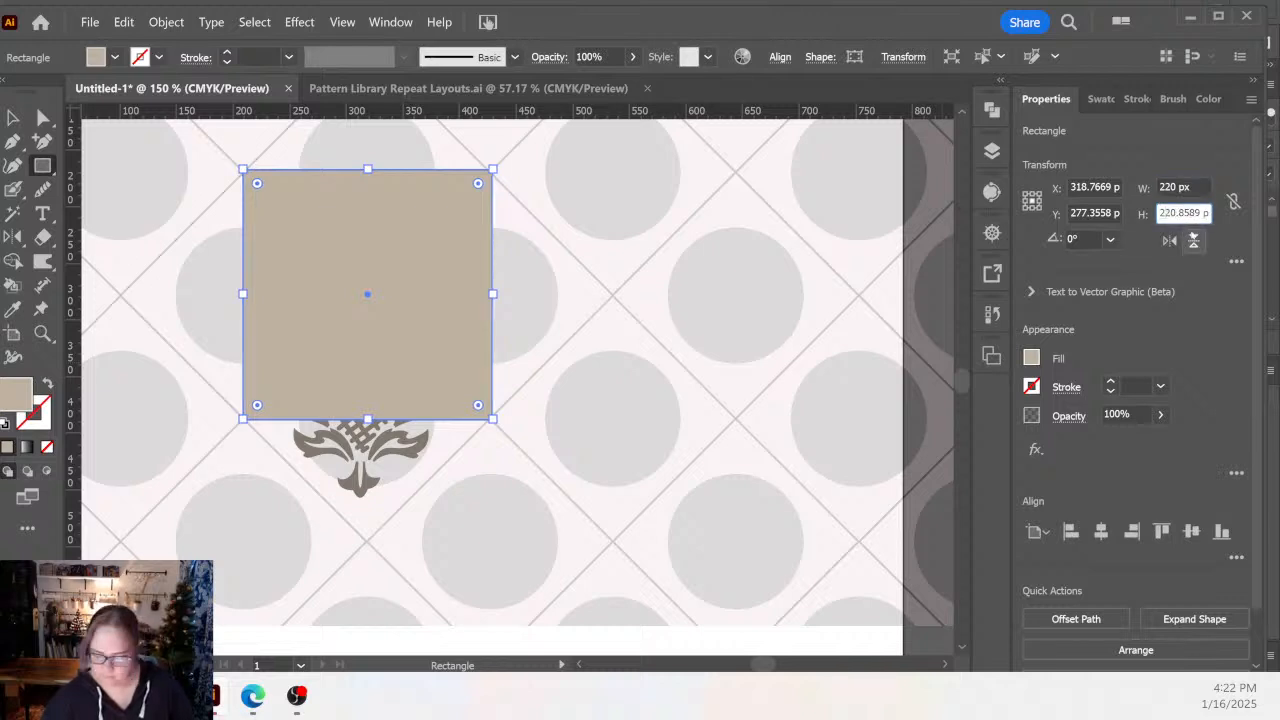
double_click(1181, 213)
type("220")
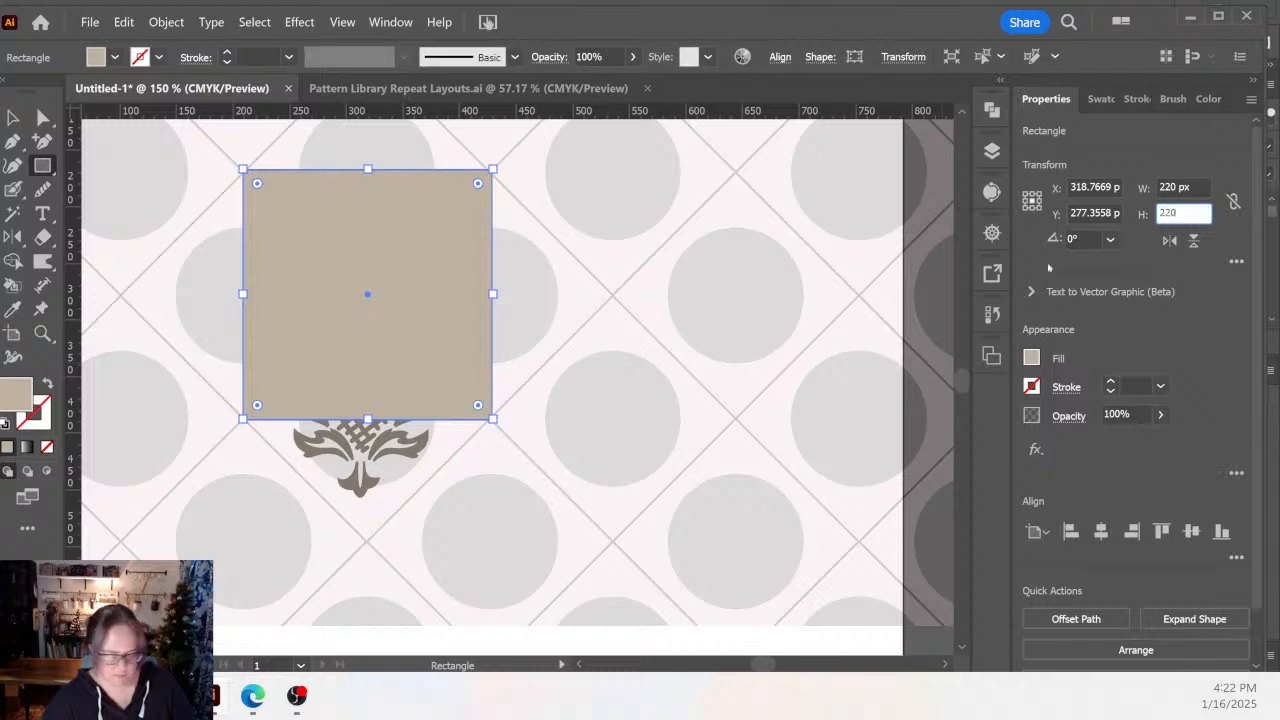
Shift the square aside, move the pineapple motif from beneath it to another dot, and return the square to its original position.
left_click(12, 117)
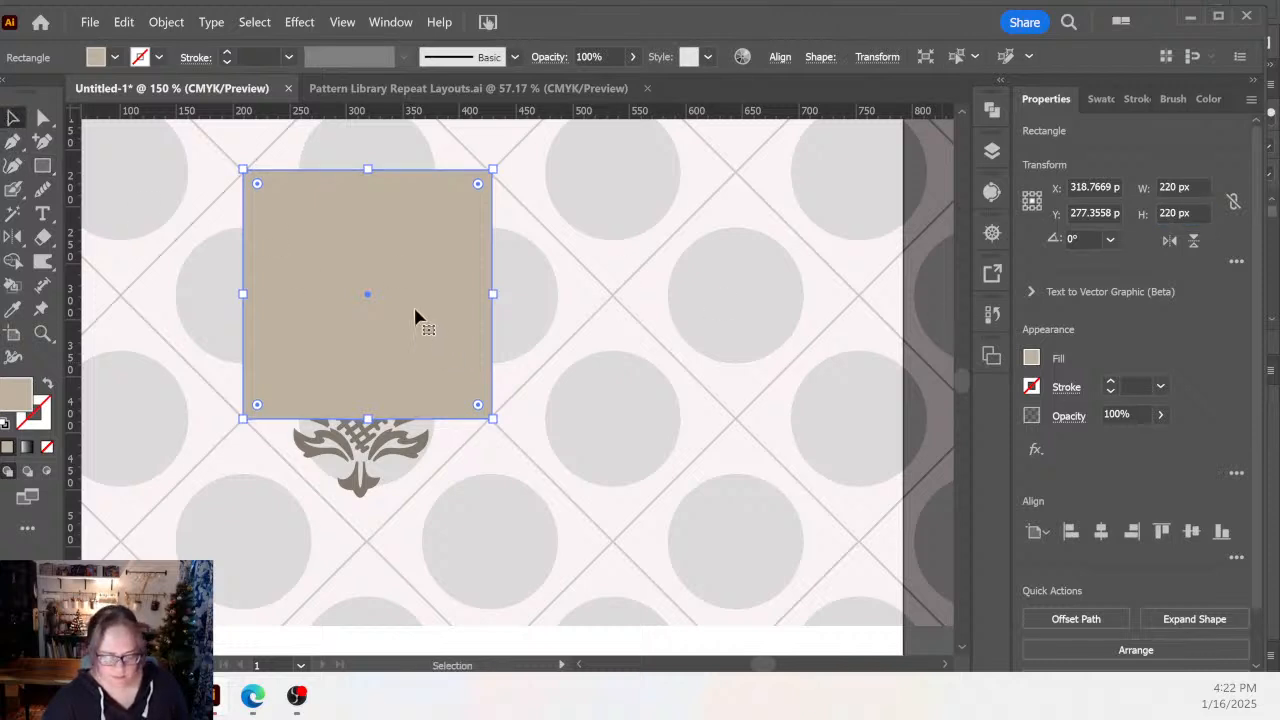
mouse_move(417, 317)
left_mouse_down()
mouse_move(690, 422)
mouse_move(629, 397)
left_mouse_up()
mouse_move(209, 320)
left_mouse_down()
mouse_move(437, 526)
mouse_move(418, 527)
left_mouse_up()
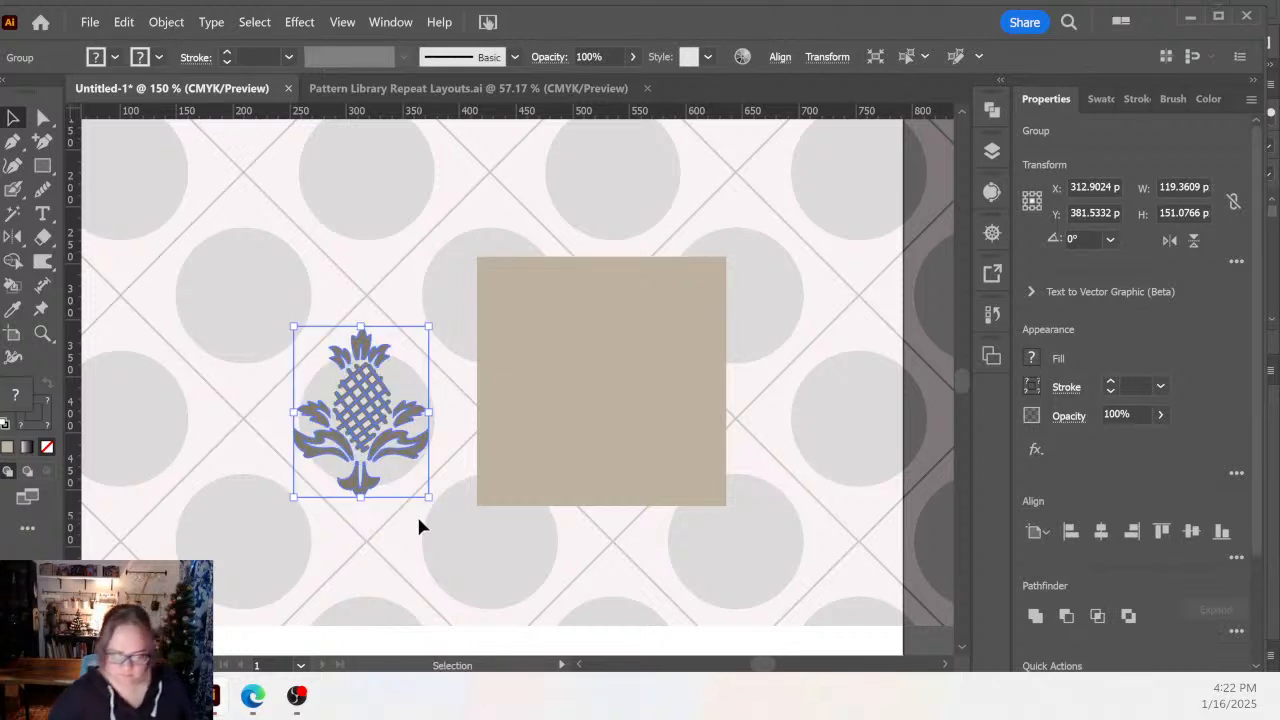
left_click_drag(370, 440, 777, 533)
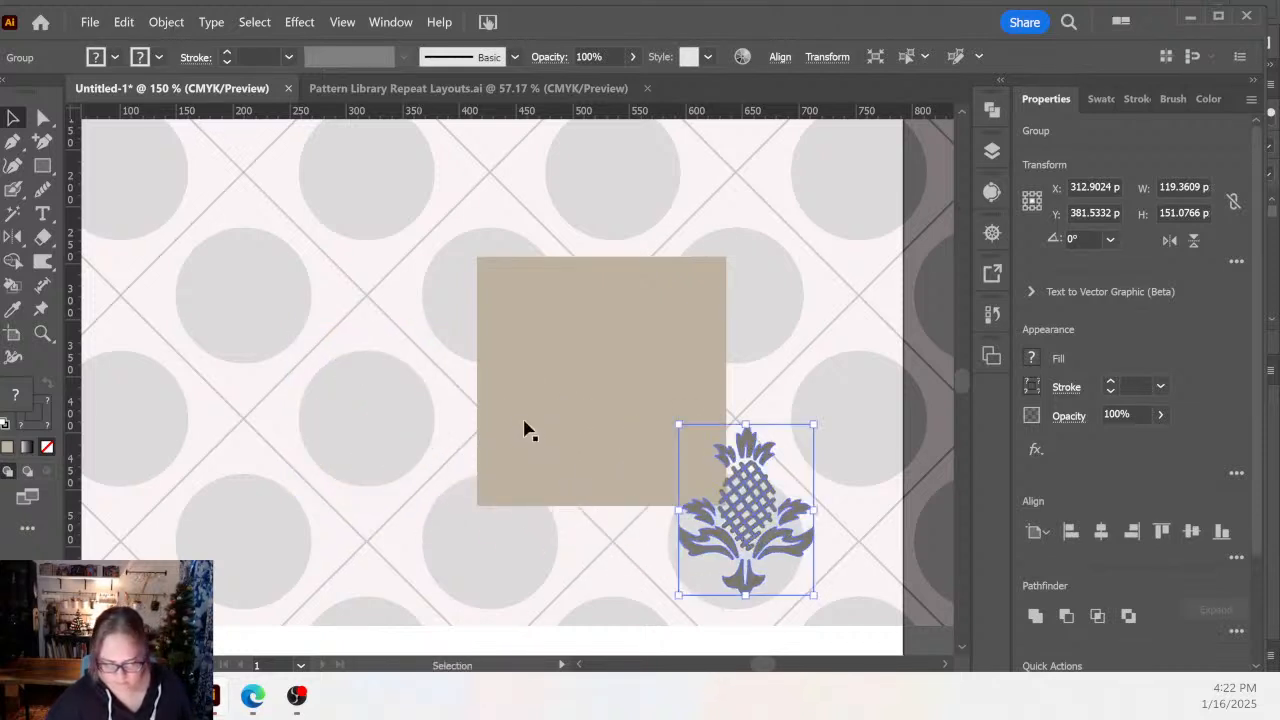
left_click_drag(525, 430, 319, 329)
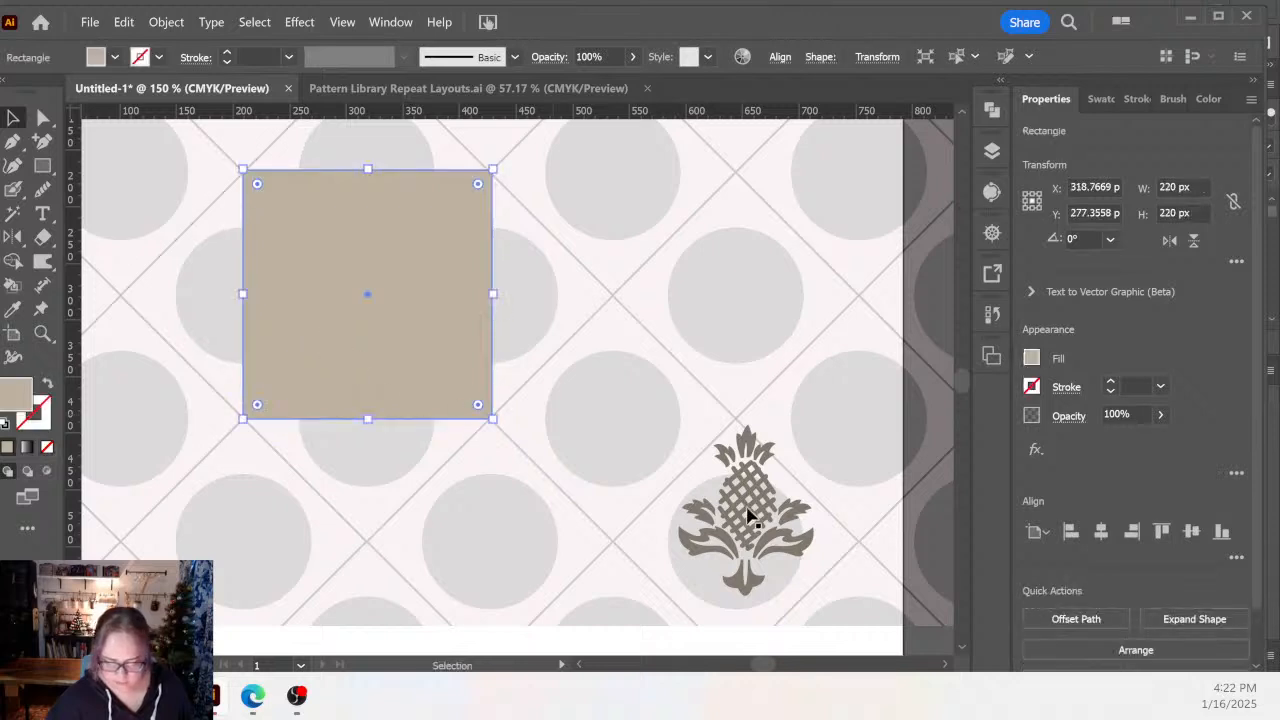
Move the pineapple motif onto the dot at the square's left edge and place a copy on the dot at its top edge.
left_click_drag(750, 505, 248, 298)
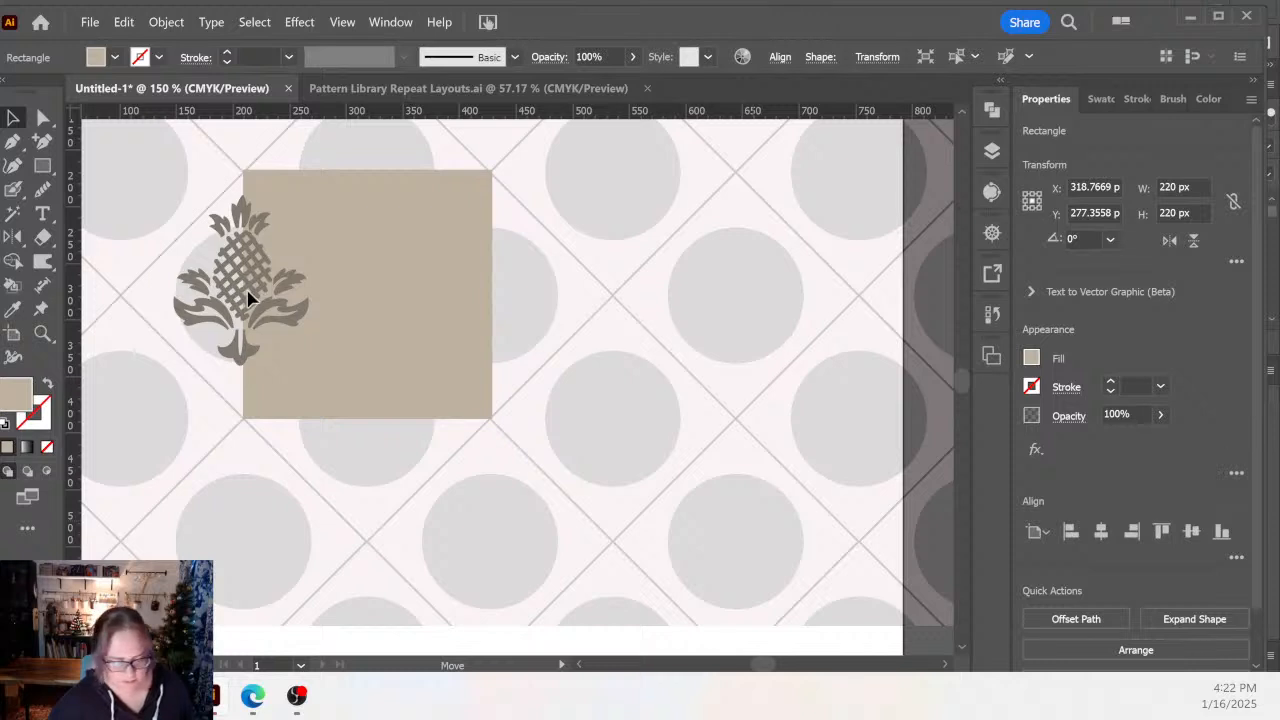
left_click(248, 298)
scroll(229, 306, "up", 3)
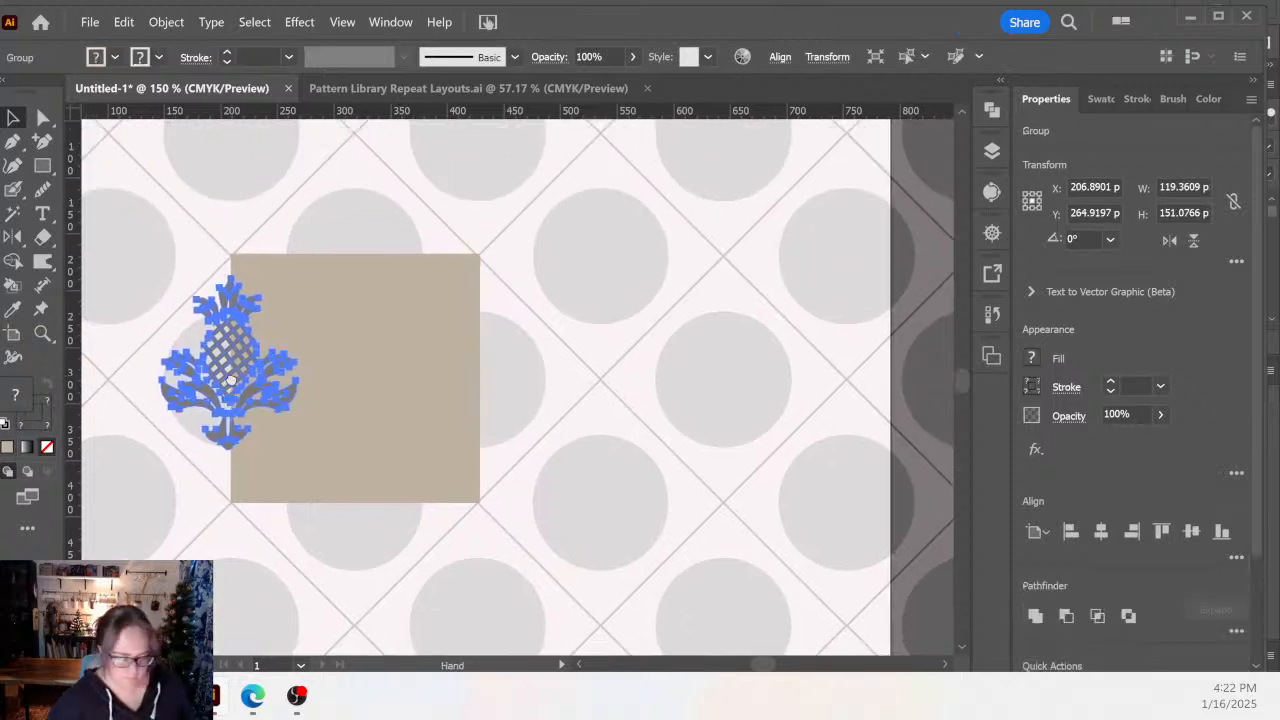
left_click_drag(228, 416, 360, 288)
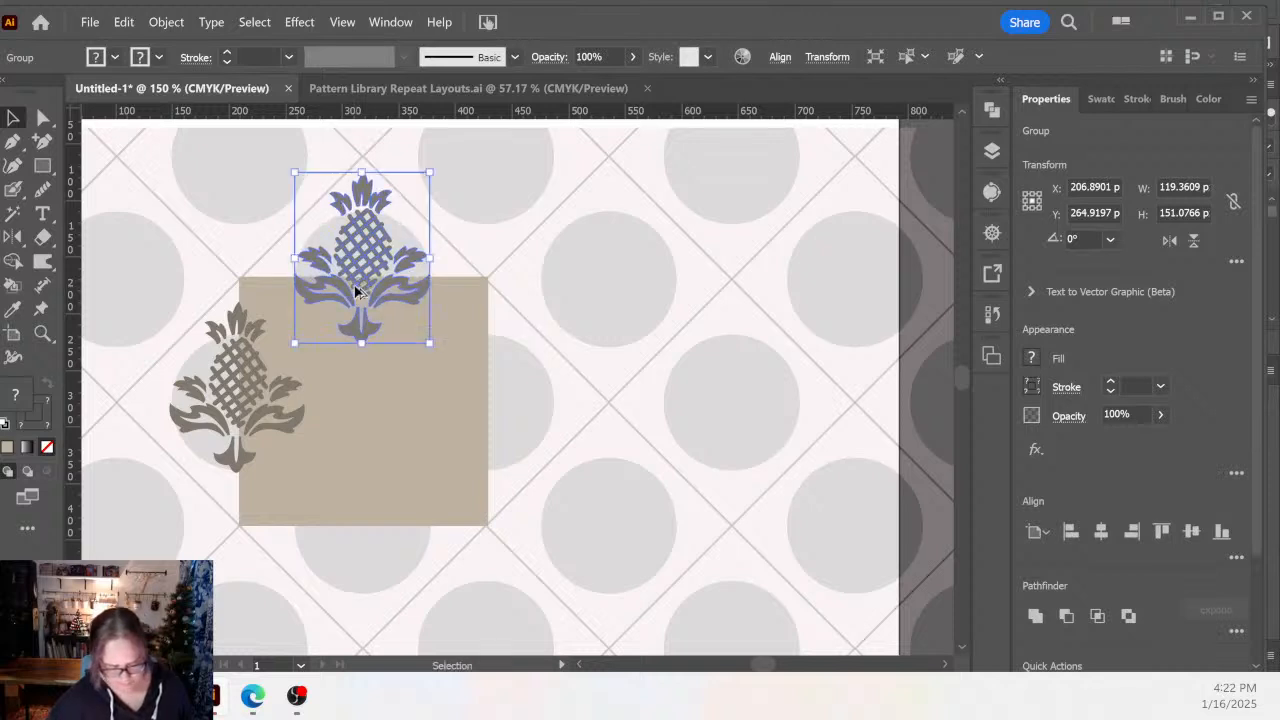
Copy the motif on the square's left edge to the right edge with a move of 220 px horizontally and 0 vertically.
left_click(237, 420)
right_click(237, 420)
mouse_move(290, 561)
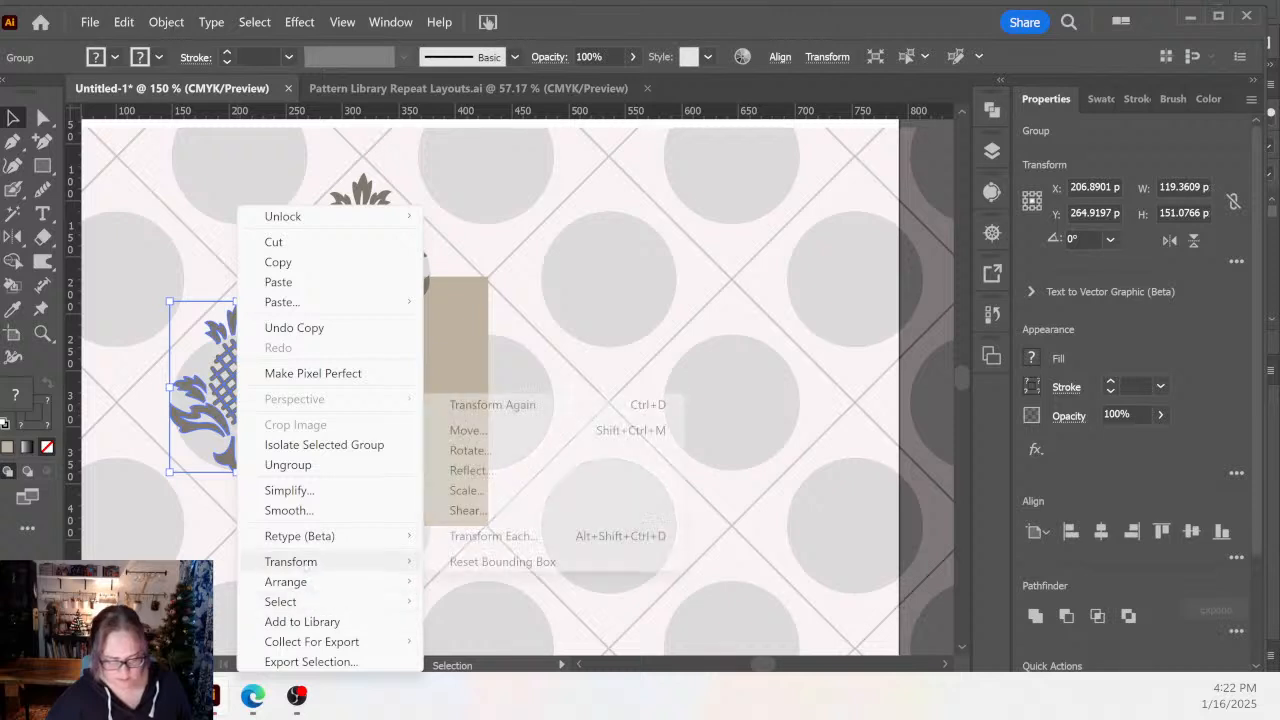
left_click(468, 431)
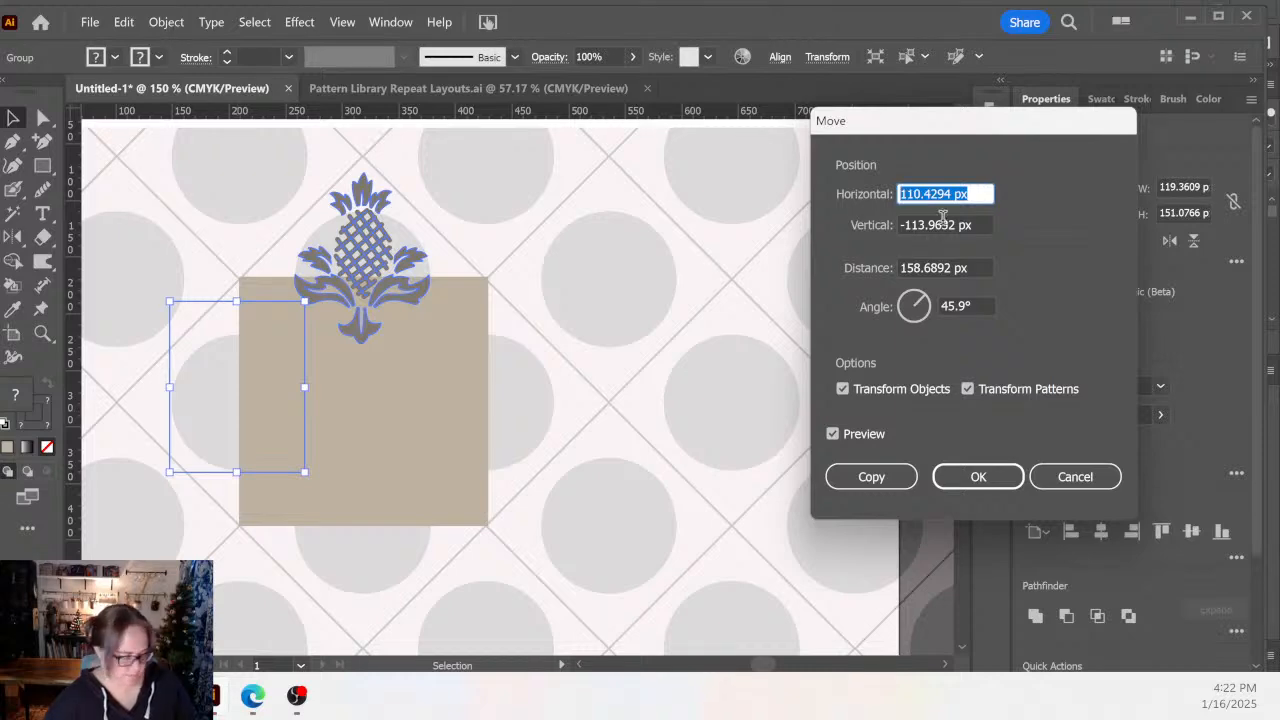
type("220")
key("Tab")
type("0")
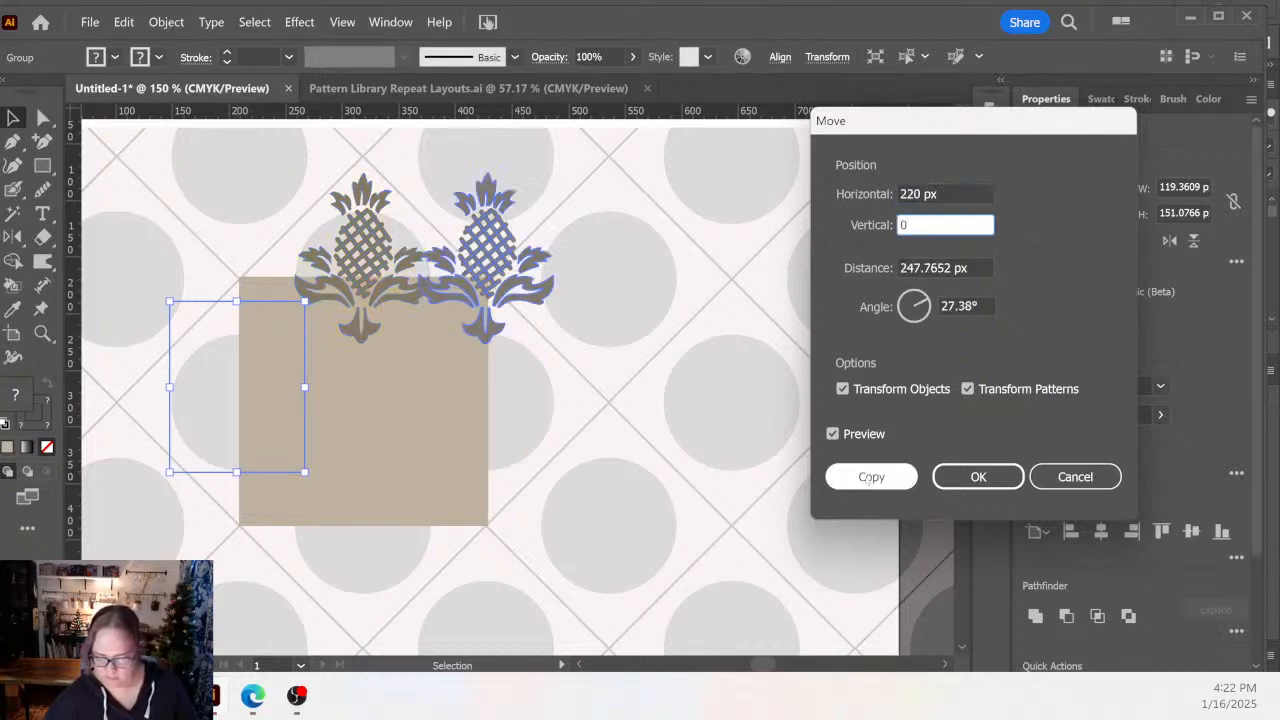
left_click(871, 477)
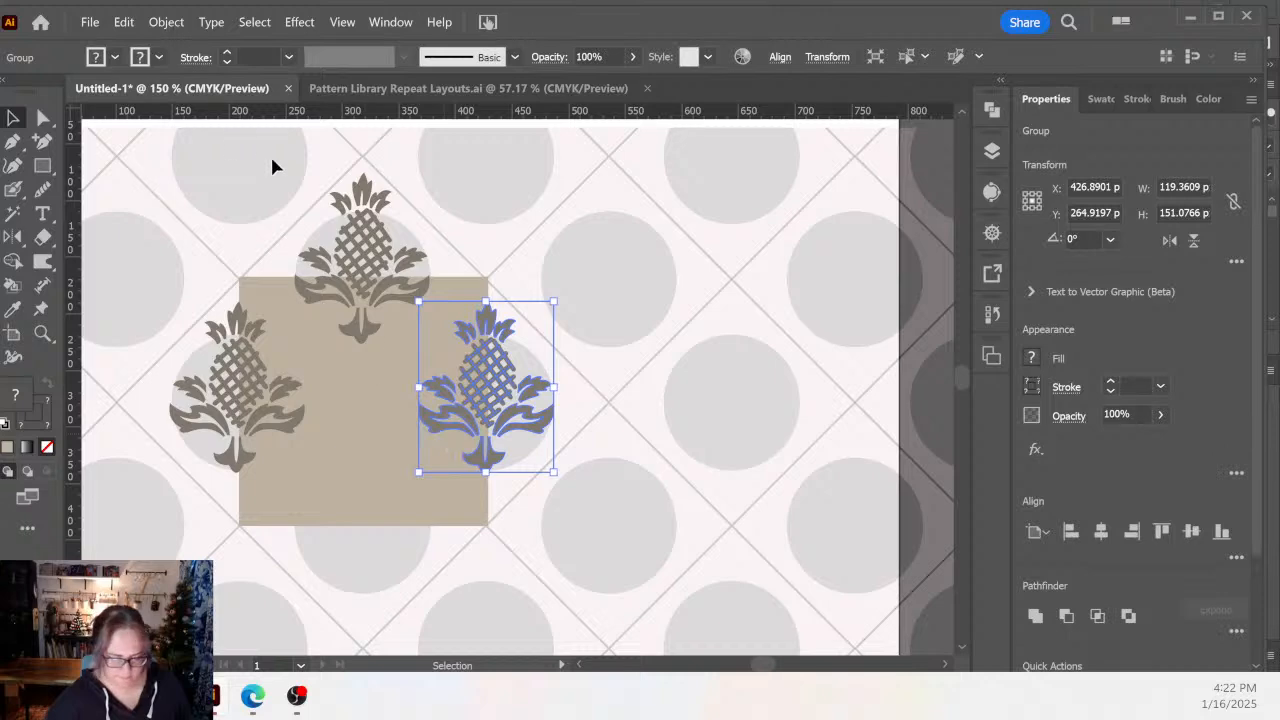
left_click_drag(330, 233, 373, 275)
left_click(369, 233)
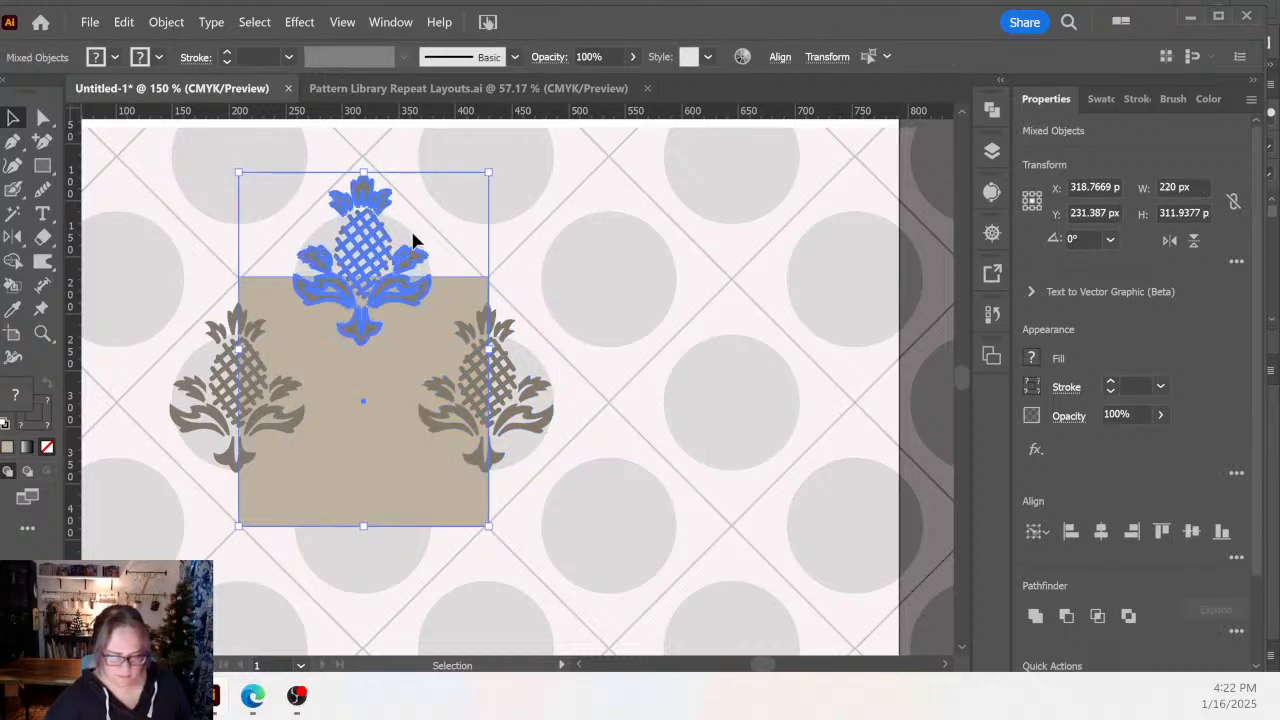
left_click(411, 234)
left_click(376, 237)
right_click(366, 240)
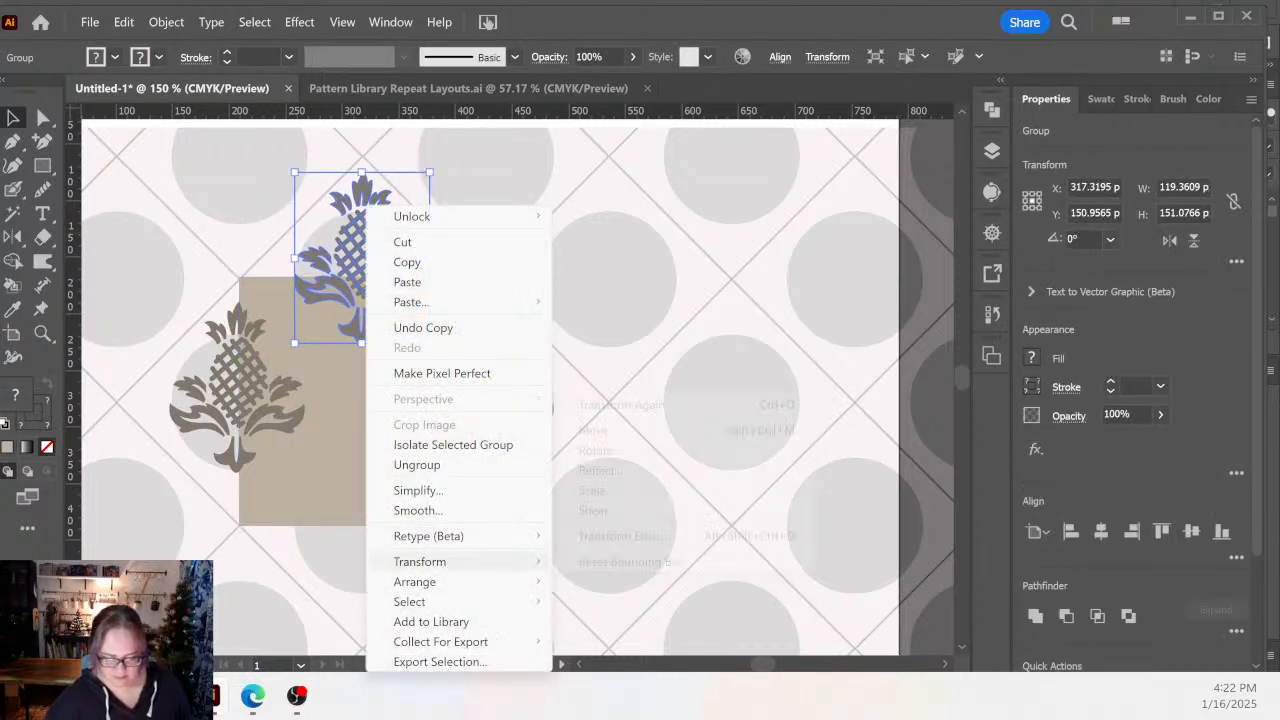
mouse_move(440, 561)
left_click(550, 275)
left_click(267, 258)
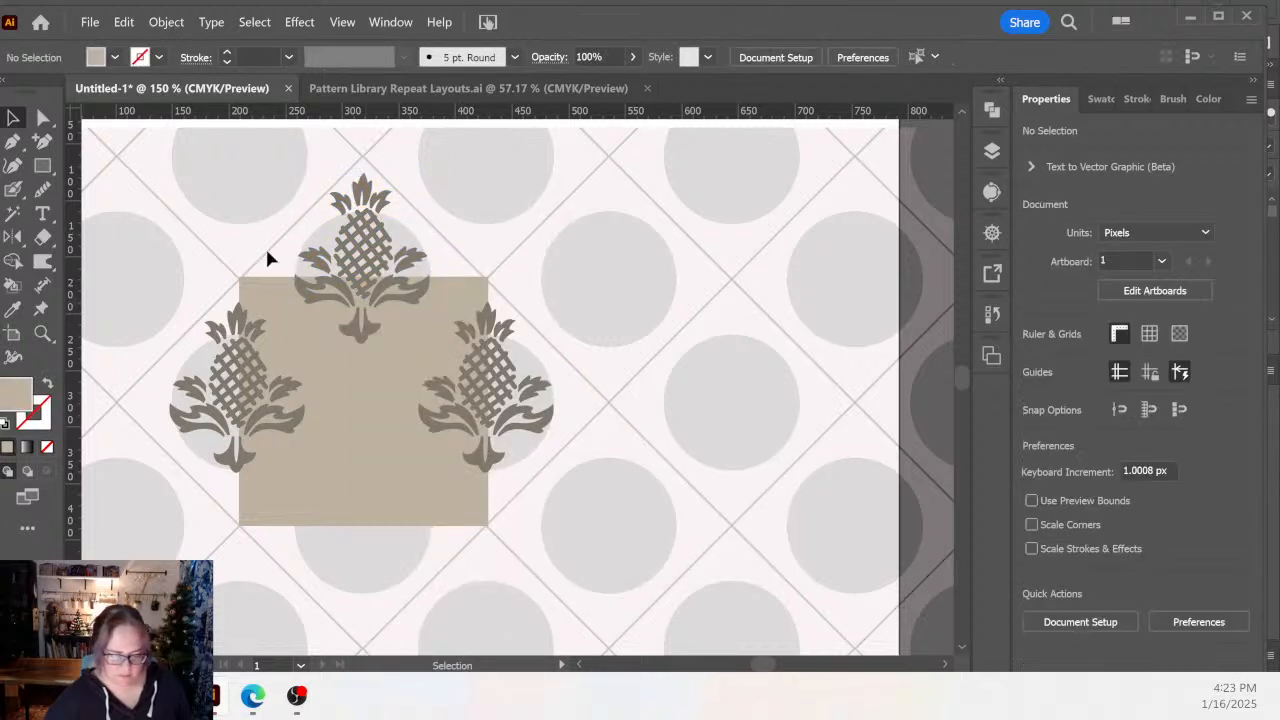
Centre the pineapple motif on the square's top edge horizontally, with the square as the key object.
left_click_drag(350, 293, 351, 294)
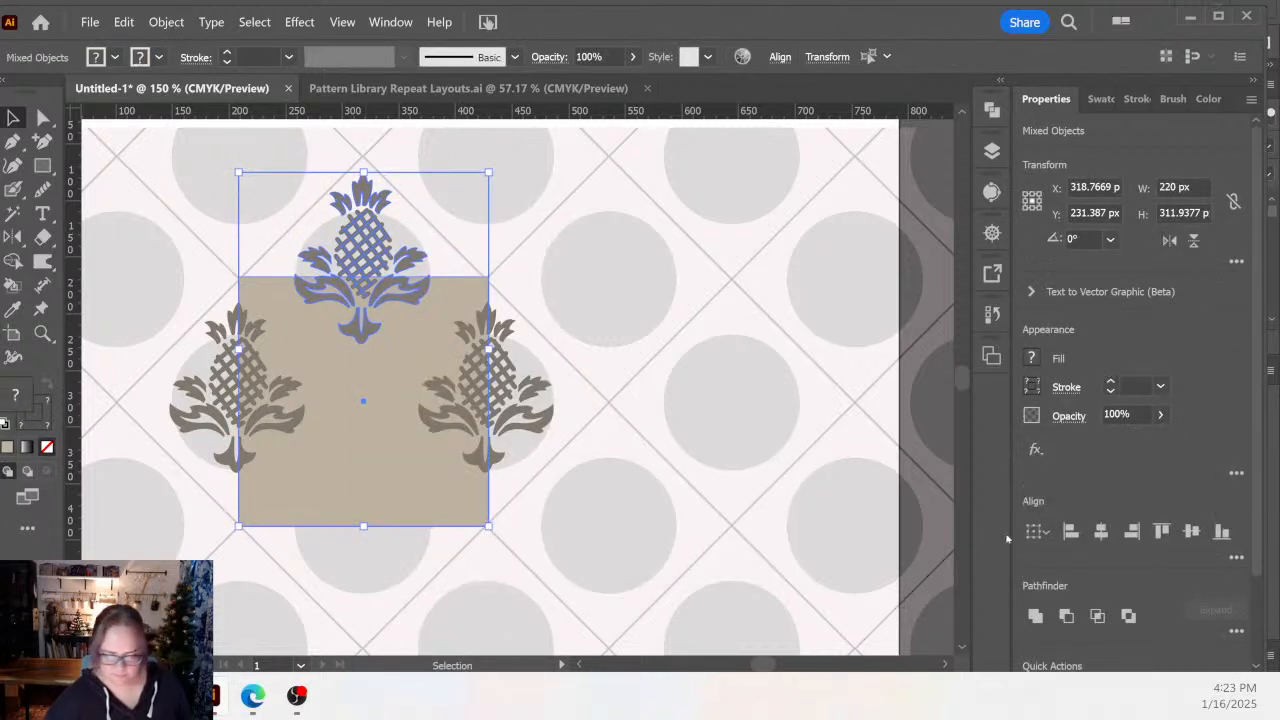
left_click(374, 520)
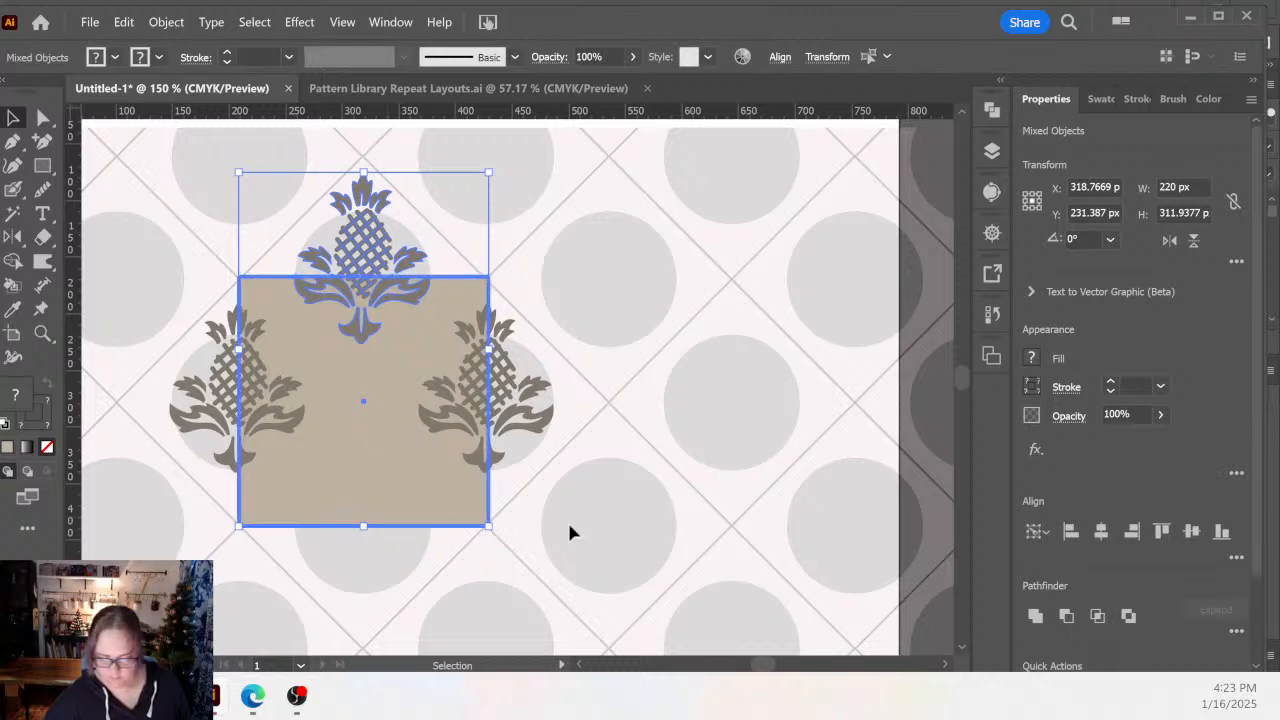
left_click(1101, 531)
left_click(739, 404)
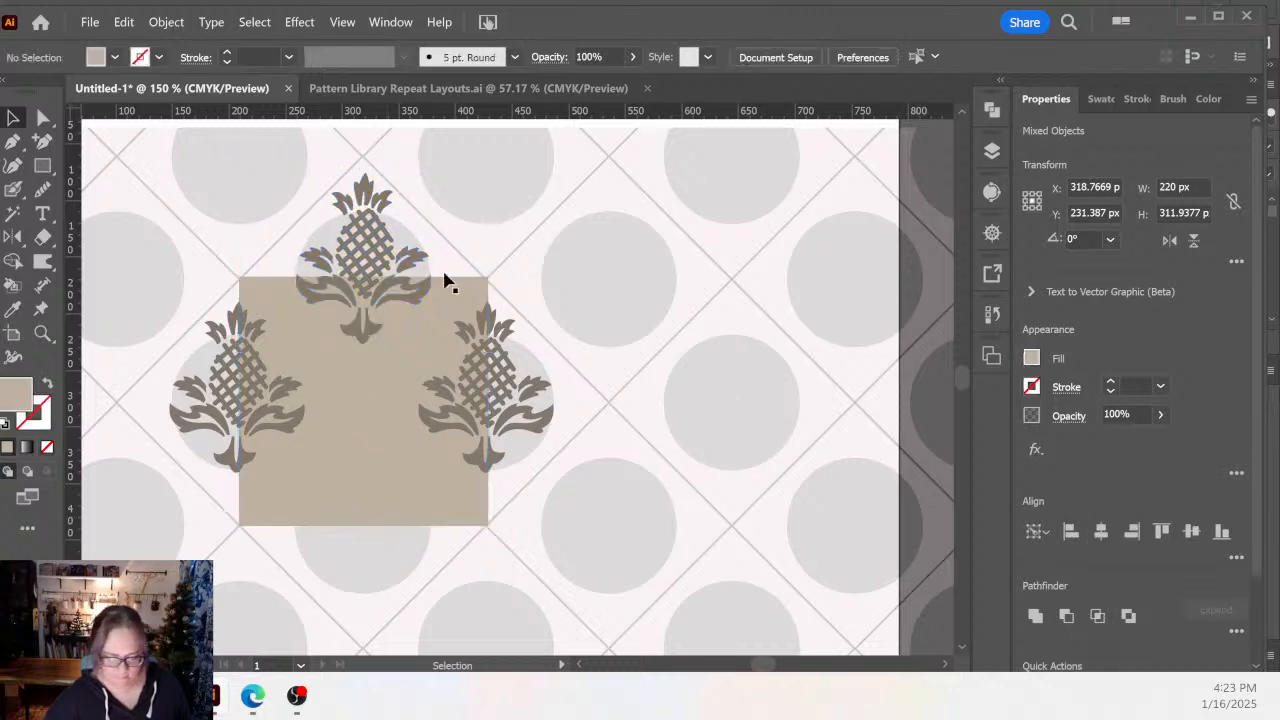
Copy the motif on the square's top edge to the bottom edge with a move of 0 horizontally and 220 px vertically.
right_click(375, 250)
mouse_move(425, 561)
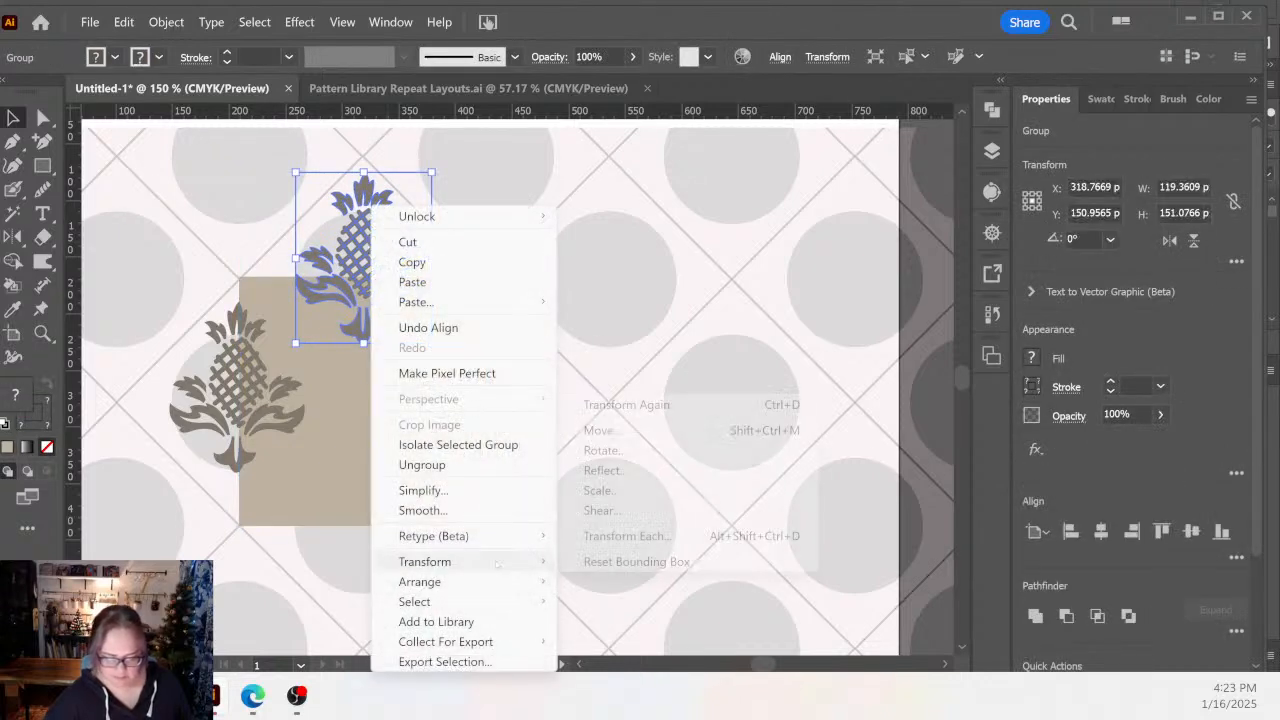
left_click(602, 430)
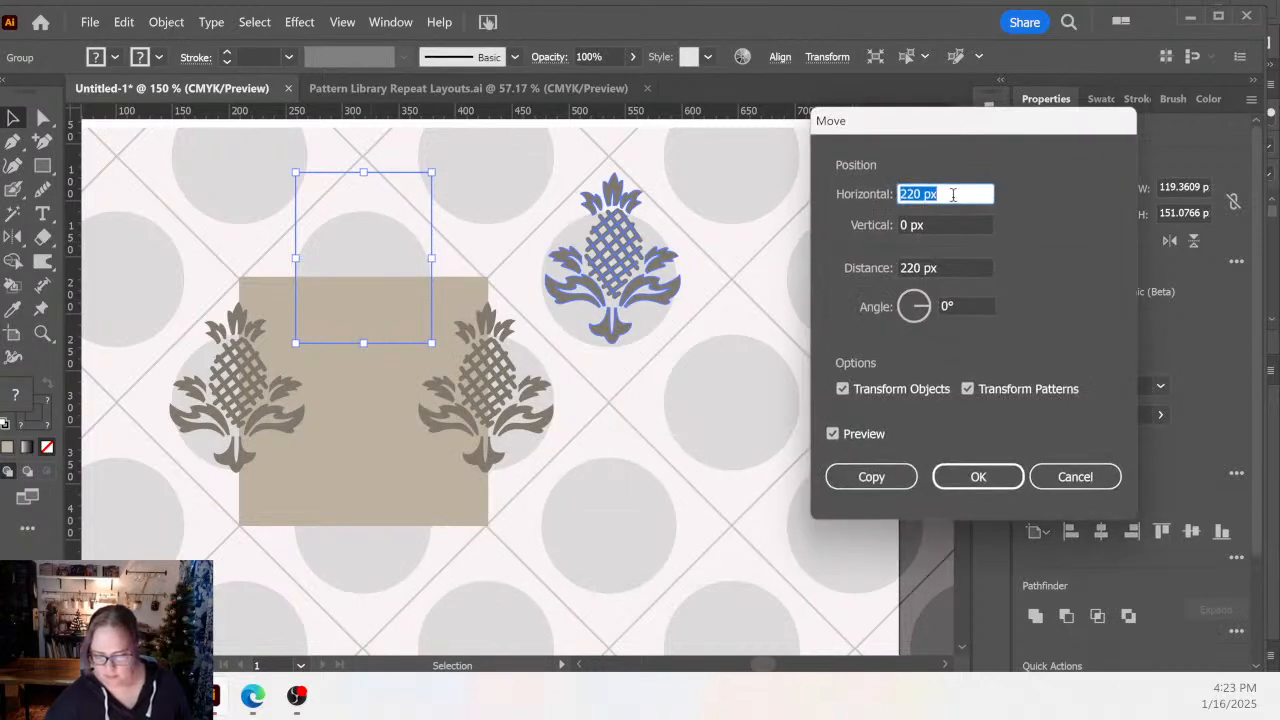
type("0")
key("Tab")
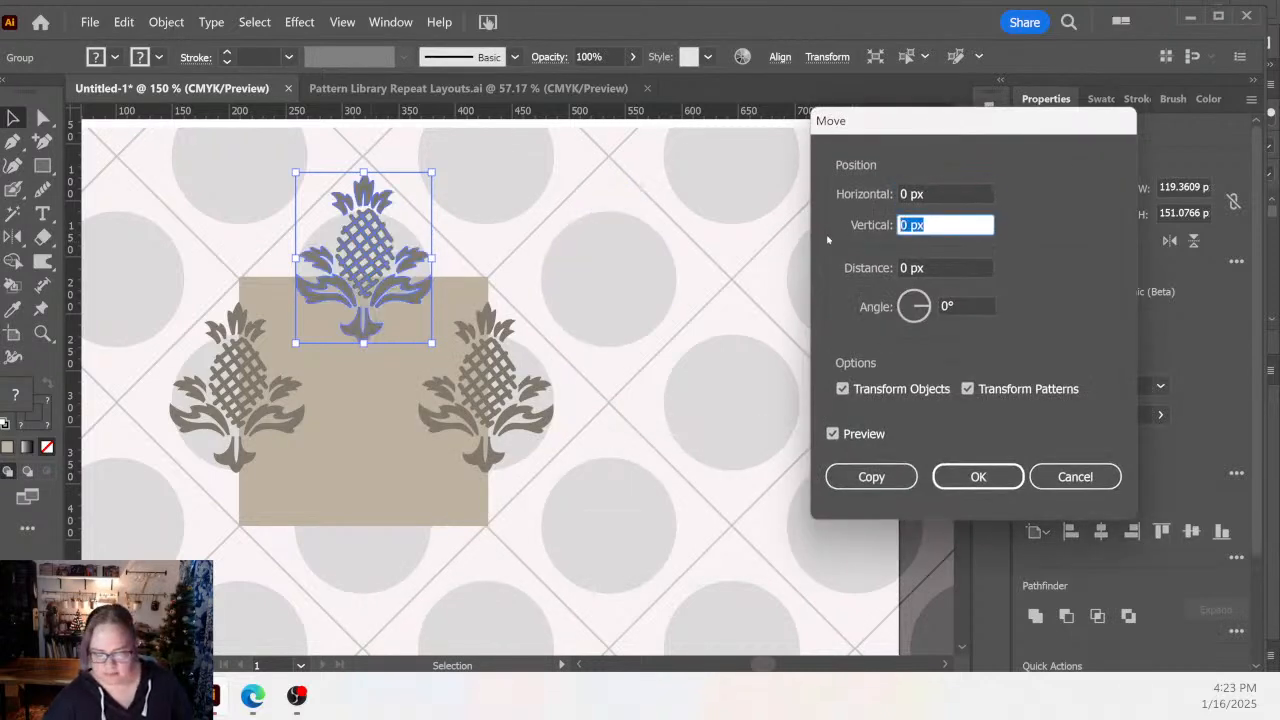
type("220")
left_click(900, 485)
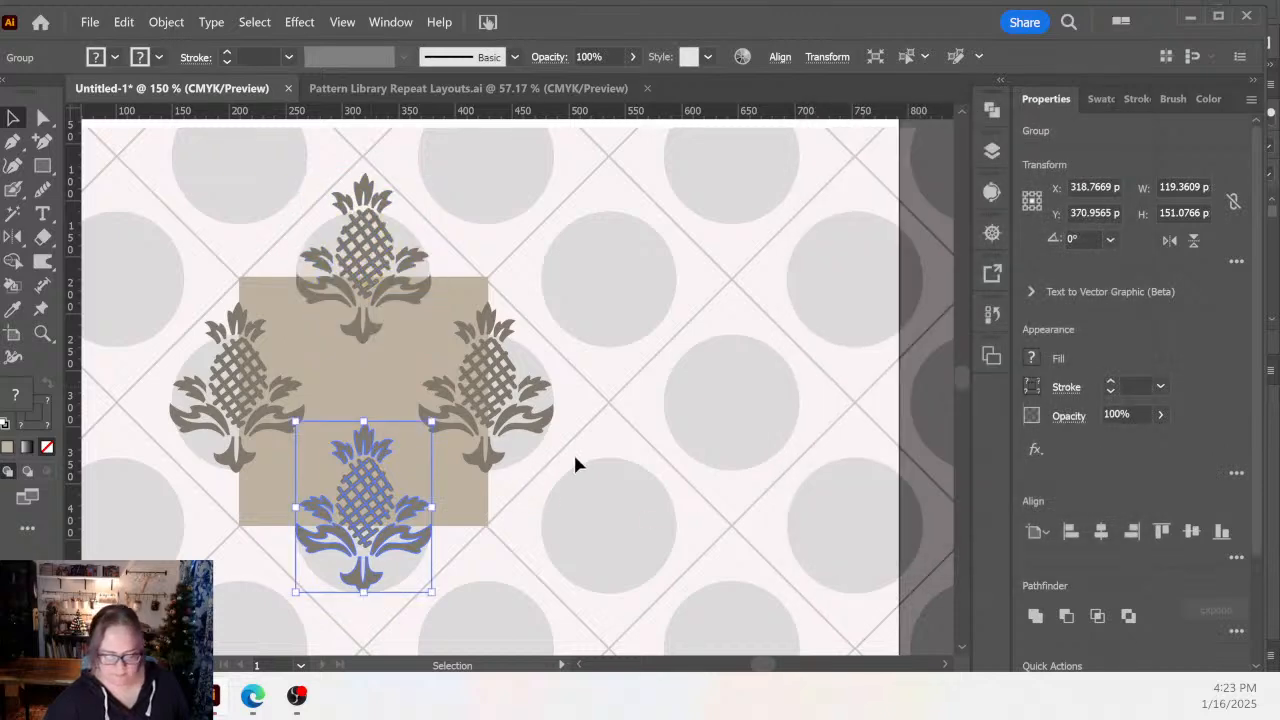
Duplicate the 220 px square in place, remove the copy's fill and stroke, and send it behind everything.
left_click(648, 457)
left_click(362, 375)
key("a")
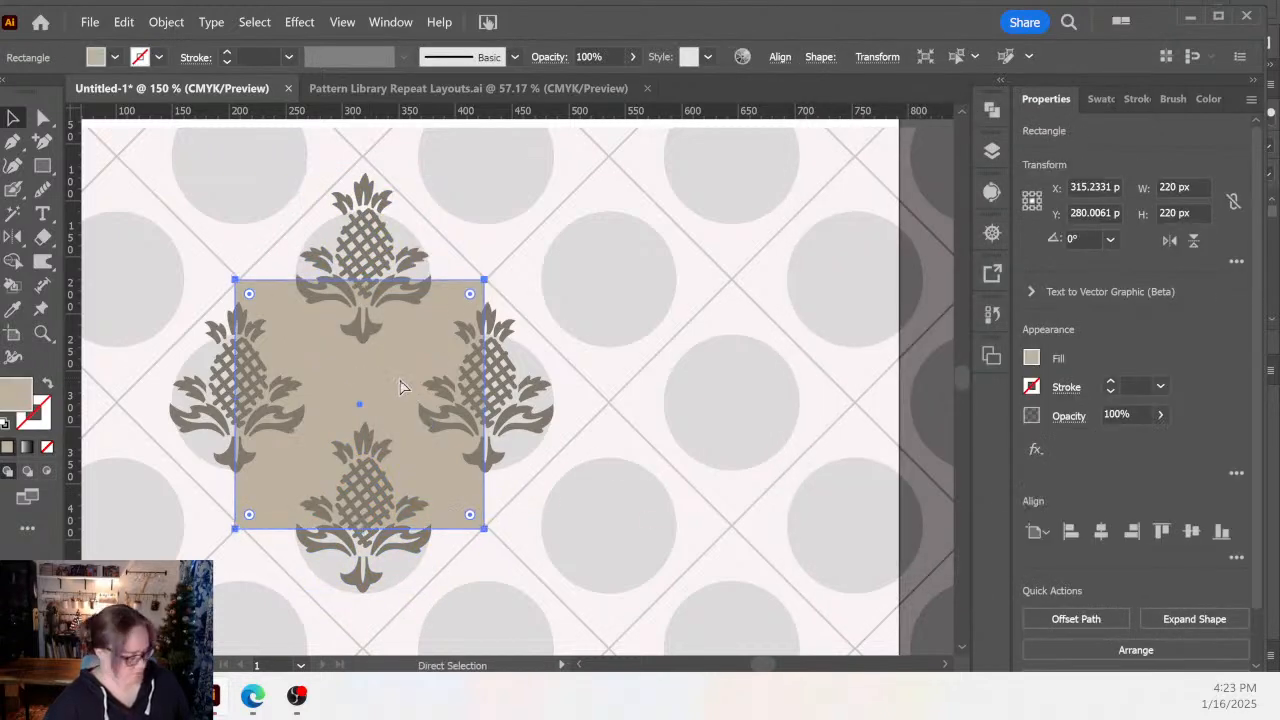
key("v")
key("ctrl+shift+bracketright")
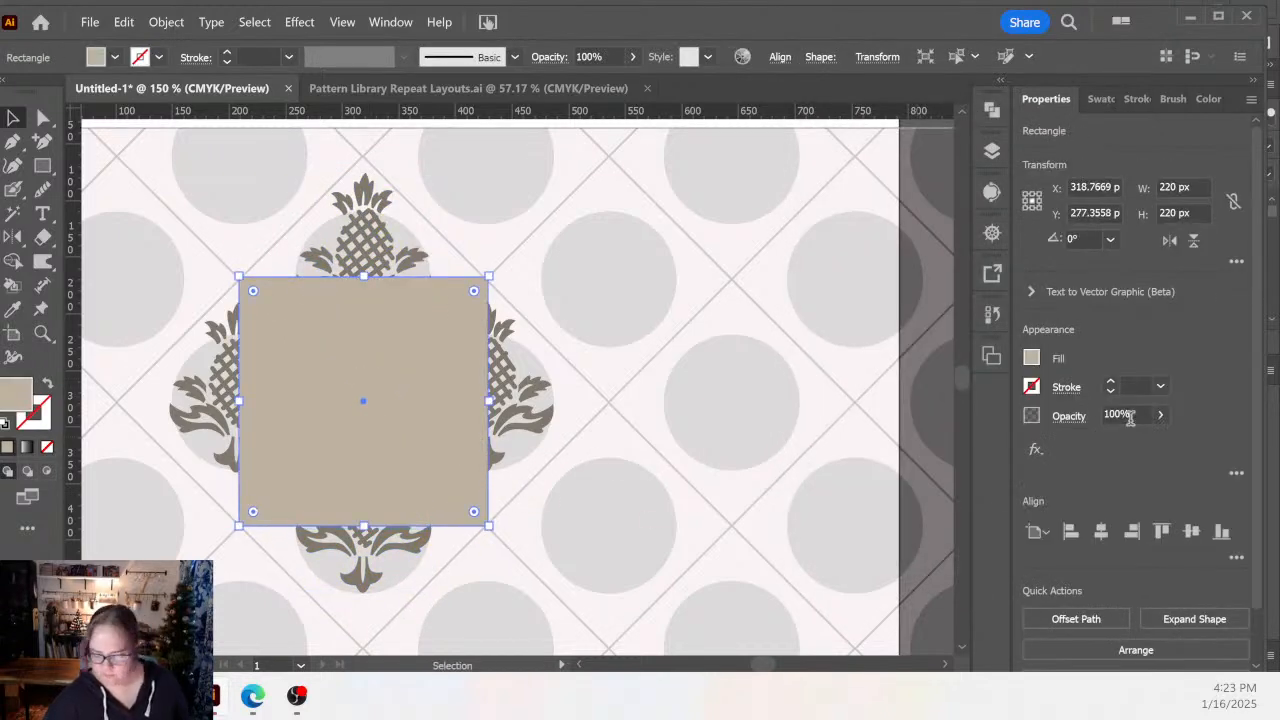
left_click(1031, 360)
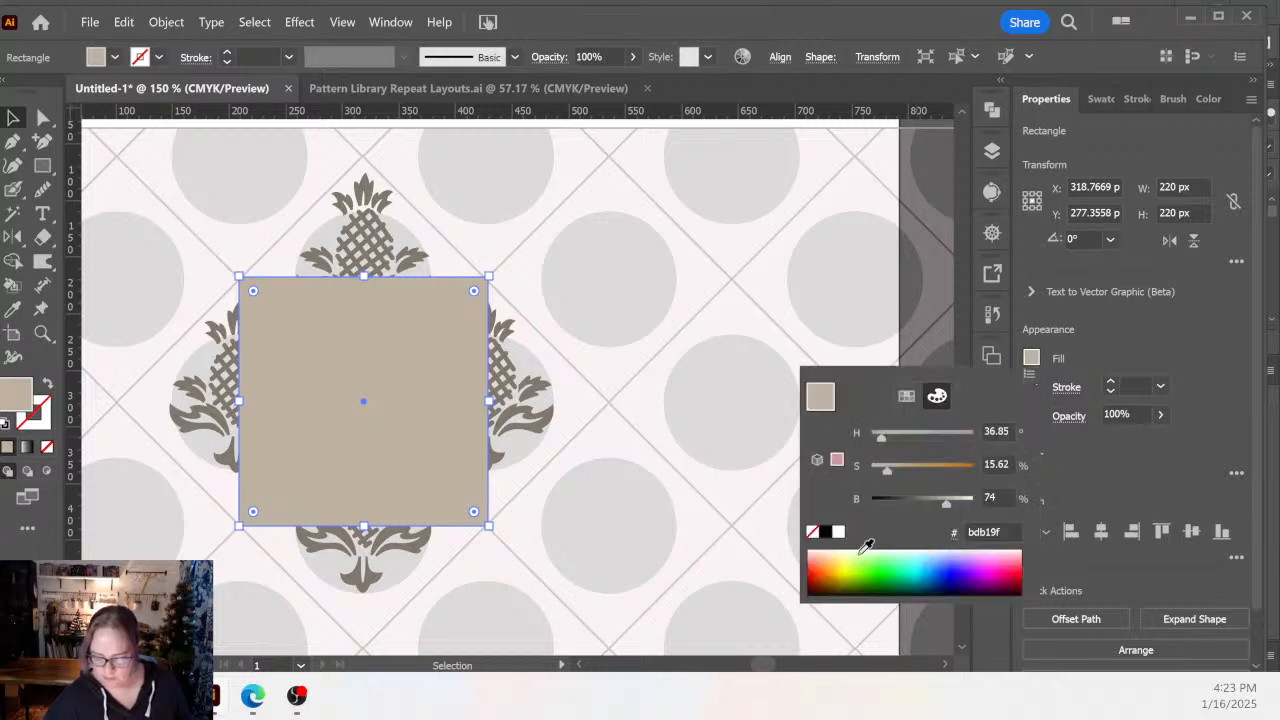
left_click(812, 532)
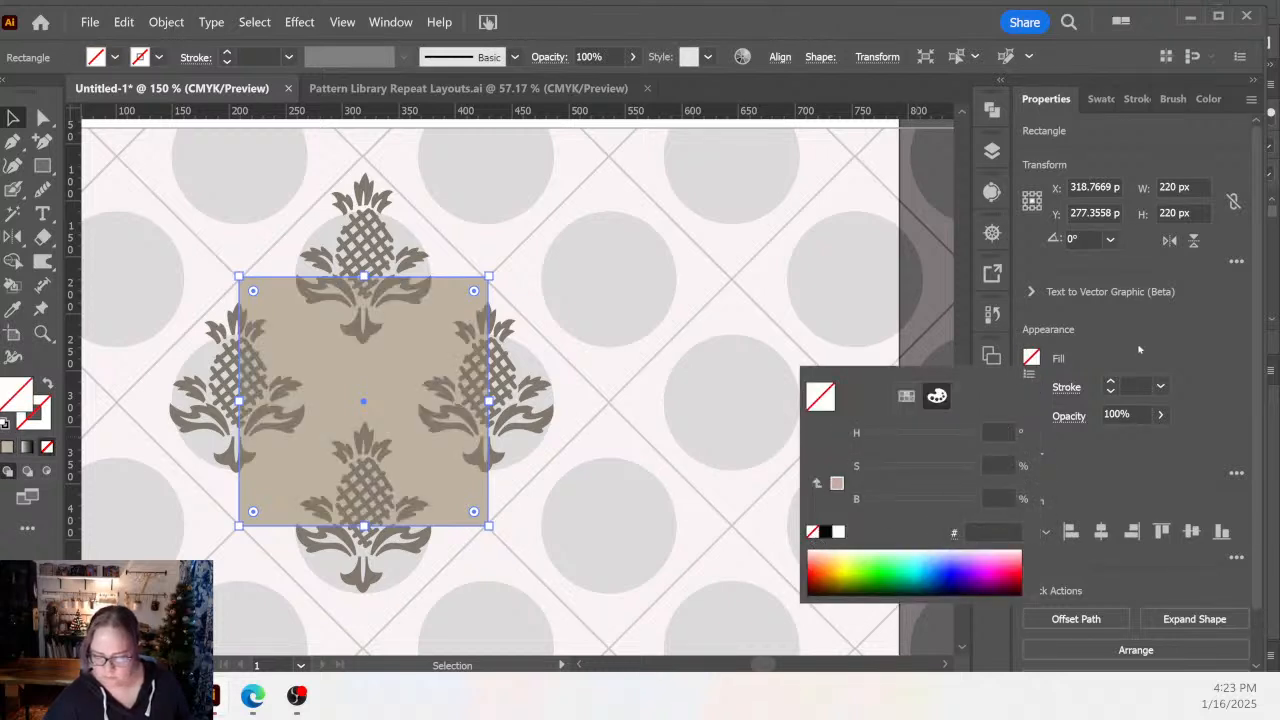
left_click(1140, 349)
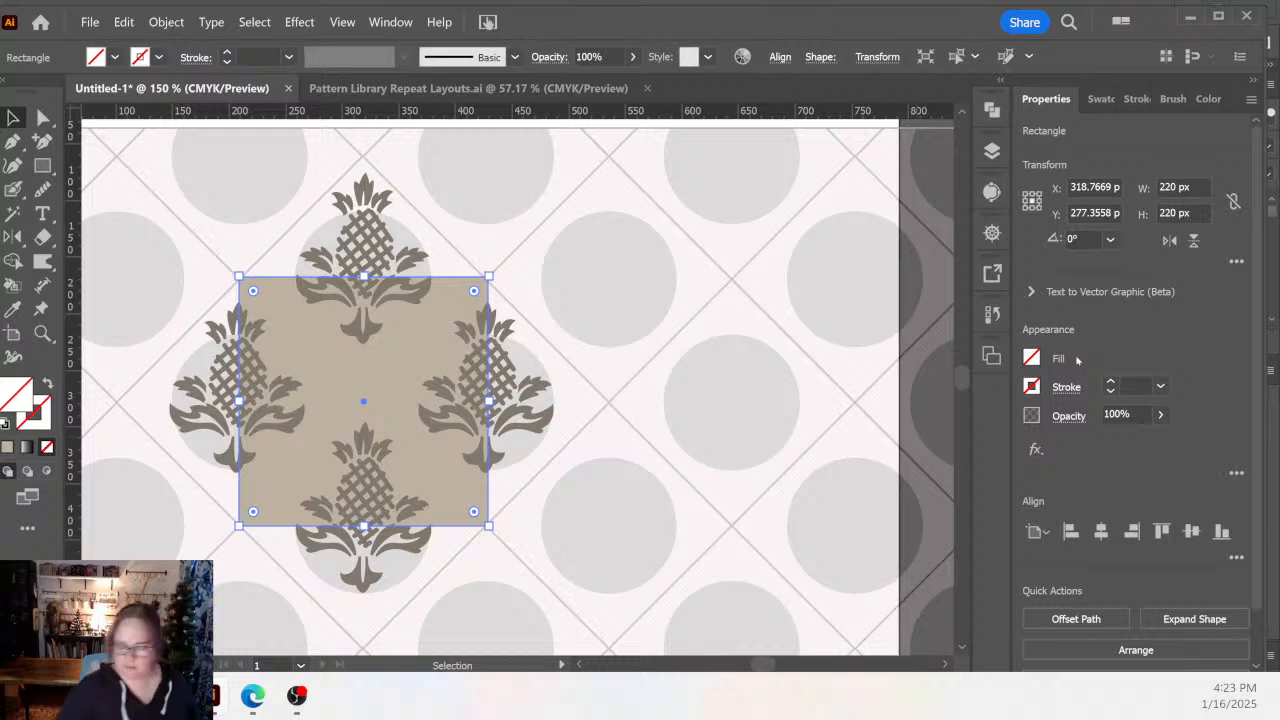
Hide the locked dot-and-diamond template layer item so only the motifs and squares show.
left_click(992, 150)
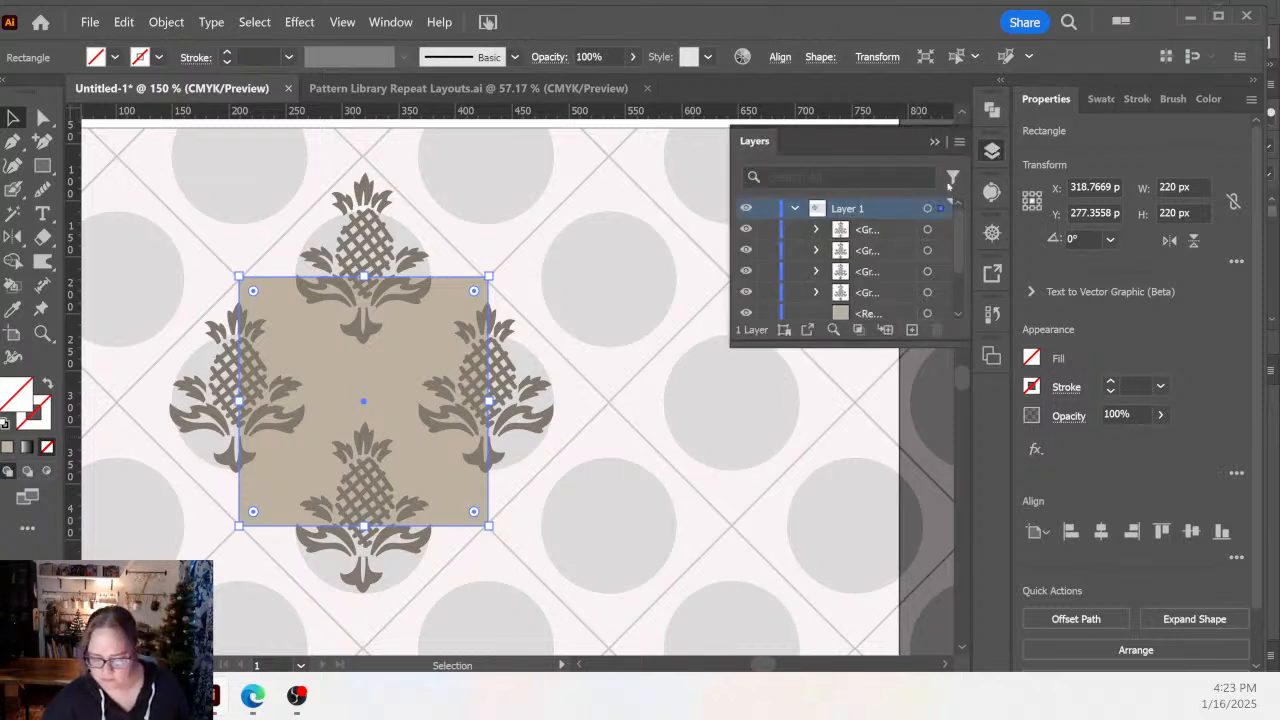
scroll(955, 265, "down", 3)
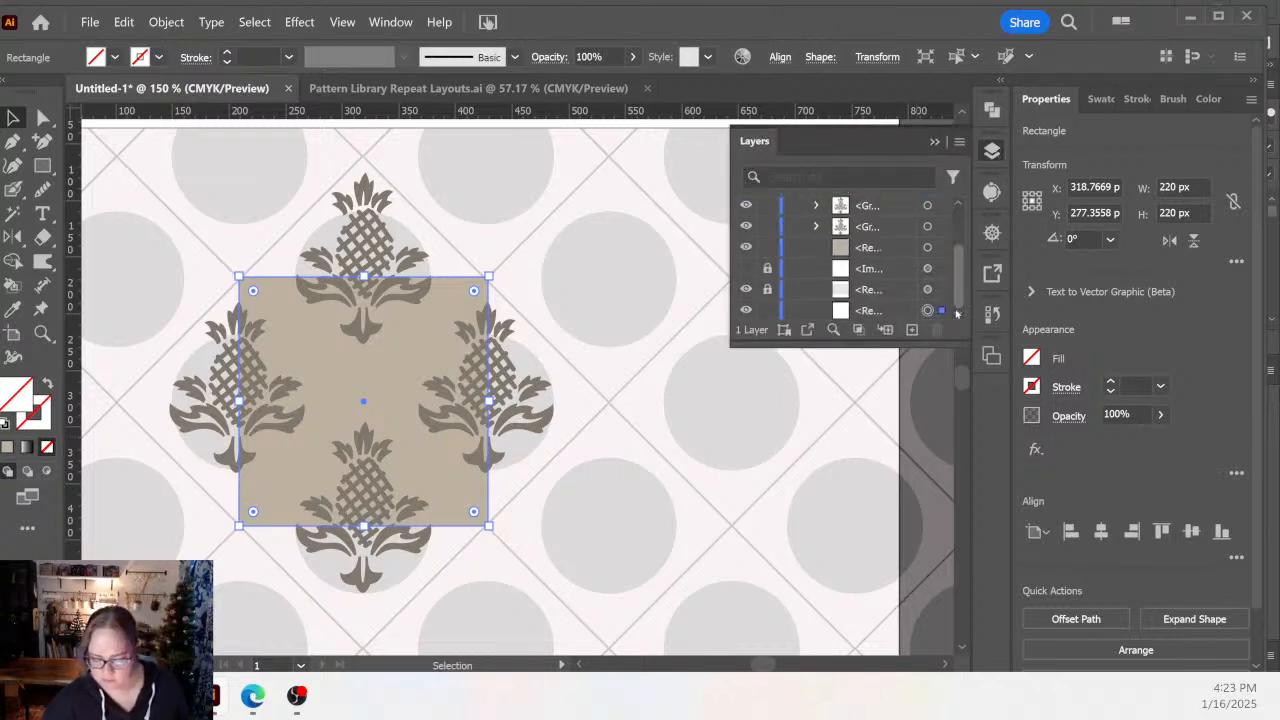
left_click(757, 291)
left_click(138, 213)
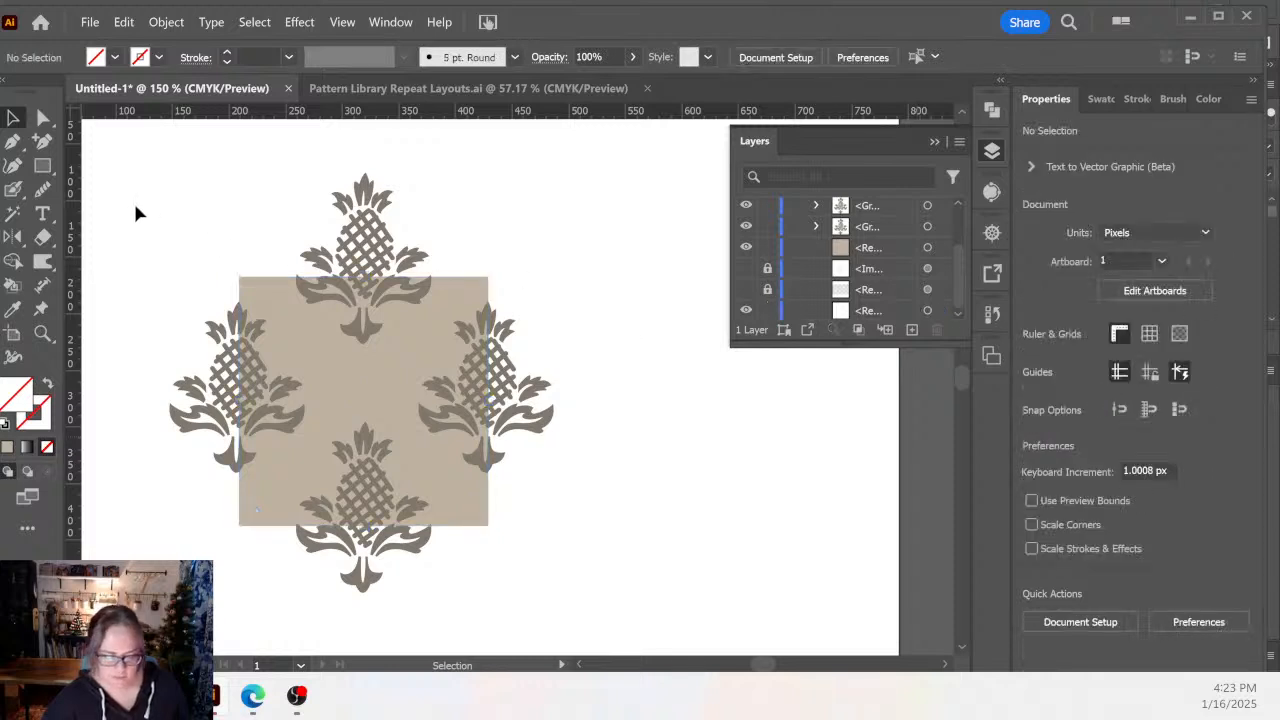
left_click(940, 141)
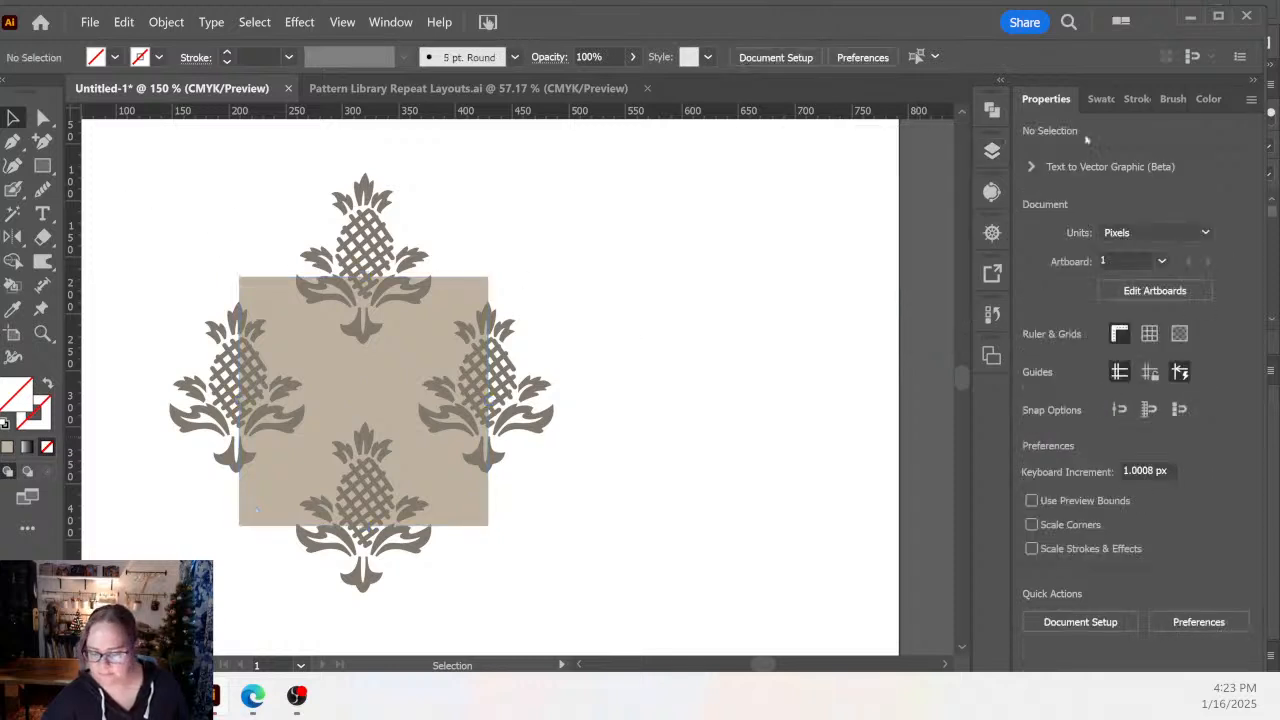
Select the four pineapple motifs with both squares and add them to the swatches as a new pattern.
left_click(1100, 98)
left_click_drag(223, 143, 566, 560)
left_click_drag(460, 406, 1243, 212)
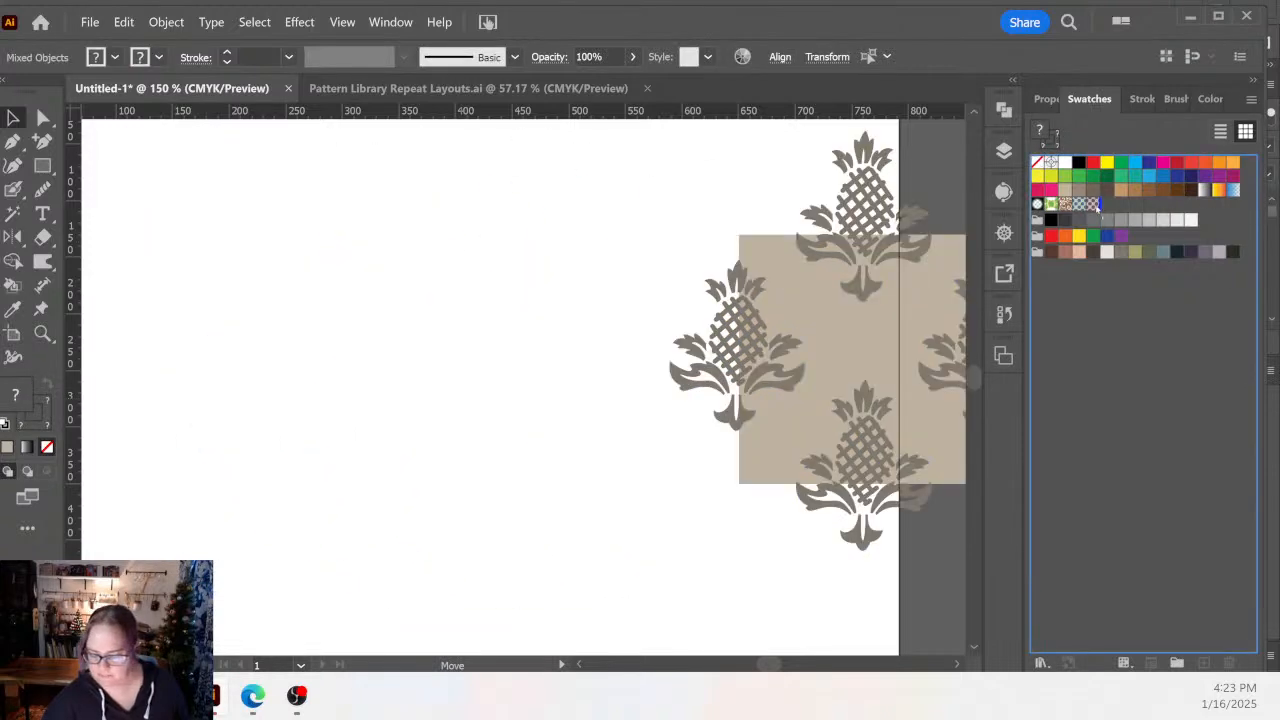
left_click_drag(1100, 205, 1100, 206)
Draw a large rectangle beside the artboard and fill it with the new pineapple pattern swatch.
key("z")
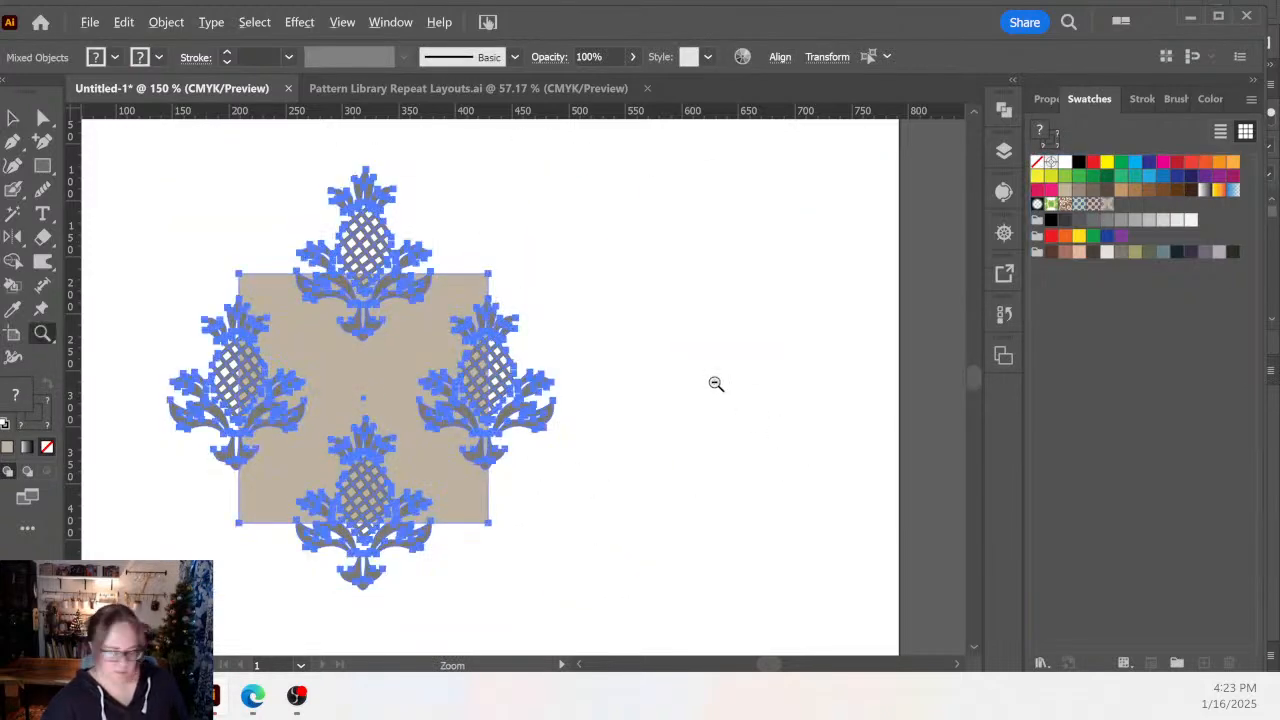
left_click(718, 385, "alt")
left_click(535, 363, "alt")
left_click_drag(549, 426, 366, 385)
key("m")
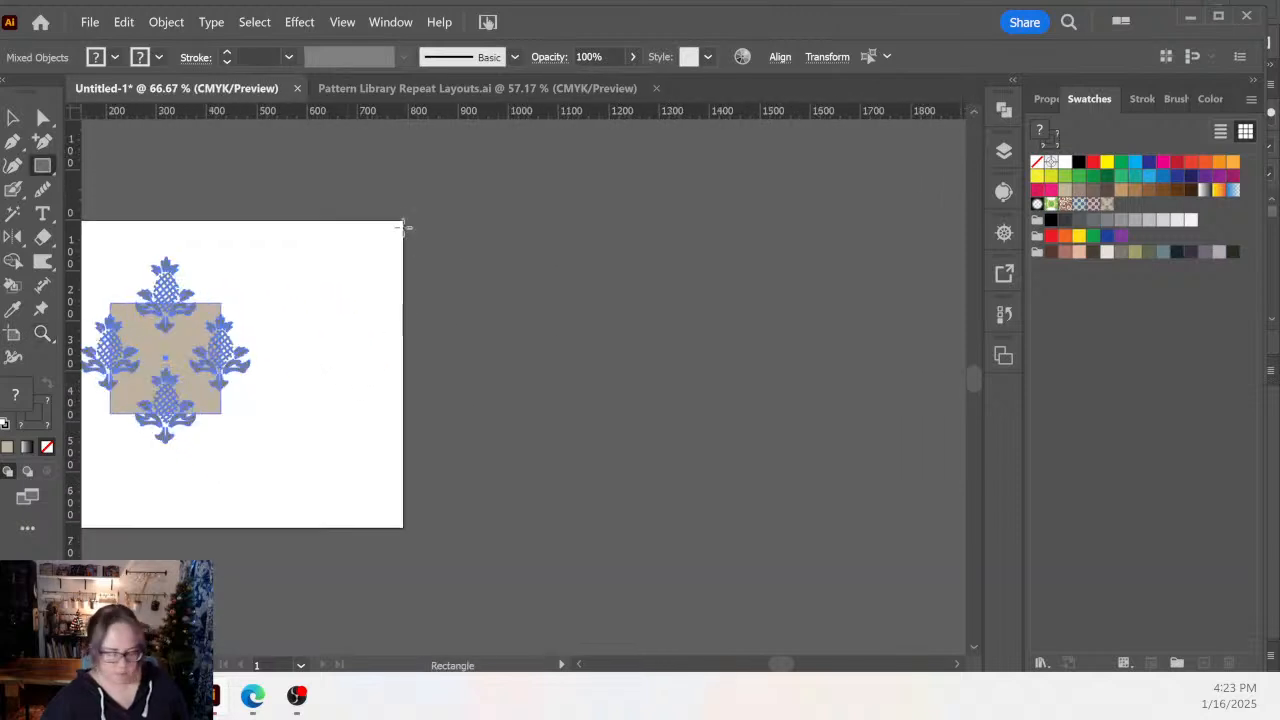
left_click_drag(407, 210, 837, 612)
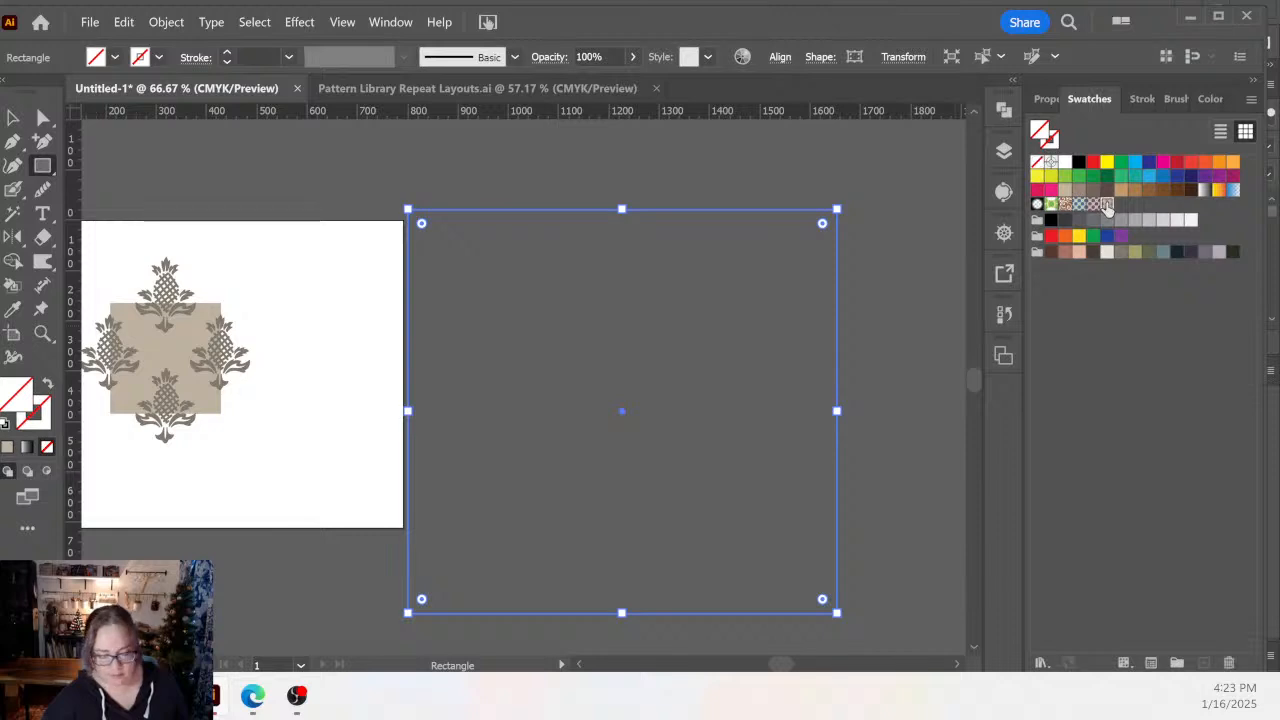
left_click(1107, 205)
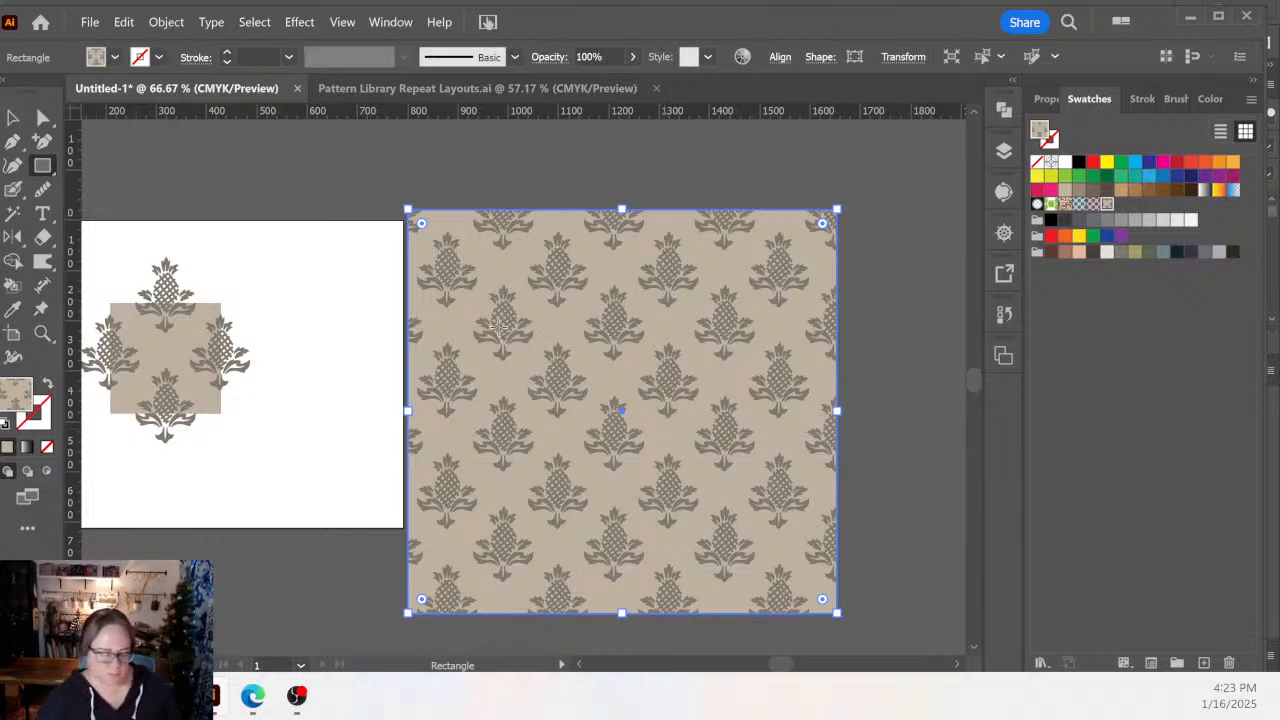
Move the pattern-filled rectangle over the artboard and try recolouring it with Color Group 3.
key("v")
left_click_drag(728, 470, 463, 432)
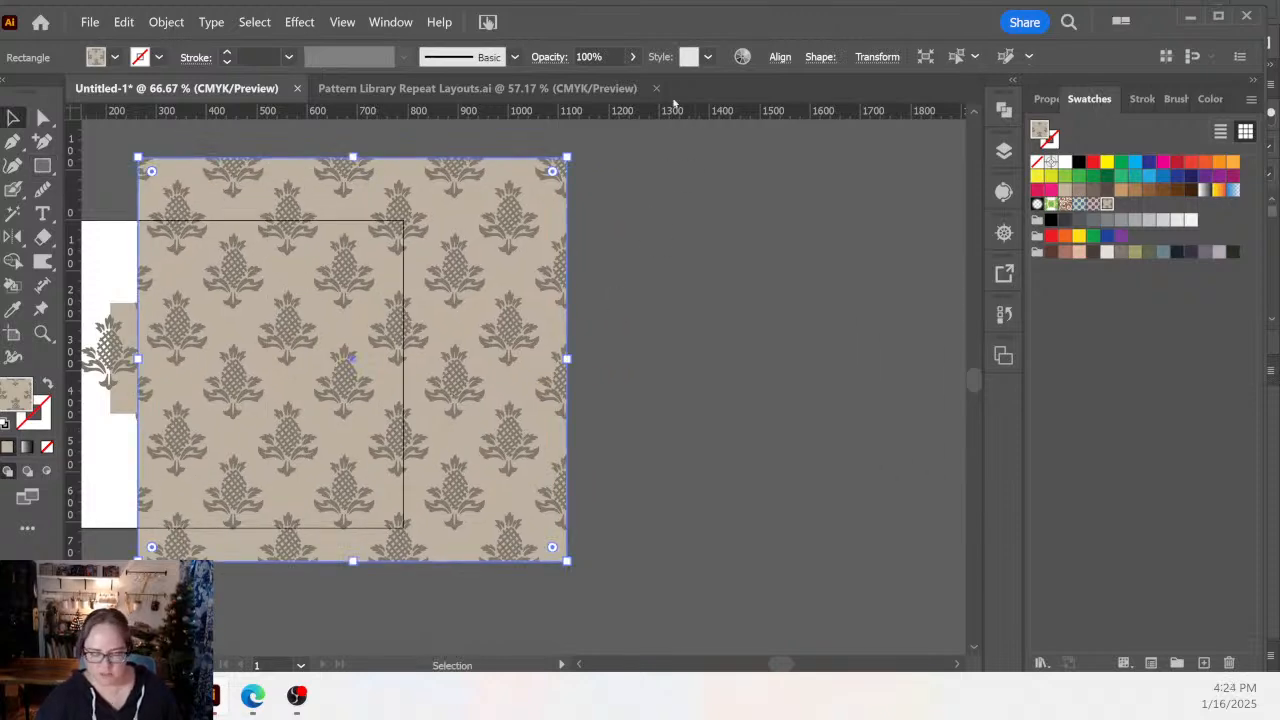
left_click(742, 56)
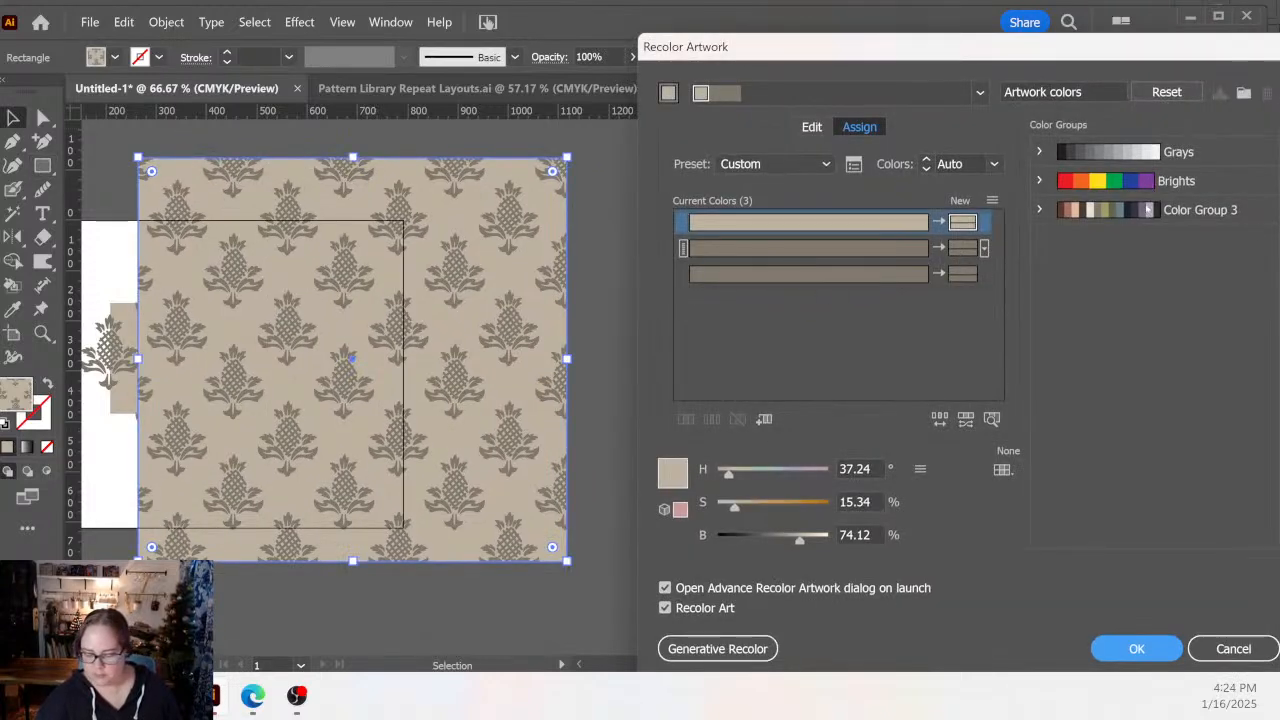
left_click(1147, 209)
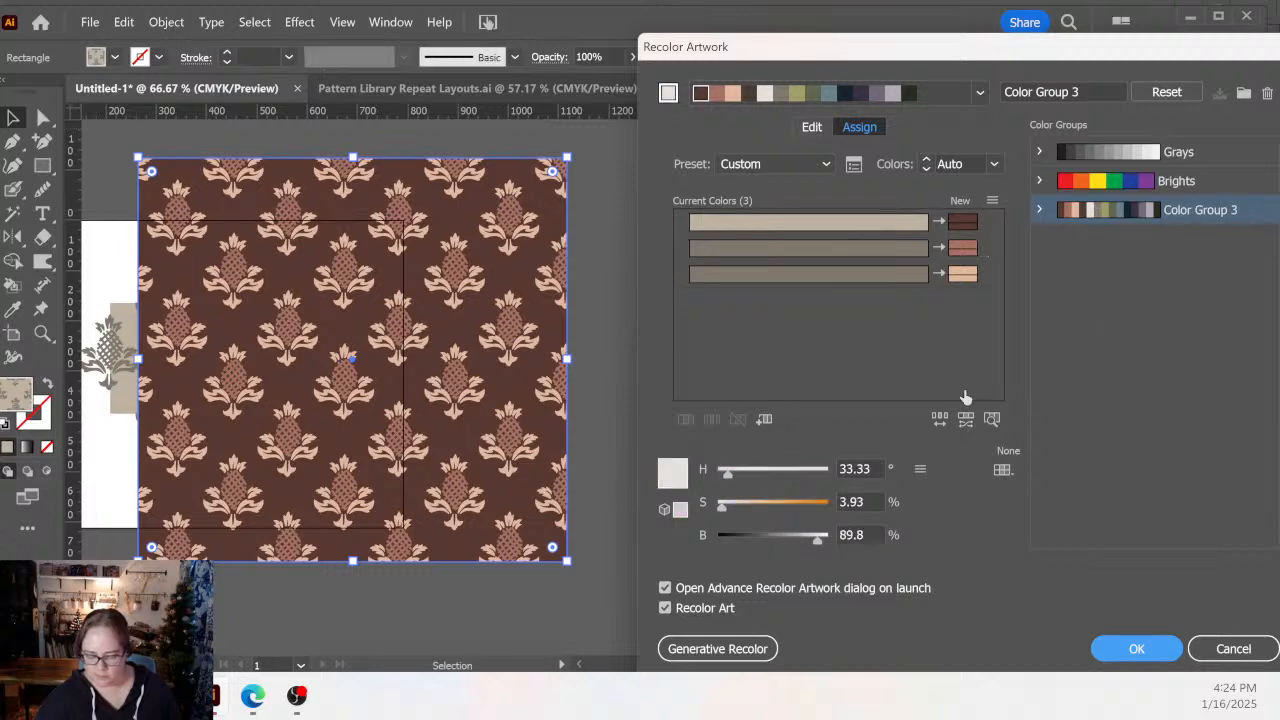
key("Escape")
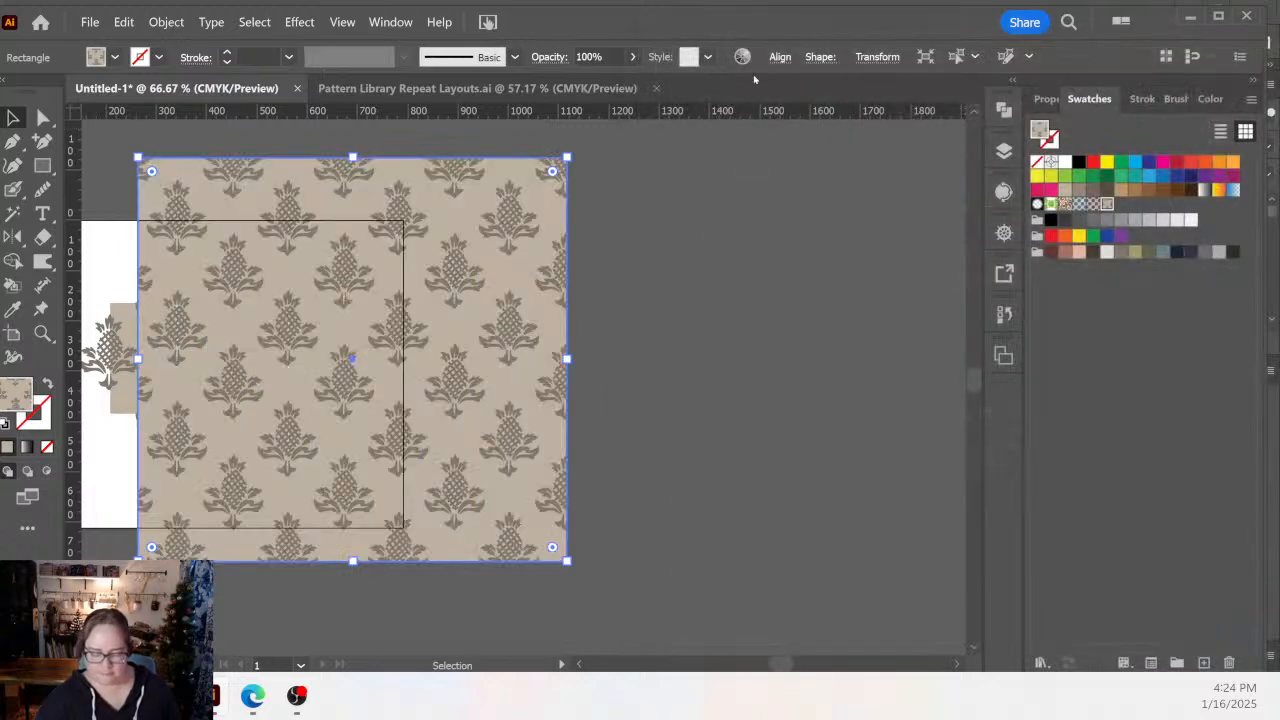
Try to merge the pattern's two dark grey-brown colours into one row in Recolor Artwork.
left_click(742, 56)
left_click(870, 275)
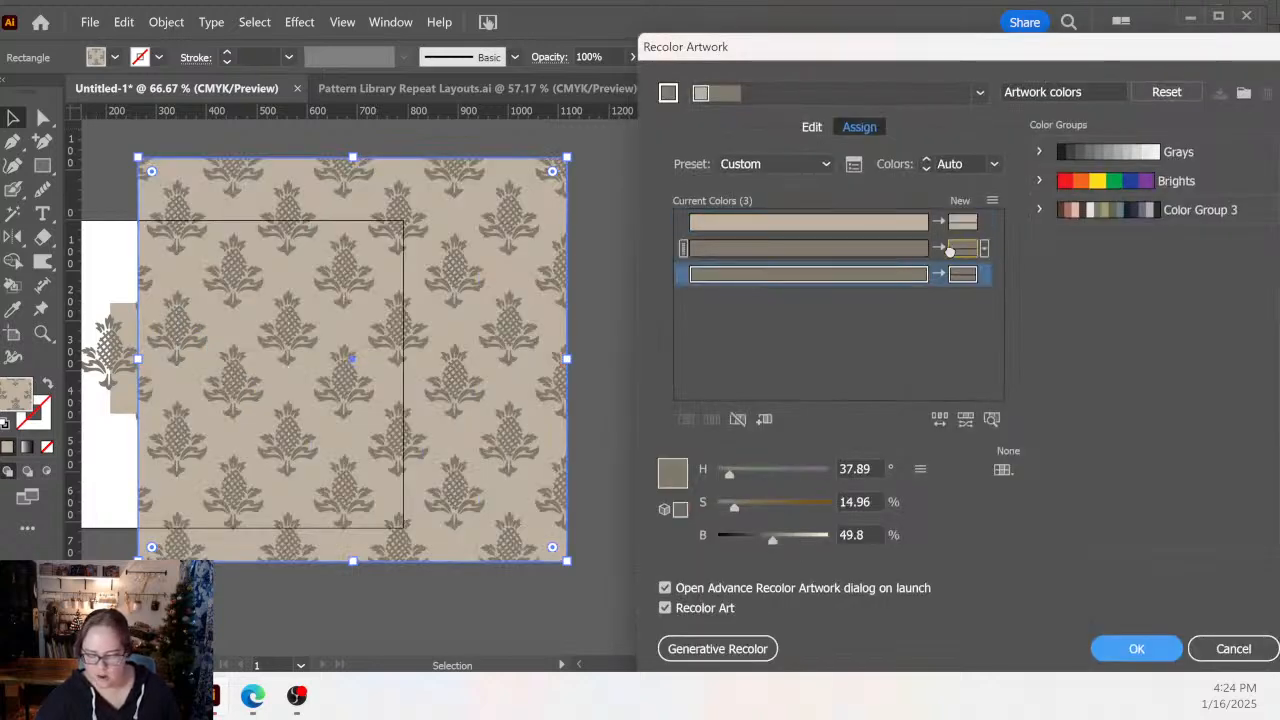
left_click(1137, 649)
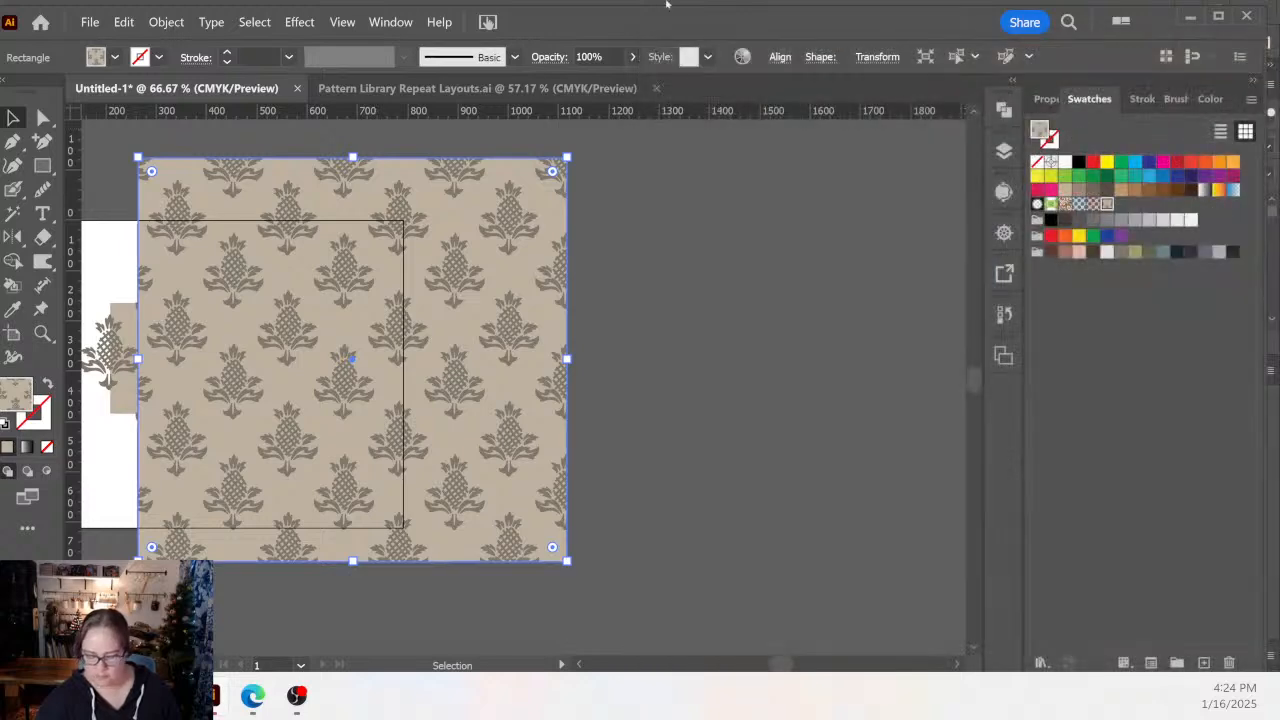
left_click(742, 56)
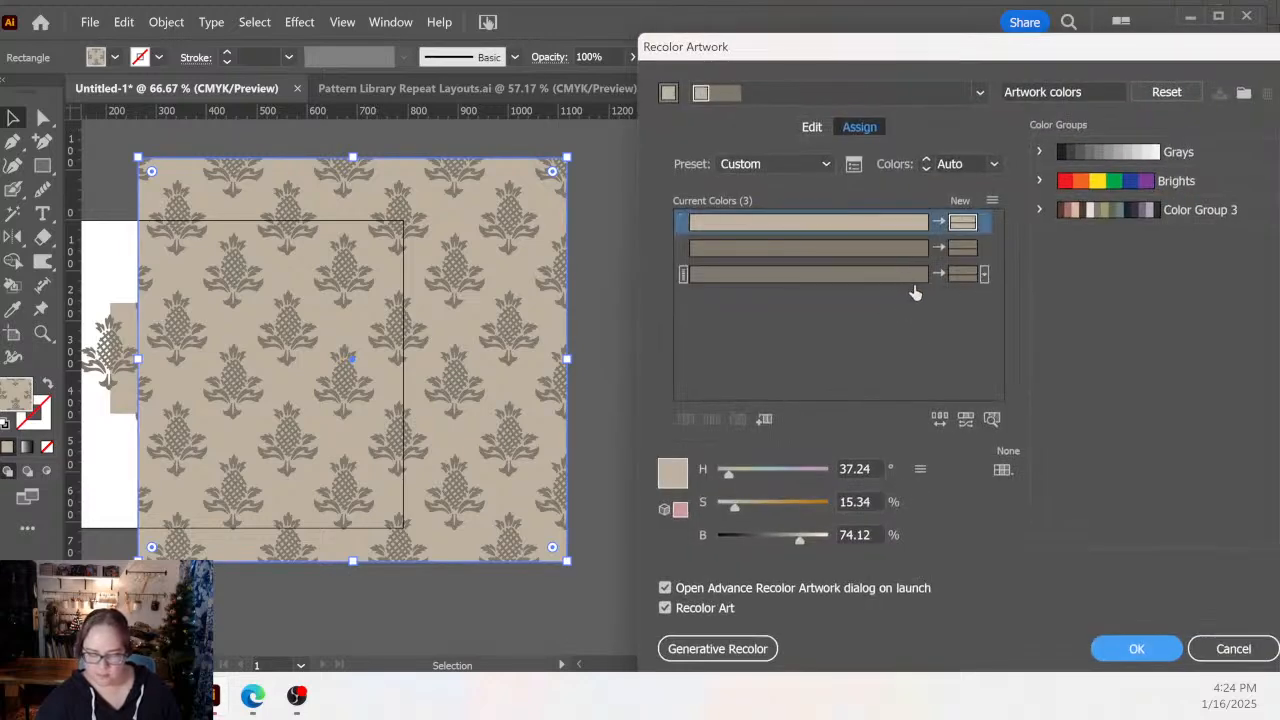
left_click(948, 249)
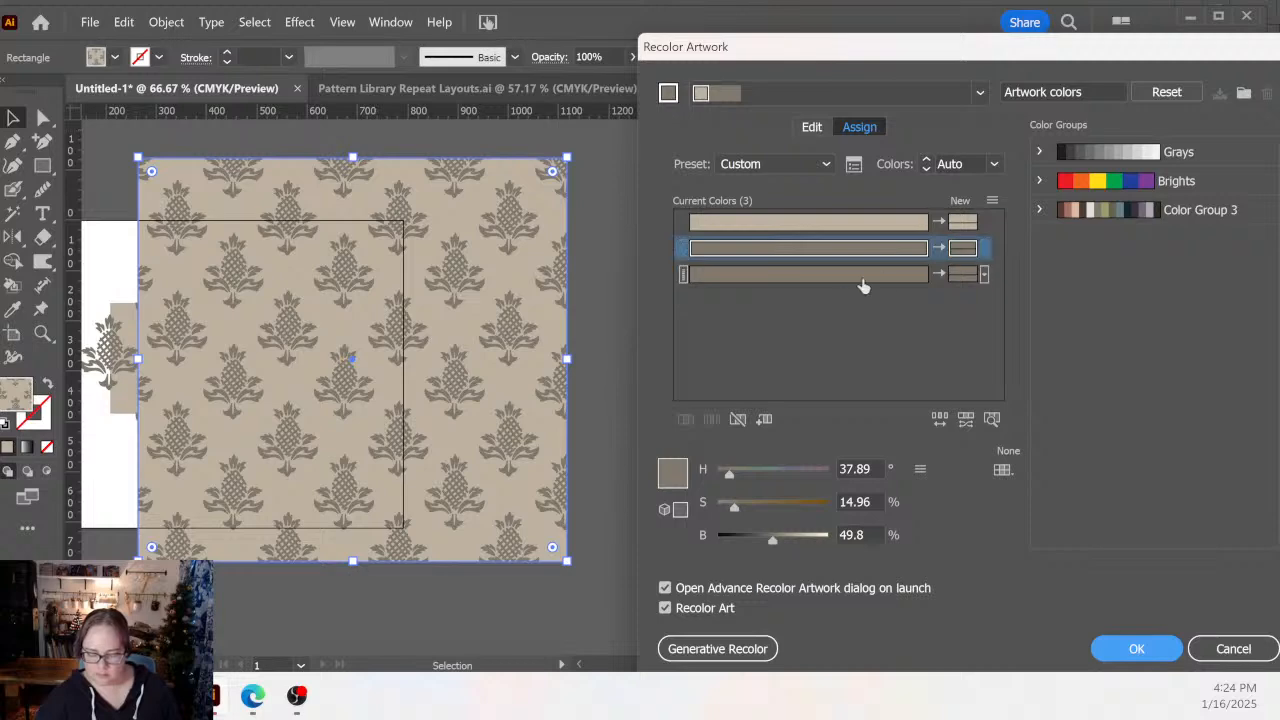
left_click_drag(864, 287, 913, 254)
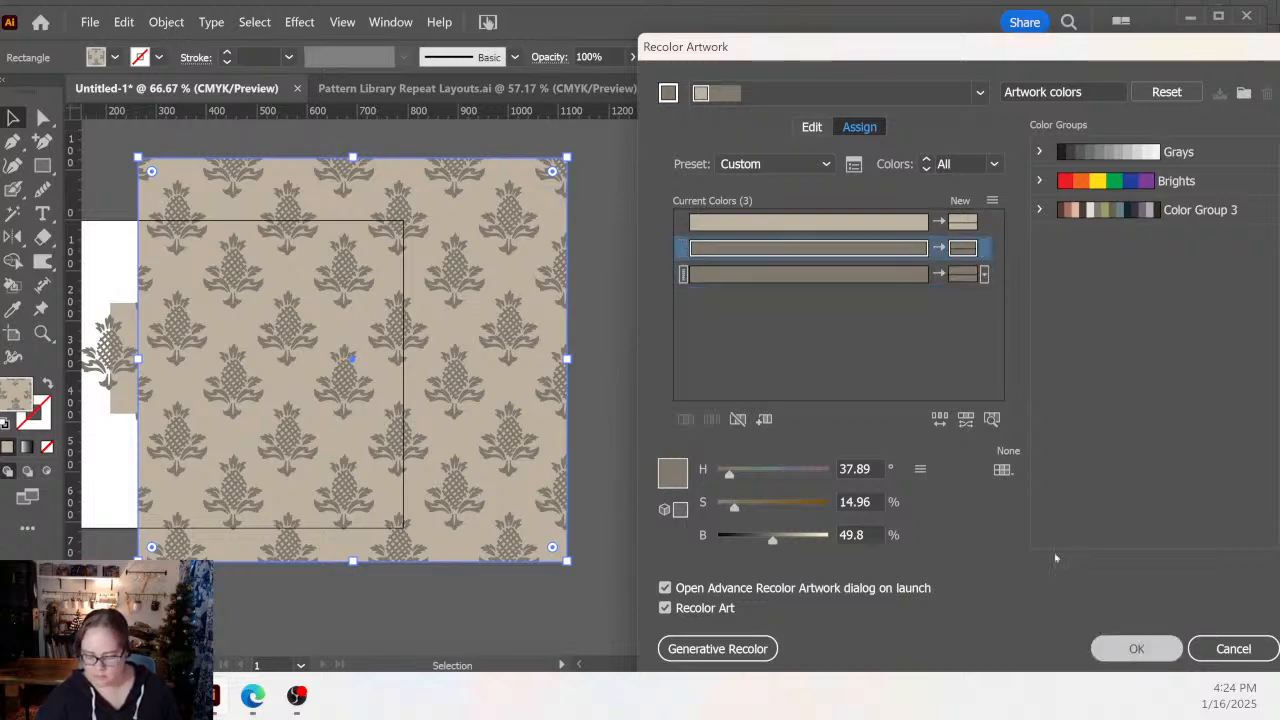
left_click(1120, 647)
Check the colorization method of the third colour and retry combining the two dark colours, then cancel the recolouring.
left_click(738, 57)
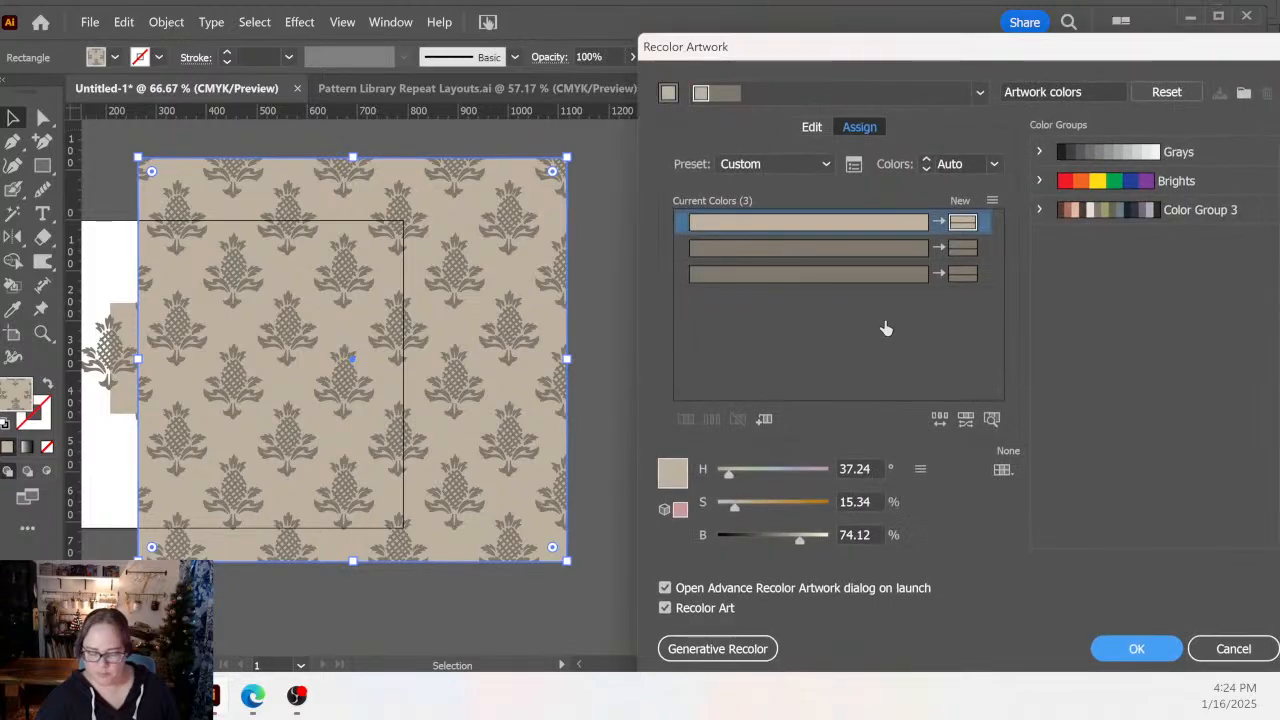
left_click(850, 288)
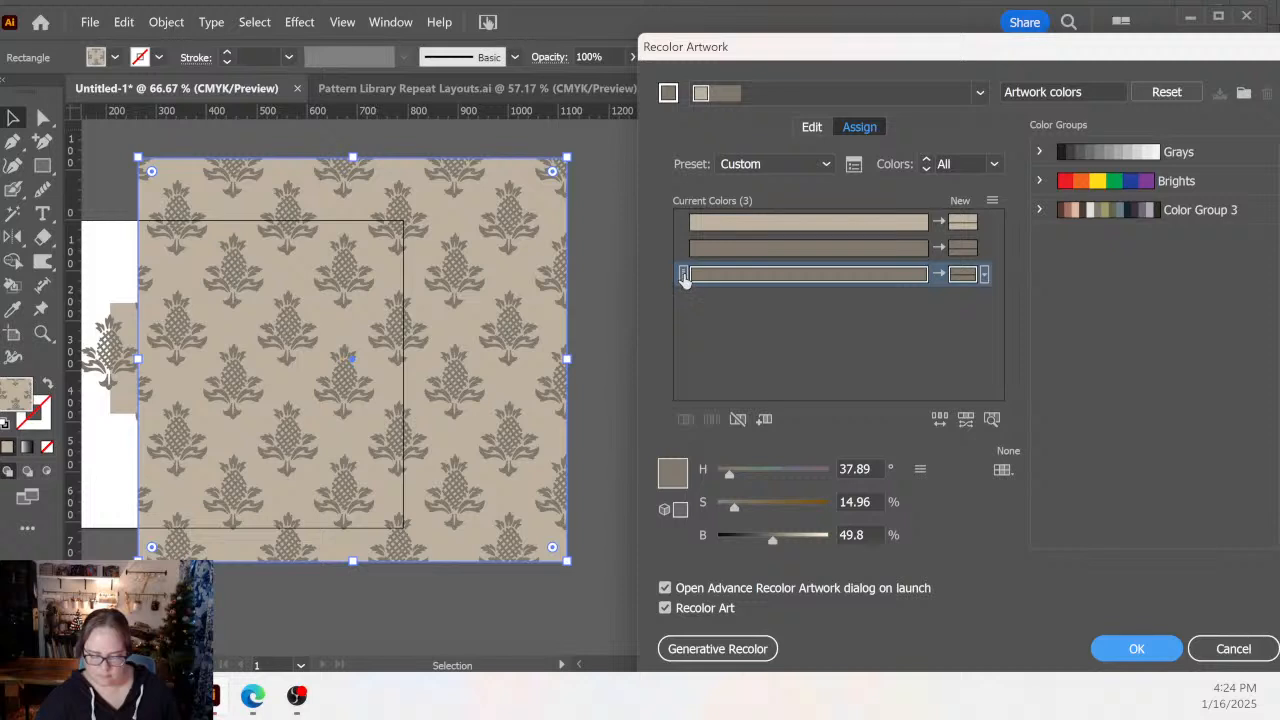
left_click(983, 275)
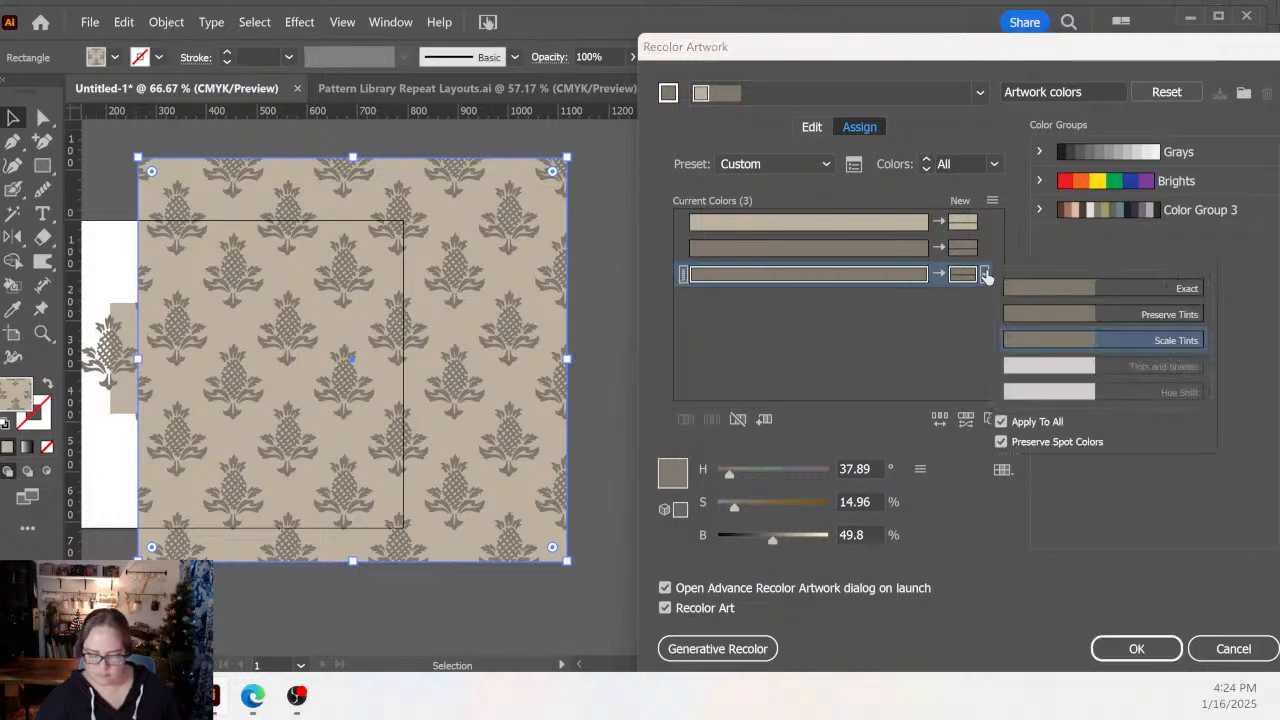
left_click(983, 276)
left_click(878, 259)
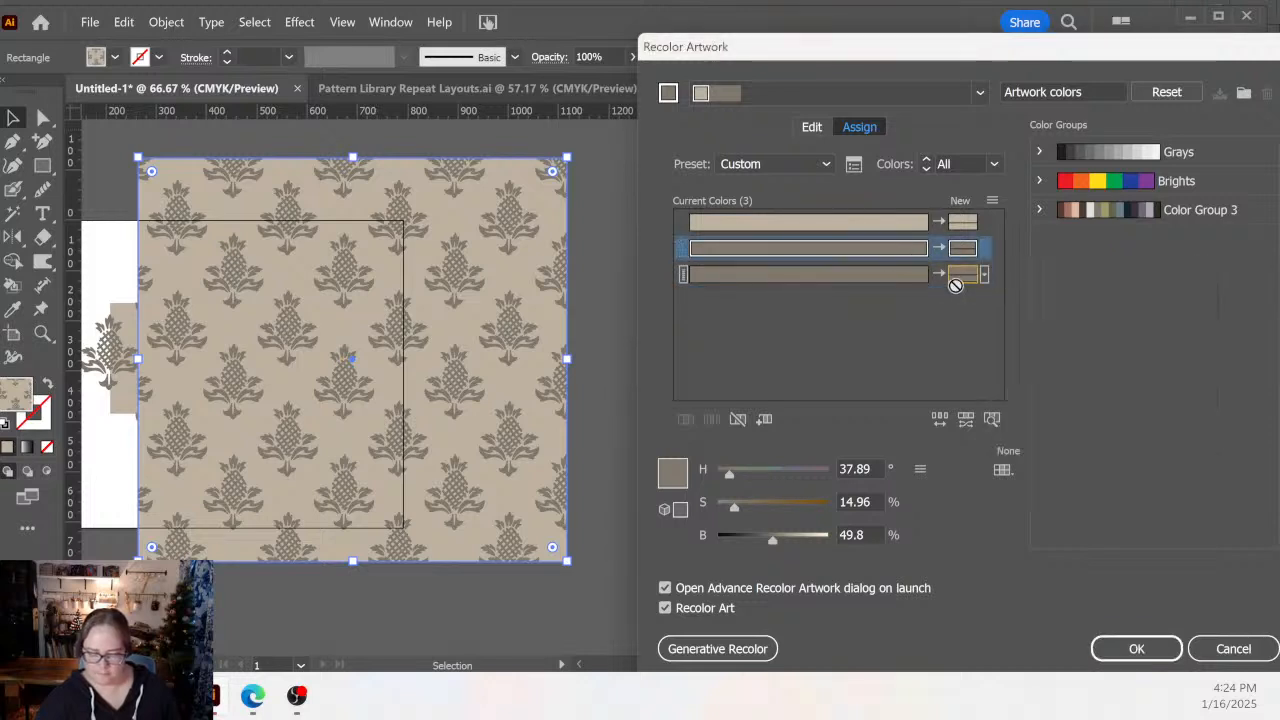
left_click(1136, 649)
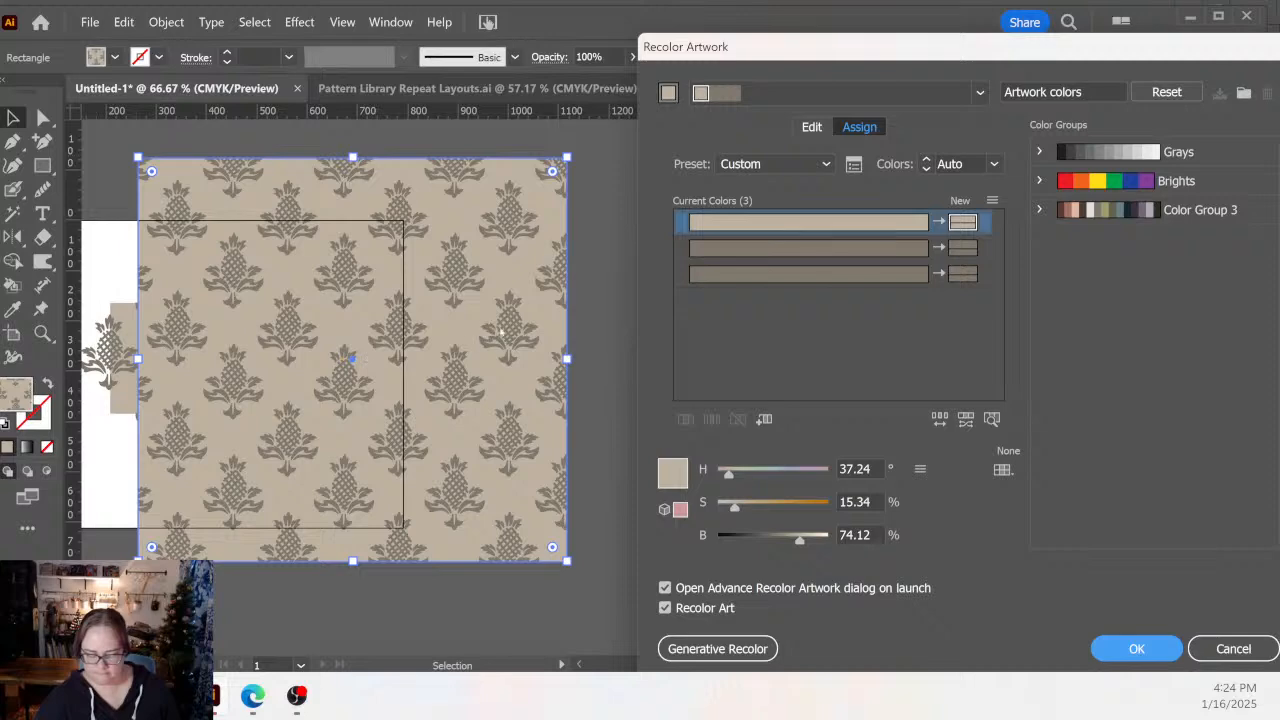
left_click(1252, 652)
Move the pattern rectangle clear of the tile and recolour it with Color Group 3, swapping the second and third colours without saving the group.
left_click_drag(427, 400, 649, 410)
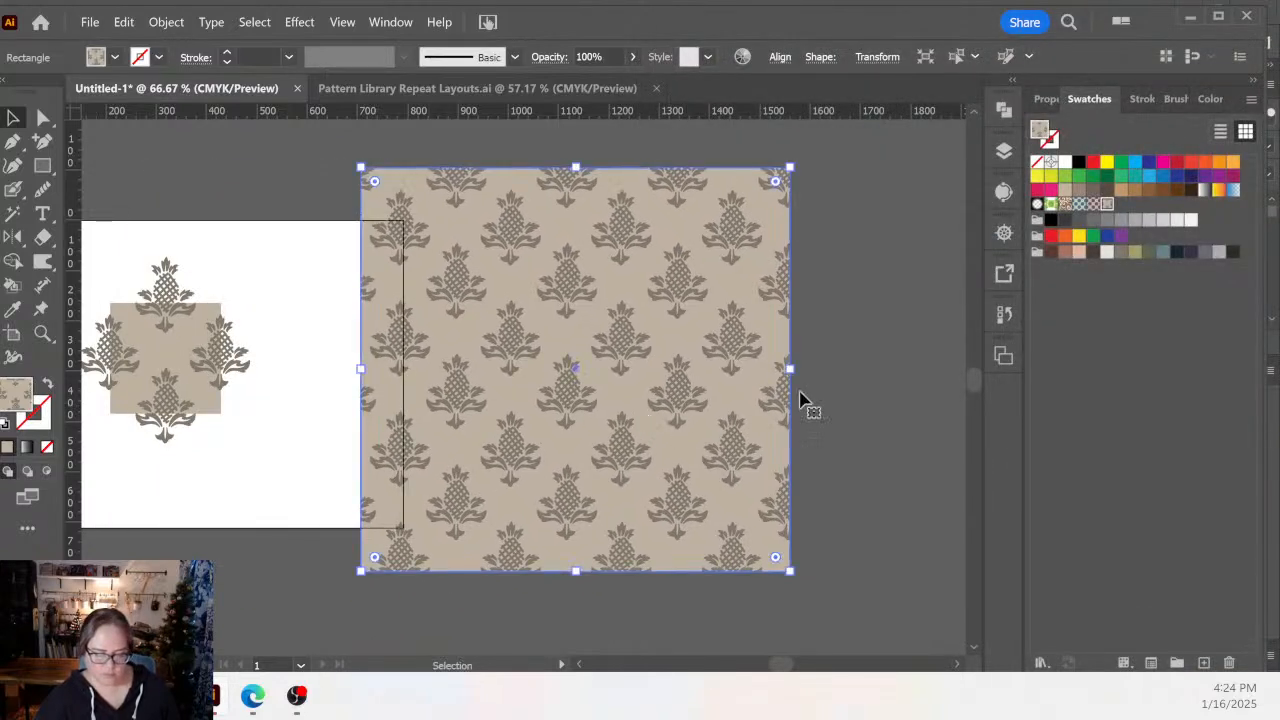
left_click(742, 56)
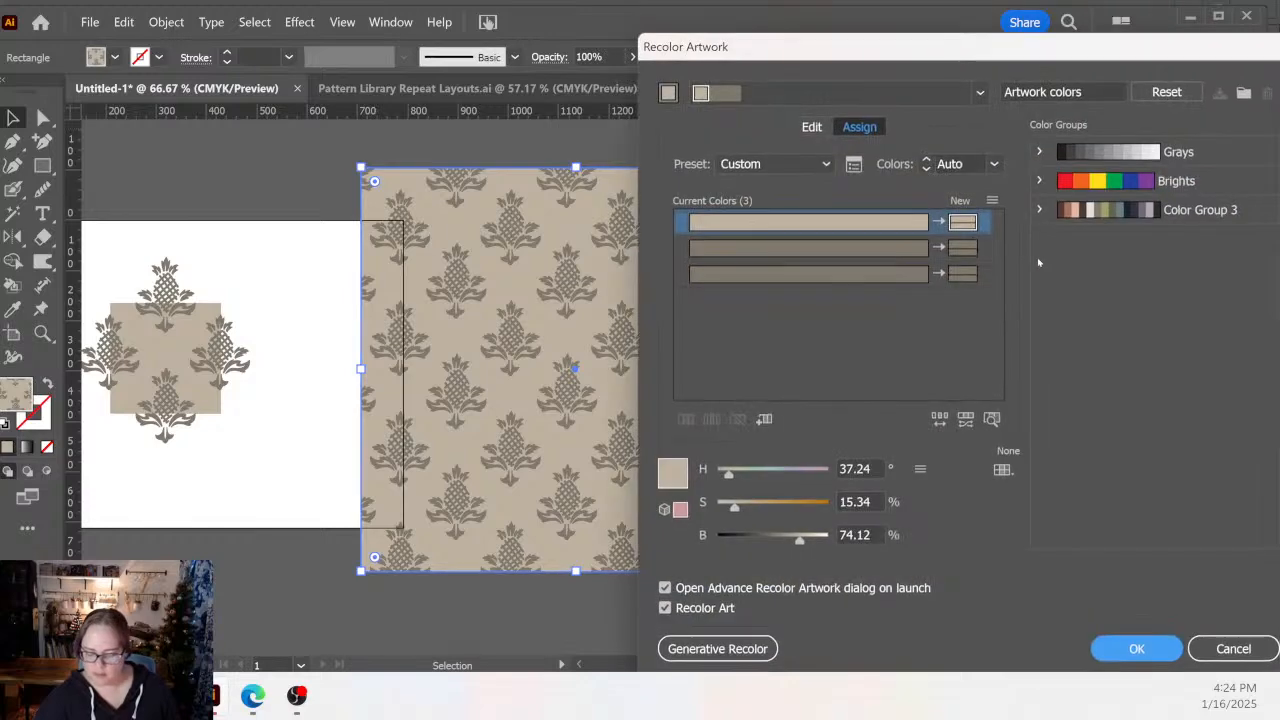
left_click(1100, 210)
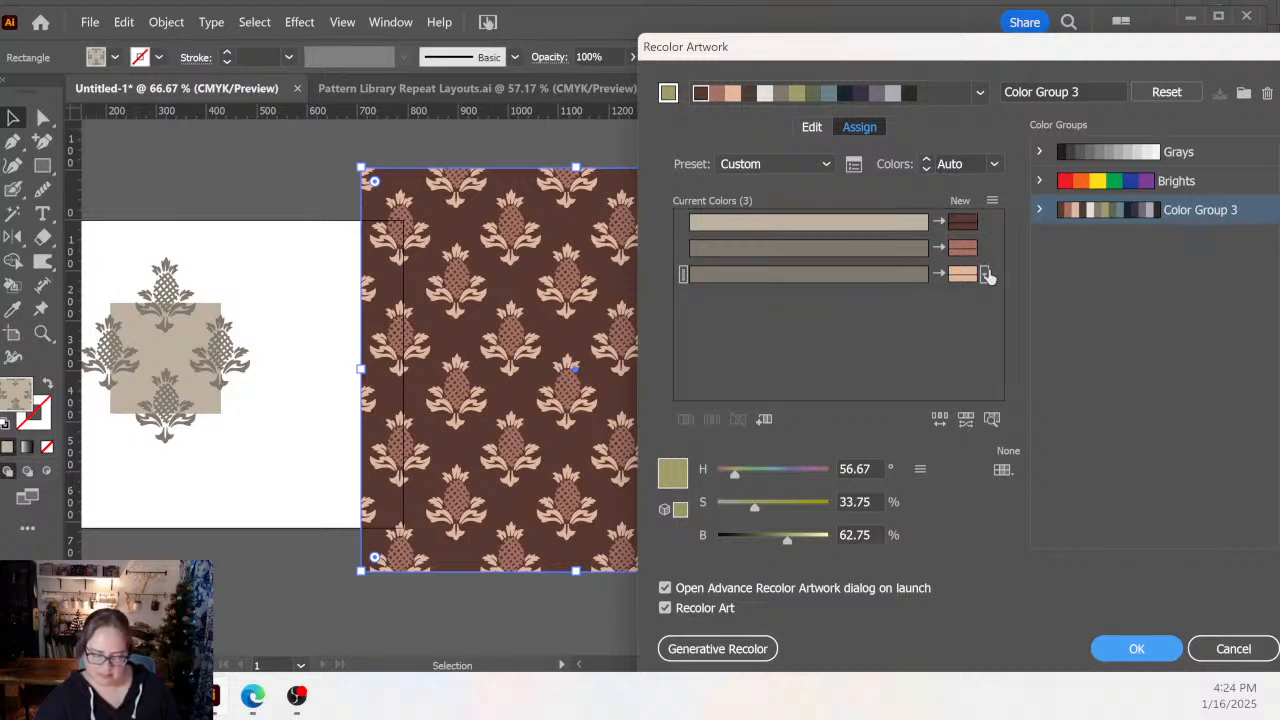
left_click(881, 283)
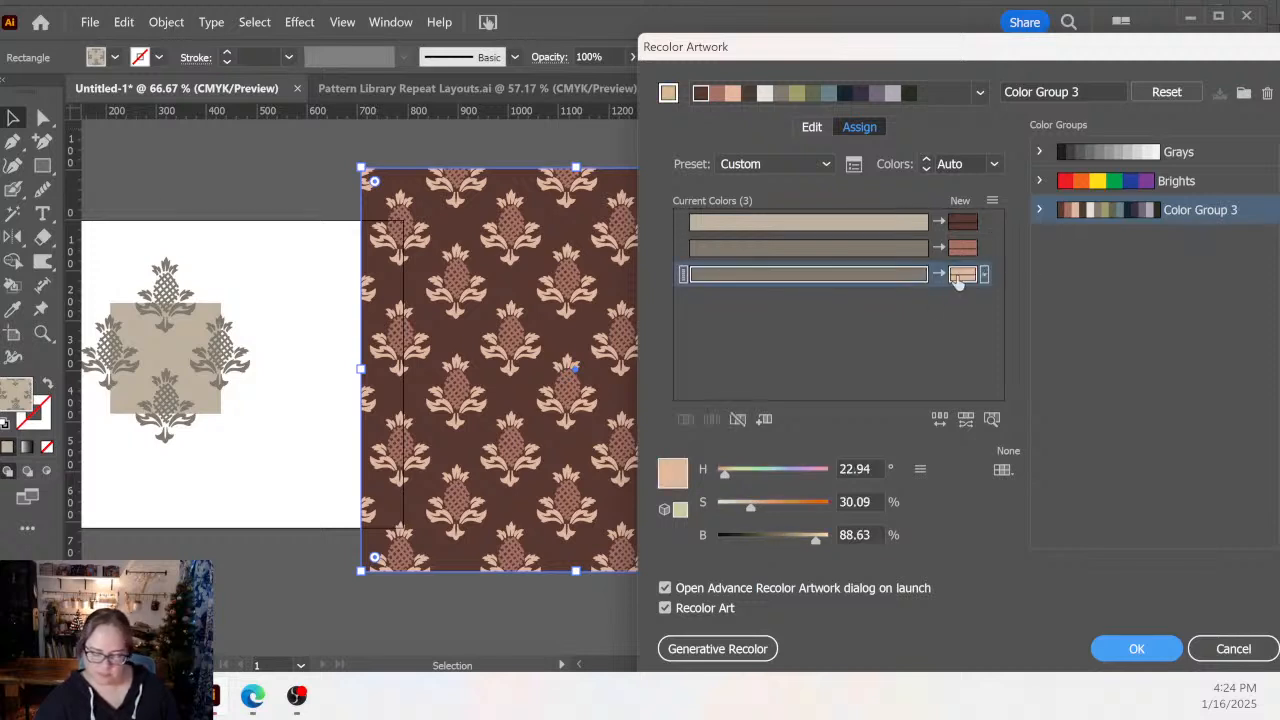
left_click_drag(958, 276, 962, 248)
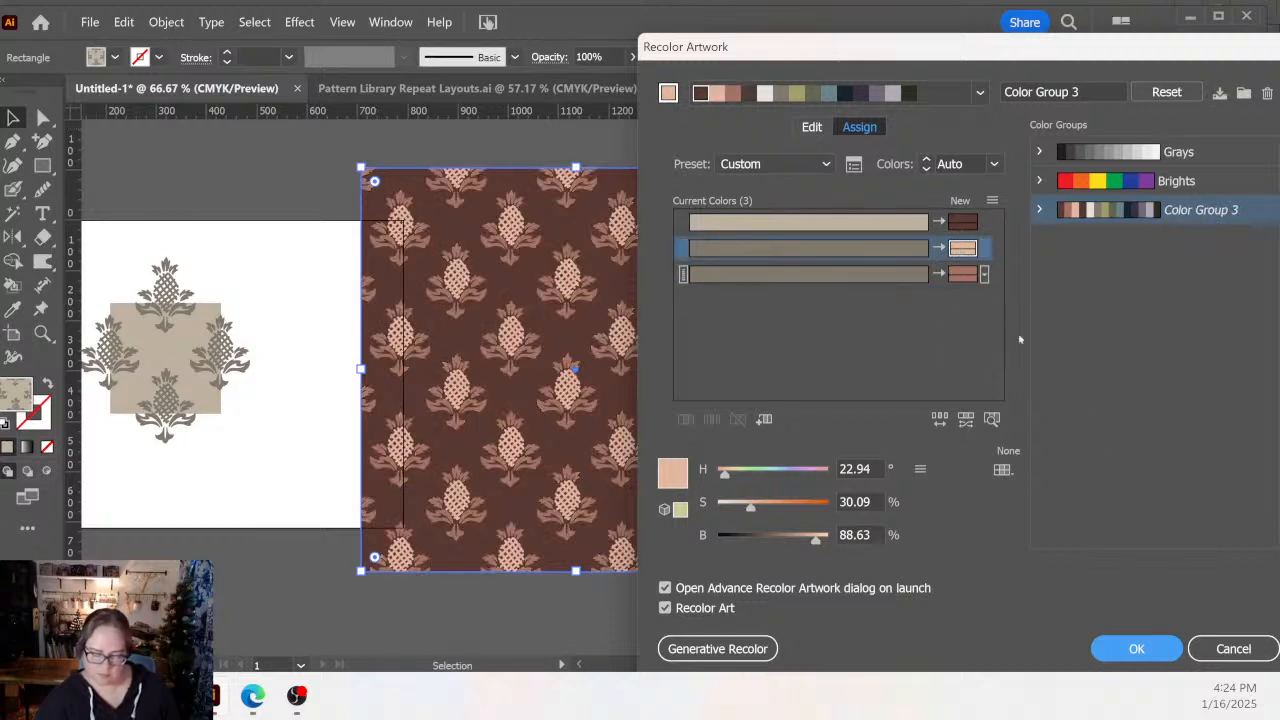
left_click(1137, 649)
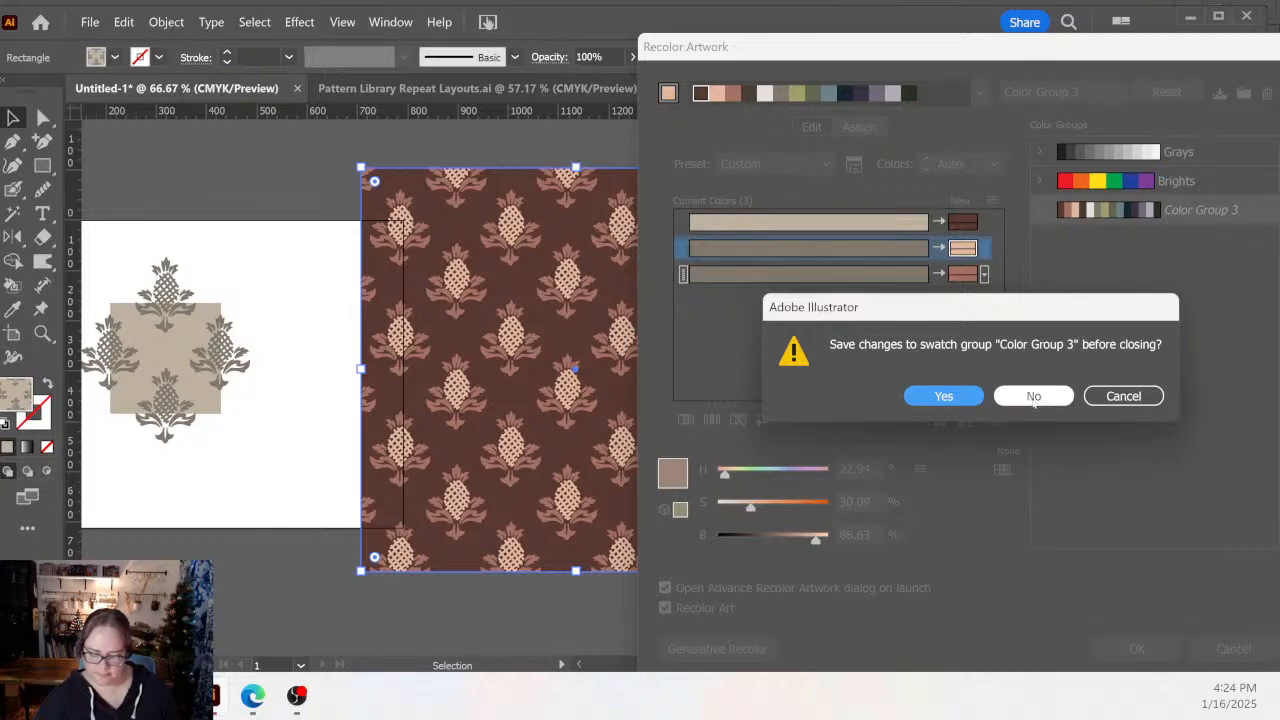
left_click(1029, 391)
Reduce the pattern to two colours in Recolor Artwork by assigning the peach to the rose colour's row as well.
left_click(742, 56)
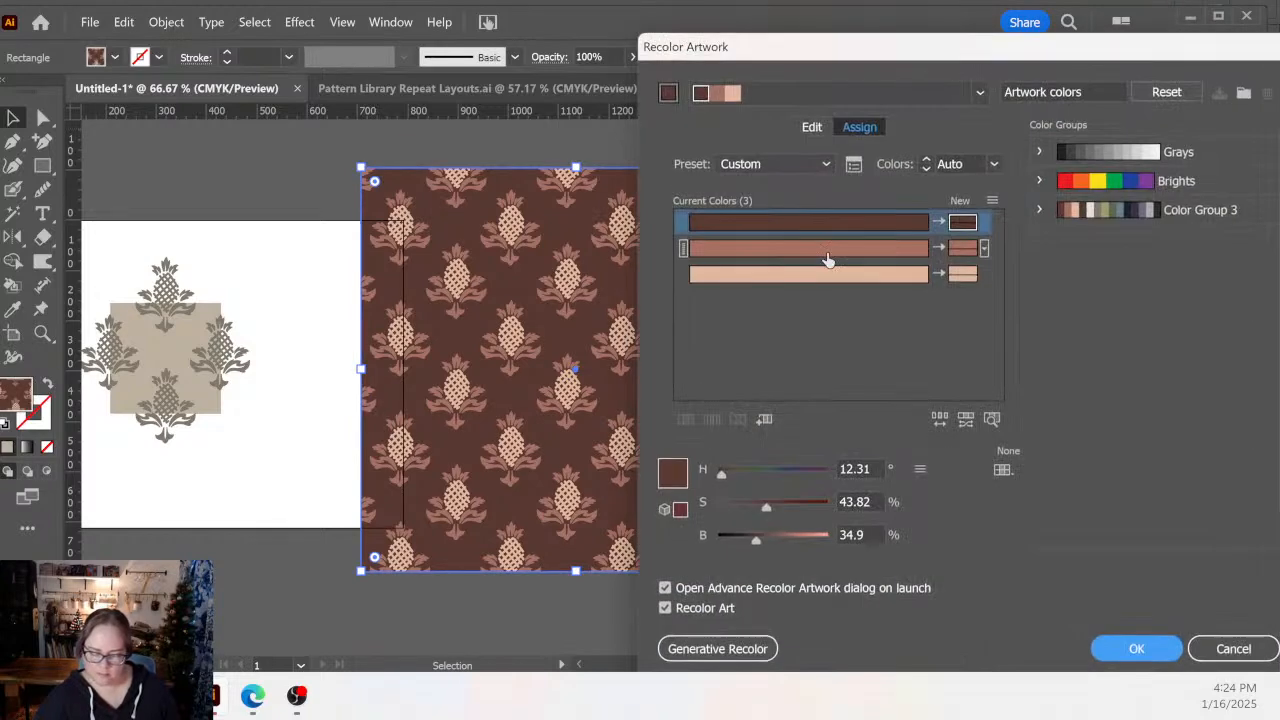
left_click_drag(898, 272, 965, 252)
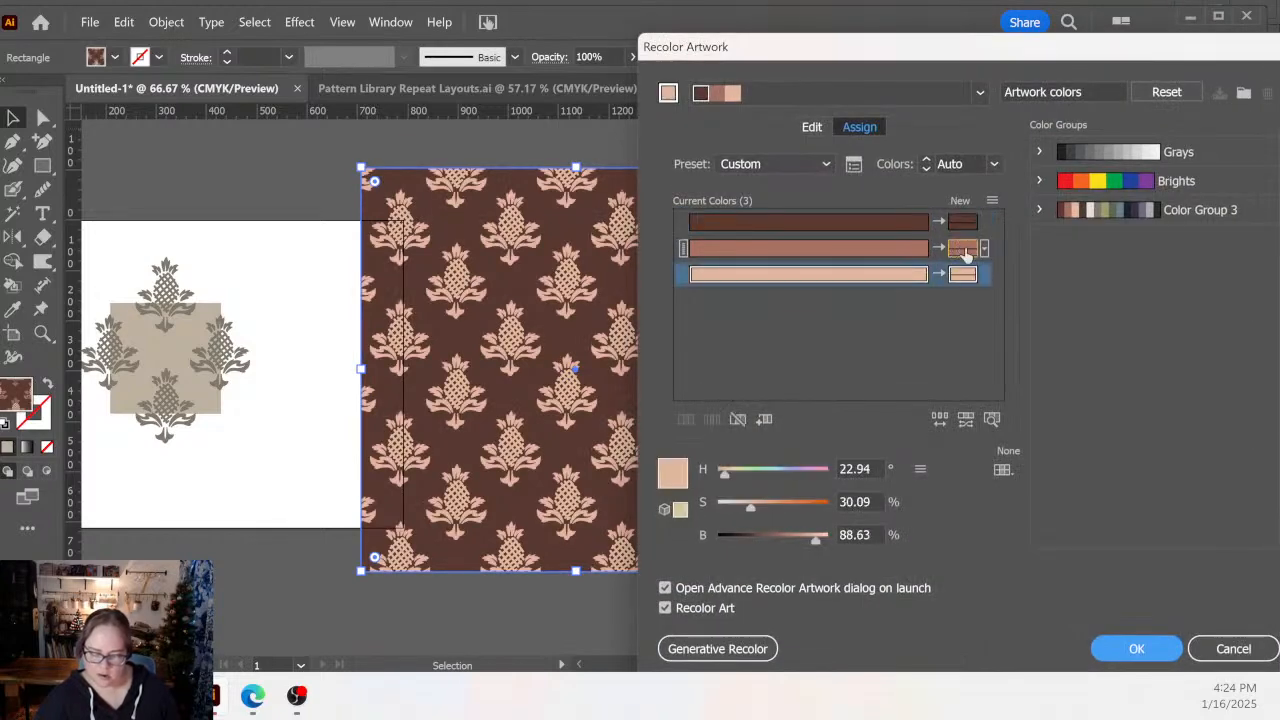
left_click(1137, 649)
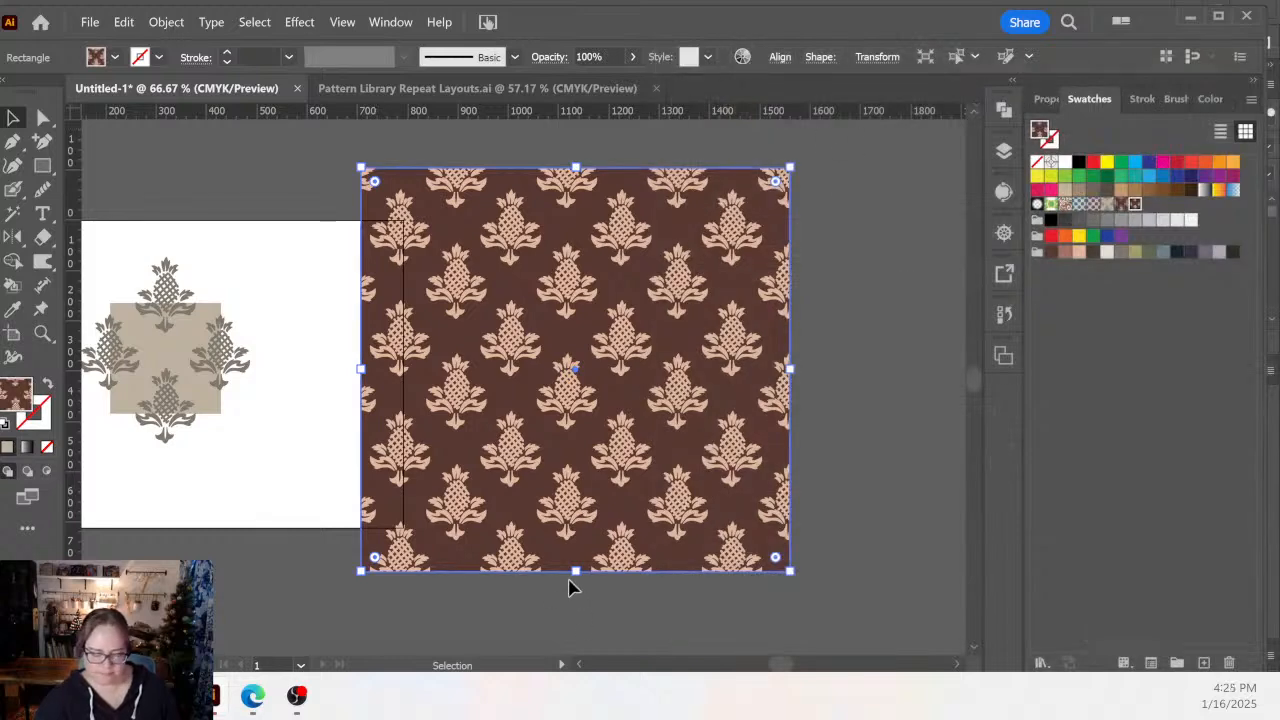
Shift the pattern rectangle towards the tile and apply Color Group 3 to it in Recolor Artwork.
left_click_drag(596, 485, 502, 486)
left_click(742, 56)
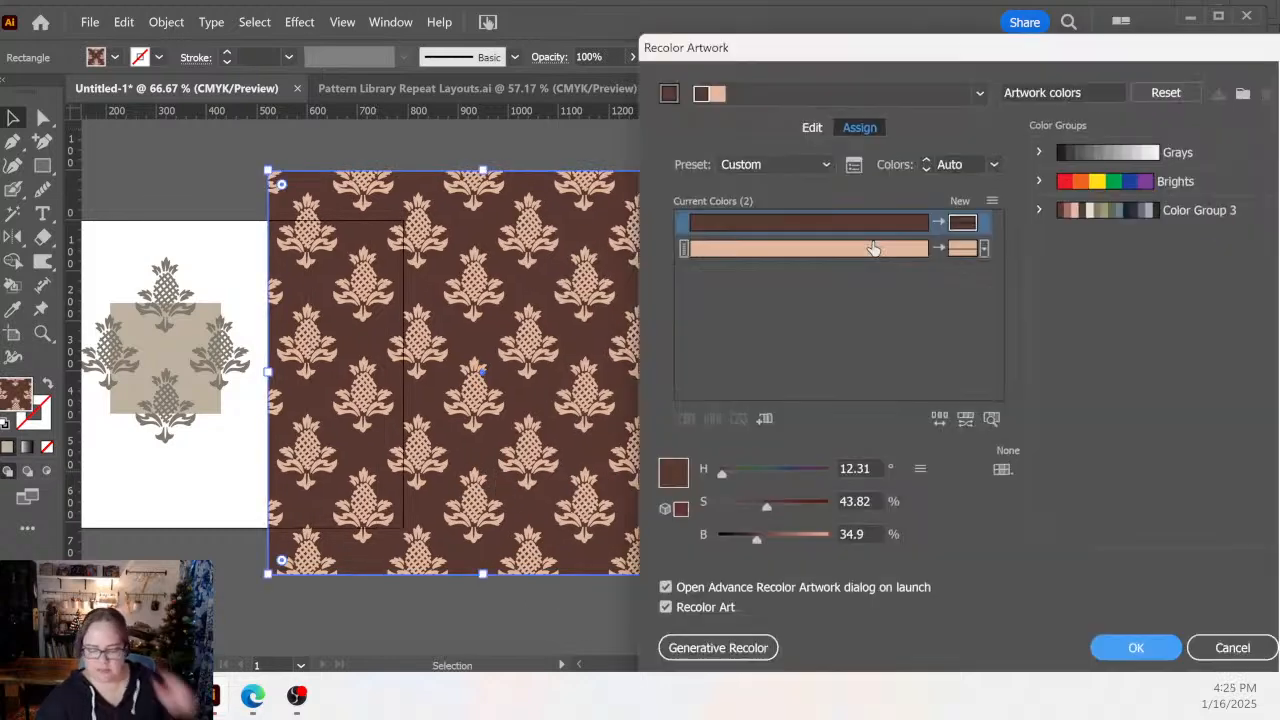
left_click(1090, 210)
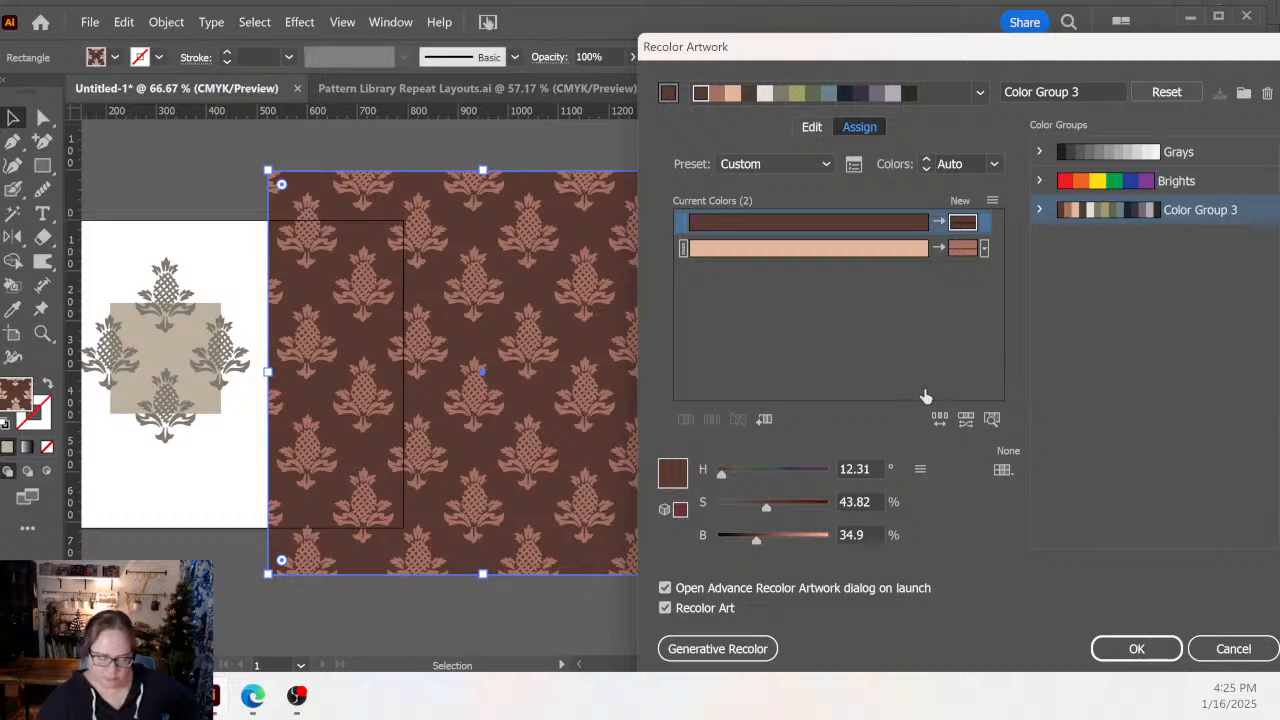
Randomly reorder the colours until the pineapples are dark navy on olive, and accept without saving changes to Color Group 3.
left_click(940, 419)
left_click(940, 419)
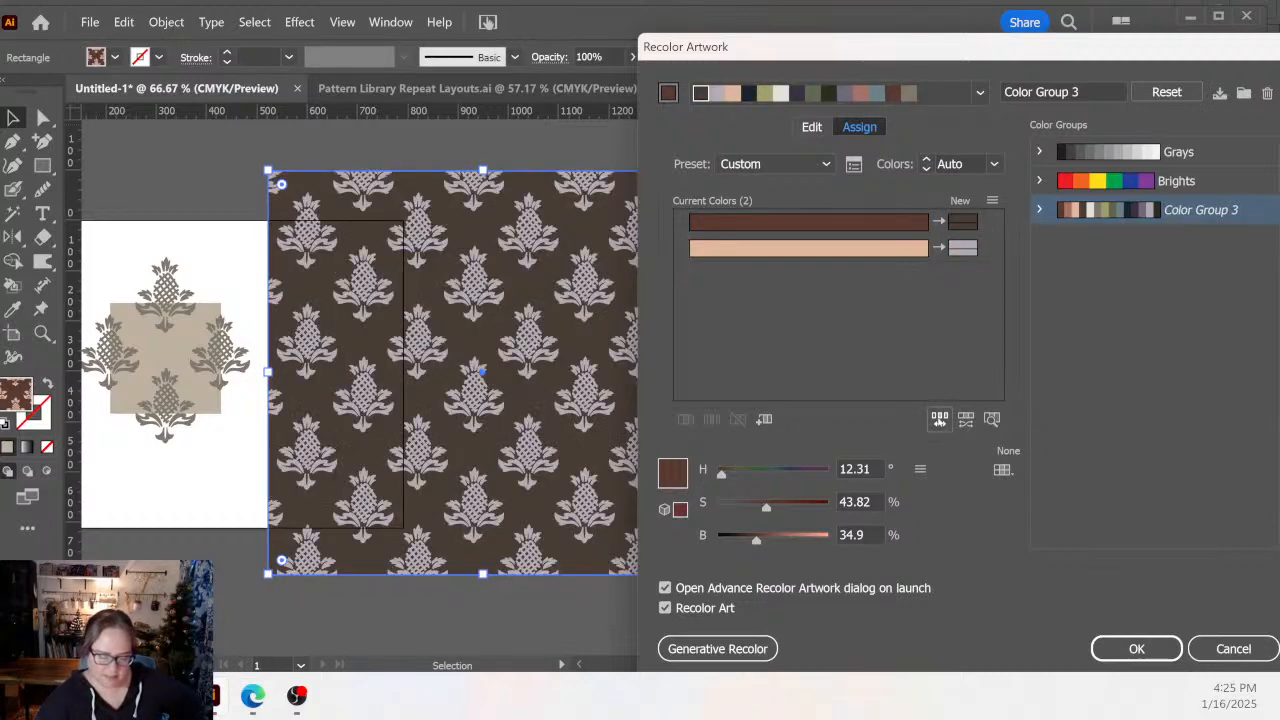
left_click(940, 419)
left_click(940, 419)
left_click(940, 419)
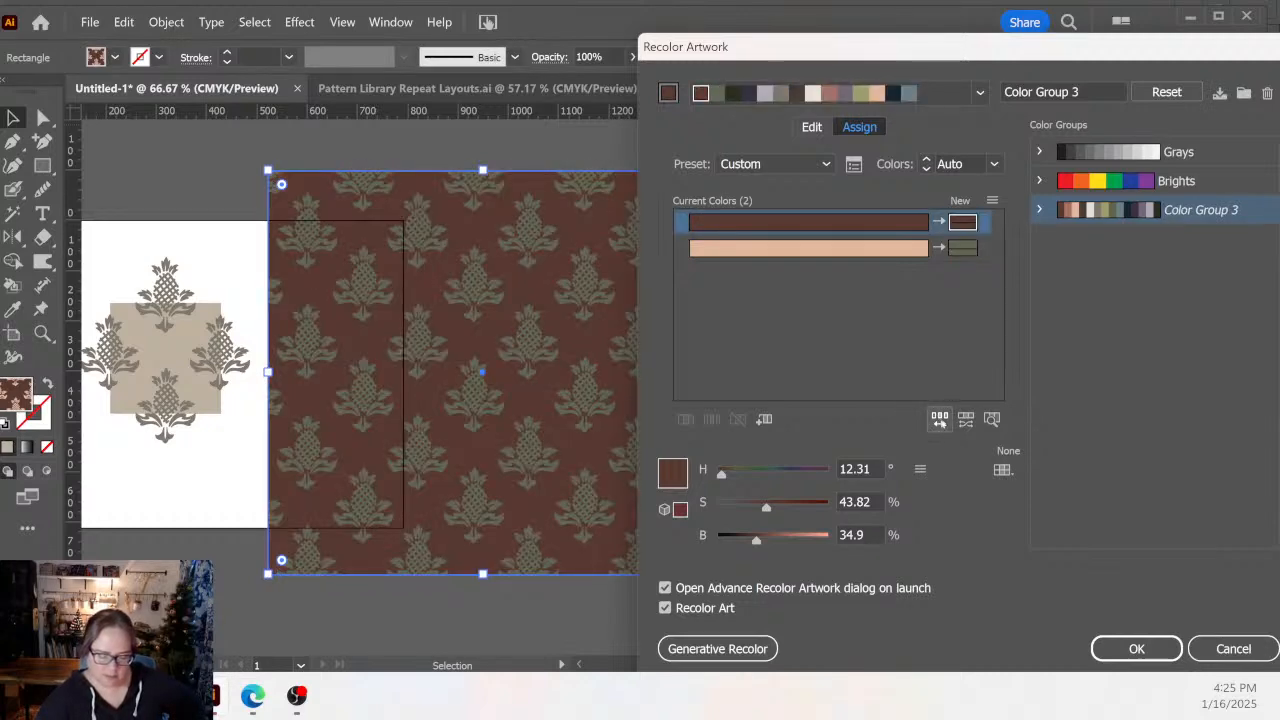
left_click(940, 419)
left_click(940, 419)
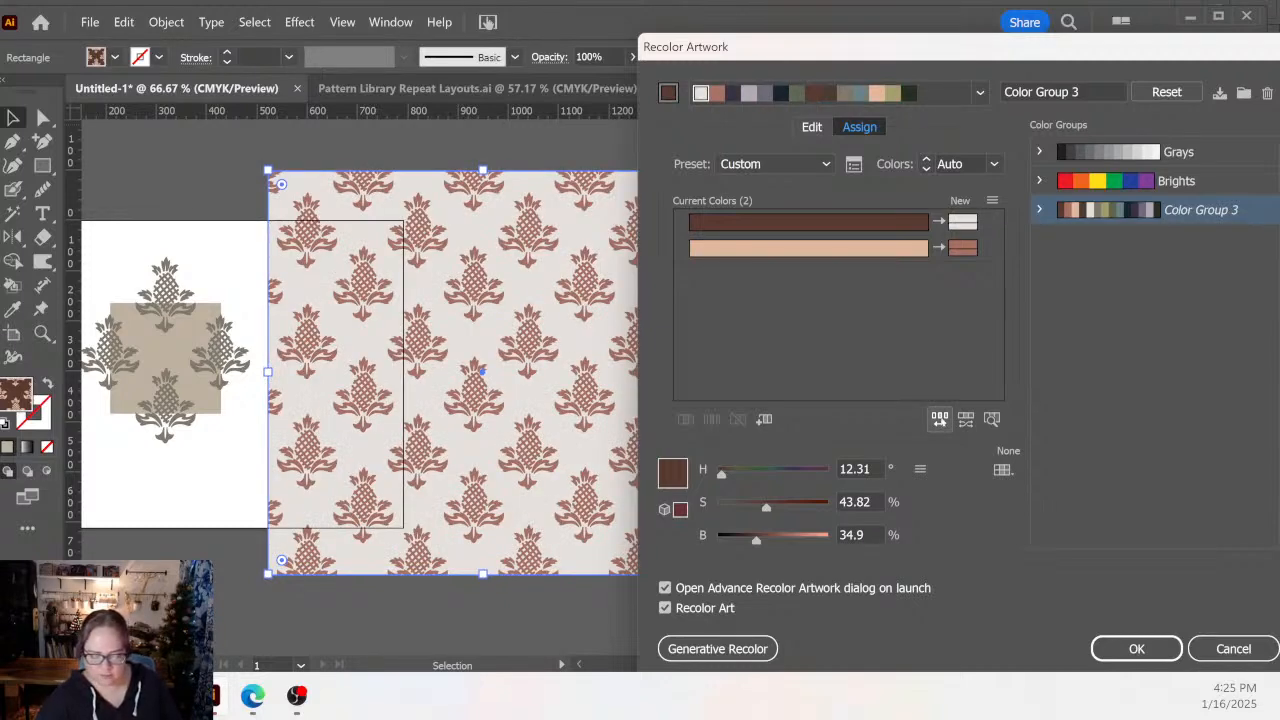
left_click(940, 419)
left_click(940, 419)
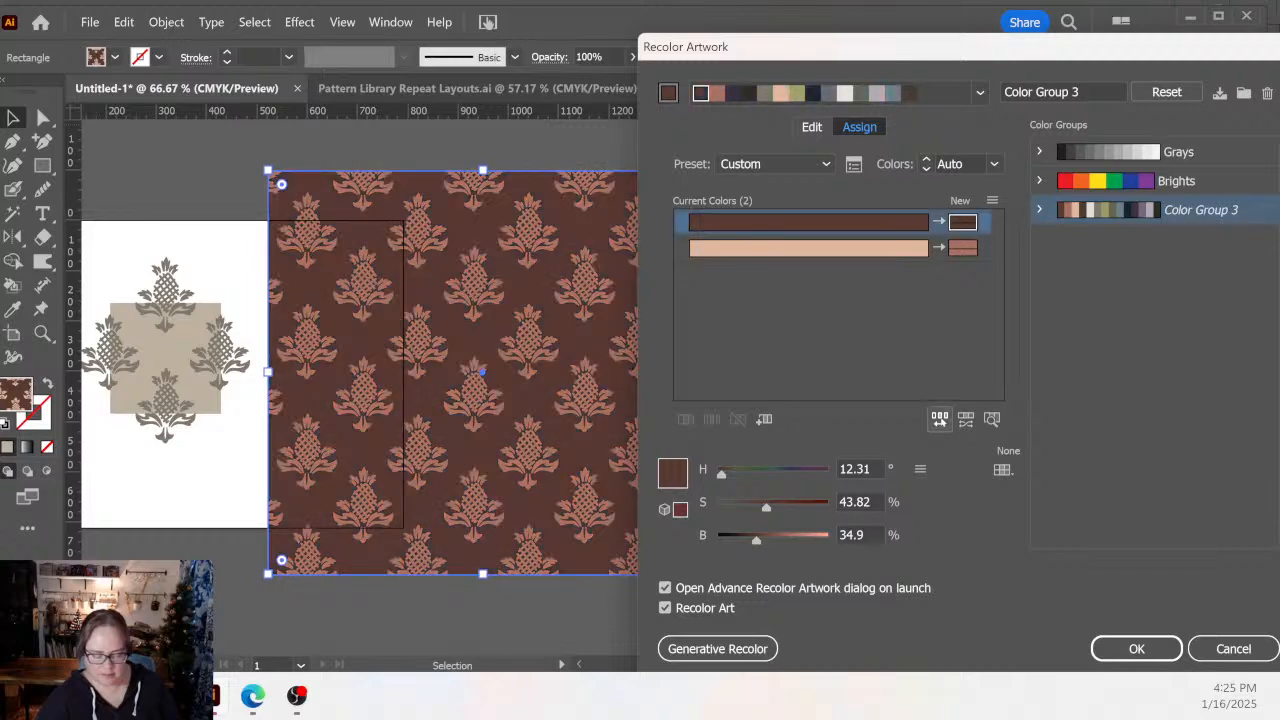
left_click(940, 419)
left_click(940, 419)
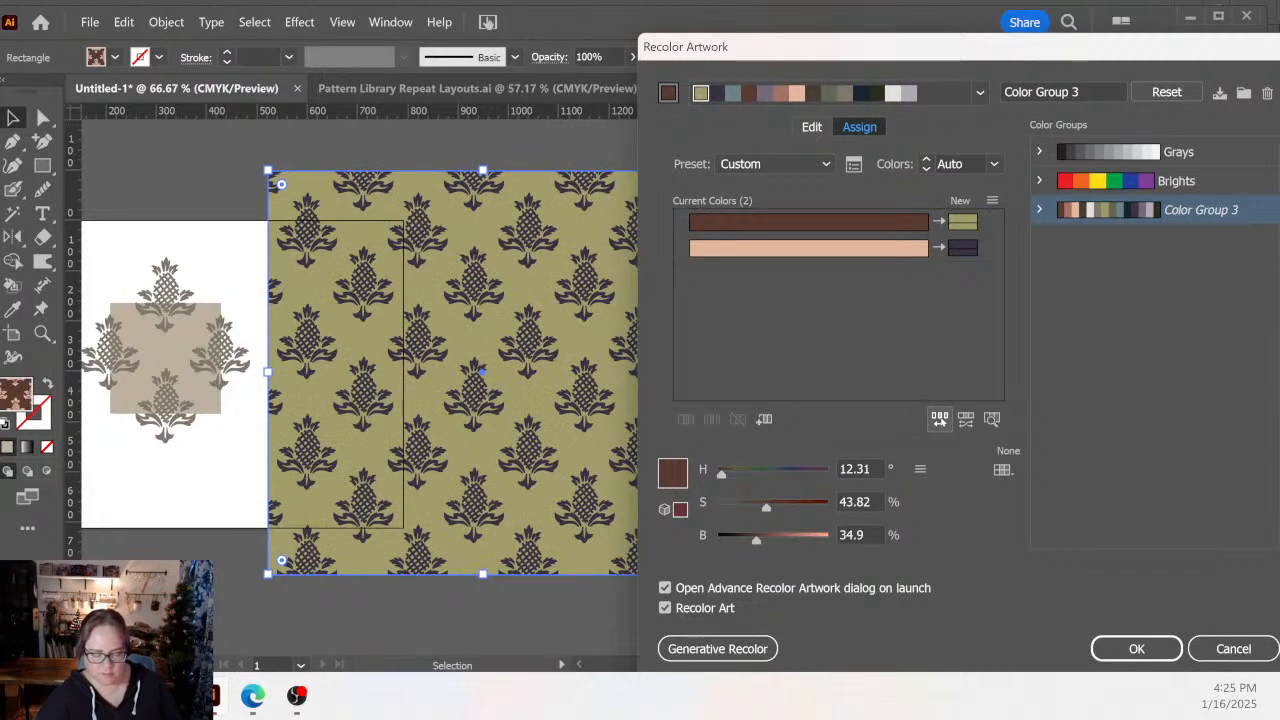
left_click(940, 419)
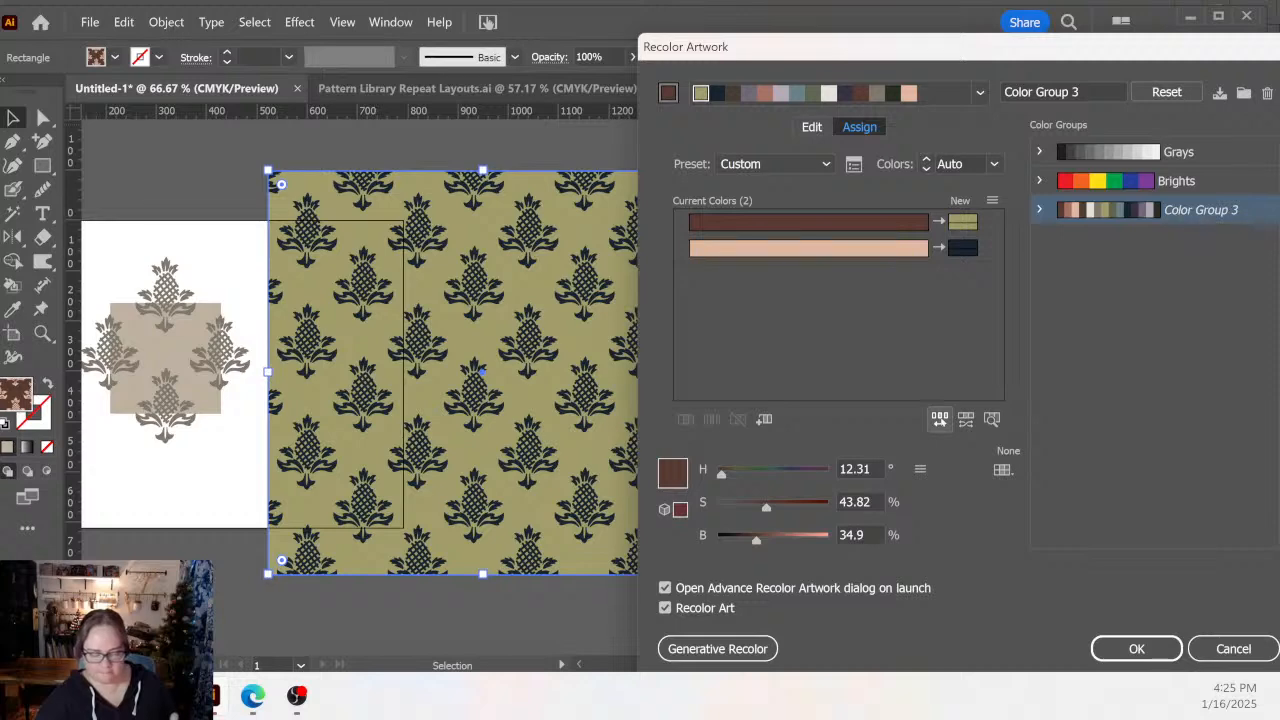
left_click(1136, 649)
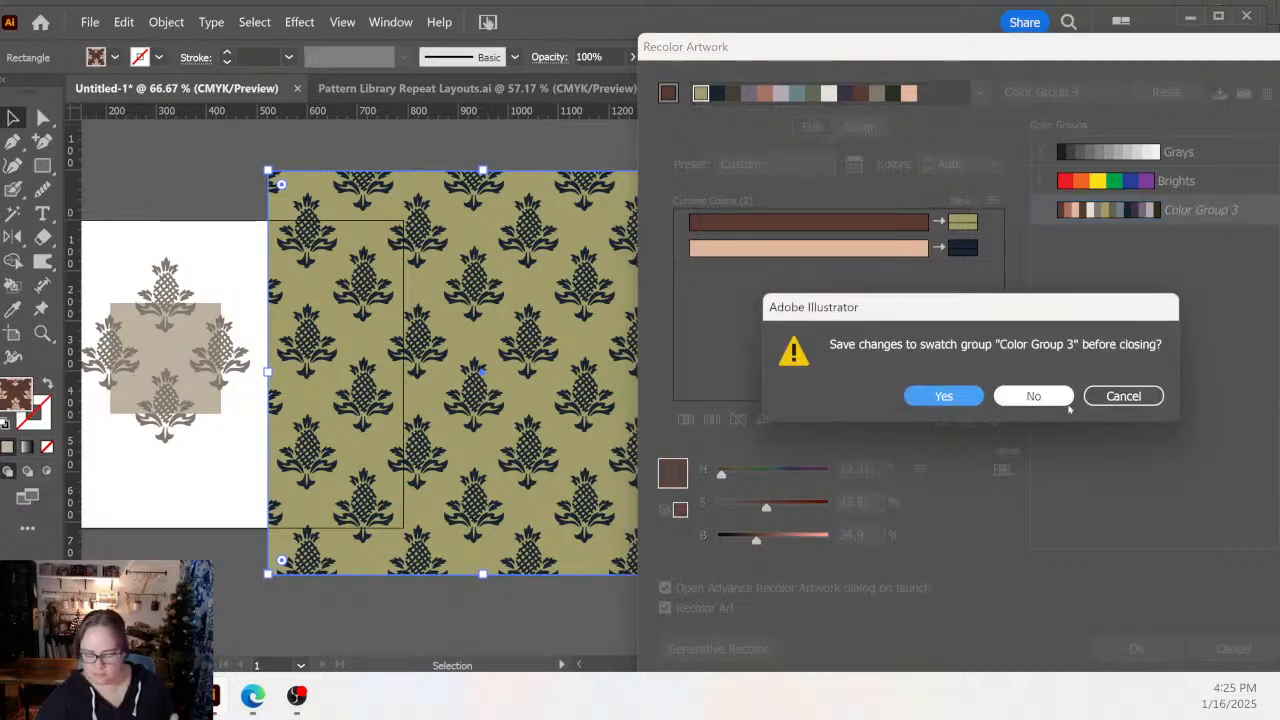
left_click(1043, 395)
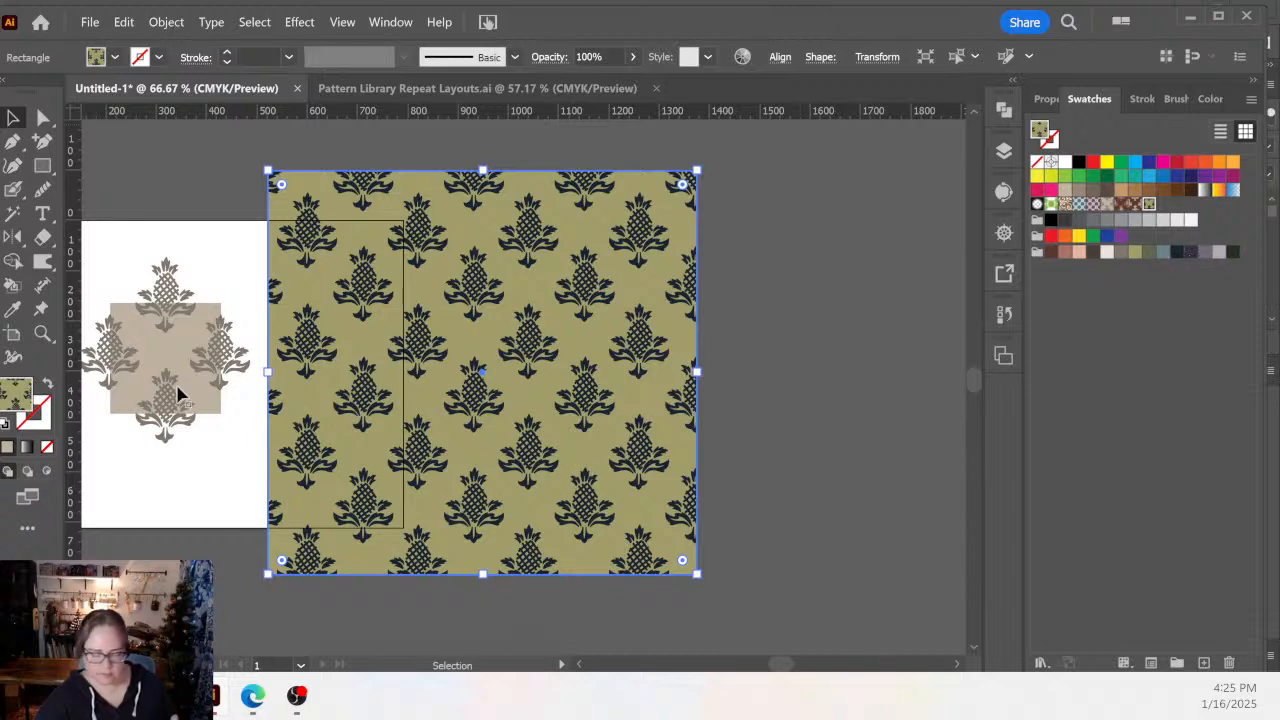
Move the olive pattern rectangle off the artboard, well clear of the original tile, and leave nothing selected.
left_click_drag(473, 426, 691, 472)
left_click_drag(208, 500, 450, 536)
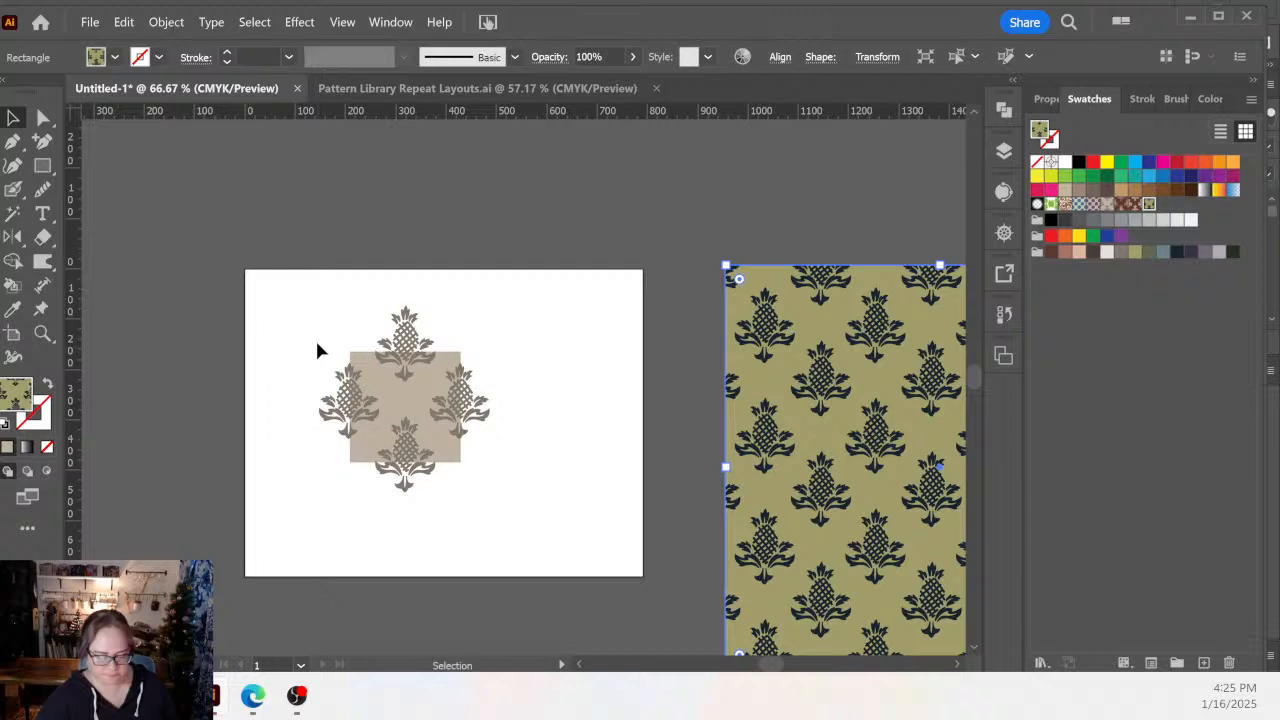
left_click(366, 366)
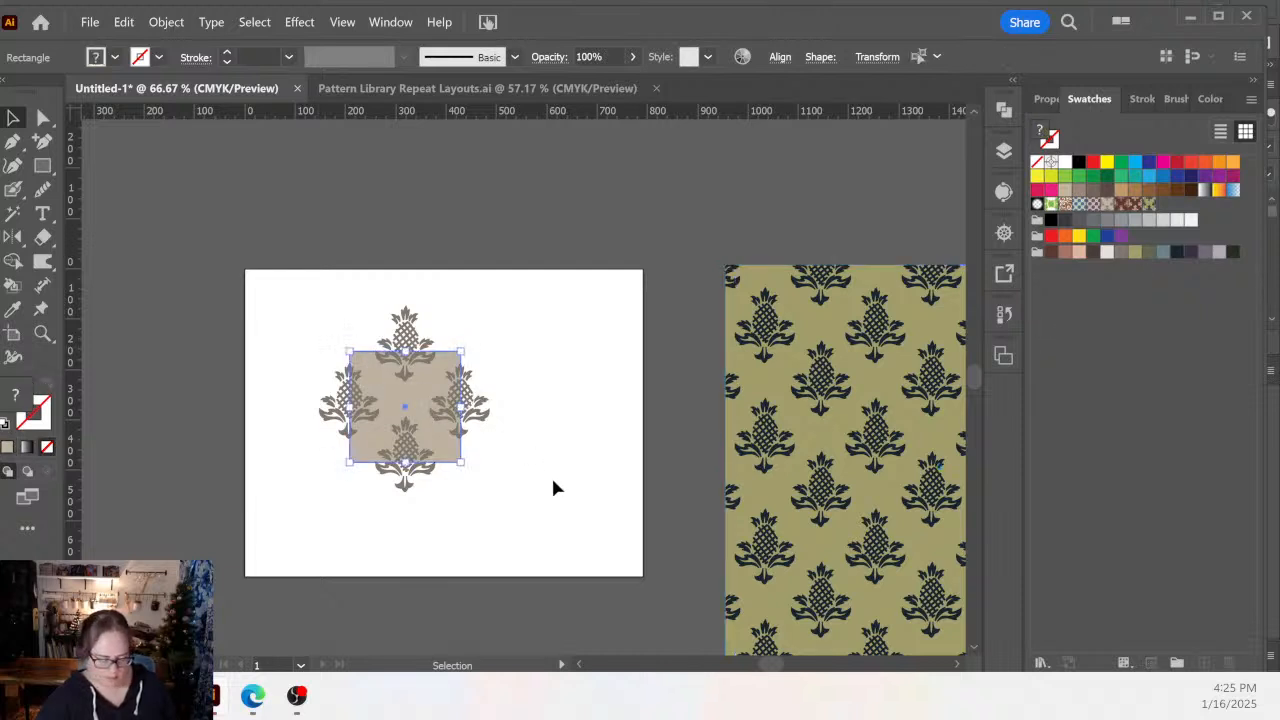
left_click(553, 487)
Fill all four pineapple motifs around the original tile with the dark navy swatch from Color Group 3.
left_click(466, 409)
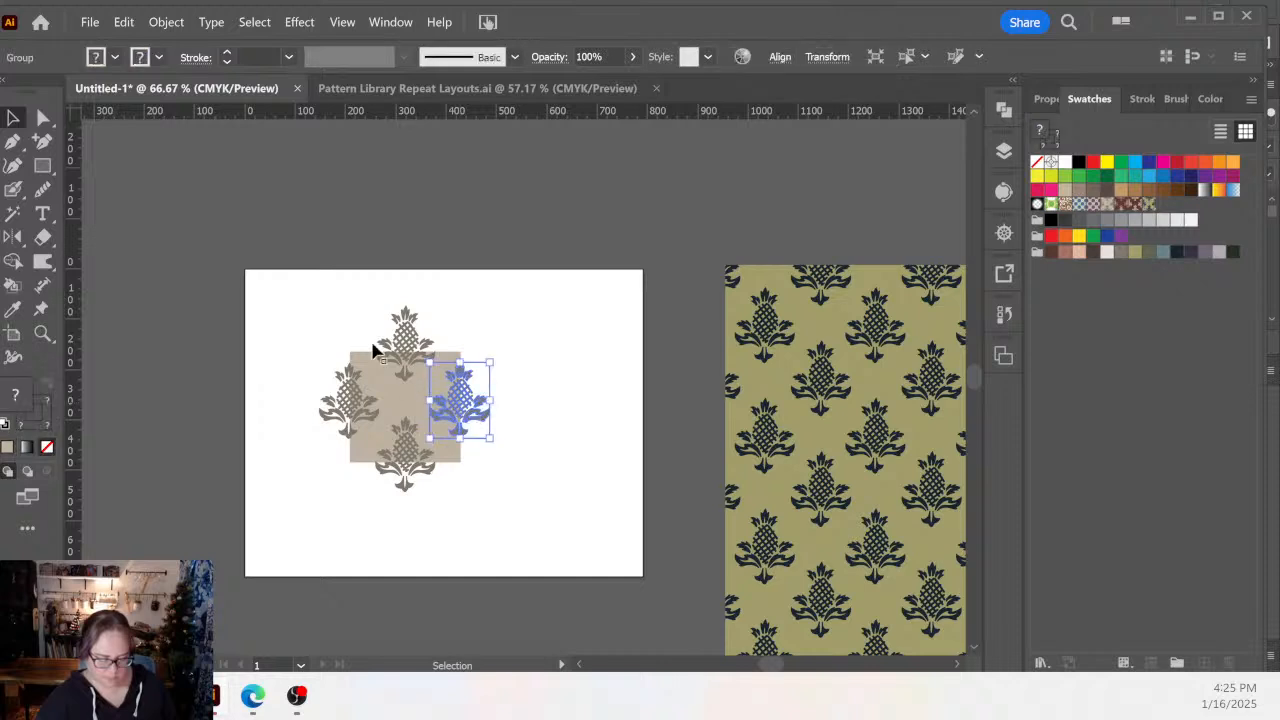
left_click(405, 345, "shift")
left_click(335, 410, "shift")
left_click(410, 485, "shift")
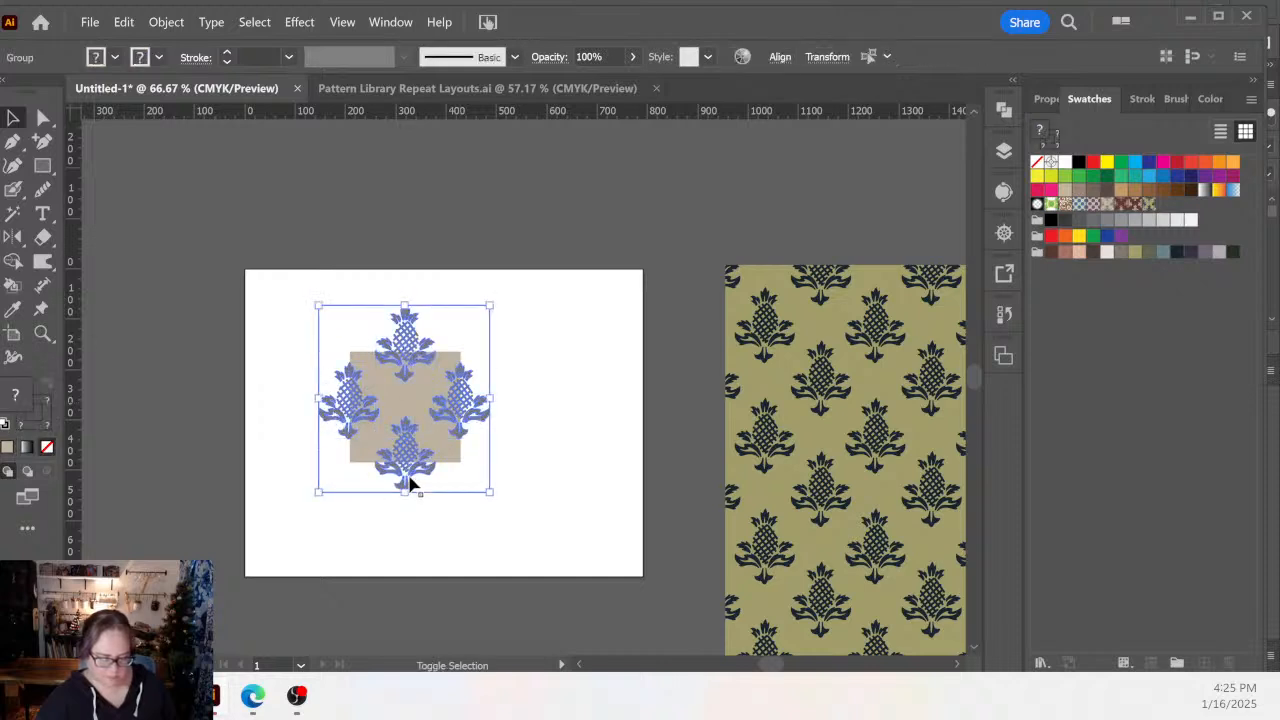
left_click(1178, 252)
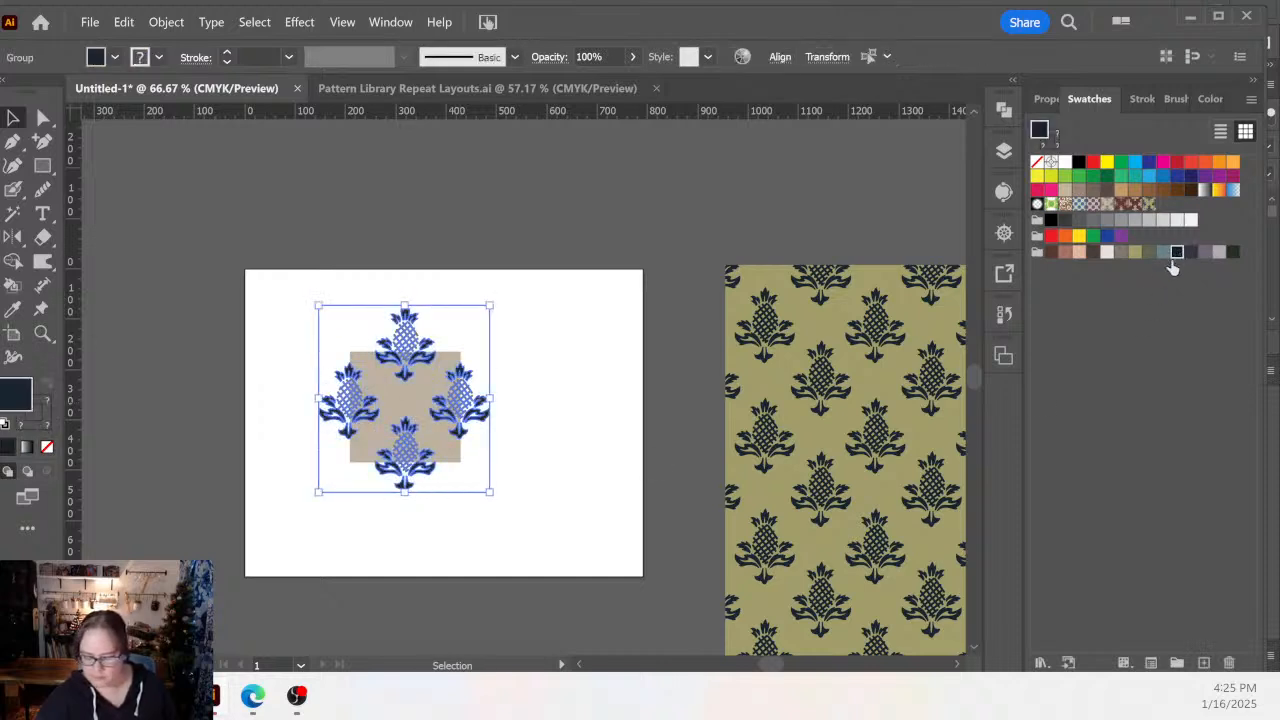
left_click(565, 497)
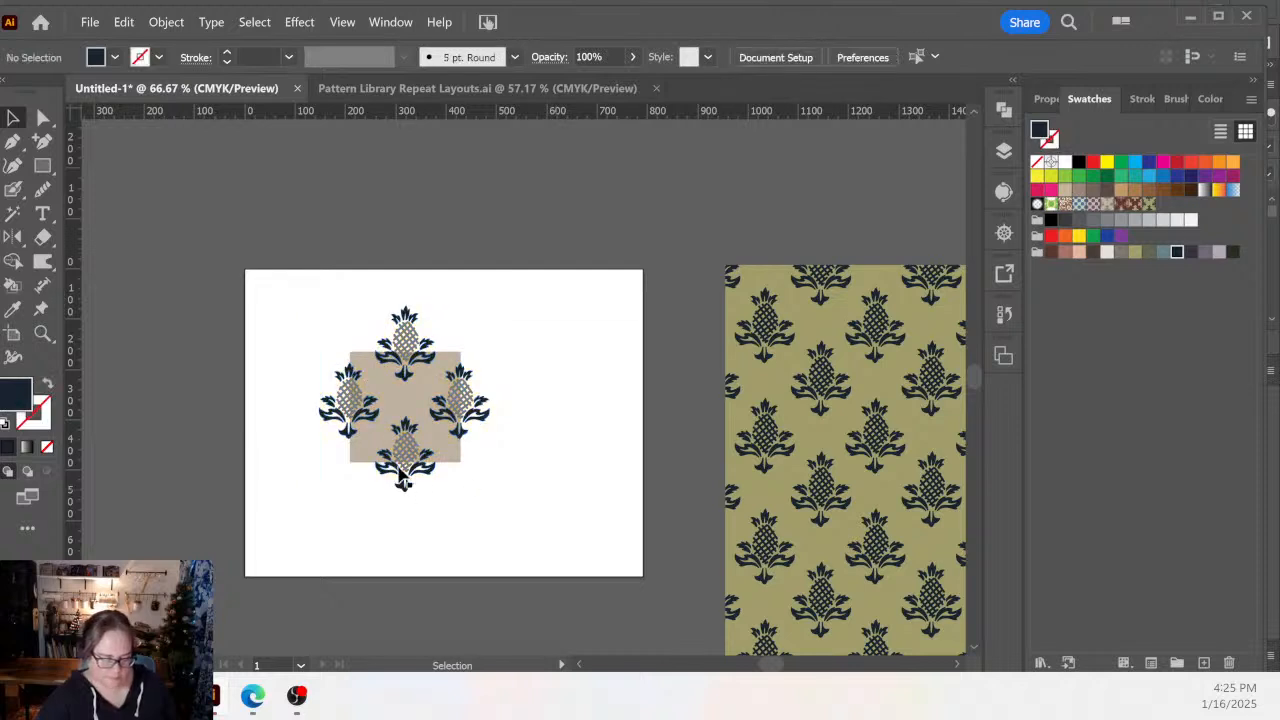
left_click(460, 412)
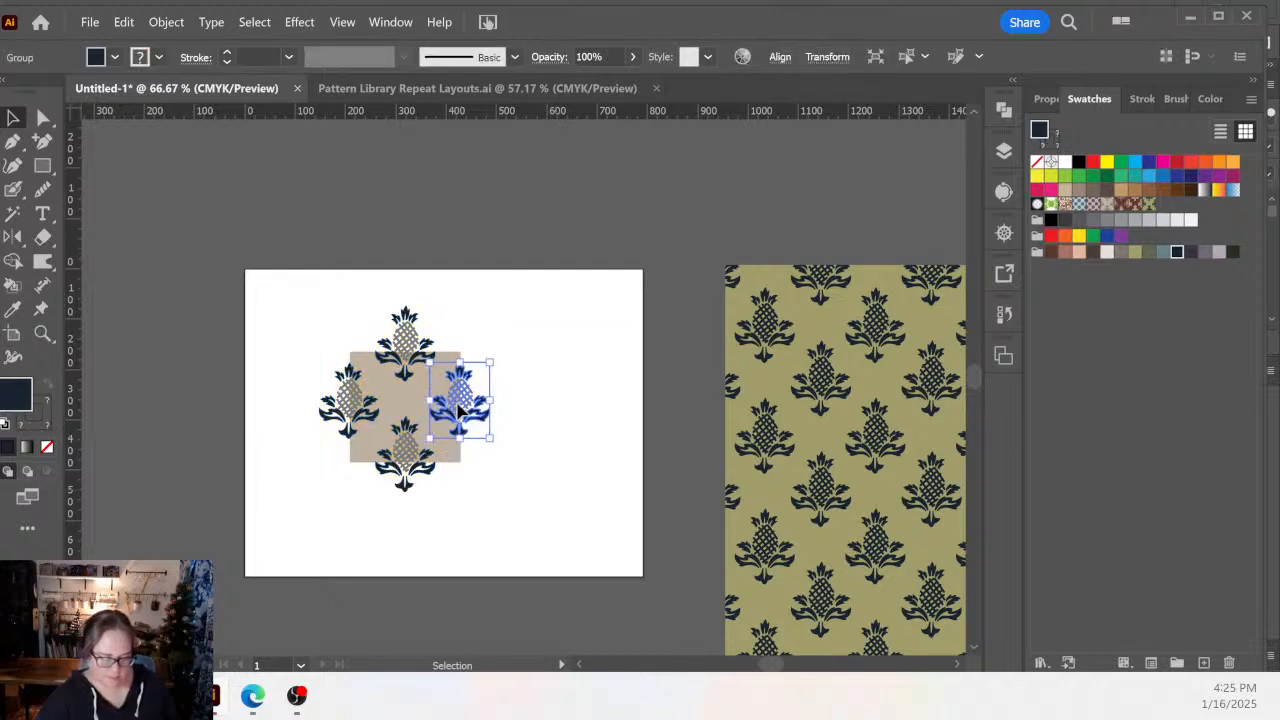
double_click(460, 412)
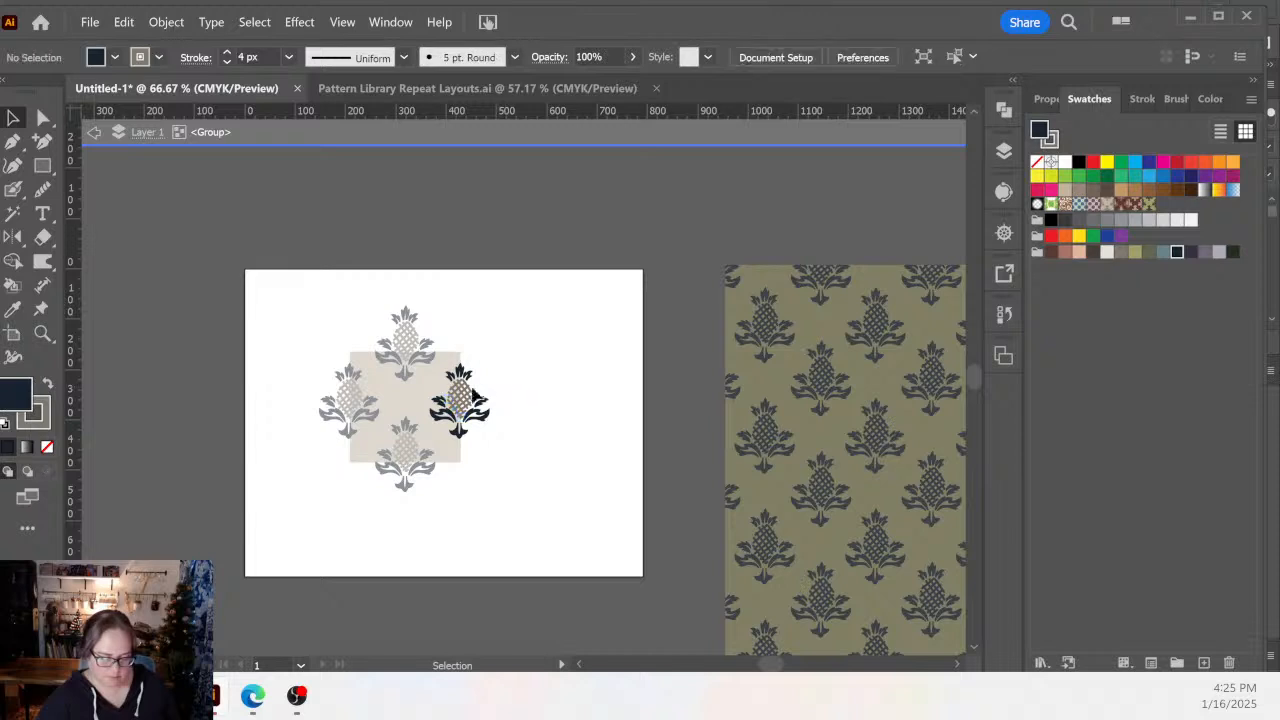
double_click(495, 379)
Recolor the remaining grey-brown parts of all four pineapple motifs to the same dark navy with Recolor Artwork.
left_click(478, 405)
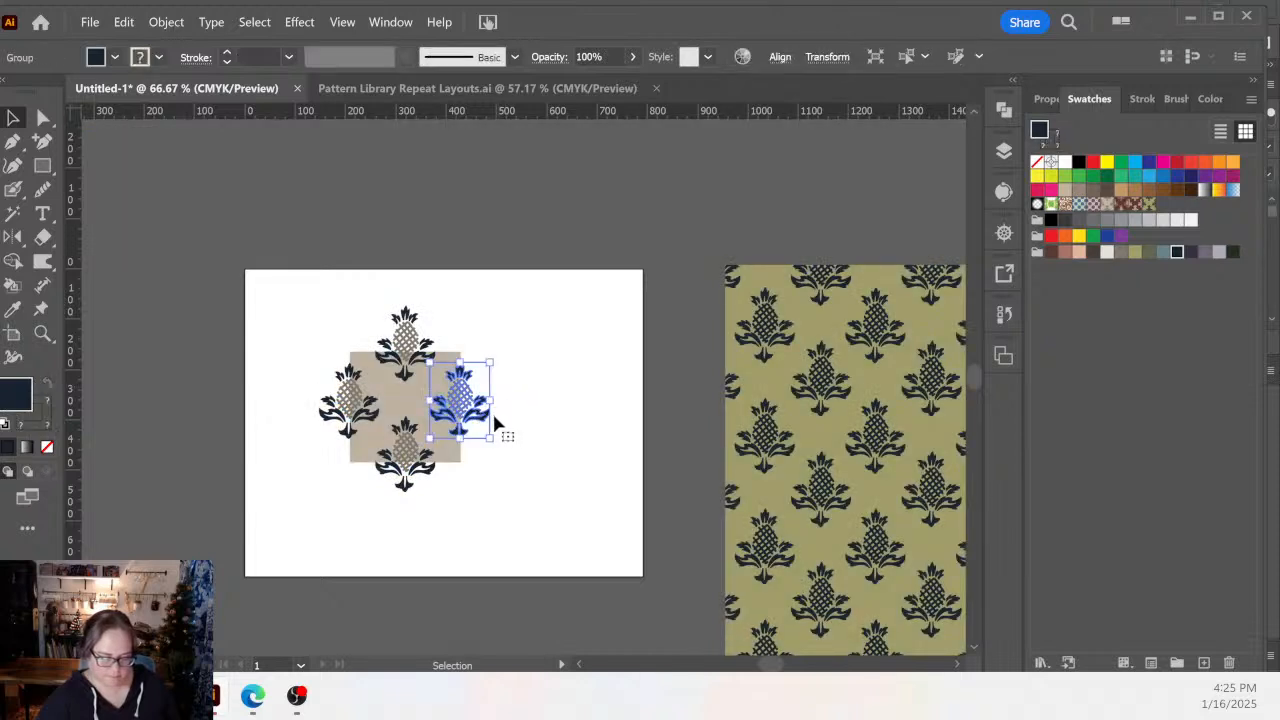
left_click(742, 57)
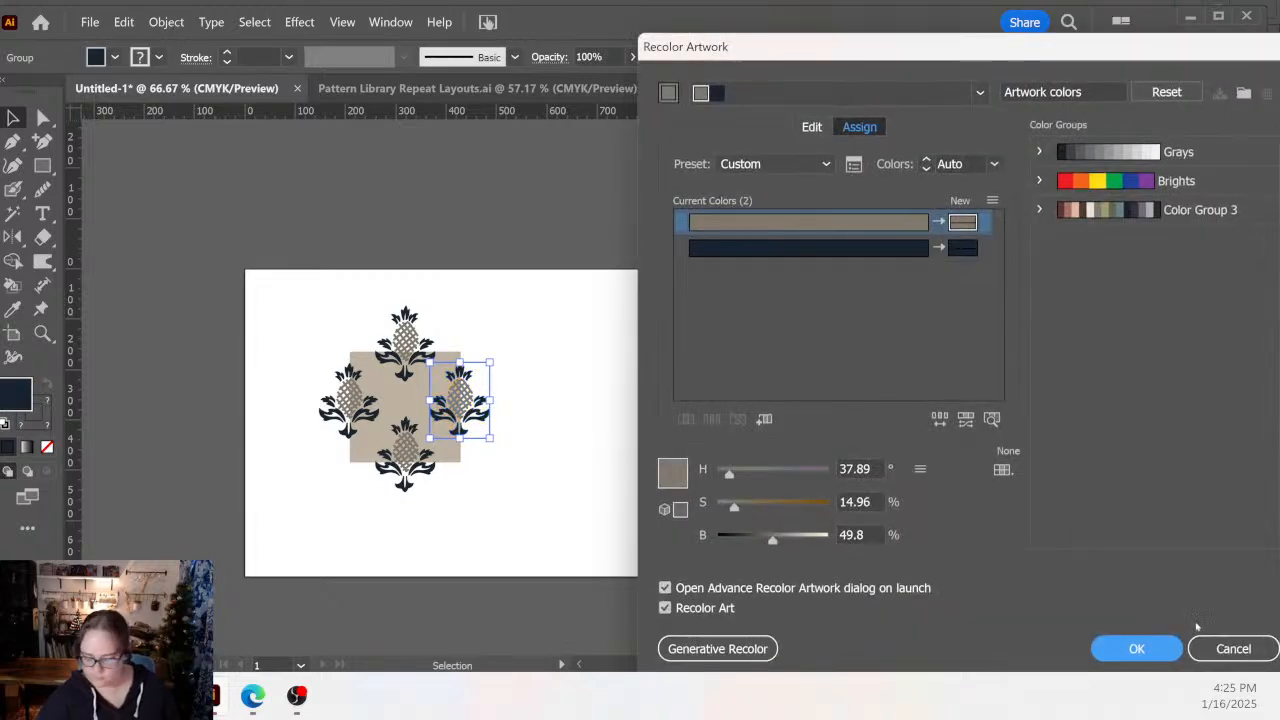
left_click(1233, 648)
left_click(405, 345, "shift")
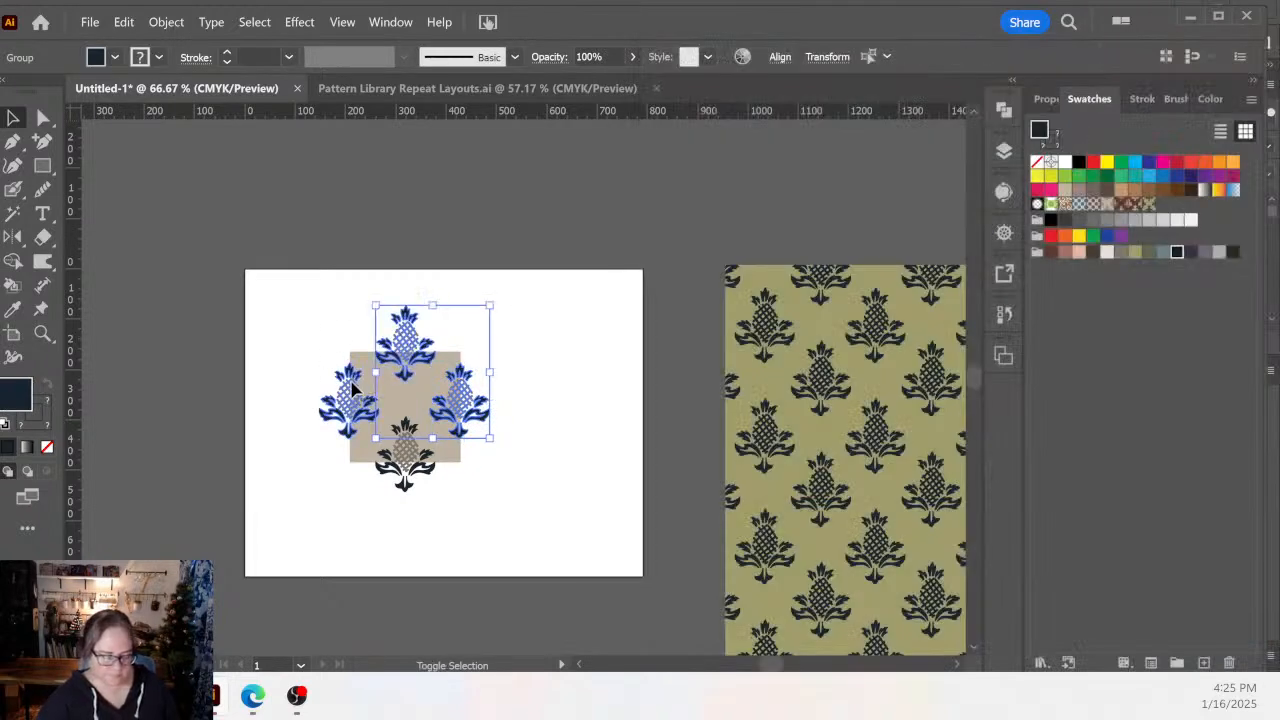
left_click(352, 388, "shift")
left_click(403, 468, "shift")
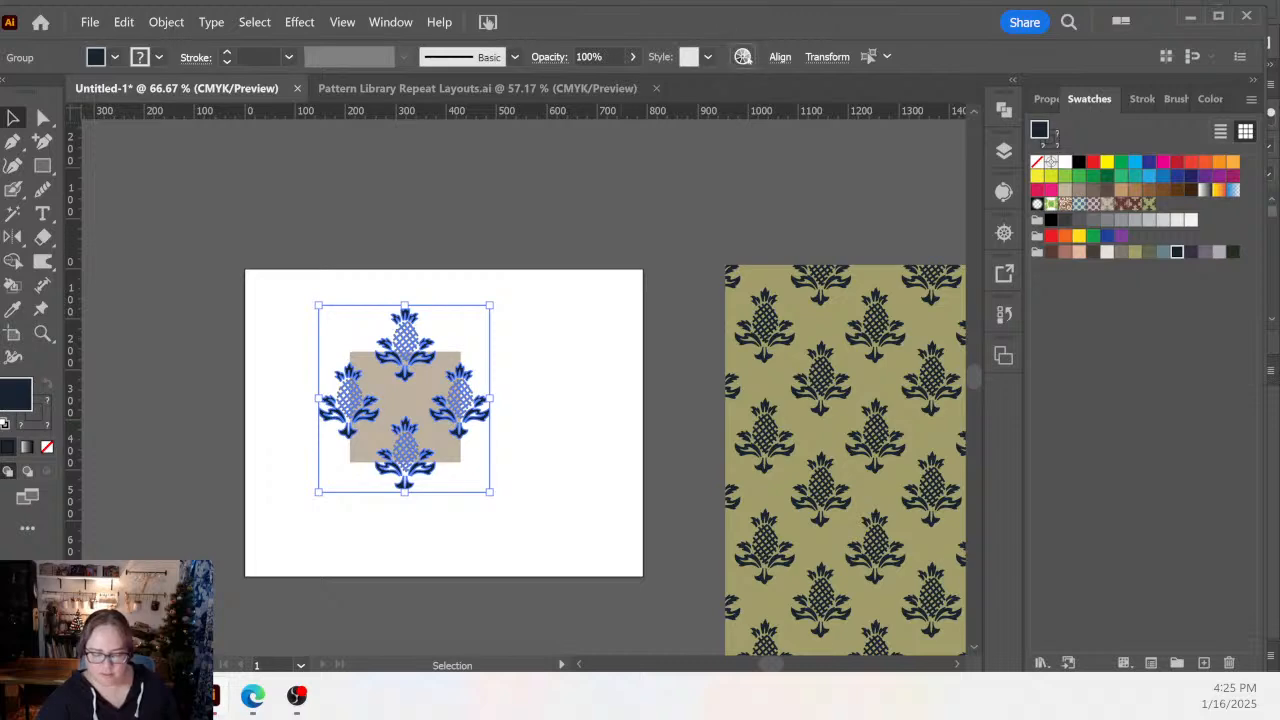
left_click(742, 57)
left_click_drag(911, 254, 960, 224)
left_click(1108, 645)
left_click(542, 420)
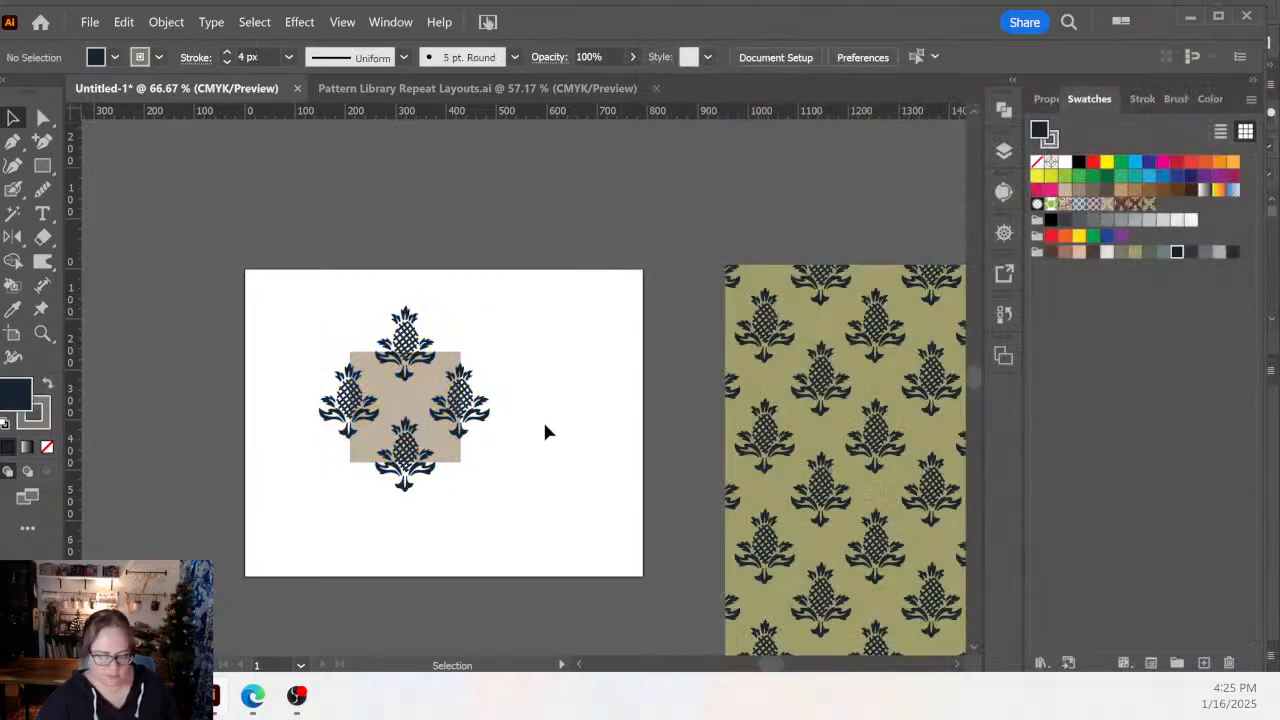
Fill the tile's background square with a slate blue of H 200, S 33 and B 44, based on the navy swatch.
left_click(418, 400)
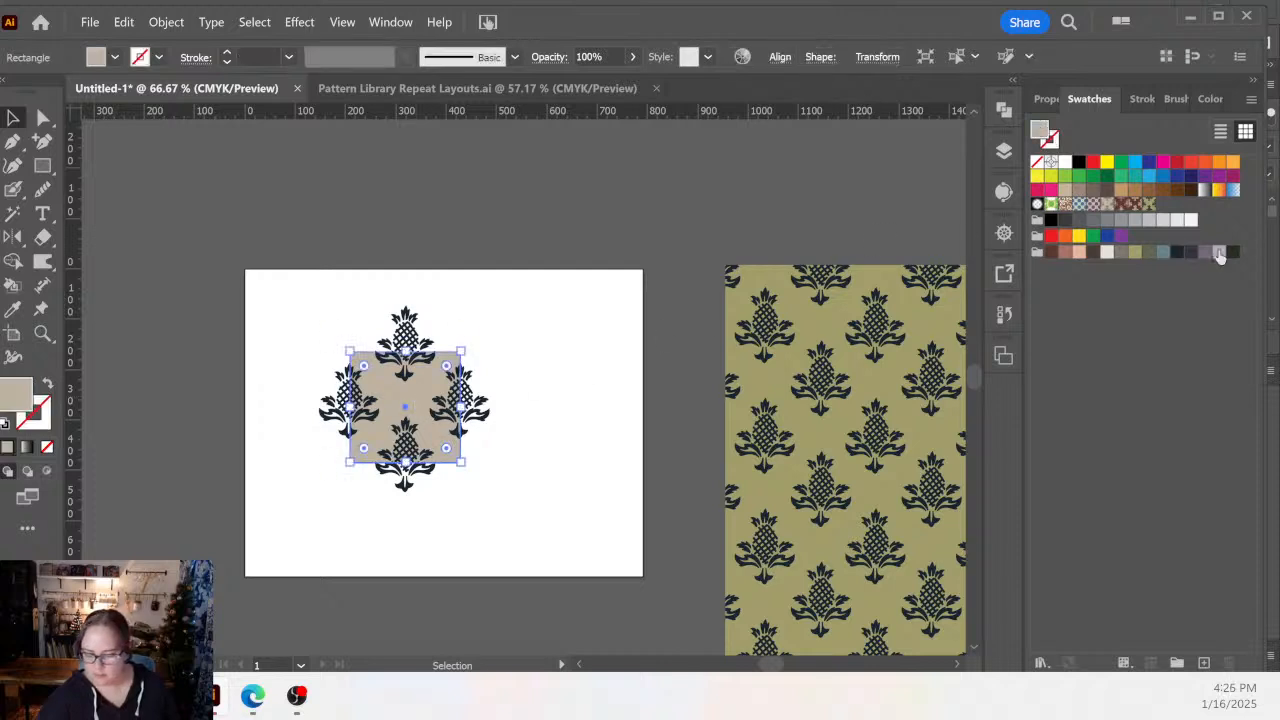
left_click(1177, 251)
left_click(1203, 103)
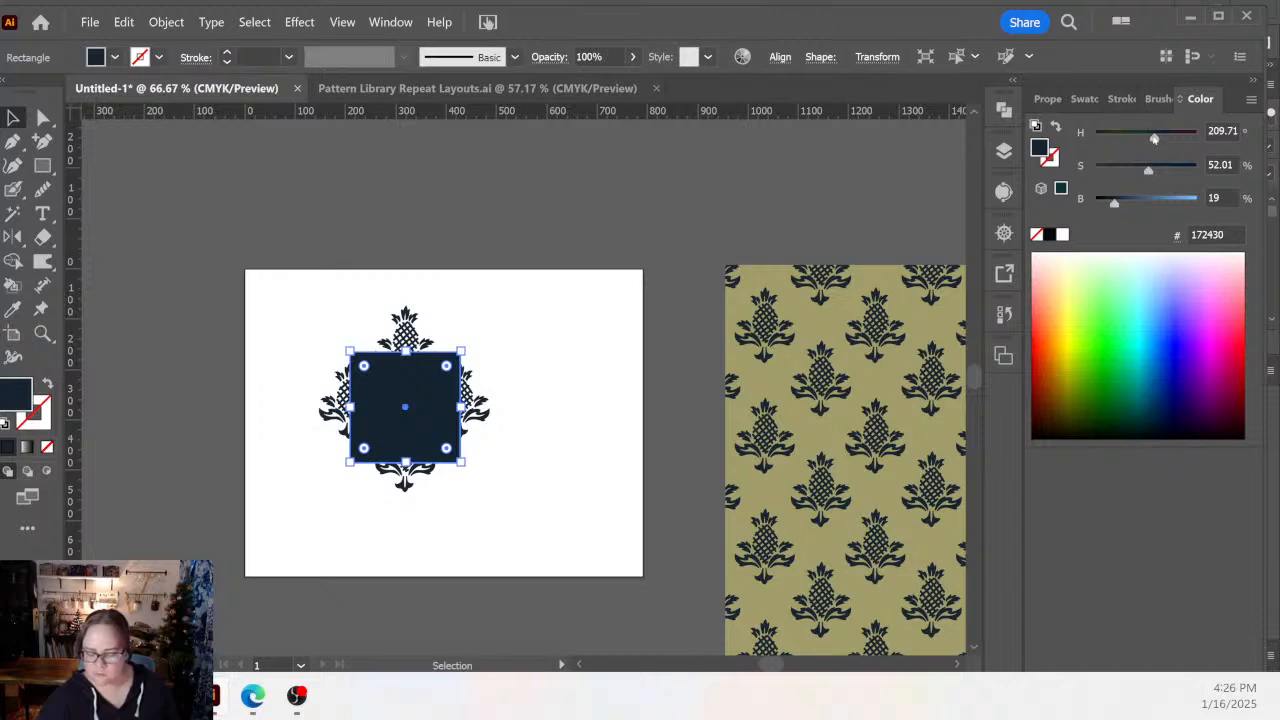
left_click_drag(1154, 139, 1140, 207)
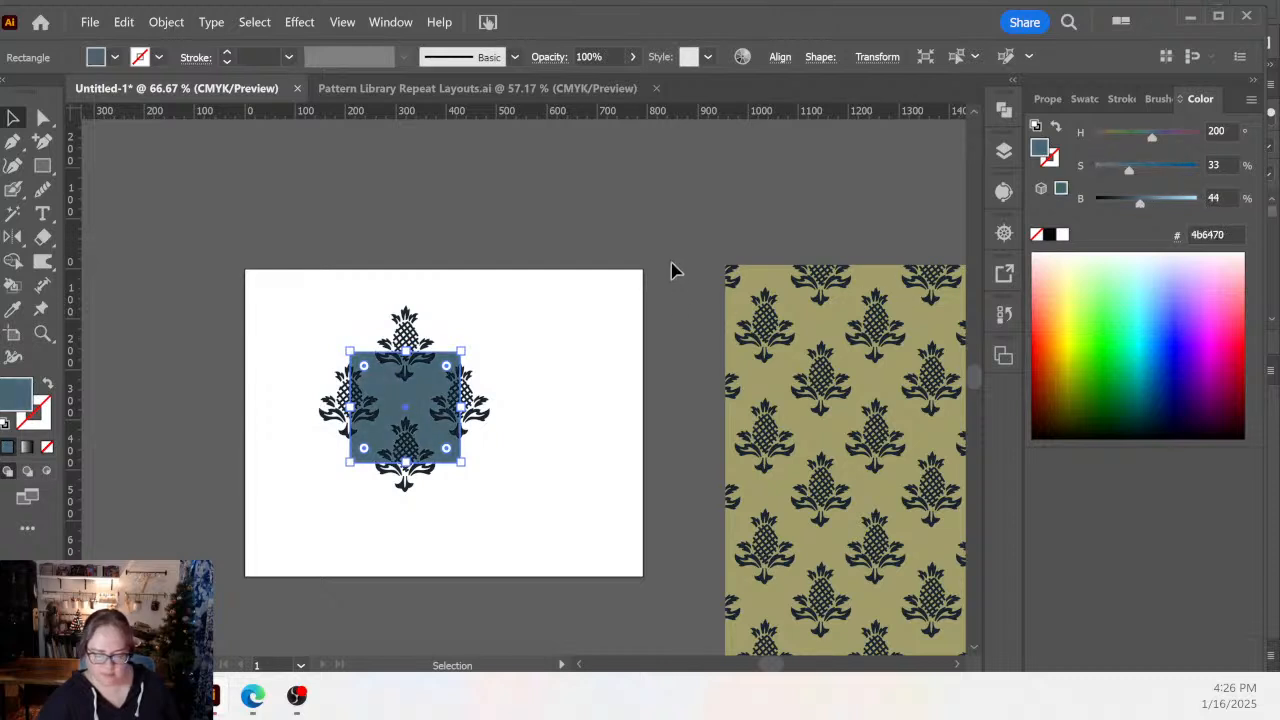
left_click(405, 295)
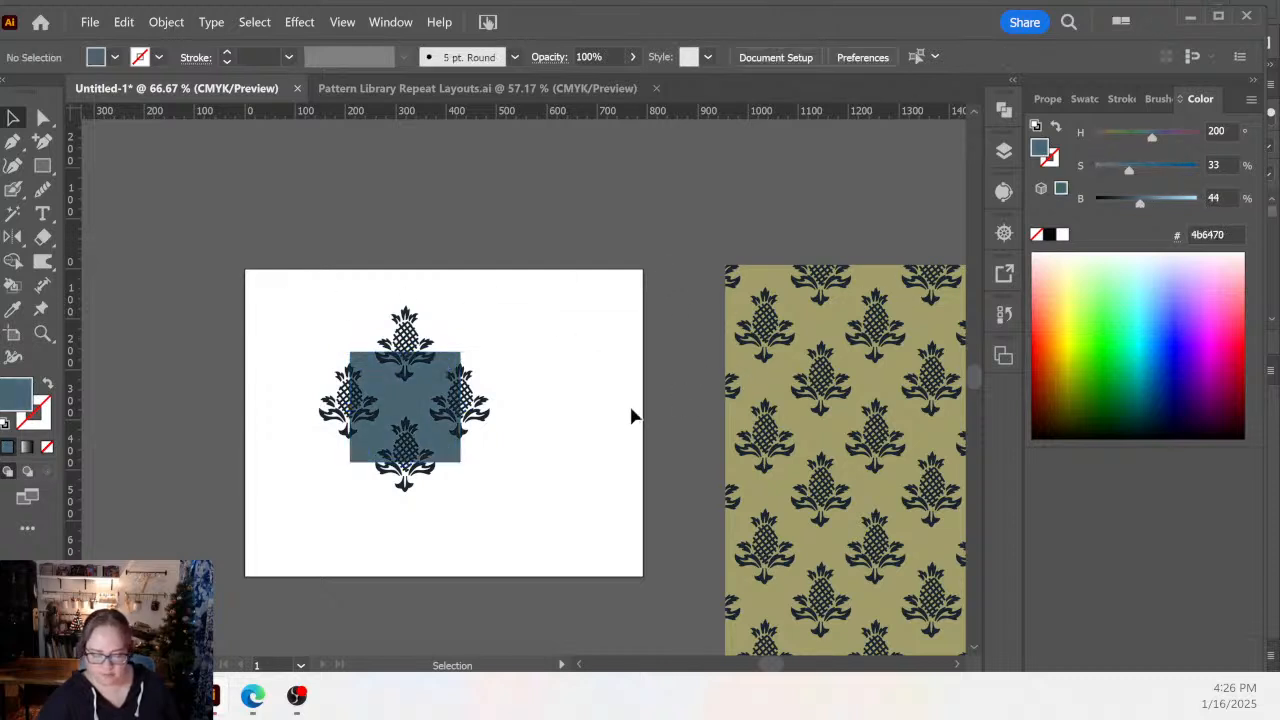
Save the recoloured tile with its motifs as a new pattern swatch and select the large olive pattern rectangle.
left_click_drag(686, 454, 557, 437)
left_click(1084, 98)
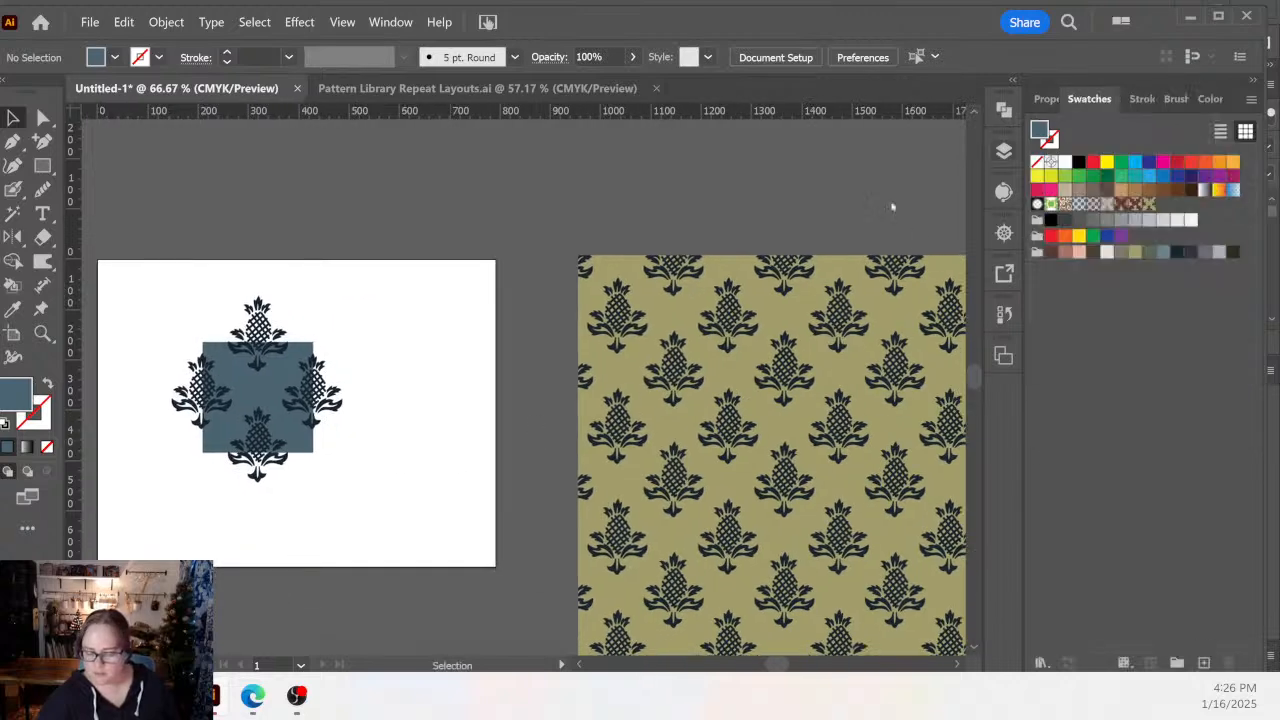
left_click_drag(155, 301, 384, 479)
left_click_drag(281, 382, 1170, 204)
left_click(829, 428)
left_click_drag(829, 428, 390, 383)
left_click(742, 56)
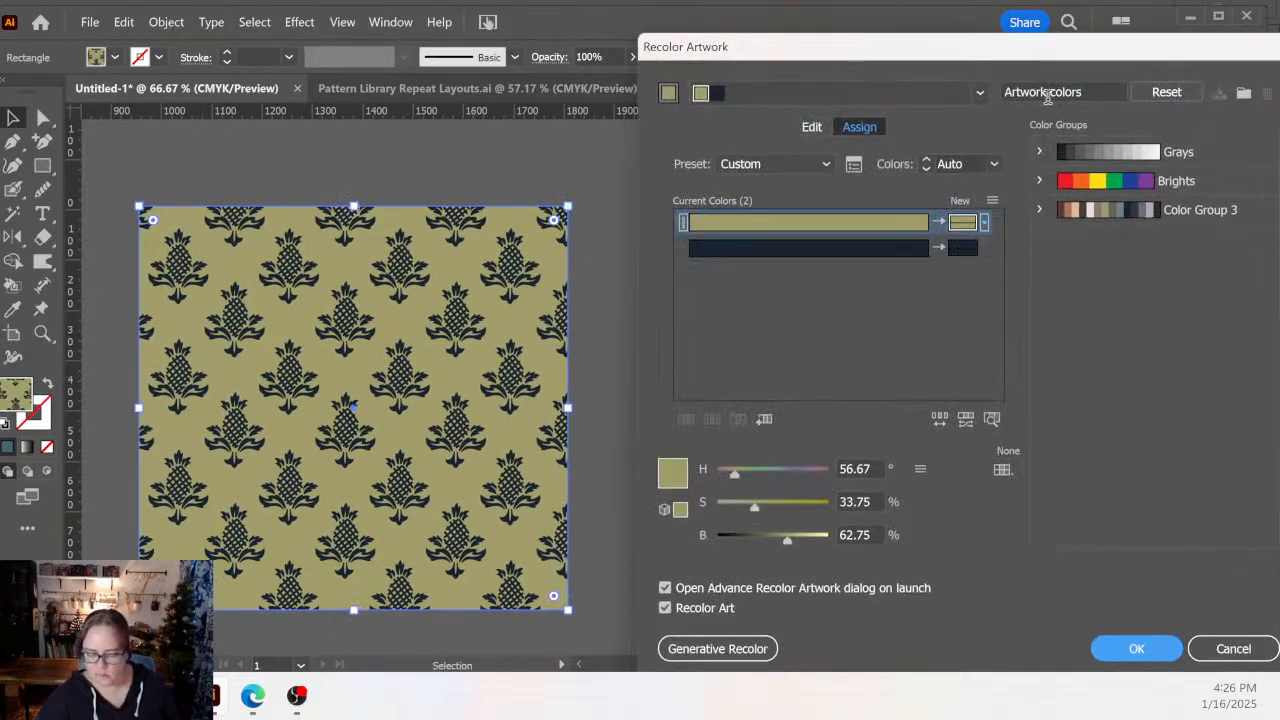
left_click_drag(1040, 50, 943, 167)
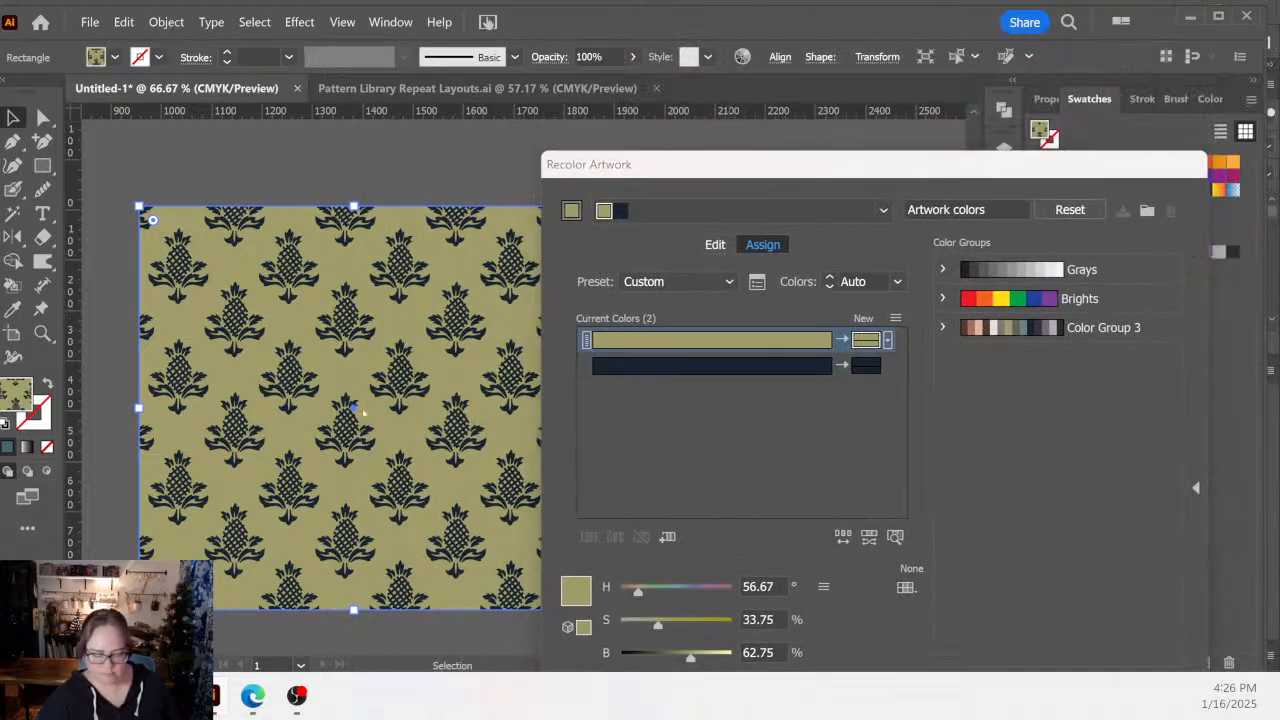
left_click_drag(1069, 178, 834, 8)
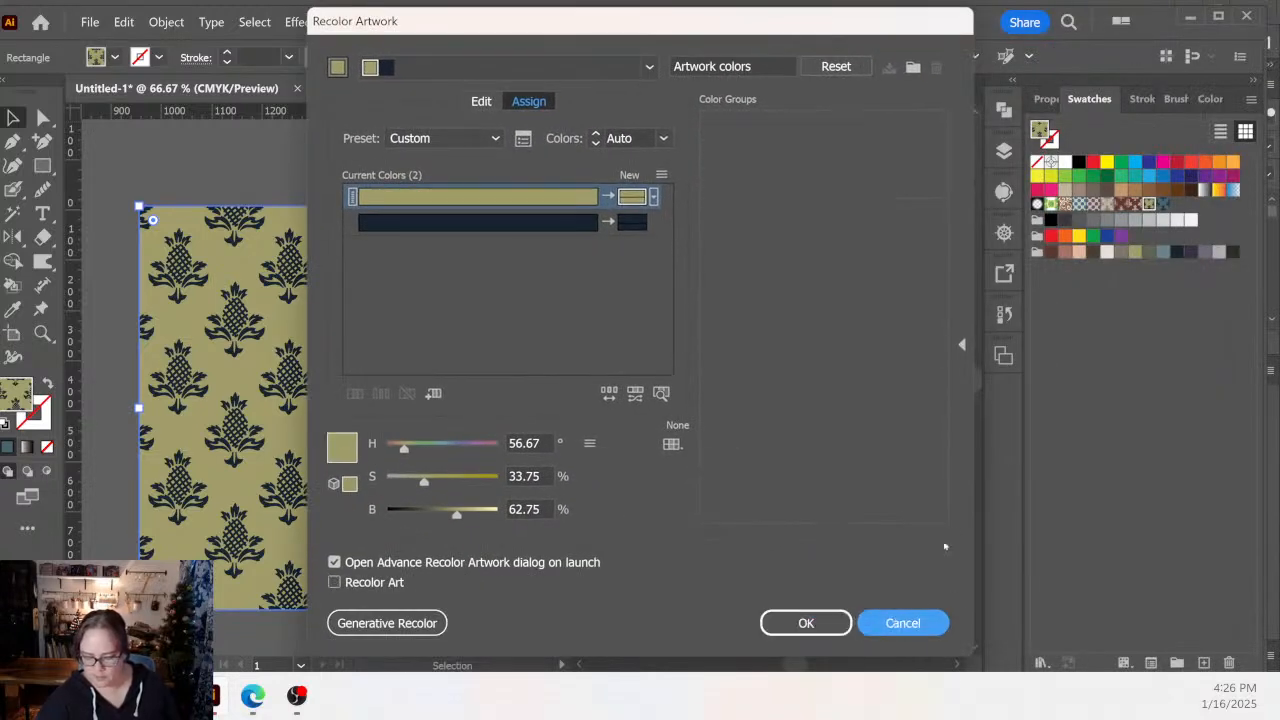
left_click(900, 620)
Fill the large rectangle with the new slate-blue pattern swatch and swap its two colours in Recolor Artwork.
left_click(1163, 203)
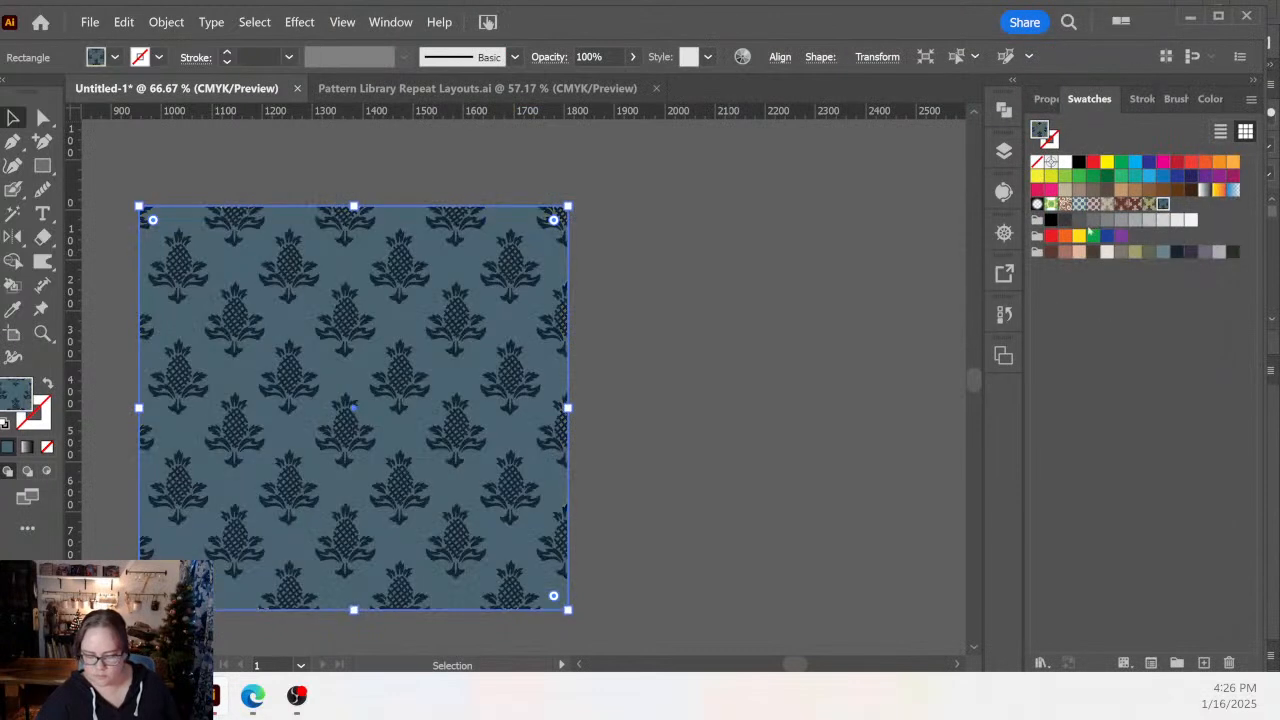
left_click(742, 57)
left_click_drag(581, 226, 641, 236)
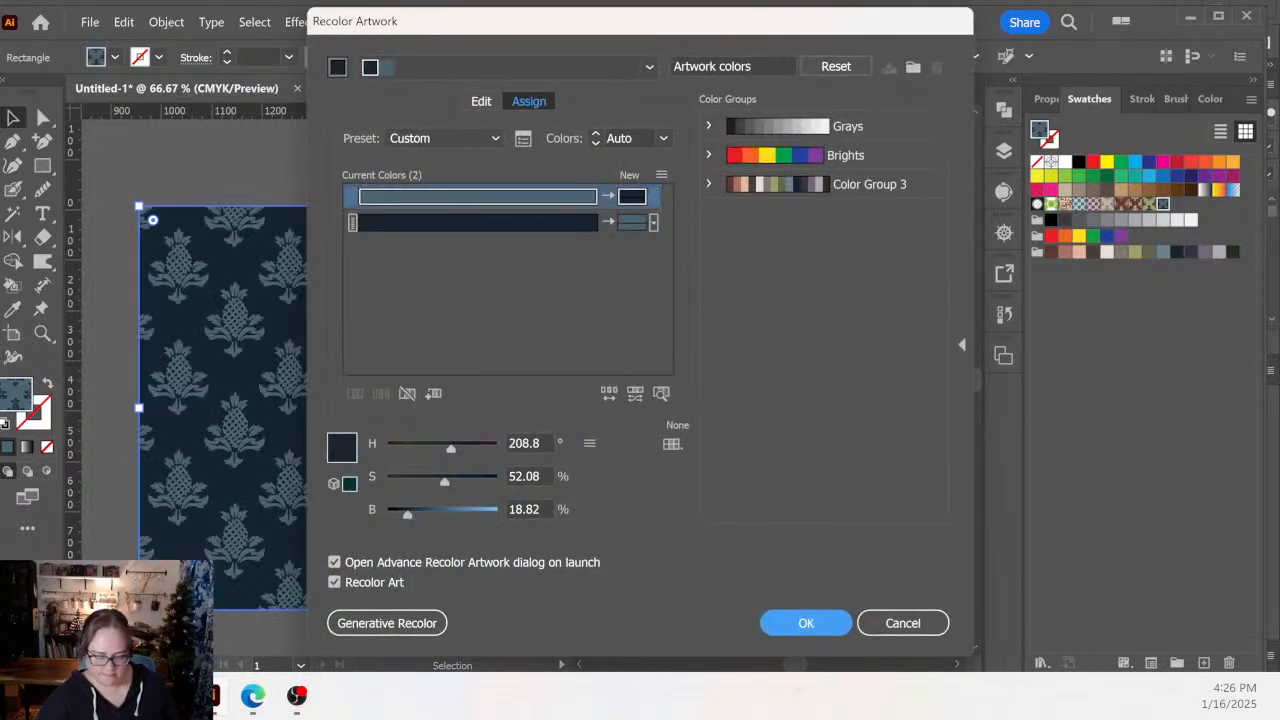
left_click(806, 623)
left_click(608, 466)
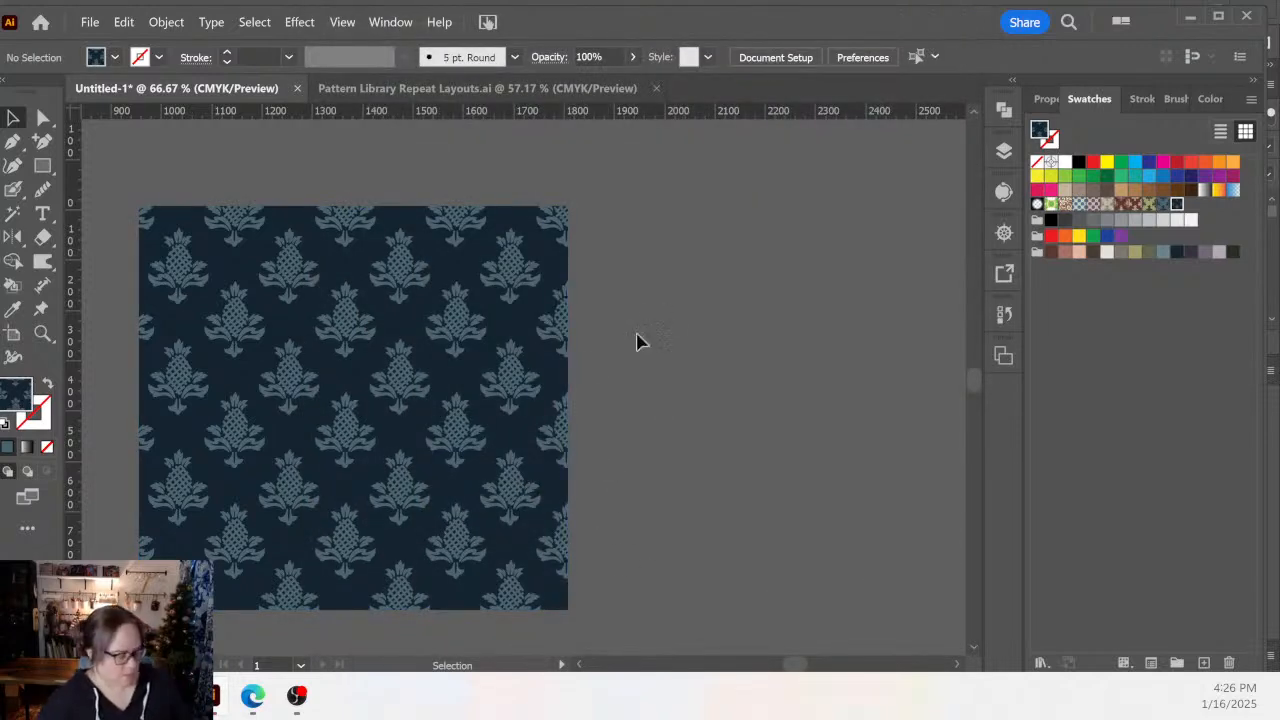
left_click_drag(549, 367, 655, 325)
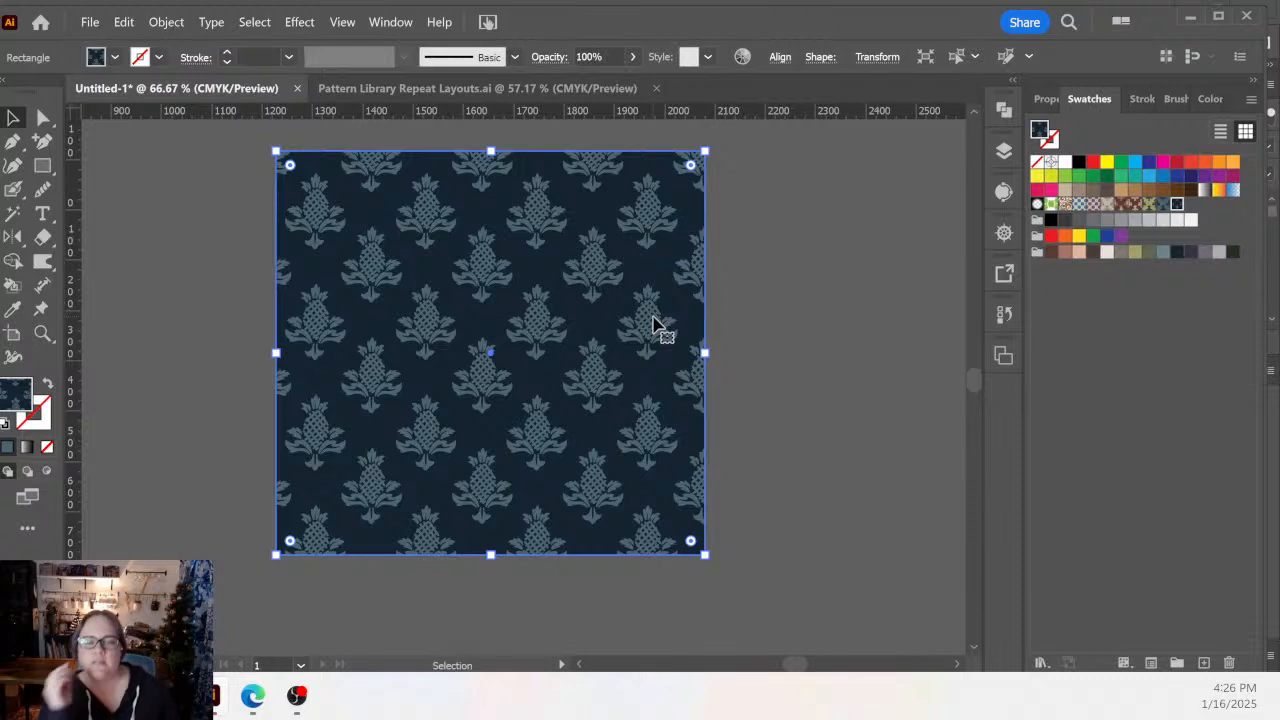